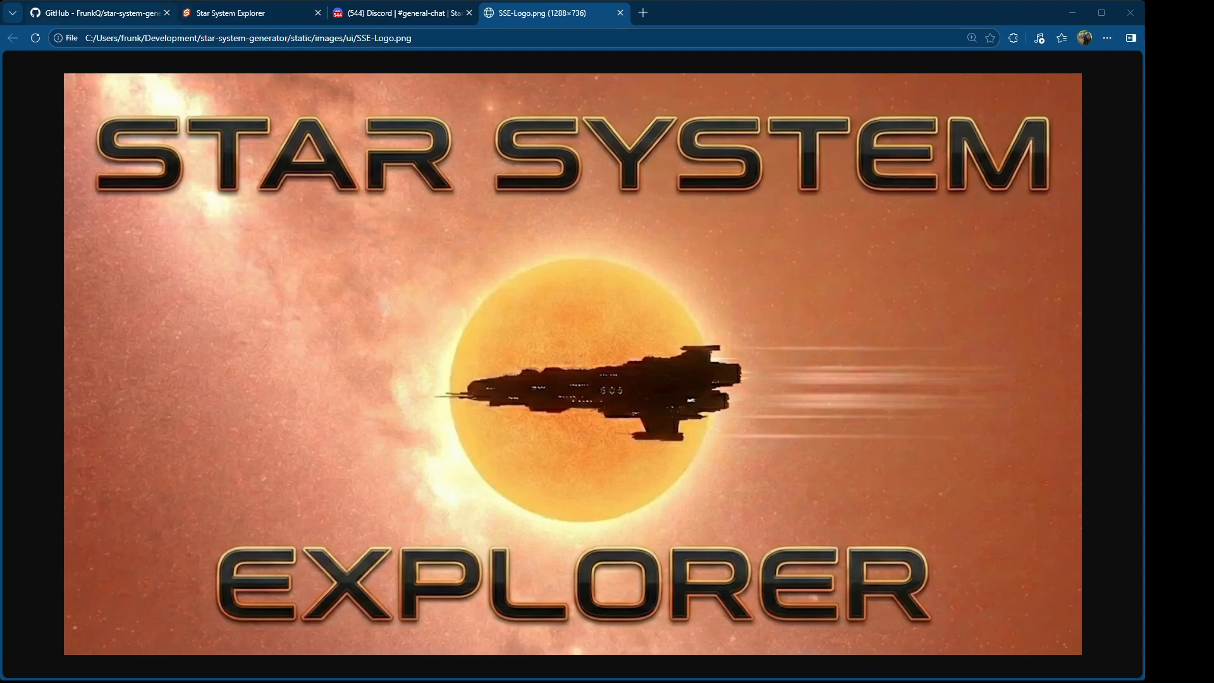
# Step: Switch to the star-system-generator GitHub repository and look over its file list, project description and the start of its README
pyautogui.click(104, 13)
pyautogui.scroll(10, 616, 374)
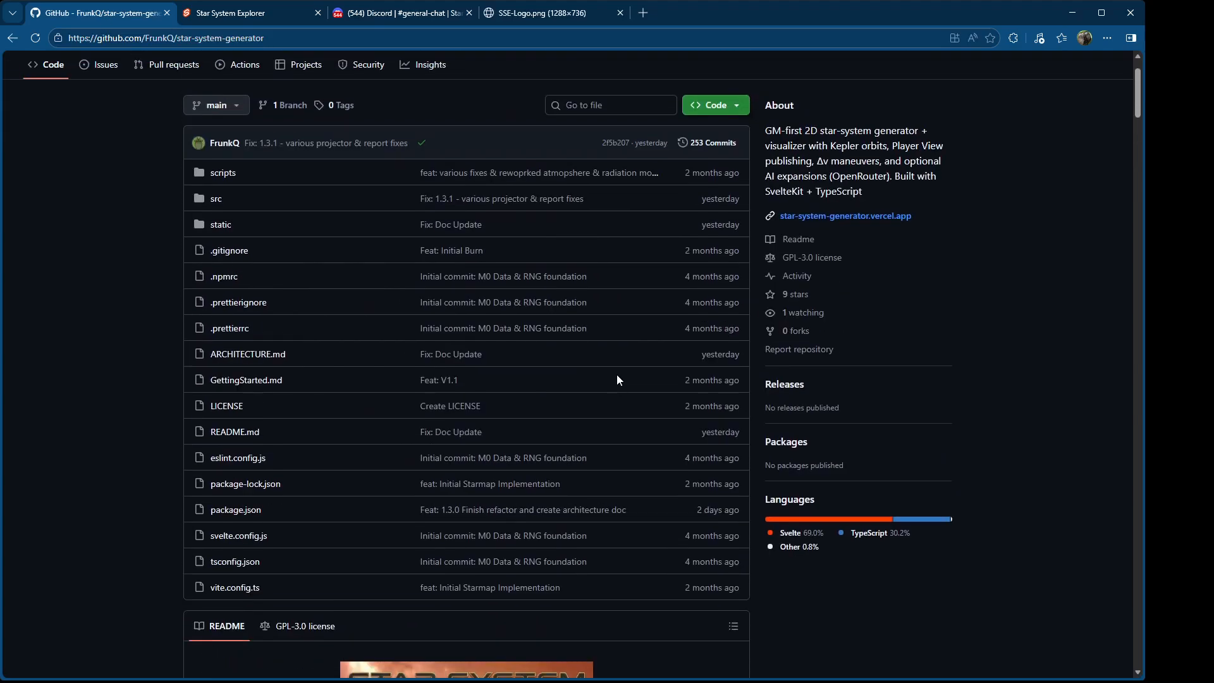
pyautogui.scroll(2, 617, 378)
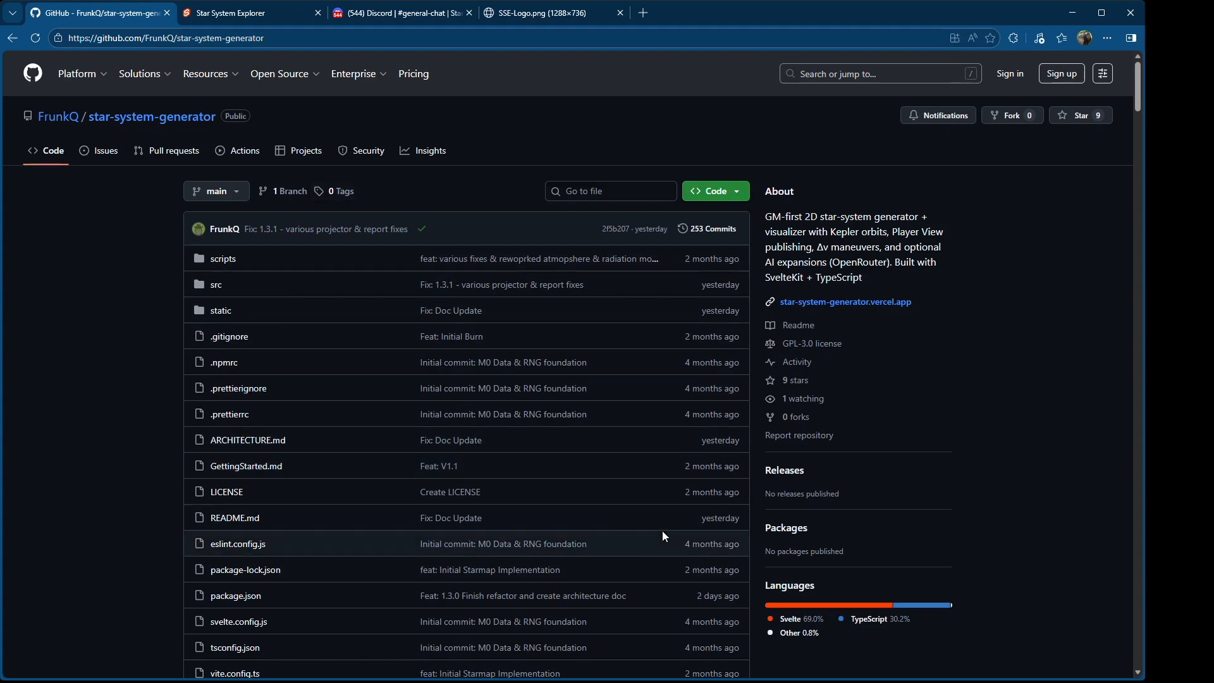
pyautogui.scroll(-4, 663, 531)
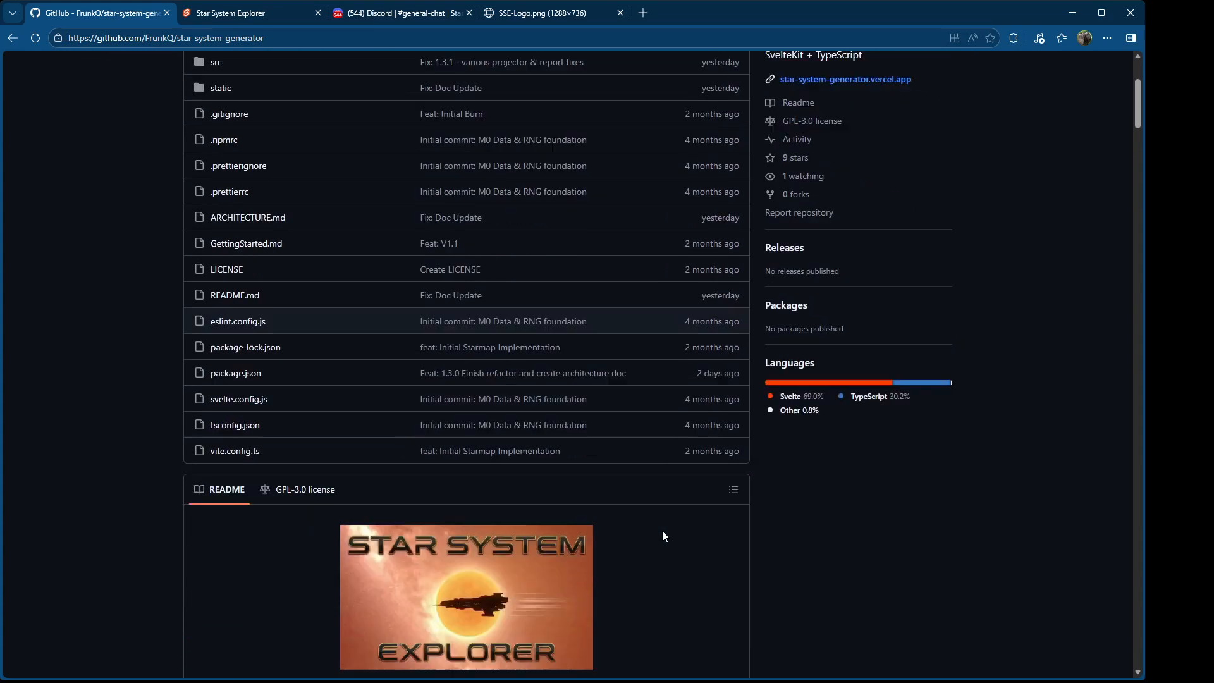
pyautogui.scroll(4, 965, 351)
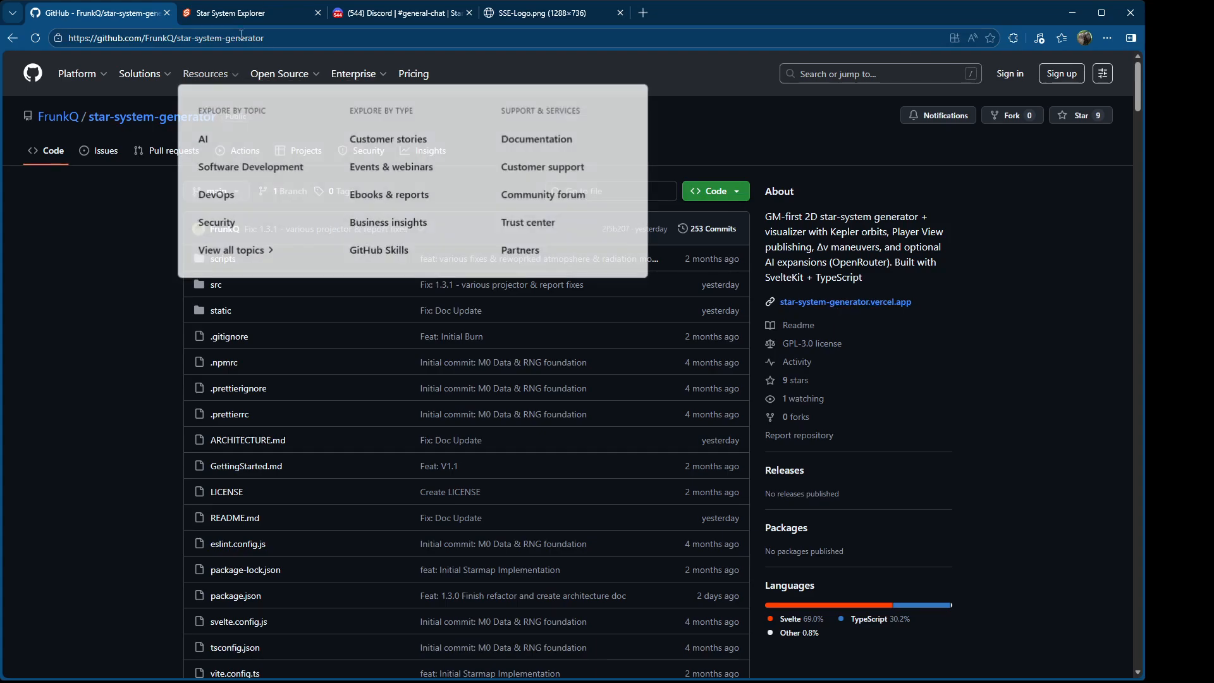
# Step: In Star System Explorer, create the starmap My Starmap with the Starter Sci-Fi Pack rulepack and LY as distance unit
pyautogui.click(260, 17)
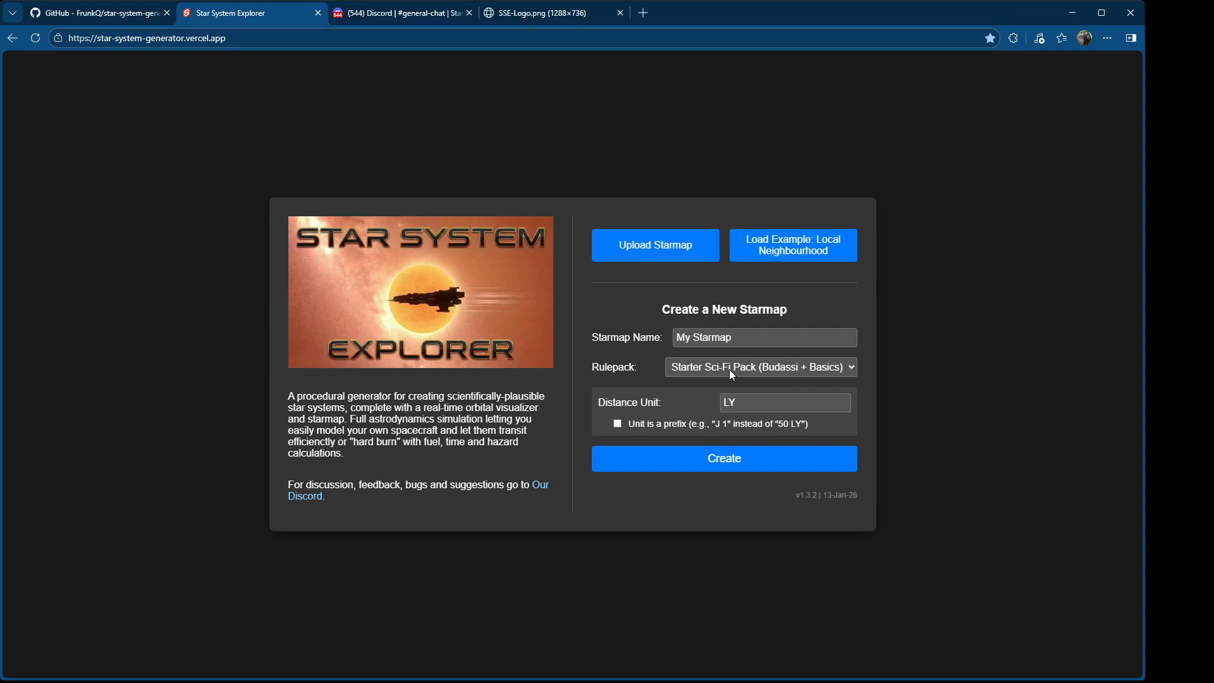
pyautogui.click(774, 405)
pyautogui.click(733, 467)
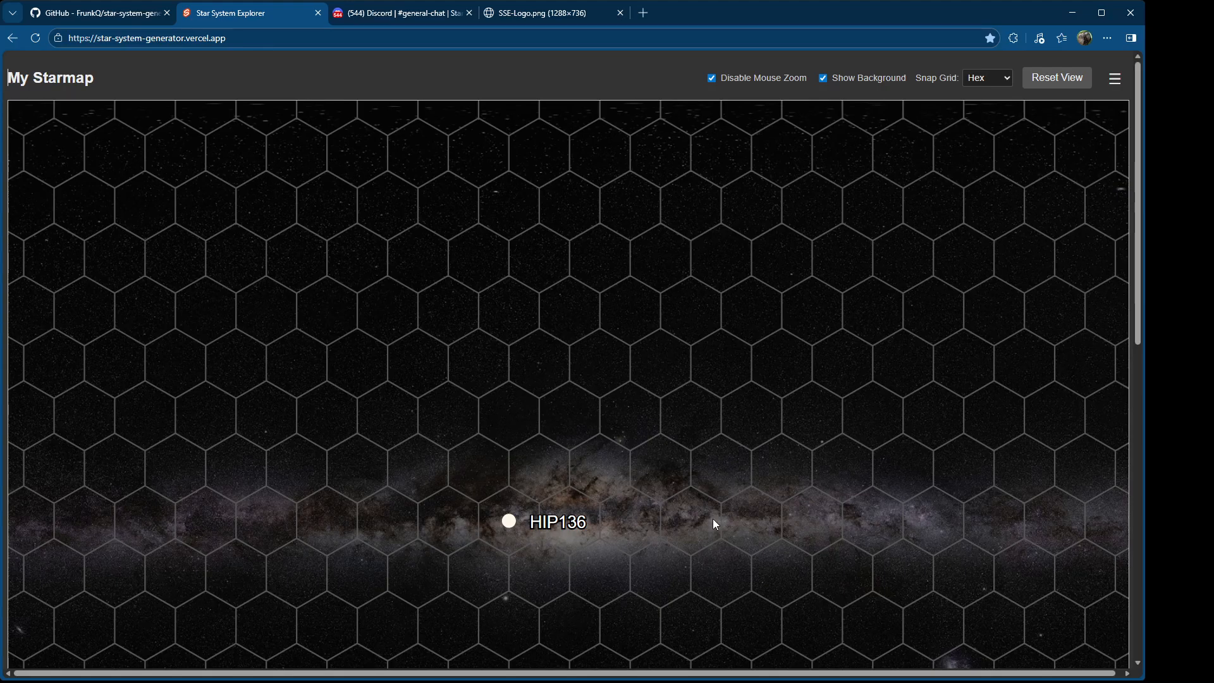
# Step: Pan around the hex-grid starmap and reset the view to its default position
pyautogui.moveTo(713, 519); pyautogui.dragTo(1035, 66)
pyautogui.click(1050, 77)
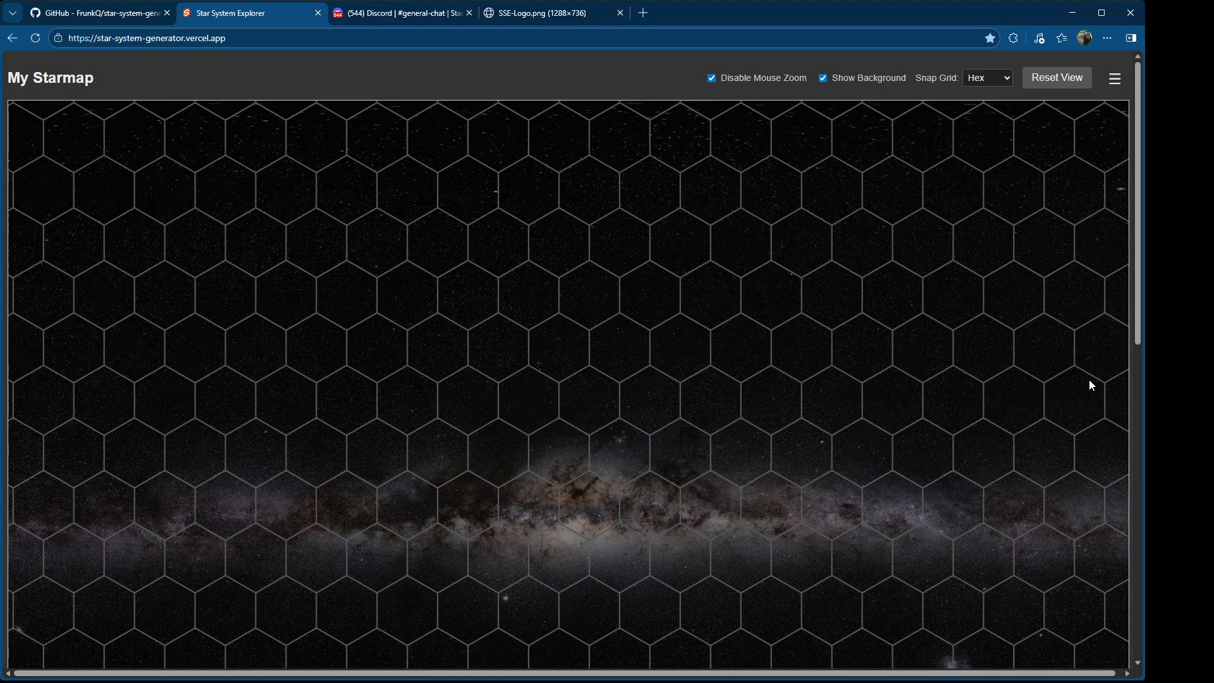
pyautogui.click(1054, 83)
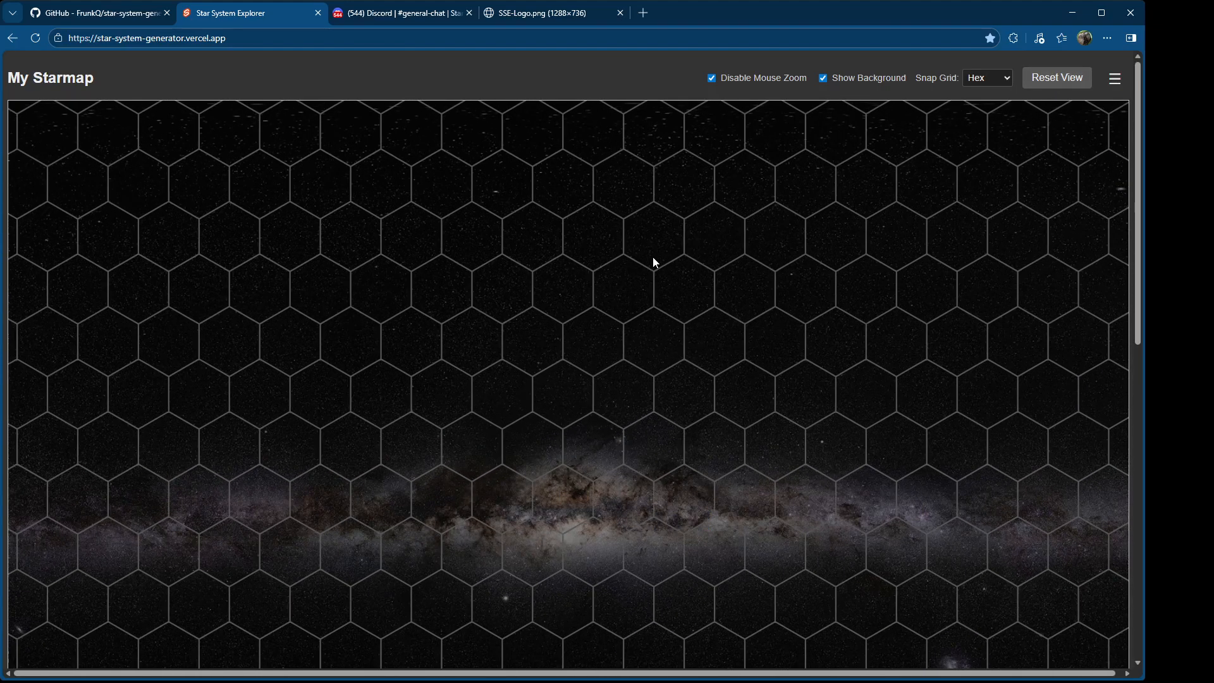
pyautogui.click(1042, 77)
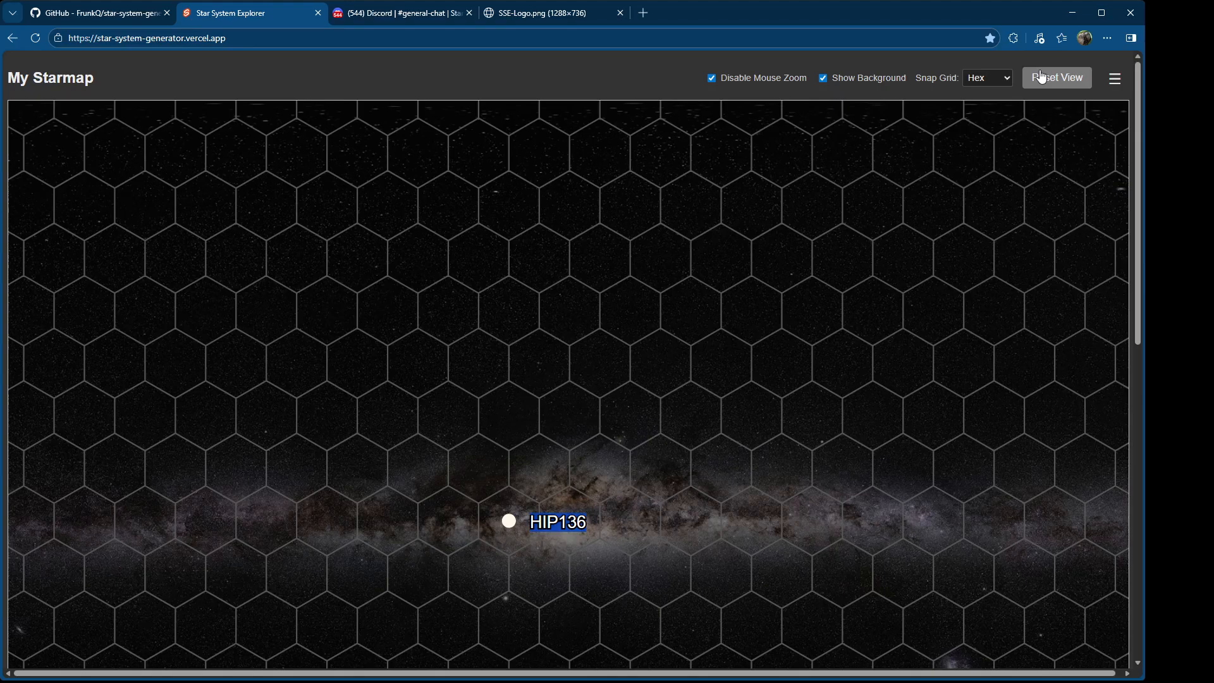
pyautogui.click(598, 70)
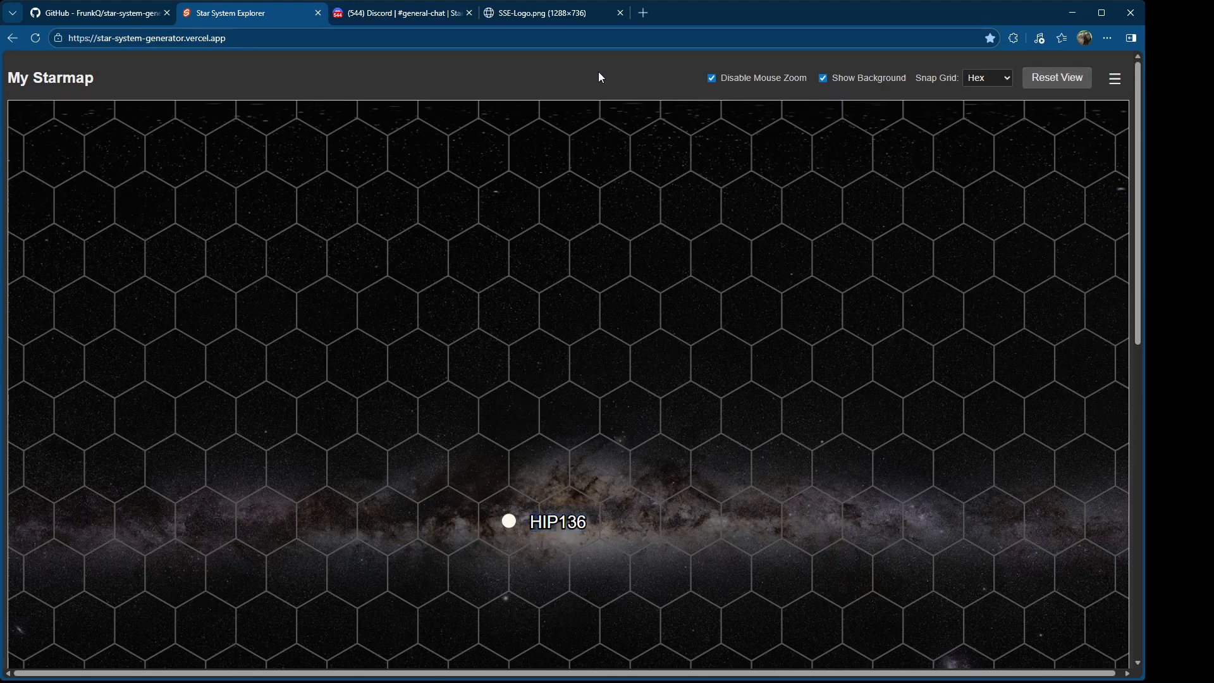
# Step: Toggle the starmap's background image off and back on
pyautogui.moveTo(889, 159); pyautogui.dragTo(748, 127)
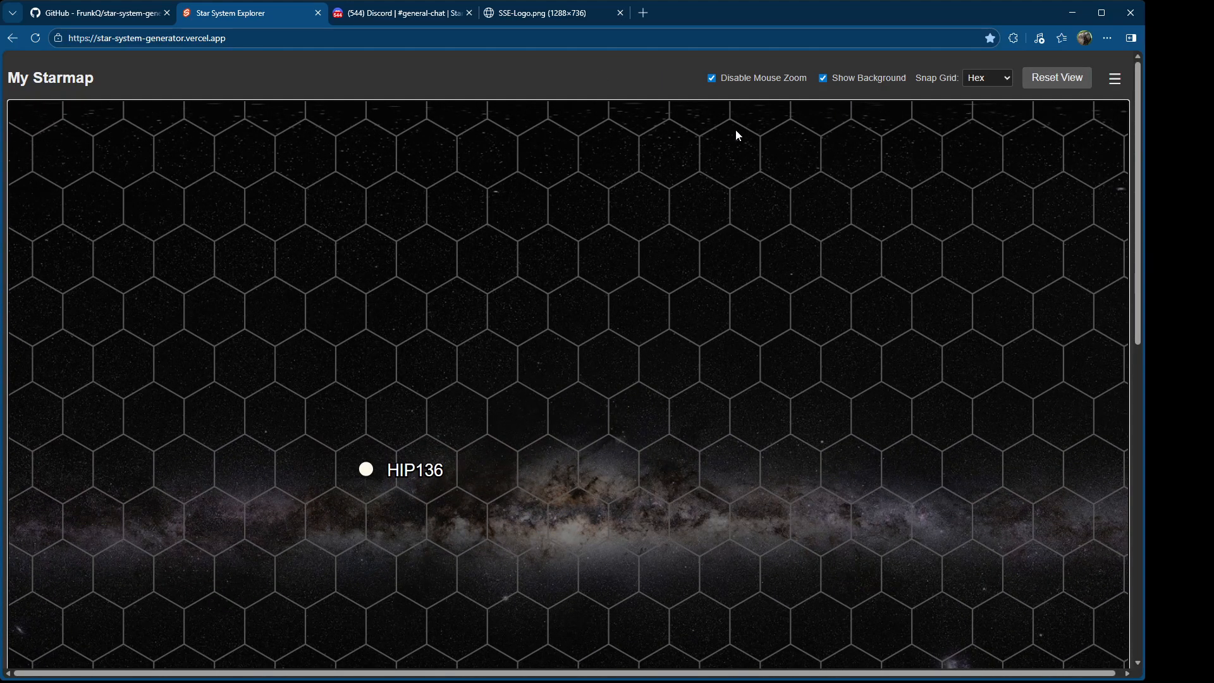
pyautogui.click(831, 81)
pyautogui.click(840, 78)
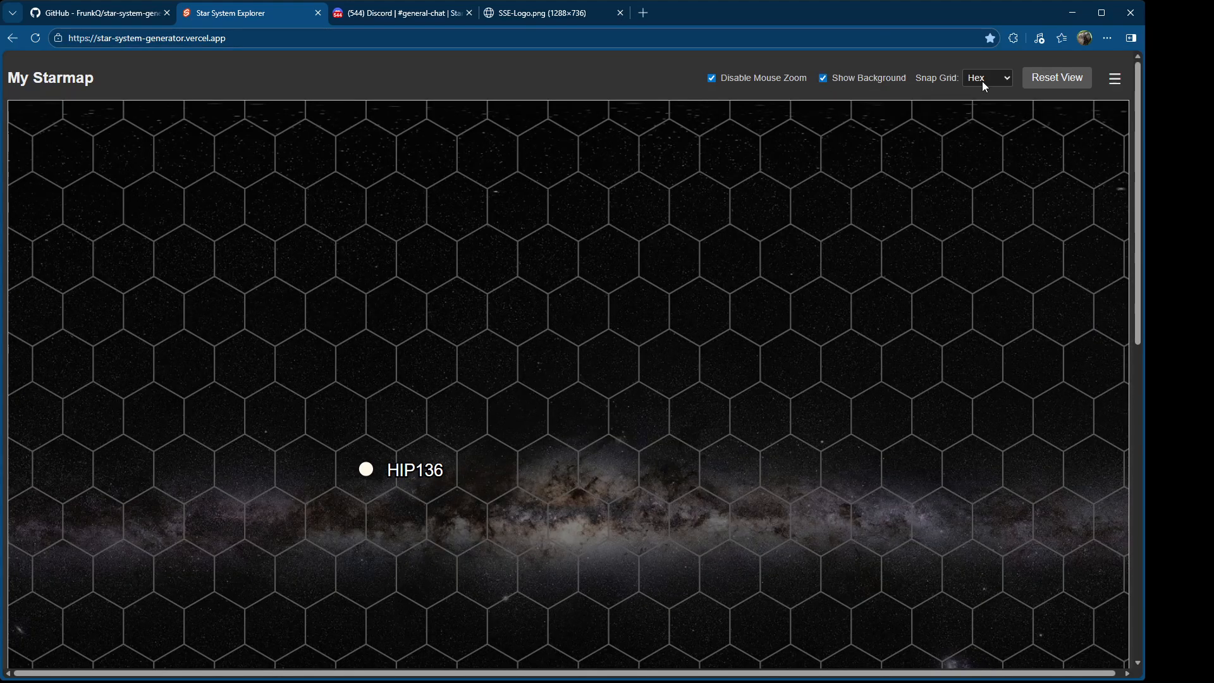
# Step: Add four star systems to the hex grid: three in a row above HIP136 and one to its lower left
pyautogui.moveTo(467, 417); pyautogui.dragTo(567, 379)
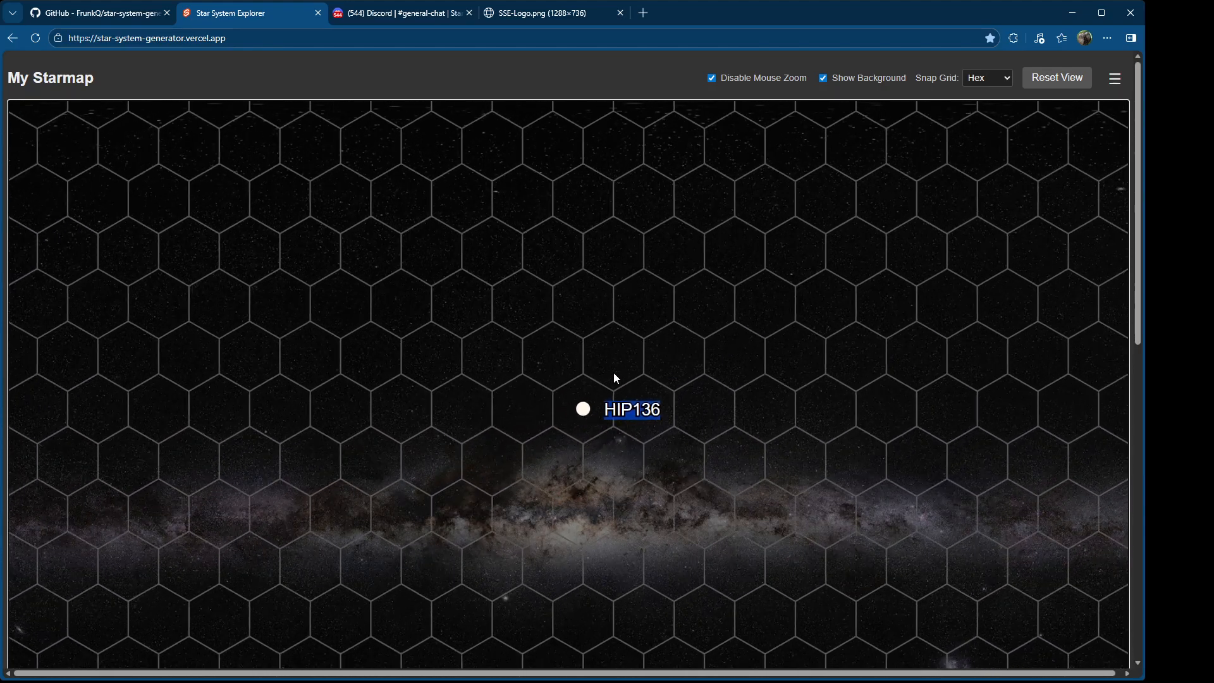
pyautogui.click(613, 373)
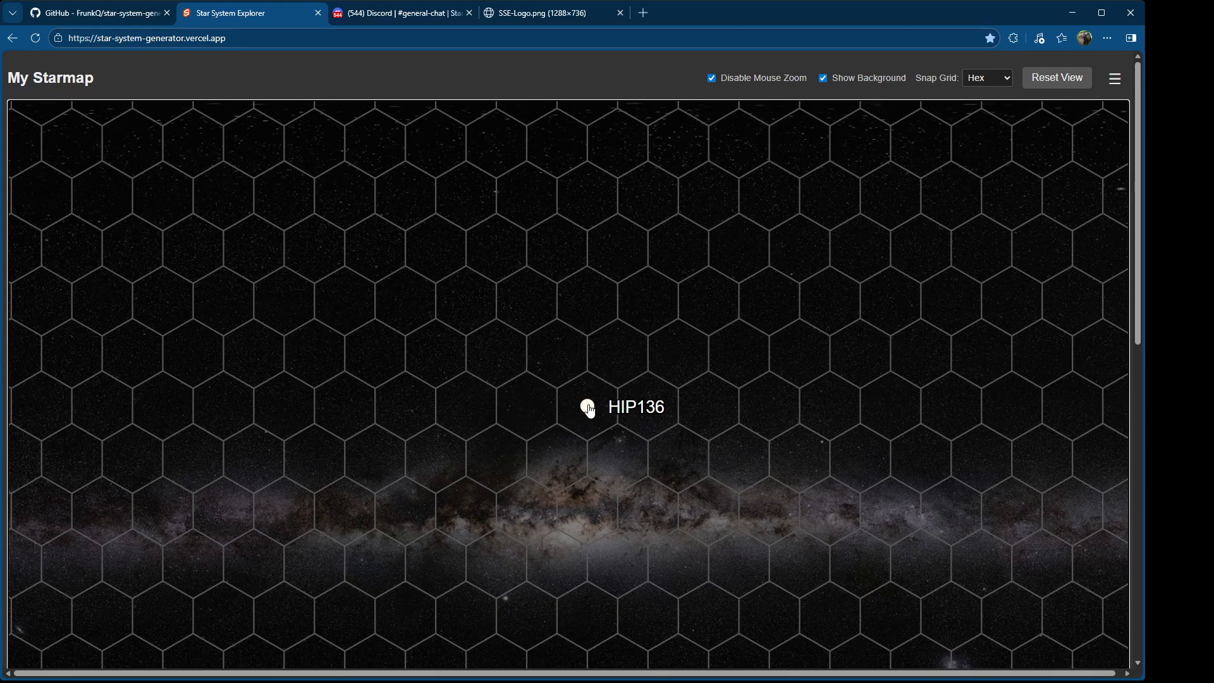
pyautogui.rightClick(521, 308)
pyautogui.click(550, 312)
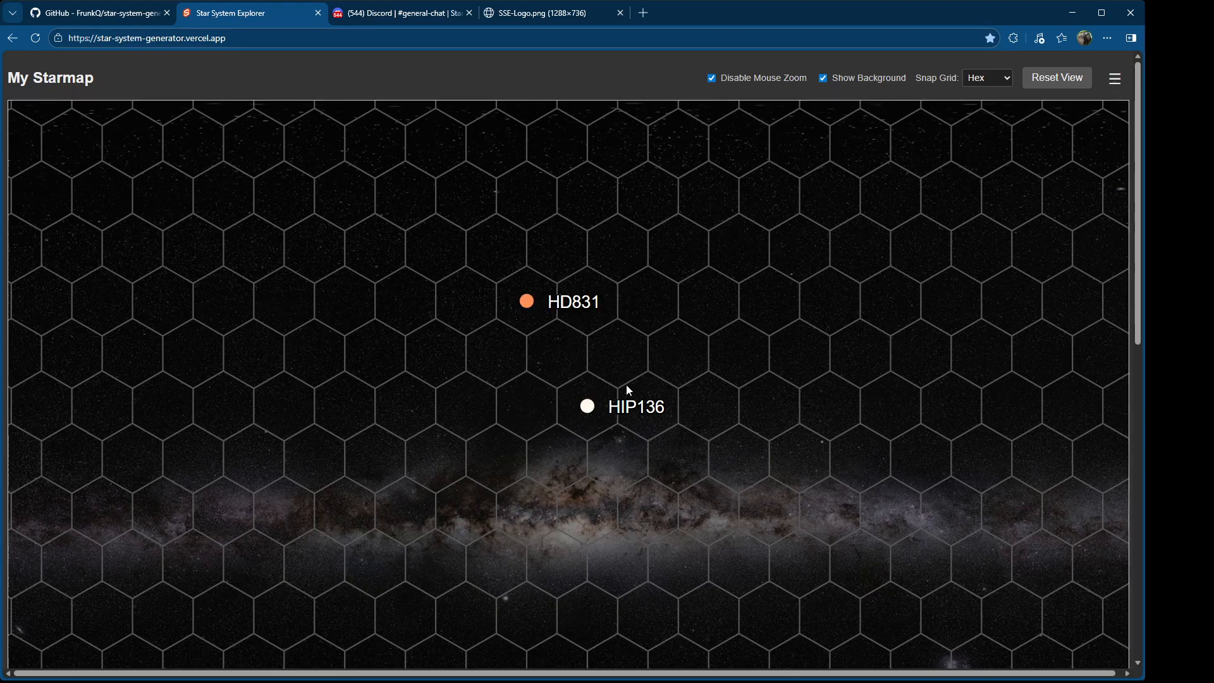
pyautogui.rightClick(756, 308)
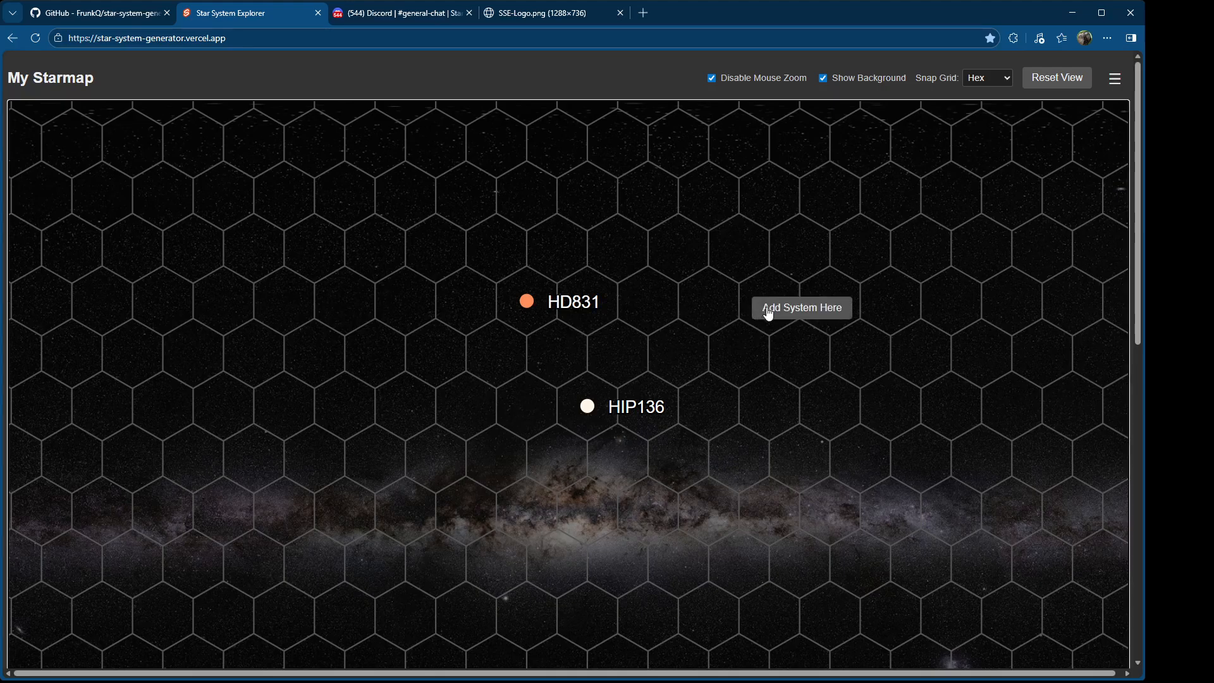
pyautogui.click(772, 313)
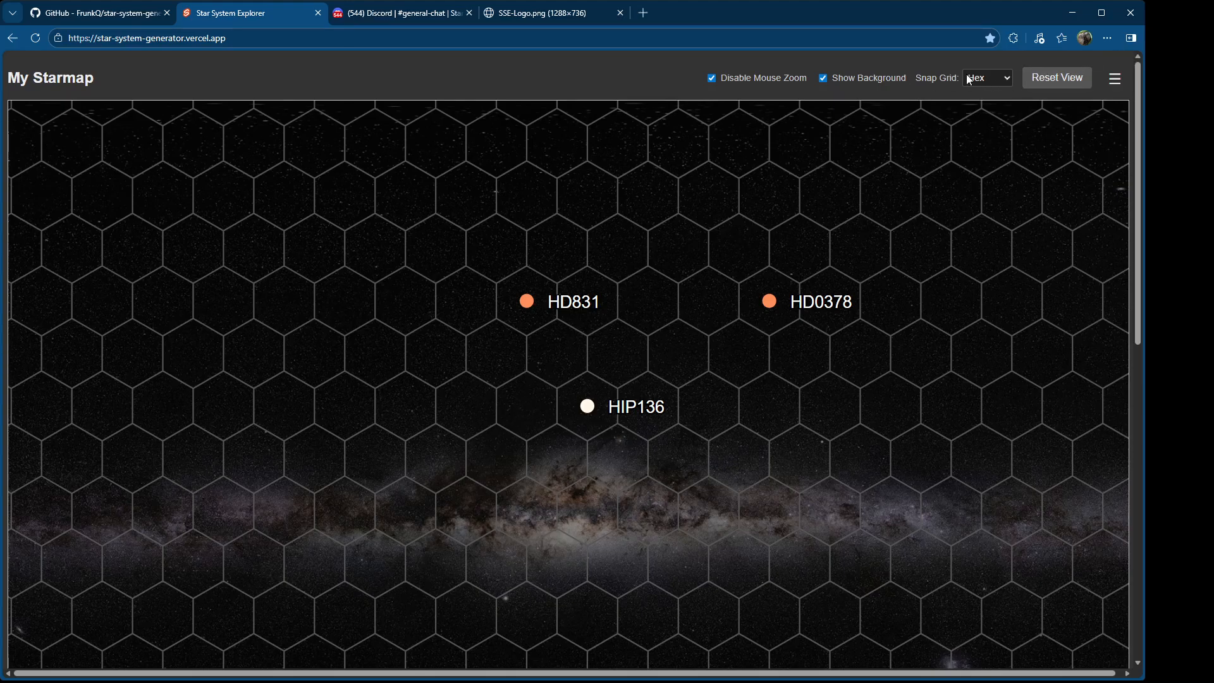
pyautogui.rightClick(276, 283)
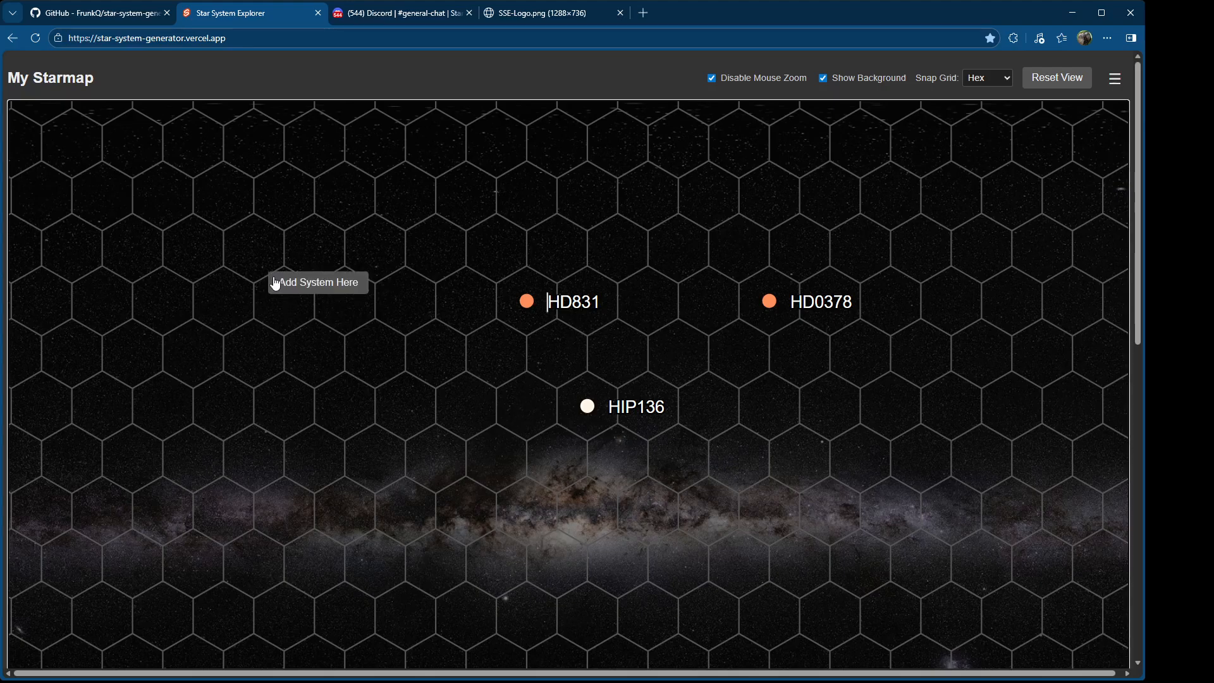
pyautogui.click(299, 288)
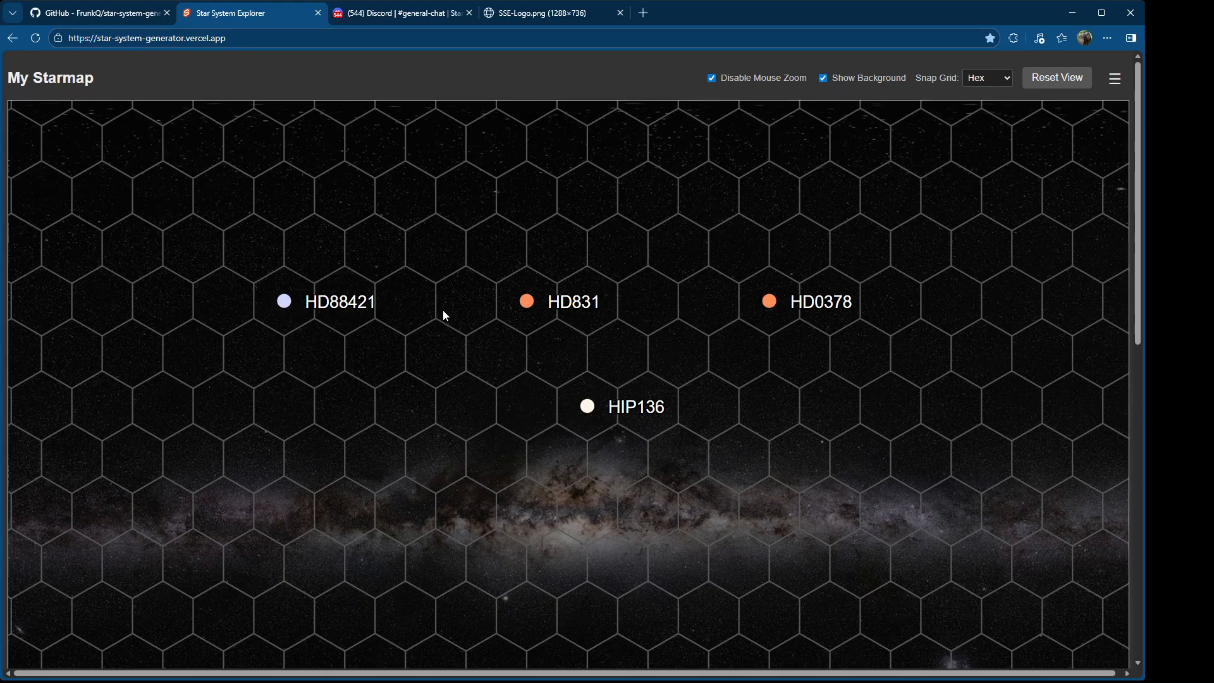
pyautogui.rightClick(337, 515)
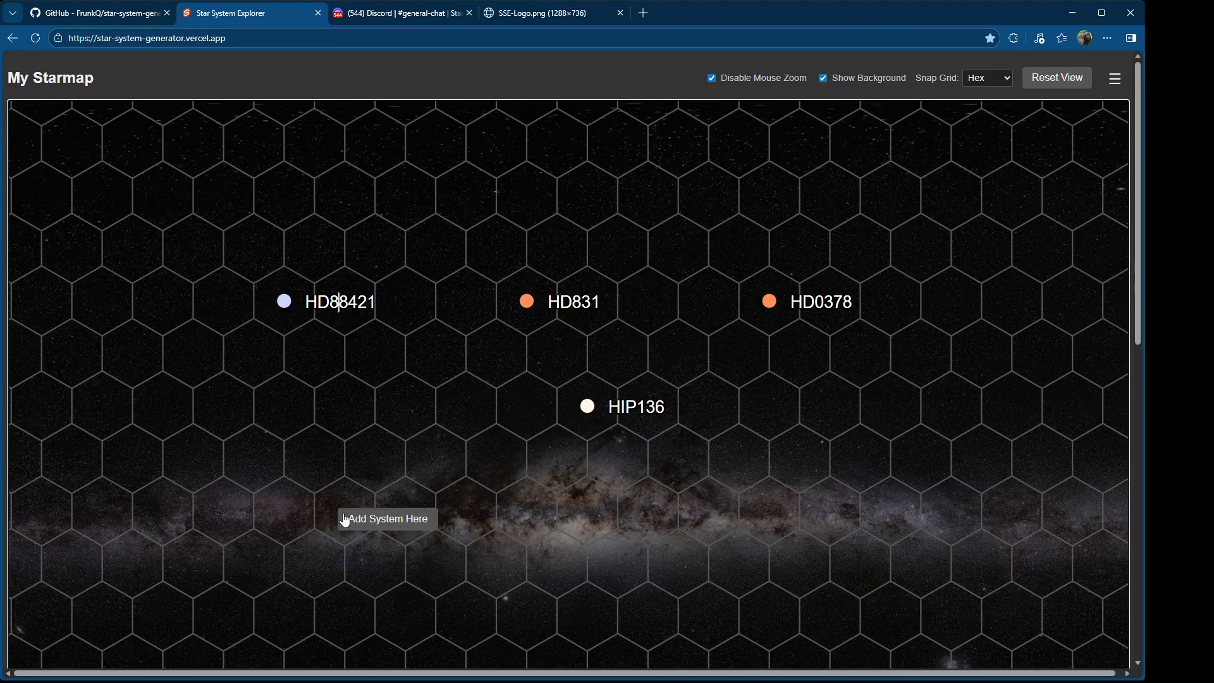
pyautogui.click(374, 520)
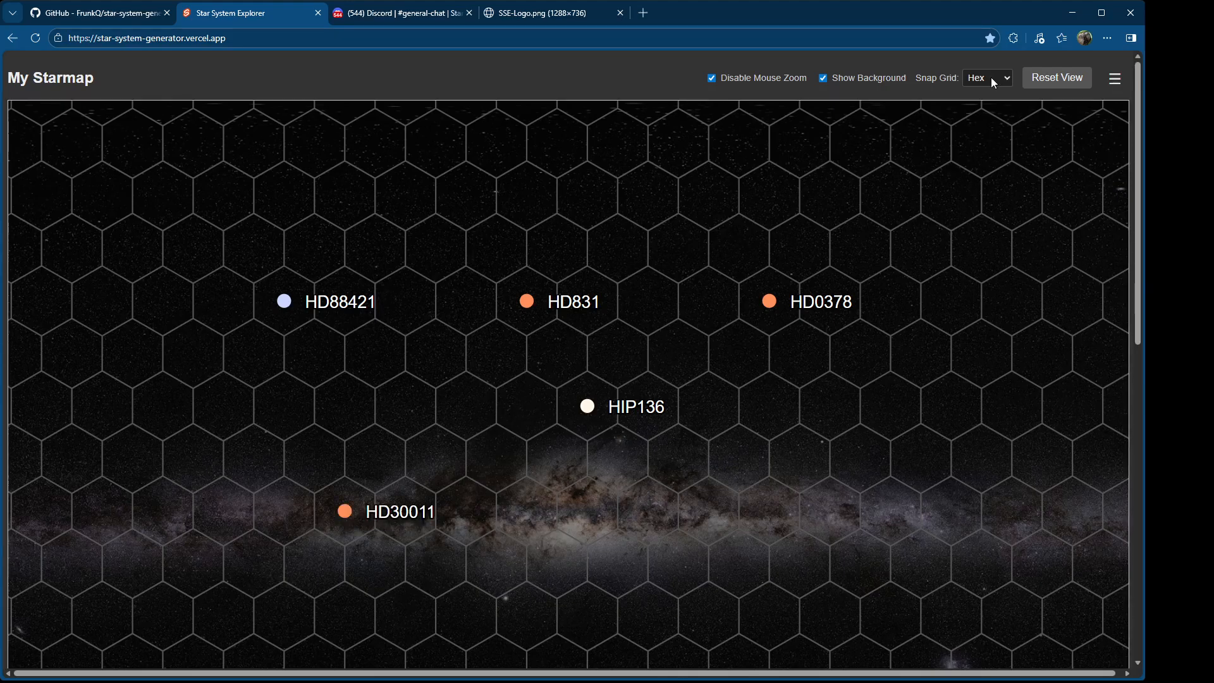
# Step: Set the snap grid to No Grid and add four freely placed systems around HIP136: two nearby and two above the existing row
pyautogui.click(988, 96)
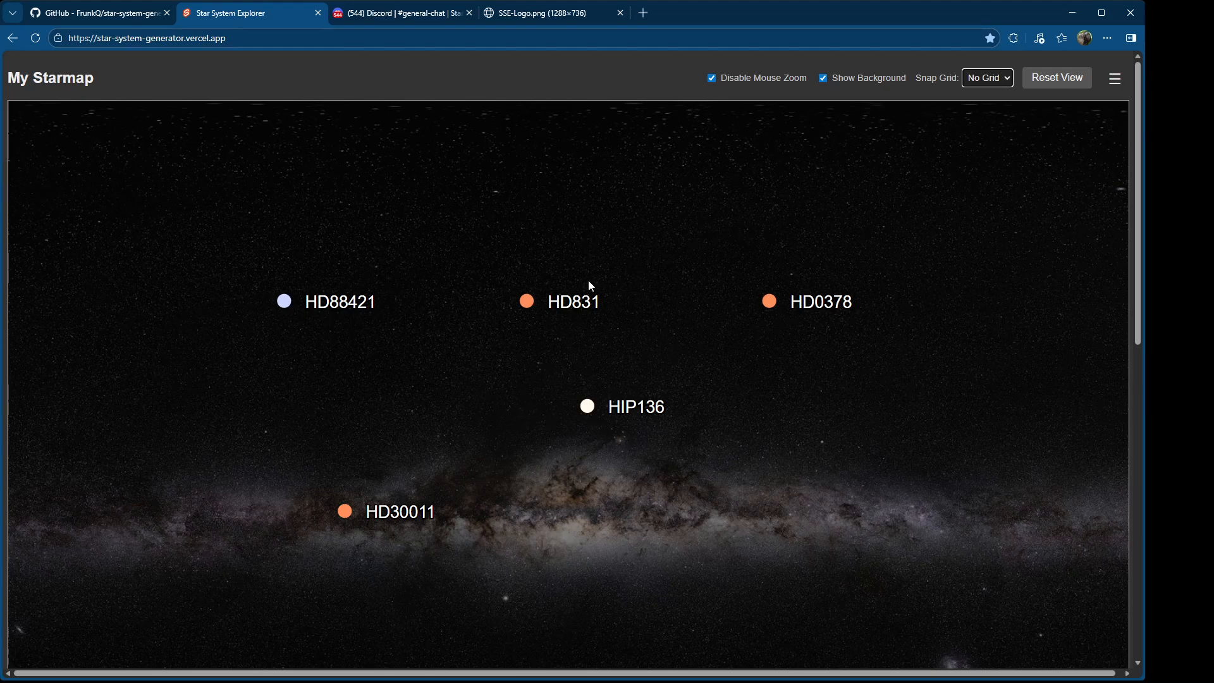
pyautogui.rightClick(449, 382)
pyautogui.click(466, 399)
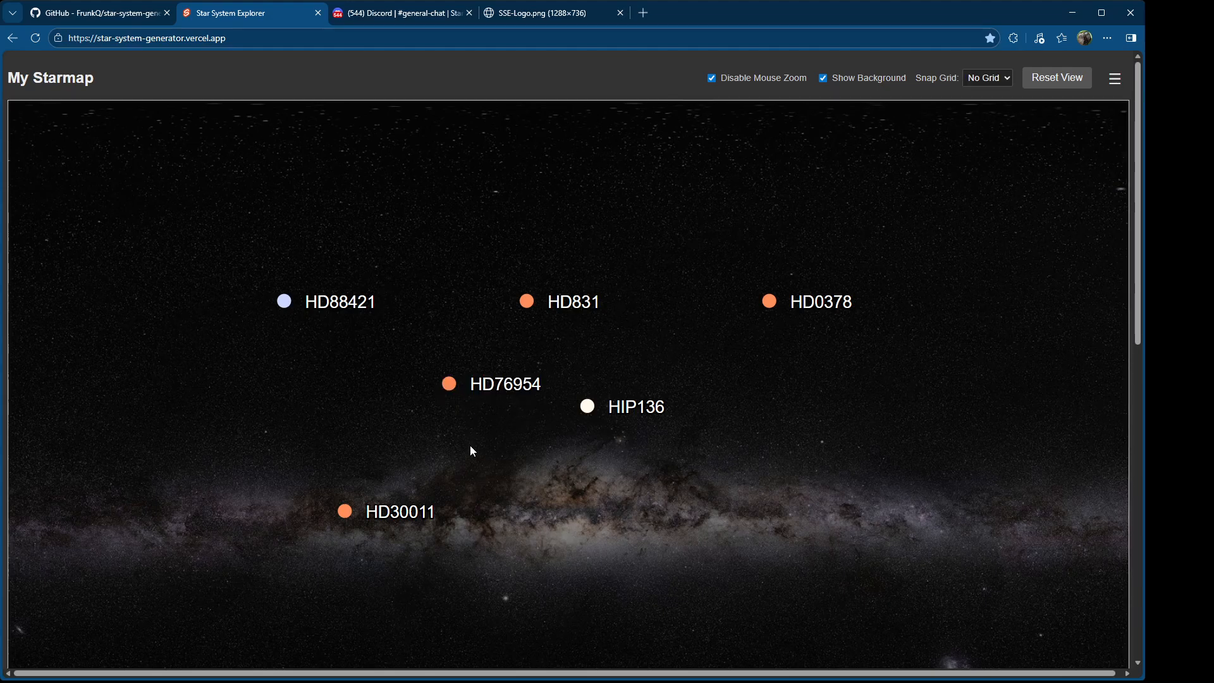
pyautogui.rightClick(769, 454)
pyautogui.click(816, 459)
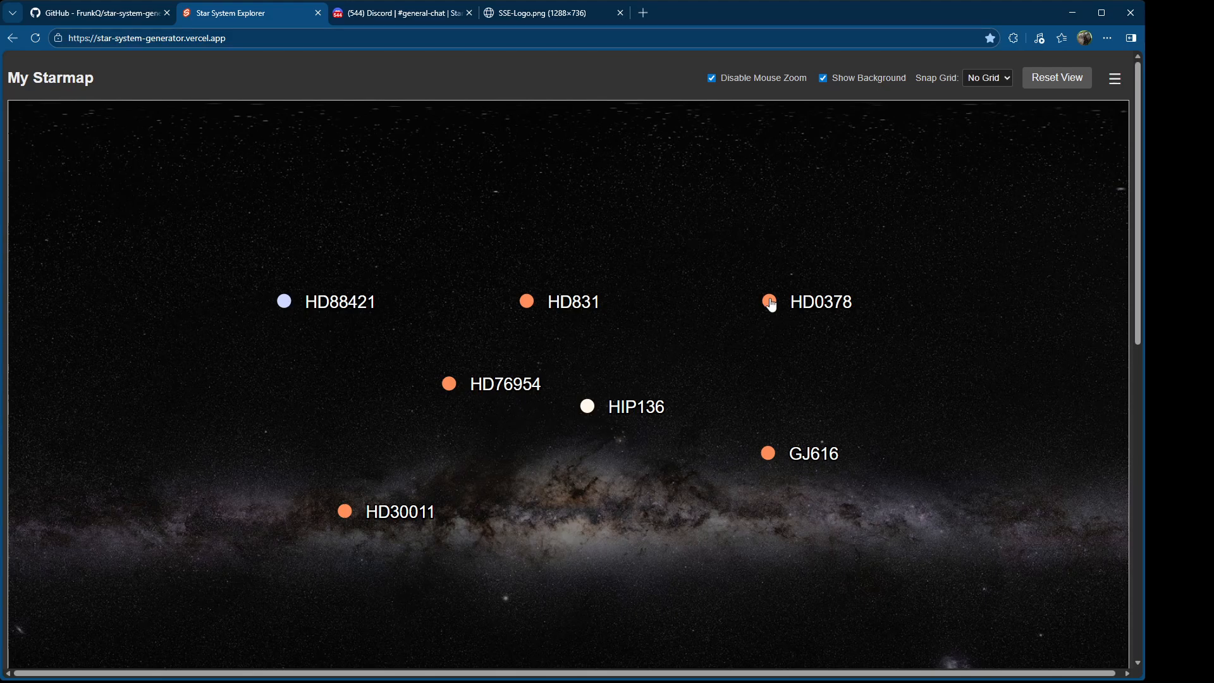
pyautogui.rightClick(698, 193)
pyautogui.click(713, 207)
pyautogui.rightClick(424, 207)
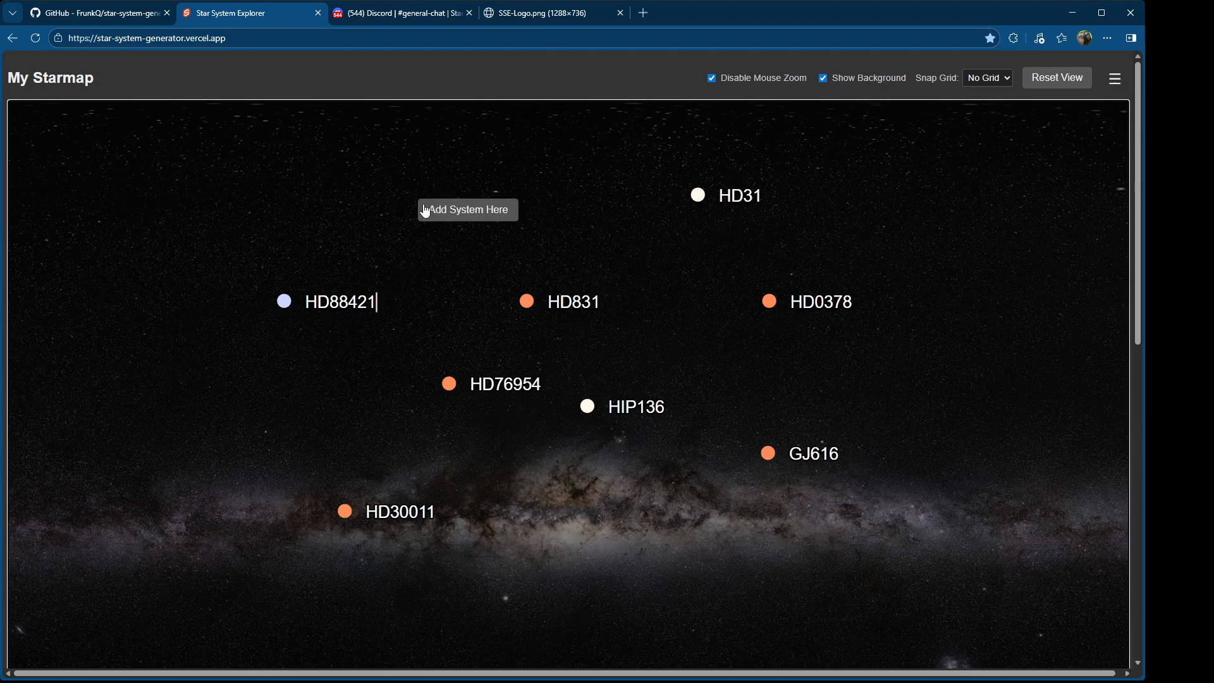
pyautogui.click(460, 214)
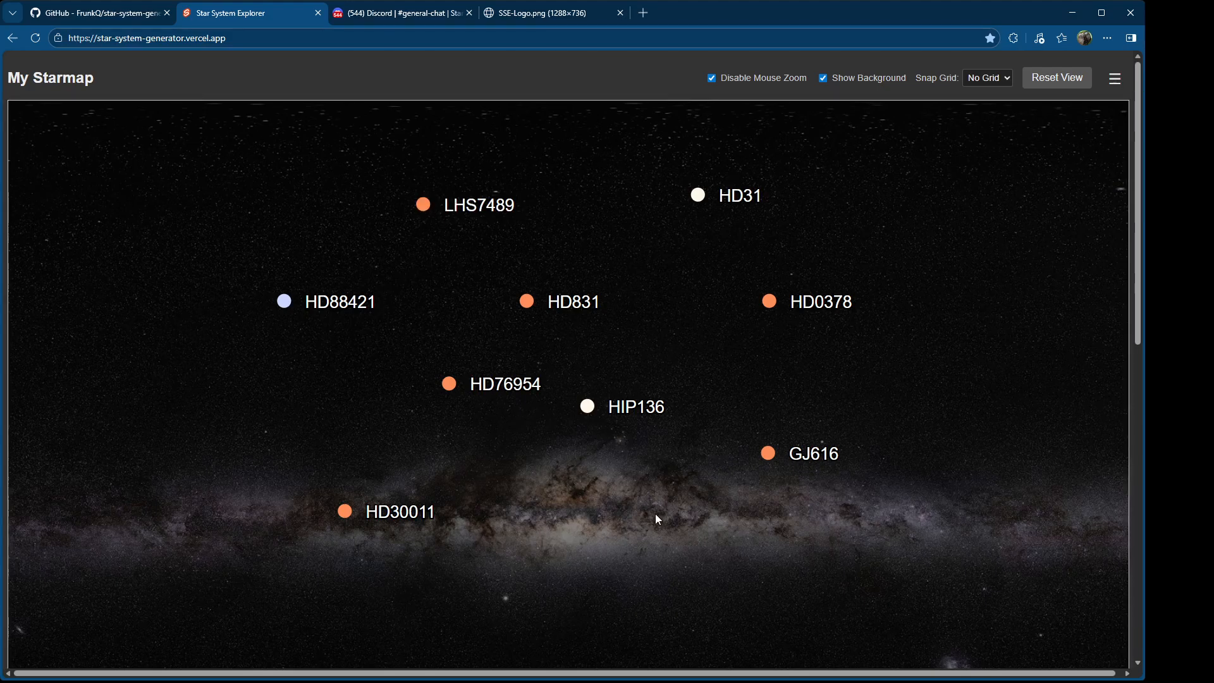
# Step: Add three more systems: one between HD30011 and HD76954, one between LHS7489 and HD31, and one between LHS7489 and HD88421
pyautogui.rightClick(371, 425)
pyautogui.click(392, 434)
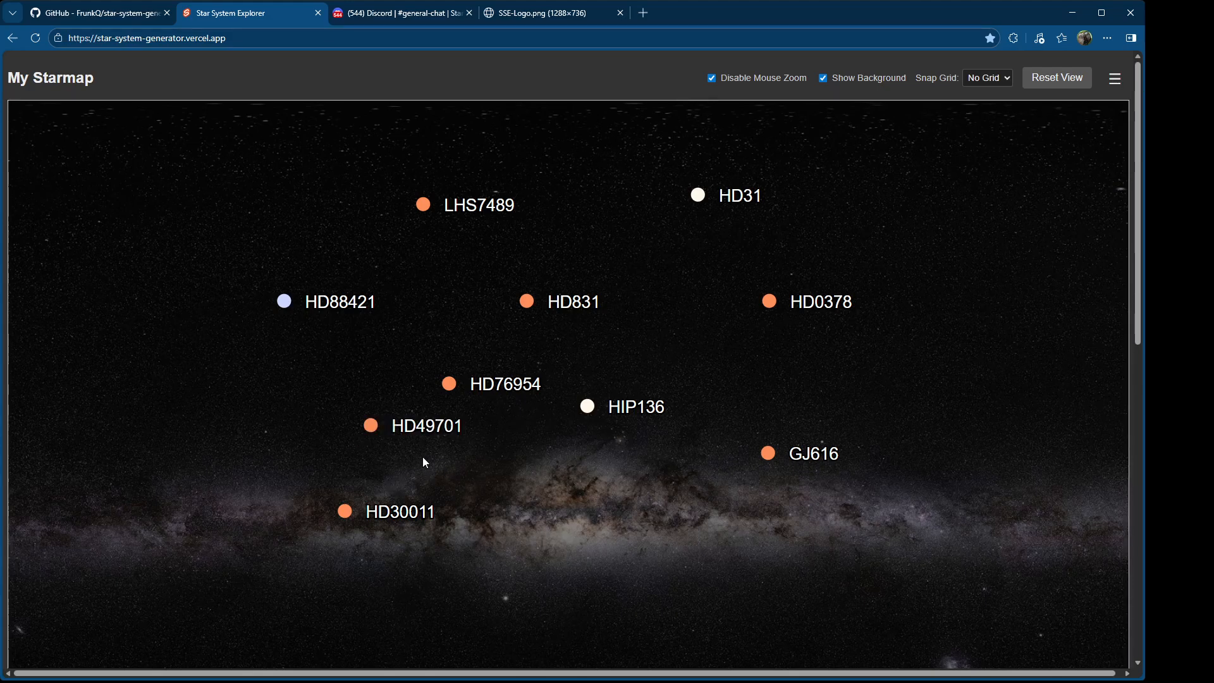
pyautogui.rightClick(602, 208)
pyautogui.click(623, 216)
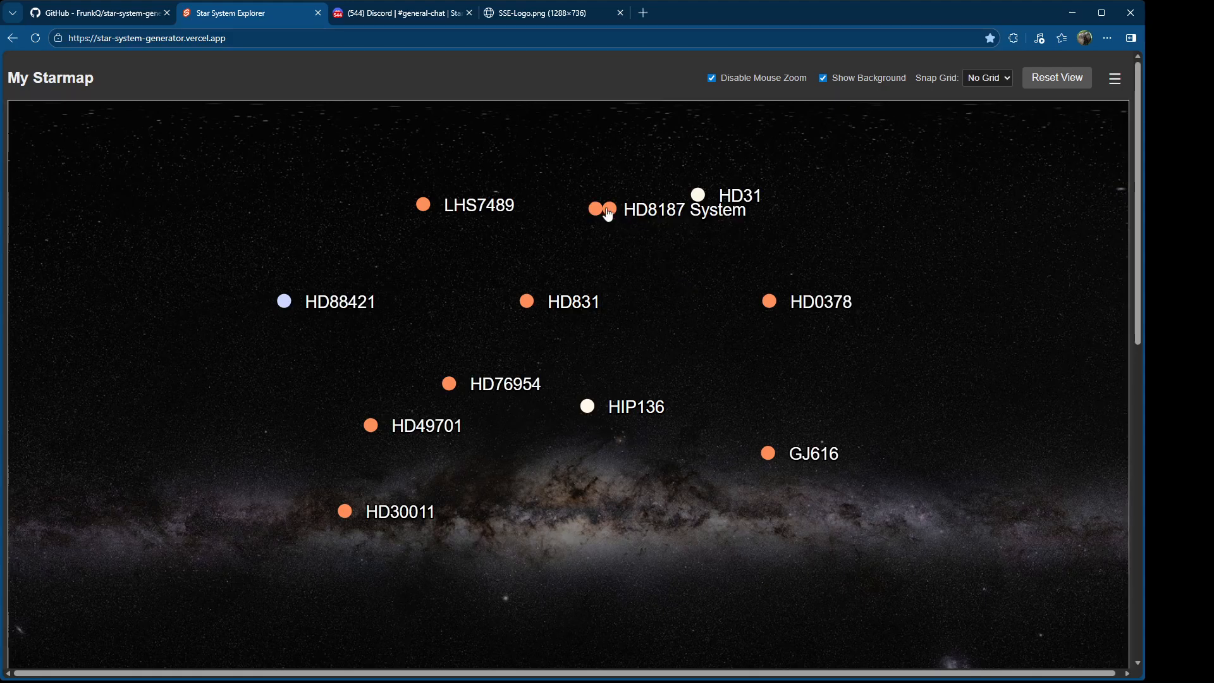
pyautogui.rightClick(363, 260)
pyautogui.click(387, 265)
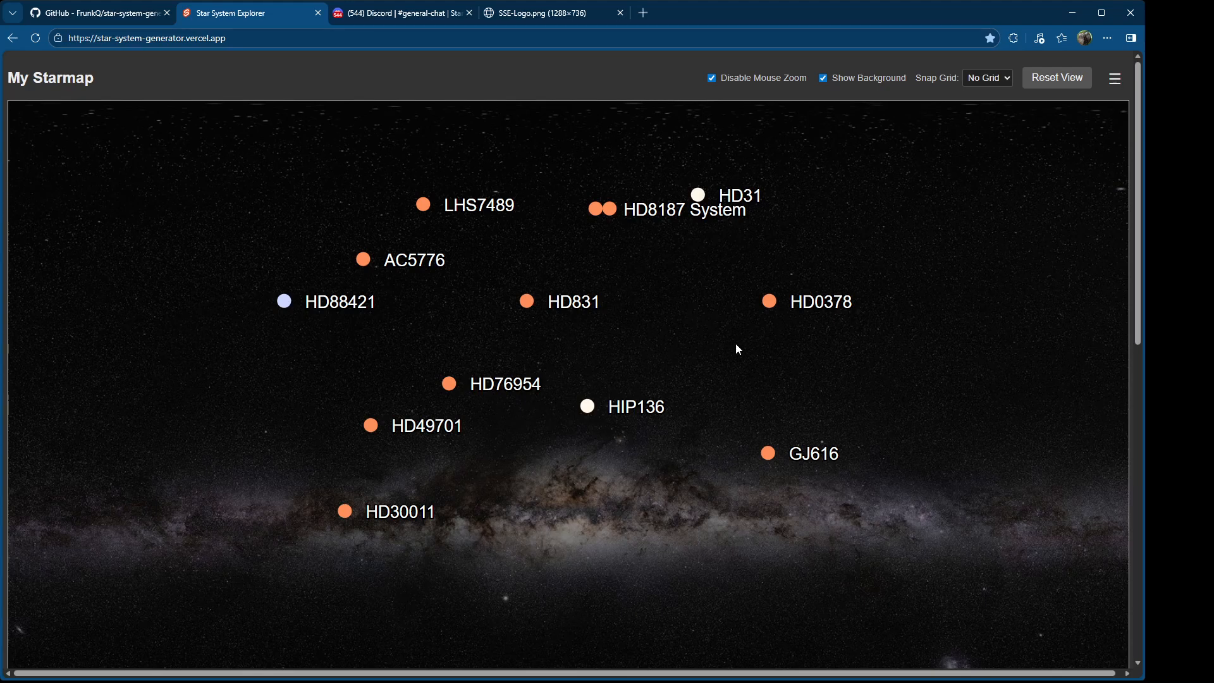
# Step: Add three more systems: one between HD0378 and GJ616, one just below GJ616, and one below HIP136
pyautogui.rightClick(731, 360)
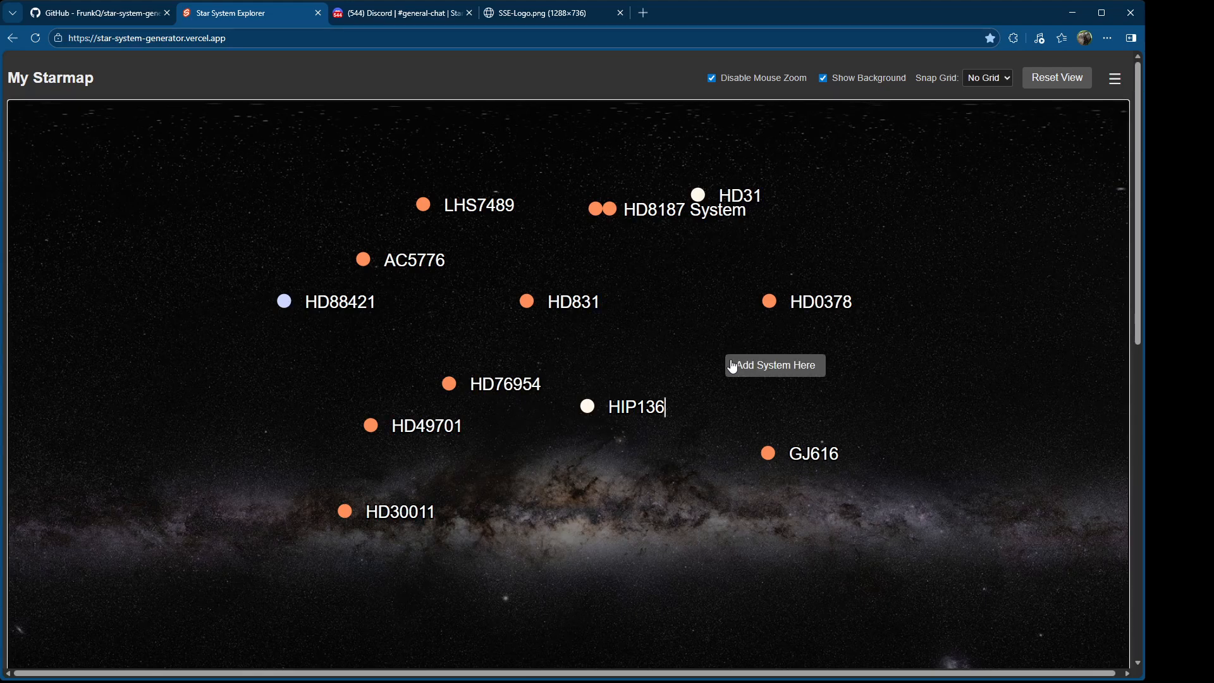
pyautogui.click(759, 374)
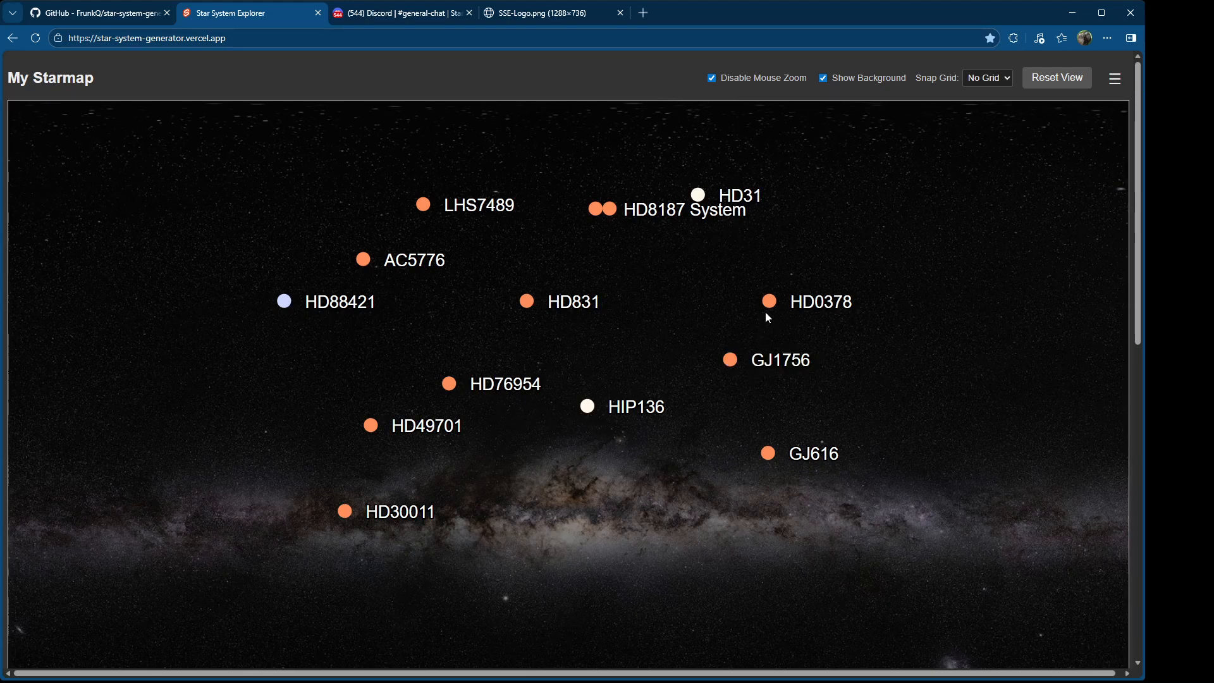
pyautogui.rightClick(728, 517)
pyautogui.click(747, 524)
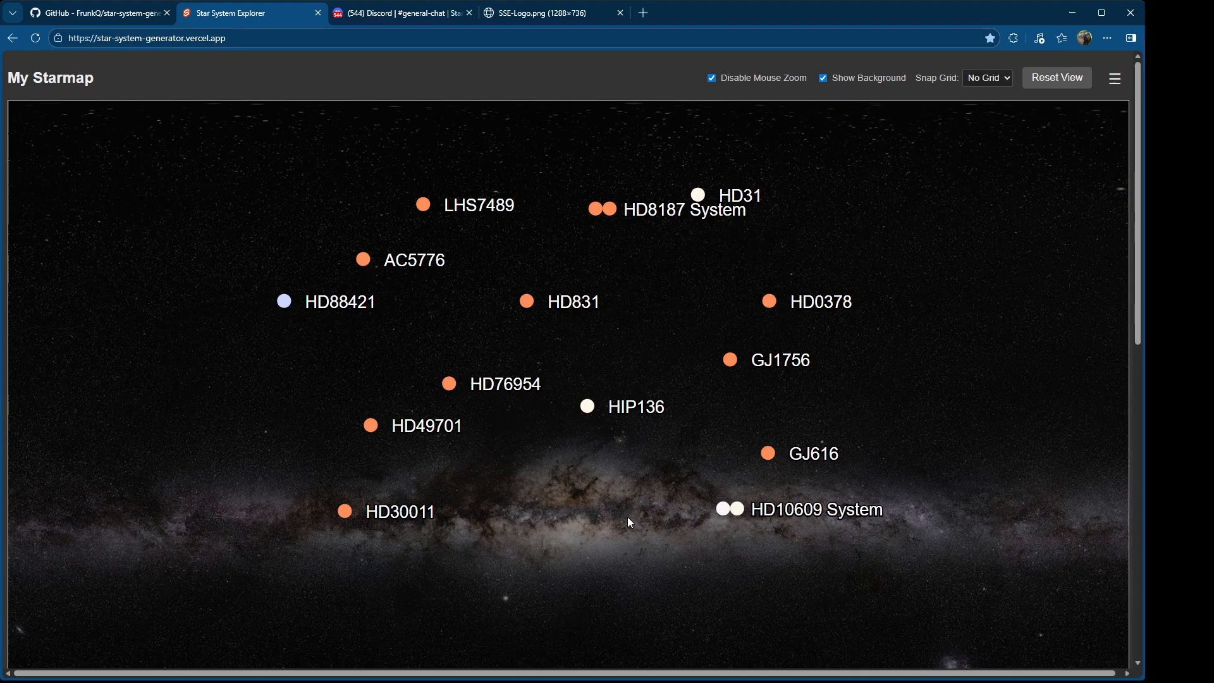
pyautogui.rightClick(558, 499)
pyautogui.click(601, 501)
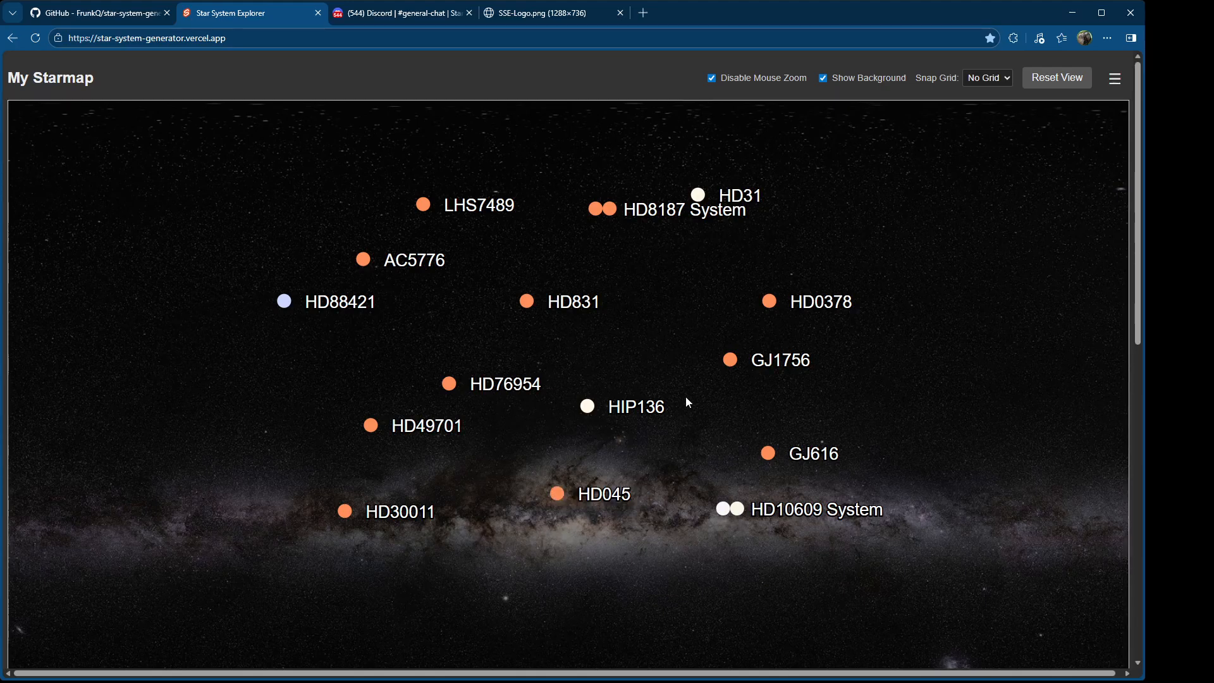
# Step: Open the HIP136 system from the starmap and focus on its inner planet, HIP136 b
pyautogui.click(587, 409)
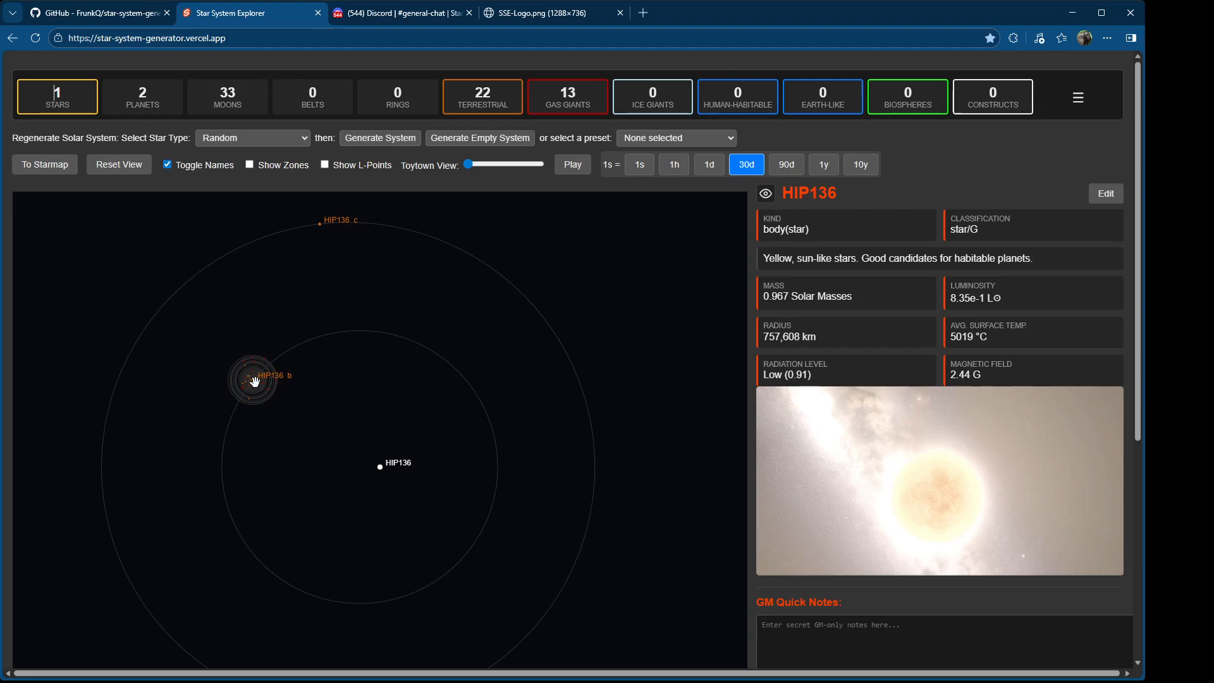
pyautogui.scroll(3, 253, 382)
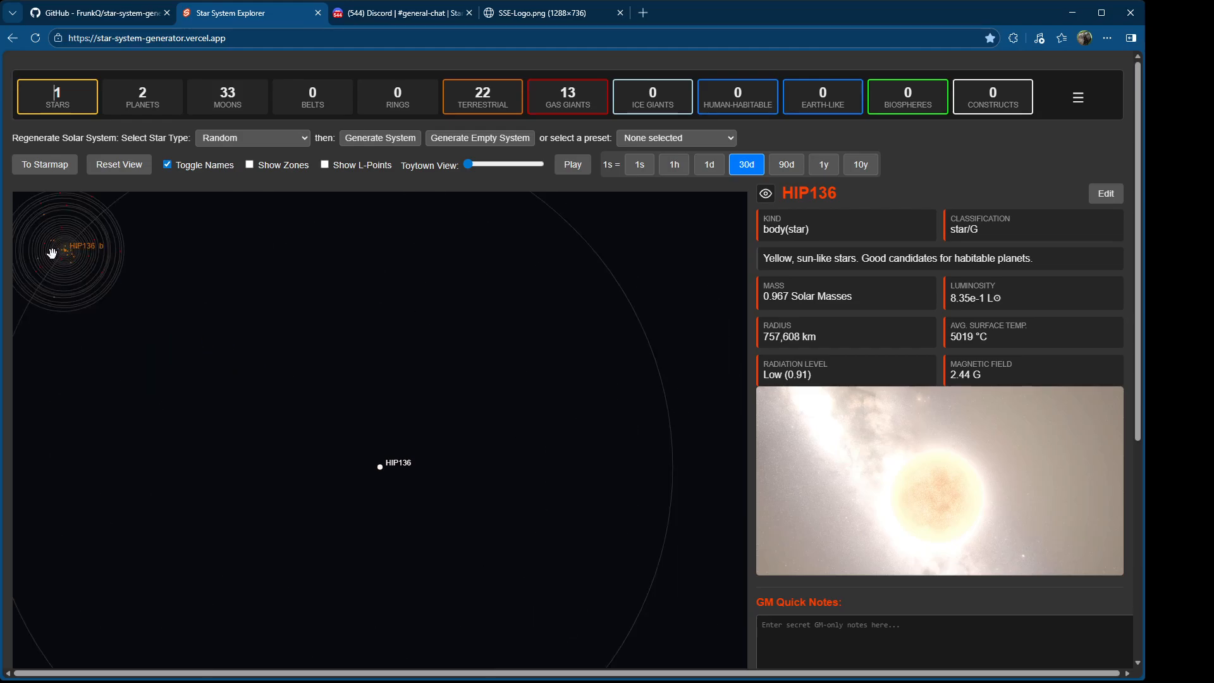
pyautogui.moveTo(66, 256); pyautogui.dragTo(381, 355)
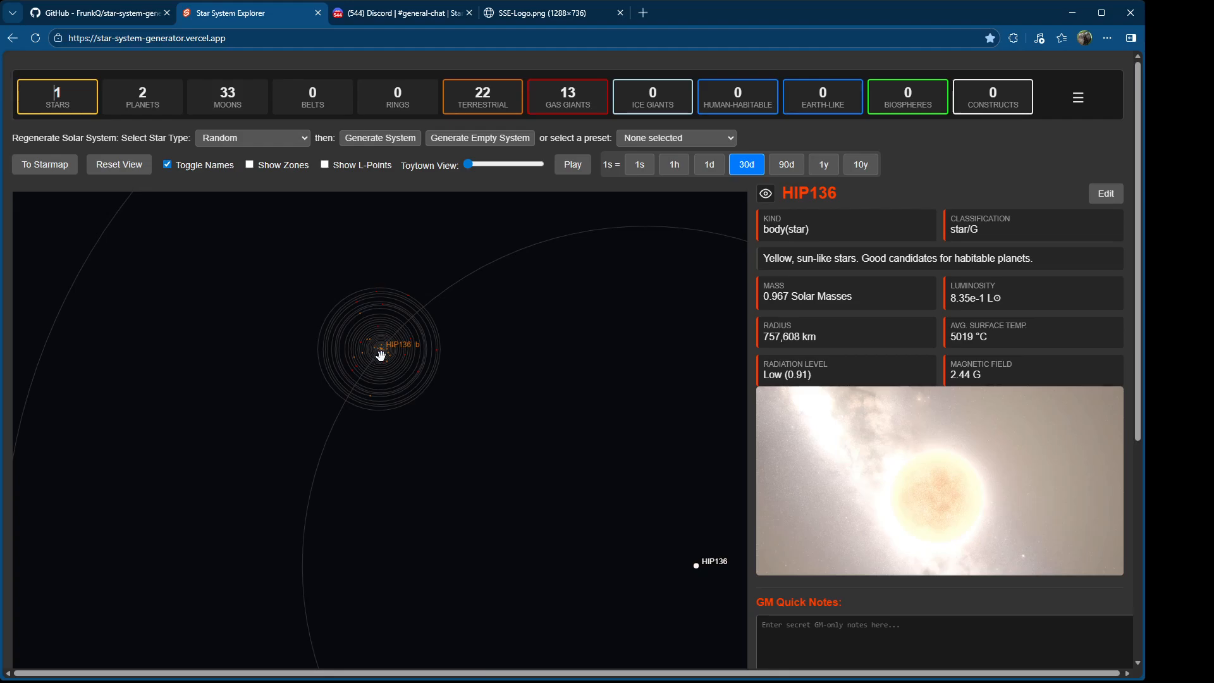
pyautogui.click(381, 355)
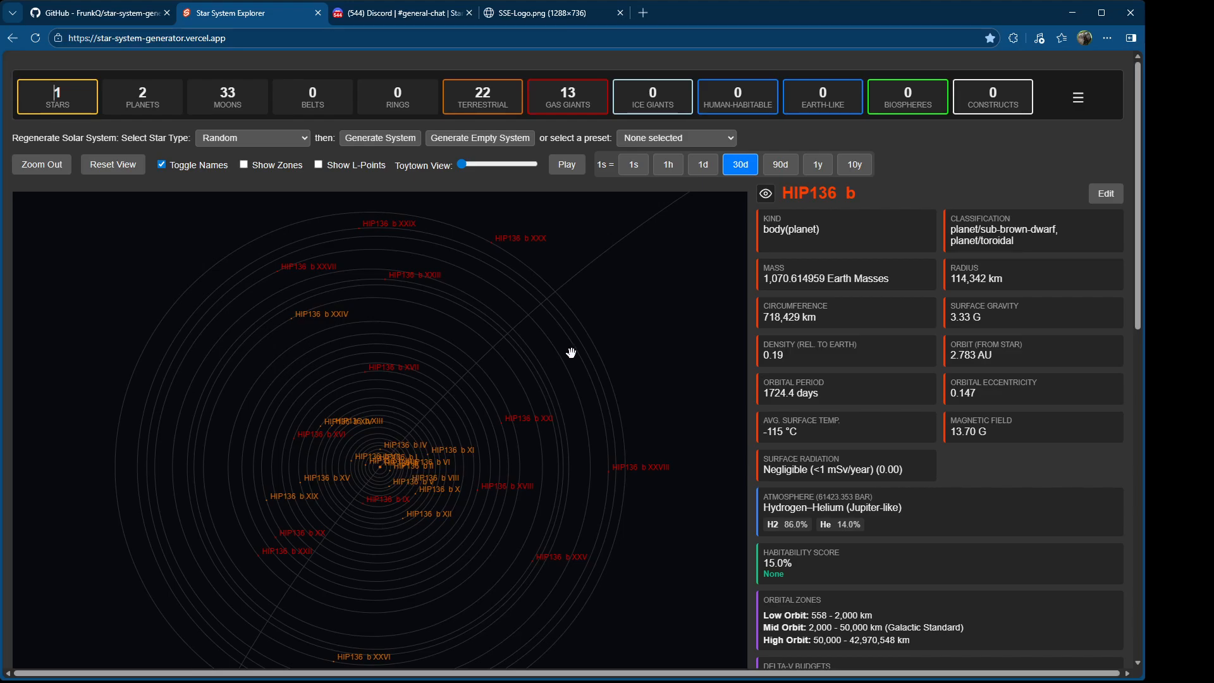
# Step: Examine the moon orbits around HIP136 b, from the planet's place in the system down to its innermost moons
pyautogui.scroll(-5, 509, 454)
pyautogui.scroll(-3, 510, 455)
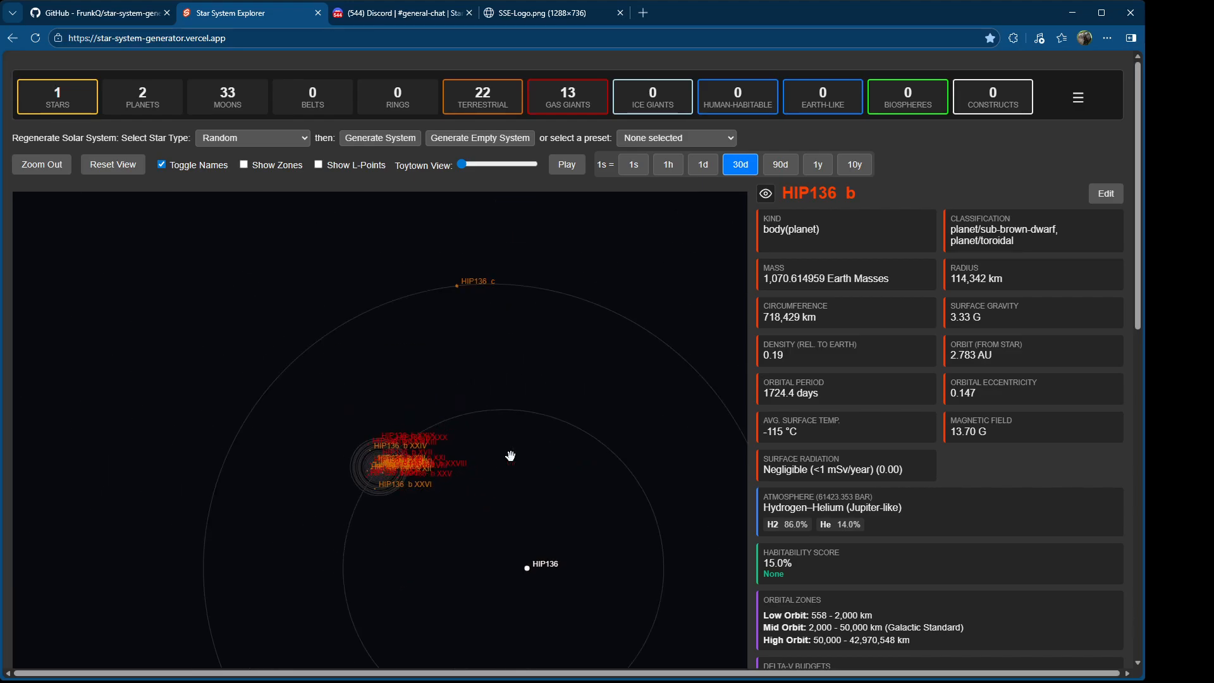
pyautogui.scroll(3, 410, 472)
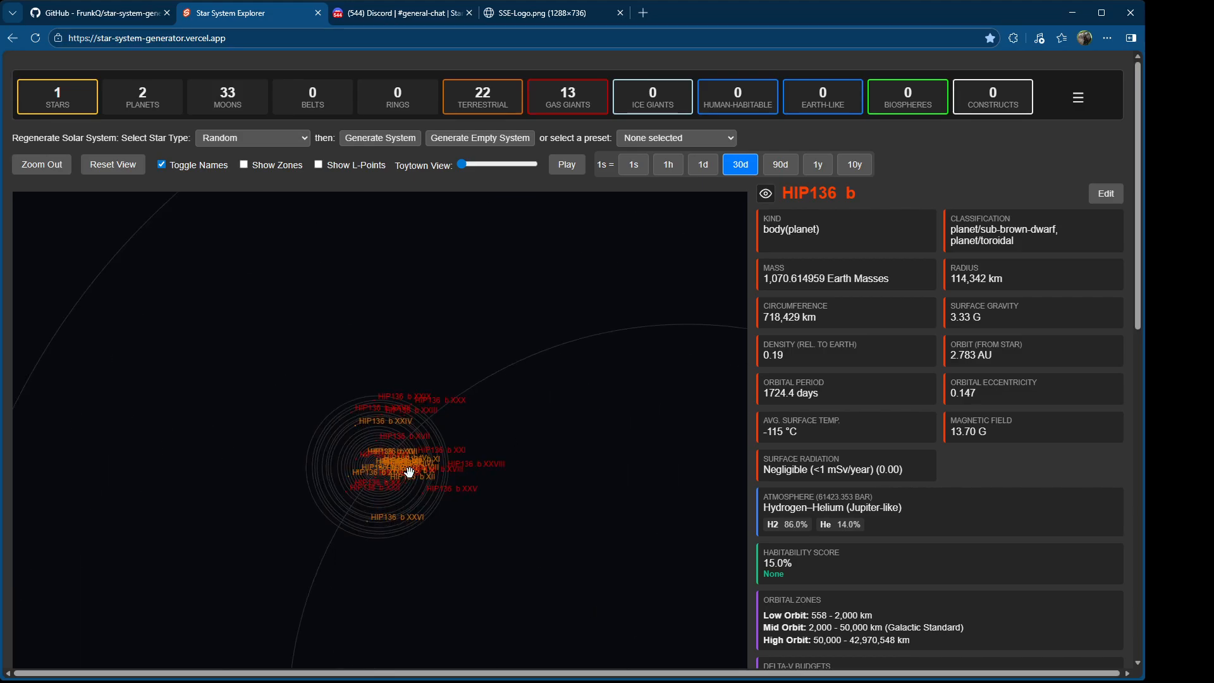
pyautogui.scroll(5, 408, 471)
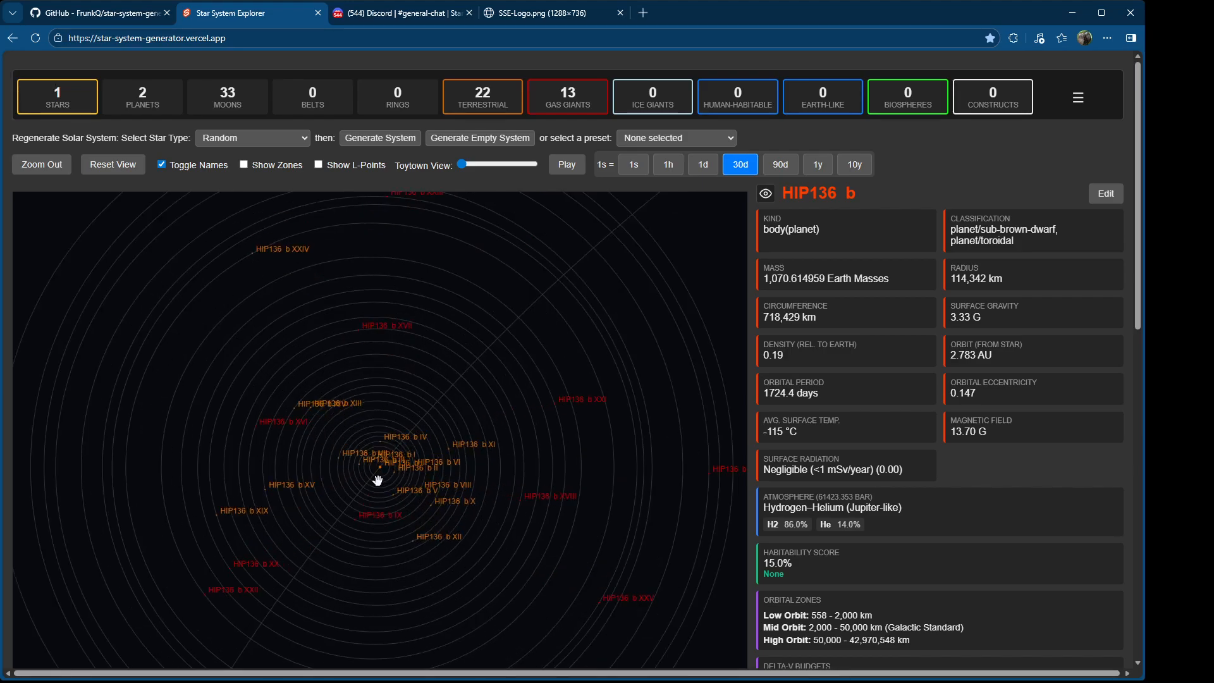
pyautogui.scroll(5, 377, 479)
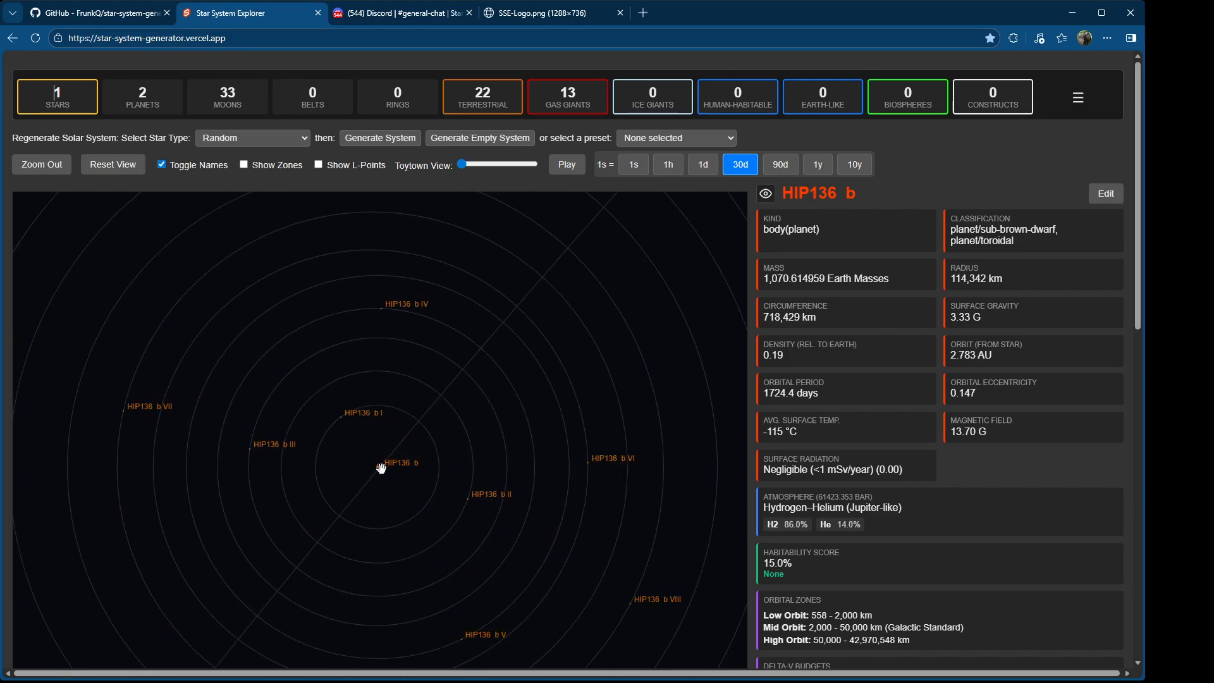
pyautogui.scroll(3, 378, 465)
pyautogui.scroll(4, 380, 463)
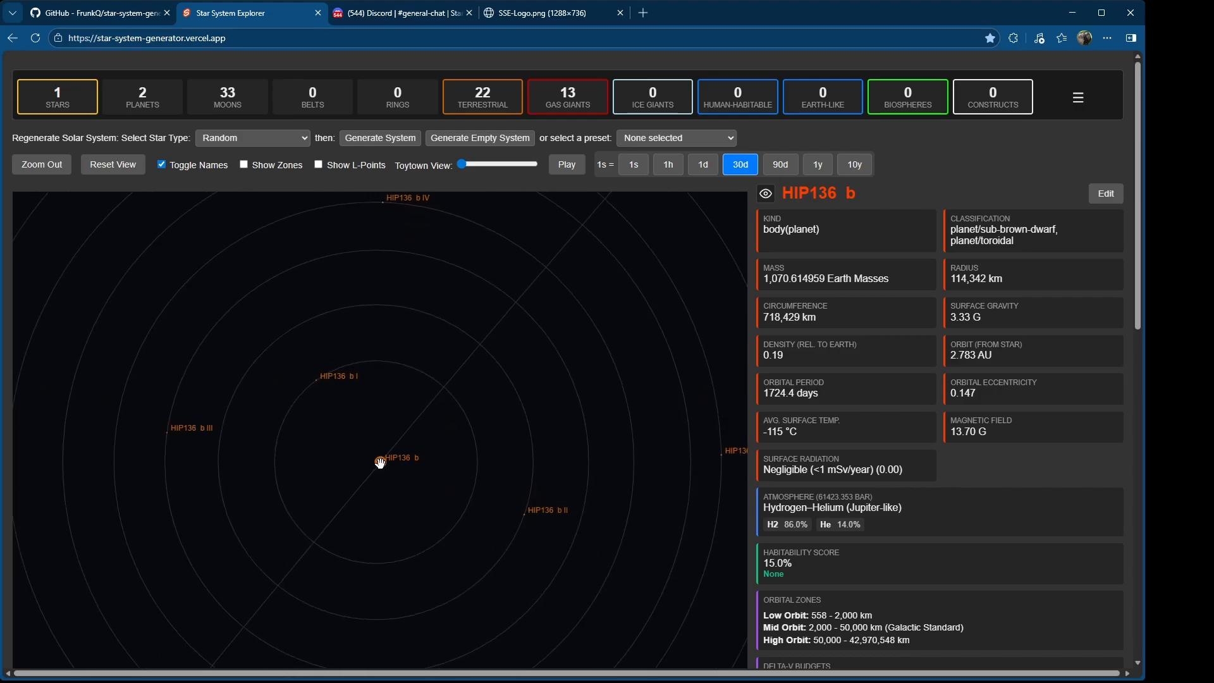
# Step: Delete the planet HIP136 b from the system and confirm the deletion
pyautogui.click(1106, 193)
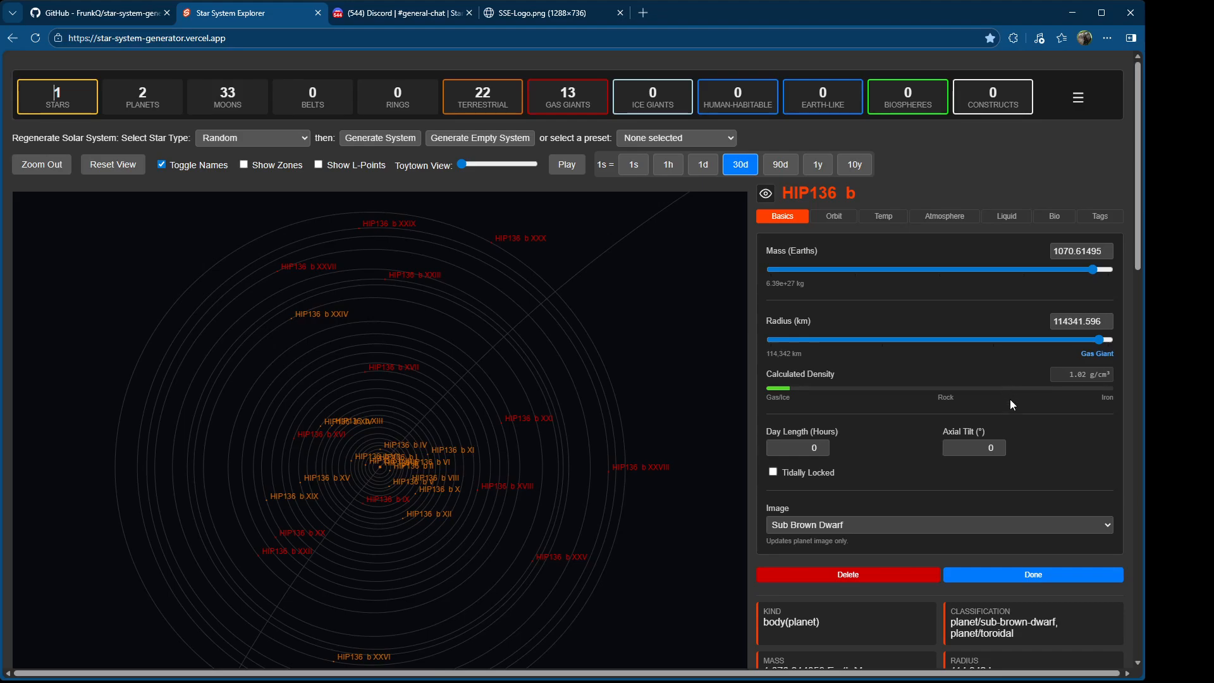
pyautogui.click(901, 577)
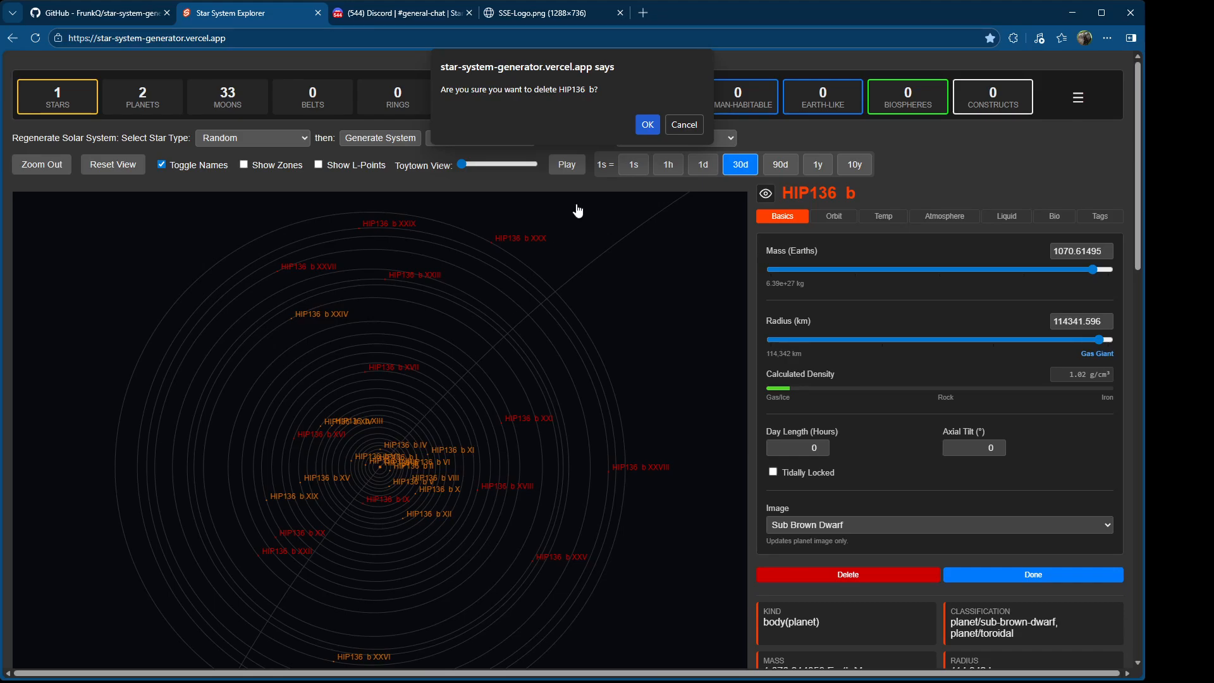
pyautogui.click(640, 126)
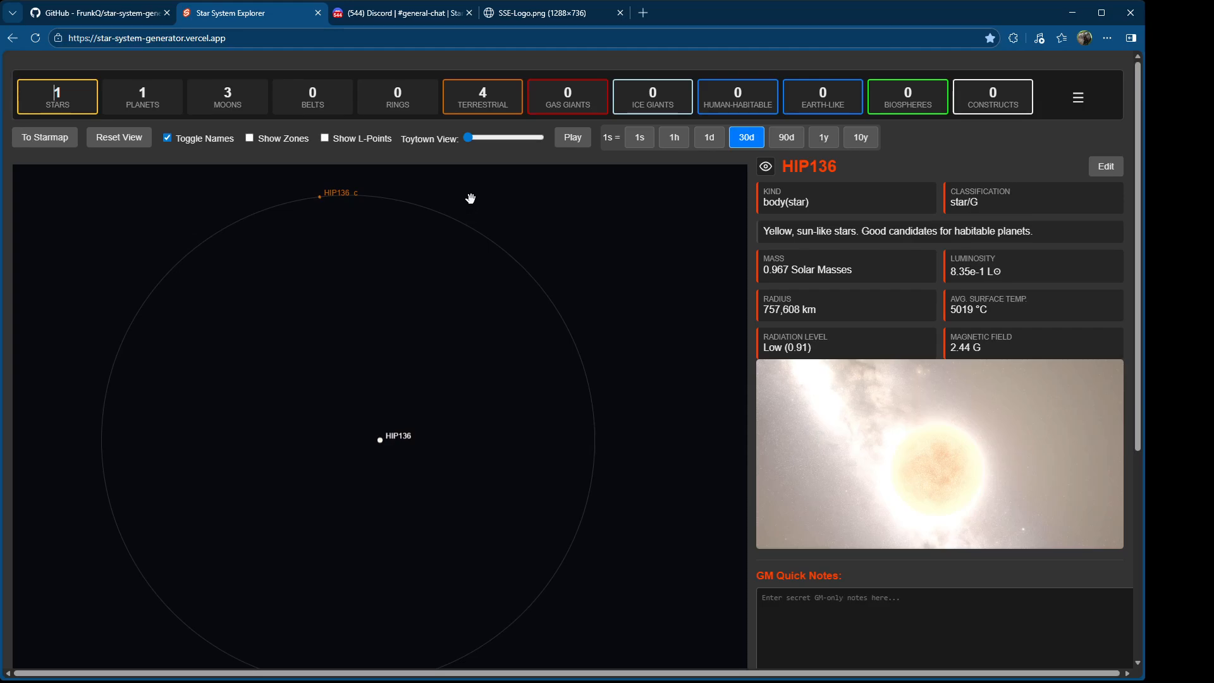
# Step: Return to the starmap, open the HD31 system and bring up the details of planet HD31 e
pyautogui.click(46, 139)
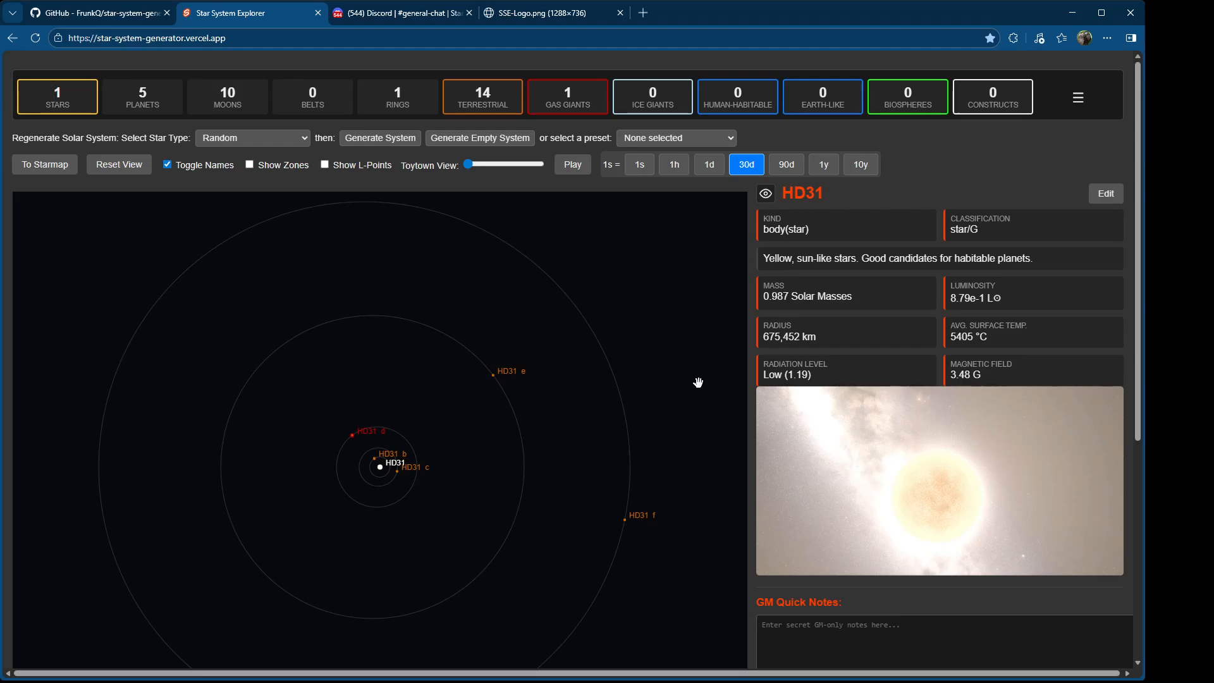
pyautogui.scroll(5, 373, 460)
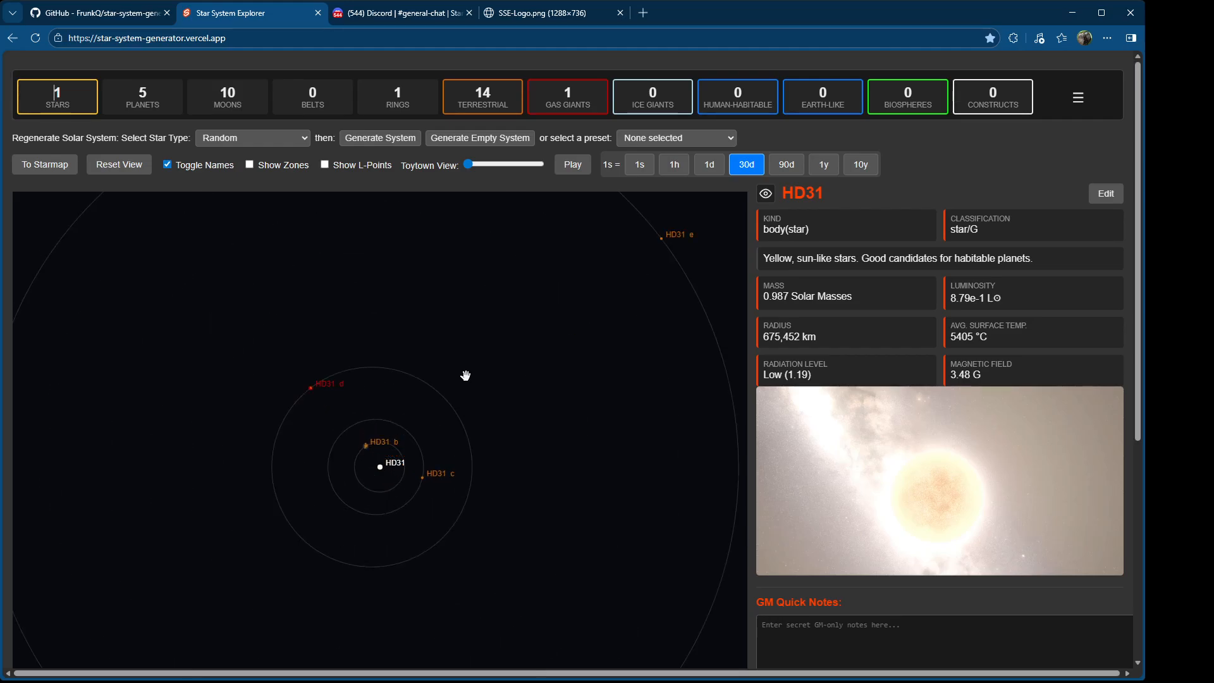
pyautogui.moveTo(503, 333); pyautogui.dragTo(372, 461)
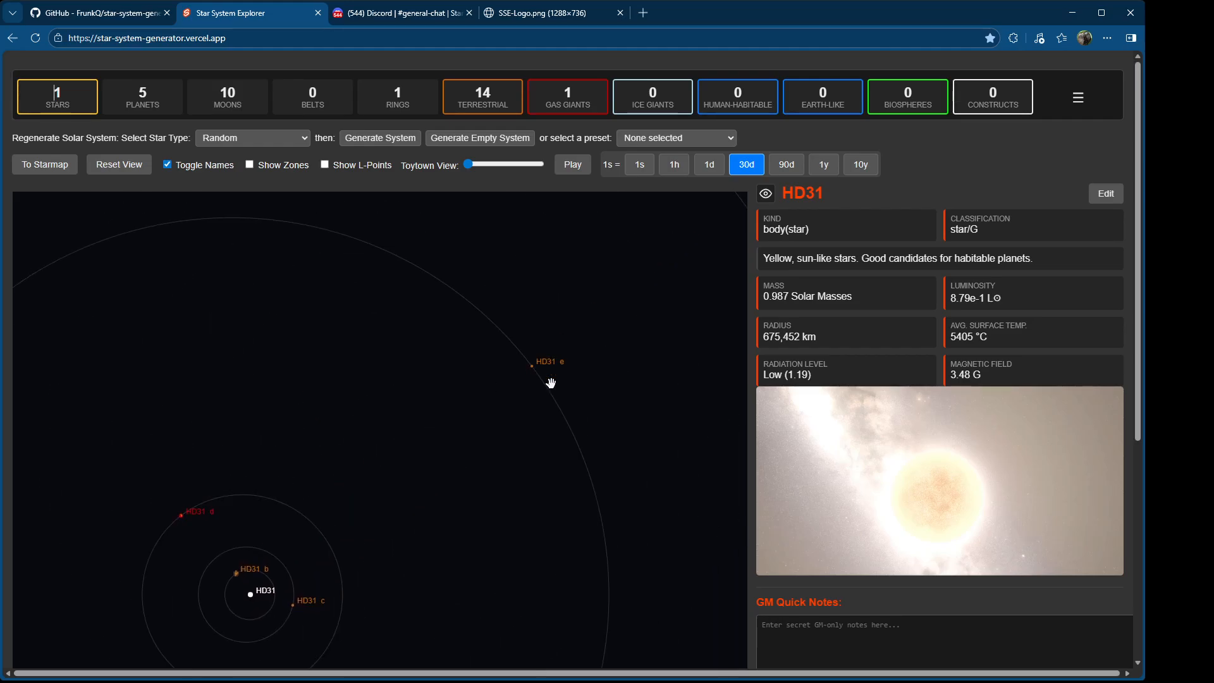
pyautogui.click(550, 382)
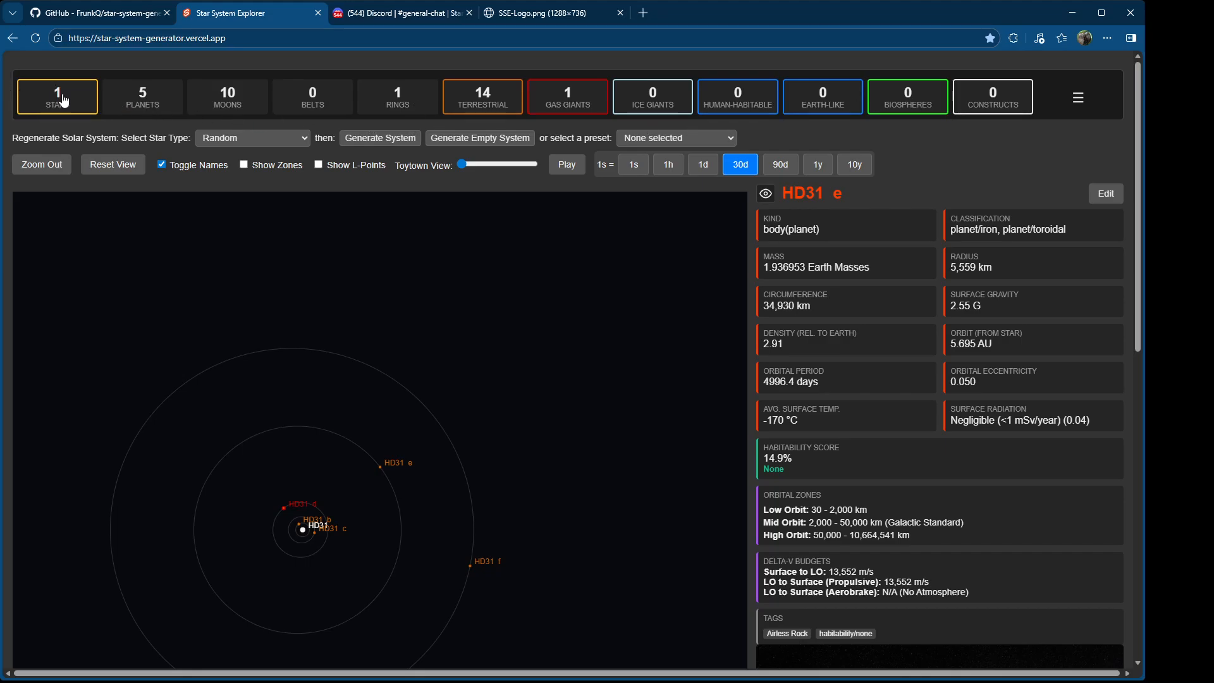
# Step: Go back to the HD31 star and open planet HD31 d from the system's list of planets
pyautogui.click(88, 108)
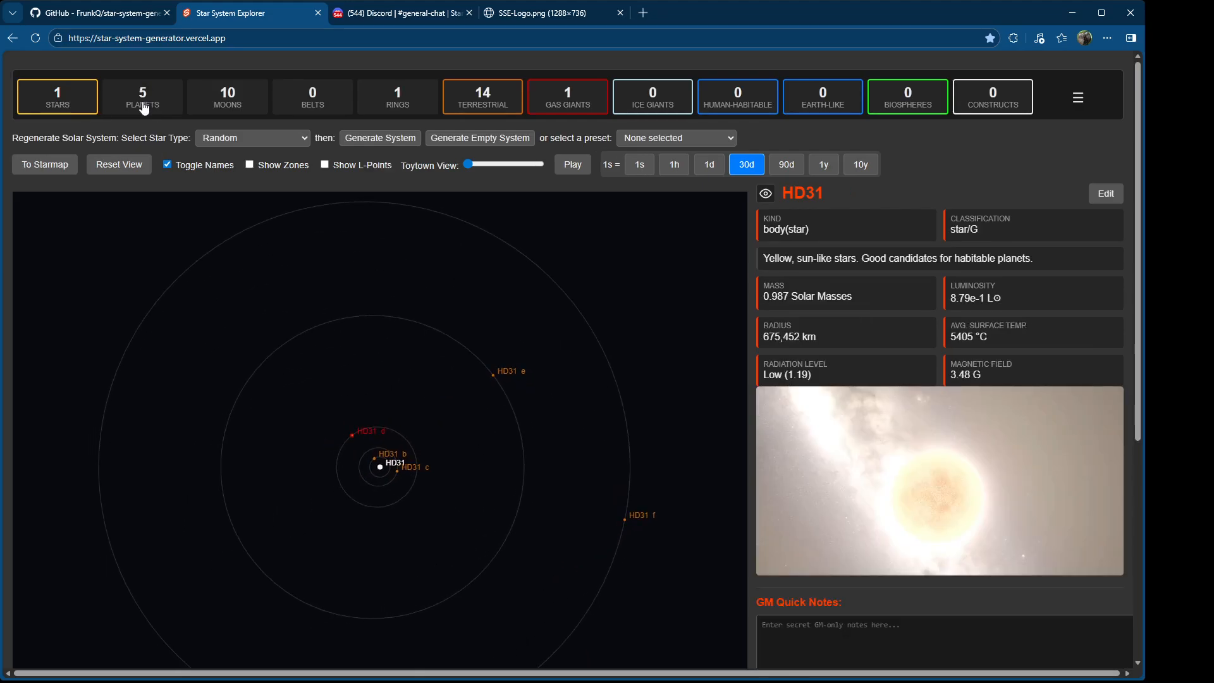
pyautogui.moveTo(144, 107)
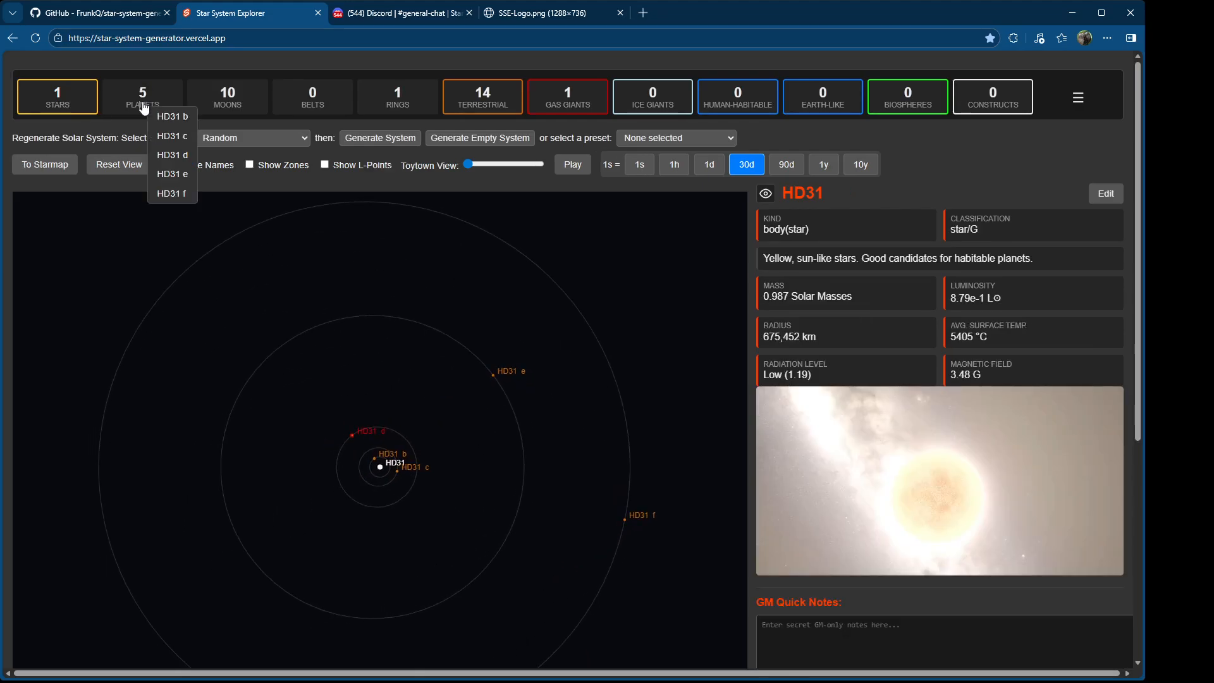
pyautogui.click(172, 155)
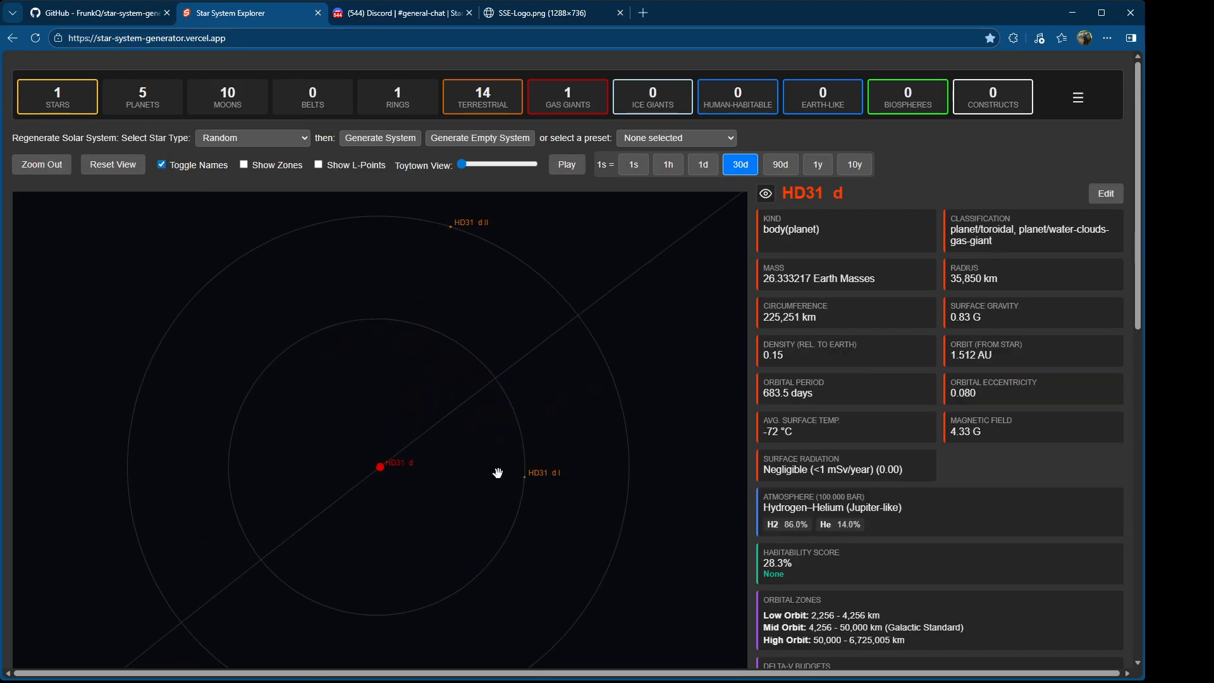
# Step: Look through the HD31 system's list of moons and open HD31 b Ring from the list of rings
pyautogui.click(244, 106)
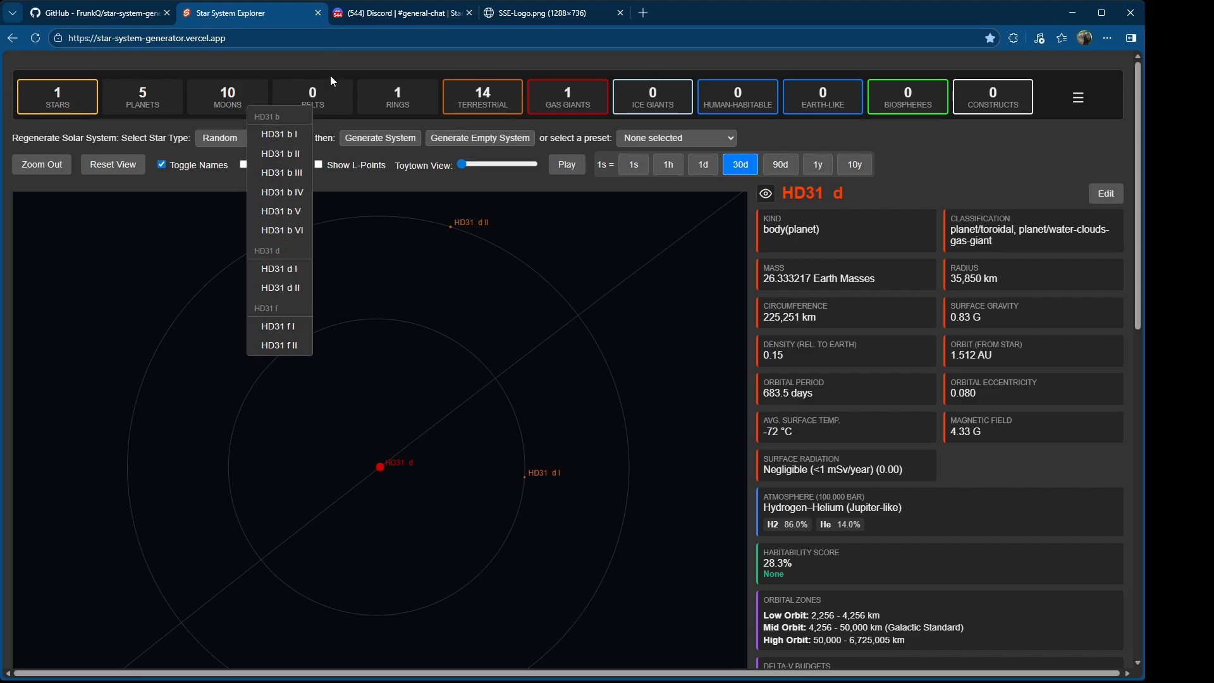
pyautogui.click(393, 106)
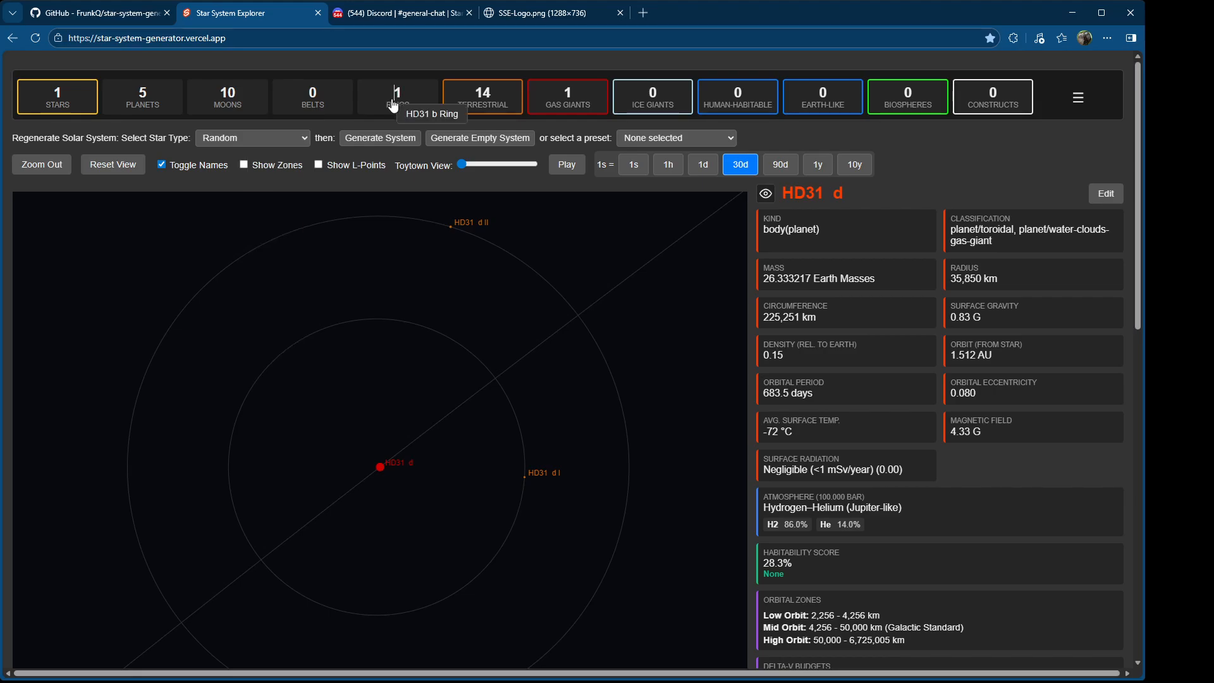
pyautogui.click(446, 117)
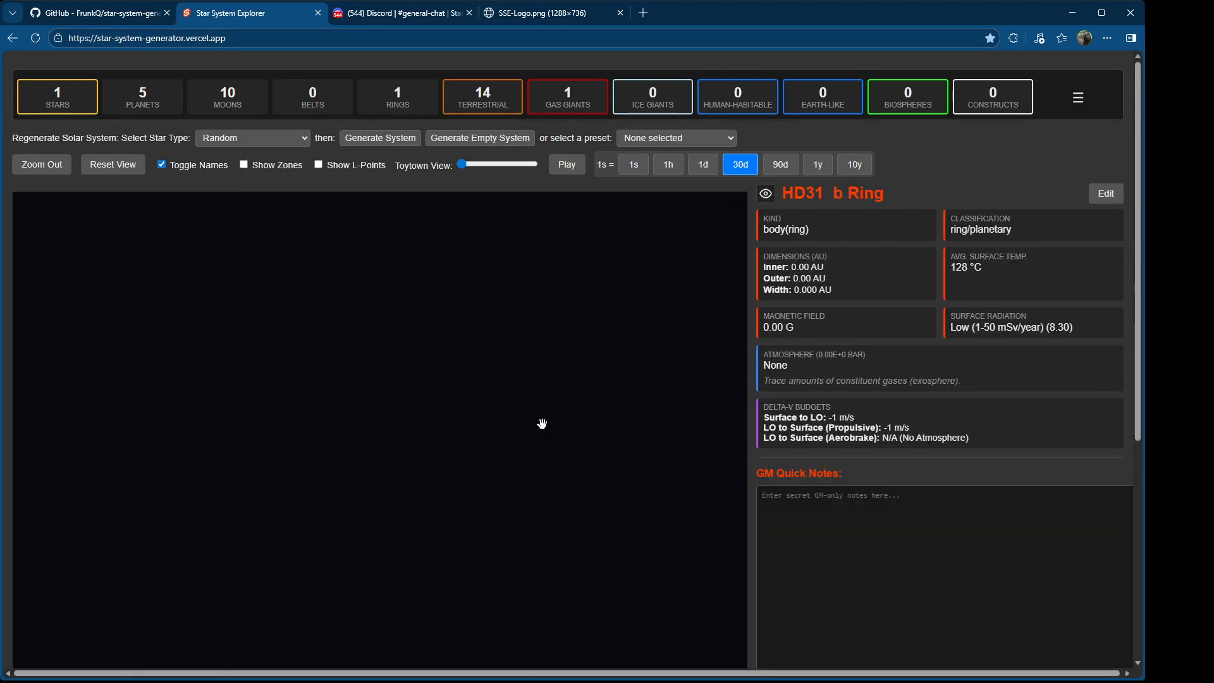
# Step: Select the ringed planet HD31 b and review its physical properties, orbital zones and delta-v budgets
pyautogui.scroll(-5, 492, 474)
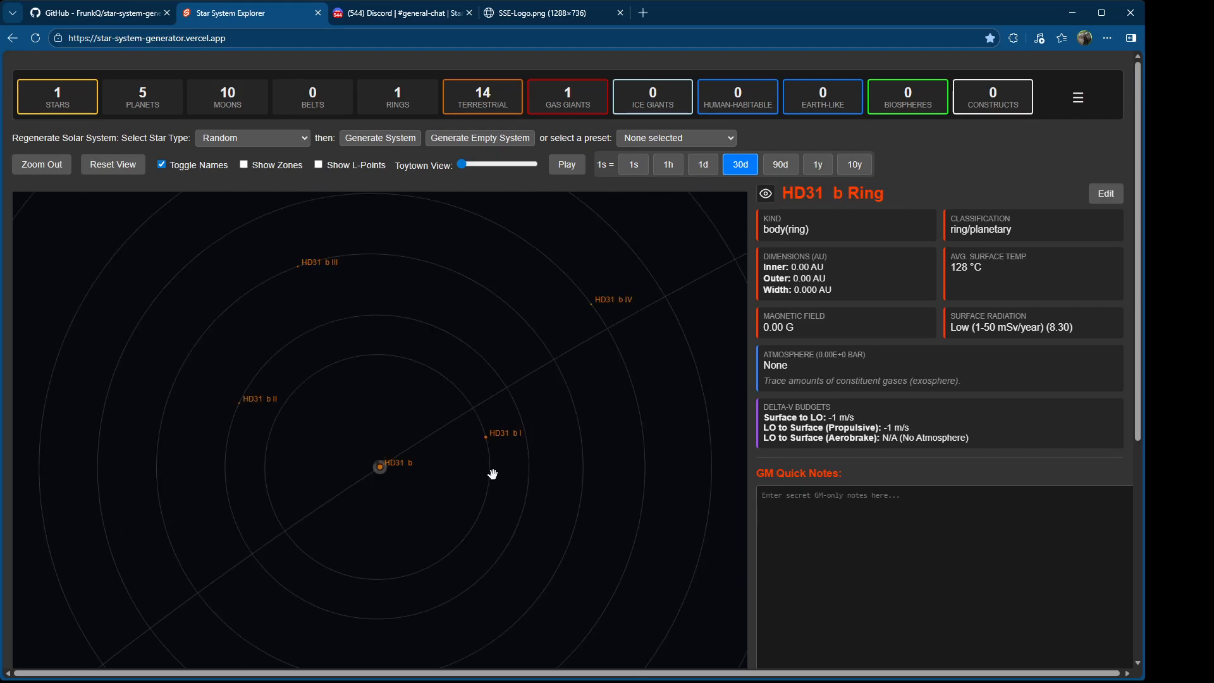
pyautogui.scroll(-3, 492, 474)
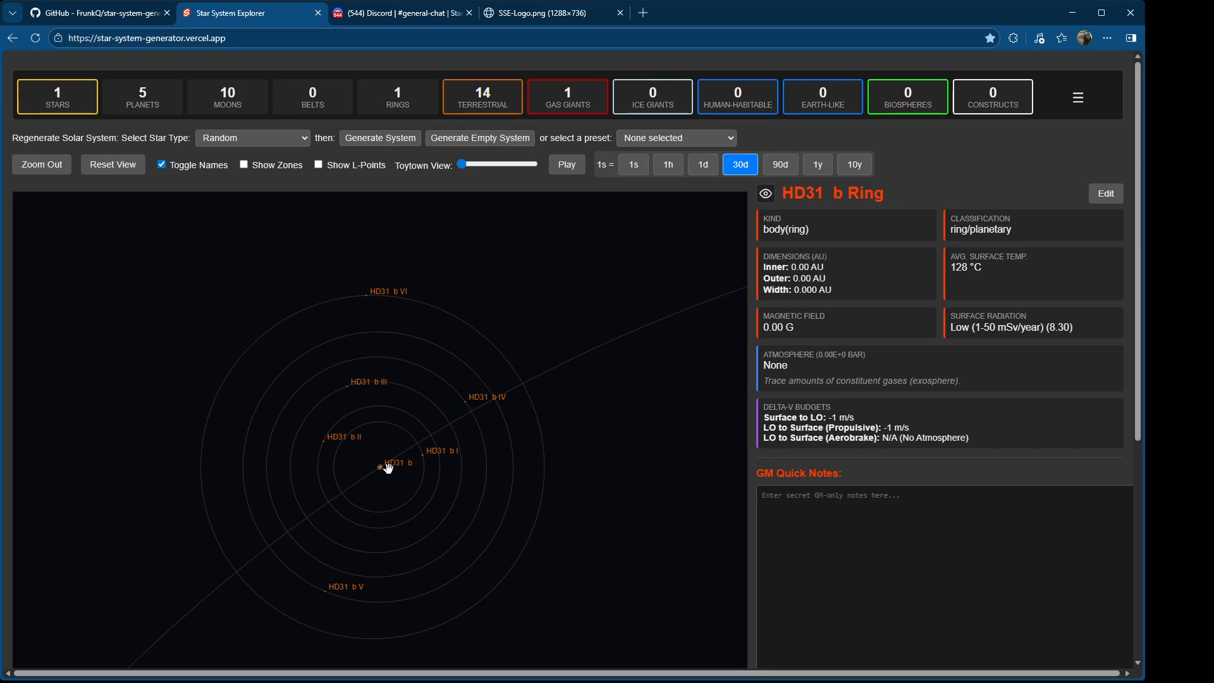
pyautogui.moveTo(381, 469); pyautogui.dragTo(404, 466)
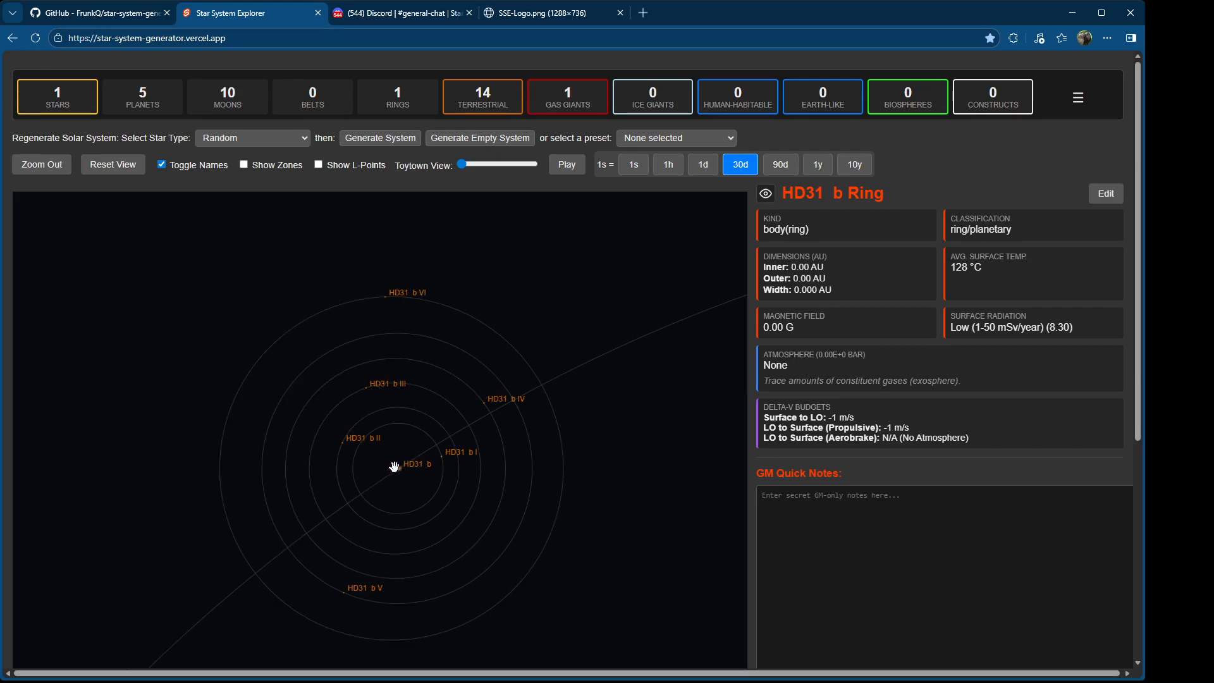
pyautogui.click(402, 466)
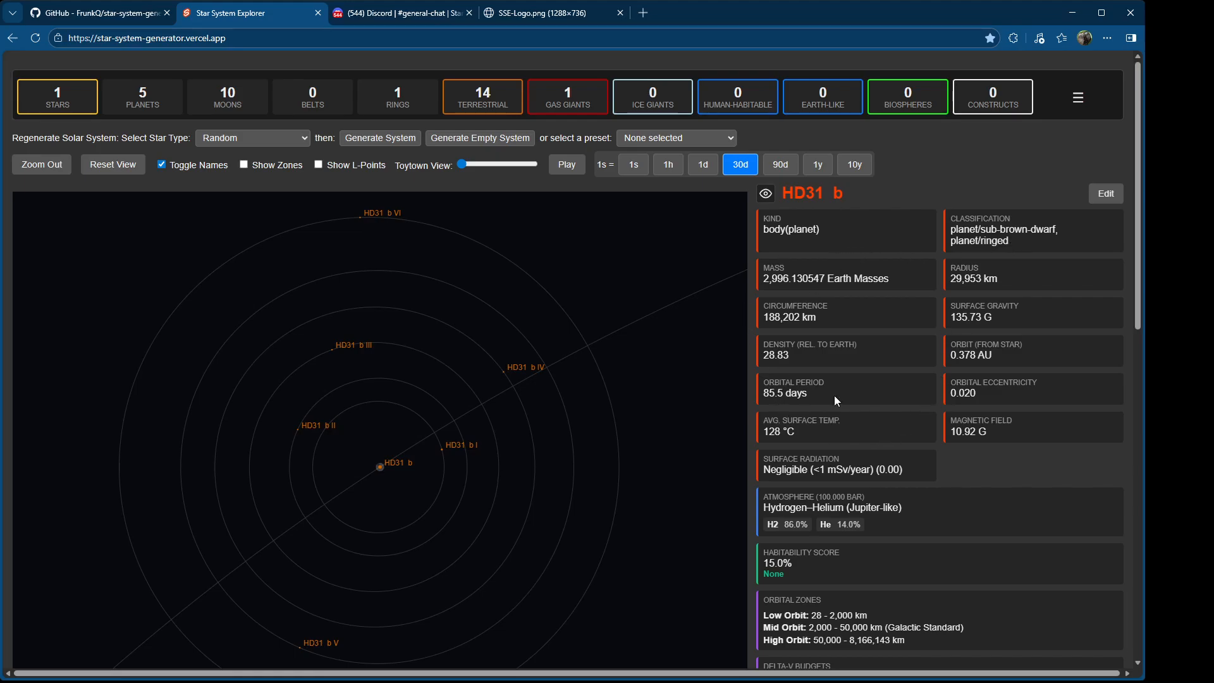
pyautogui.scroll(-4, 969, 592)
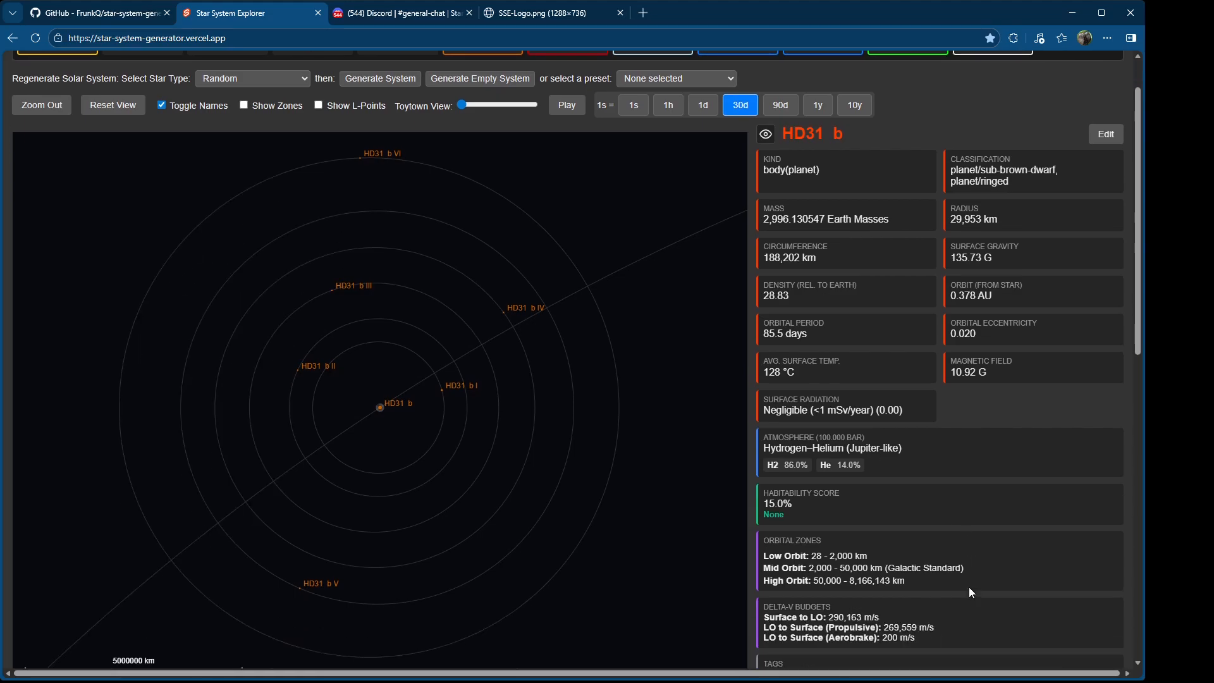
pyautogui.scroll(3, 695, 584)
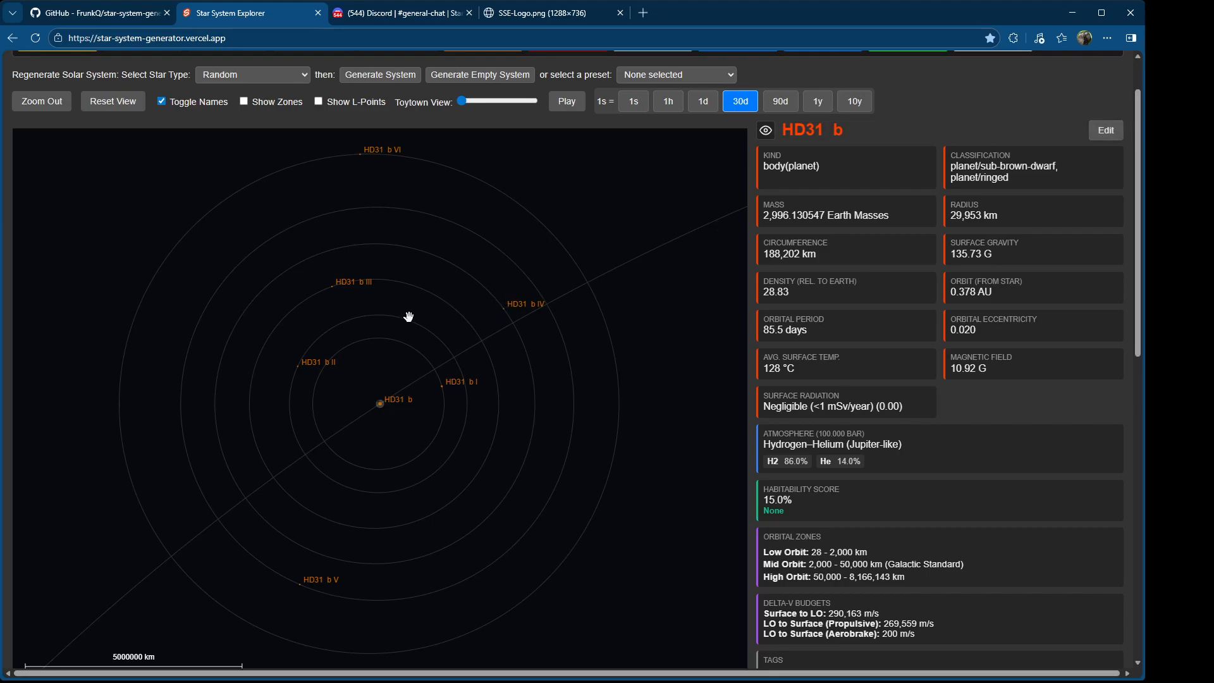
pyautogui.scroll(-3, 409, 316)
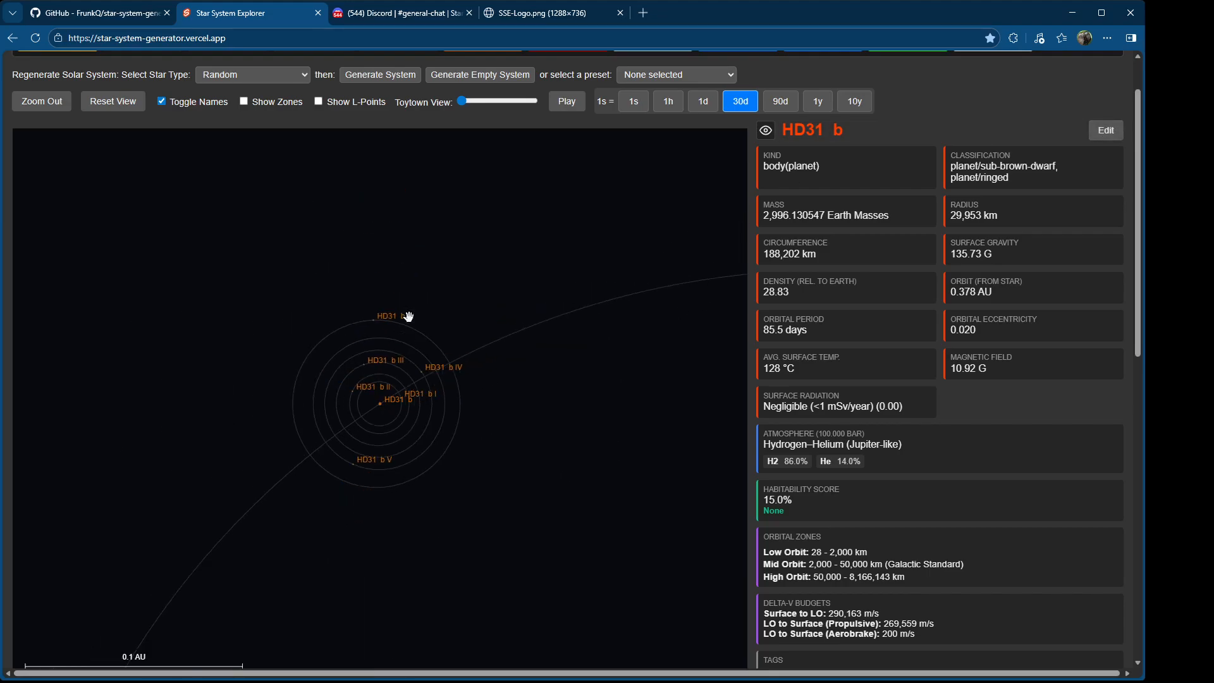
# Step: Return to the starmap and open the HD88421 system to examine the orbits of its inner and outer planets
pyautogui.click(62, 108)
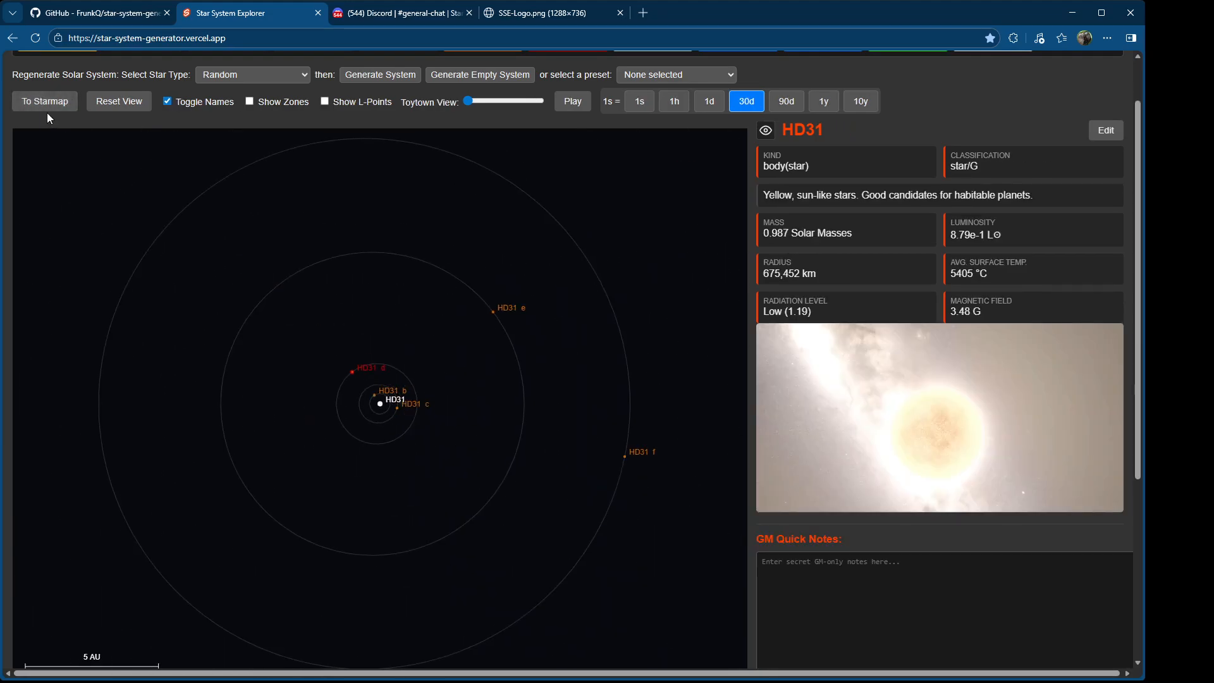
pyautogui.click(36, 102)
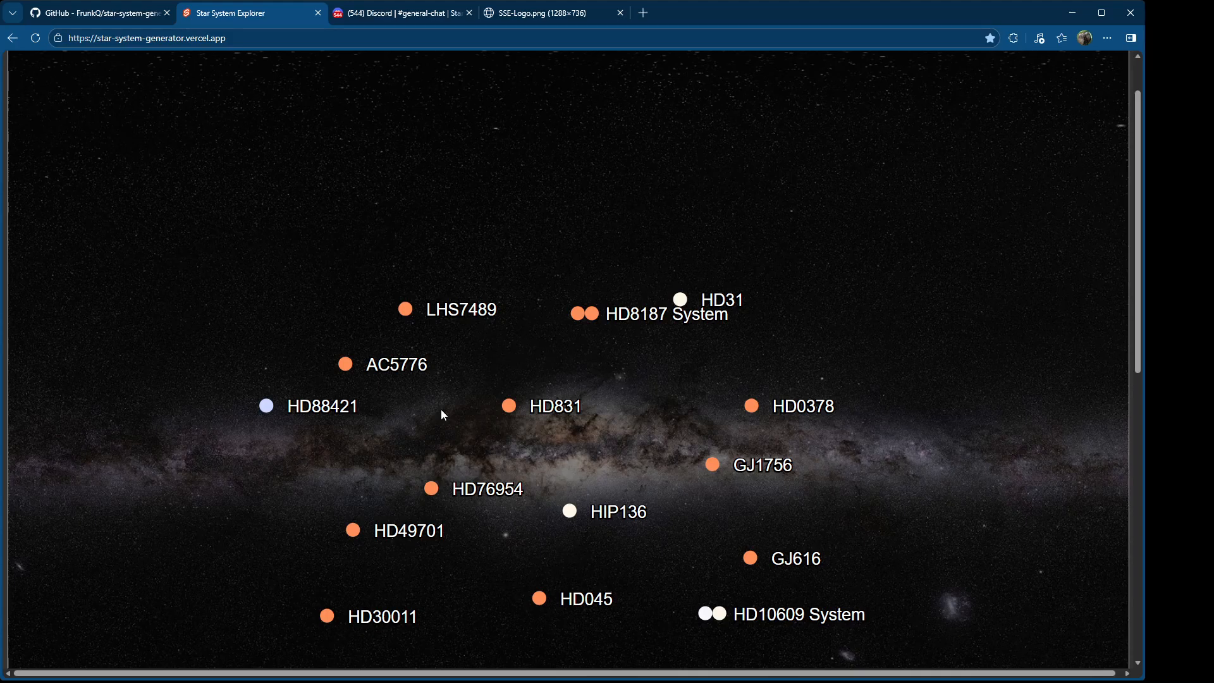
pyautogui.click(266, 406)
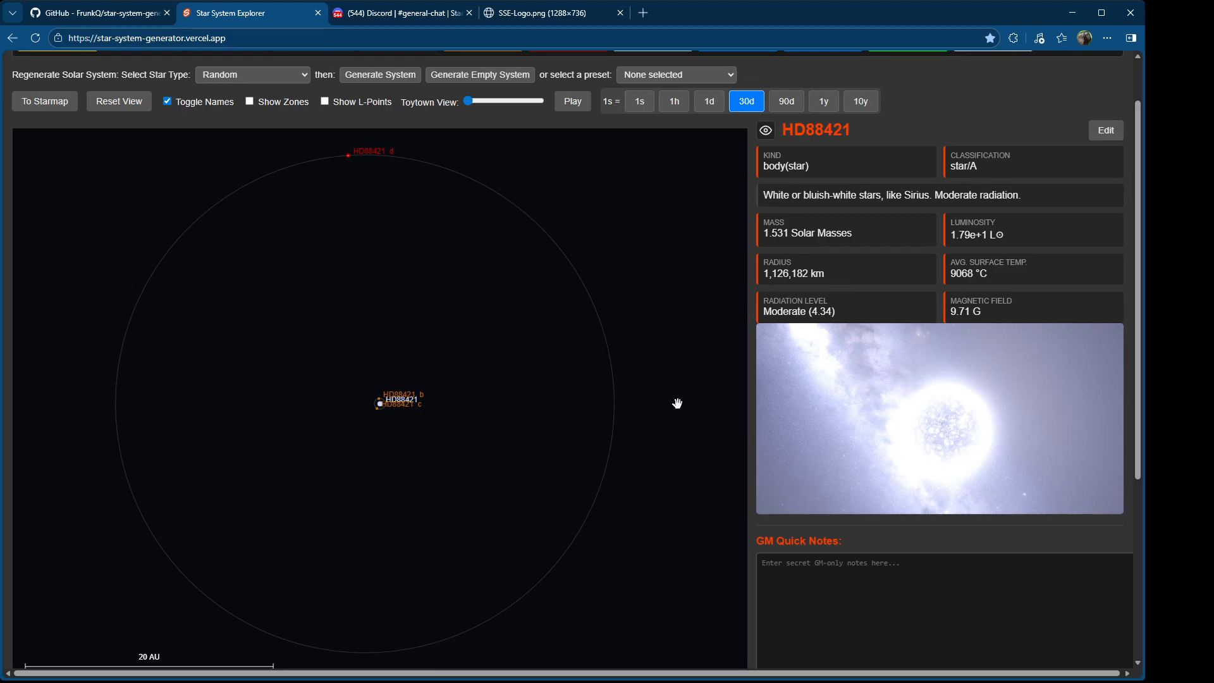
pyautogui.scroll(3, 687, 406)
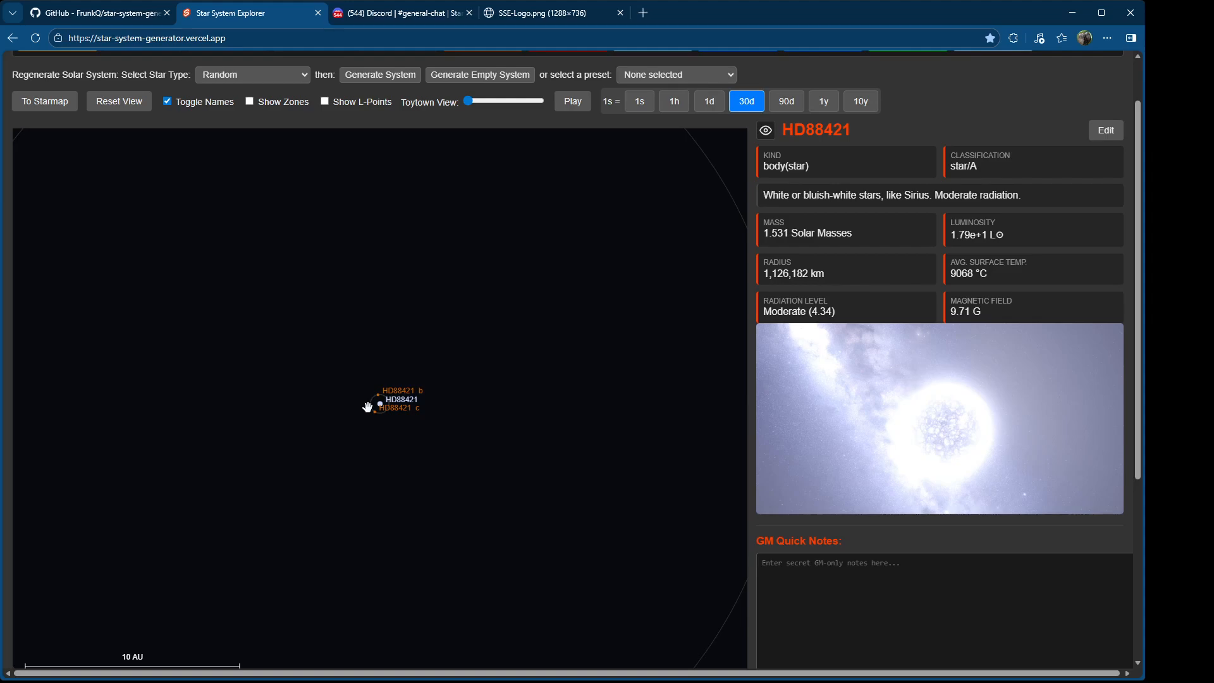
pyautogui.scroll(5, 380, 407)
pyautogui.scroll(2, 380, 406)
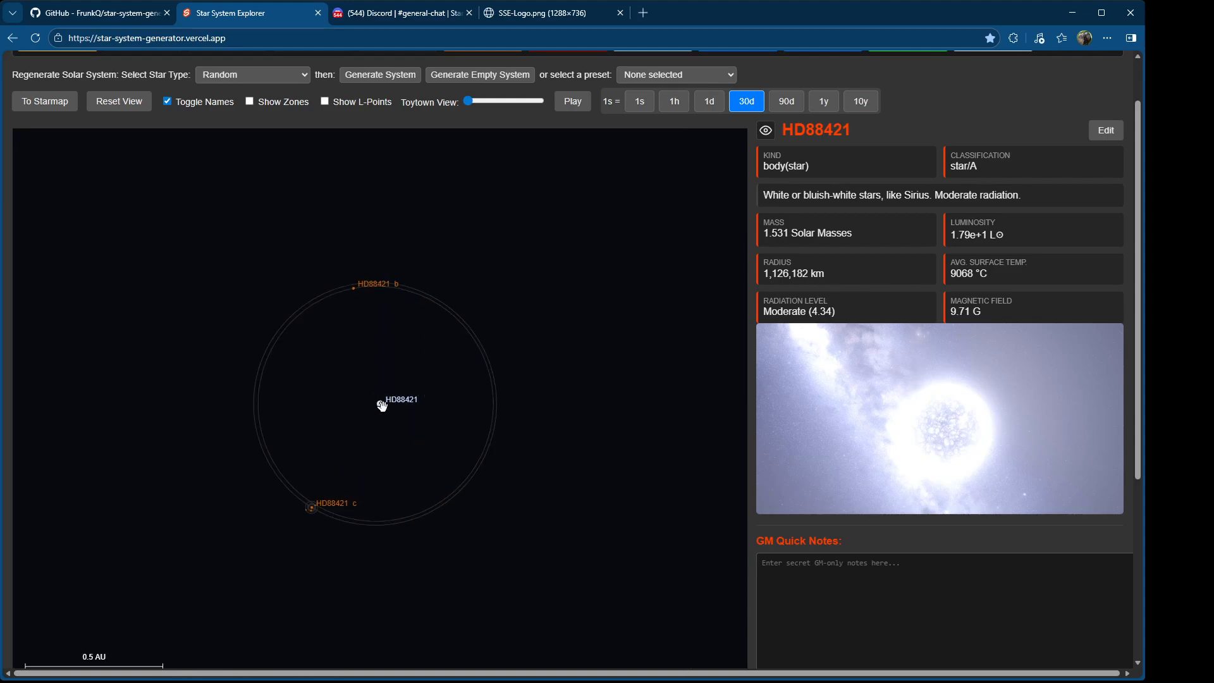
pyautogui.scroll(-5, 559, 442)
pyautogui.scroll(-5, 559, 442)
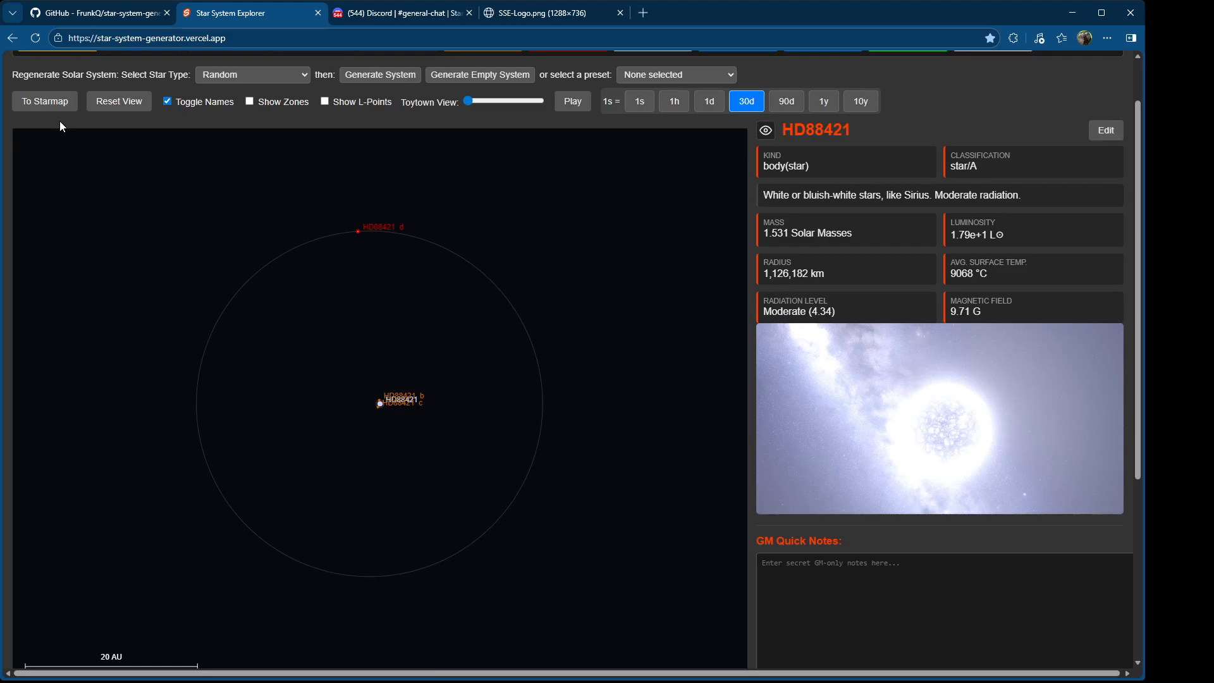
# Step: Open the HD10609 binary system from the starmap to view its layout, and return to the starmap
pyautogui.click(44, 101)
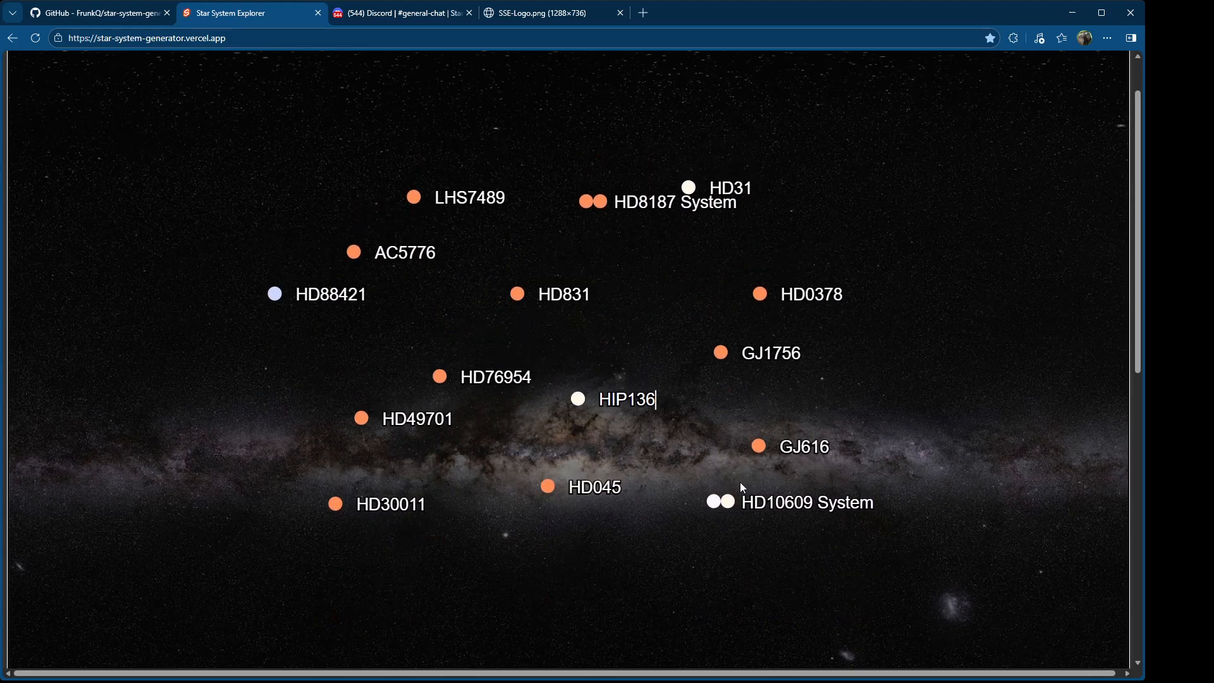
pyautogui.click(728, 501)
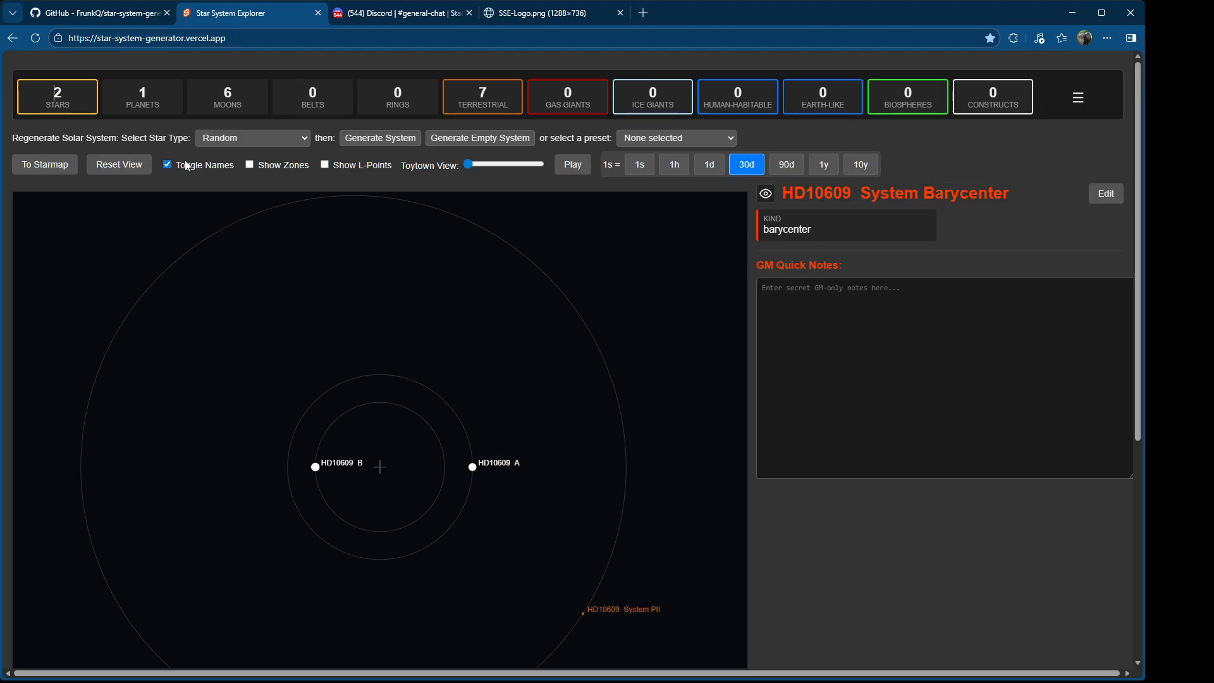
pyautogui.click(46, 166)
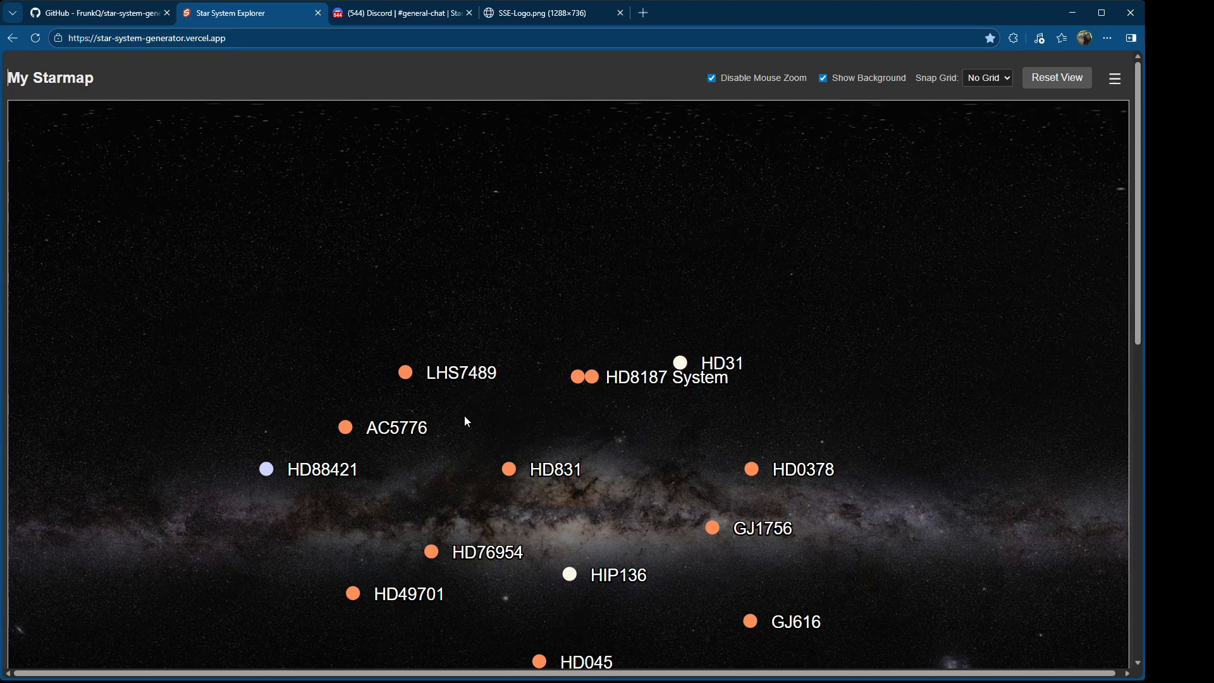
# Step: Add a new system in the empty space above HD8187 on the starmap and return to the starmap
pyautogui.moveTo(546, 490); pyautogui.dragTo(532, 453)
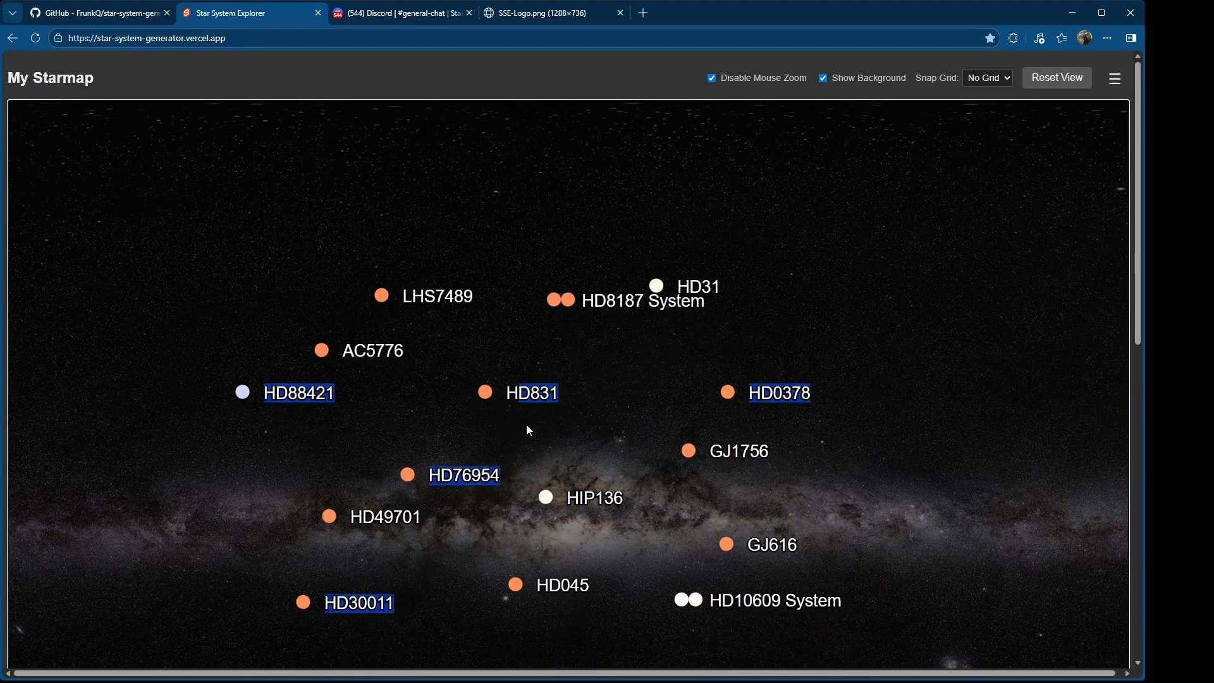
pyautogui.rightClick(525, 201)
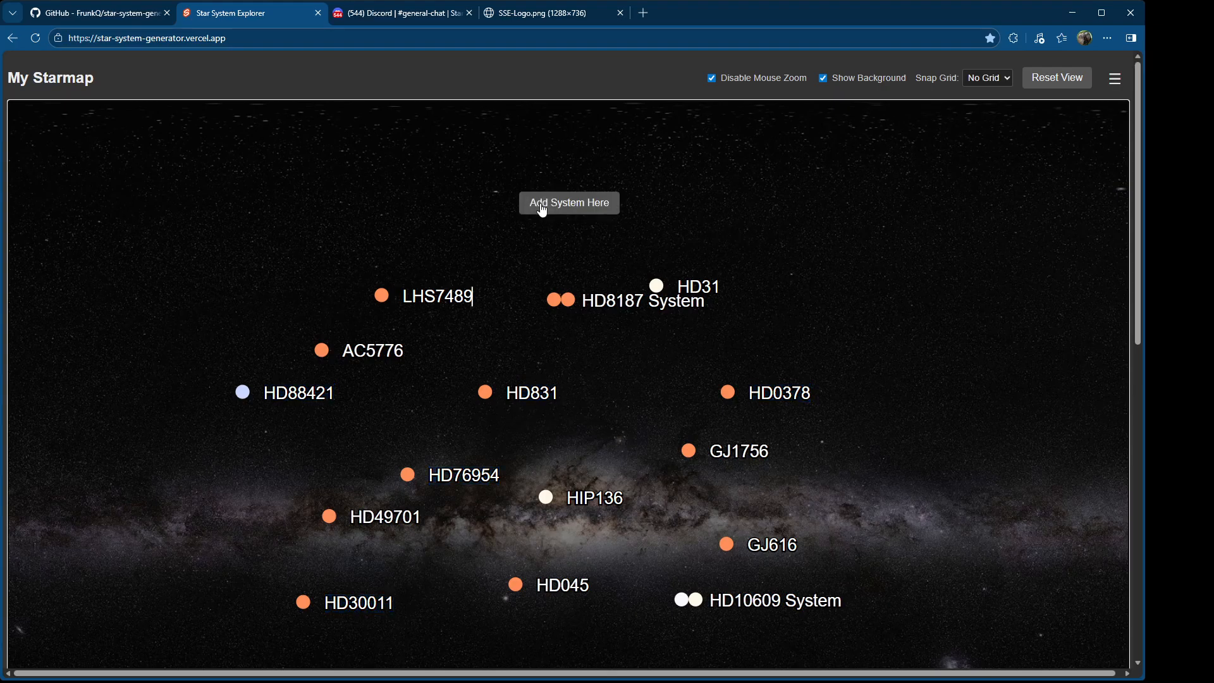
pyautogui.click(540, 204)
pyautogui.click(525, 200)
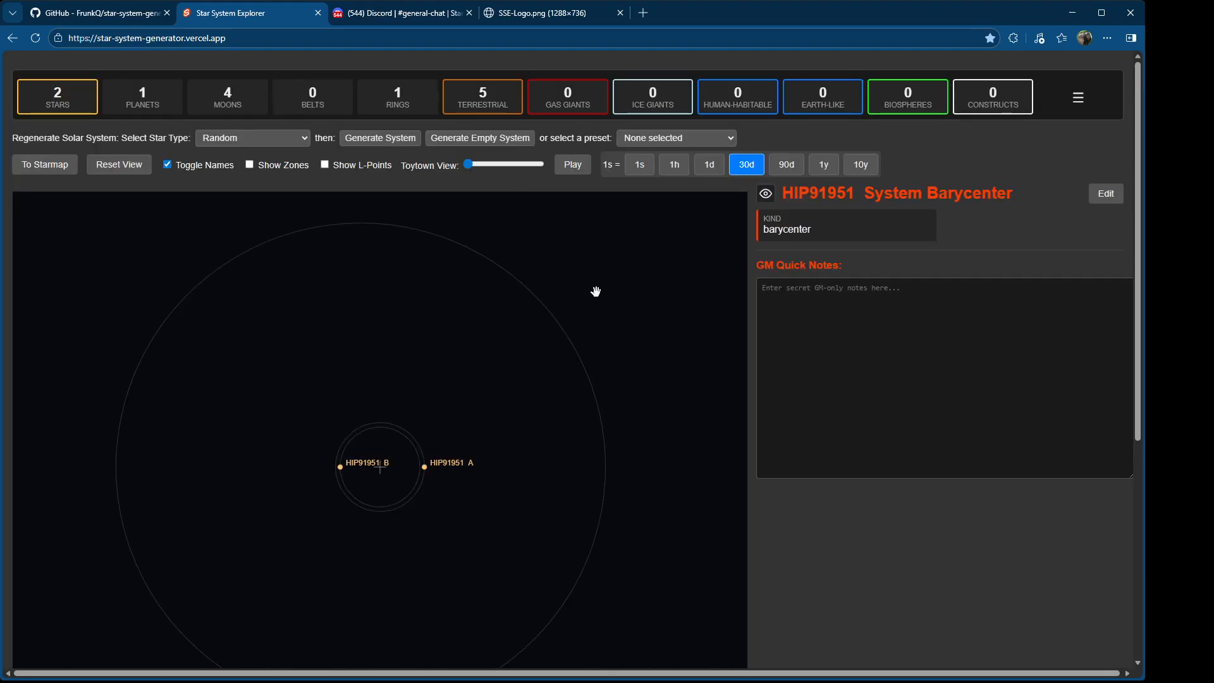
pyautogui.click(58, 166)
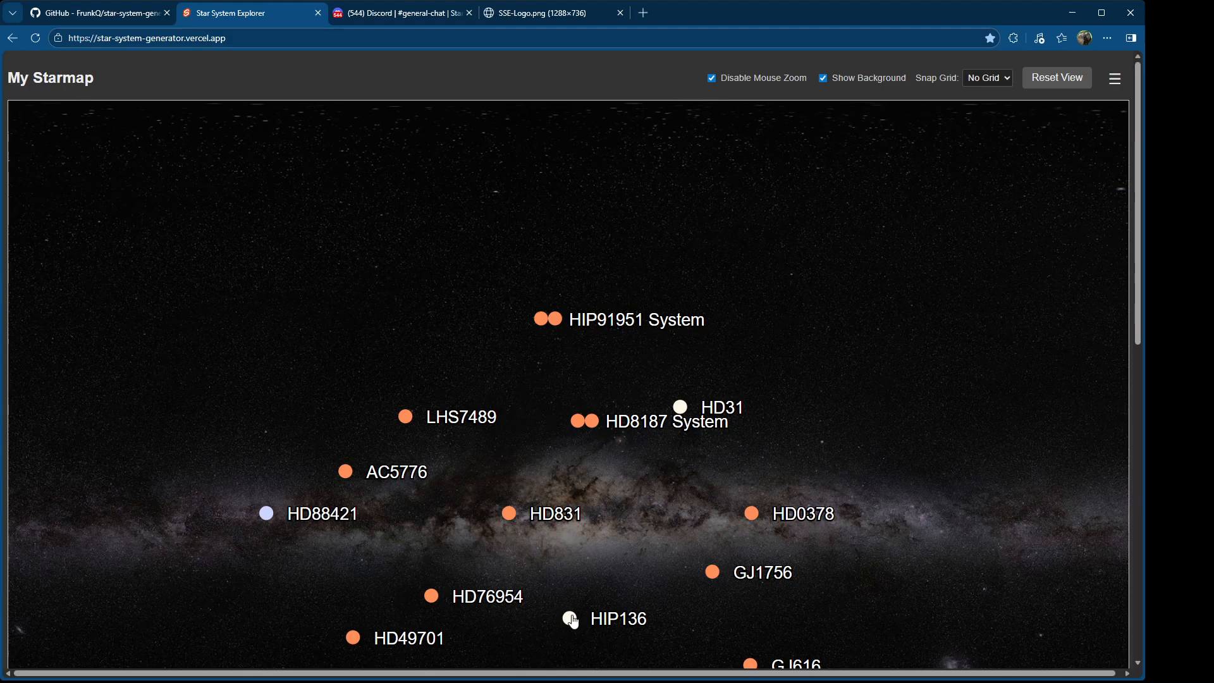
# Step: Open the HD31 system and rename its star MyStars
pyautogui.click(681, 410)
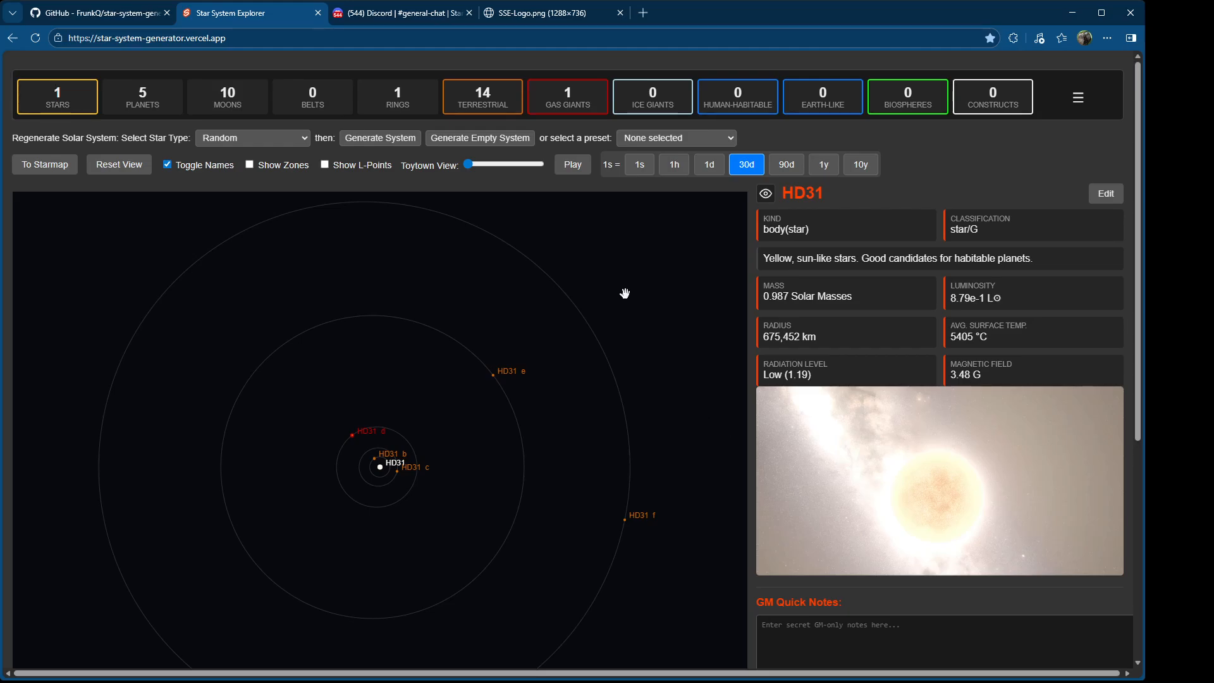
pyautogui.click(831, 194)
pyautogui.press('BackSpace')
pyautogui.press('BackSpace')
pyautogui.press('BackSpace')
pyautogui.press('BackSpace')
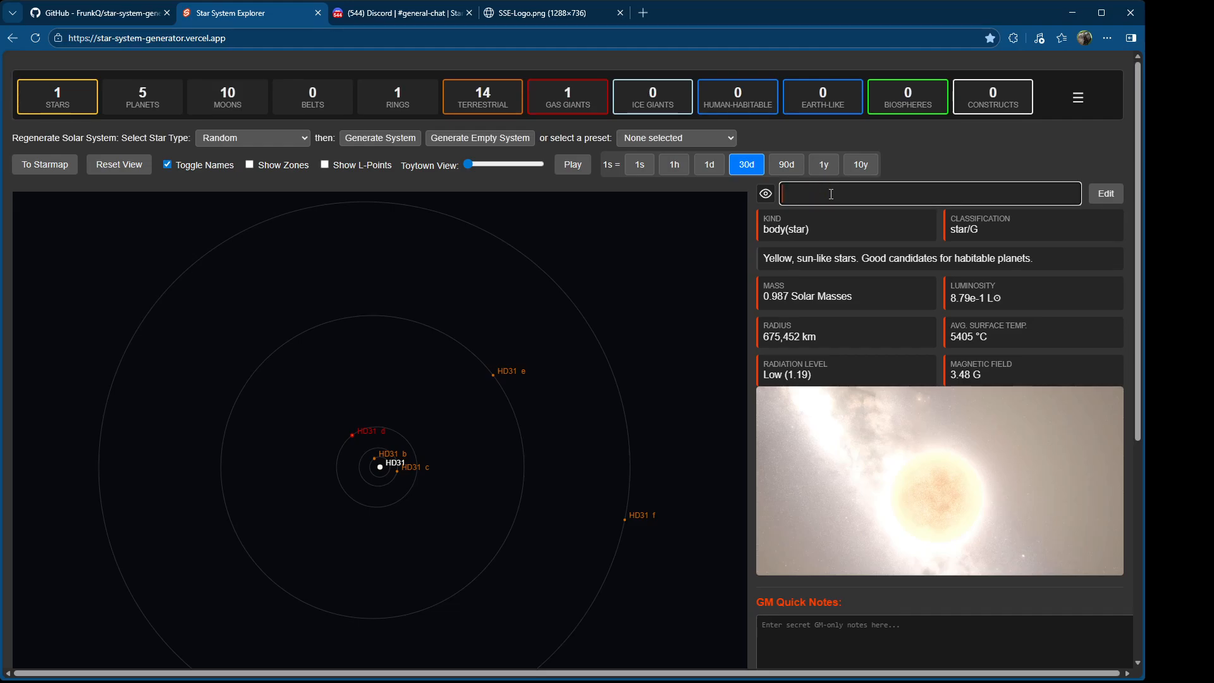
pyautogui.write('MyStare')
pyautogui.press('BackSpace')
pyautogui.write('s')
pyautogui.press('Return')
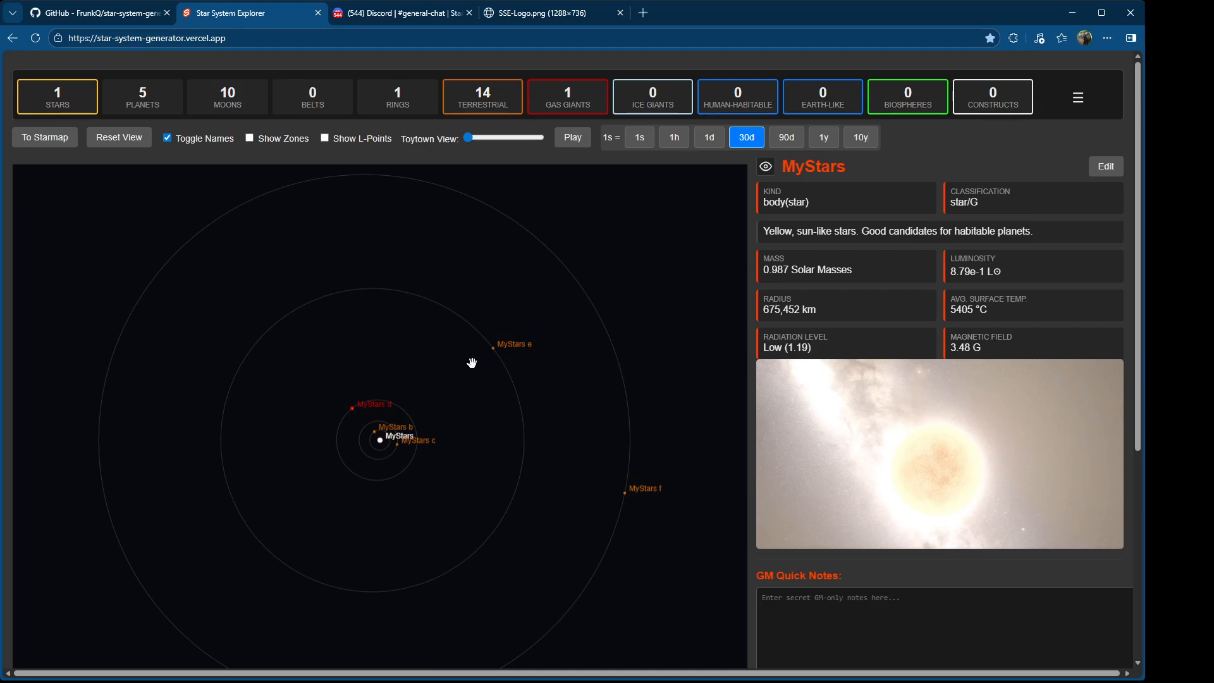
# Step: Add a belt between the orbits of MyStars e and MyStars f and set its inner radius to about 6.78 AU
pyautogui.rightClick(359, 222)
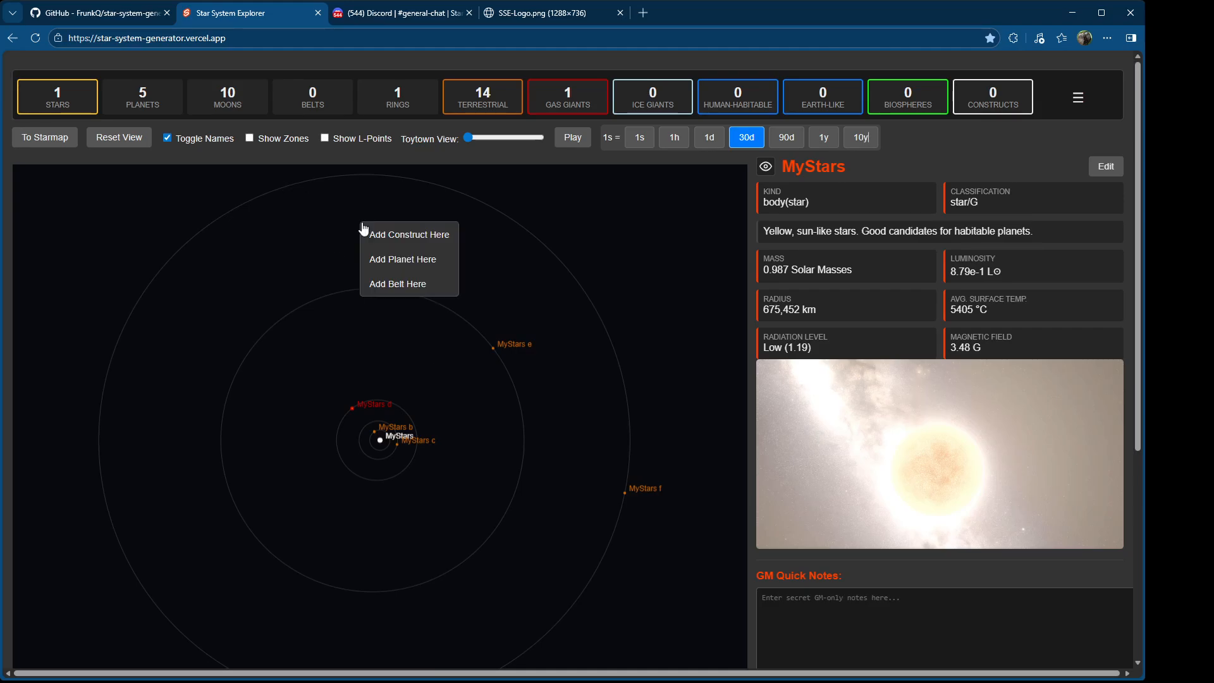
pyautogui.click(407, 284)
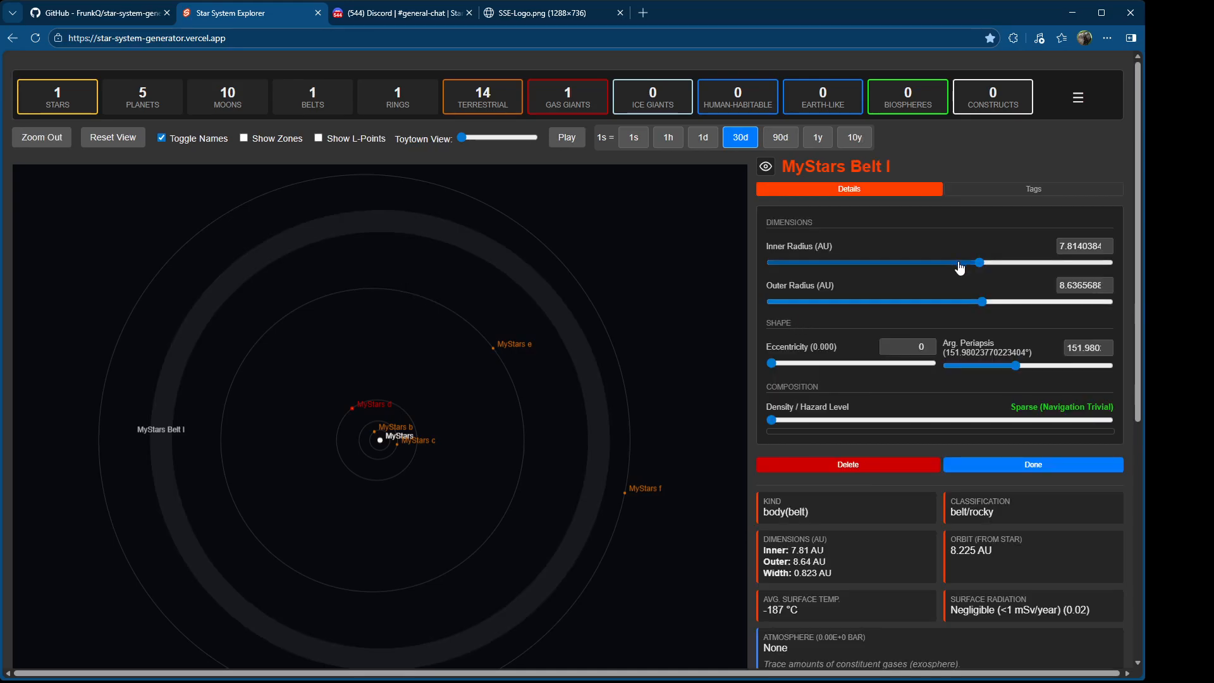
pyautogui.moveTo(980, 263)
pyautogui.mouseDown()
pyautogui.moveTo(963, 263)
pyautogui.moveTo(977, 266)
pyautogui.mouseUp()
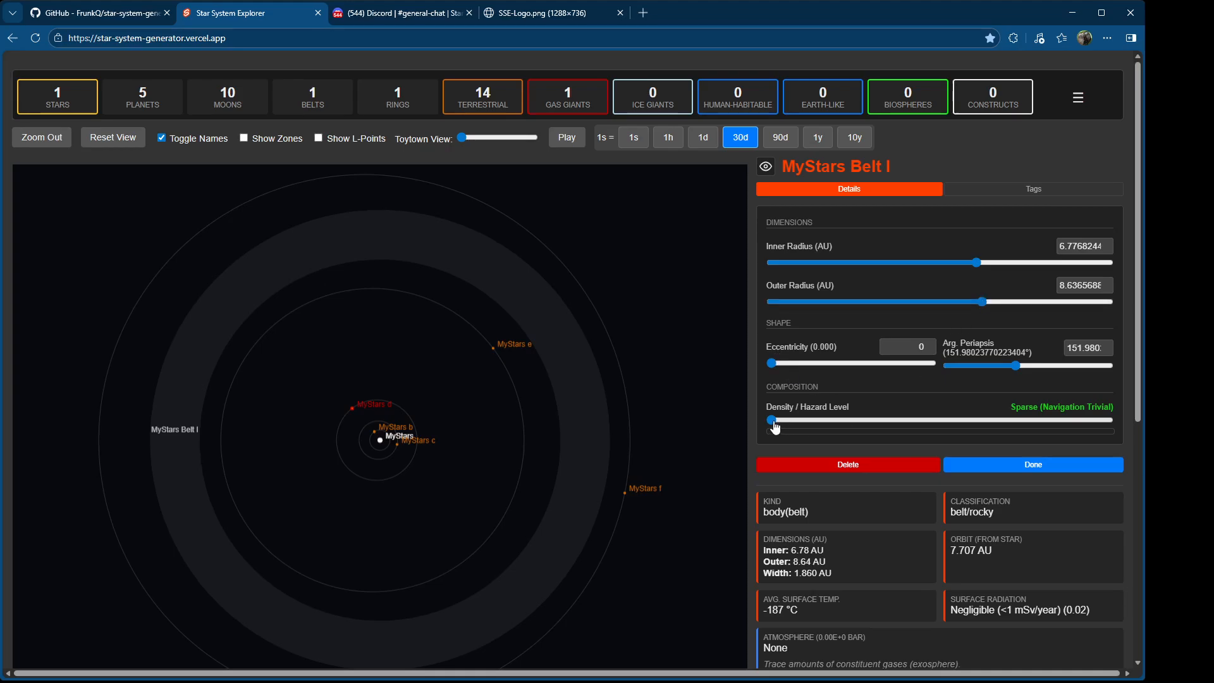
# Step: Set the belt's density / hazard level to Moderate (Minor Hazards)
pyautogui.moveTo(773, 428); pyautogui.dragTo(826, 425)
pyautogui.moveTo(847, 423); pyautogui.dragTo(963, 433)
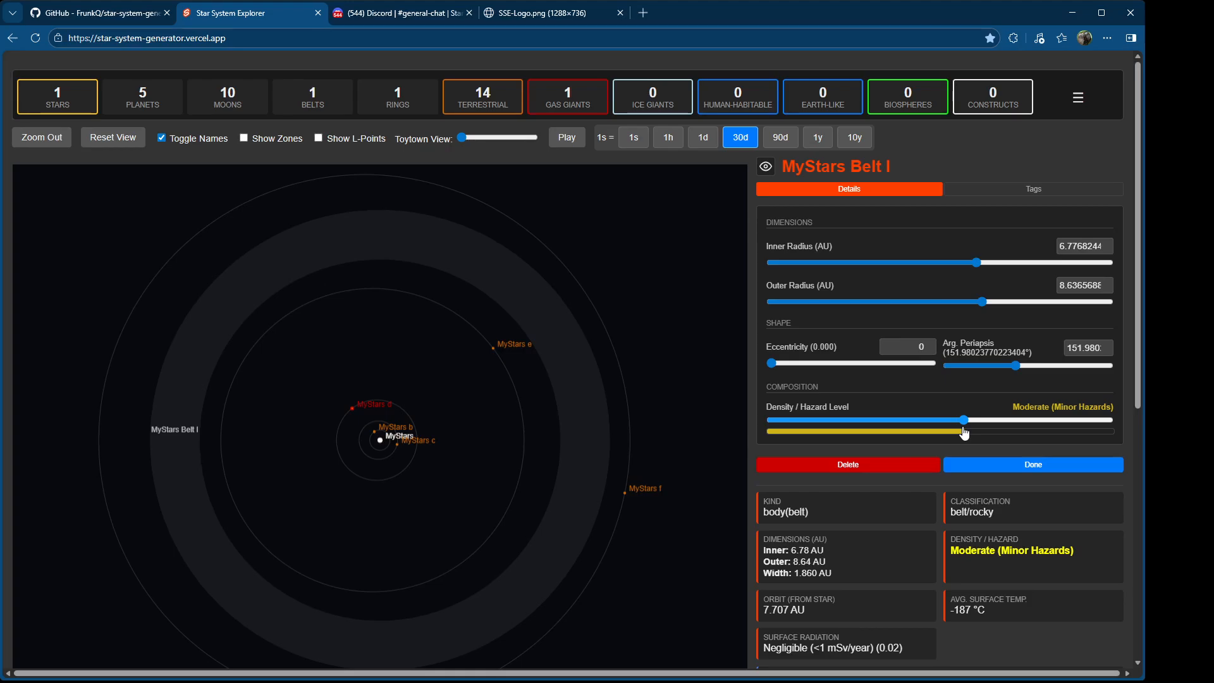
pyautogui.click(882, 425)
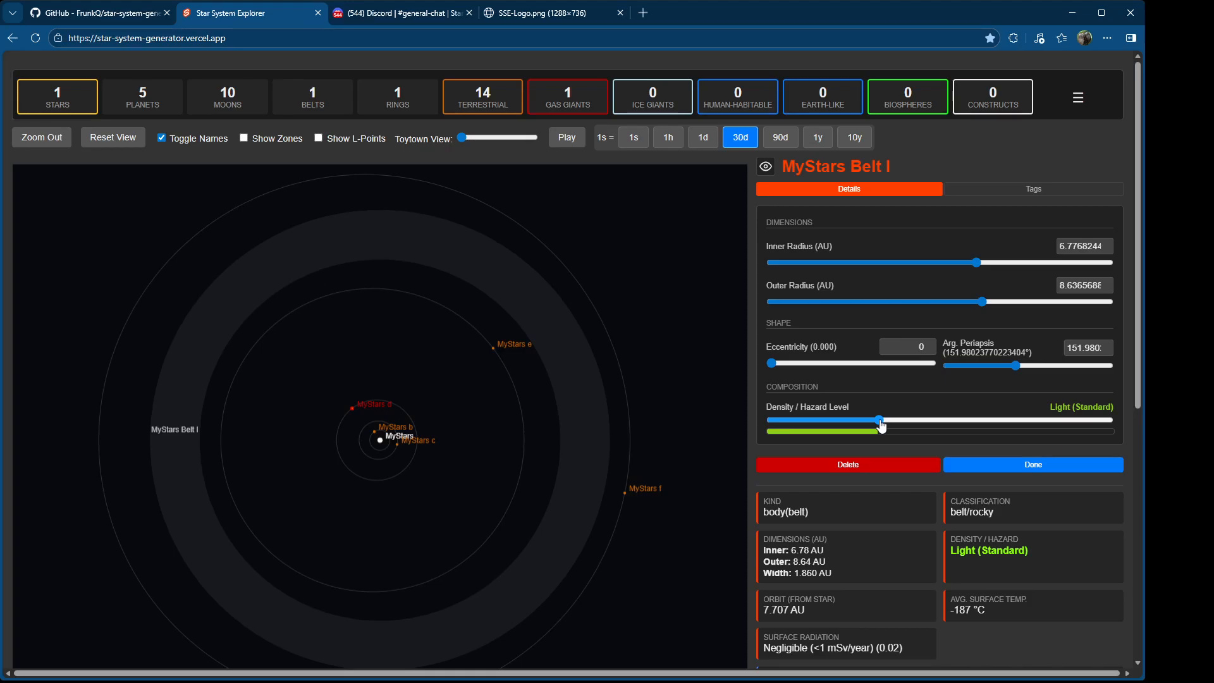
pyautogui.moveTo(881, 425); pyautogui.dragTo(927, 425)
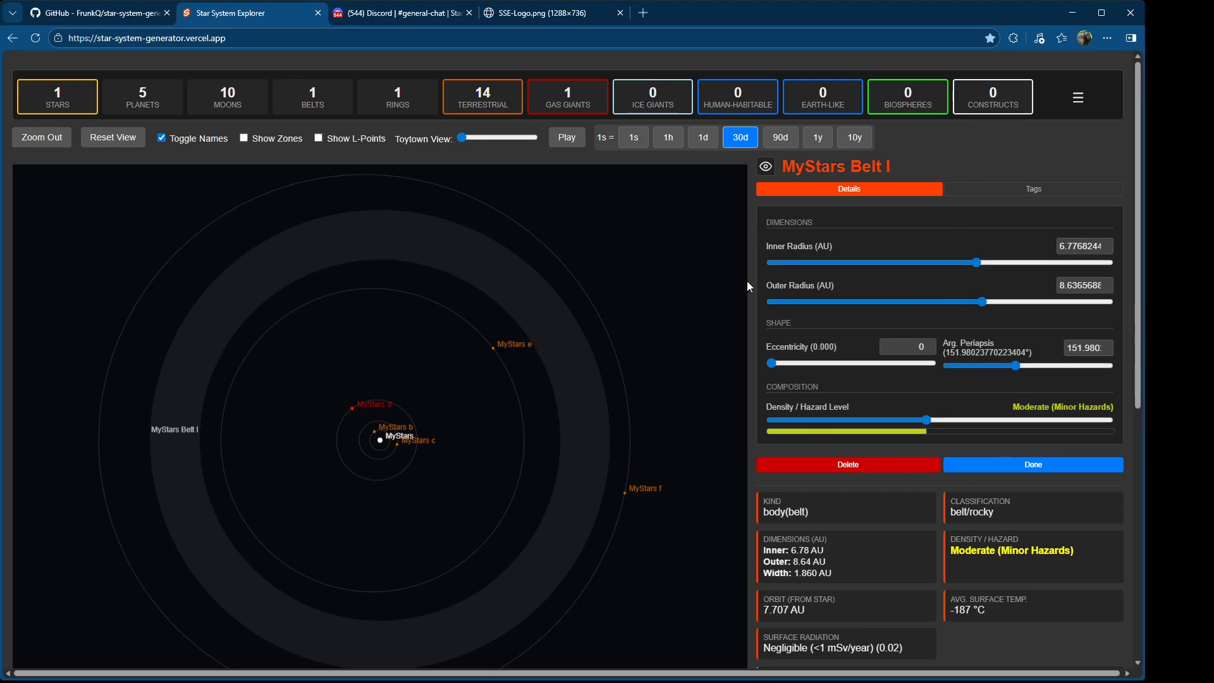
# Step: Set the belt's argument of periapsis to 129° and finish editing the belt
pyautogui.moveTo(771, 364)
pyautogui.mouseDown()
pyautogui.moveTo(848, 362)
pyautogui.moveTo(770, 373)
pyautogui.mouseUp()
pyautogui.moveTo(1016, 366); pyautogui.dragTo(1008, 368)
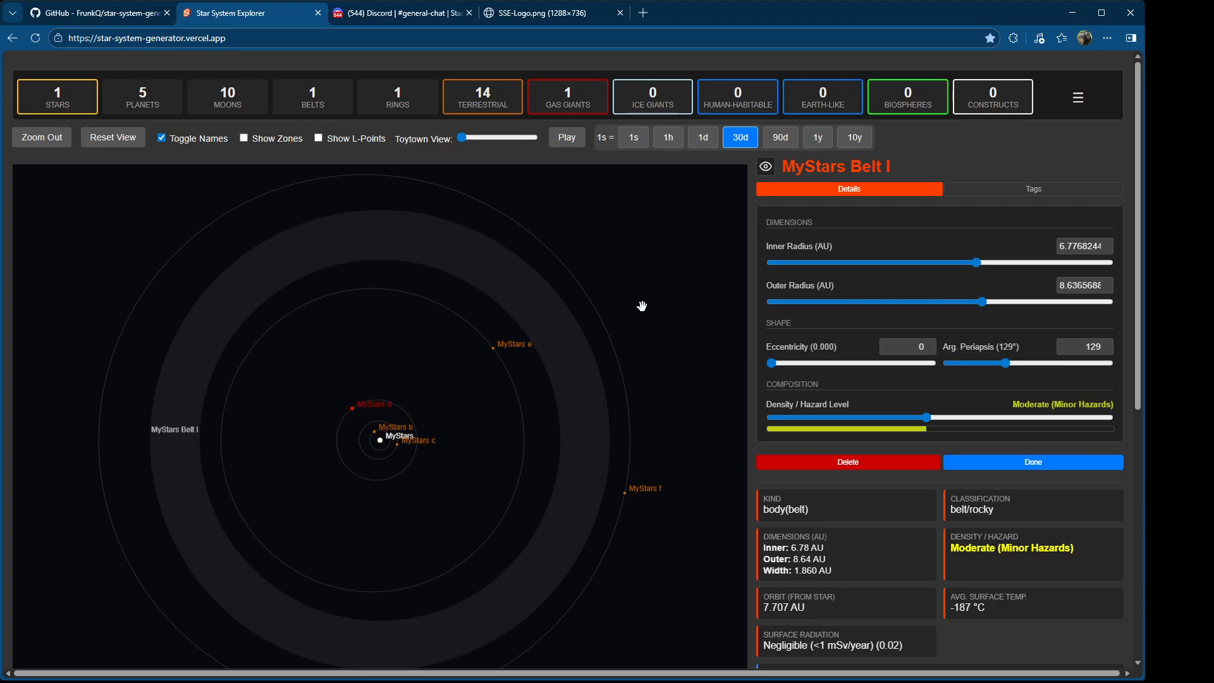
pyautogui.click(1041, 463)
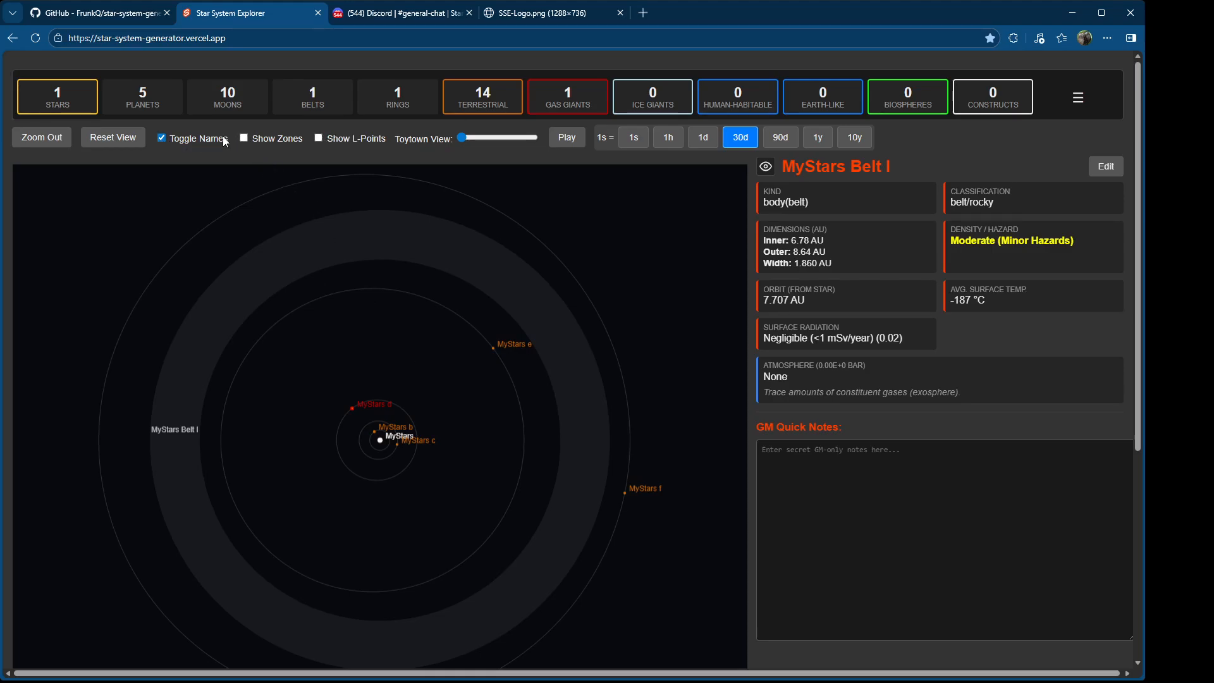
# Step: Switch the body names in the system view off and back on
pyautogui.click(162, 138)
pyautogui.click(165, 139)
pyautogui.click(164, 138)
pyautogui.click(164, 138)
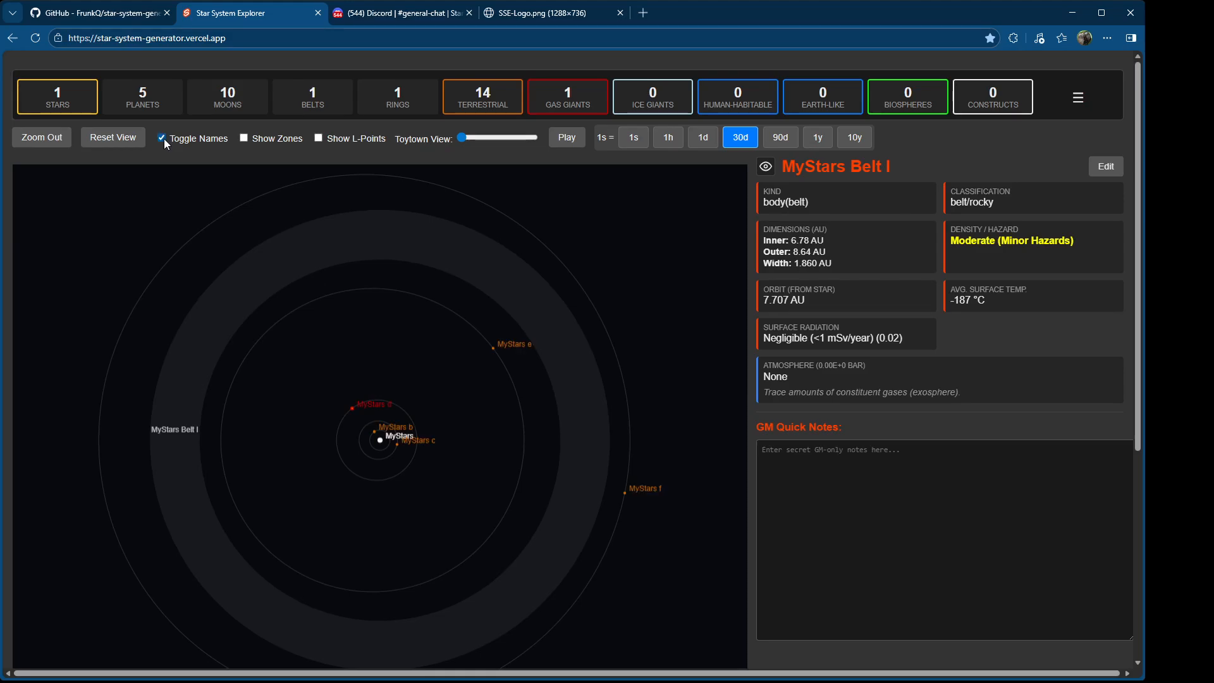
# Step: Show the stellar zones and examine them from the Habitable Zone out past the CO2 Ice Line
pyautogui.click(245, 139)
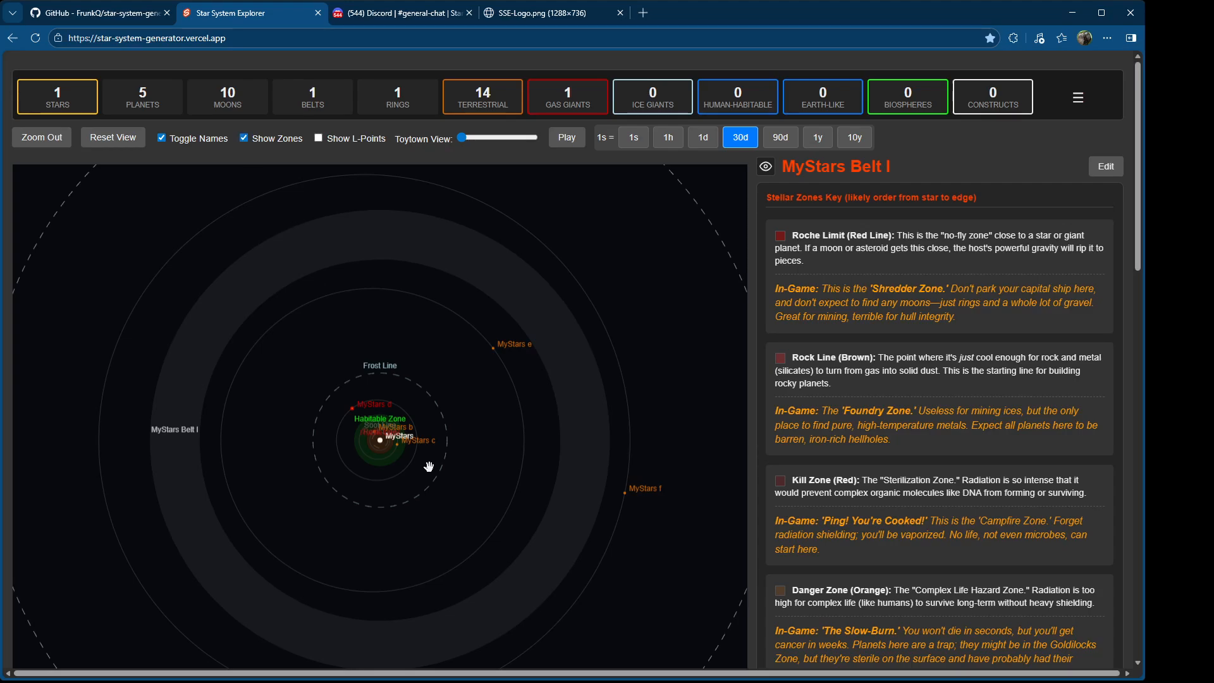
pyautogui.scroll(2, 556, 354)
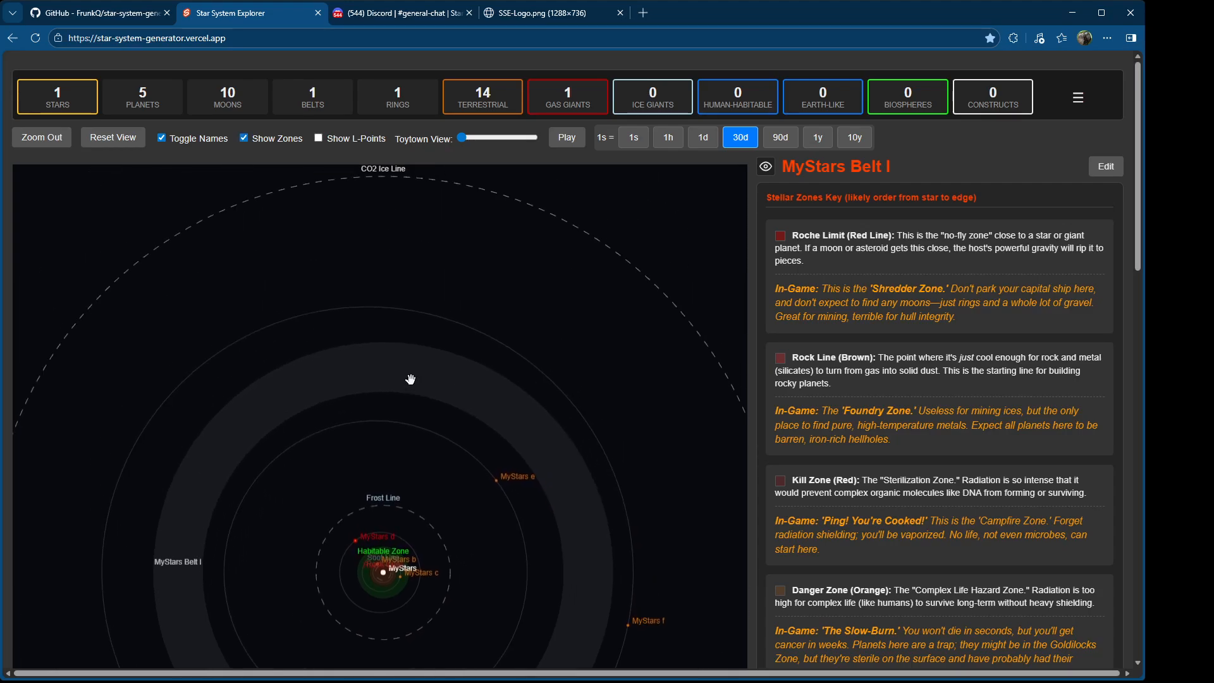
pyautogui.scroll(-5, 410, 380)
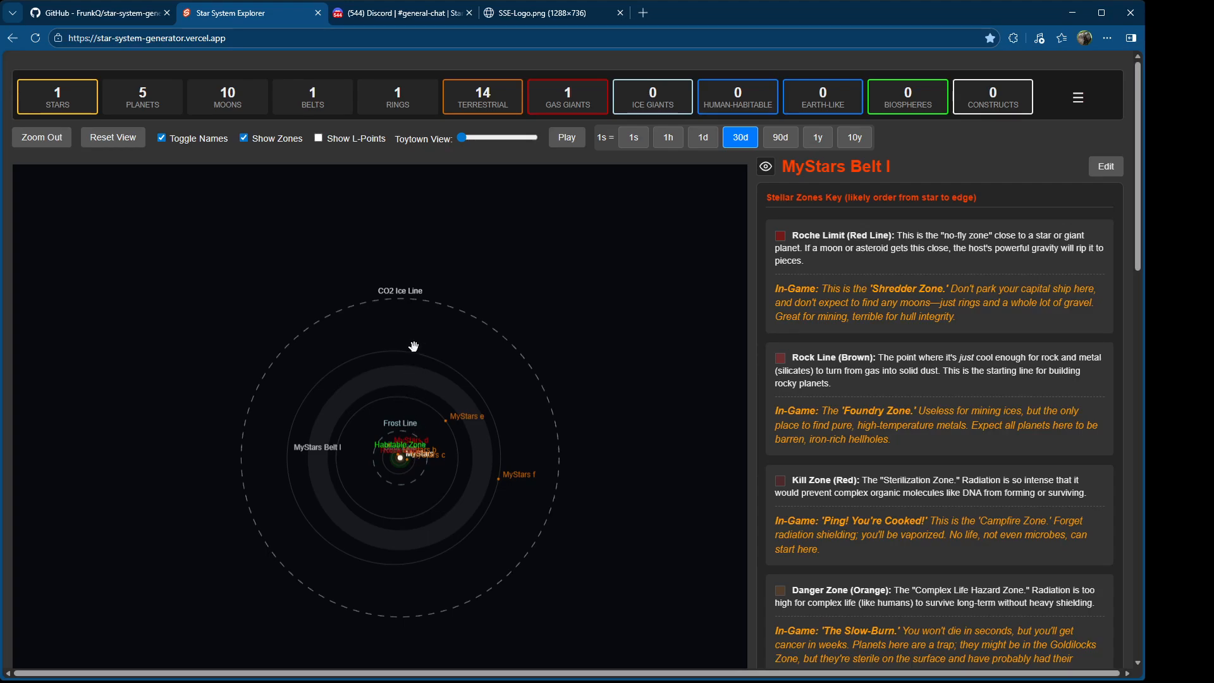
pyautogui.moveTo(409, 244); pyautogui.dragTo(453, 441)
pyautogui.scroll(-4, 470, 345)
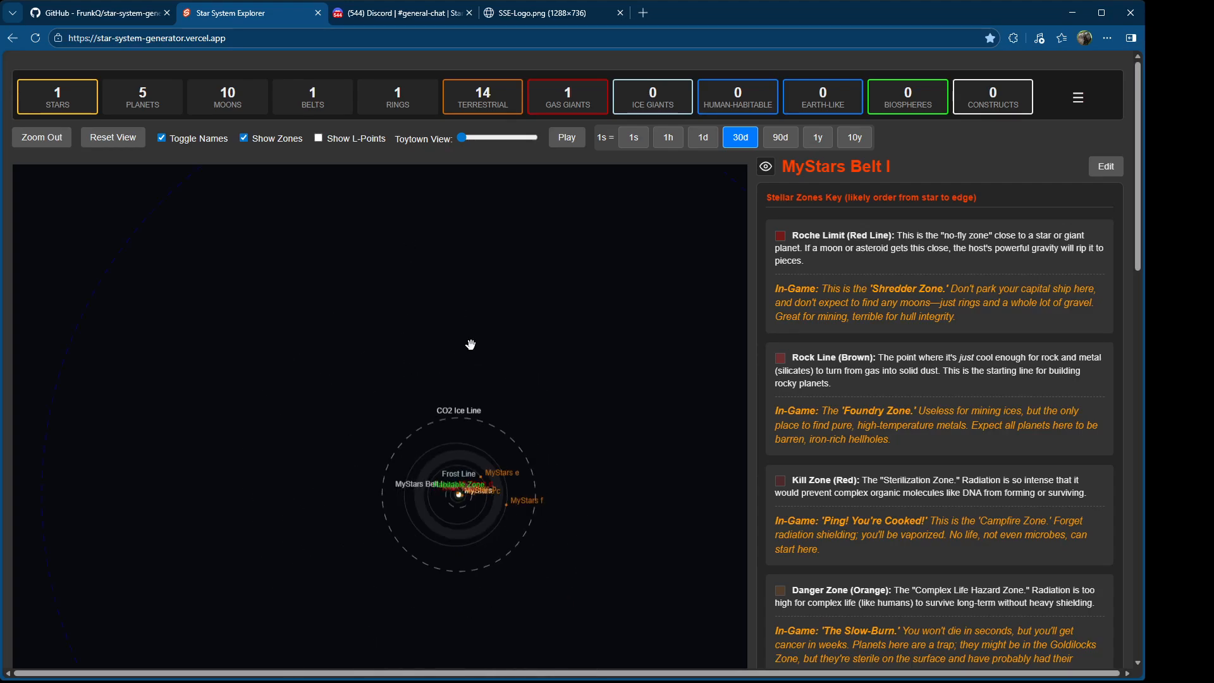
pyautogui.scroll(-4, 470, 345)
pyautogui.moveTo(512, 290); pyautogui.dragTo(492, 322)
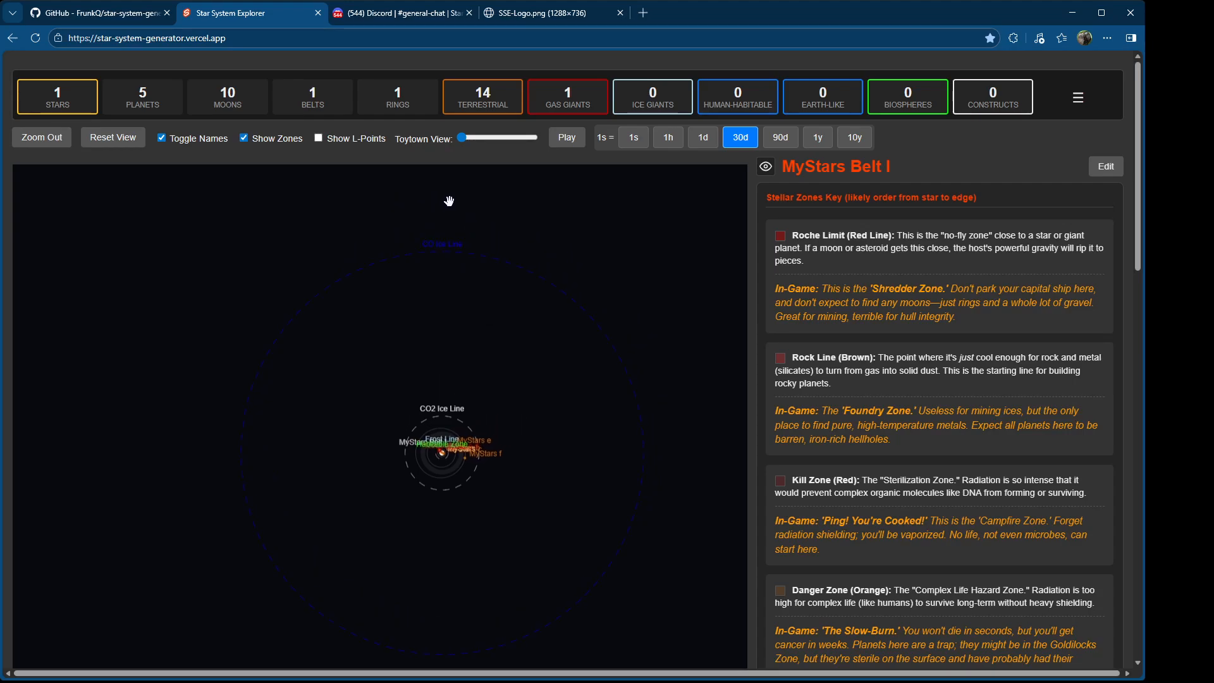
pyautogui.moveTo(466, 358); pyautogui.dragTo(454, 281)
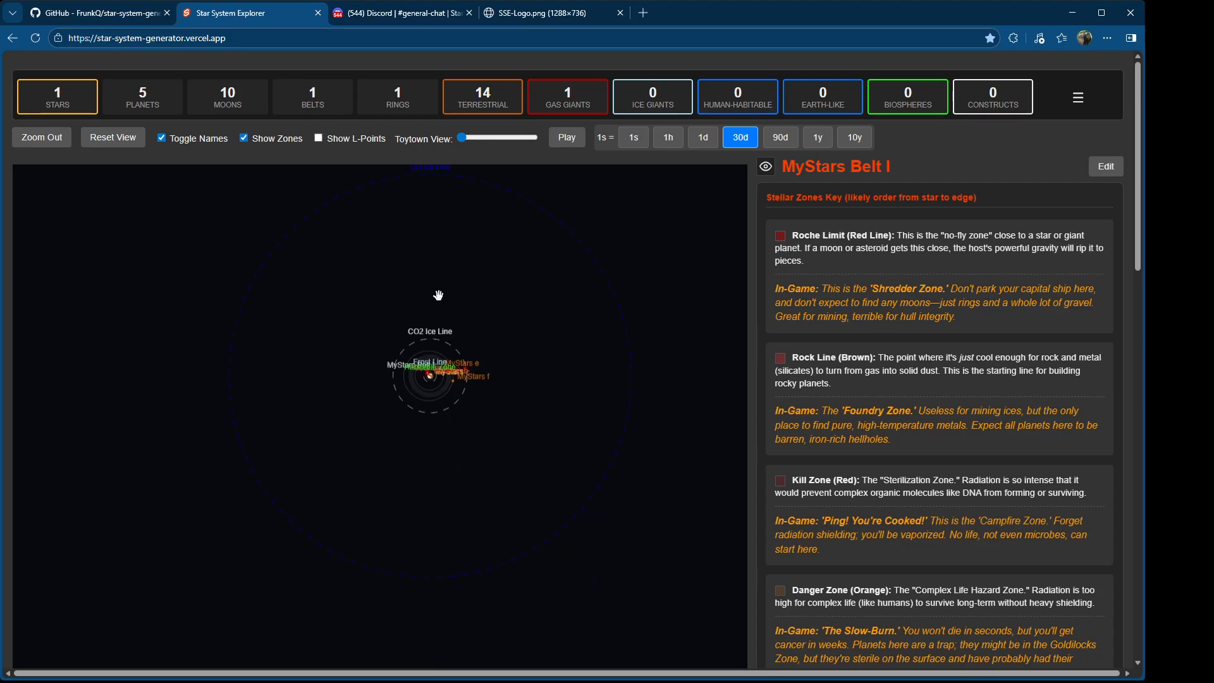
# Step: Add a planet just outside the orbit of MyStars f, inside the CO2 Ice Line
pyautogui.scroll(1, 438, 295)
pyautogui.scroll(3, 430, 362)
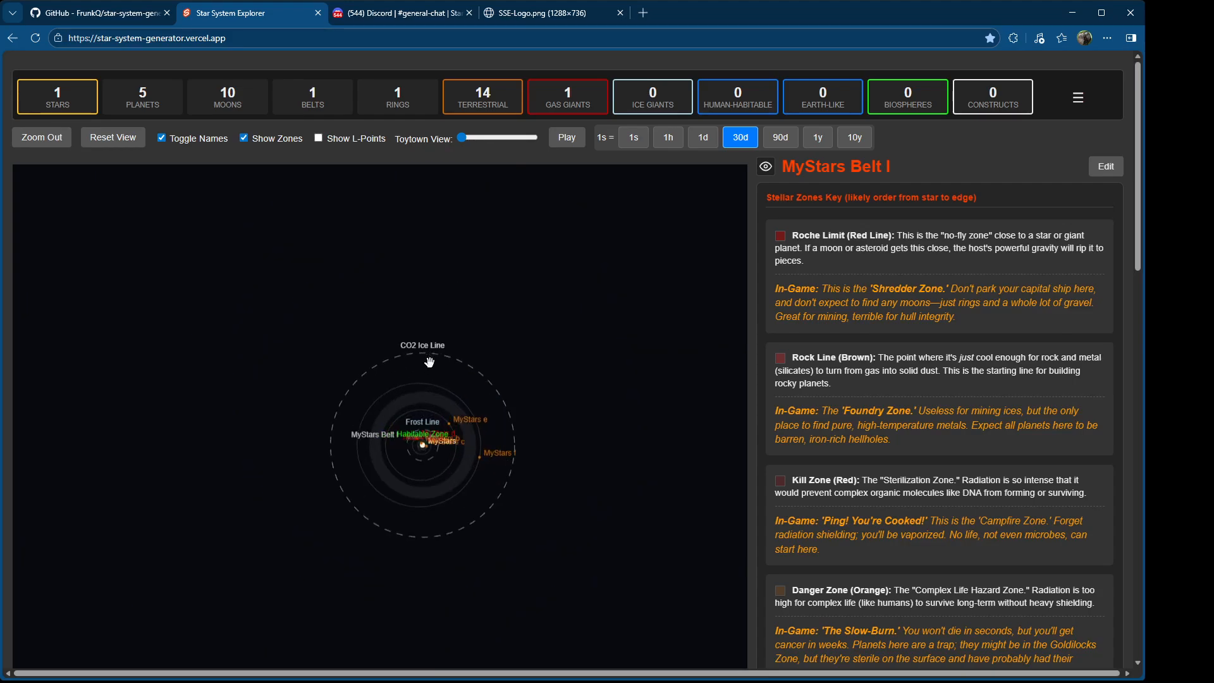
pyautogui.scroll(2, 427, 379)
pyautogui.scroll(2, 407, 389)
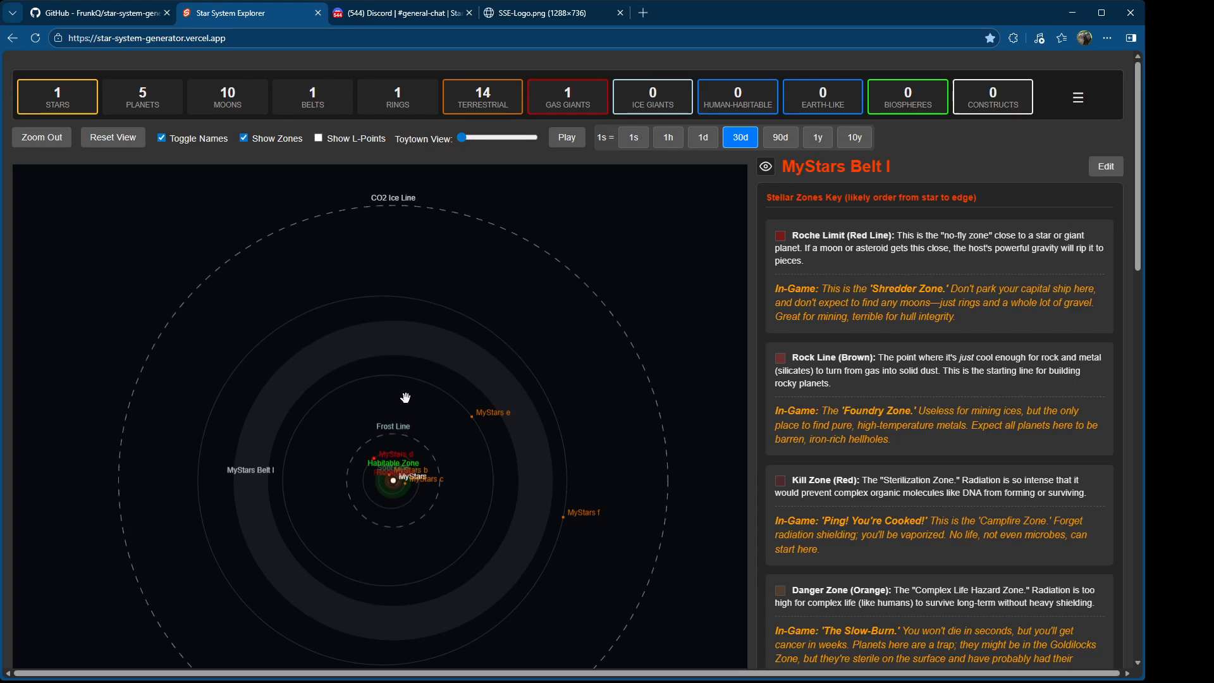
pyautogui.rightClick(447, 272)
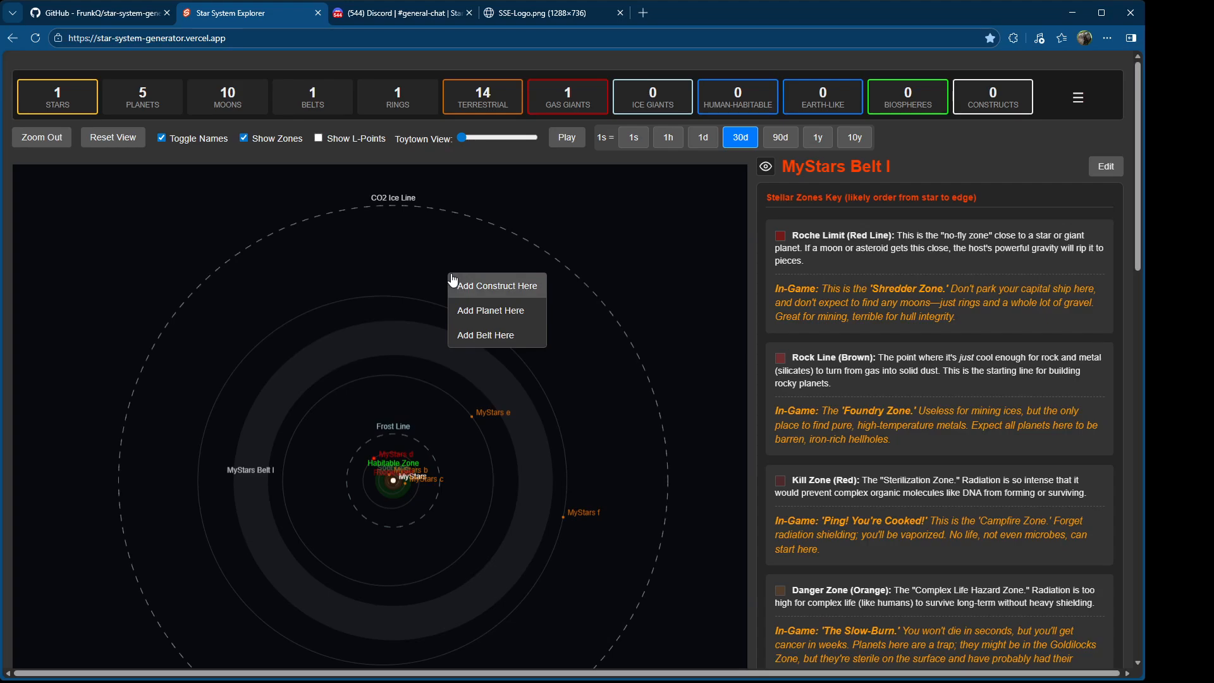
pyautogui.click(500, 316)
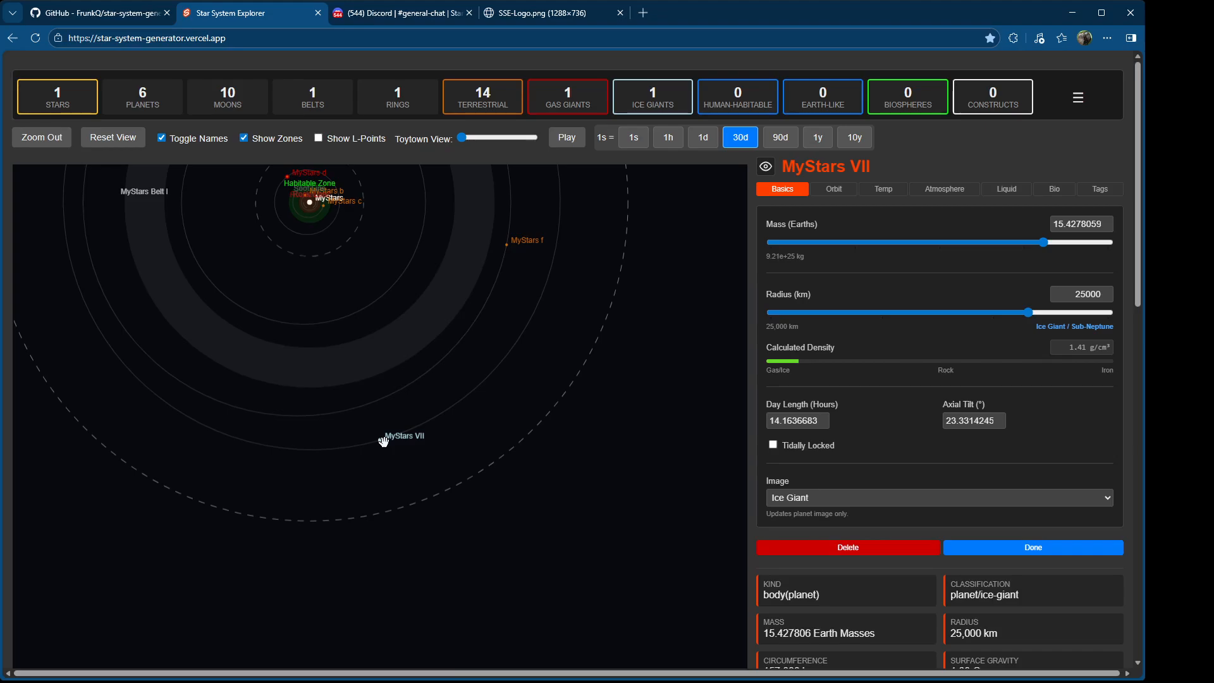
# Step: Add another planet between the Frost Line and the orbit of MyStars e
pyautogui.scroll(-4, 311, 290)
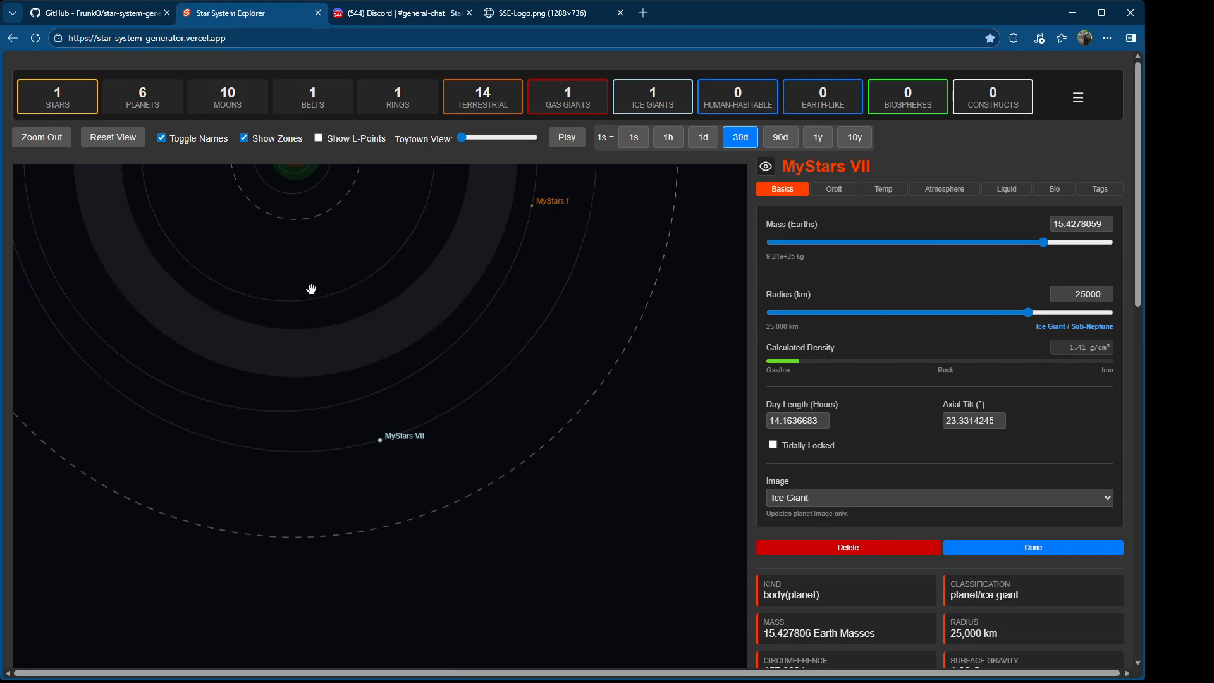
pyautogui.moveTo(345, 384); pyautogui.dragTo(359, 438)
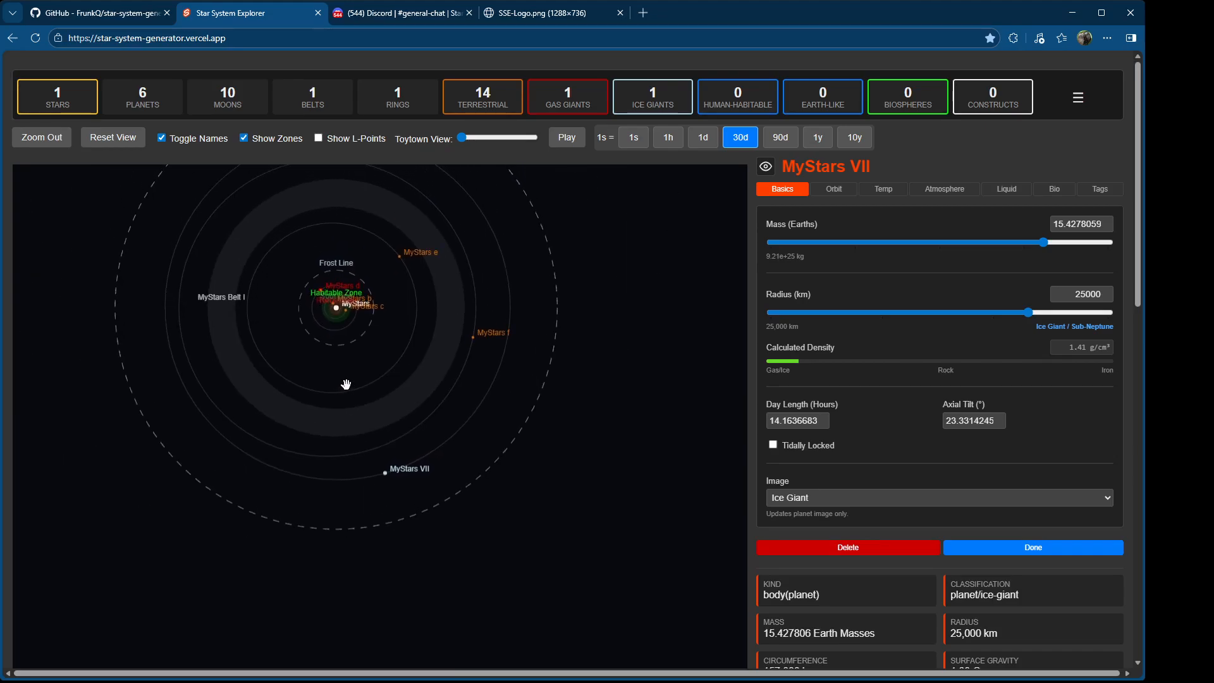
pyautogui.moveTo(335, 393); pyautogui.dragTo(343, 446)
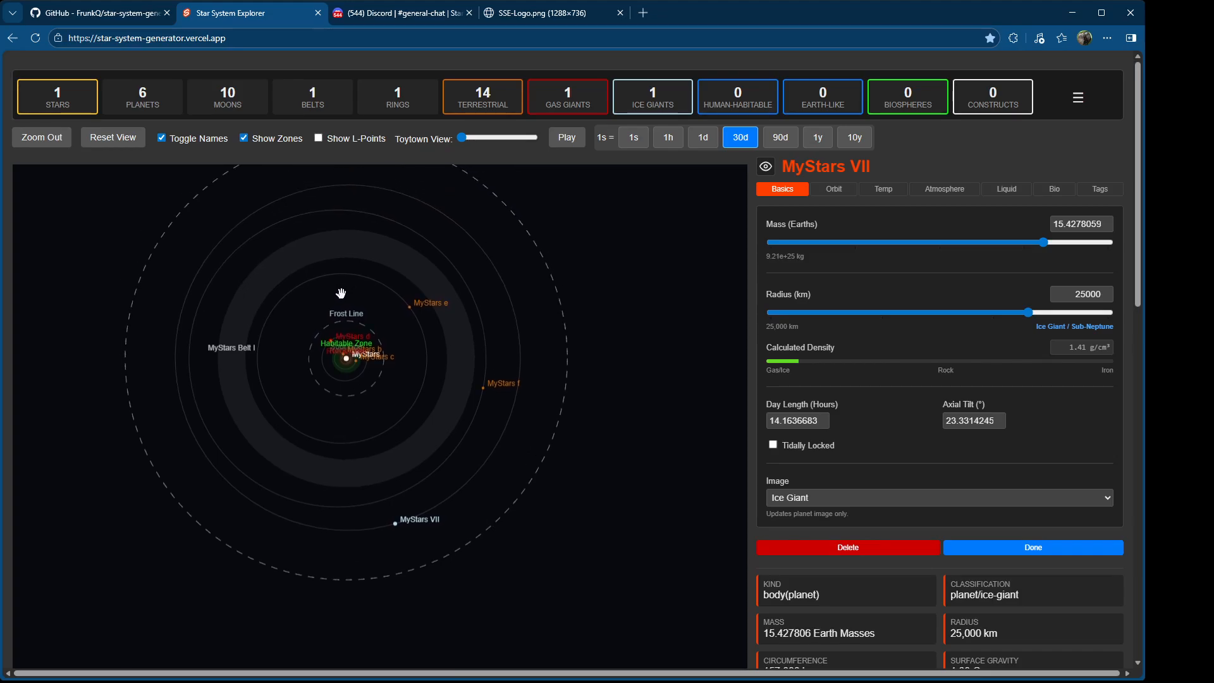
pyautogui.scroll(3, 356, 333)
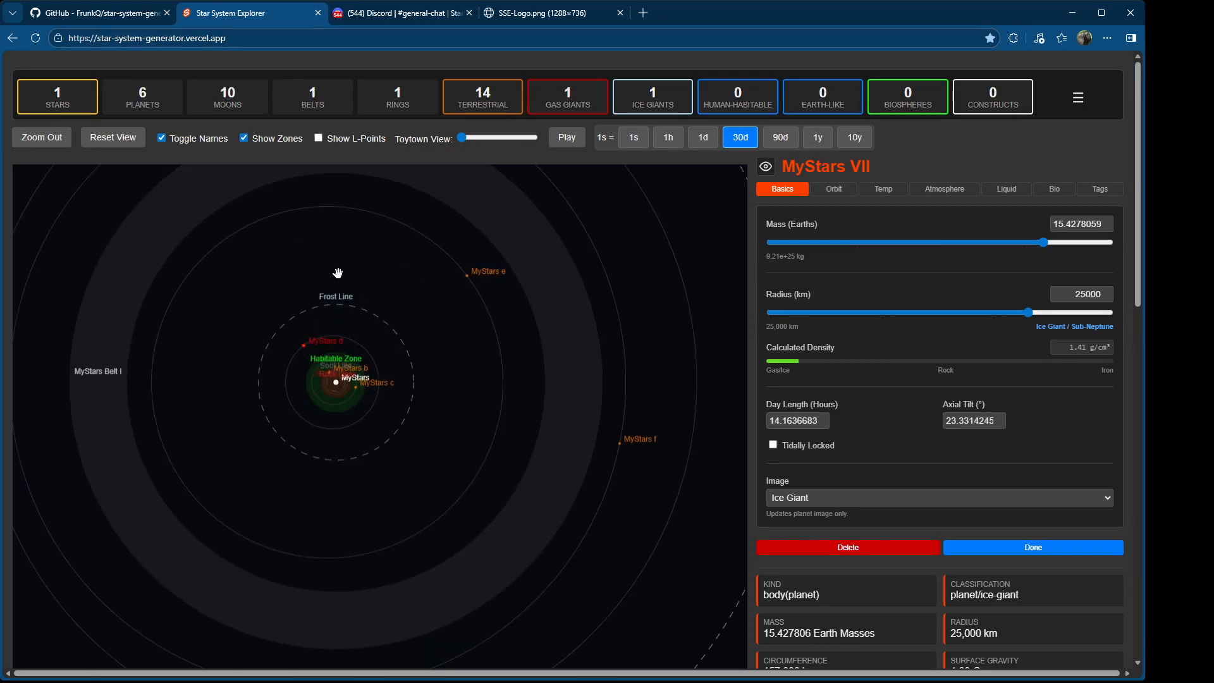
pyautogui.rightClick(338, 270)
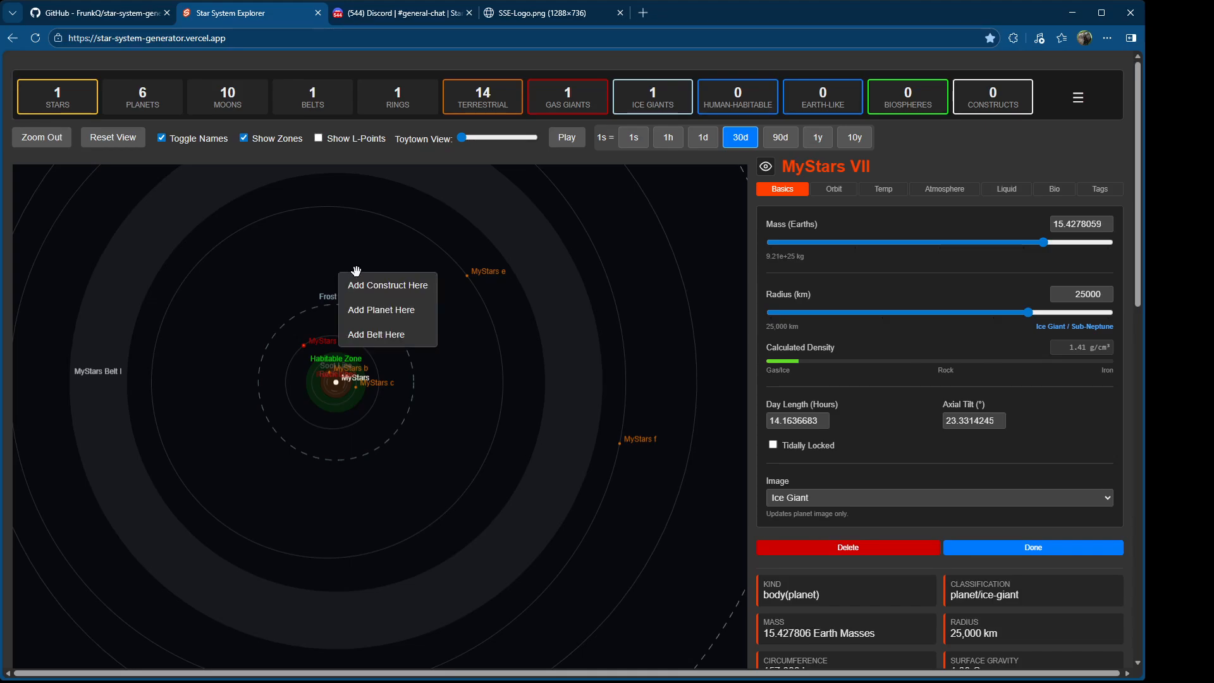
pyautogui.click(395, 317)
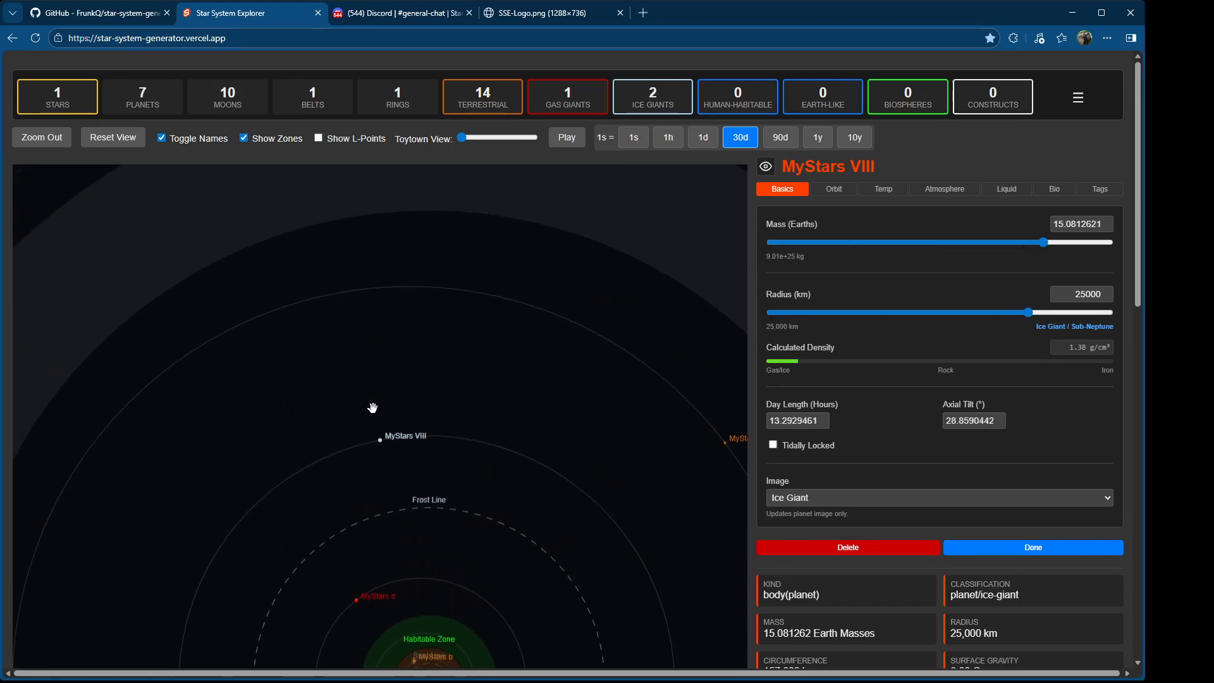
# Step: Add a planet between the orbit of MyStars d and the Frost Line, about 1.9 AU from the star
pyautogui.rightClick(487, 564)
pyautogui.click(533, 600)
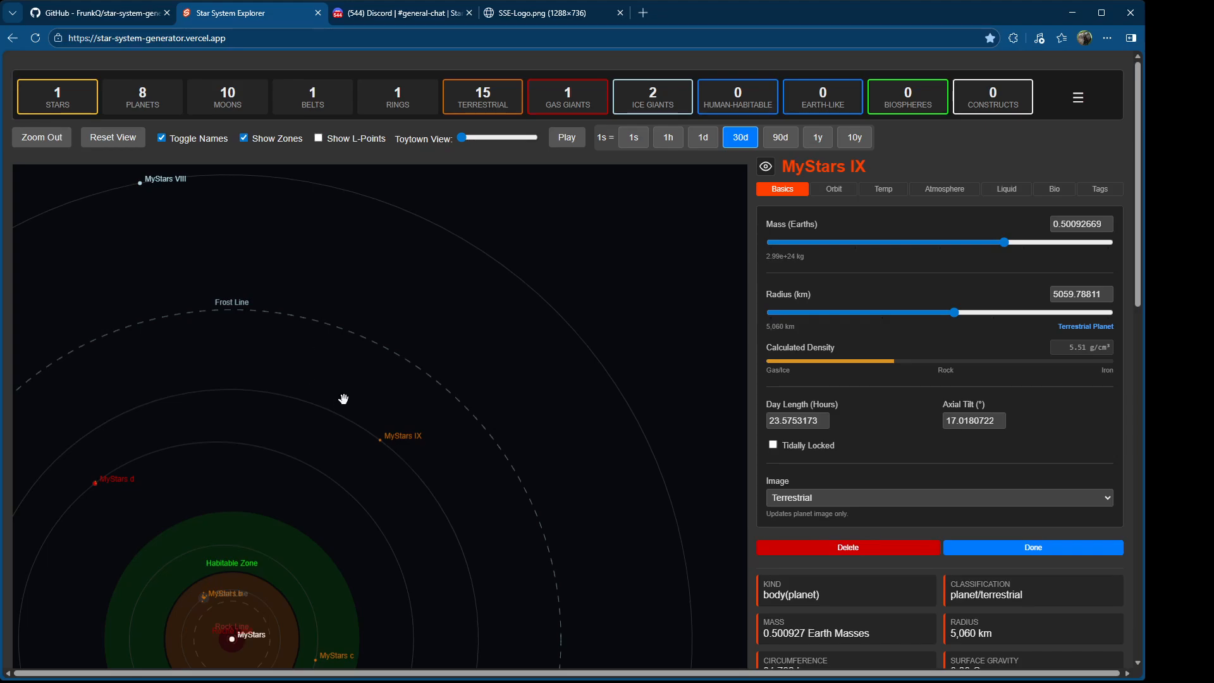
pyautogui.rightClick(434, 316)
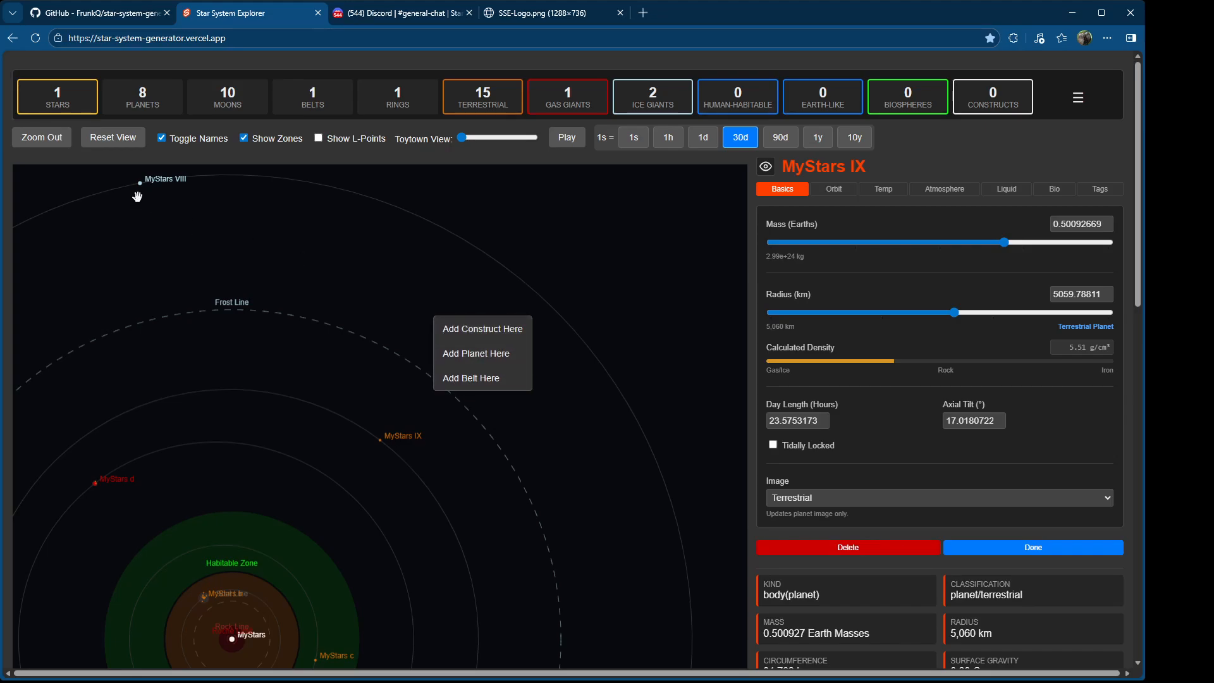
# Step: Add a moon to MyStars d inside the orbit of MyStars d I, about 746,000 km from the planet
pyautogui.click(95, 483)
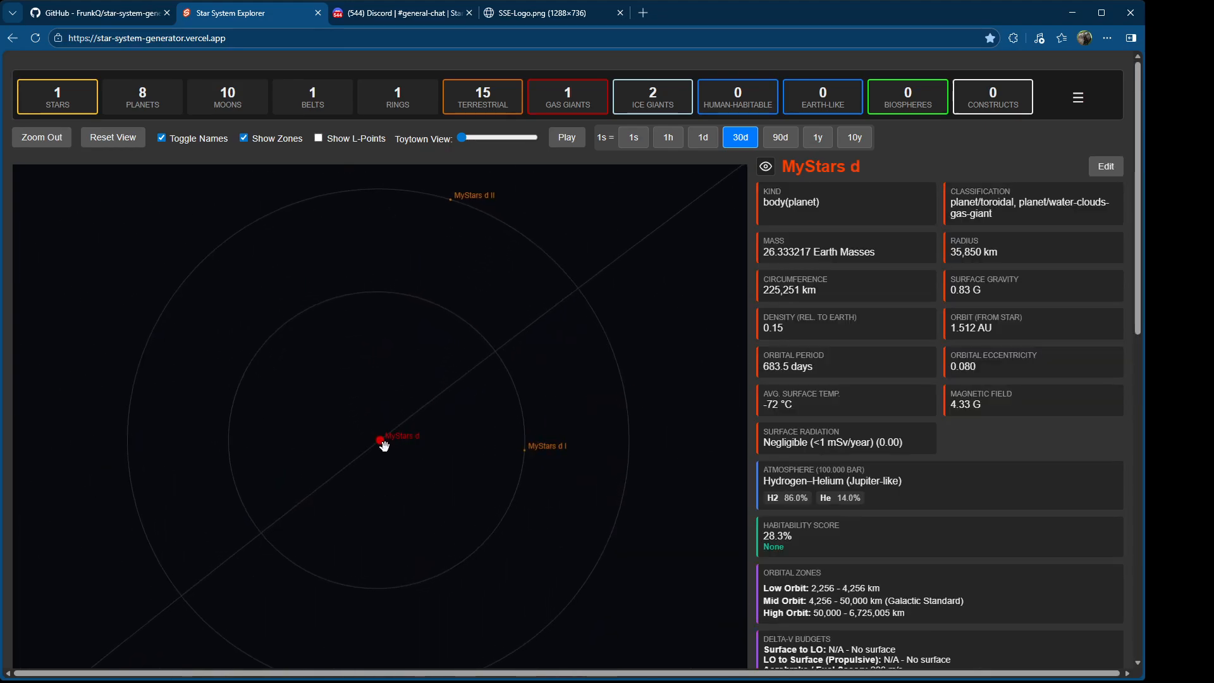
pyautogui.rightClick(368, 361)
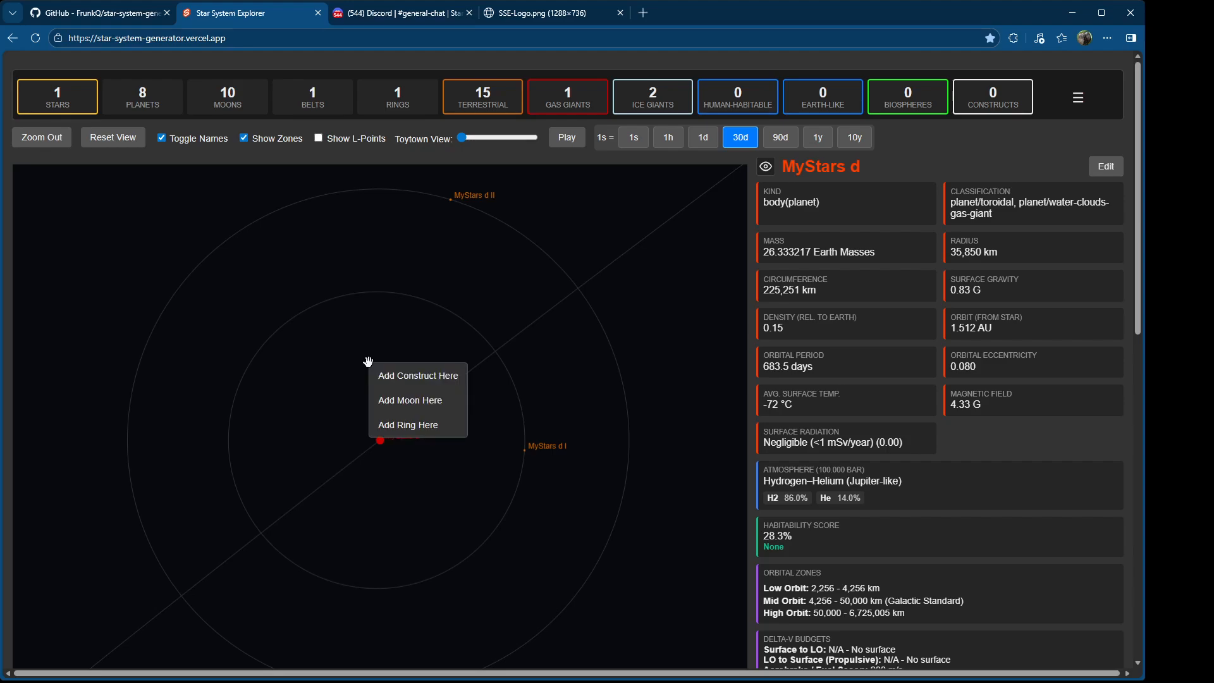
pyautogui.click(404, 400)
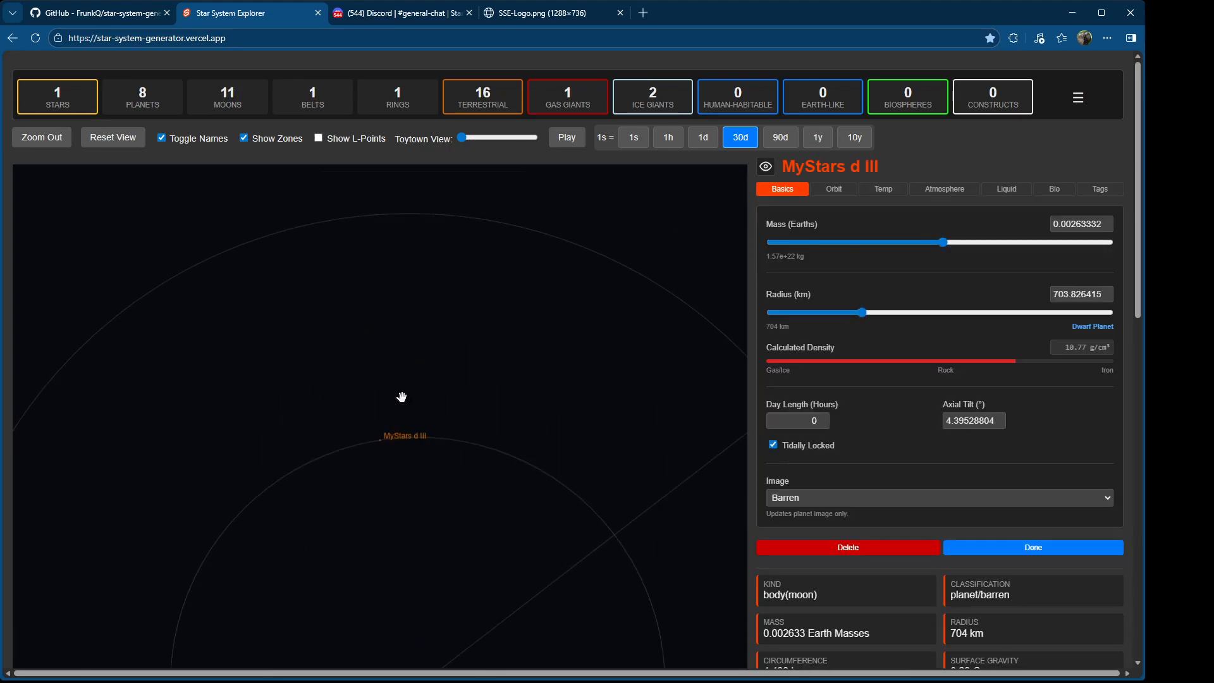
# Step: Add a ring around MyStars d inside the new moon's orbit, with an inner radius of about 148,600 km and outer radius of about 284,300 km
pyautogui.moveTo(464, 556); pyautogui.dragTo(438, 330)
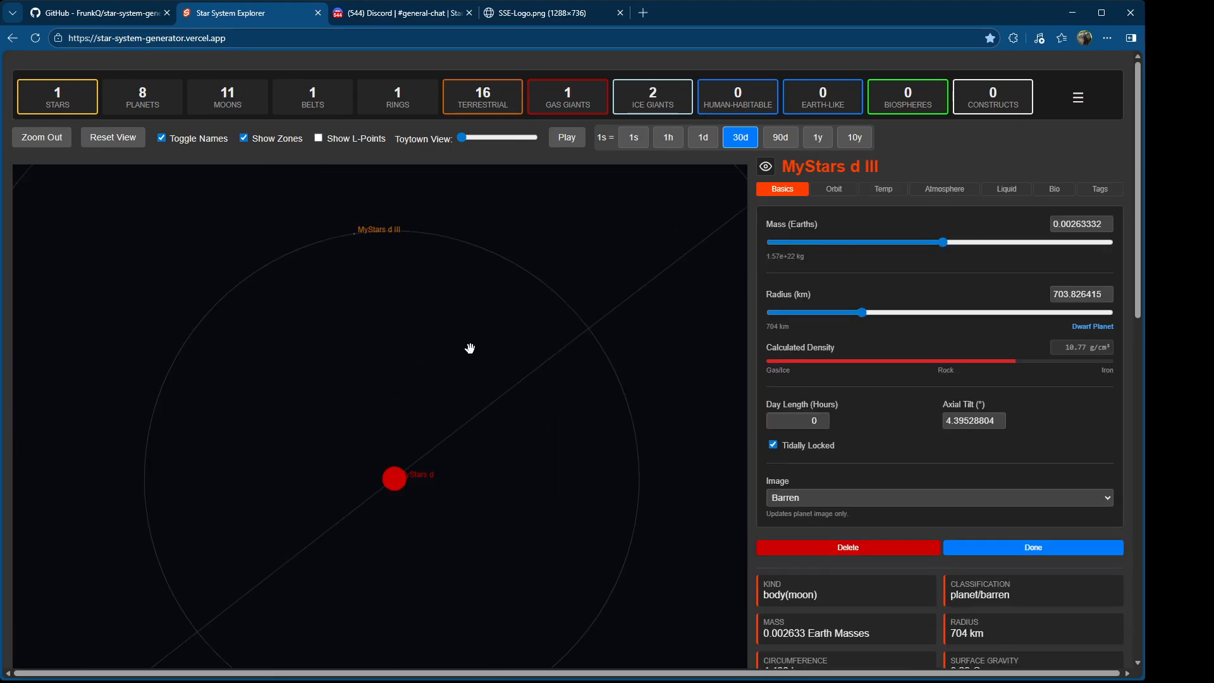
pyautogui.rightClick(405, 365)
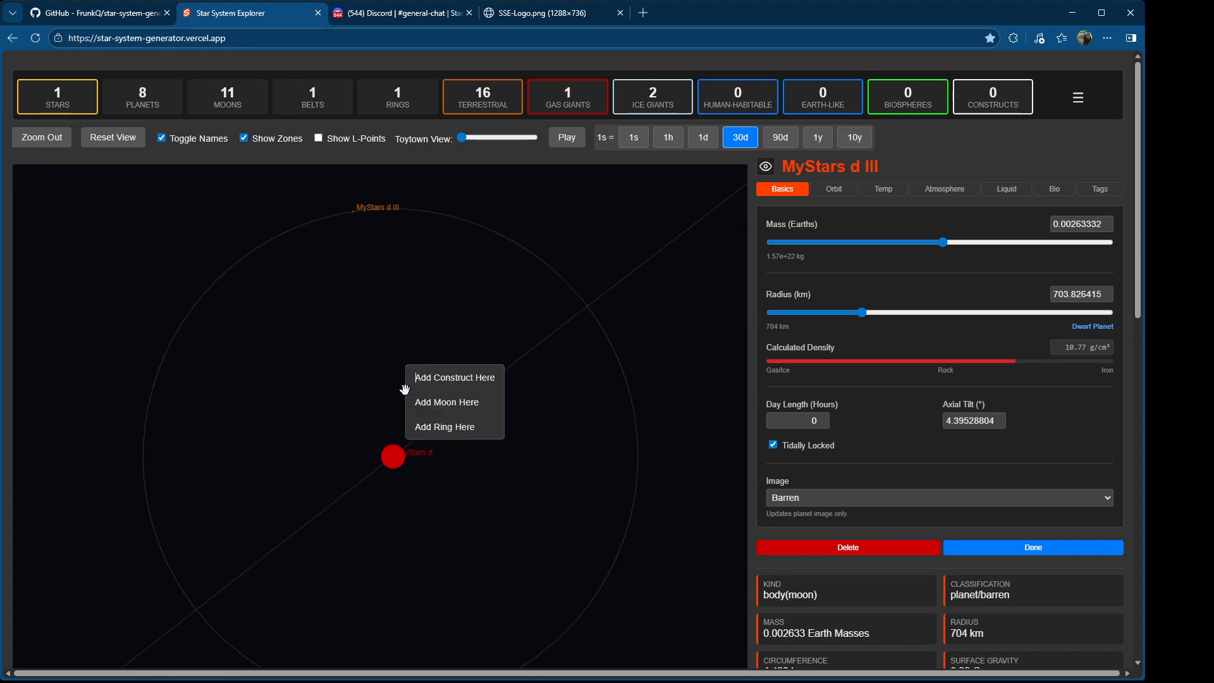
pyautogui.click(464, 425)
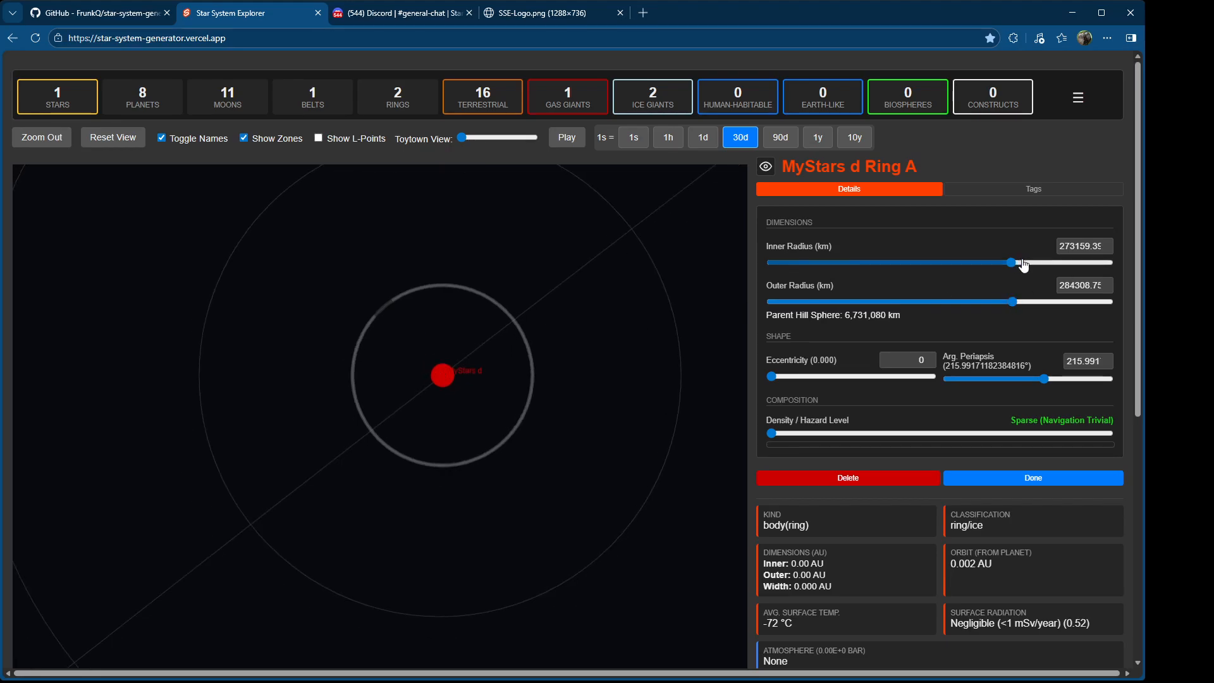
pyautogui.moveTo(1011, 264); pyautogui.dragTo(993, 266)
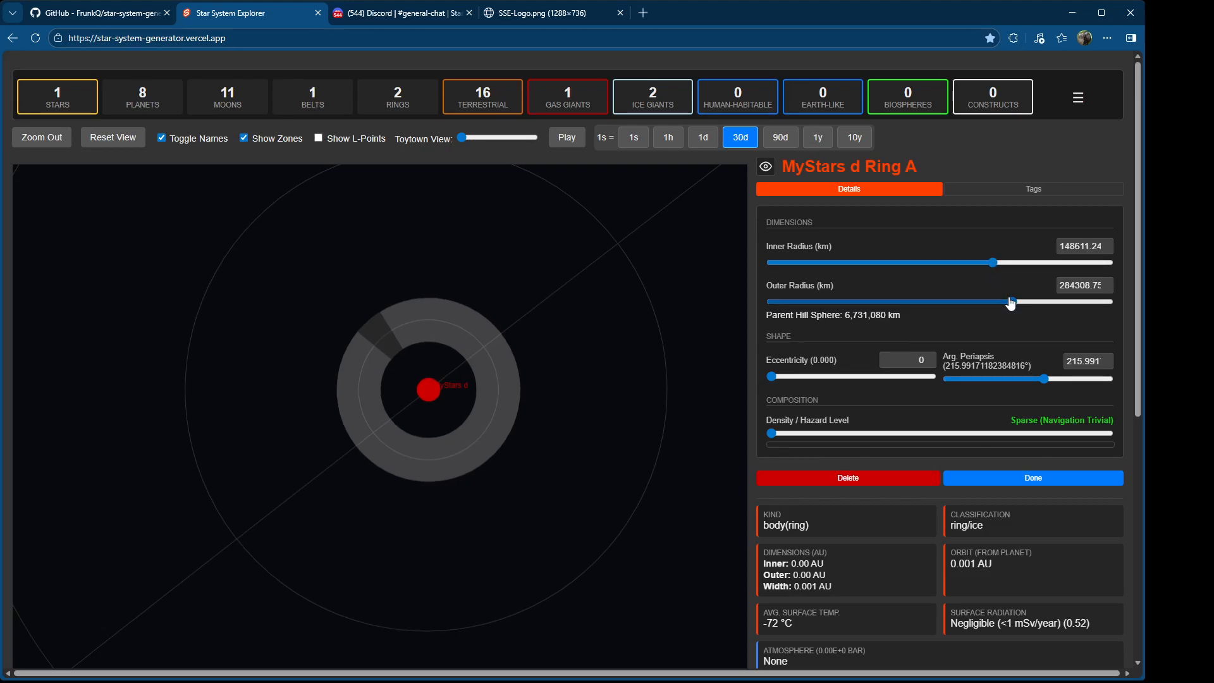
# Step: Add a second ring around MyStars d, near the outer edge of the first ring
pyautogui.scroll(-1, 597, 321)
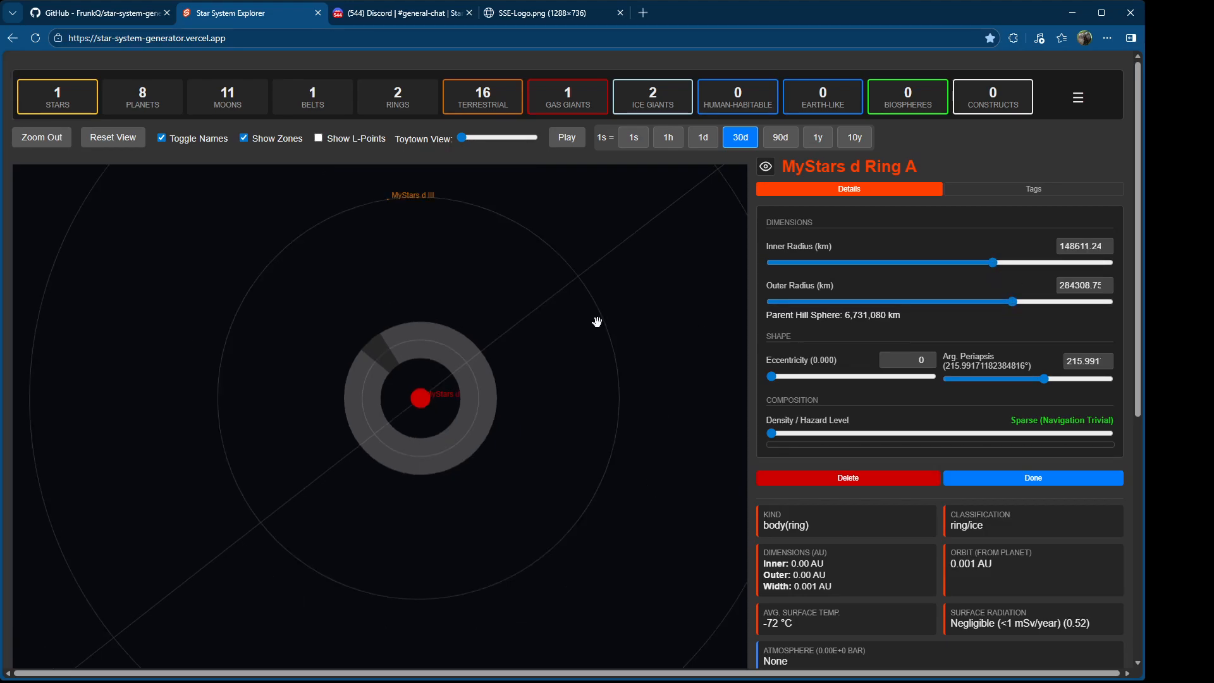
pyautogui.scroll(-1, 597, 322)
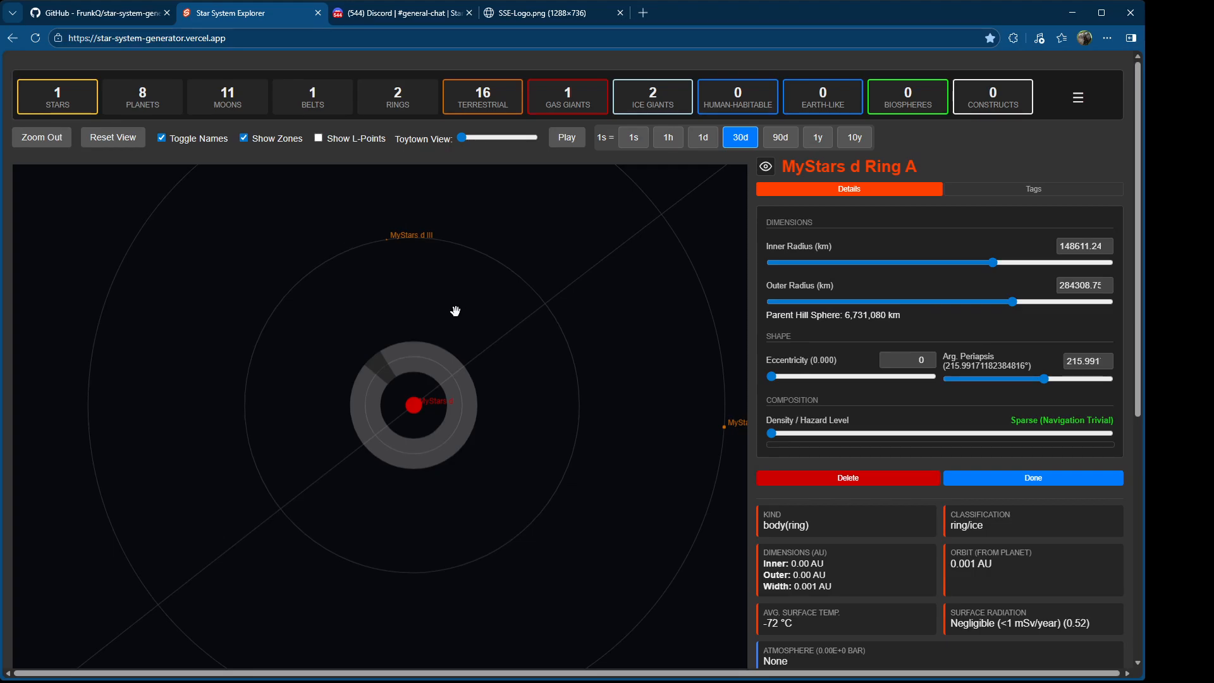
pyautogui.scroll(-1, 454, 322)
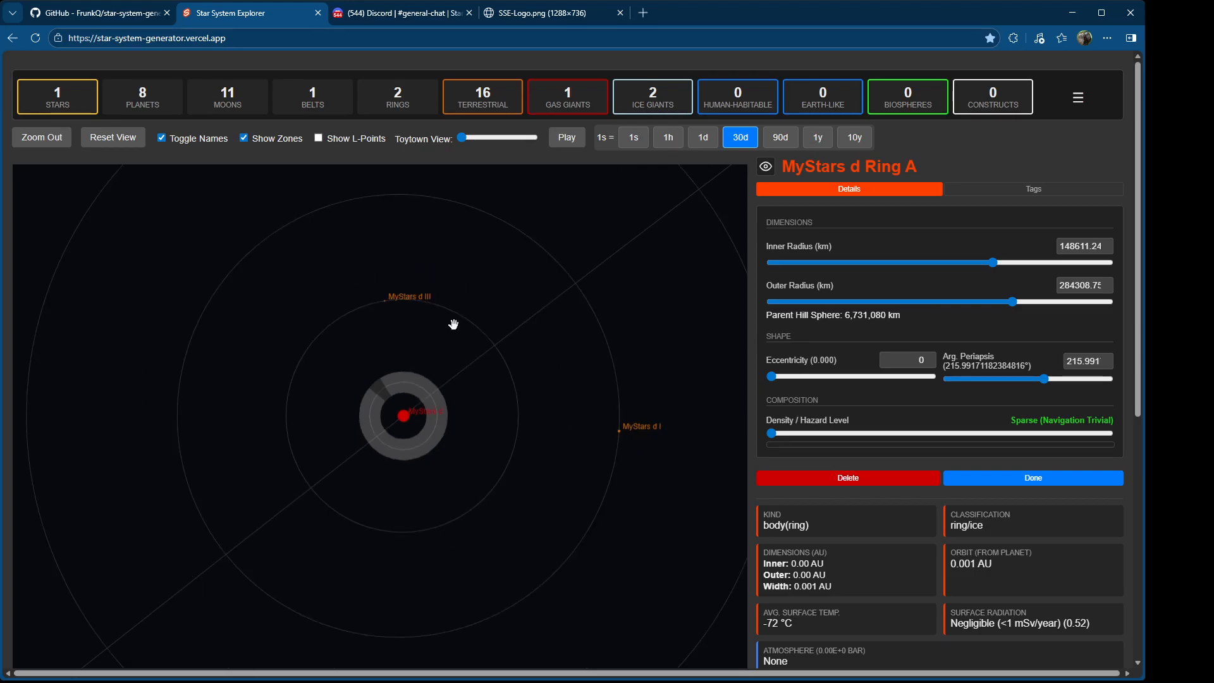
pyautogui.scroll(-1, 454, 323)
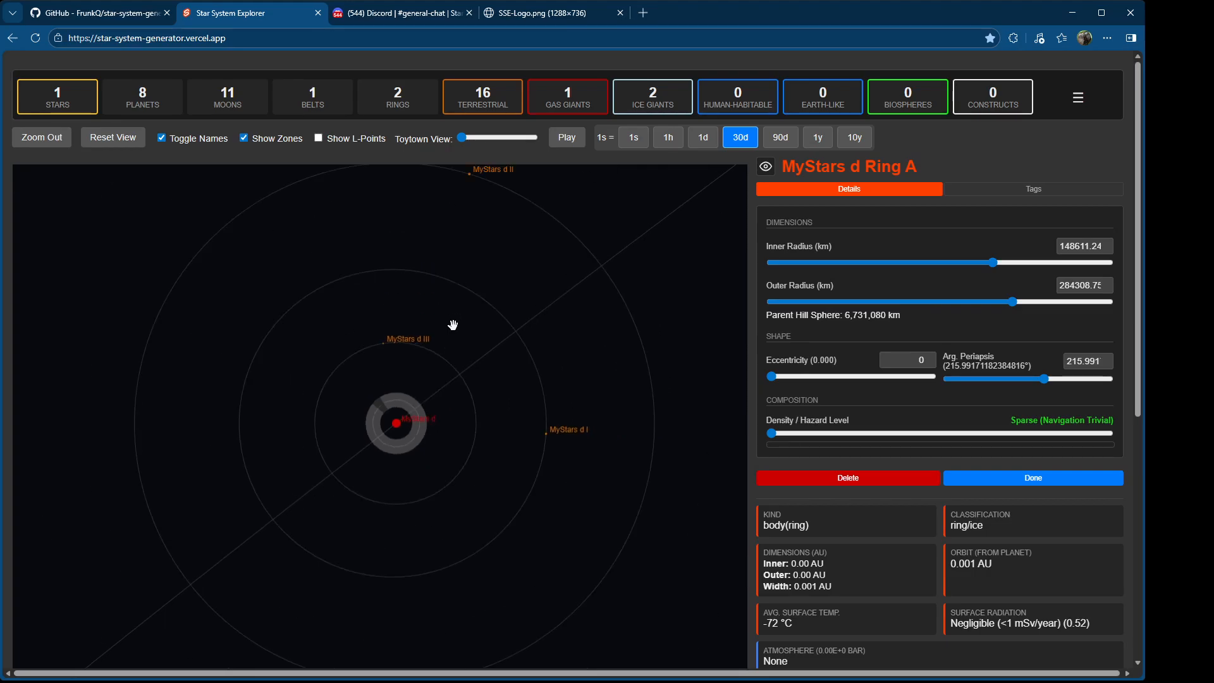
pyautogui.scroll(-1, 432, 387)
pyautogui.rightClick(432, 387)
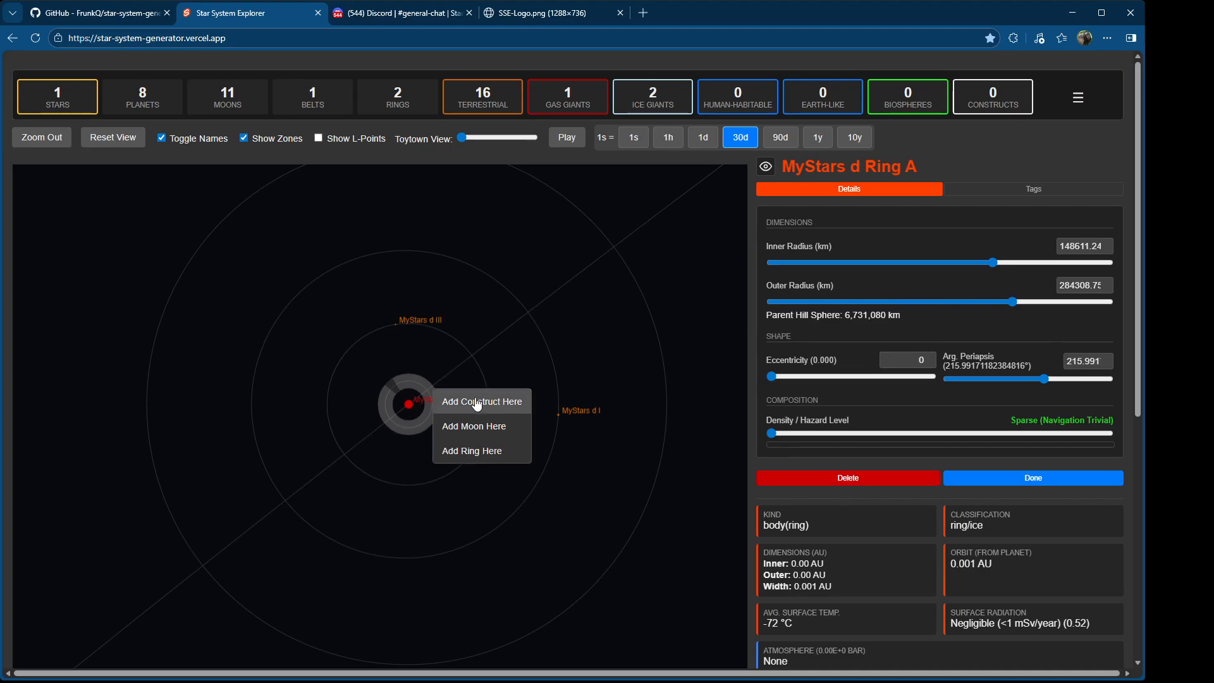
pyautogui.click(495, 450)
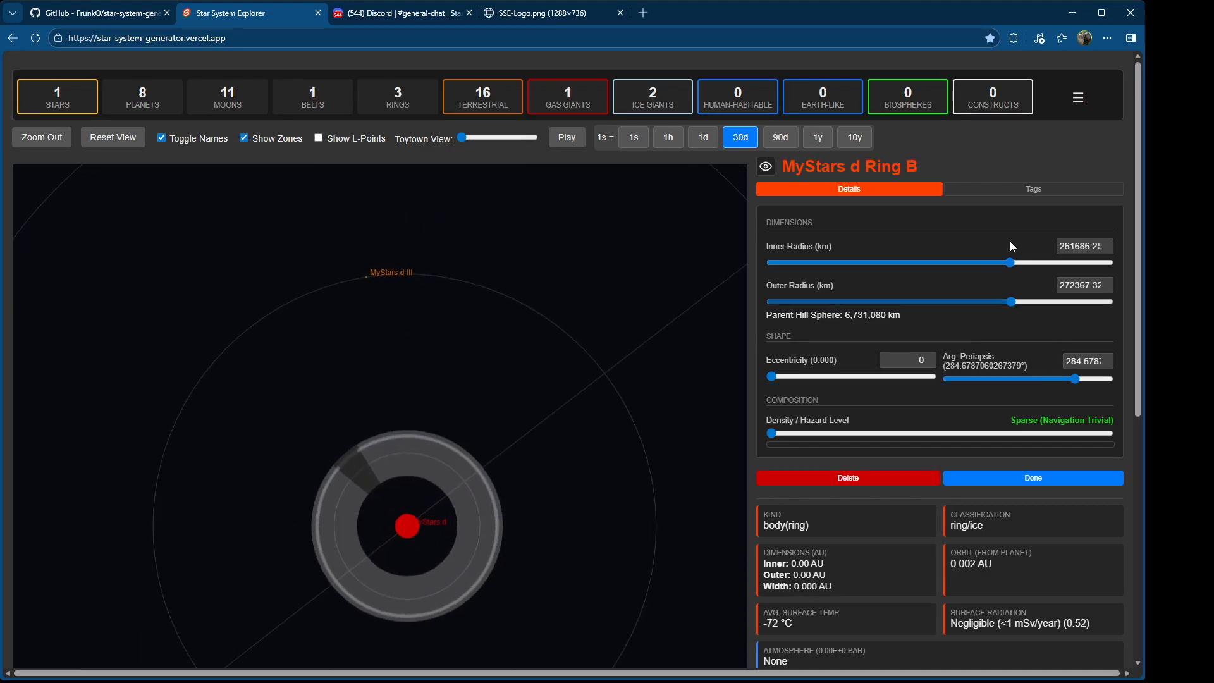
# Step: Set the second ring's inner radius to about 342,100 km and outer radius to about 510,500 km, and finish editing
pyautogui.moveTo(1010, 267)
pyautogui.mouseDown()
pyautogui.moveTo(993, 267)
pyautogui.moveTo(1026, 256)
pyautogui.mouseUp()
pyautogui.moveTo(1023, 302); pyautogui.dragTo(1018, 263)
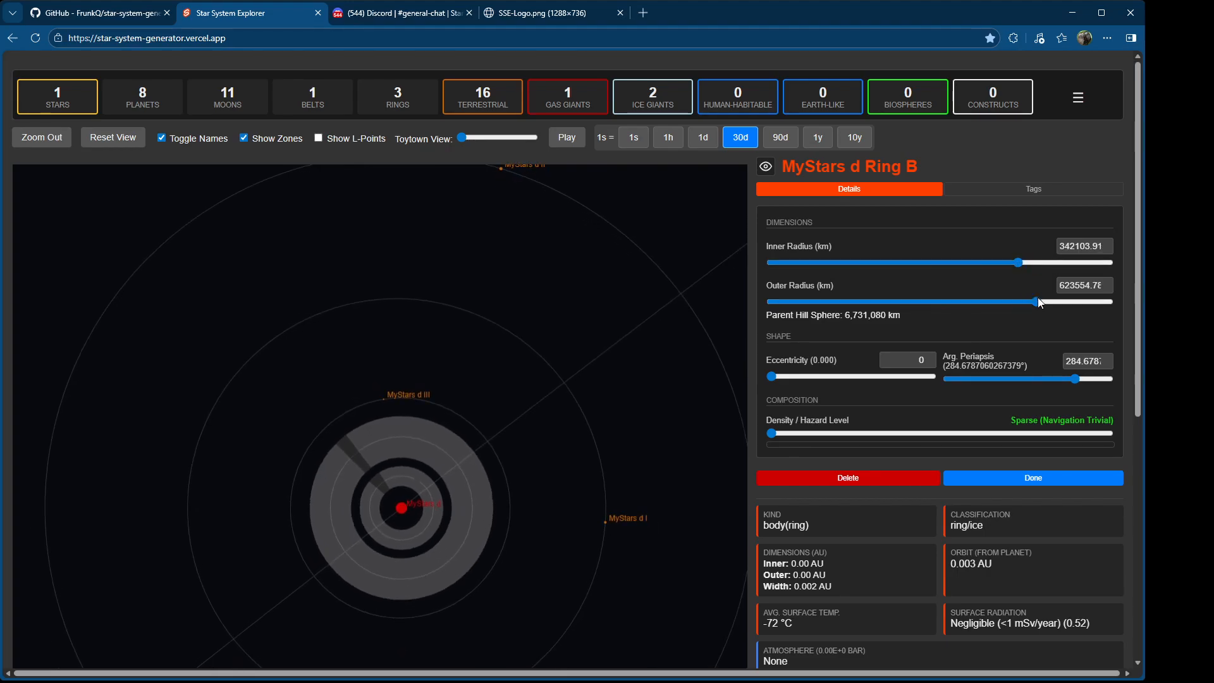
pyautogui.moveTo(1039, 304); pyautogui.dragTo(1032, 305)
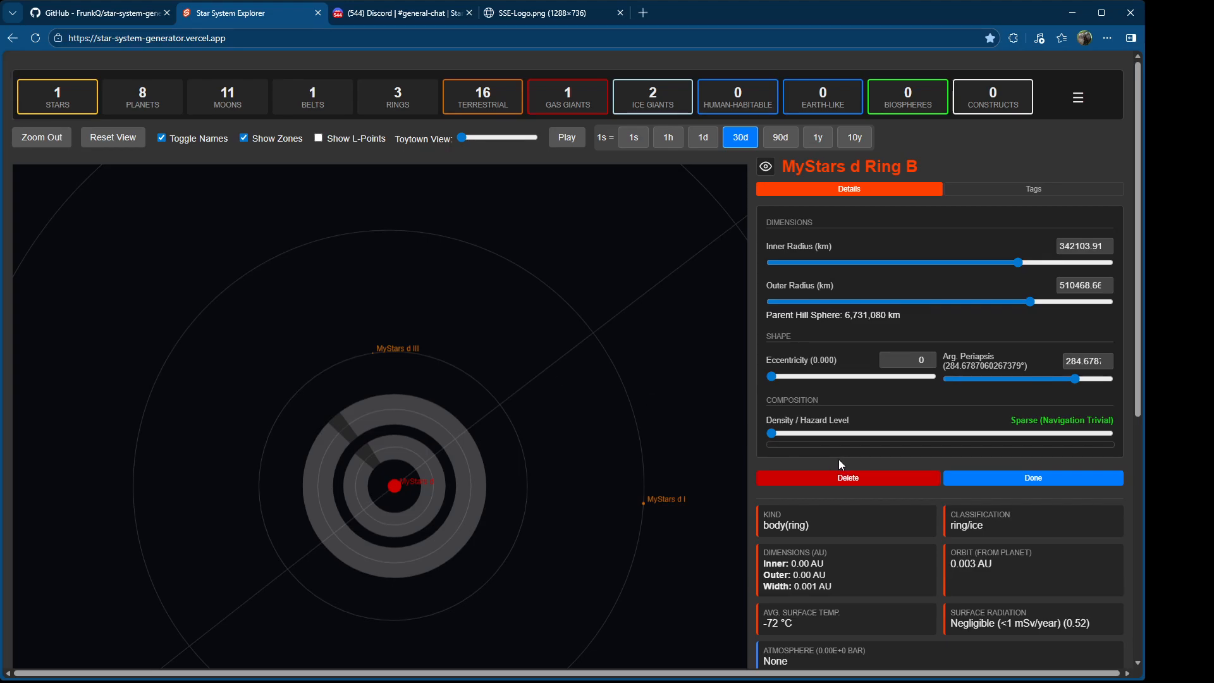
pyautogui.click(1033, 478)
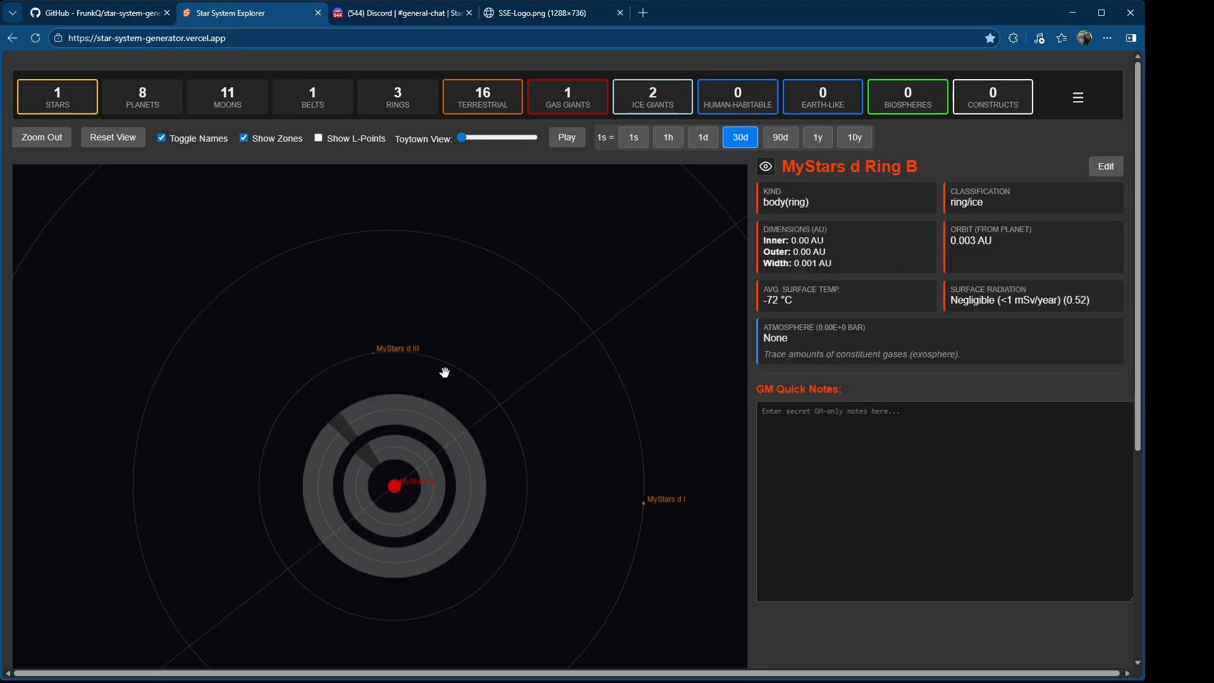
# Step: View the rings and moons around MyStars d, and go back through the previous views to MyStars IX in the planetary system
pyautogui.scroll(-4, 370, 354)
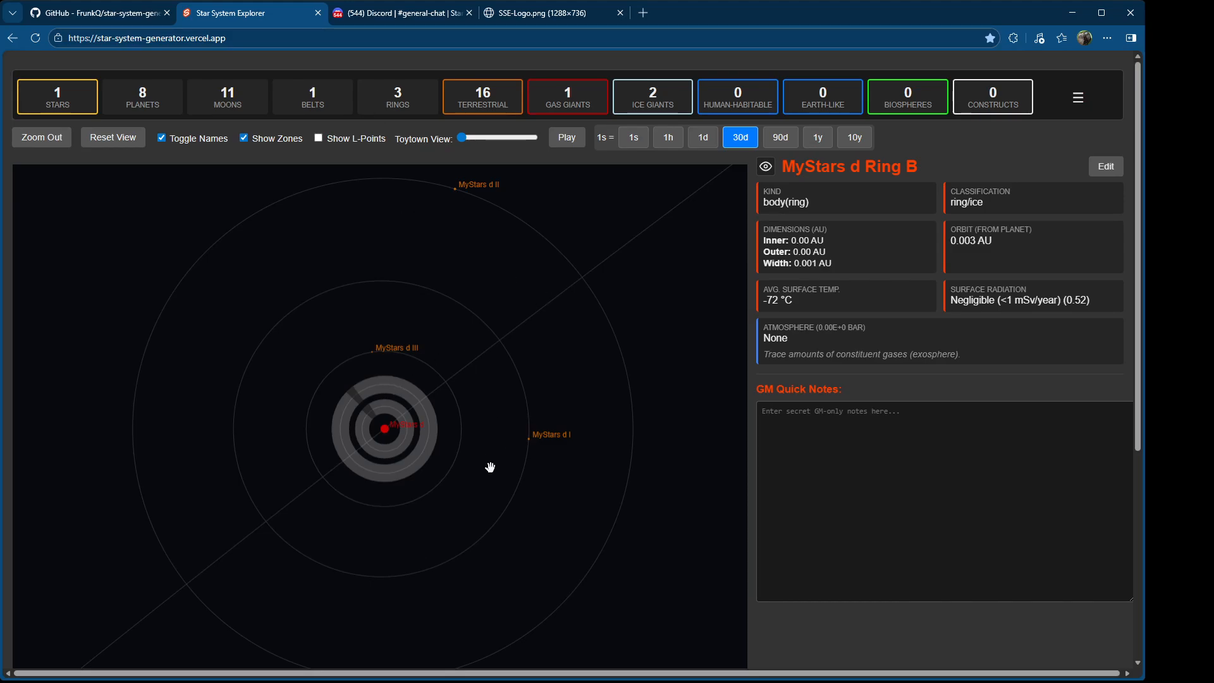
pyautogui.moveTo(490, 467); pyautogui.dragTo(368, 399)
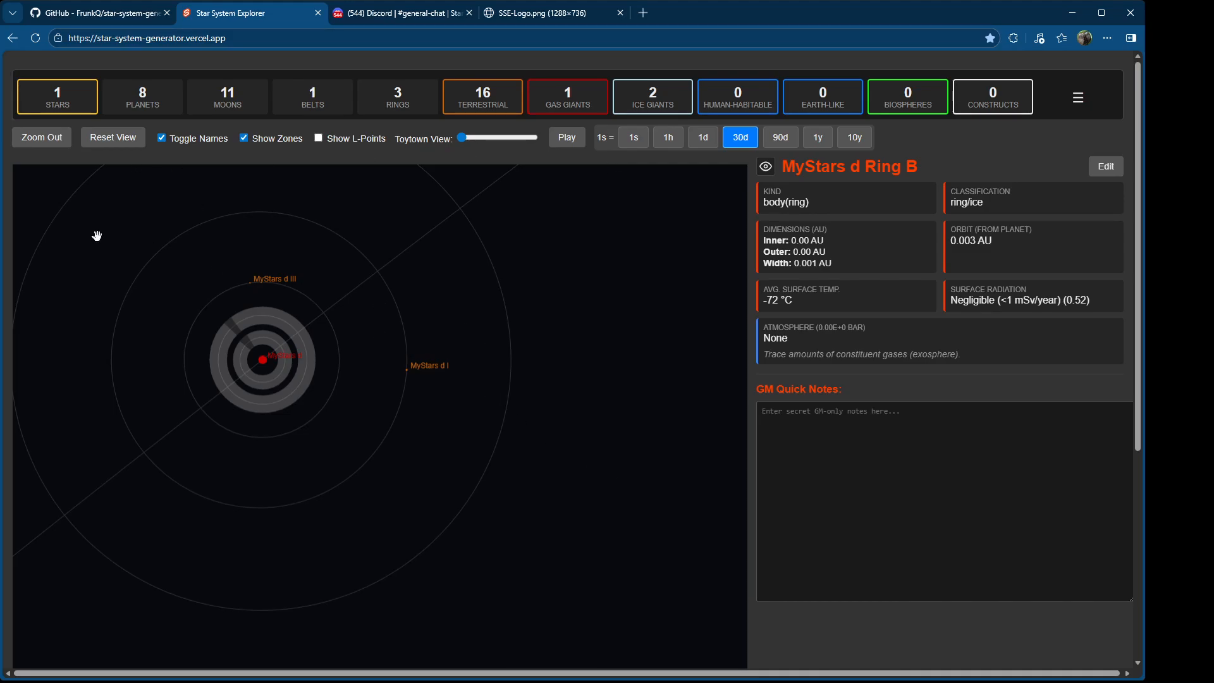
pyautogui.click(63, 143)
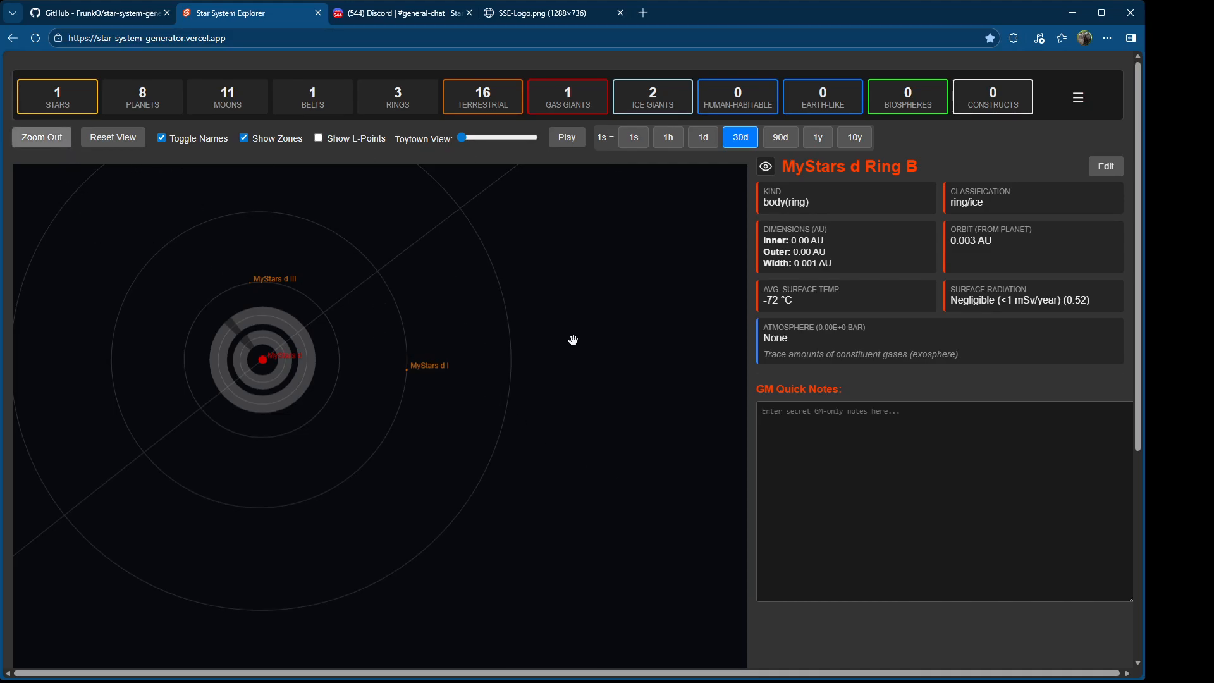
pyautogui.hotkey('alt', 'Left')
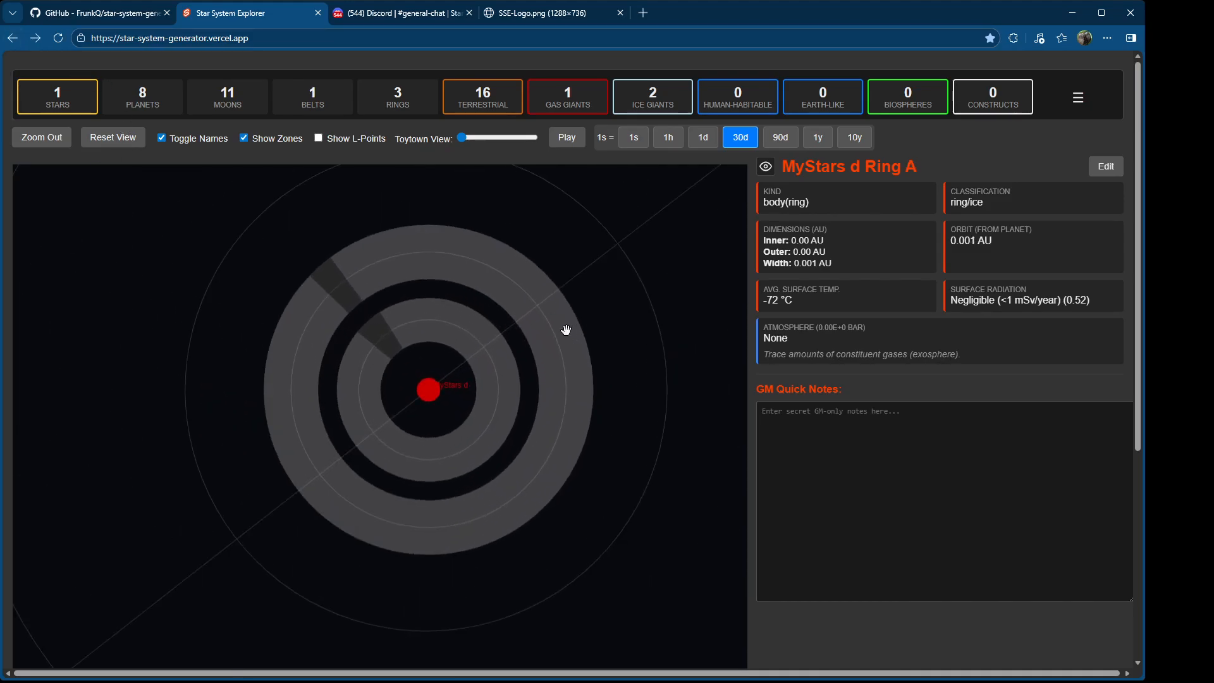
pyautogui.hotkey('alt', 'Left')
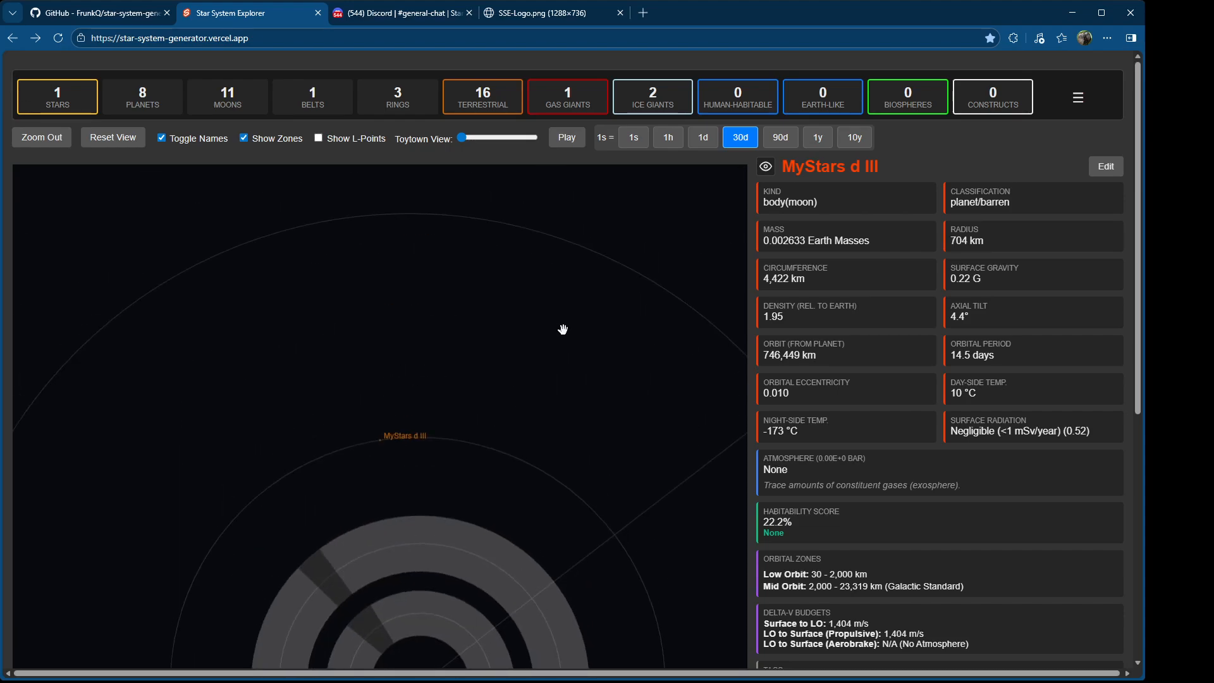
pyautogui.hotkey('alt', 'Left')
pyautogui.hotkey('alt', 'Left')
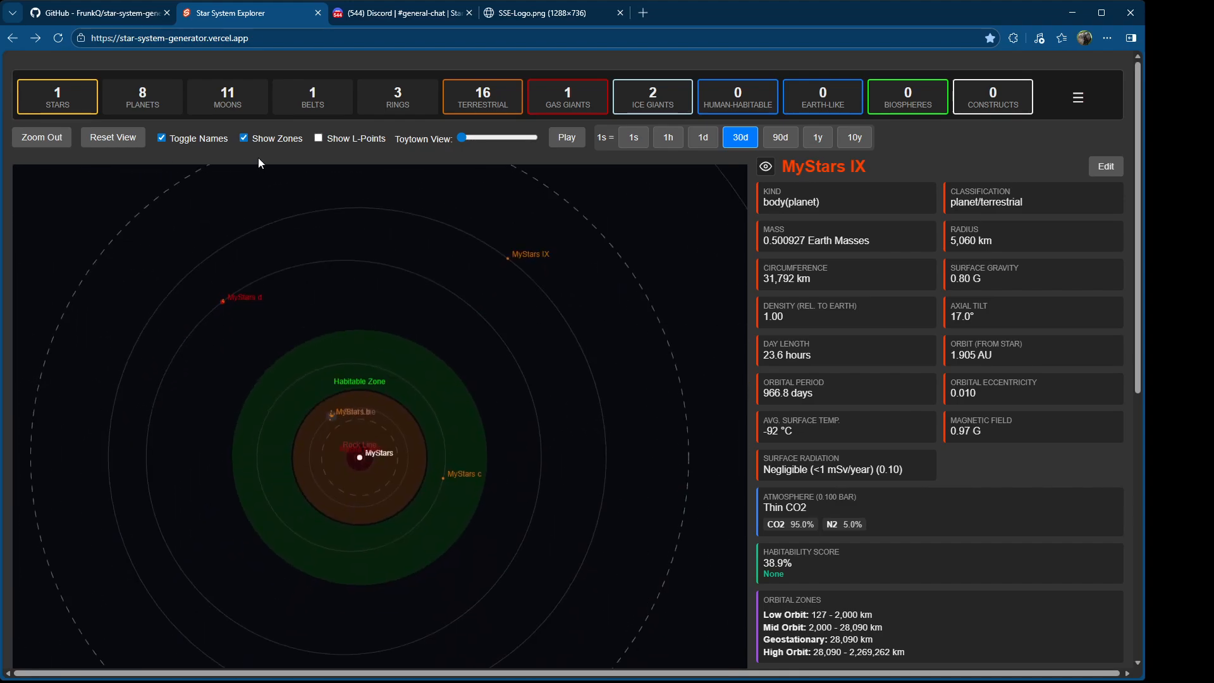
# Step: Focus the view on the star MyStars and examine the zones around it, from the Frost Line in to the Rock Line
pyautogui.moveTo(358, 243); pyautogui.dragTo(366, 336)
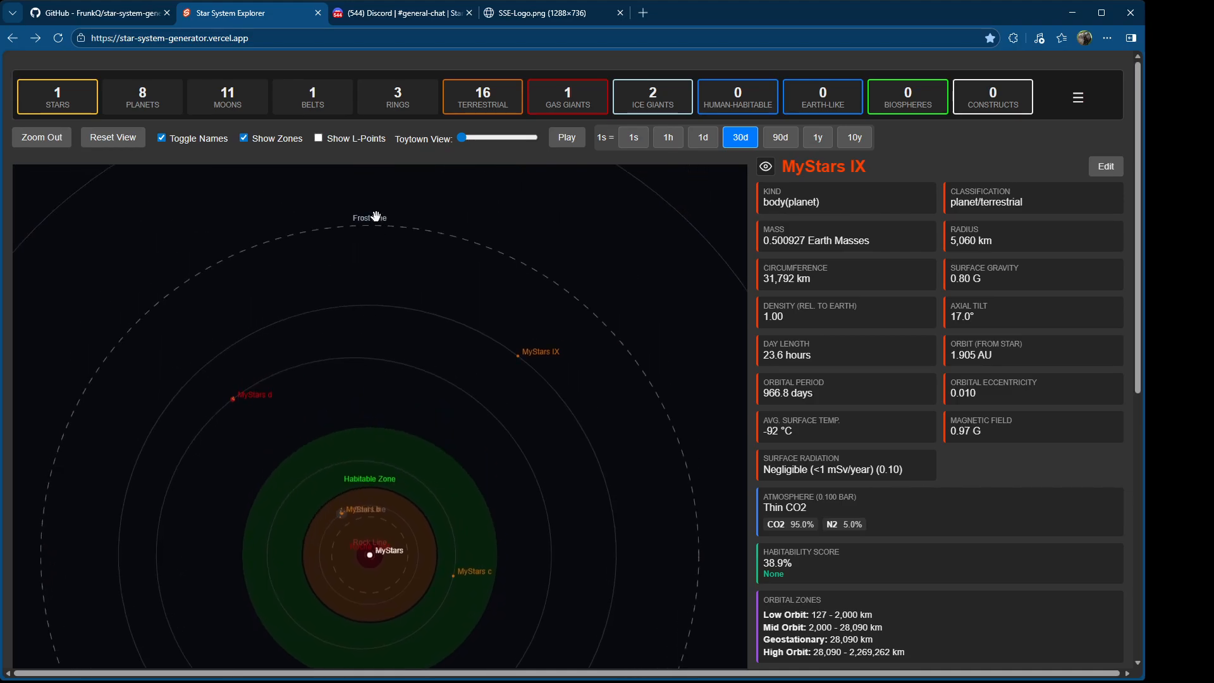
pyautogui.moveTo(378, 387); pyautogui.dragTo(398, 287)
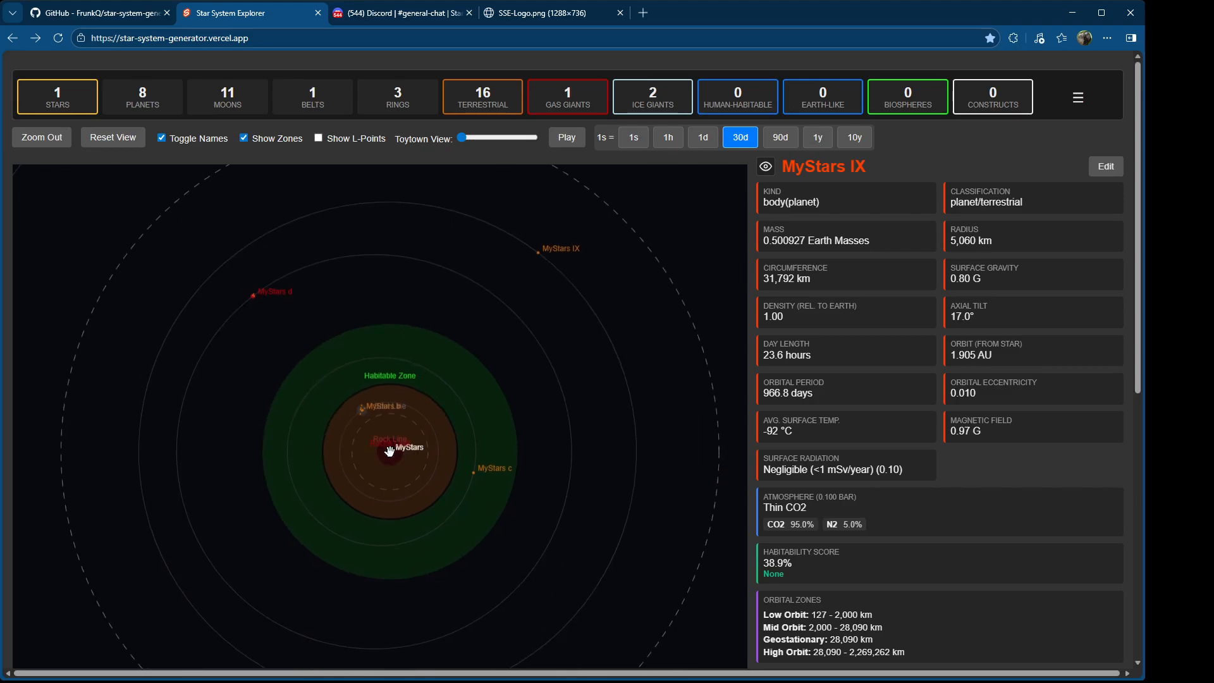
pyautogui.click(392, 450)
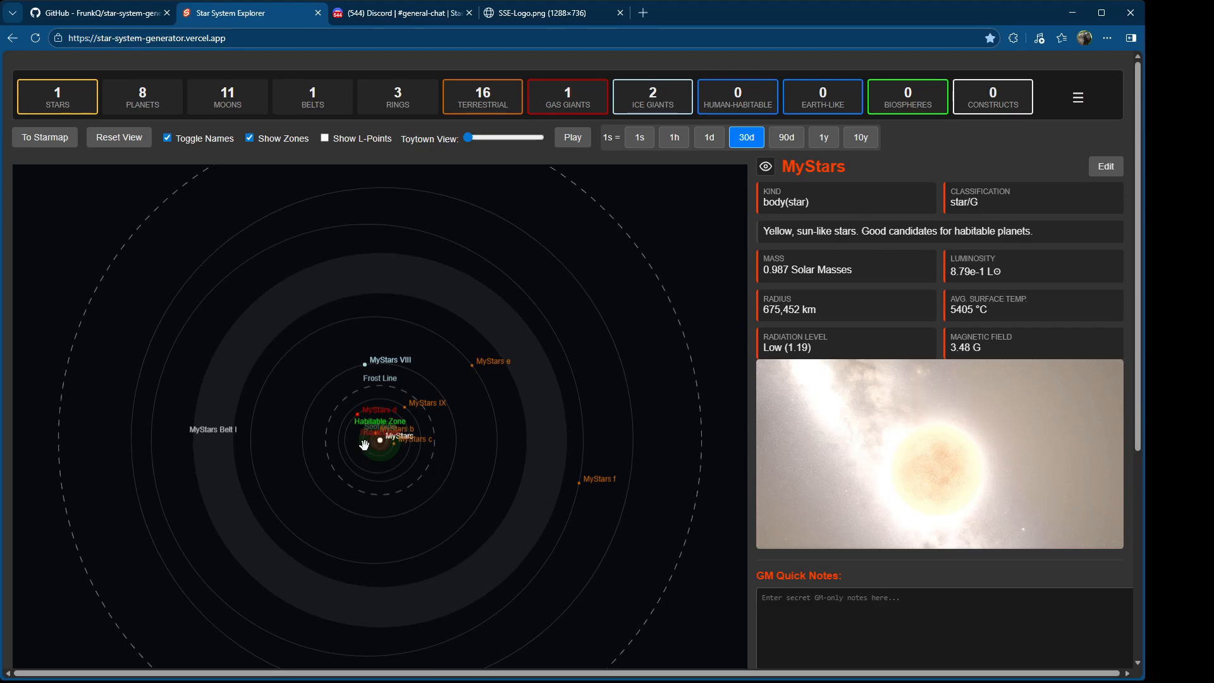
pyautogui.scroll(12, 378, 445)
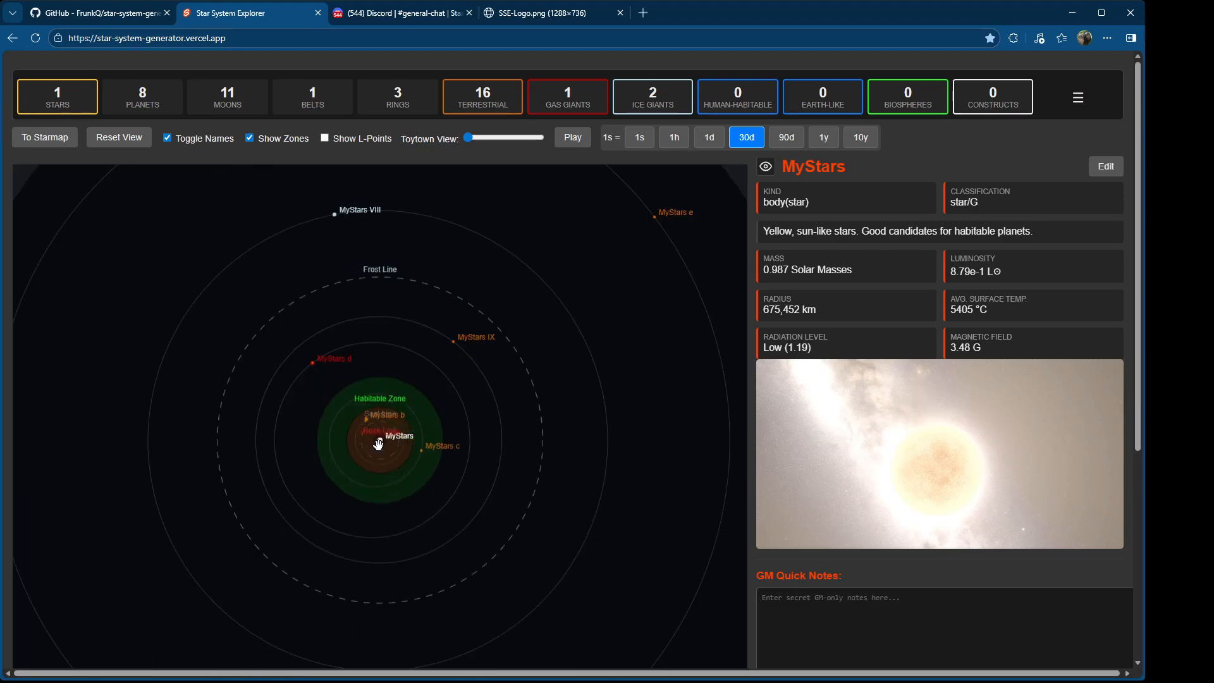
pyautogui.scroll(2, 378, 445)
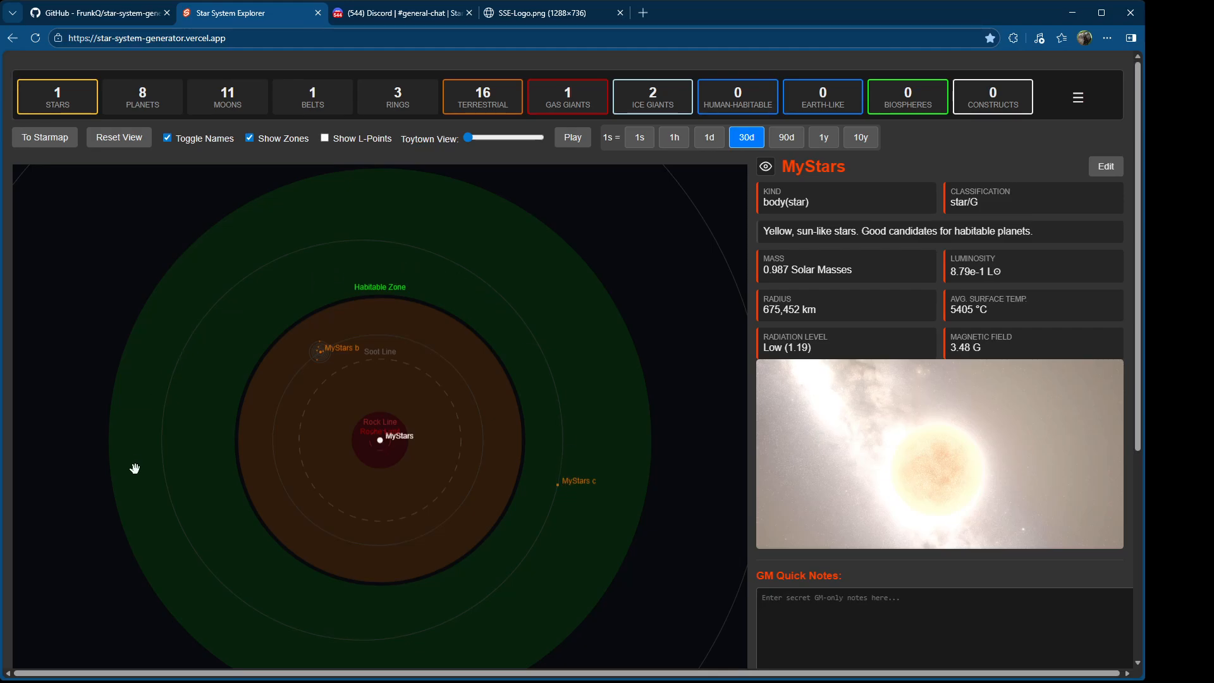
# Step: Select MyStars c and examine its physical data, tags, image, GM quick notes and detailed information
pyautogui.click(557, 486)
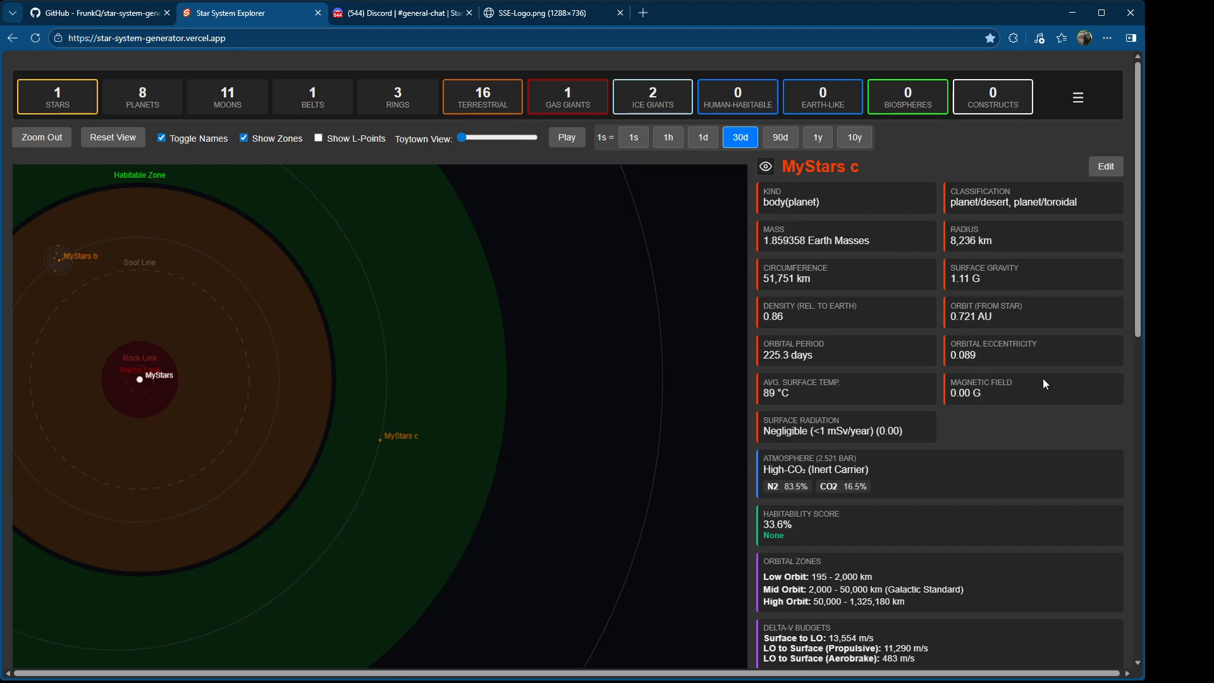
pyautogui.moveTo(1136, 272)
pyautogui.mouseDown()
pyautogui.moveTo(1133, 320)
pyautogui.moveTo(1140, 292)
pyautogui.mouseUp()
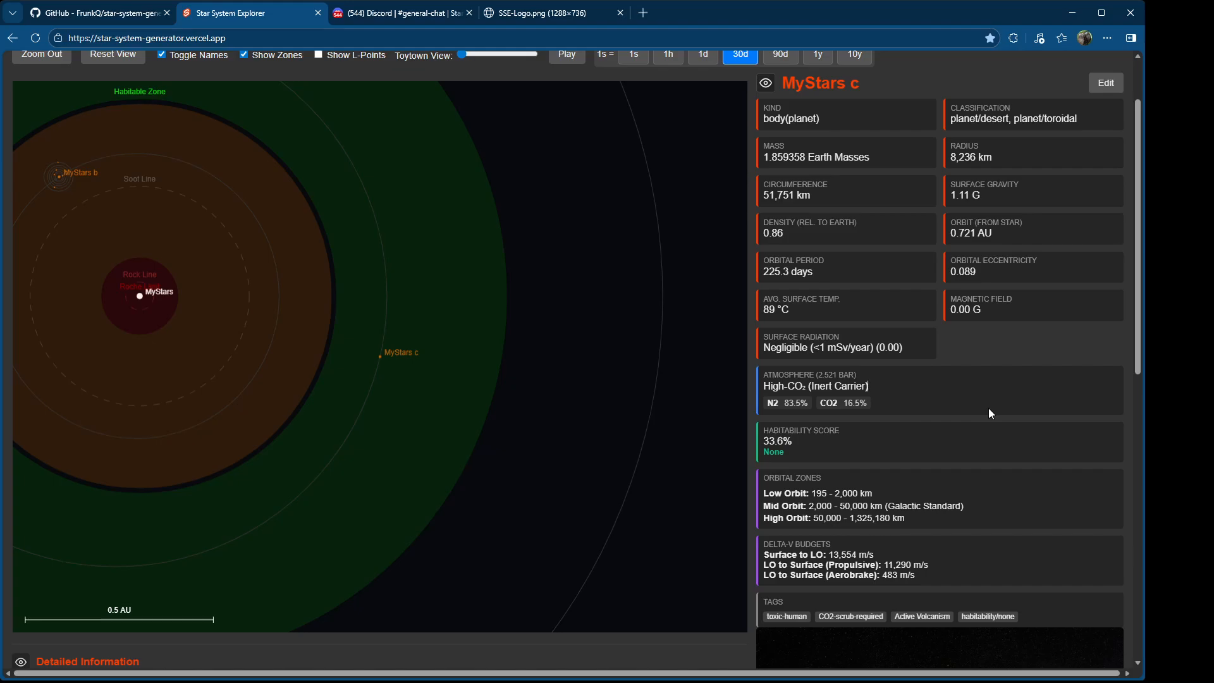
pyautogui.scroll(-6, 990, 413)
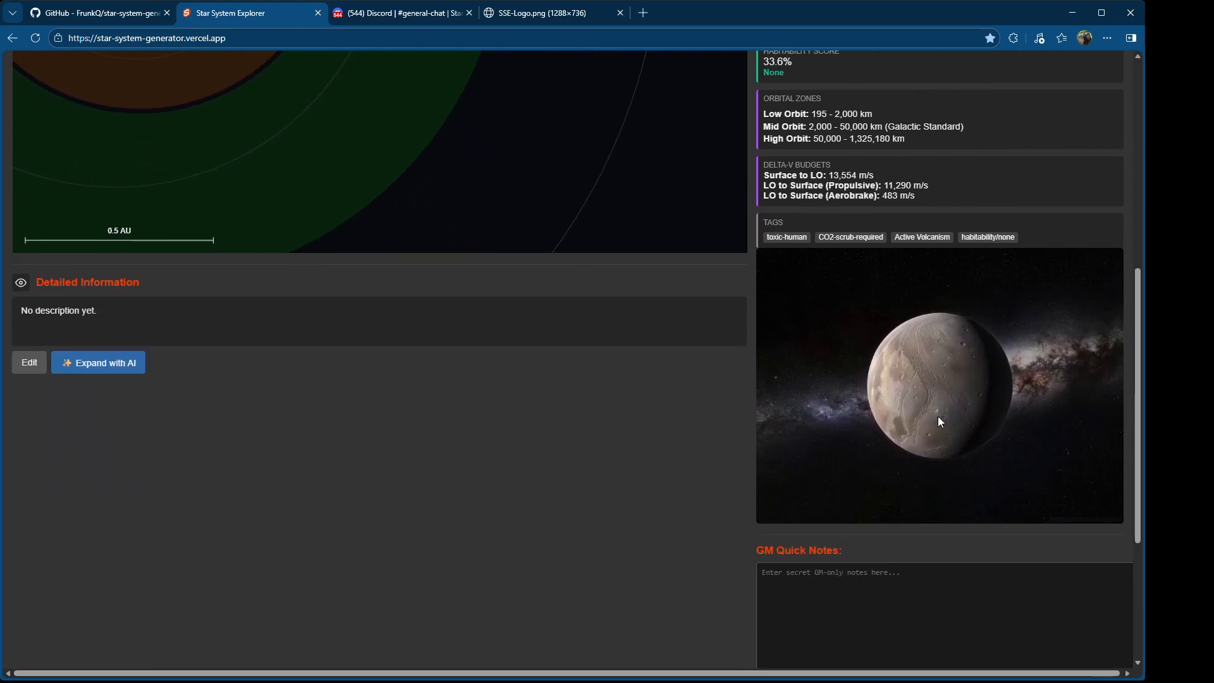
pyautogui.scroll(-2, 938, 411)
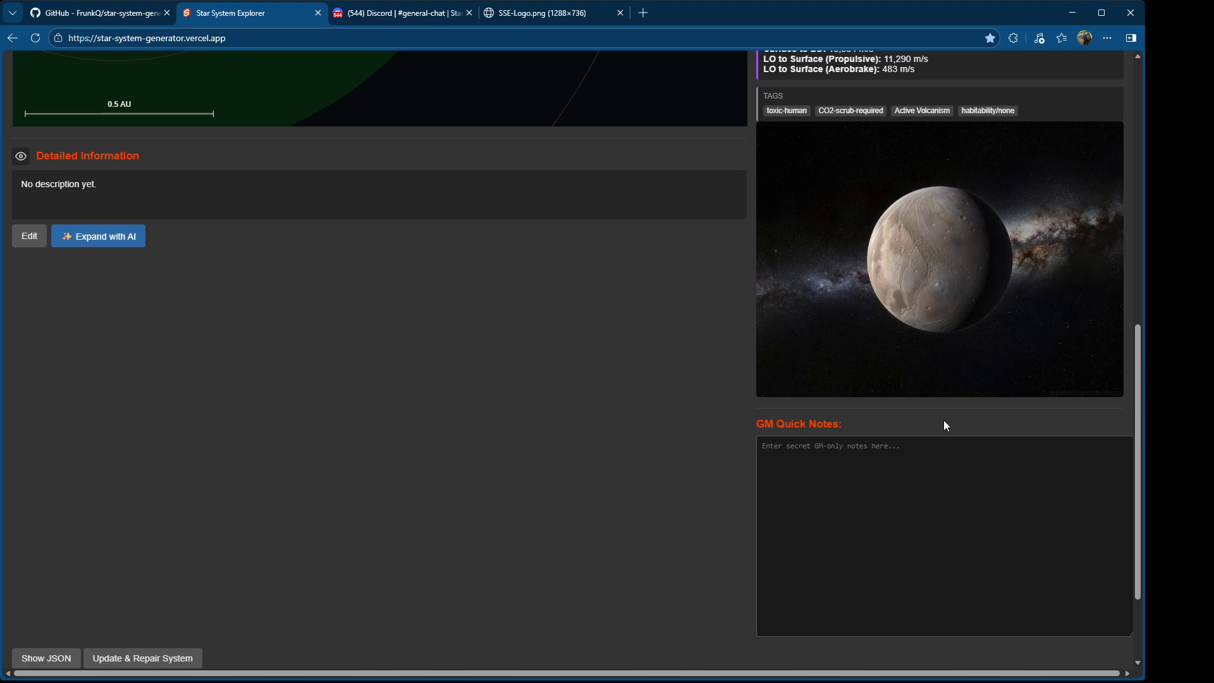
pyautogui.click(886, 483)
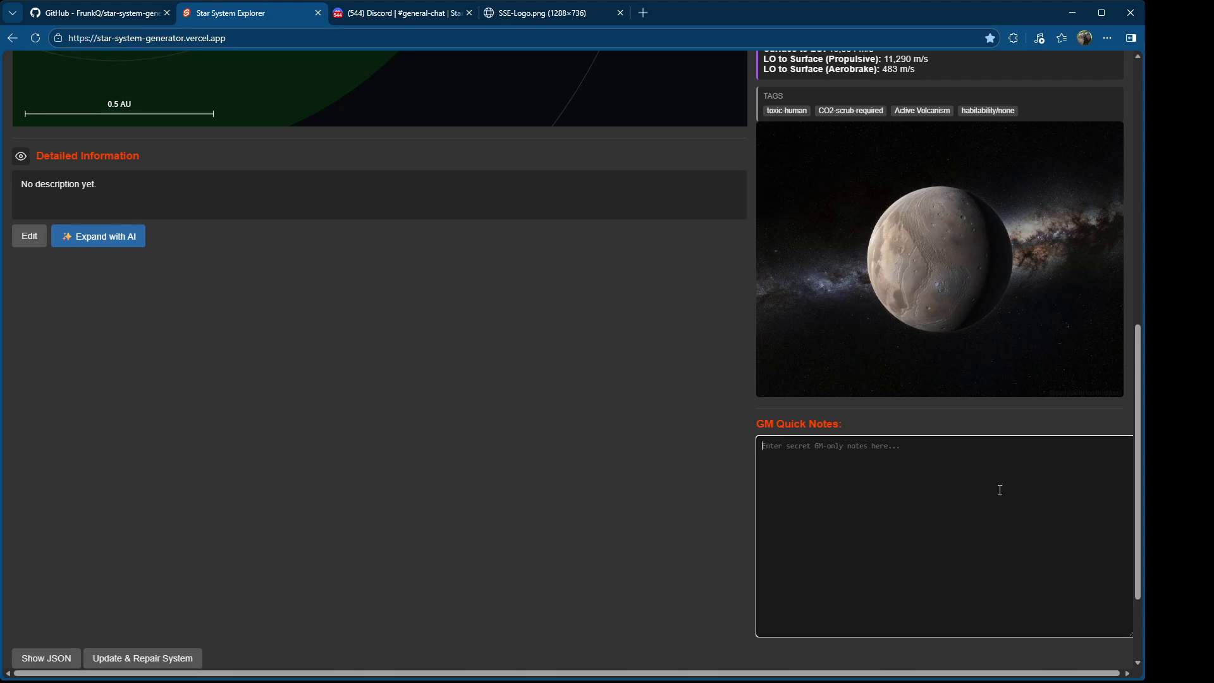
pyautogui.click(124, 201)
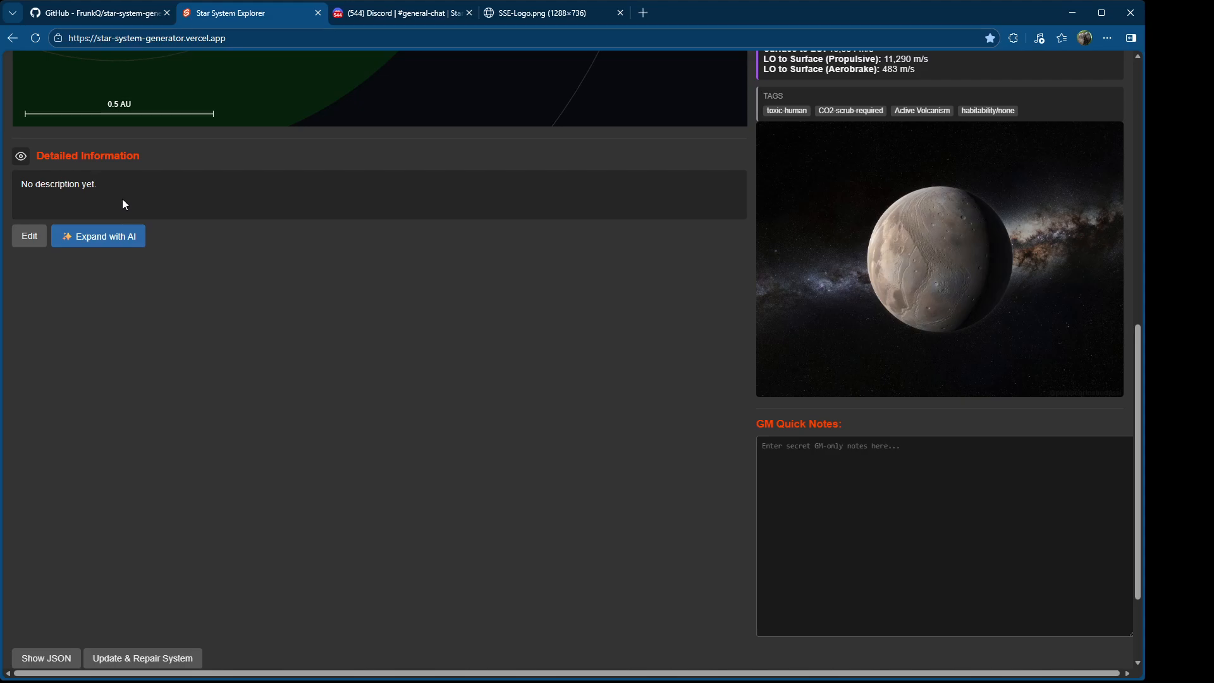
# Step: Open MyStars c for editing, view its orbit settings and return to its basic settings
pyautogui.scroll(3, 713, 492)
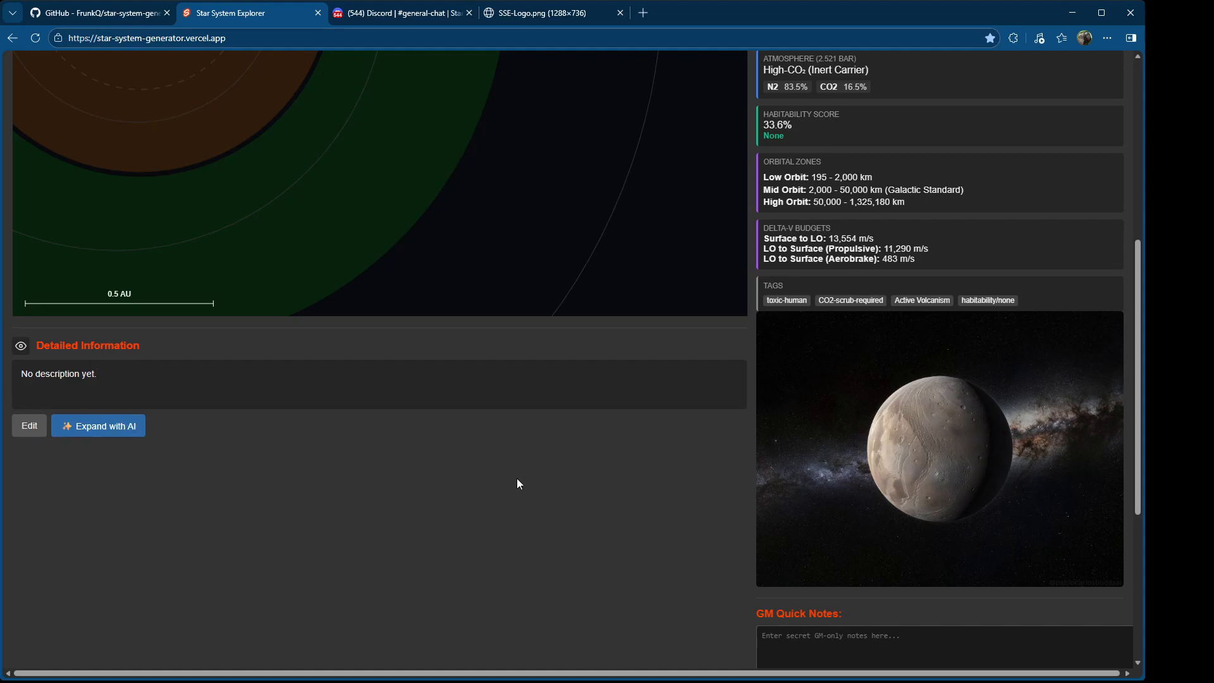
pyautogui.scroll(6, 597, 491)
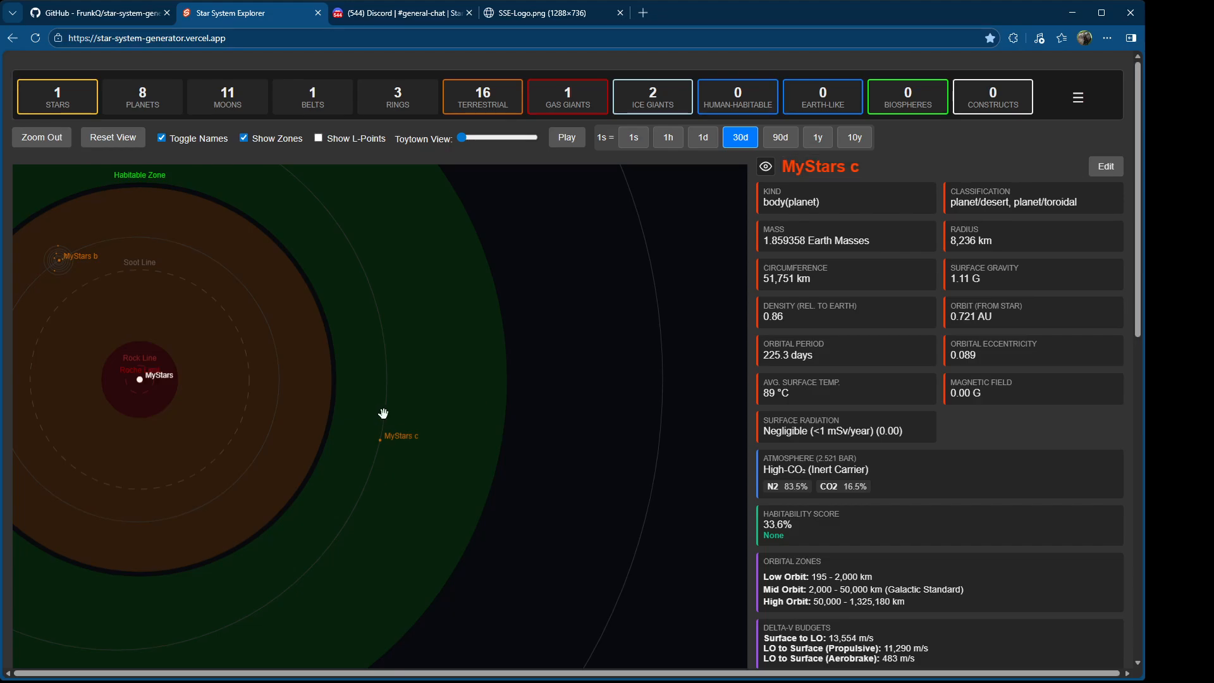
pyautogui.click(1105, 168)
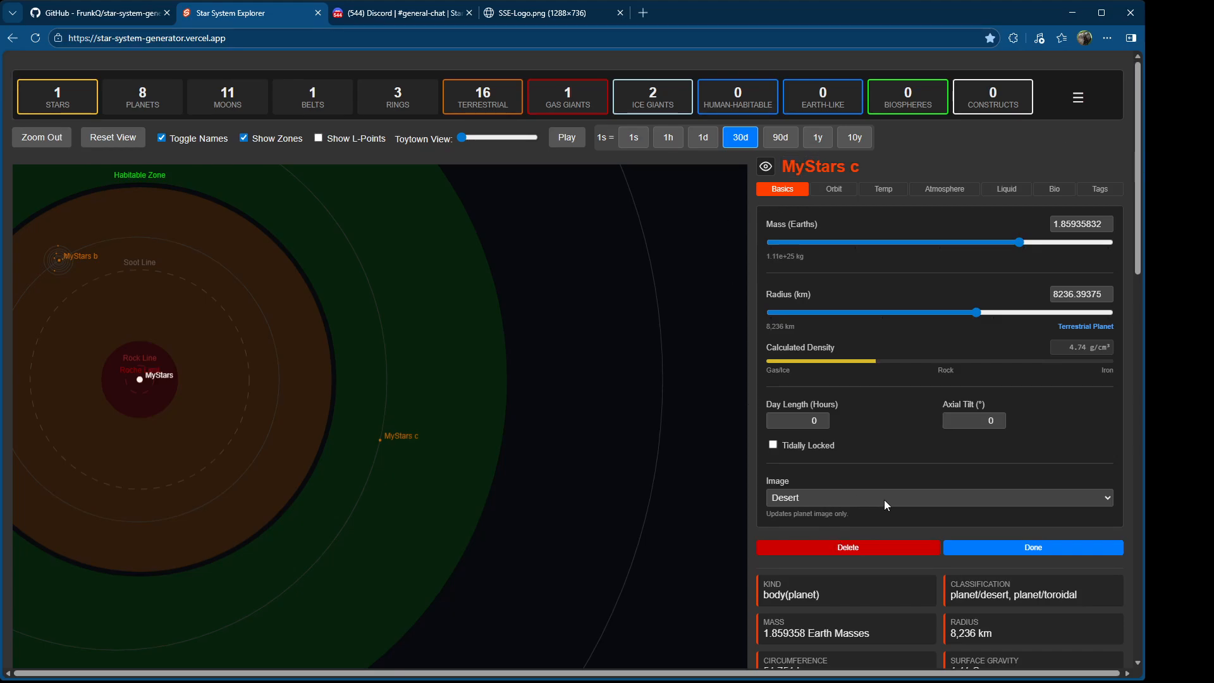
pyautogui.click(841, 189)
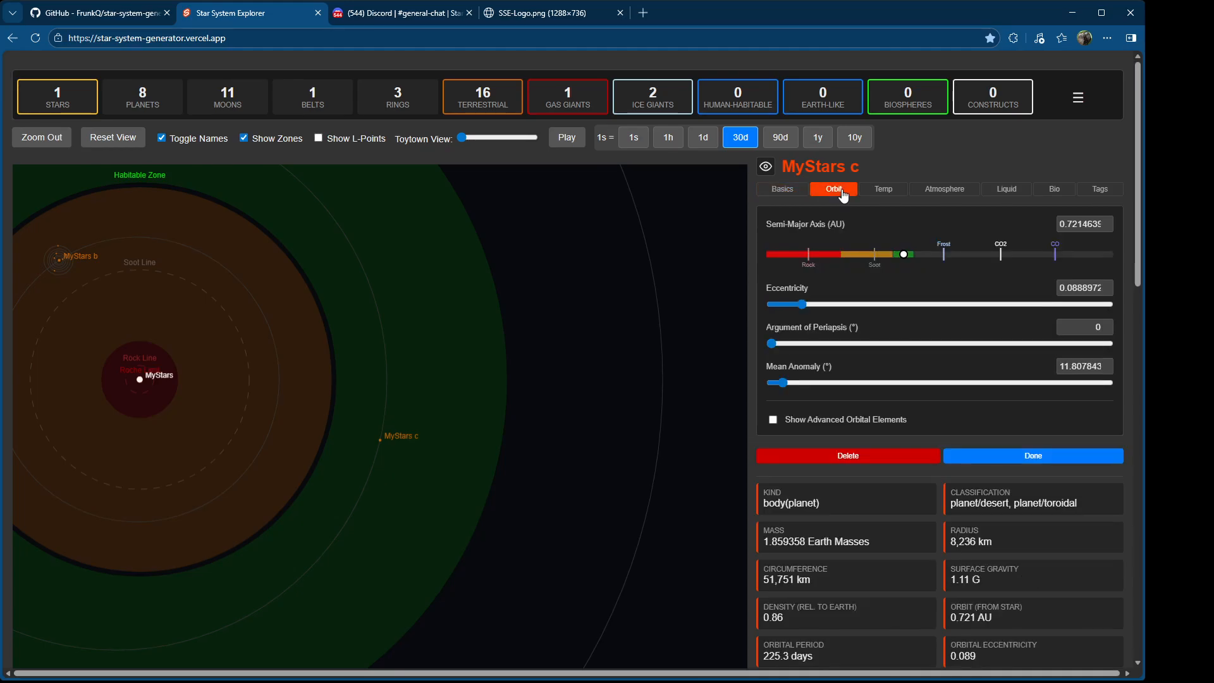
pyautogui.click(784, 189)
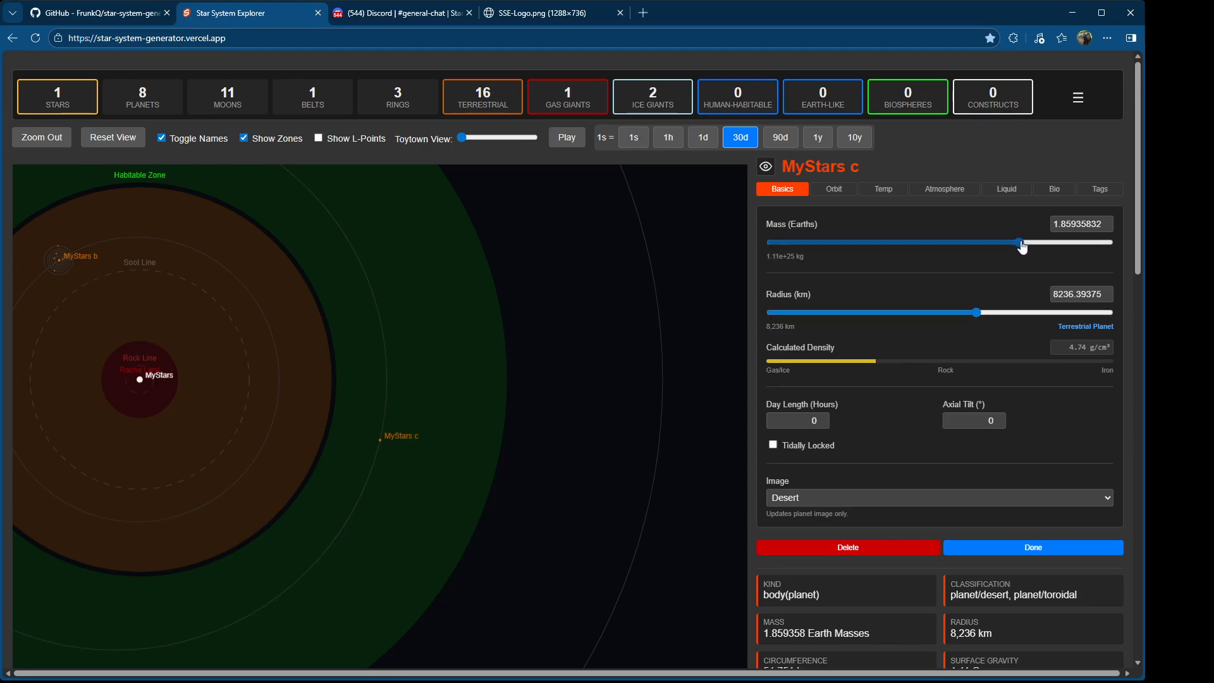
# Step: Try MyStars c at radii of 7,560 and 1,481 km, then at 525.1 Earth masses with radii of 93,416 and 10,029 km
pyautogui.click(981, 312)
pyautogui.moveTo(982, 314); pyautogui.dragTo(975, 316)
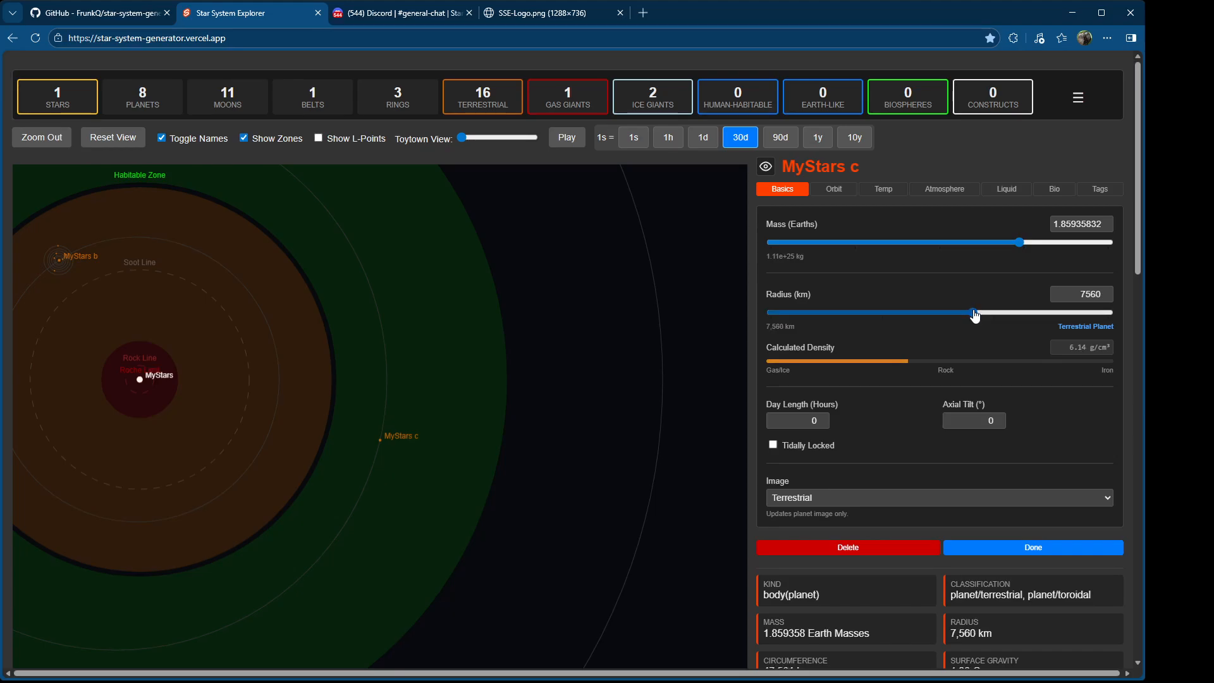
pyautogui.moveTo(975, 315); pyautogui.dragTo(898, 317)
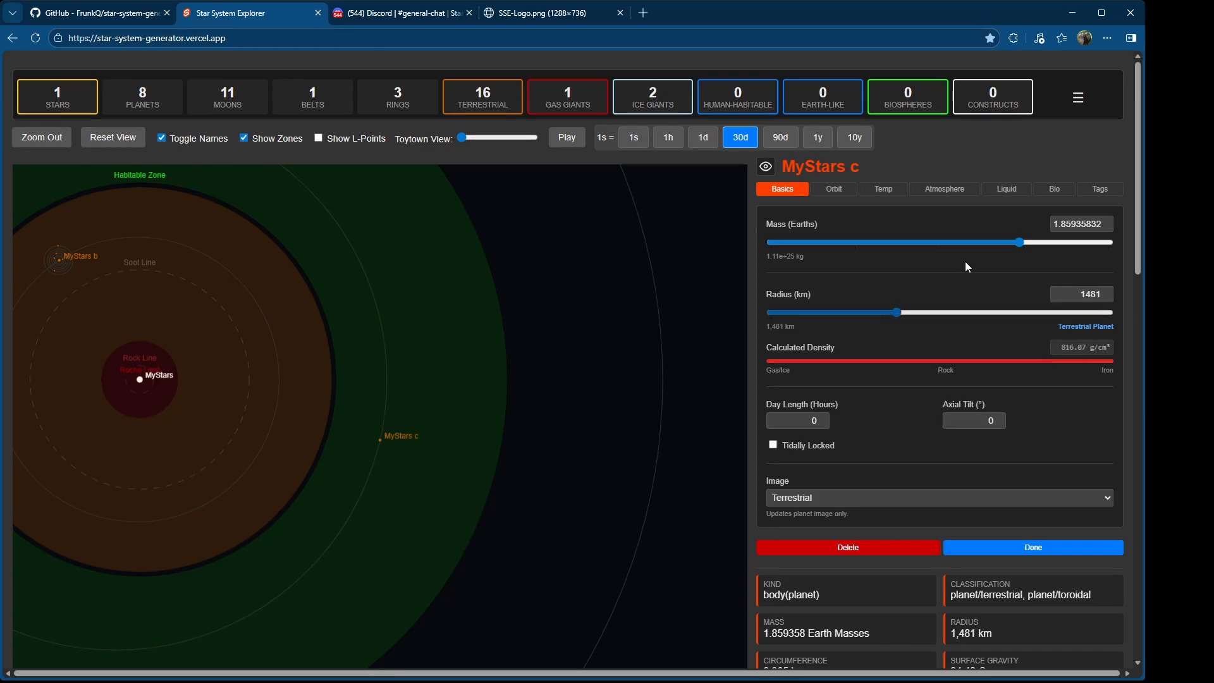
pyautogui.moveTo(1023, 245); pyautogui.dragTo(1084, 246)
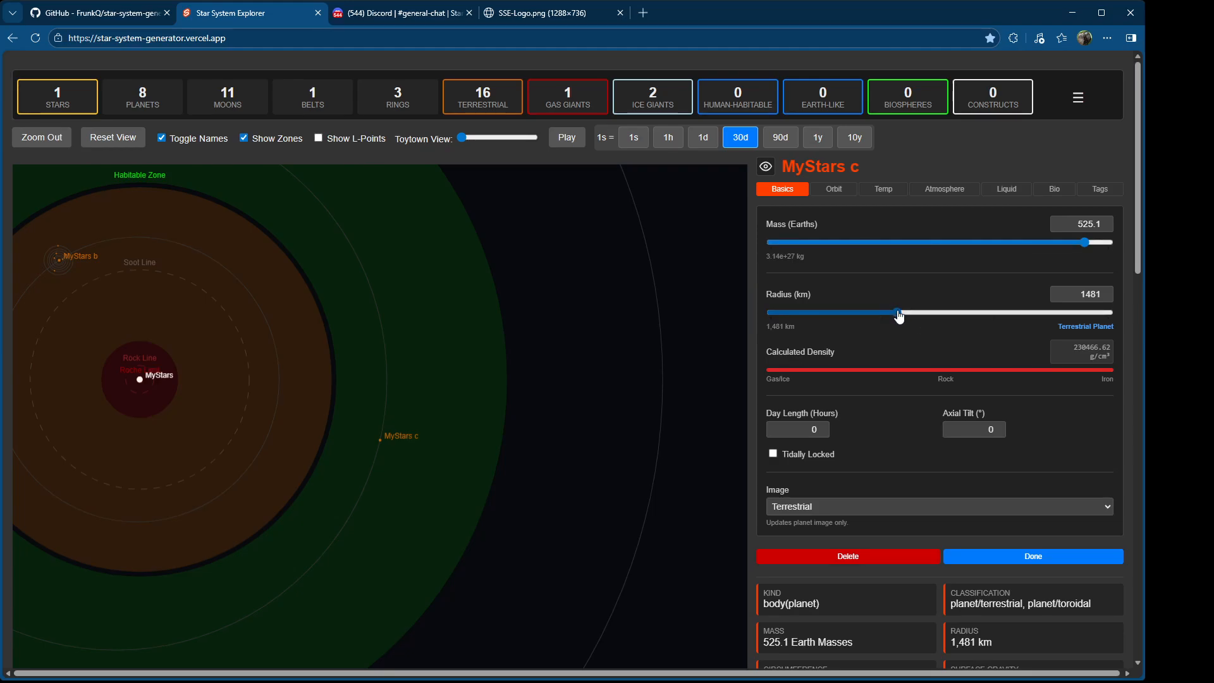
pyautogui.moveTo(897, 313); pyautogui.dragTo(1091, 312)
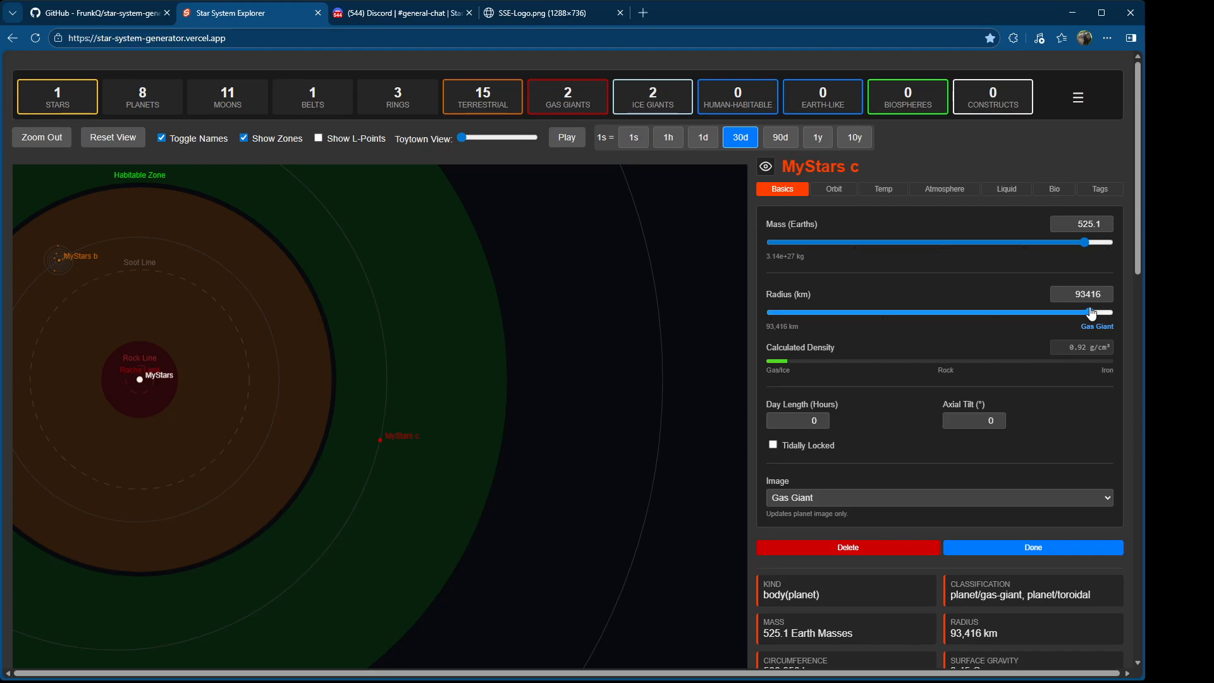
pyautogui.moveTo(1091, 312); pyautogui.dragTo(1007, 318)
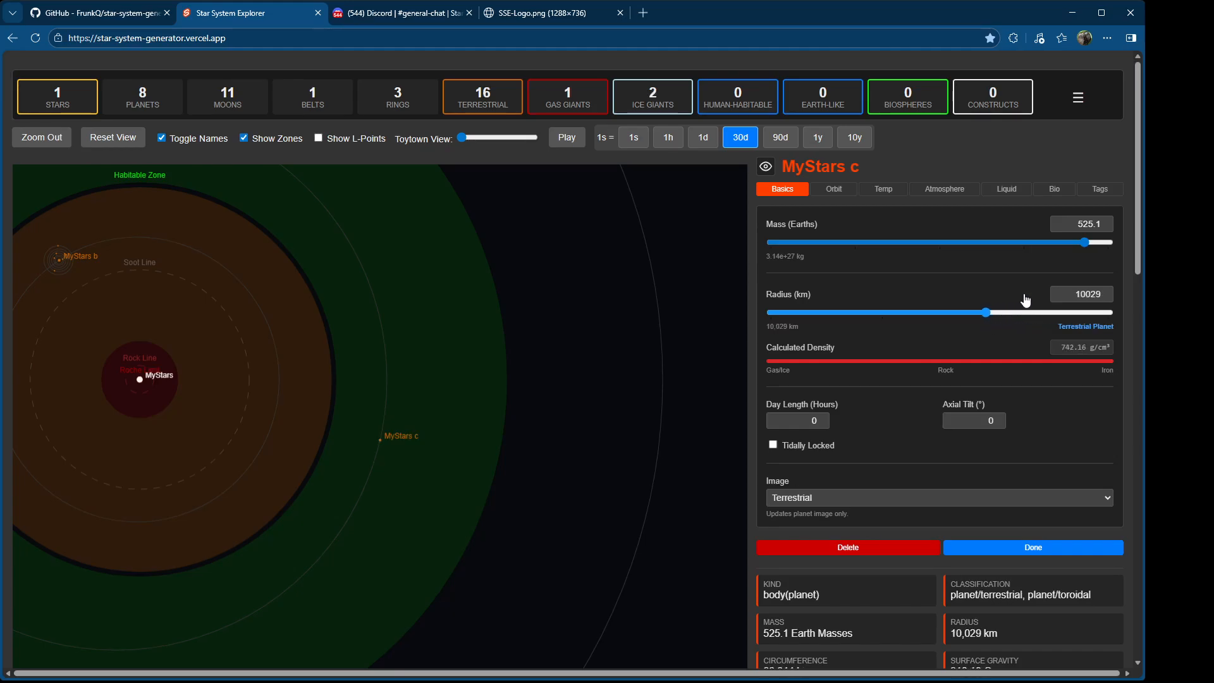
# Step: Set MyStars c's mass to about 0.989 Earths and its radius to about 5,699 km
pyautogui.click(1005, 243)
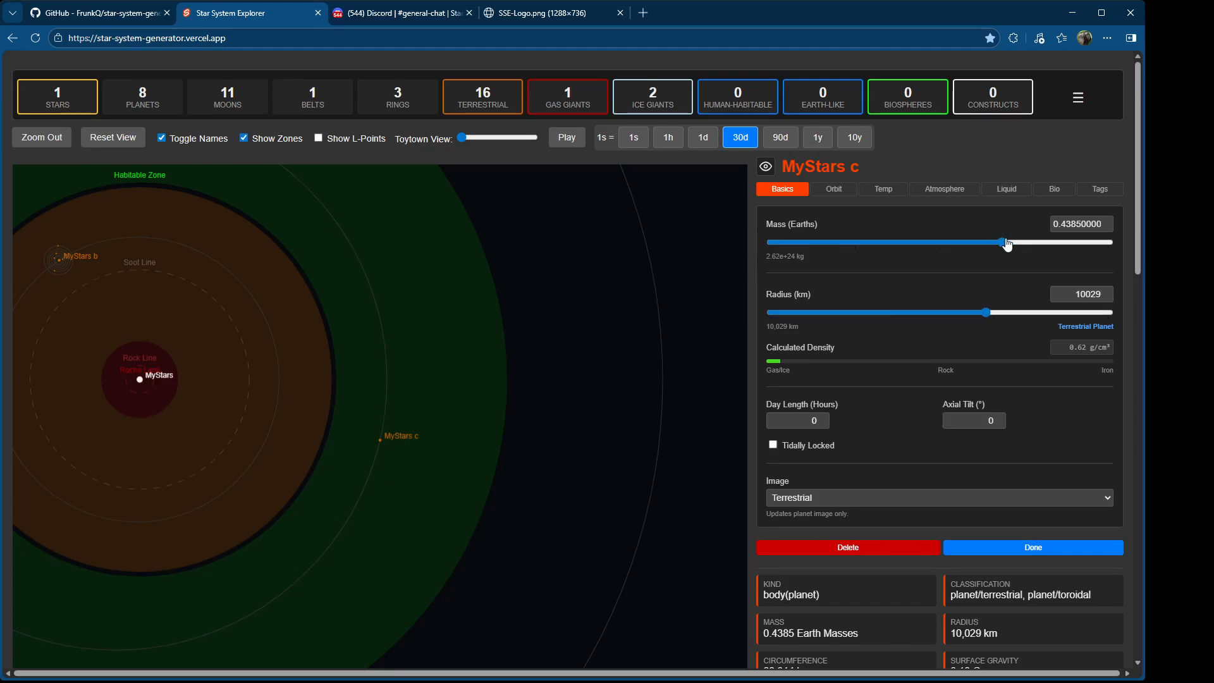
pyautogui.moveTo(1007, 245)
pyautogui.mouseDown()
pyautogui.moveTo(850, 250)
pyautogui.moveTo(1011, 245)
pyautogui.mouseUp()
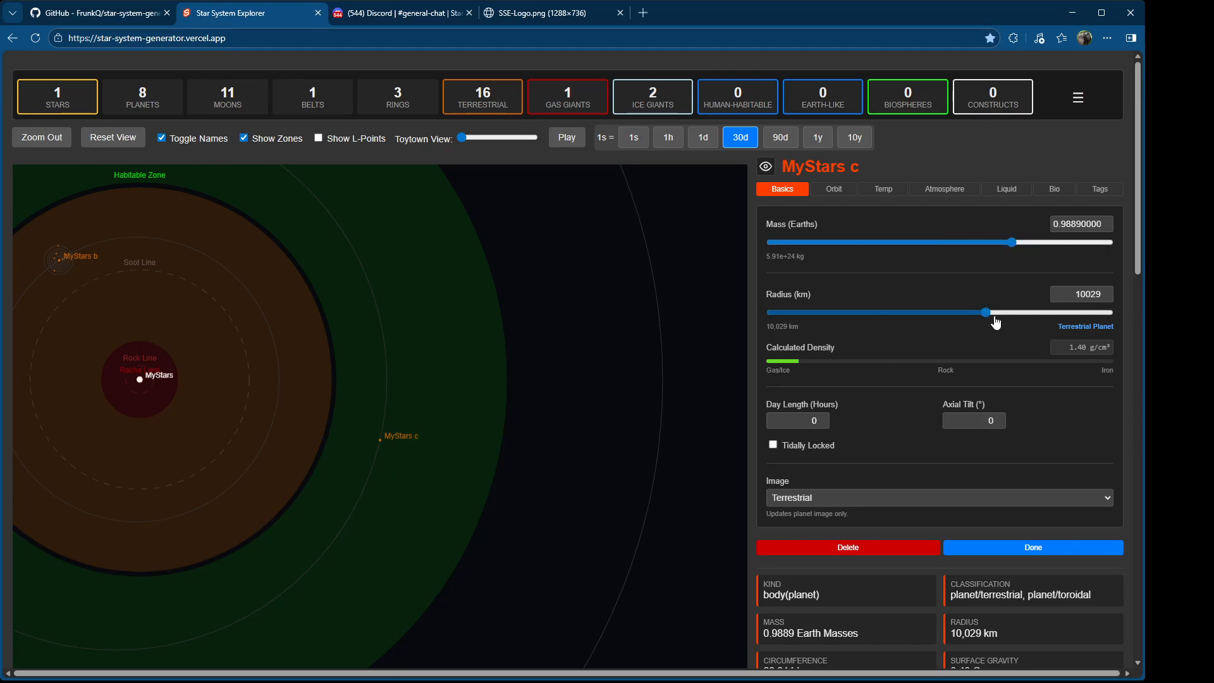
pyautogui.moveTo(986, 314); pyautogui.dragTo(959, 321)
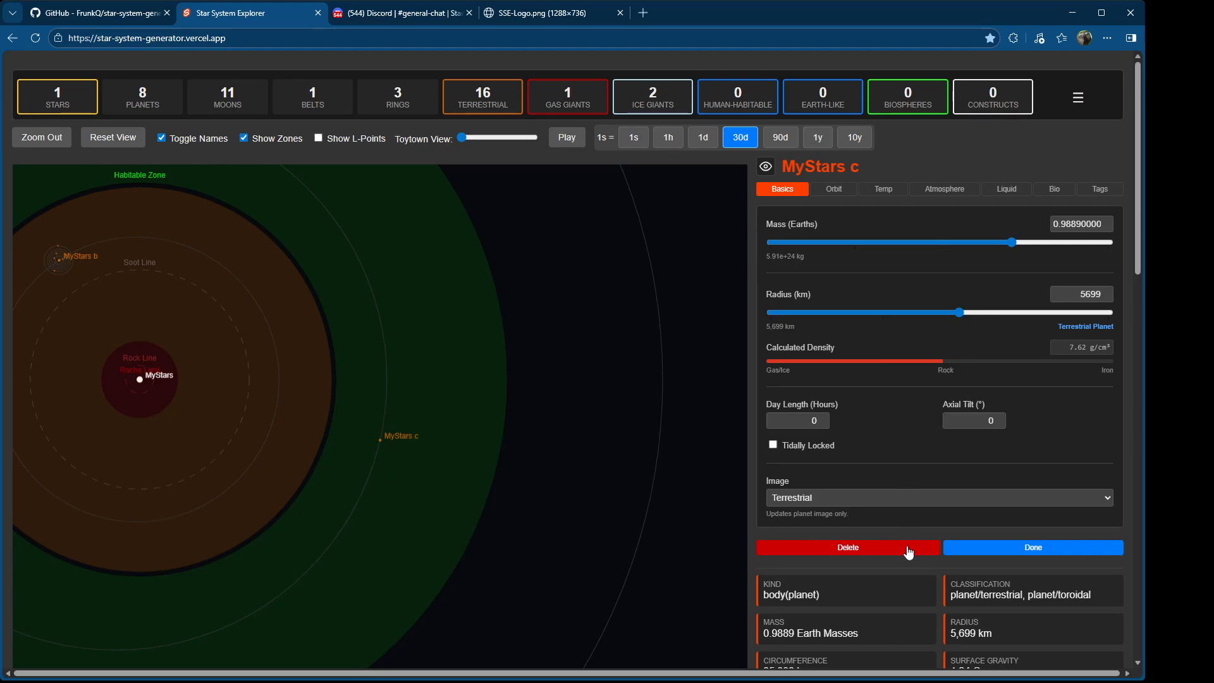
# Step: Set the day length of MyStars c to 30 hours
pyautogui.scroll(-2, 814, 572)
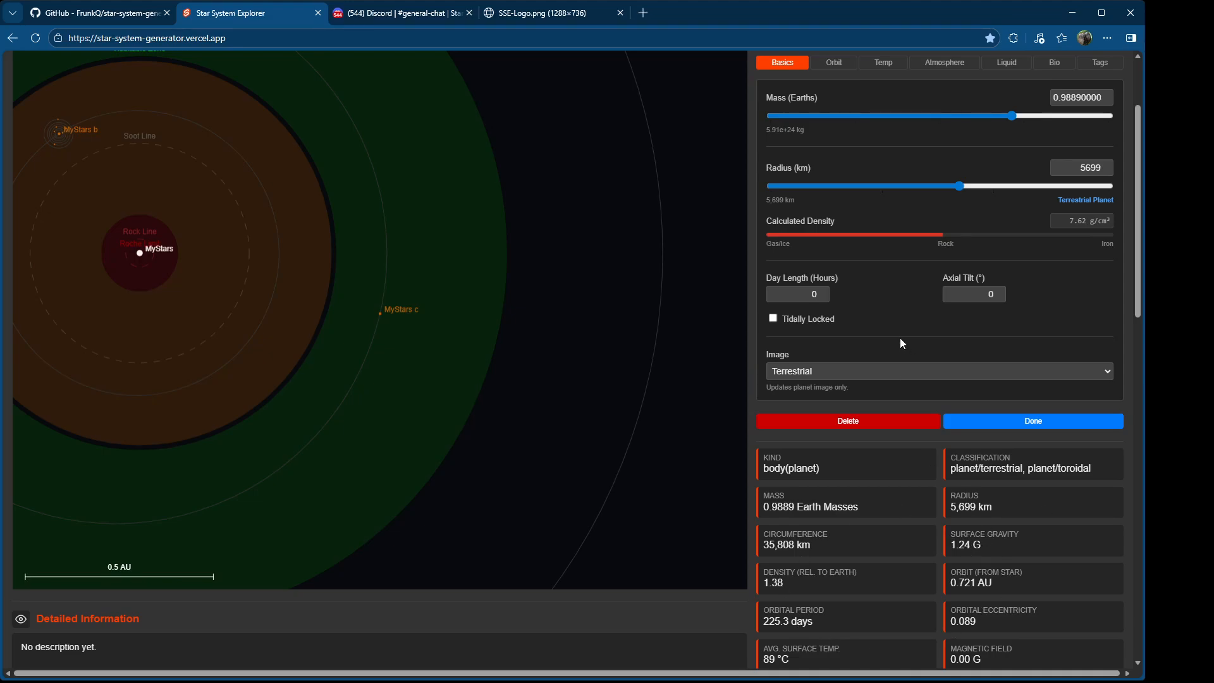
pyautogui.scroll(1, 901, 342)
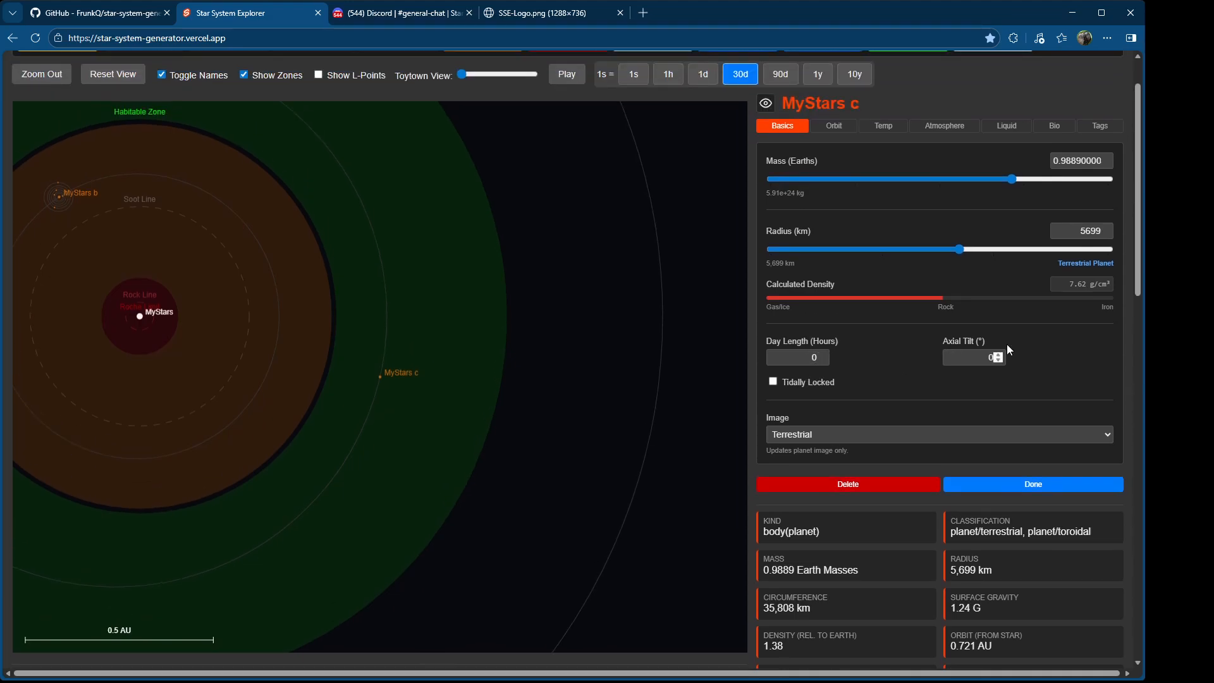
pyautogui.click(811, 356)
pyautogui.write('30')
pyautogui.press('Delete')
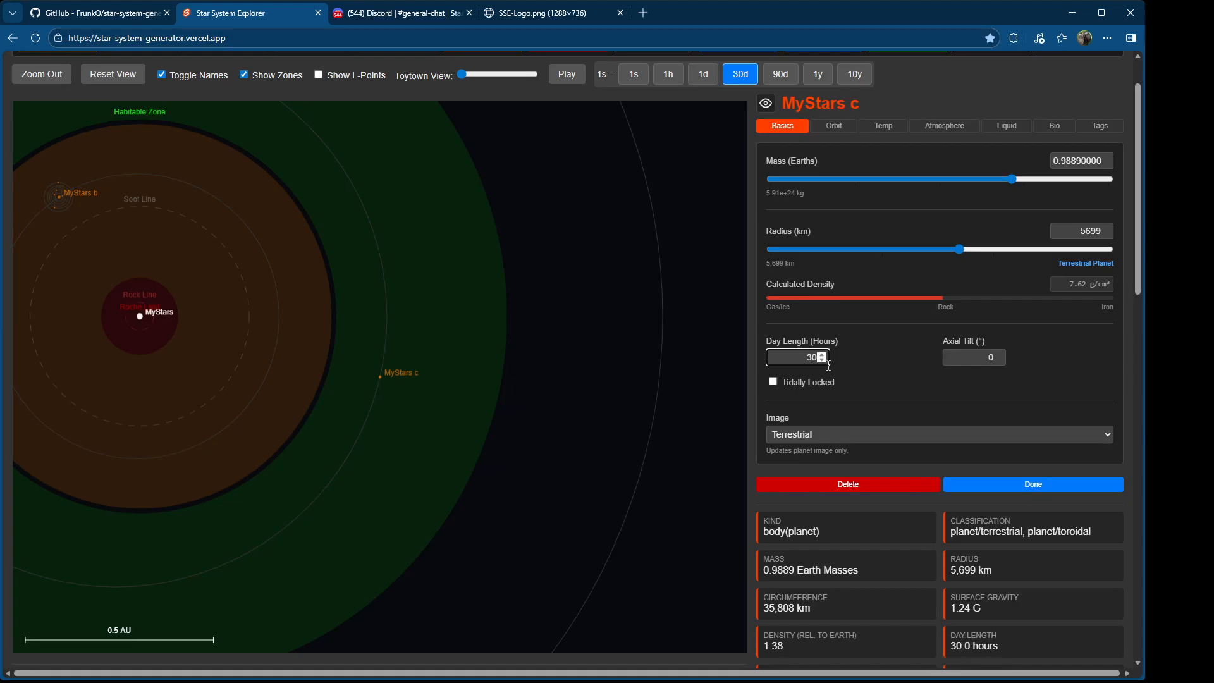
pyautogui.click(867, 360)
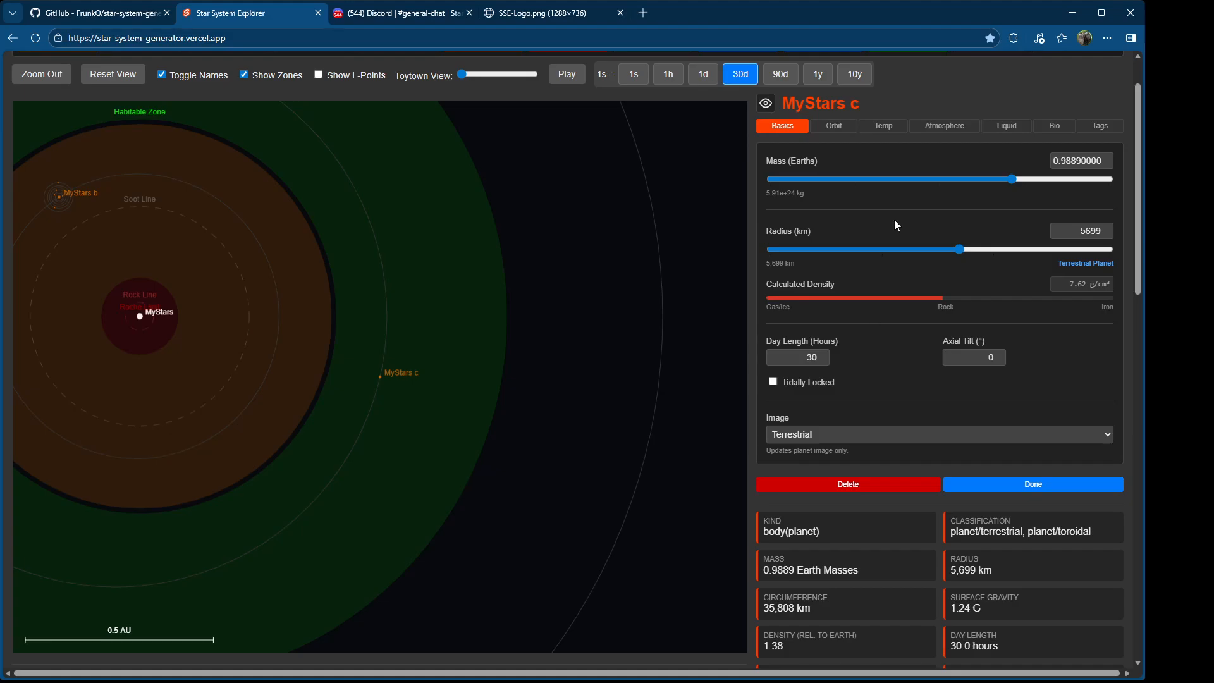
# Step: Try semi-major axes of about 4.35 and 1.16 AU for MyStars c's orbit, and settle on about 0.767 AU
pyautogui.click(836, 126)
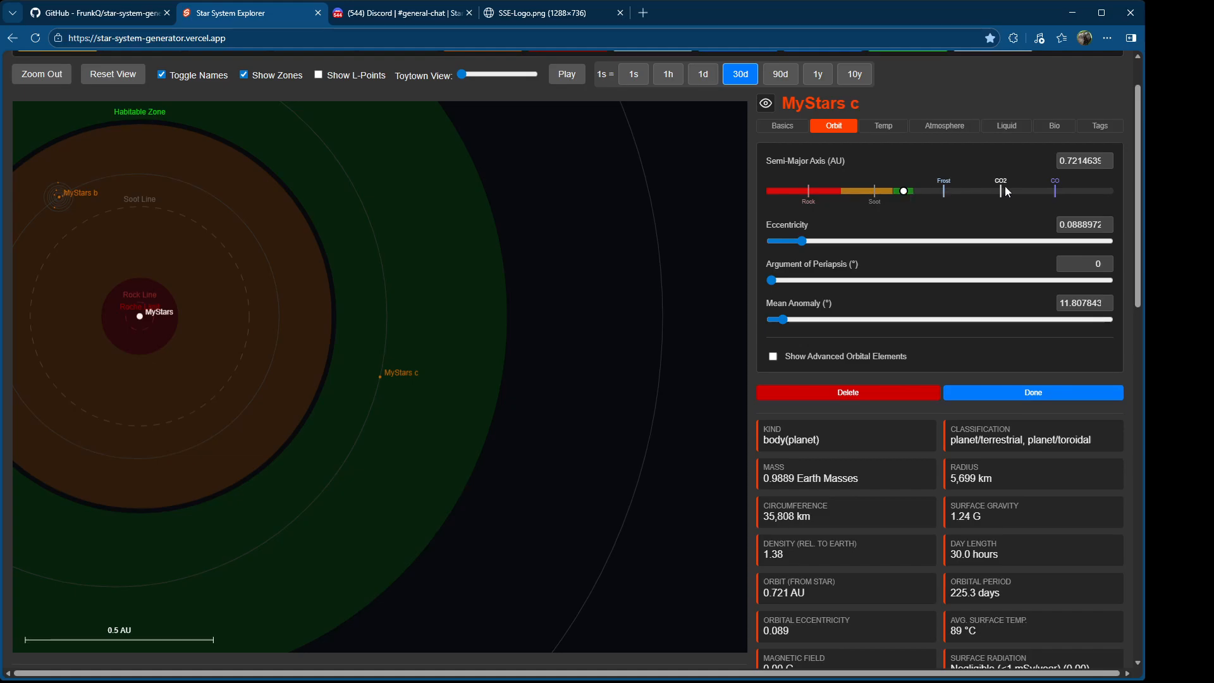
pyautogui.moveTo(905, 190); pyautogui.dragTo(962, 180)
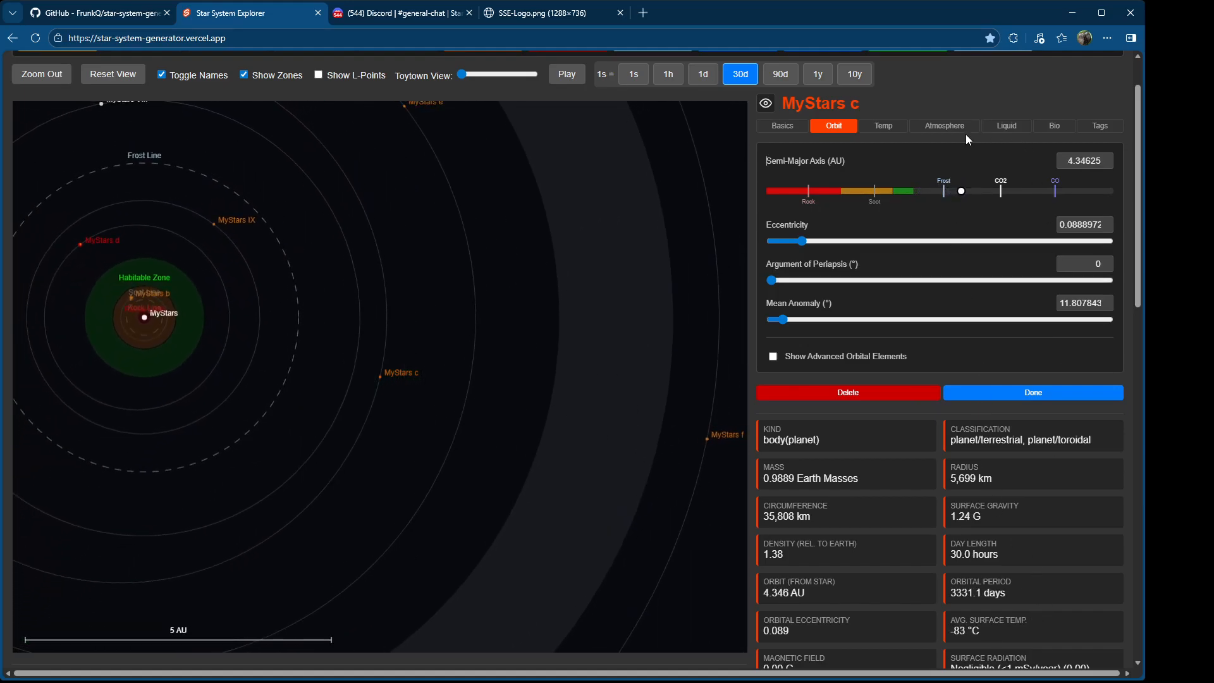
pyautogui.moveTo(964, 191); pyautogui.dragTo(920, 180)
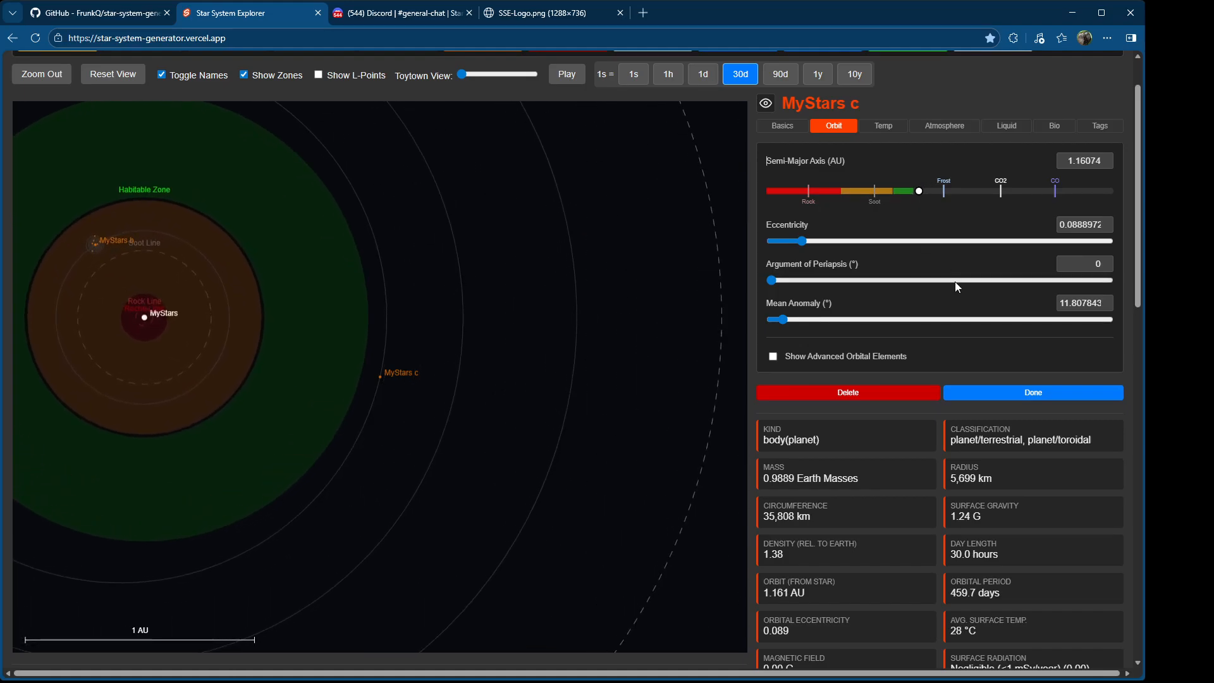
pyautogui.scroll(-1, 955, 282)
pyautogui.scroll(-1, 955, 277)
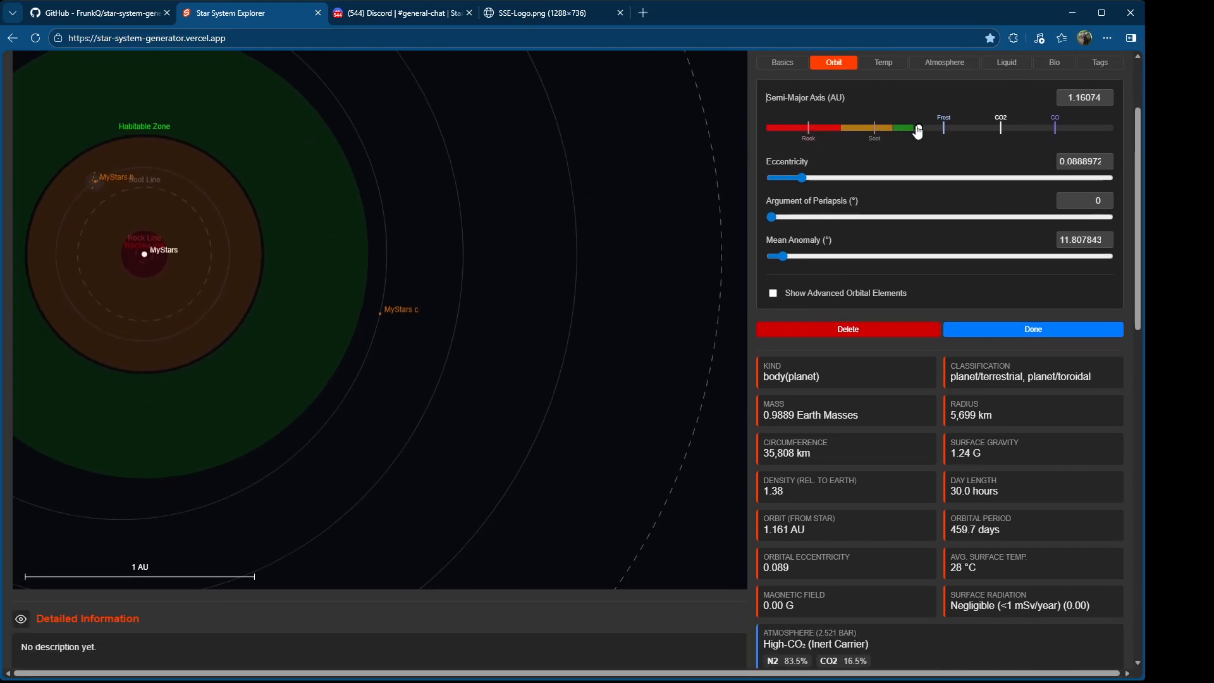
pyautogui.moveTo(918, 131)
pyautogui.mouseDown()
pyautogui.moveTo(802, 135)
pyautogui.moveTo(909, 130)
pyautogui.mouseUp()
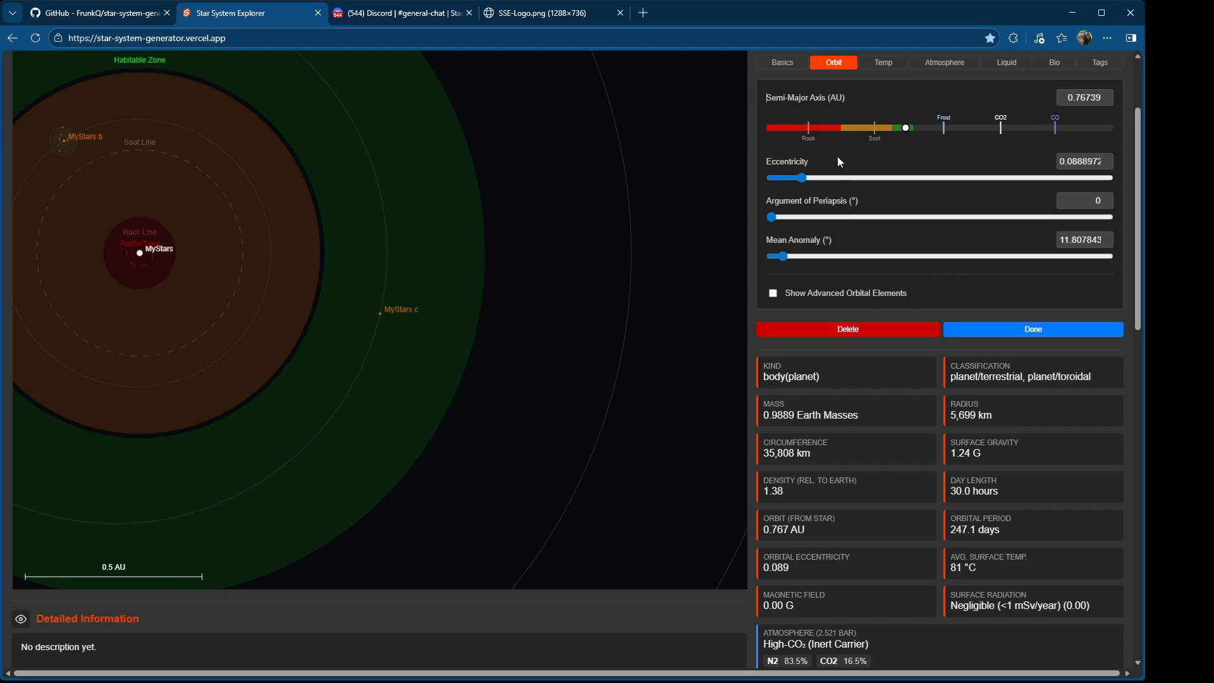
# Step: Raise the eccentricity of MyStars c's orbit to 0.201 and on to 0.99, viewing the stretched orbit
pyautogui.moveTo(802, 177); pyautogui.dragTo(840, 178)
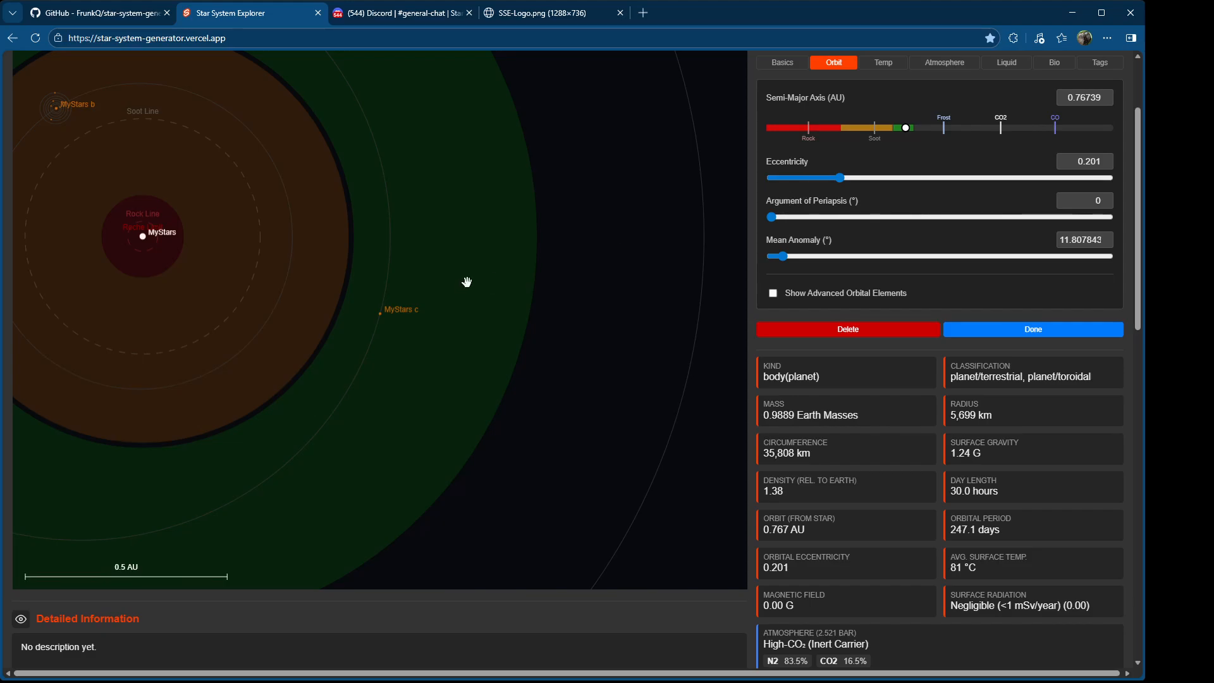
pyautogui.scroll(-5, 467, 282)
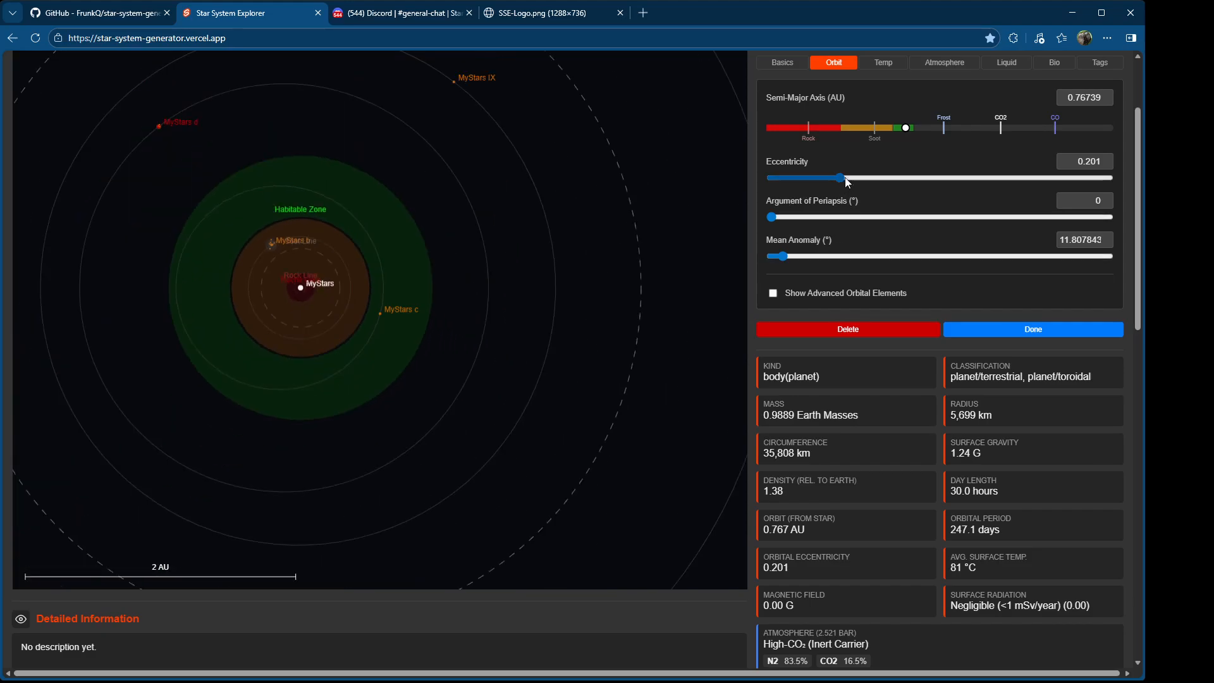
pyautogui.moveTo(841, 178); pyautogui.dragTo(1110, 177)
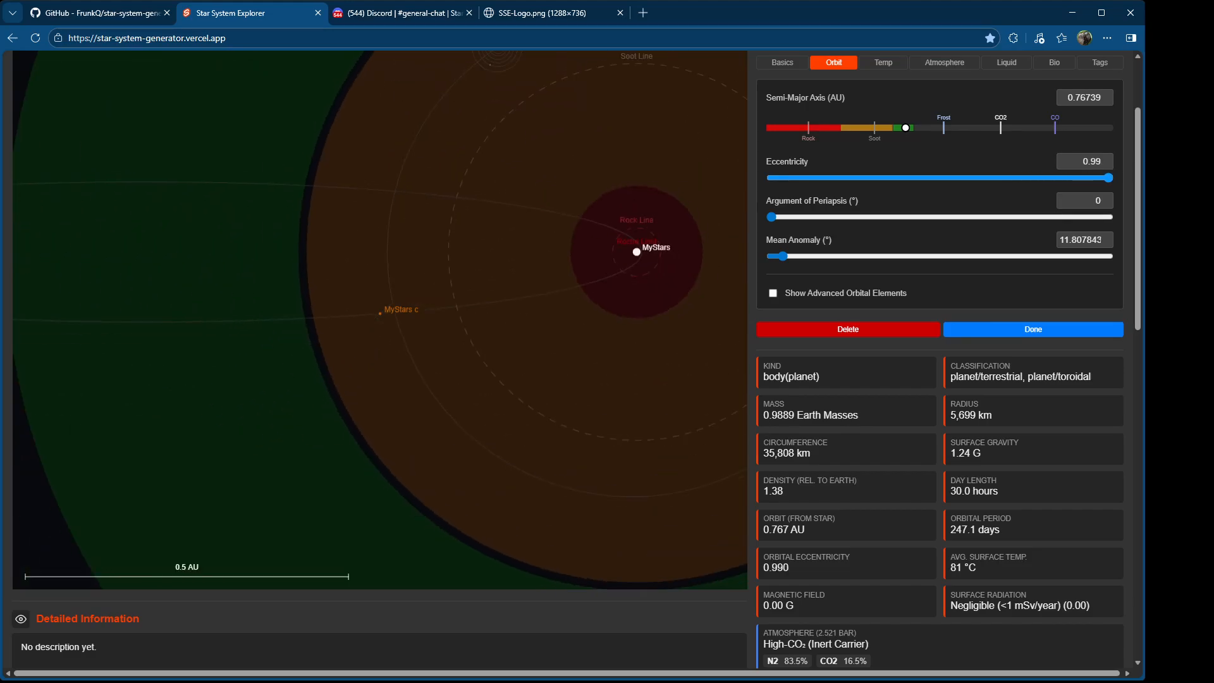
pyautogui.scroll(-3, 535, 295)
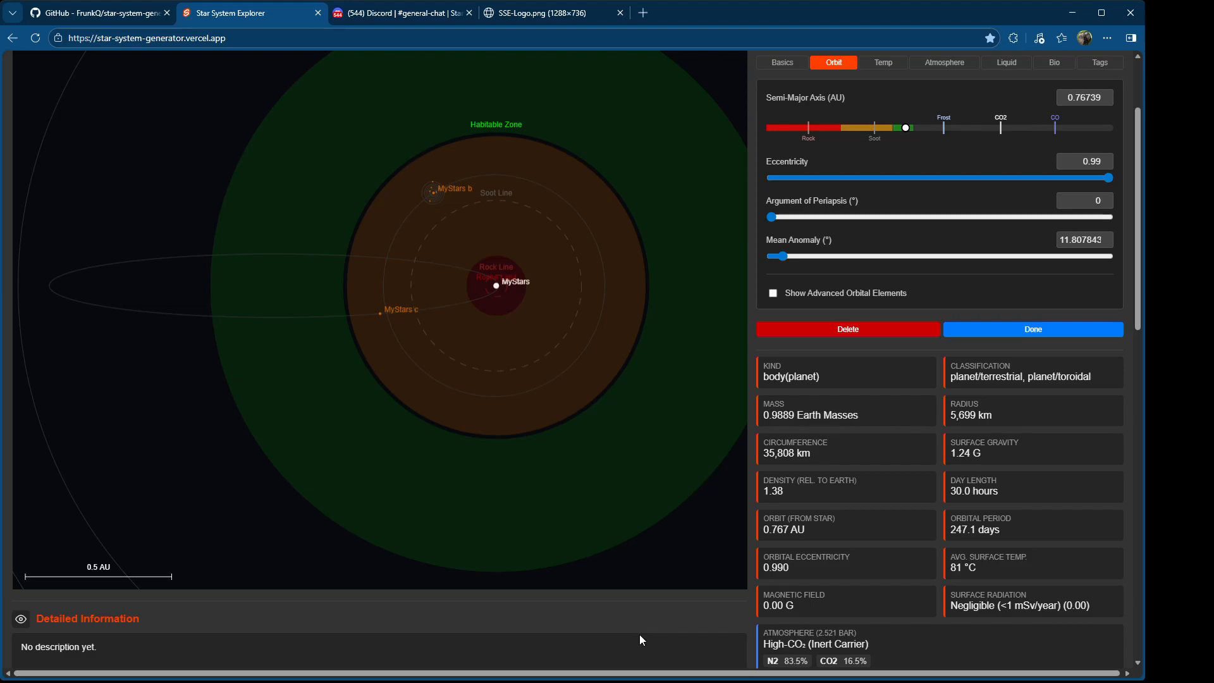
# Step: Play the orbital motion and go out to the MyStars system view to watch the inner planets move
pyautogui.scroll(2, 639, 624)
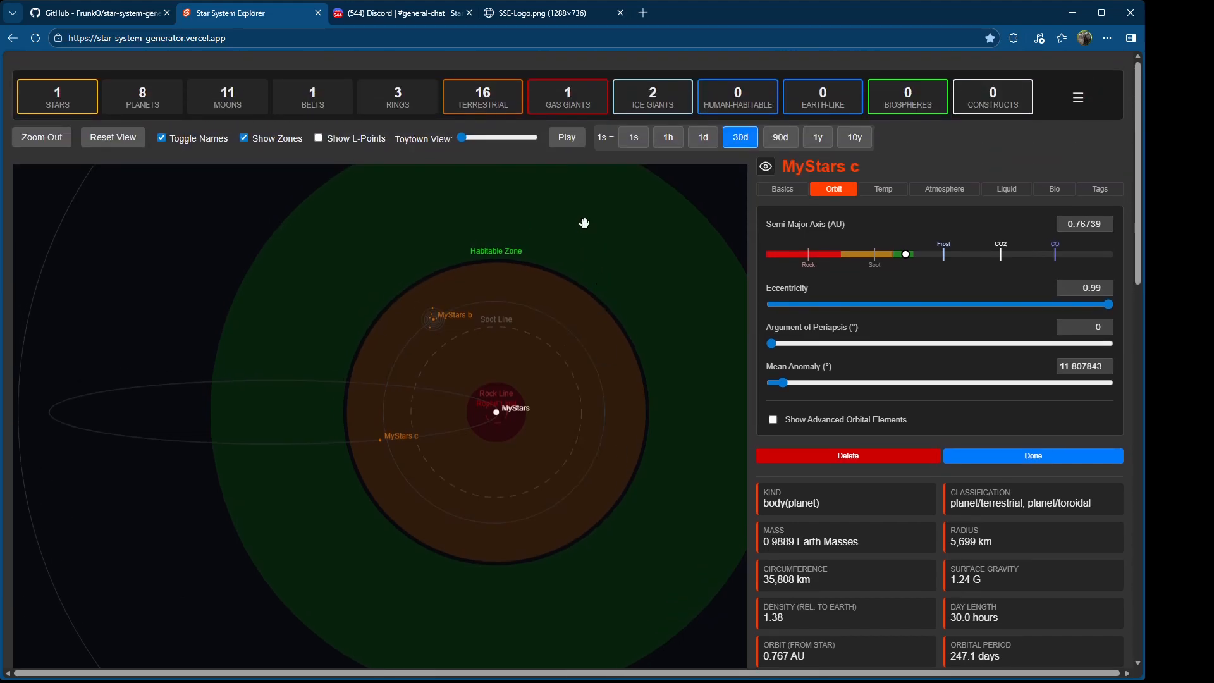
pyautogui.click(563, 139)
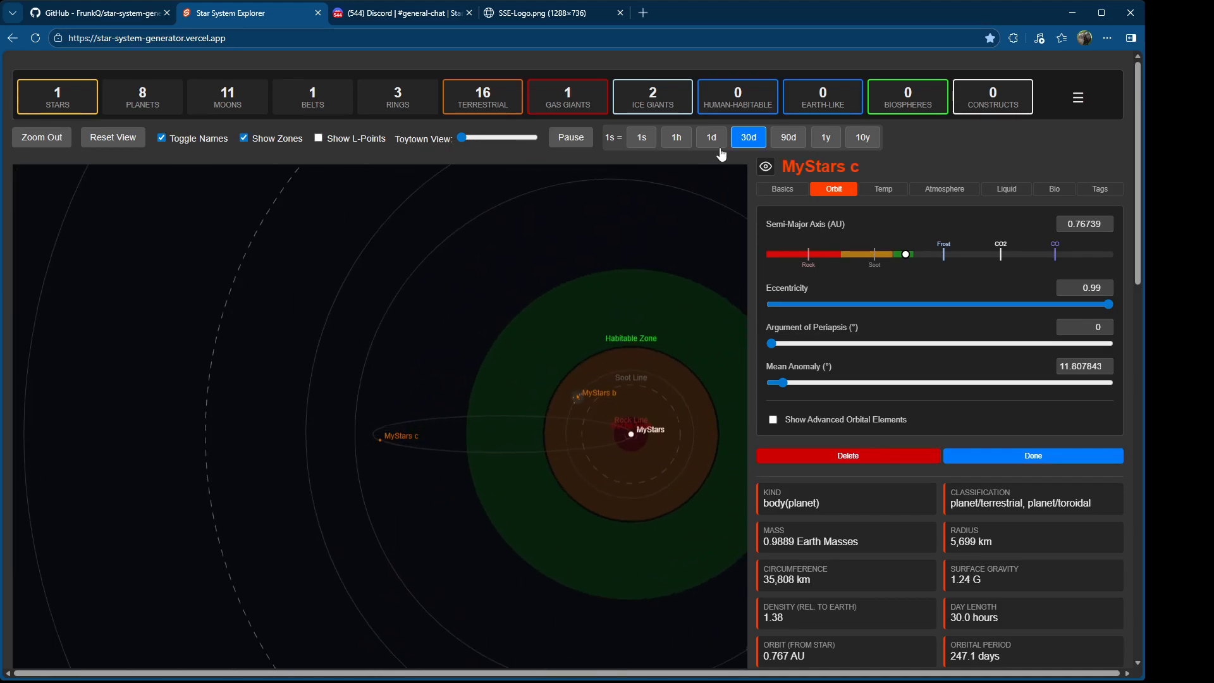
pyautogui.click(44, 139)
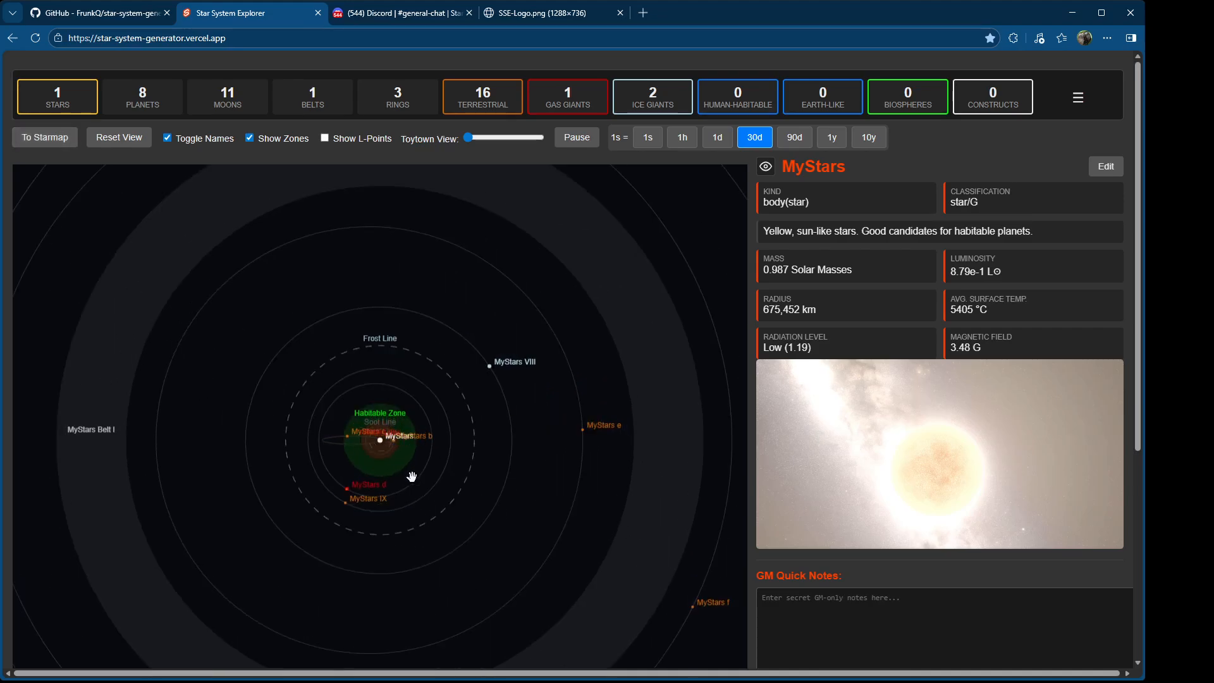
pyautogui.scroll(1, 412, 476)
pyautogui.scroll(1, 419, 492)
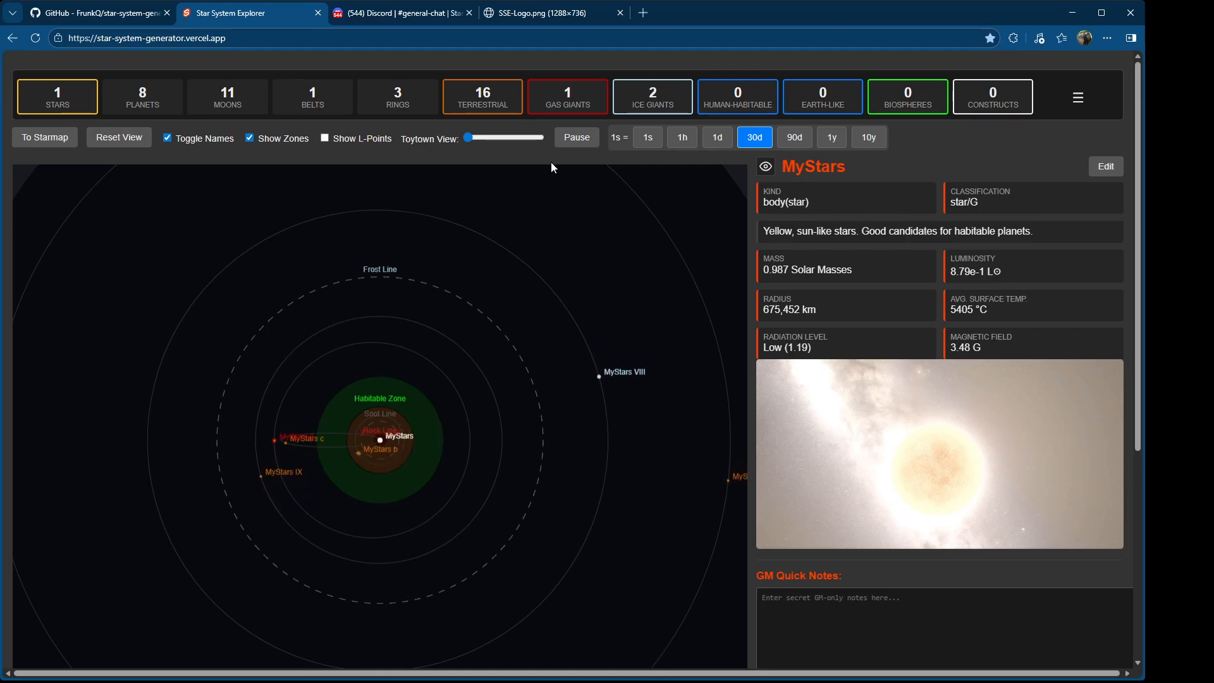
# Step: Try simulation speeds of 1s, 1h and 10y per second, set the speed to 1d and pause the motion
pyautogui.click(650, 140)
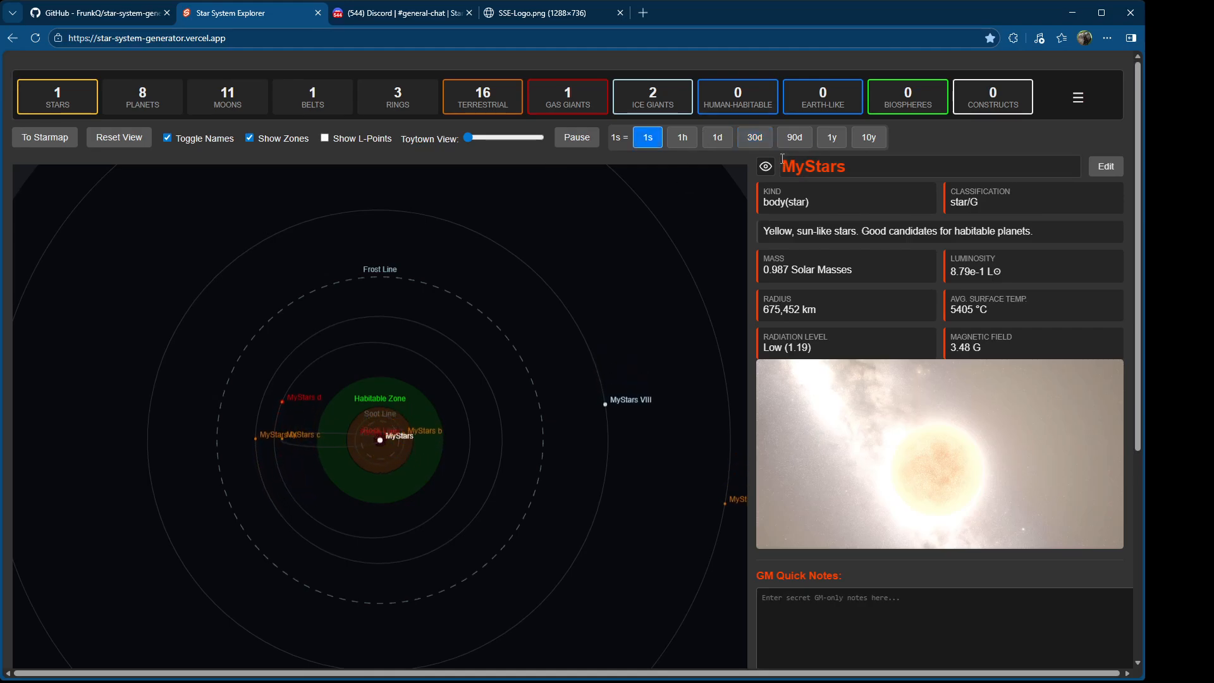
pyautogui.click(683, 139)
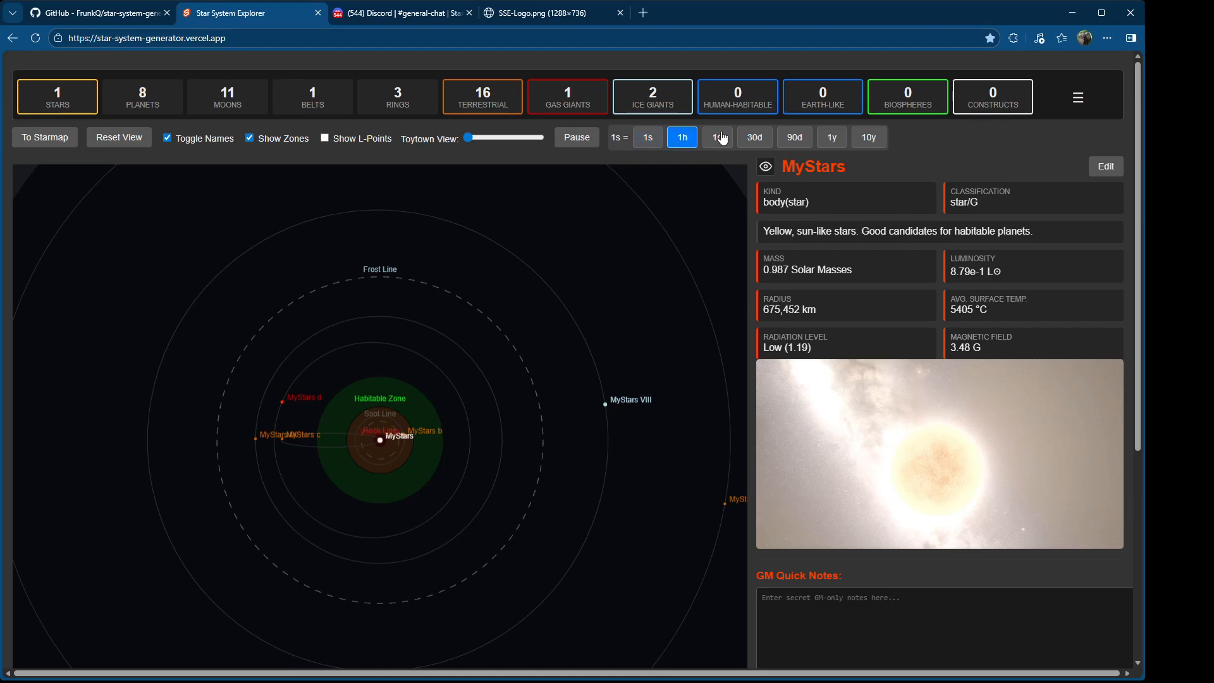
pyautogui.click(720, 138)
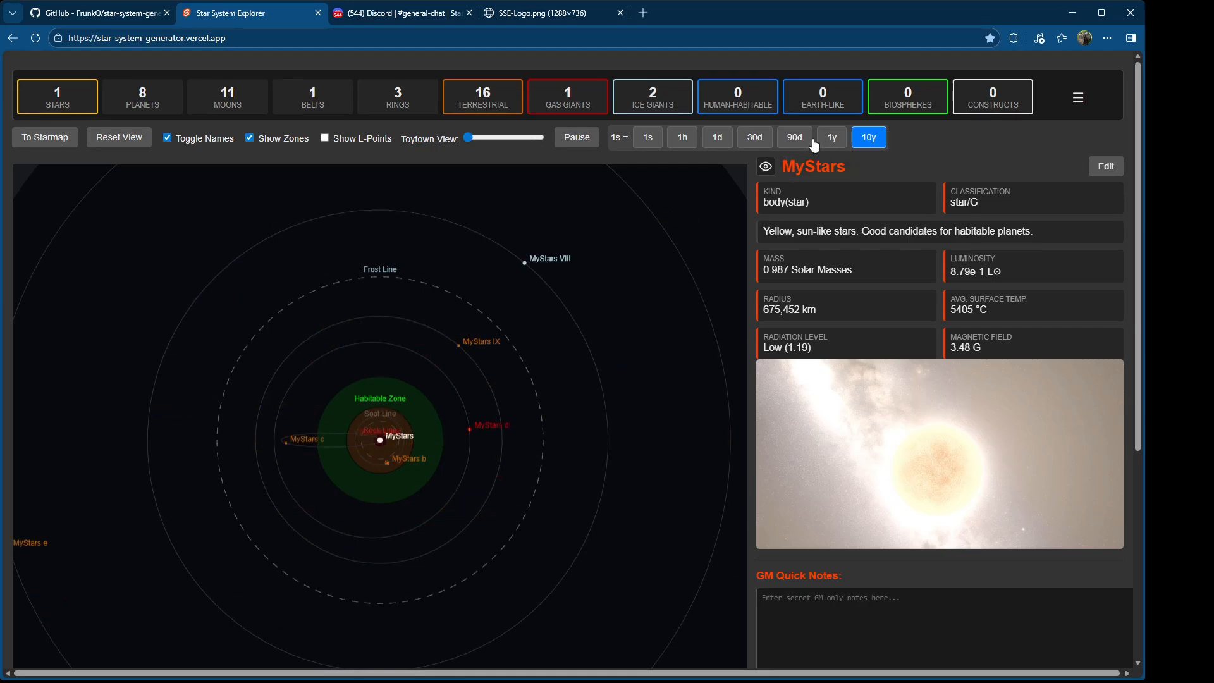
pyautogui.click(718, 138)
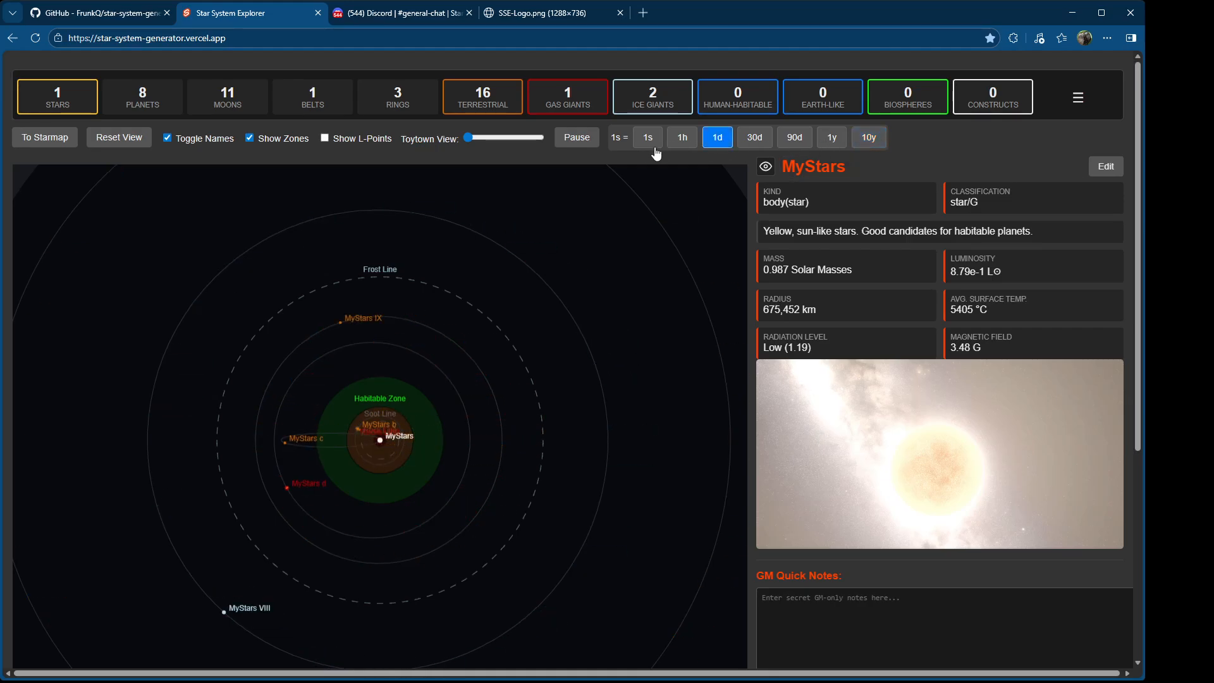
pyautogui.click(576, 138)
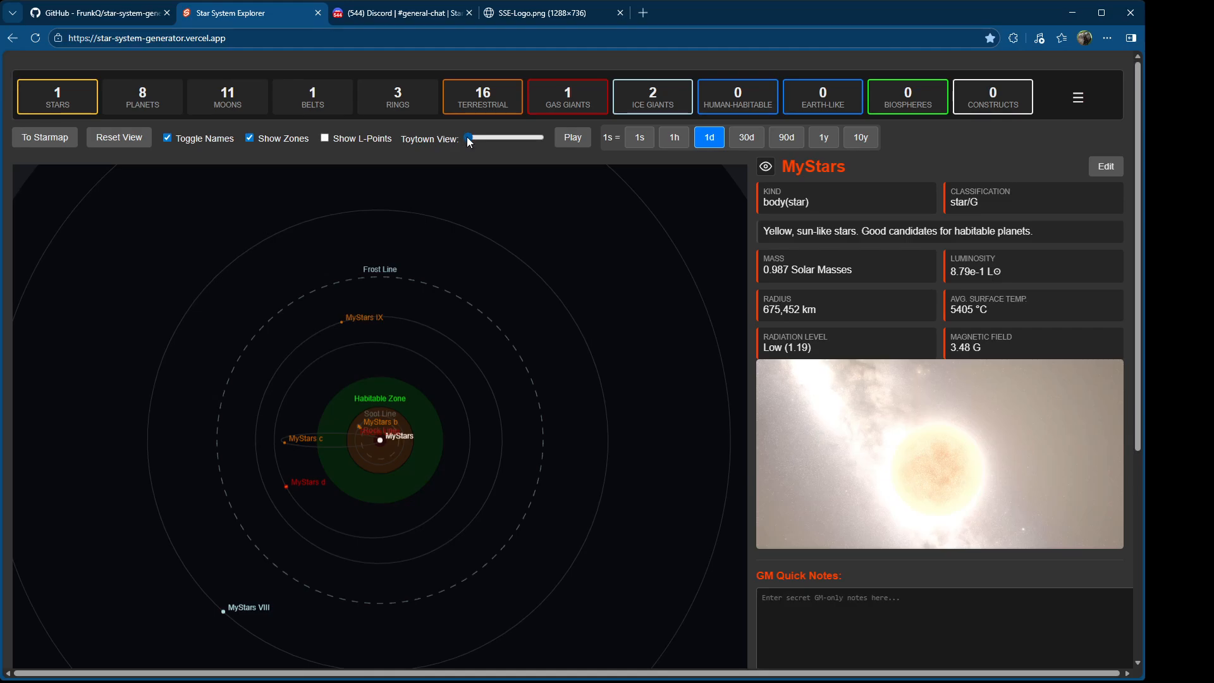
# Step: Raise Toytown View to near its maximum and play the orbital motion of the MyStars system
pyautogui.scroll(-3, 511, 346)
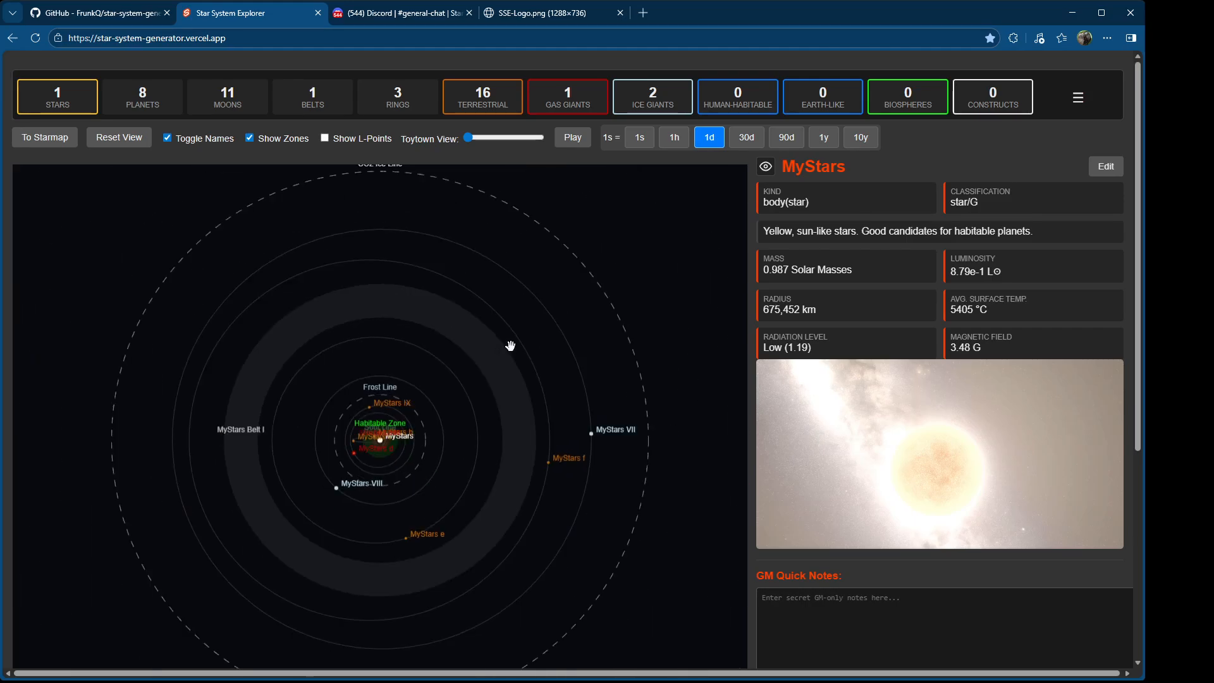
pyautogui.scroll(4, 512, 344)
pyautogui.moveTo(475, 135); pyautogui.dragTo(533, 131)
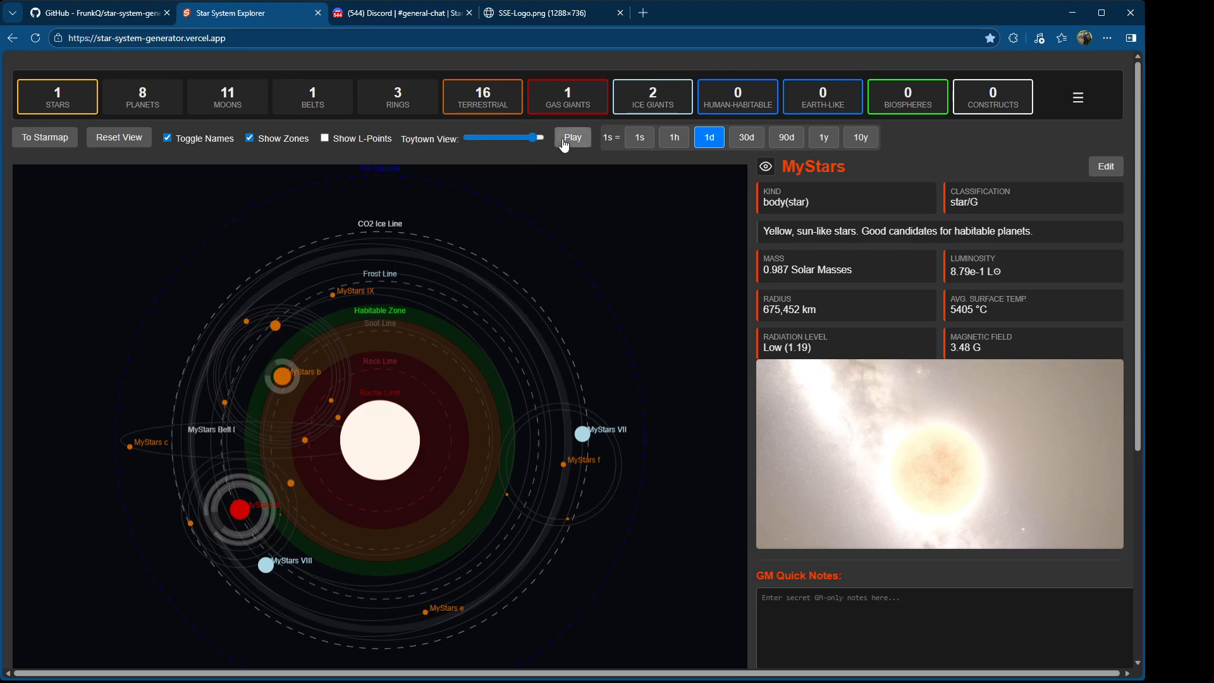
pyautogui.click(562, 140)
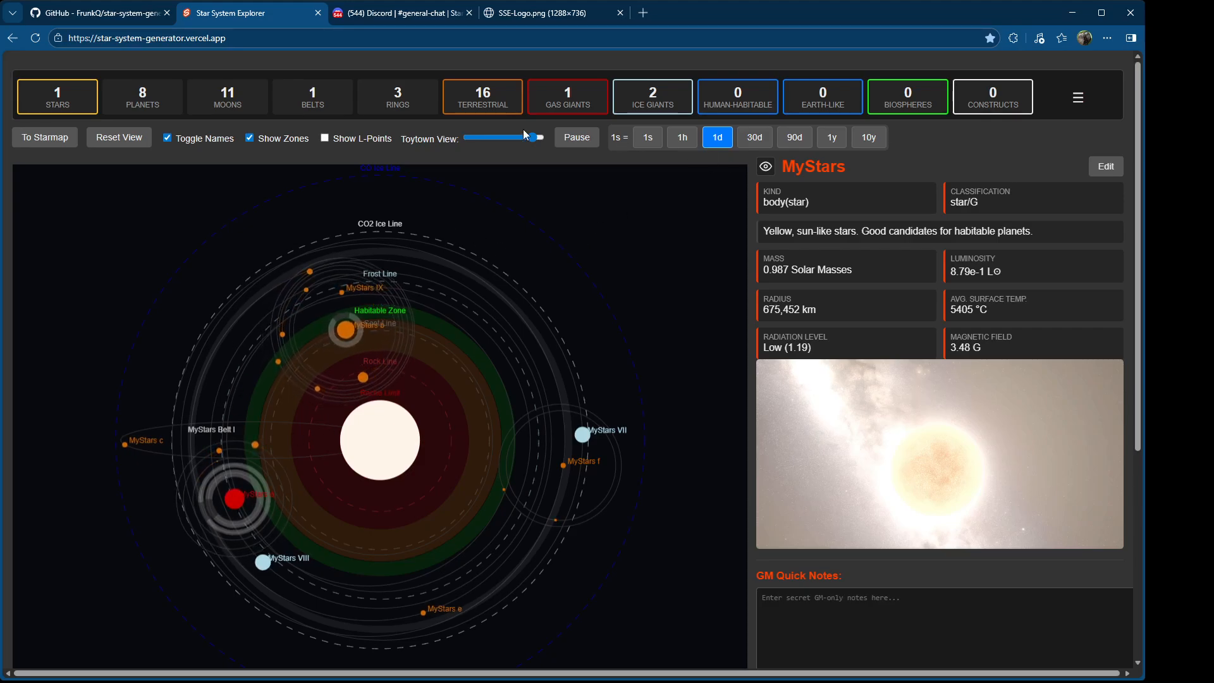
# Step: Return Toytown View to its minimum and pause the orbital motion
pyautogui.click(536, 138)
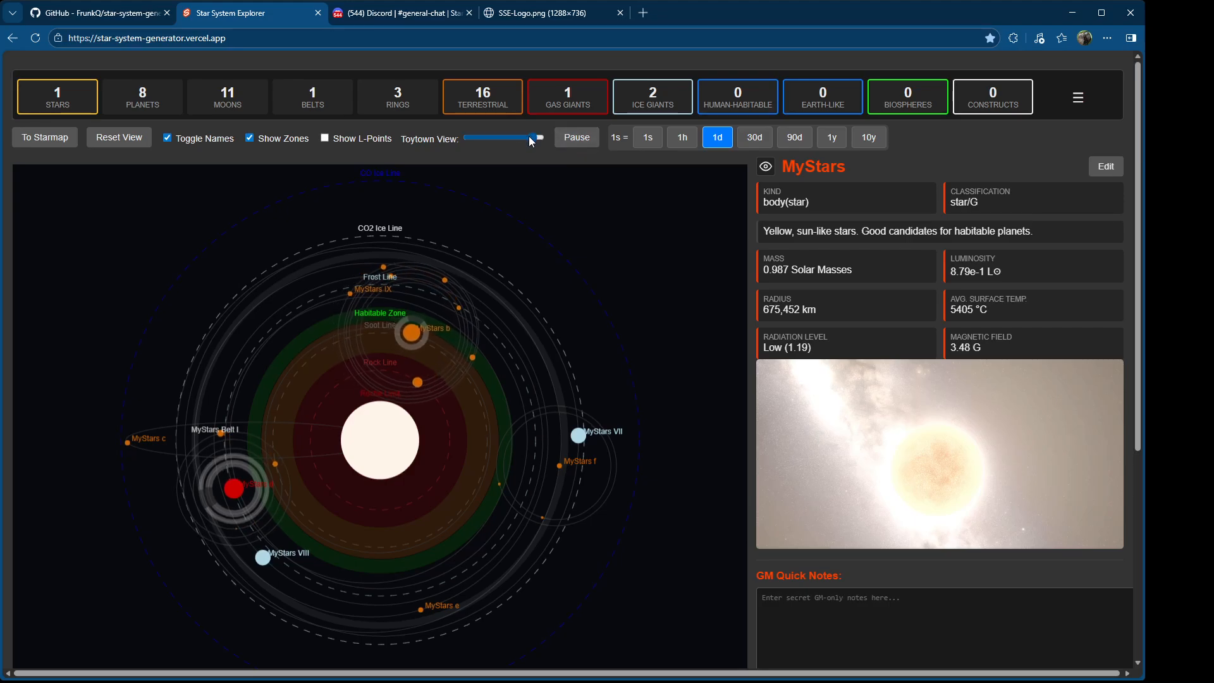
pyautogui.moveTo(533, 137); pyautogui.dragTo(413, 137)
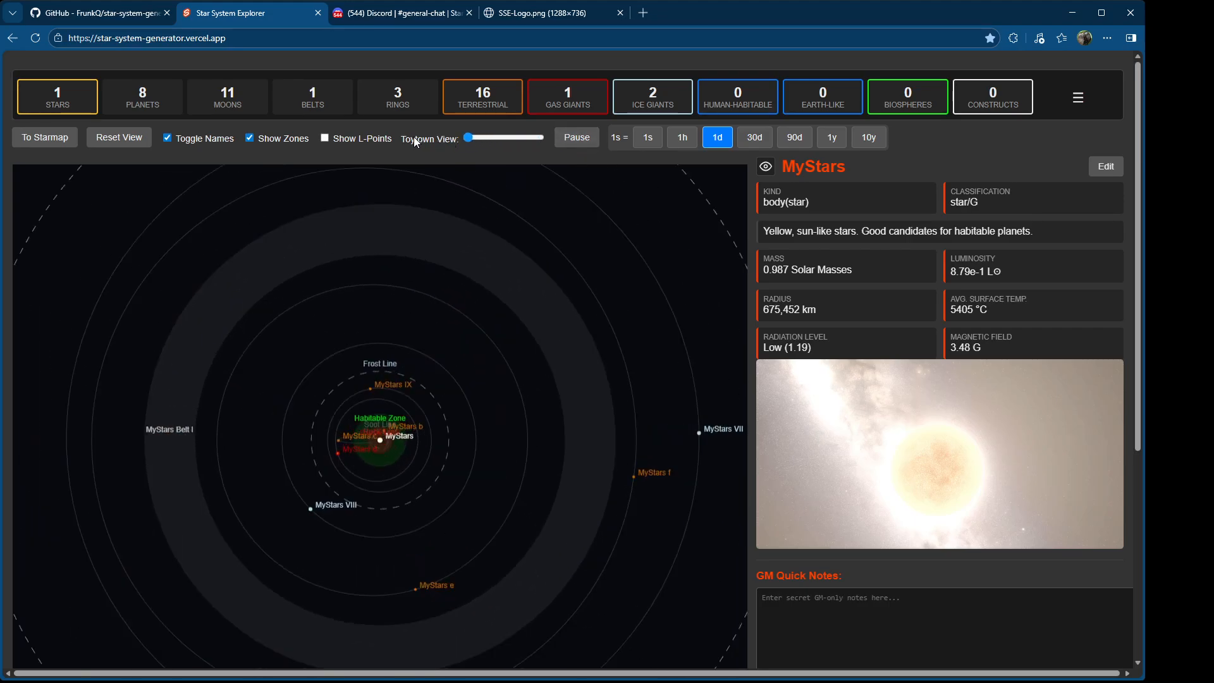
pyautogui.scroll(-3, 215, 496)
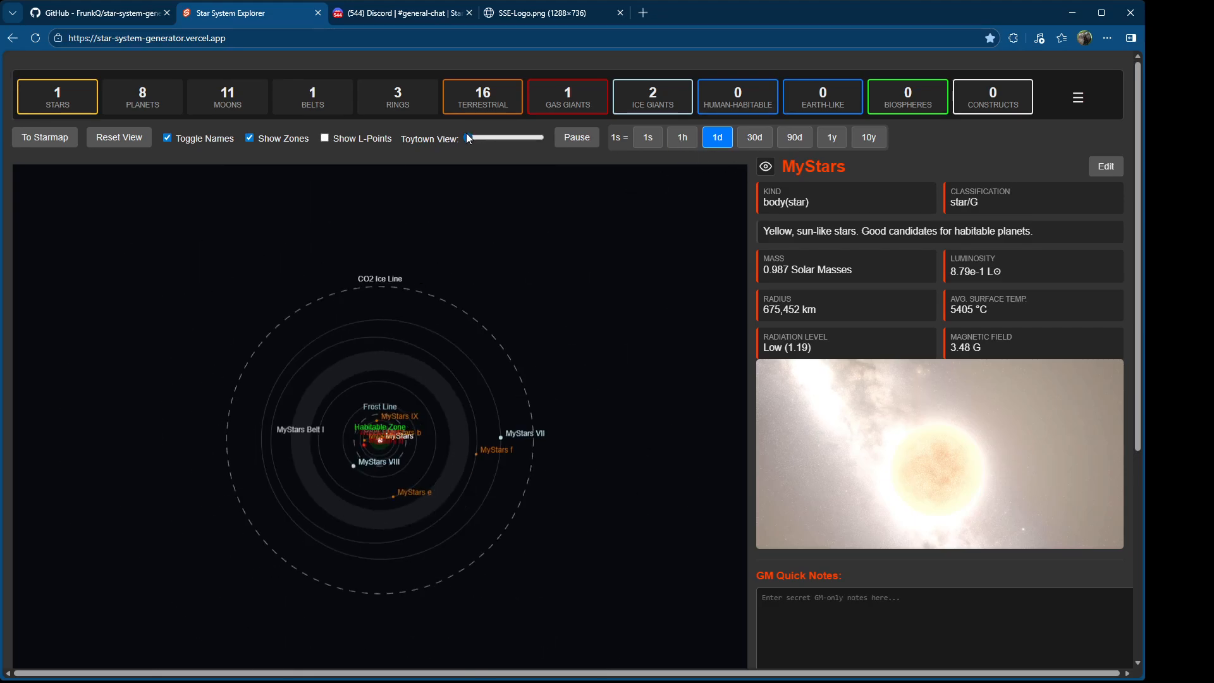
pyautogui.click(576, 137)
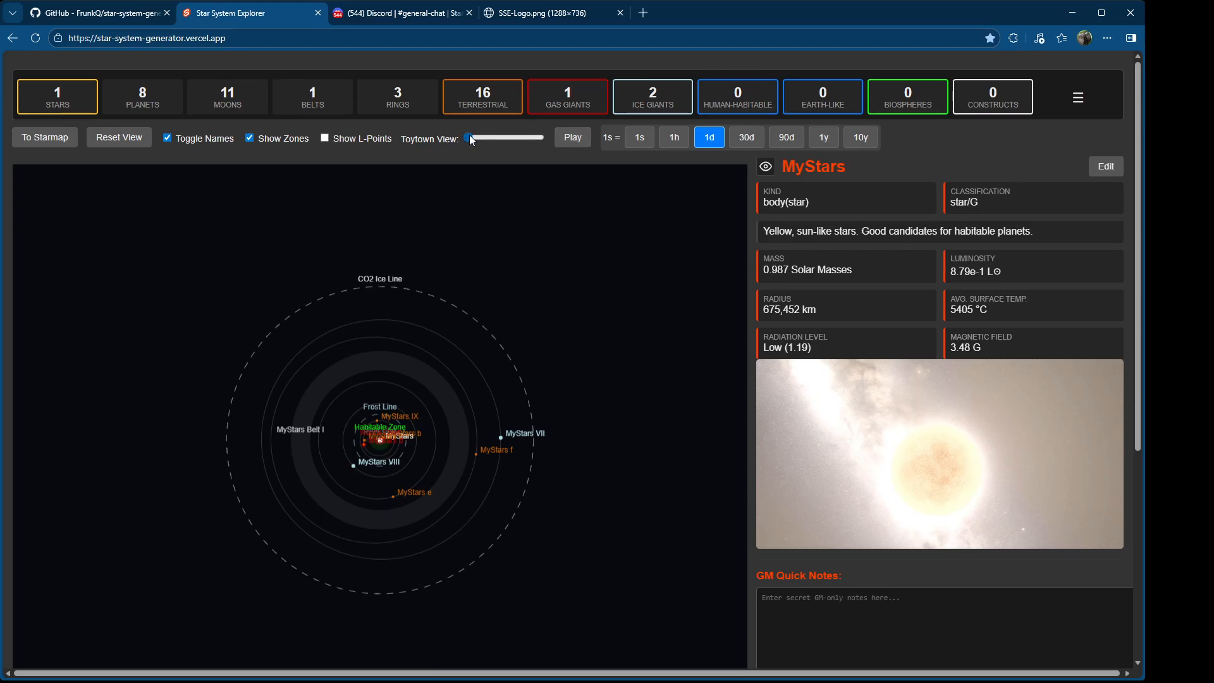
pyautogui.scroll(2, 640, 350)
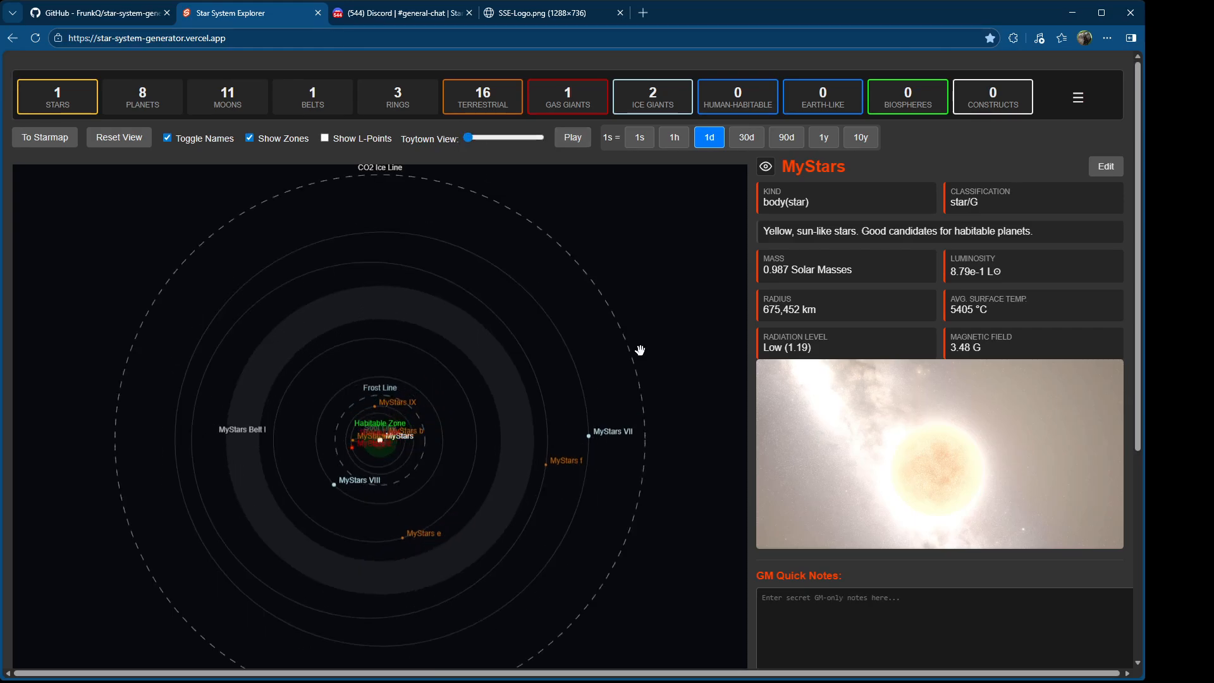
# Step: Bring up the Stellar Zones Key and read through its zone entries from Roche Limit to CO Ice Line
pyautogui.click(274, 138)
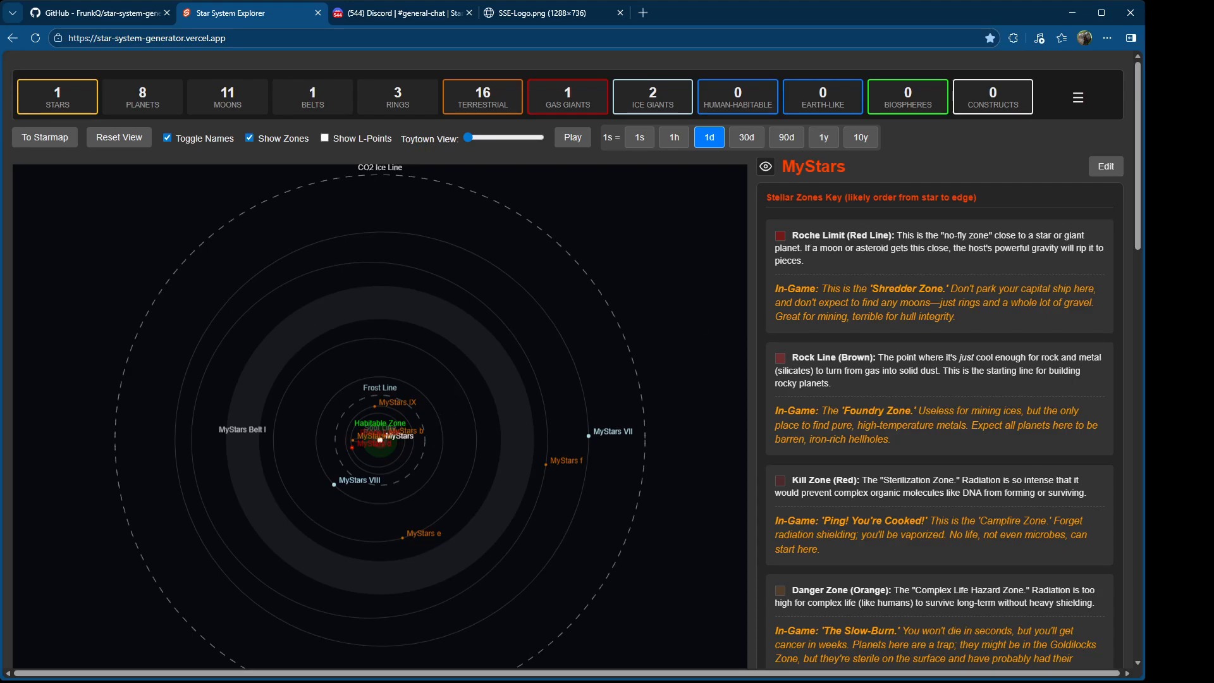
pyautogui.scroll(-8, 1024, 390)
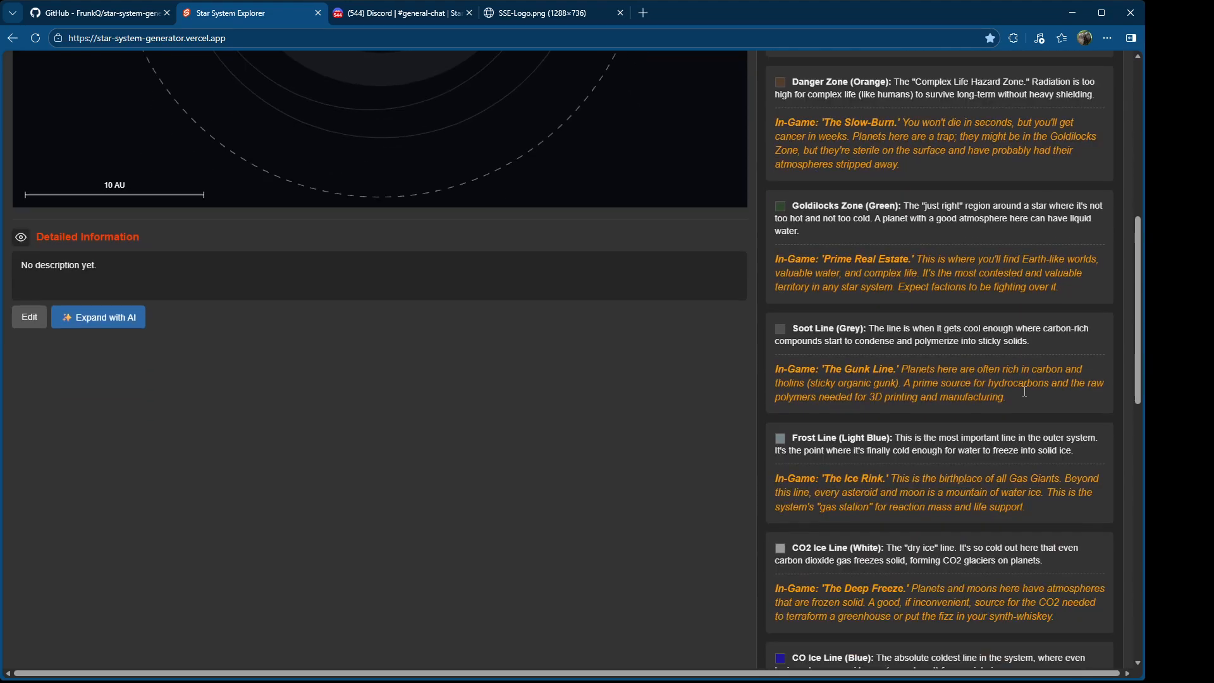
pyautogui.scroll(-1, 1024, 391)
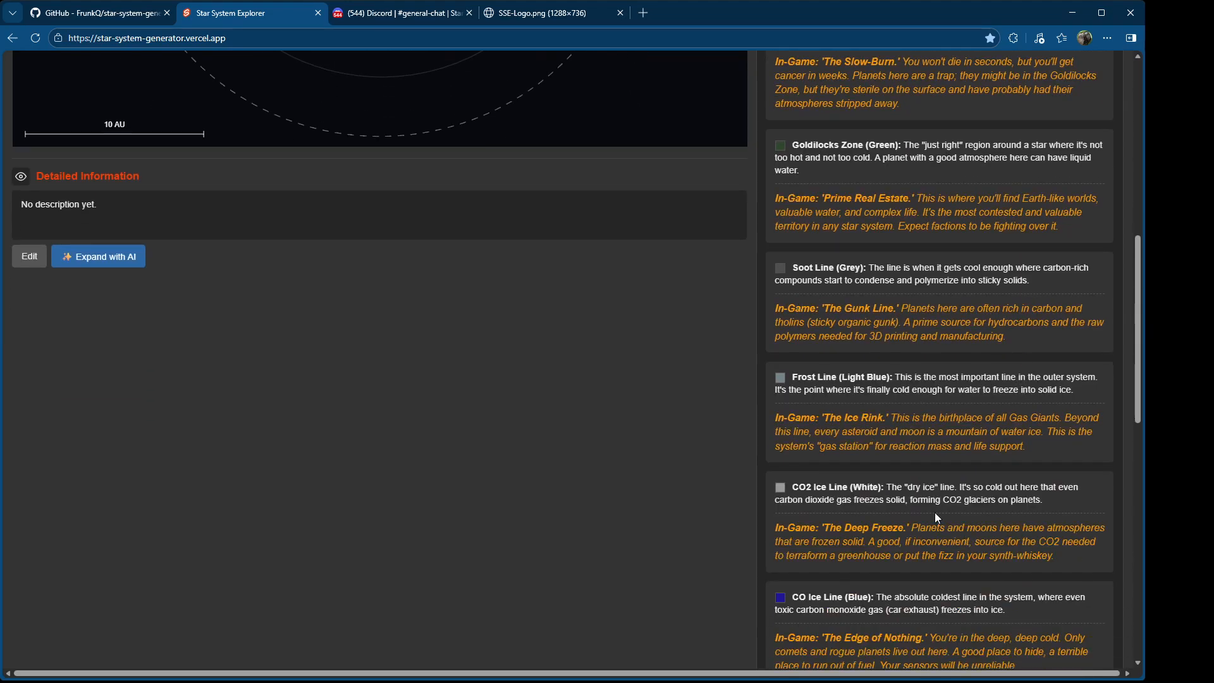
pyautogui.scroll(-3, 935, 512)
pyautogui.scroll(12, 936, 510)
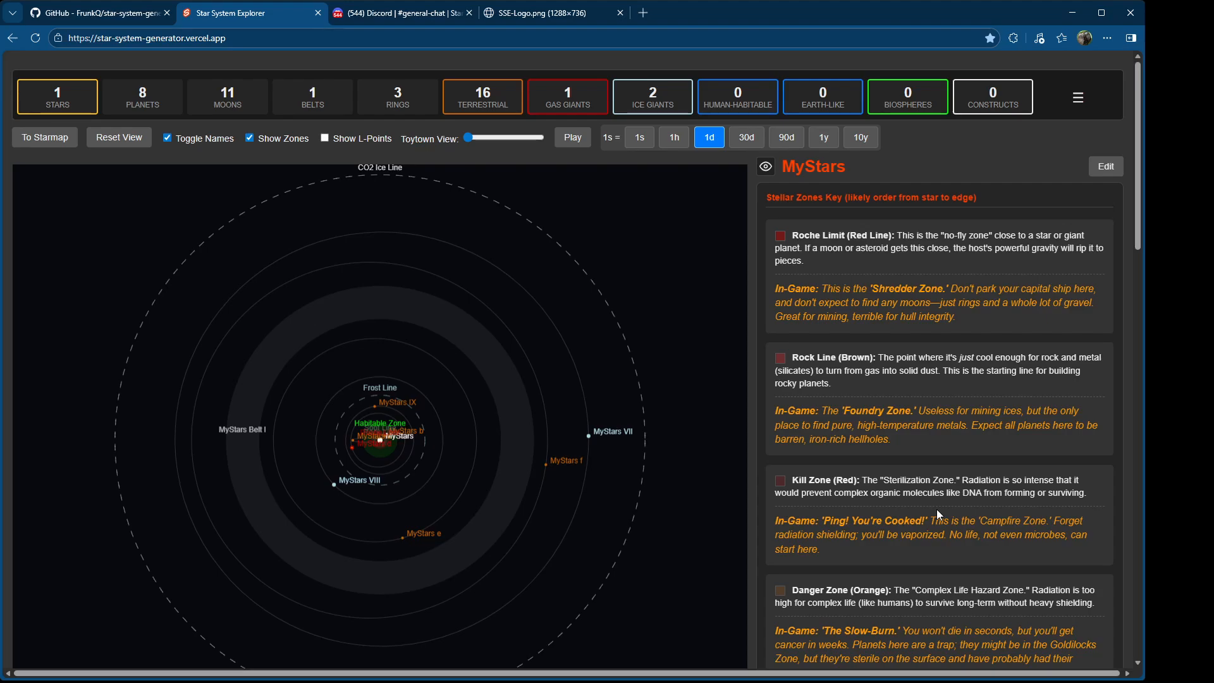
# Step: Show the Lagrange points and examine them around MyStars and its inner planets
pyautogui.click(325, 138)
pyautogui.scroll(3, 369, 434)
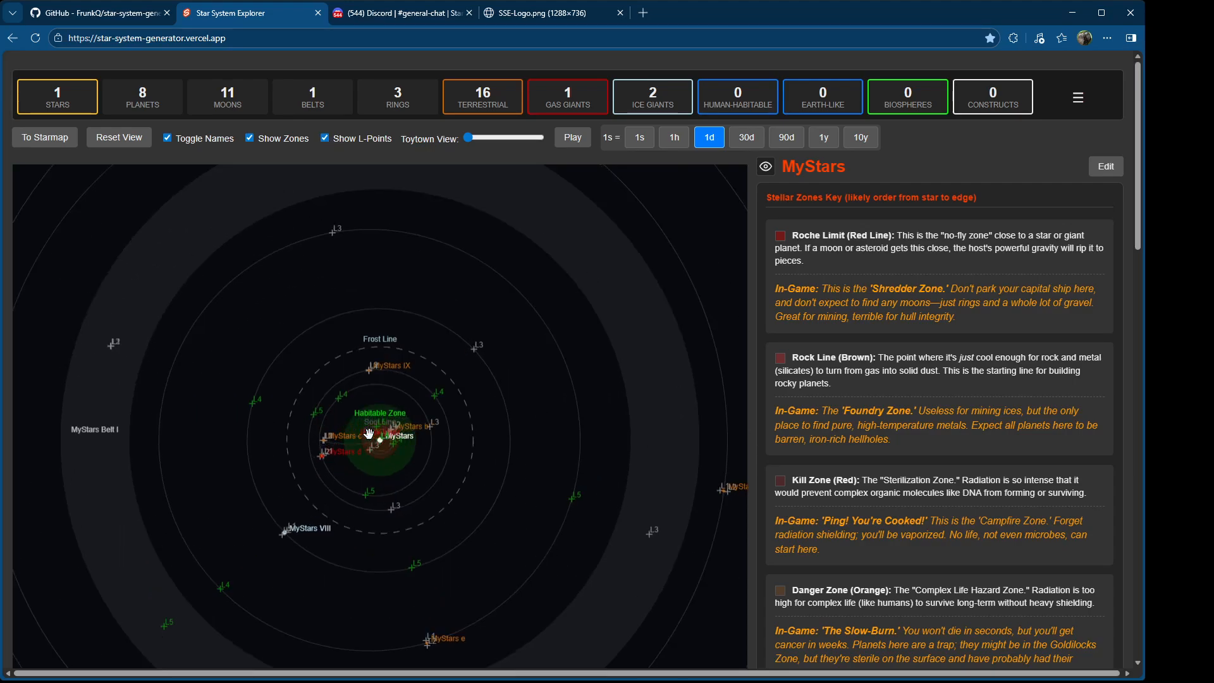
pyautogui.scroll(5, 369, 434)
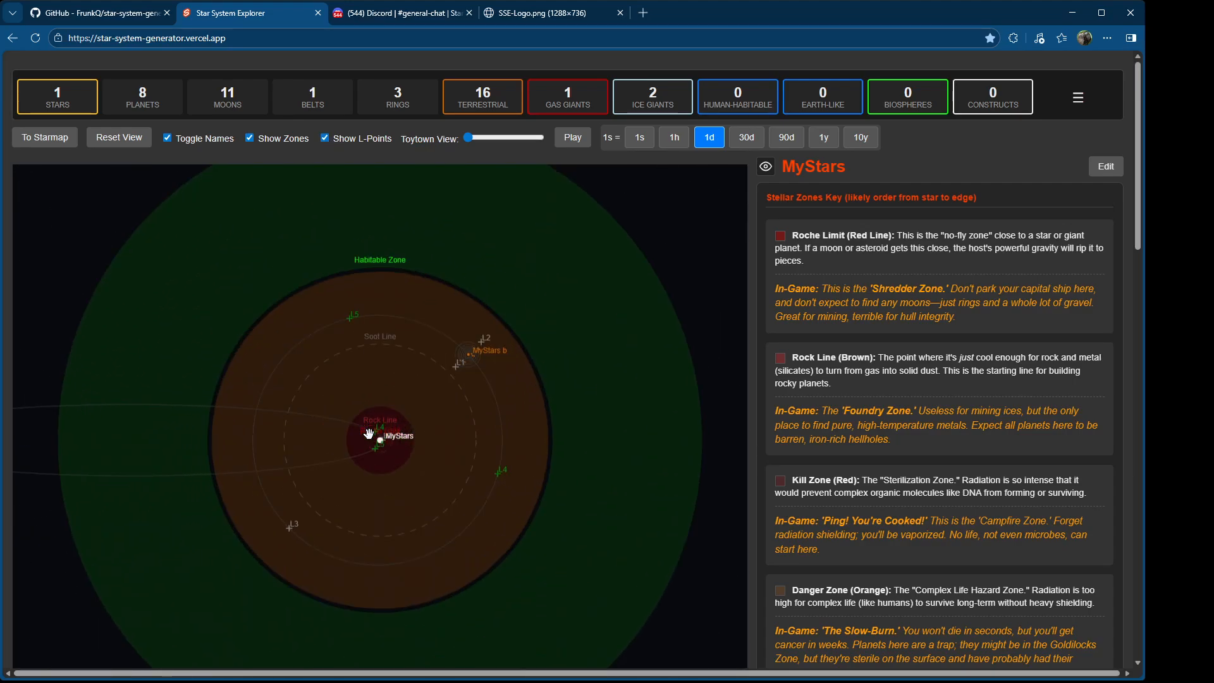
pyautogui.scroll(-2, 369, 433)
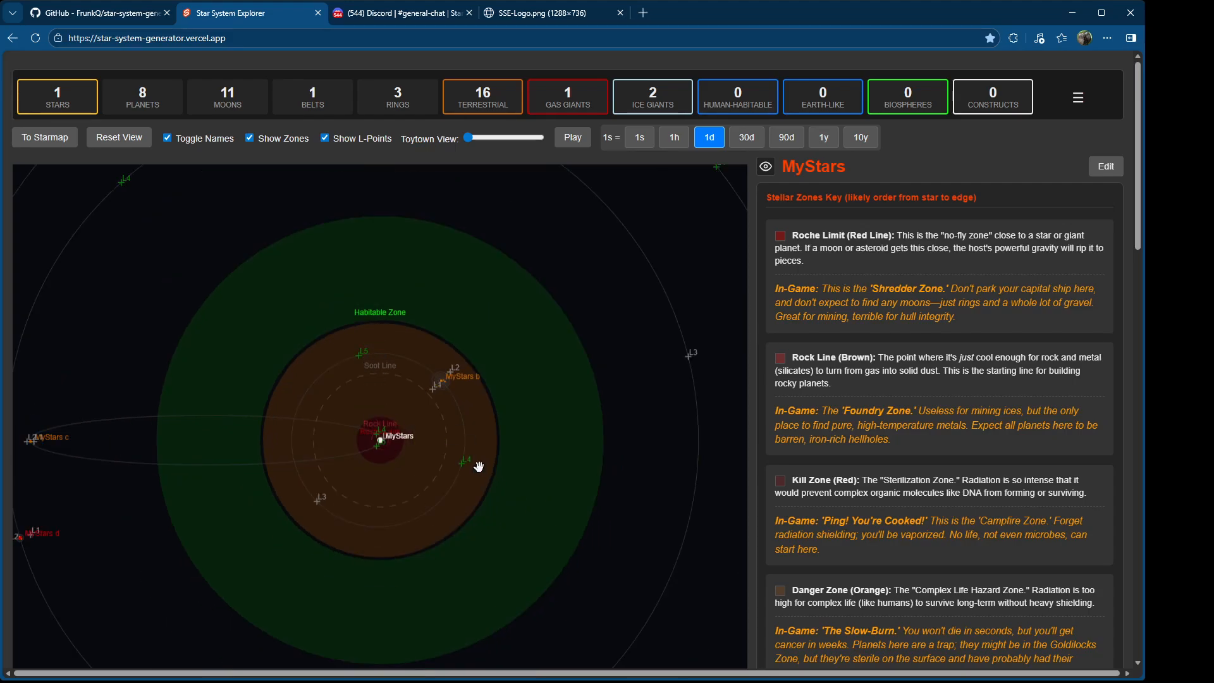
pyautogui.scroll(3, 484, 424)
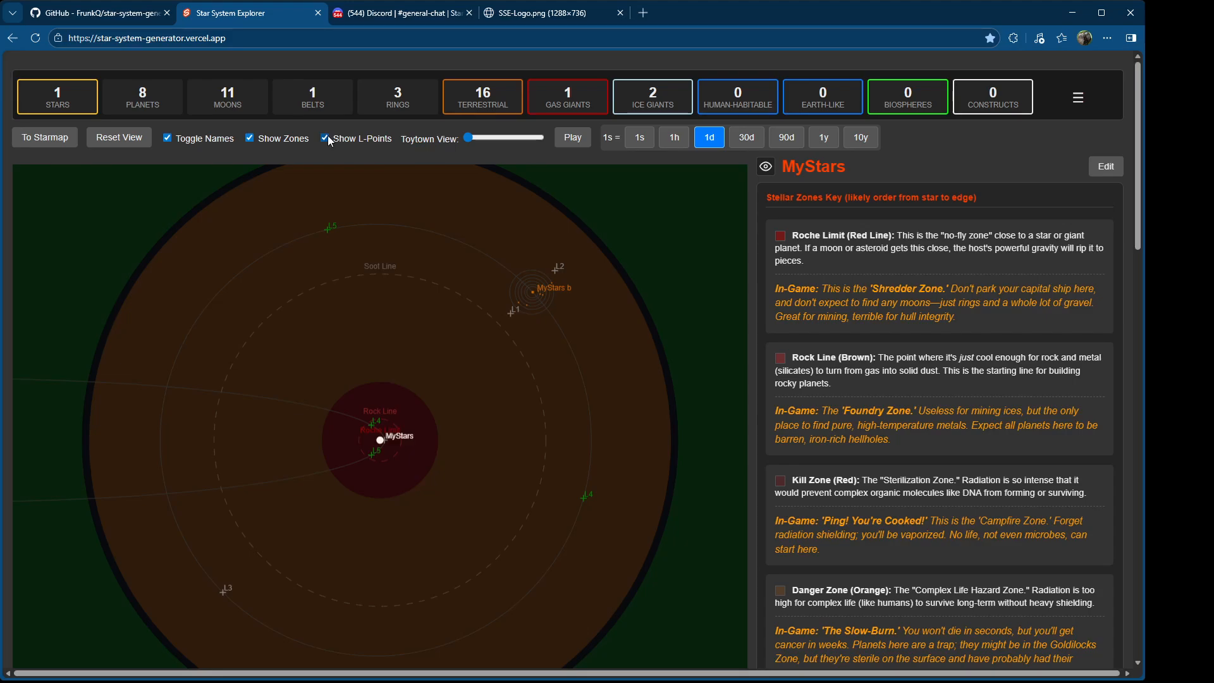
# Step: Read the Lagrange Points (L1–L5) description under Other Features in the Stellar Zones Key
pyautogui.scroll(-15, 1045, 500)
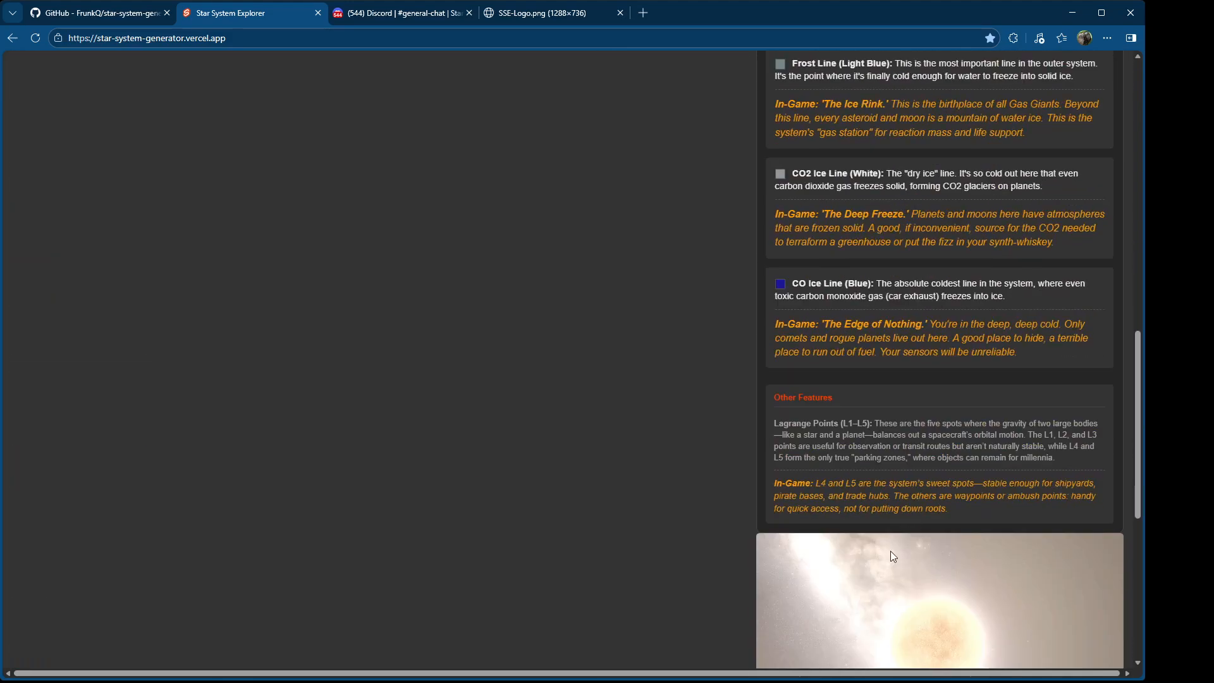
pyautogui.scroll(8, 883, 447)
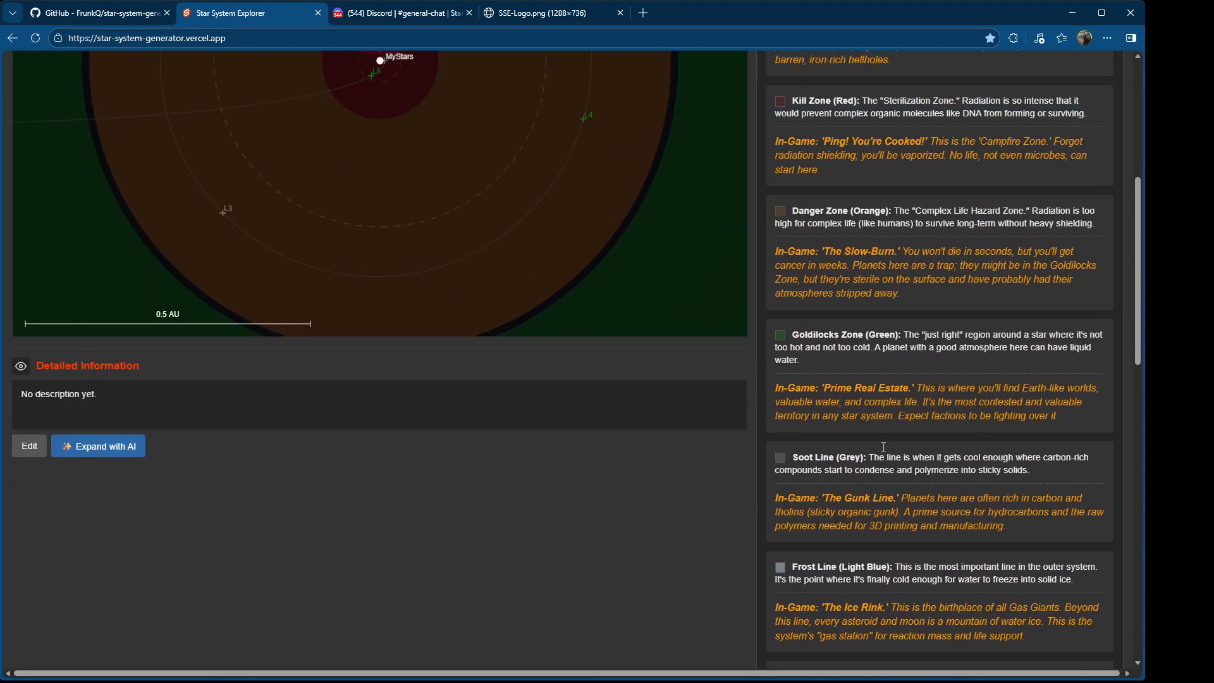
pyautogui.scroll(6, 884, 446)
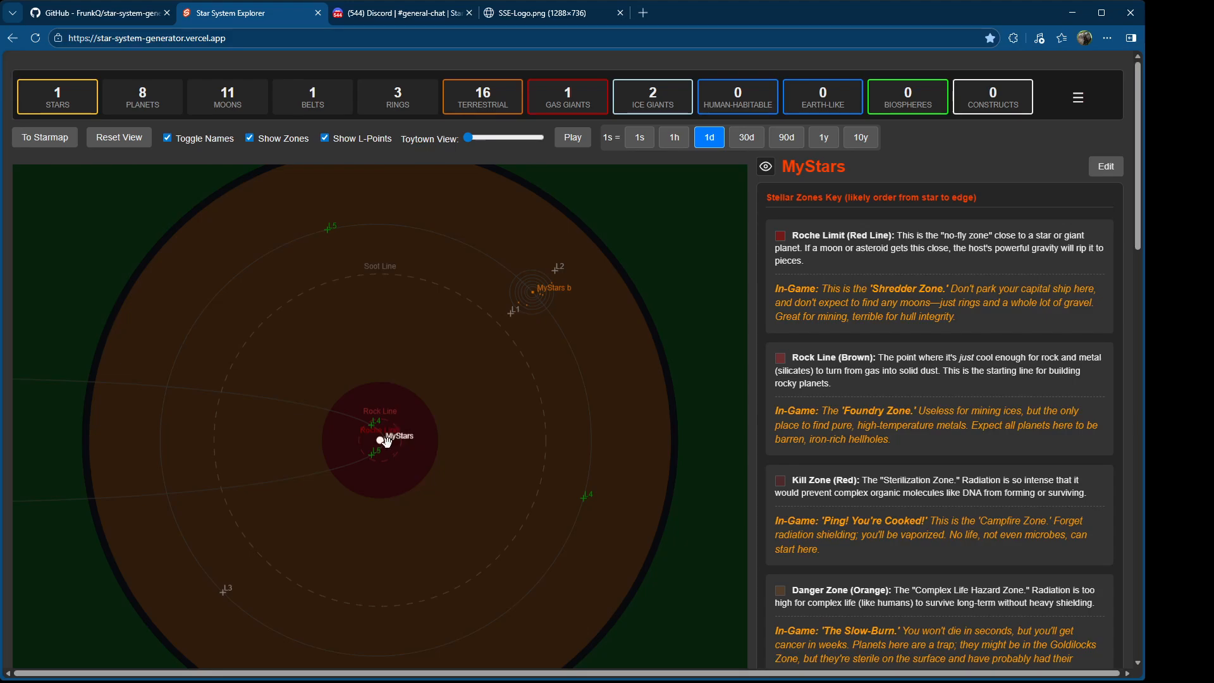
# Step: Focus on MyStars b to view its moons' Lagrange points, and hide the Lagrange points
pyautogui.moveTo(378, 439); pyautogui.dragTo(357, 444)
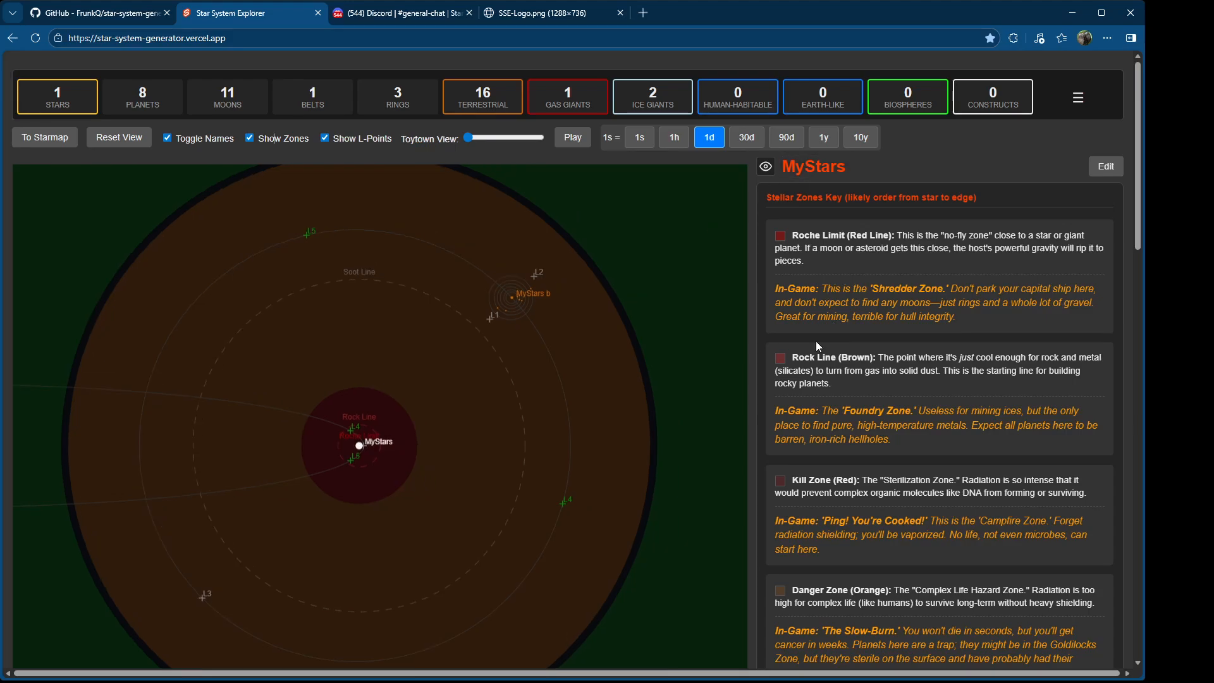
pyautogui.scroll(5, 468, 294)
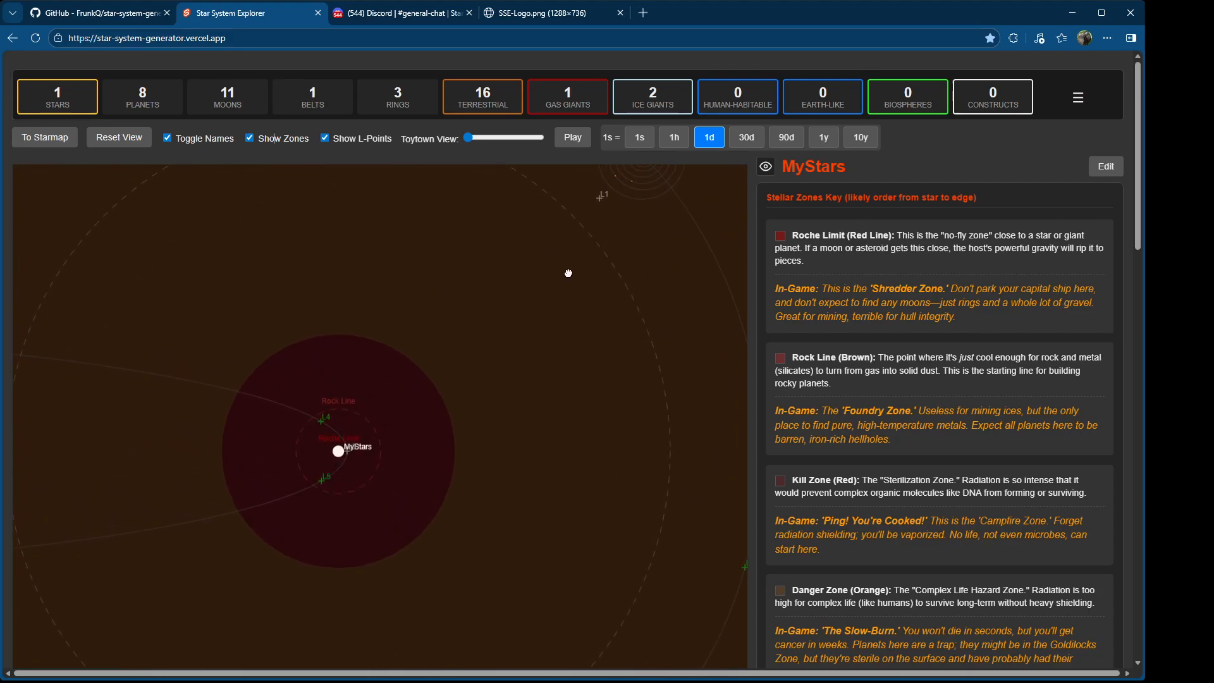
pyautogui.moveTo(568, 273); pyautogui.dragTo(522, 338)
pyautogui.click(598, 217)
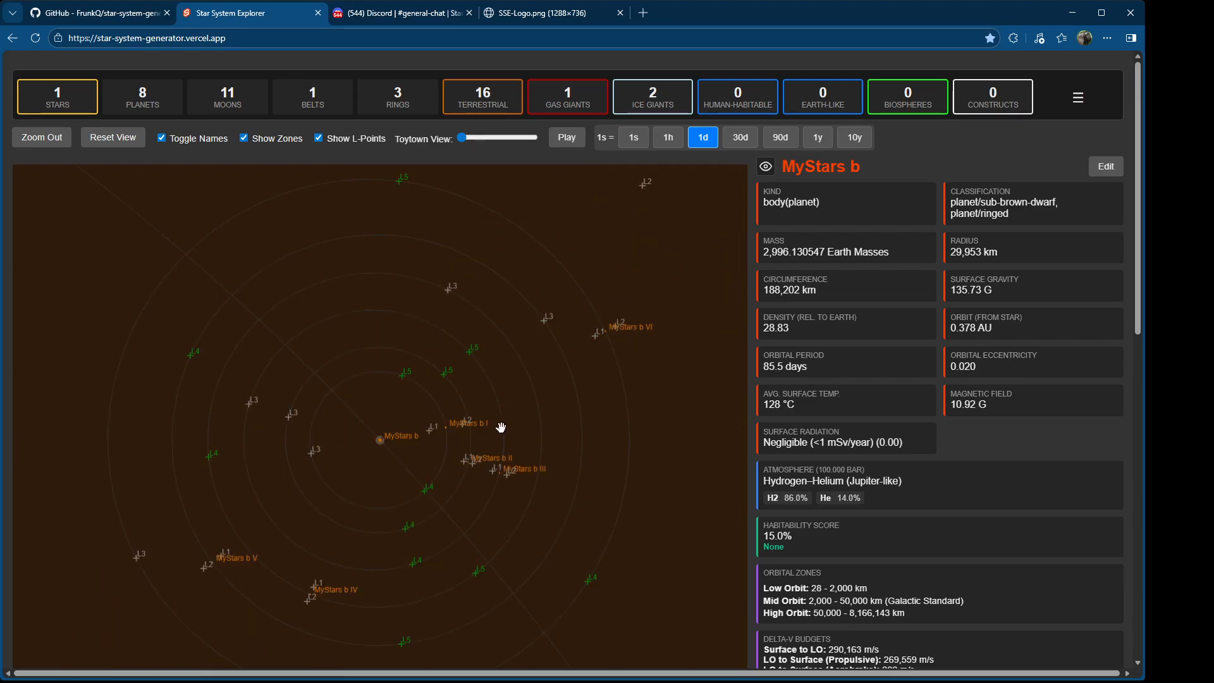
pyautogui.click(318, 138)
# Step: Select MyStars c beyond the habitable zone and set its orbital eccentricity to 0
pyautogui.scroll(-5, 426, 456)
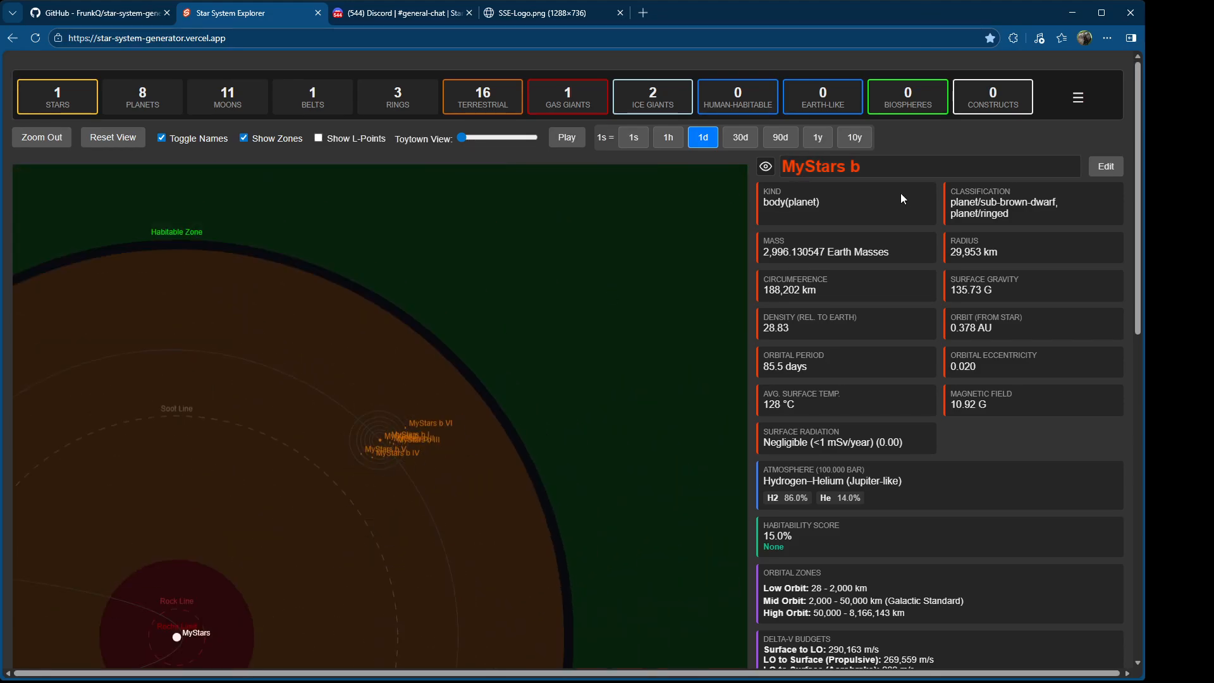
pyautogui.moveTo(303, 523); pyautogui.dragTo(594, 377)
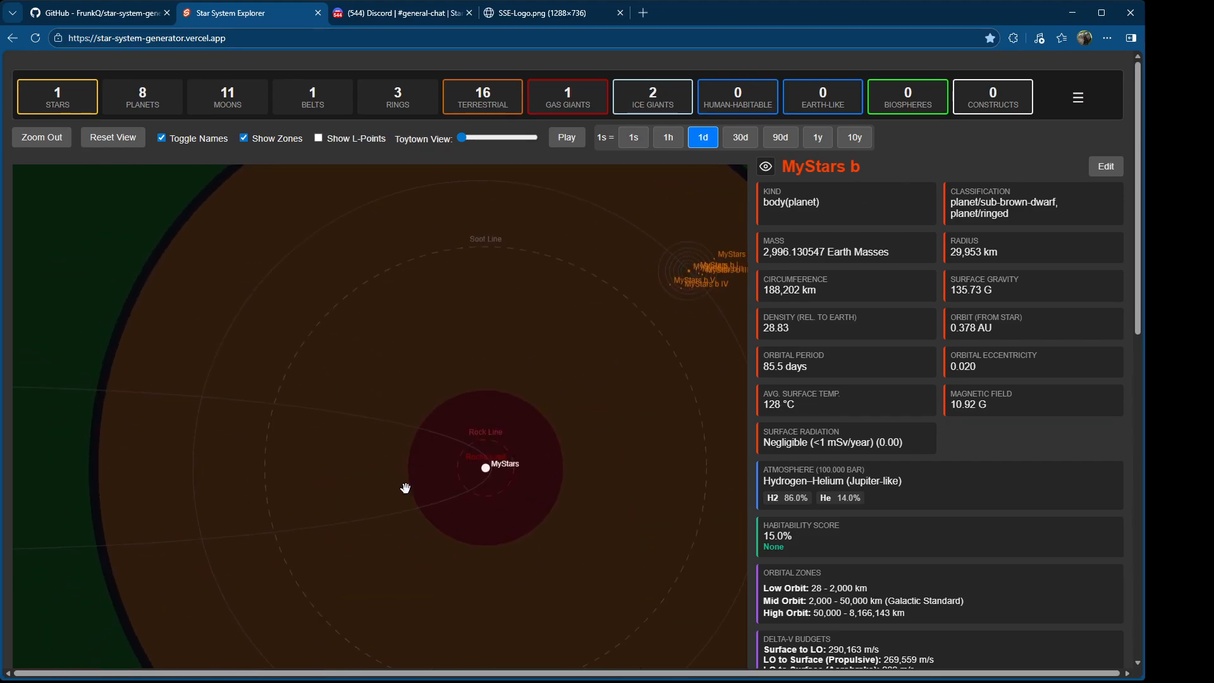
pyautogui.moveTo(326, 497); pyautogui.dragTo(631, 434)
pyautogui.moveTo(89, 419); pyautogui.dragTo(497, 418)
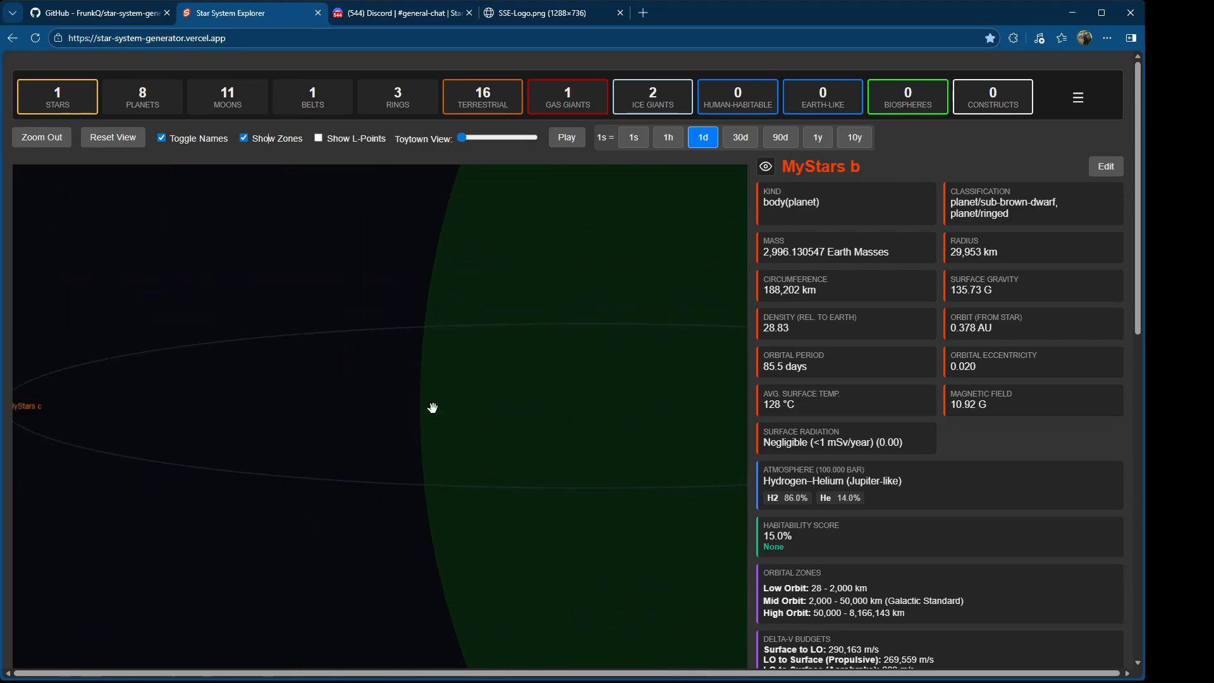
pyautogui.click(51, 407)
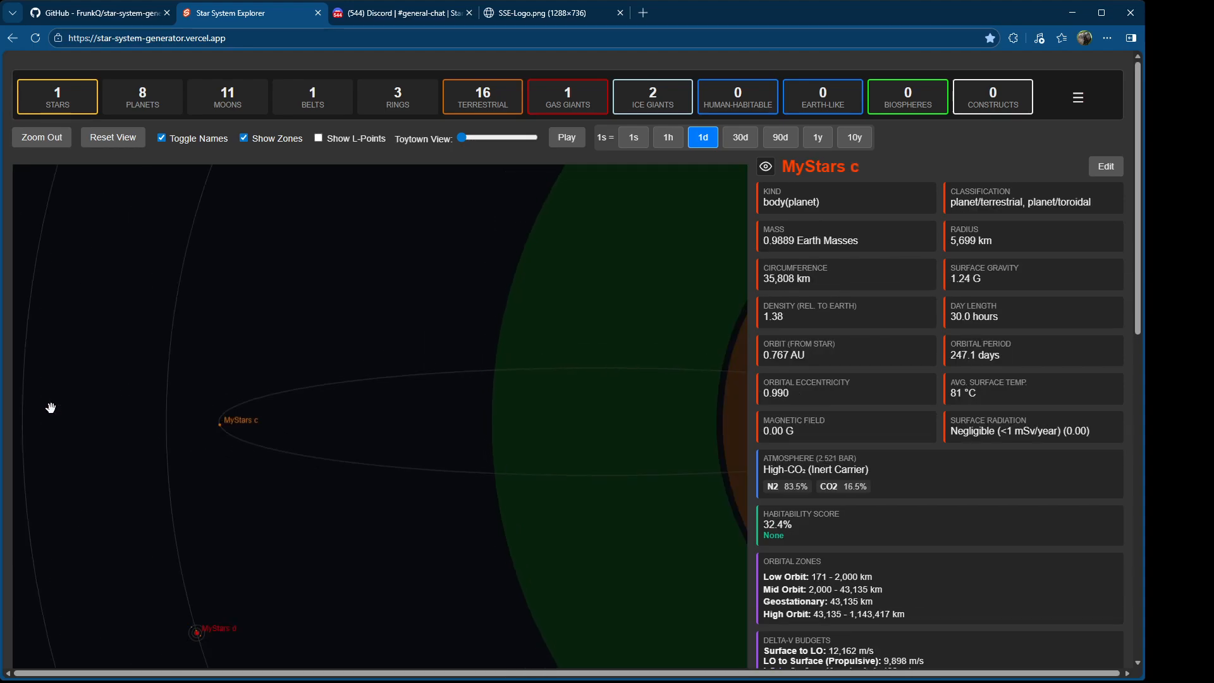
pyautogui.click(1103, 167)
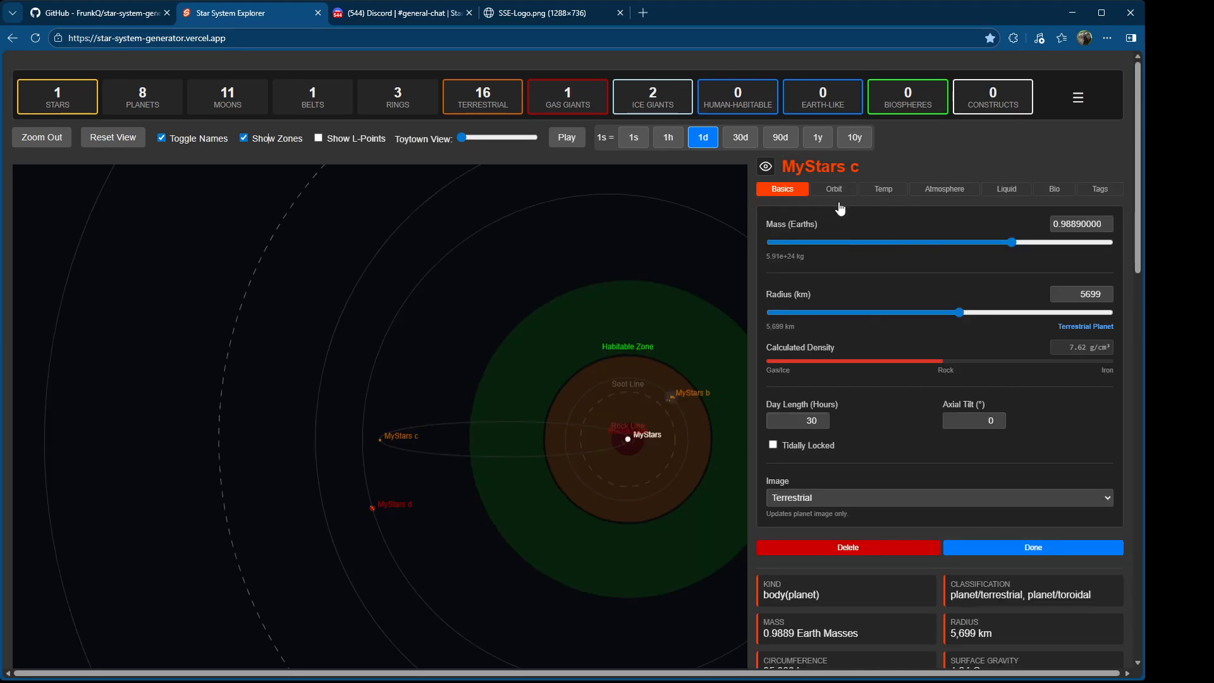
pyautogui.click(836, 189)
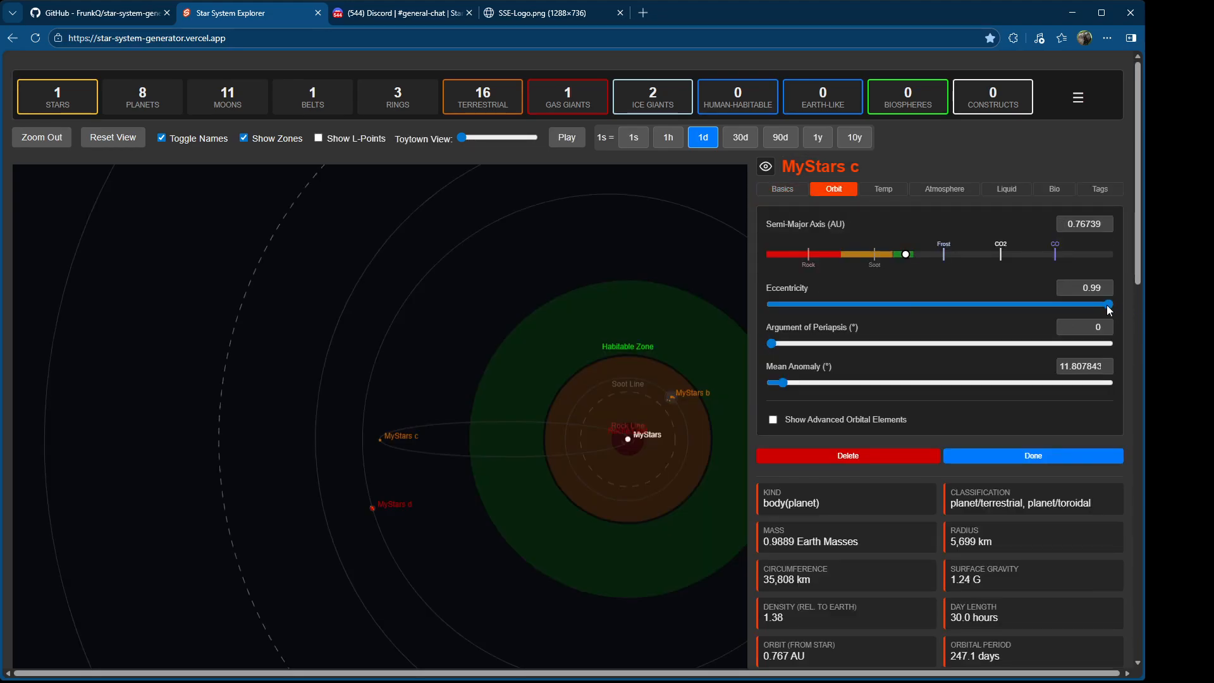
pyautogui.moveTo(1108, 304); pyautogui.dragTo(753, 316)
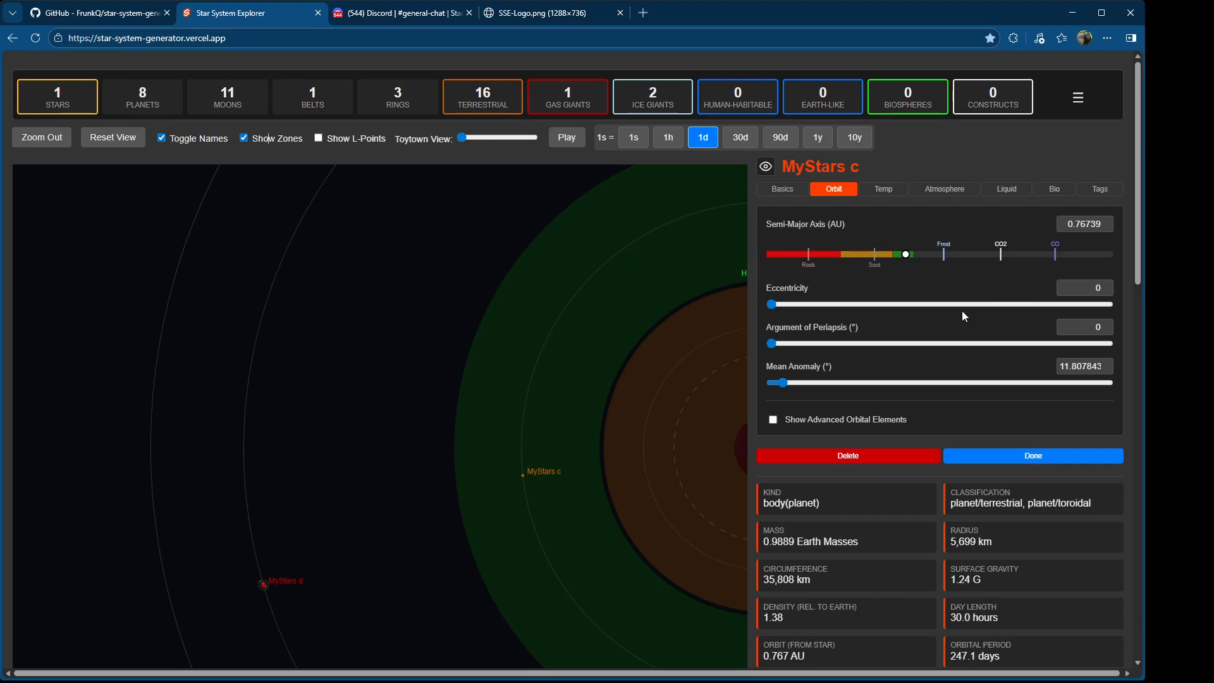
# Step: Check MyStars c's advanced orbital elements, hide them again, and review its greenhouse and tidal heating values
pyautogui.click(818, 420)
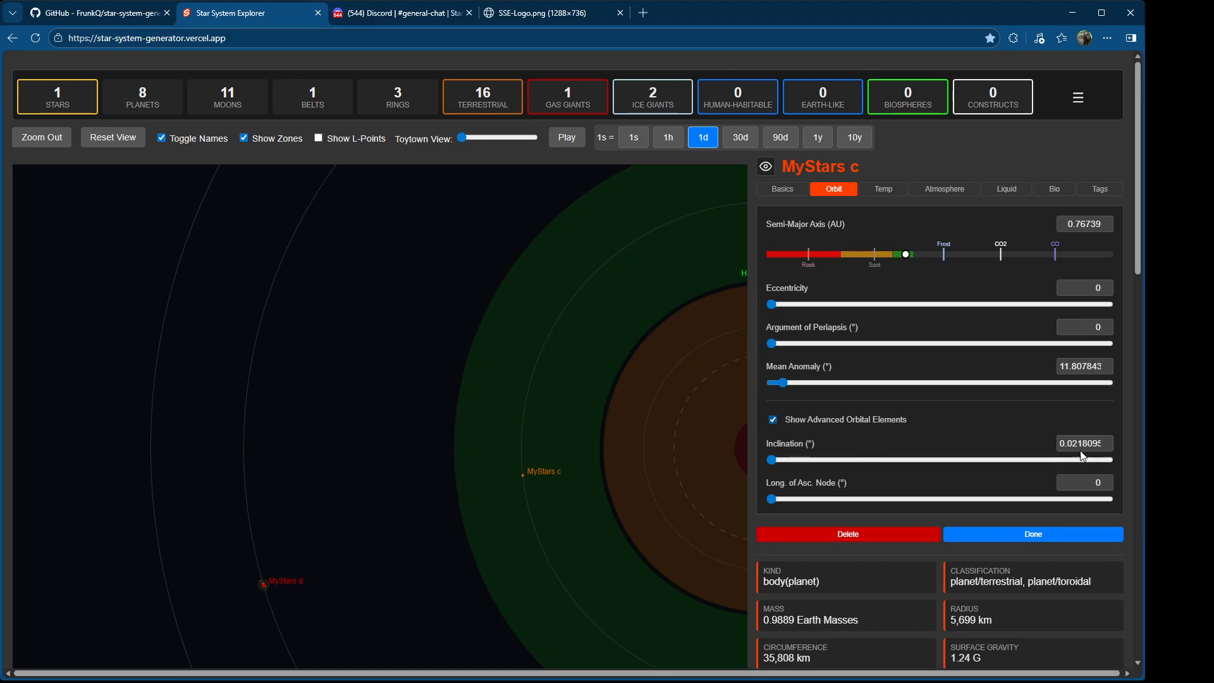
pyautogui.click(775, 420)
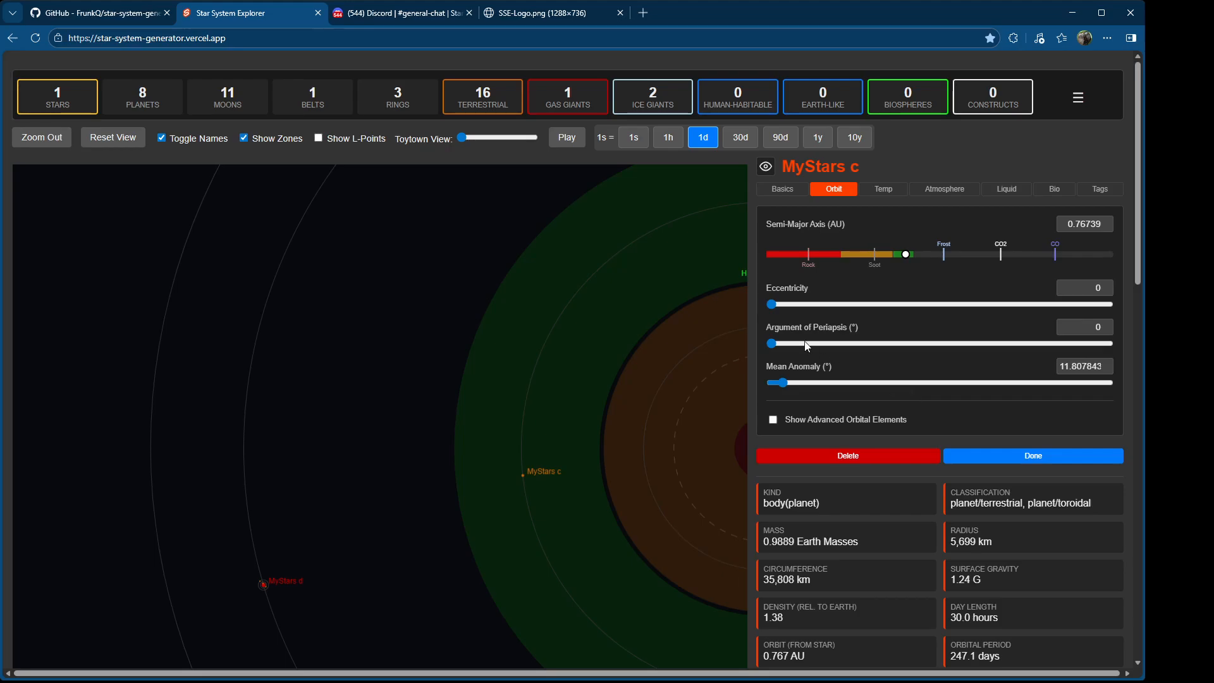
pyautogui.moveTo(672, 415); pyautogui.dragTo(542, 420)
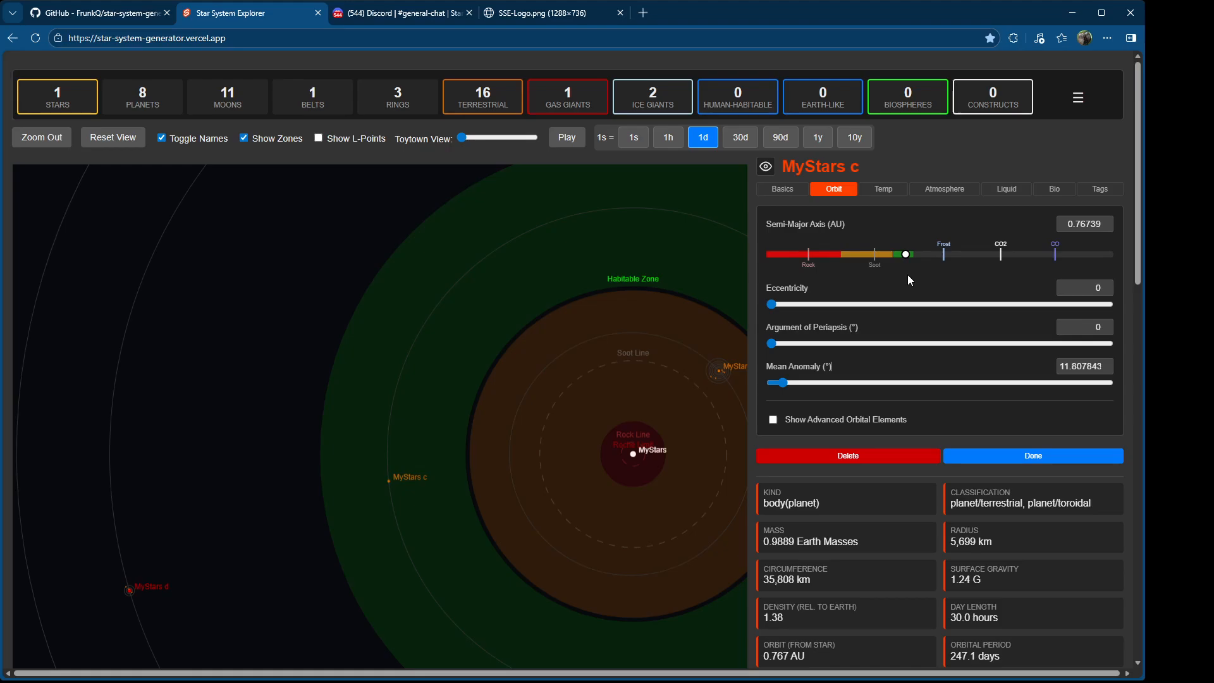
pyautogui.click(881, 190)
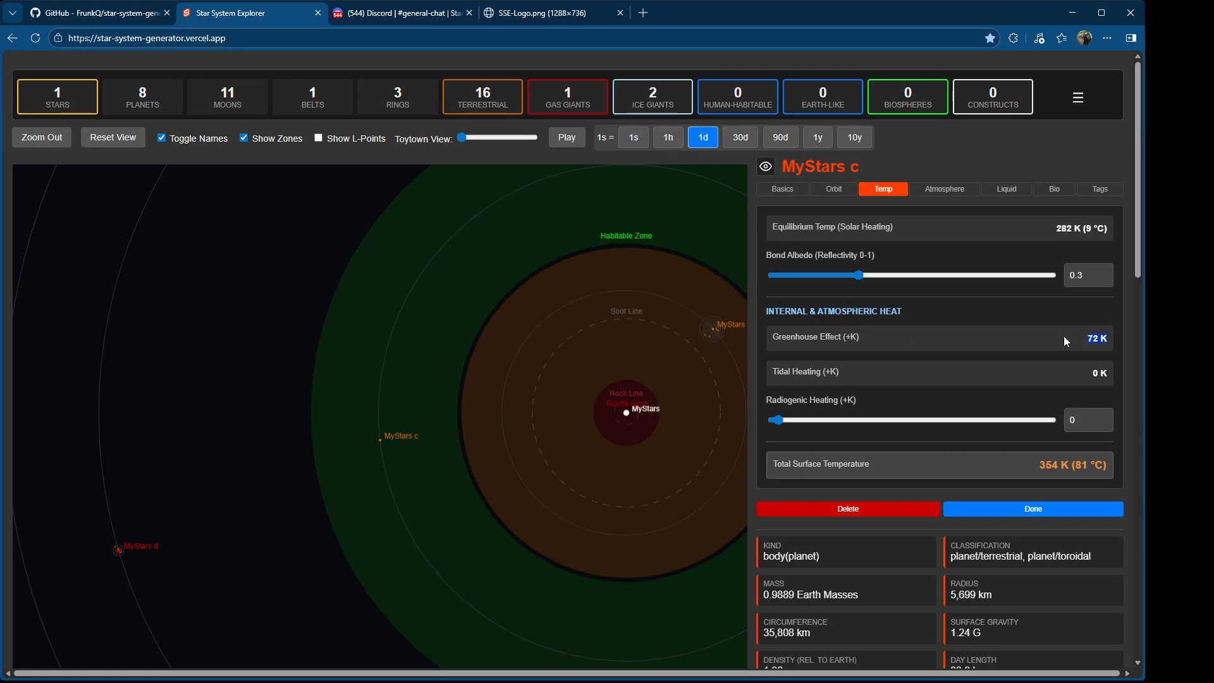
pyautogui.tripleClick(1106, 374)
# Step: Change the atmosphere type of MyStars c to Nitrogen–Oxygen (Earth-like)
pyautogui.click(941, 191)
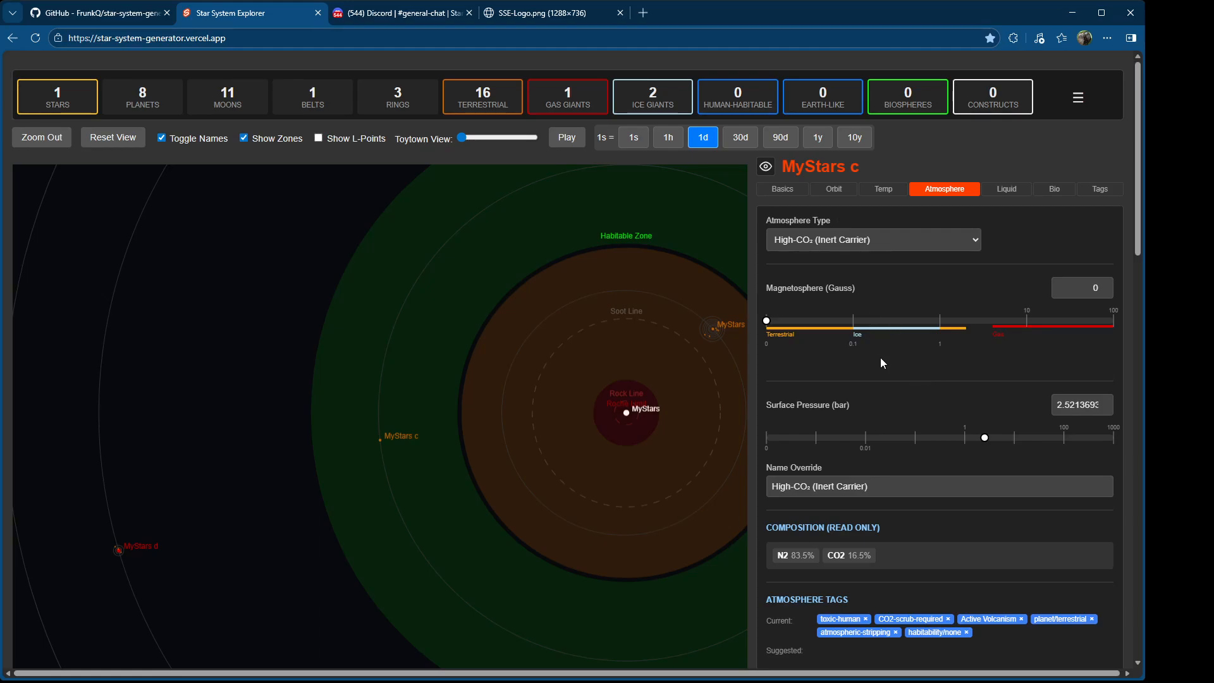
pyautogui.click(857, 281)
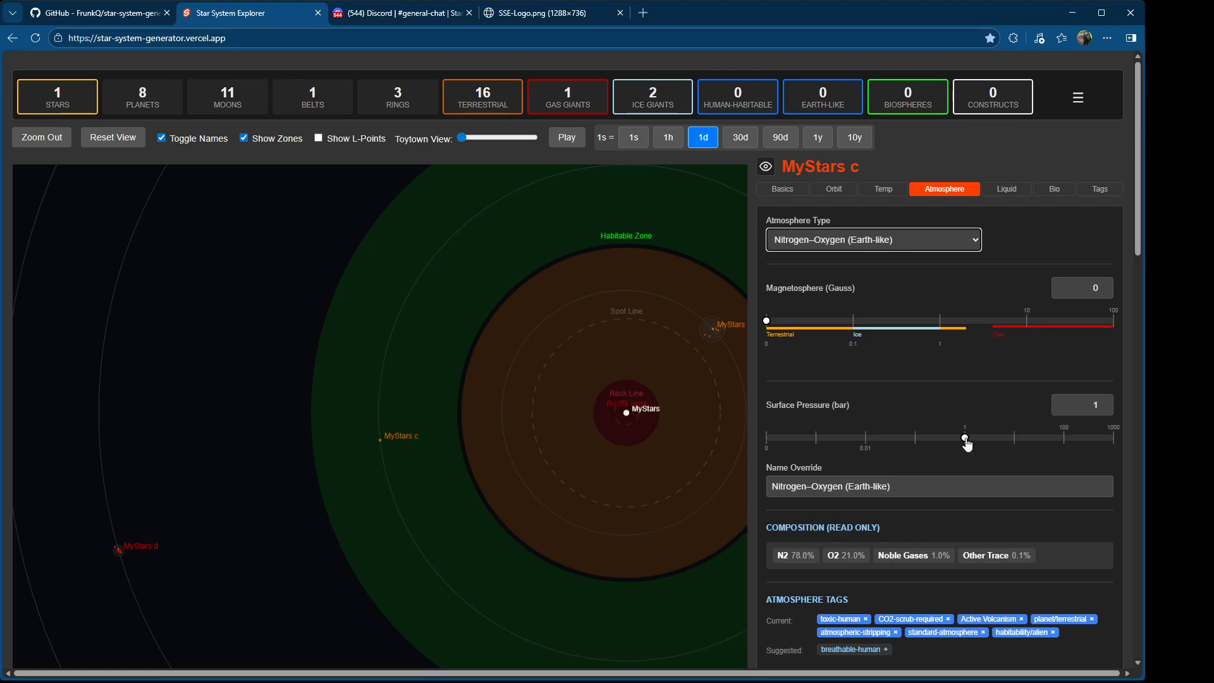
# Step: Try thinner atmospheres for MyStars c and settle its surface pressure at about 0.9 bar
pyautogui.moveTo(967, 443); pyautogui.dragTo(899, 437)
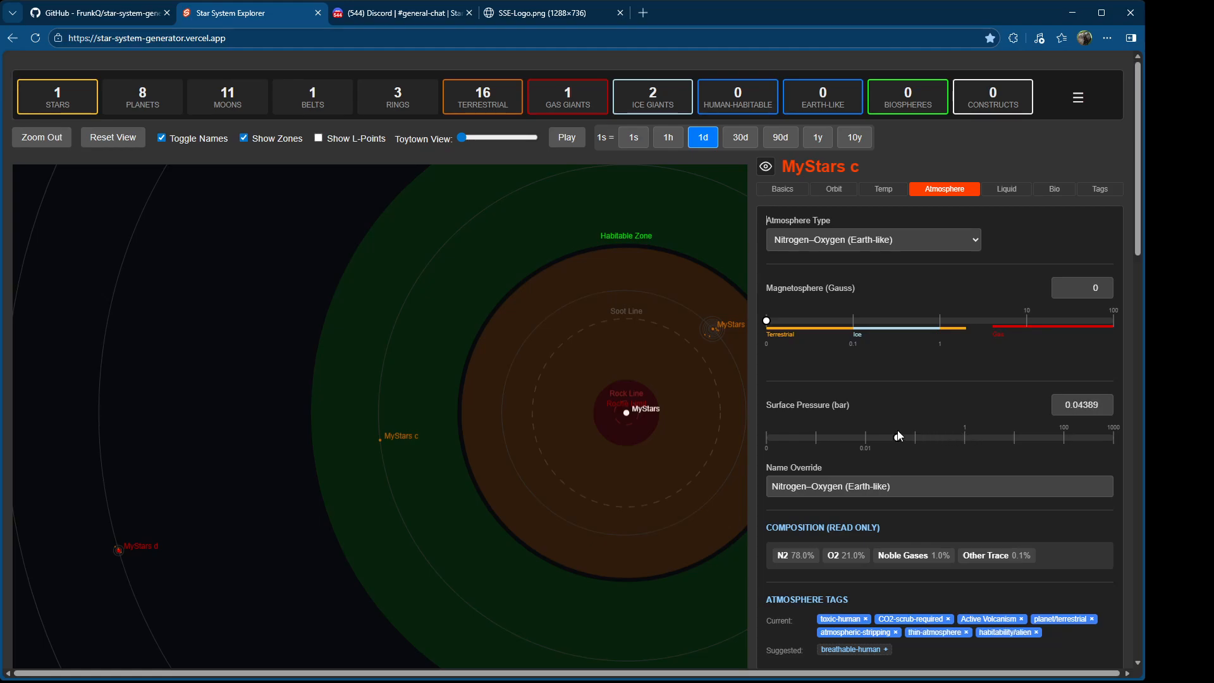
pyautogui.scroll(-6, 996, 461)
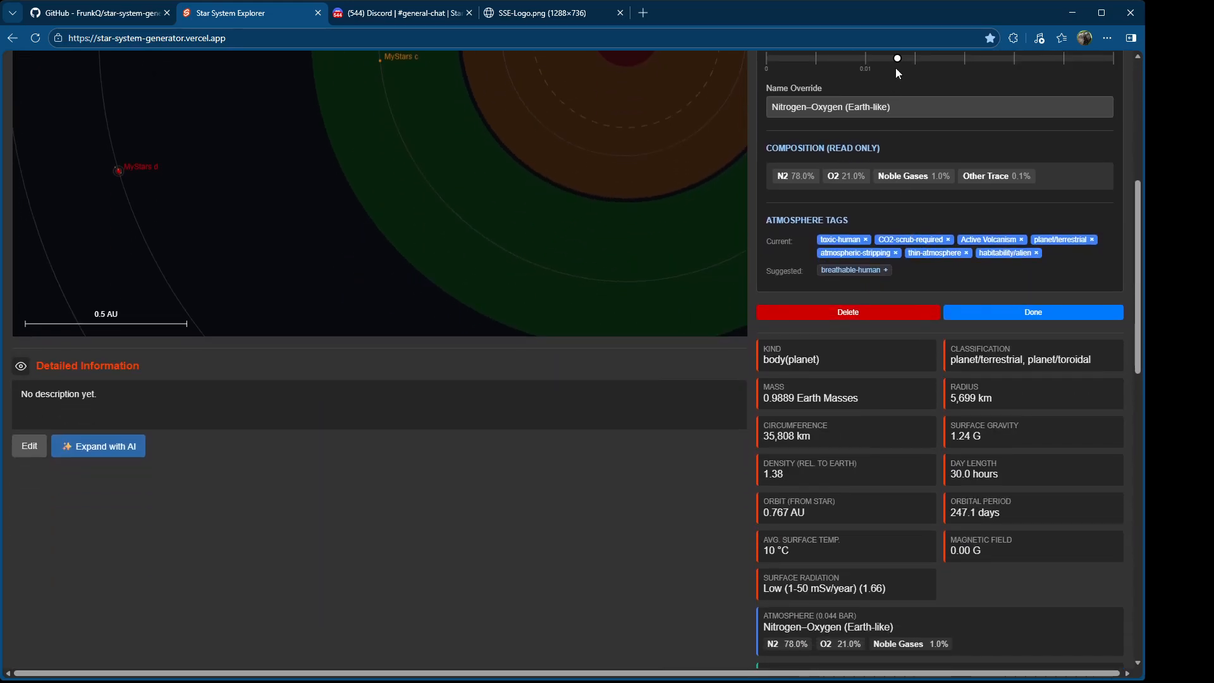
pyautogui.moveTo(898, 61); pyautogui.dragTo(935, 63)
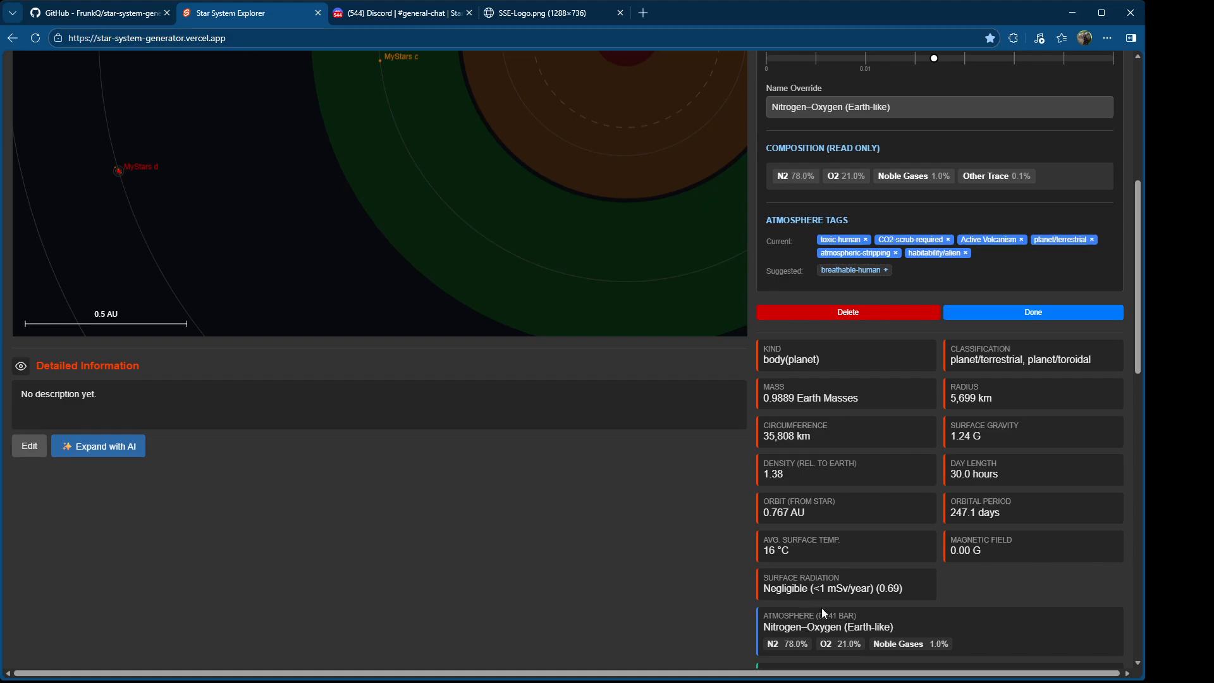
pyautogui.scroll(2, 1003, 142)
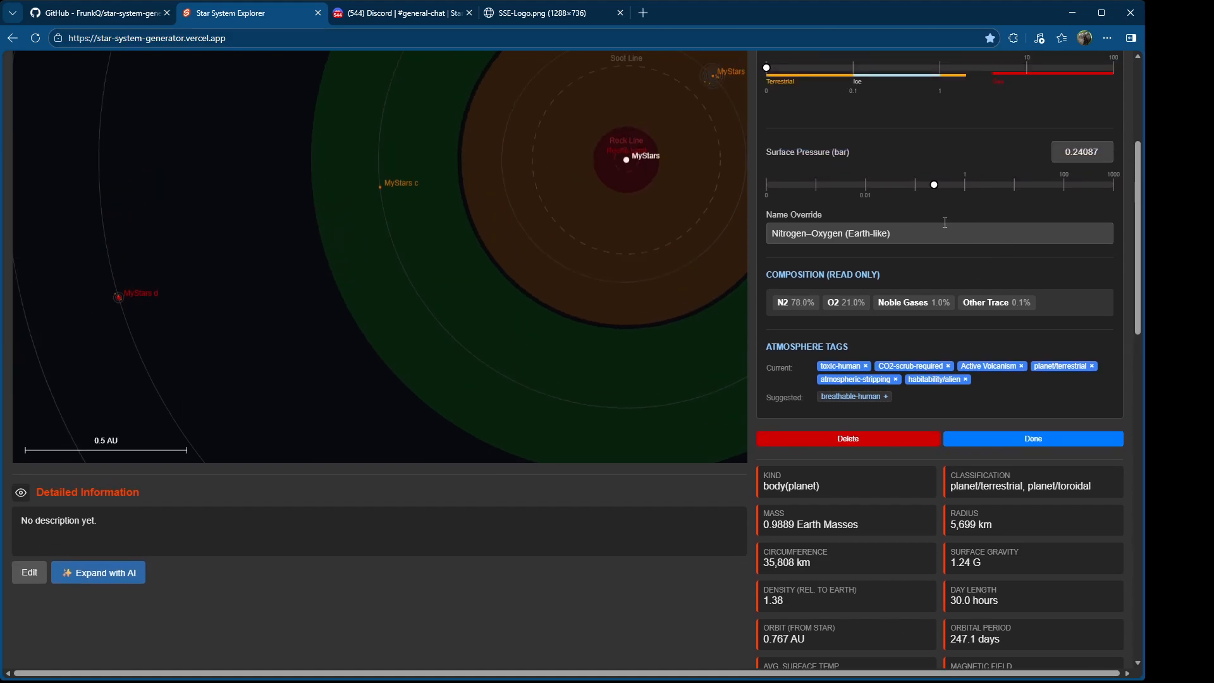
pyautogui.moveTo(932, 187); pyautogui.dragTo(967, 188)
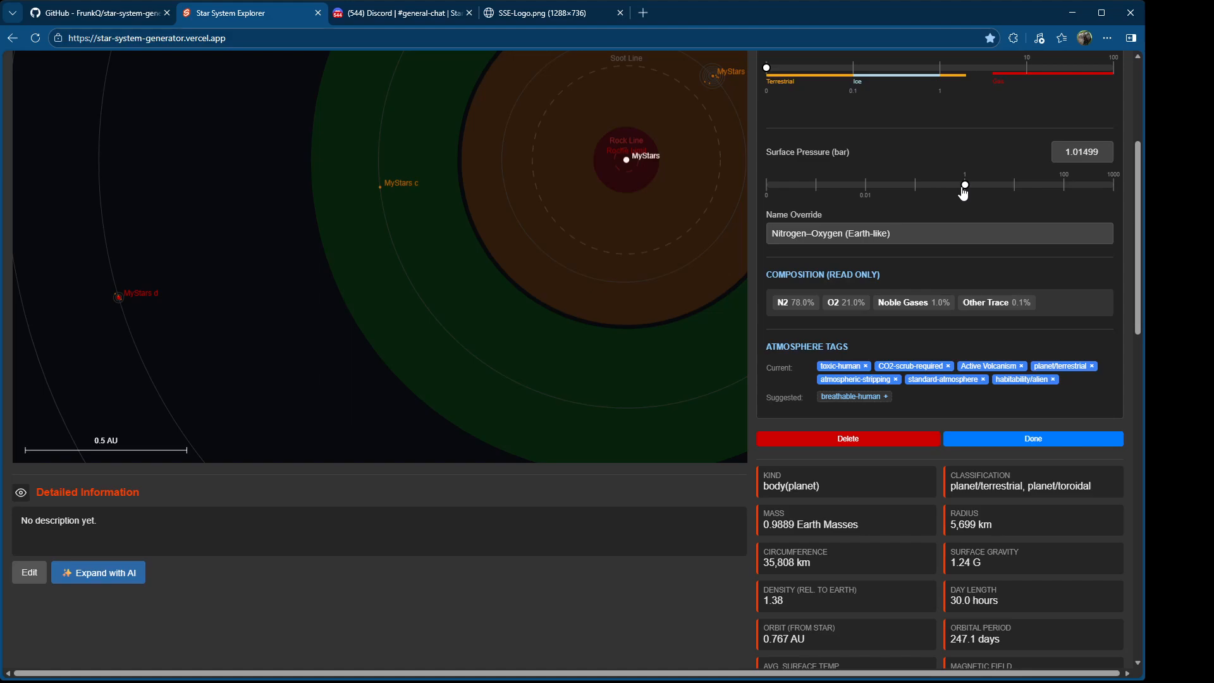
pyautogui.moveTo(966, 188)
pyautogui.mouseDown()
pyautogui.moveTo(992, 189)
pyautogui.moveTo(969, 190)
pyautogui.mouseUp()
pyautogui.moveTo(971, 189)
pyautogui.mouseDown()
pyautogui.moveTo(874, 191)
pyautogui.moveTo(969, 182)
pyautogui.mouseUp()
pyautogui.moveTo(971, 189)
pyautogui.mouseDown()
pyautogui.moveTo(903, 192)
pyautogui.moveTo(1035, 192)
pyautogui.moveTo(963, 189)
pyautogui.mouseUp()
# Step: Give MyStars c a magnetosphere of about 0.48 gauss
pyautogui.scroll(3, 979, 150)
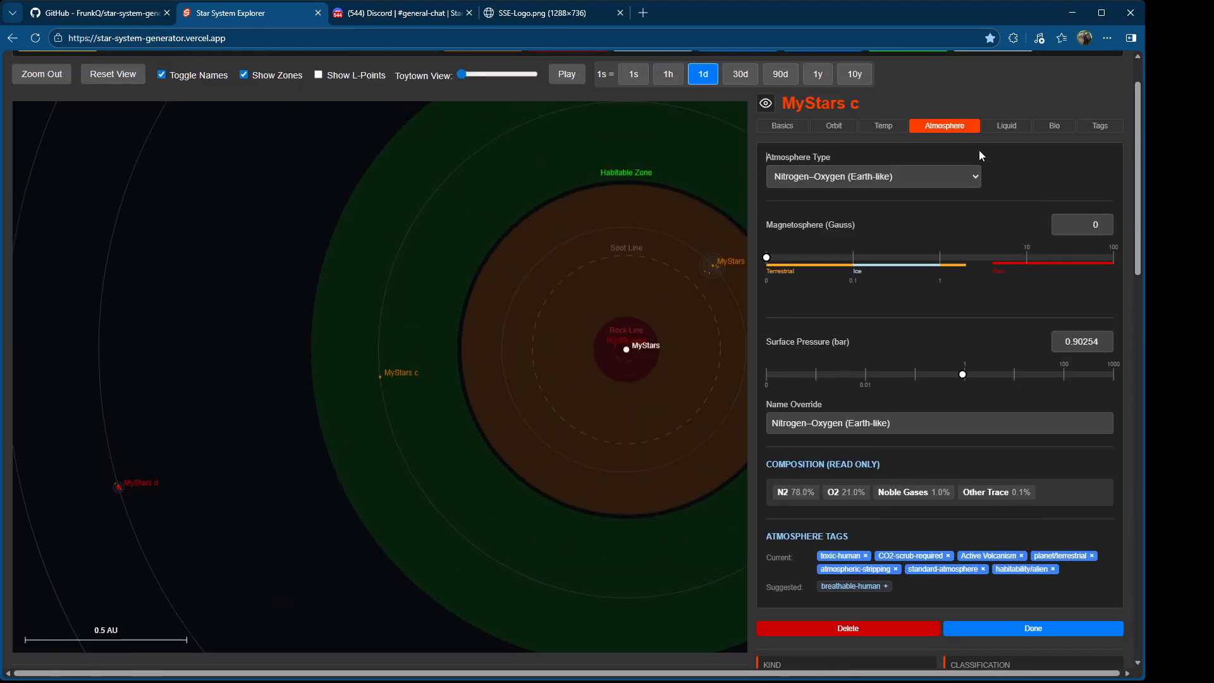
pyautogui.click(780, 262)
pyautogui.moveTo(781, 266); pyautogui.dragTo(947, 267)
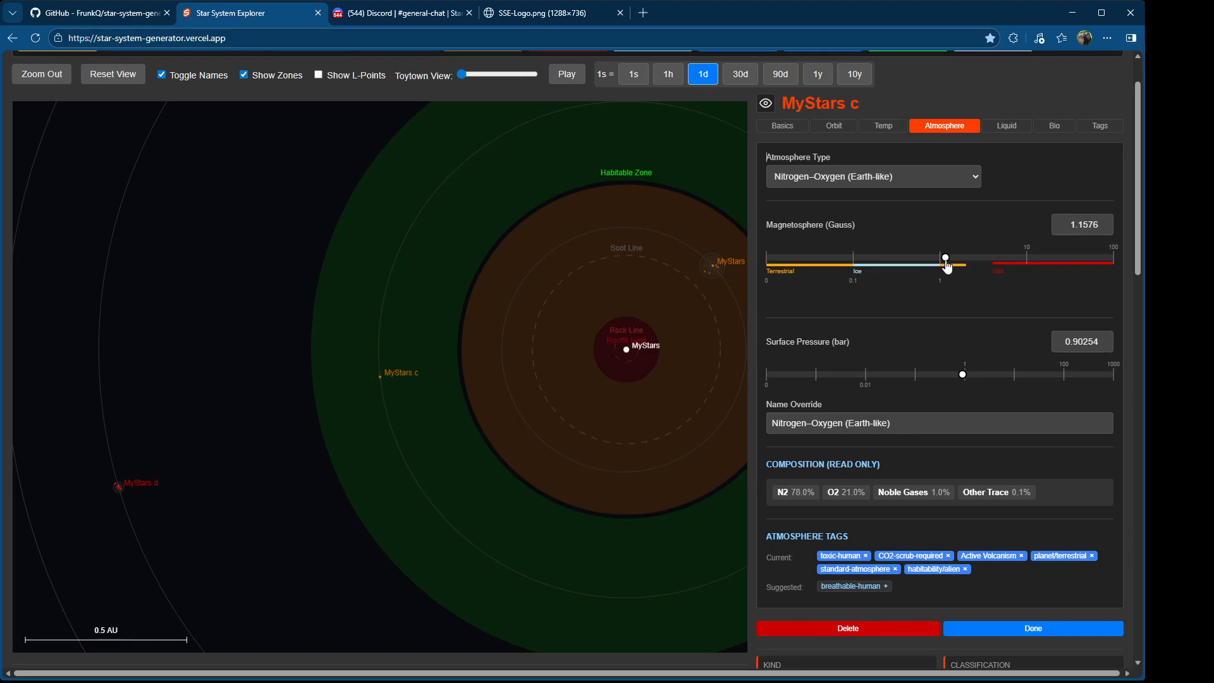
pyautogui.moveTo(948, 266); pyautogui.dragTo(879, 268)
pyautogui.moveTo(952, 260); pyautogui.dragTo(912, 260)
# Step: Keep Water (H₂O) as the primary liquid of MyStars c and set its surface coverage to 69%
pyautogui.click(1006, 127)
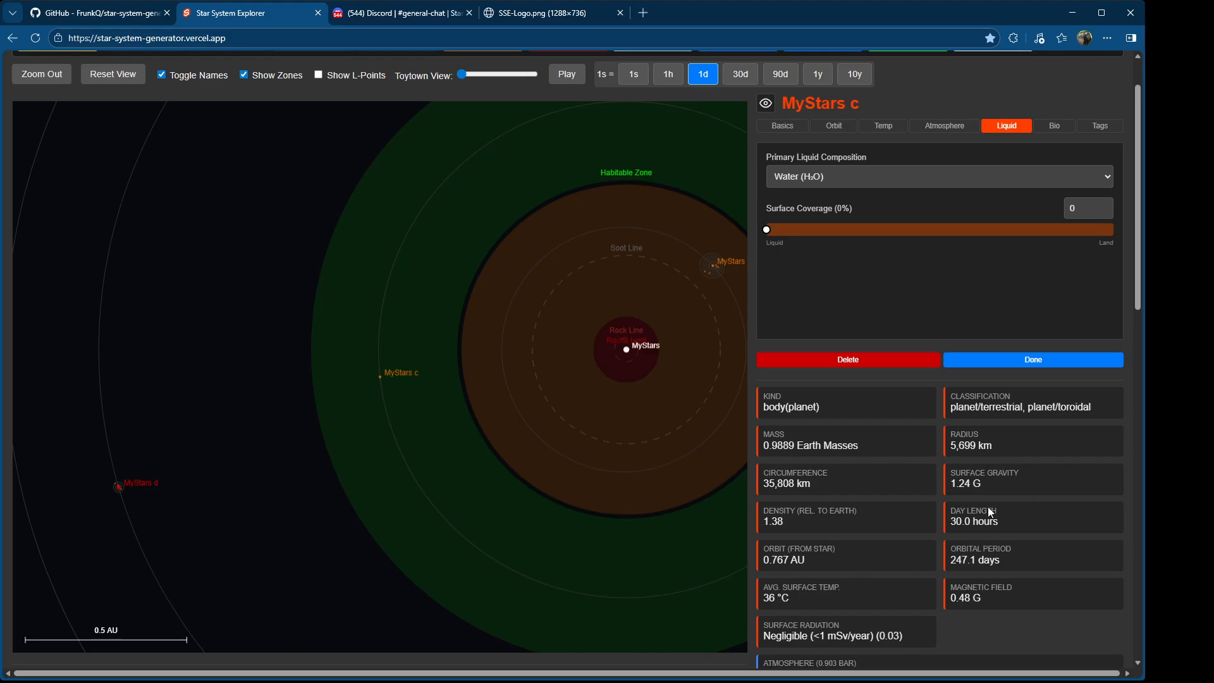
pyautogui.click(846, 226)
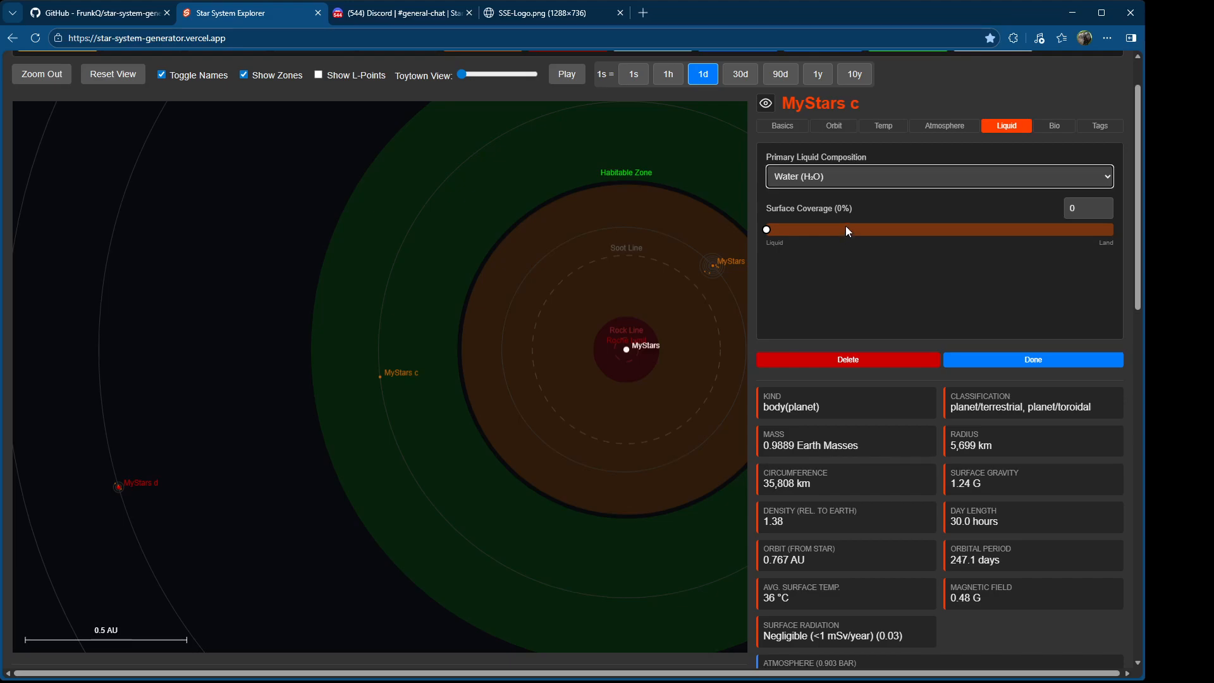
pyautogui.moveTo(767, 231); pyautogui.dragTo(1006, 231)
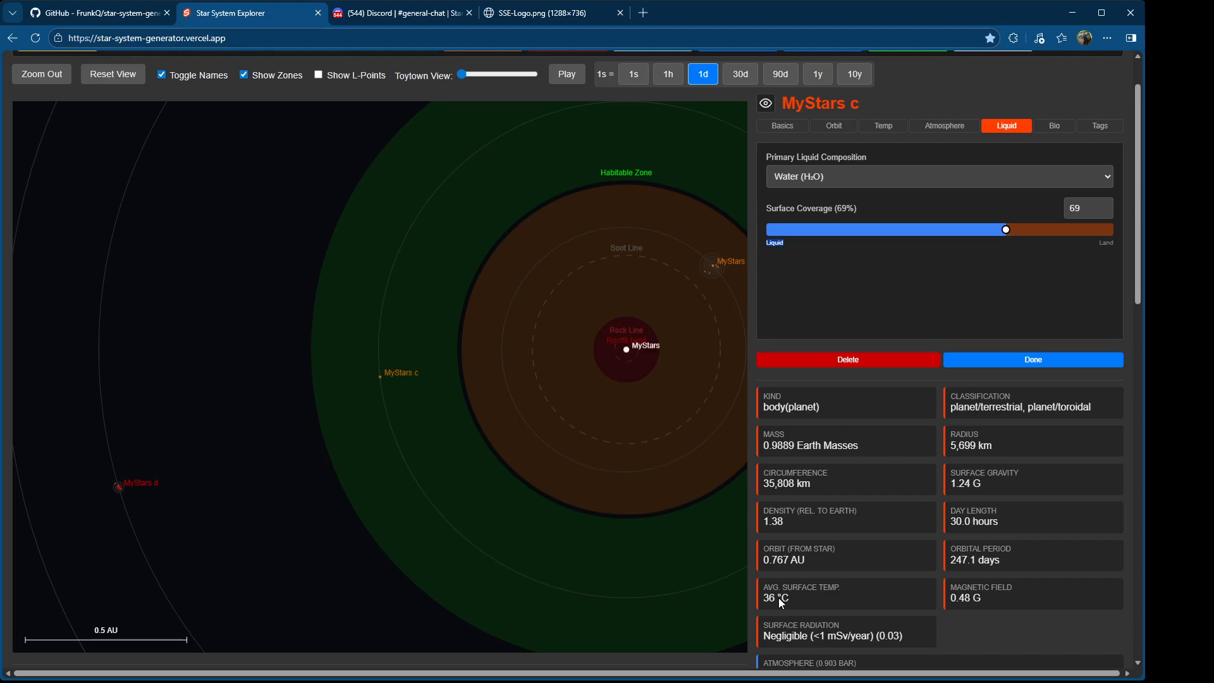
# Step: Adjust the Bond albedo of MyStars c to 0.51 to cool its surface
pyautogui.click(893, 131)
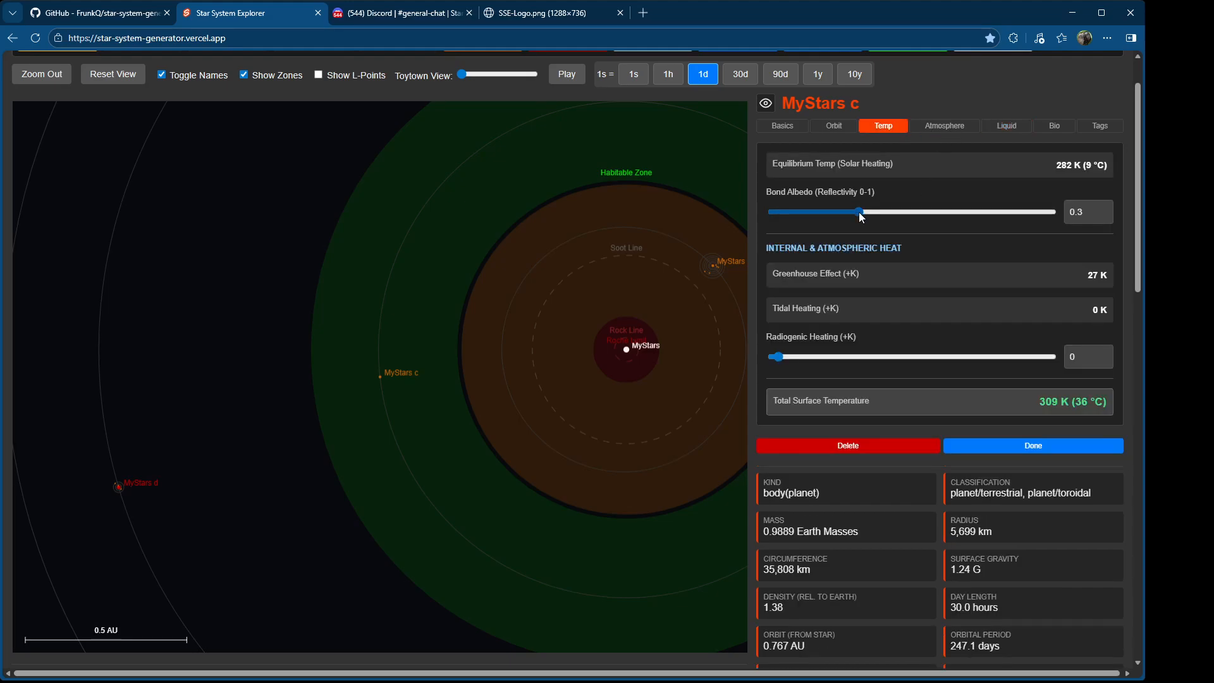
pyautogui.moveTo(864, 216); pyautogui.dragTo(911, 217)
pyautogui.scroll(2, 960, 176)
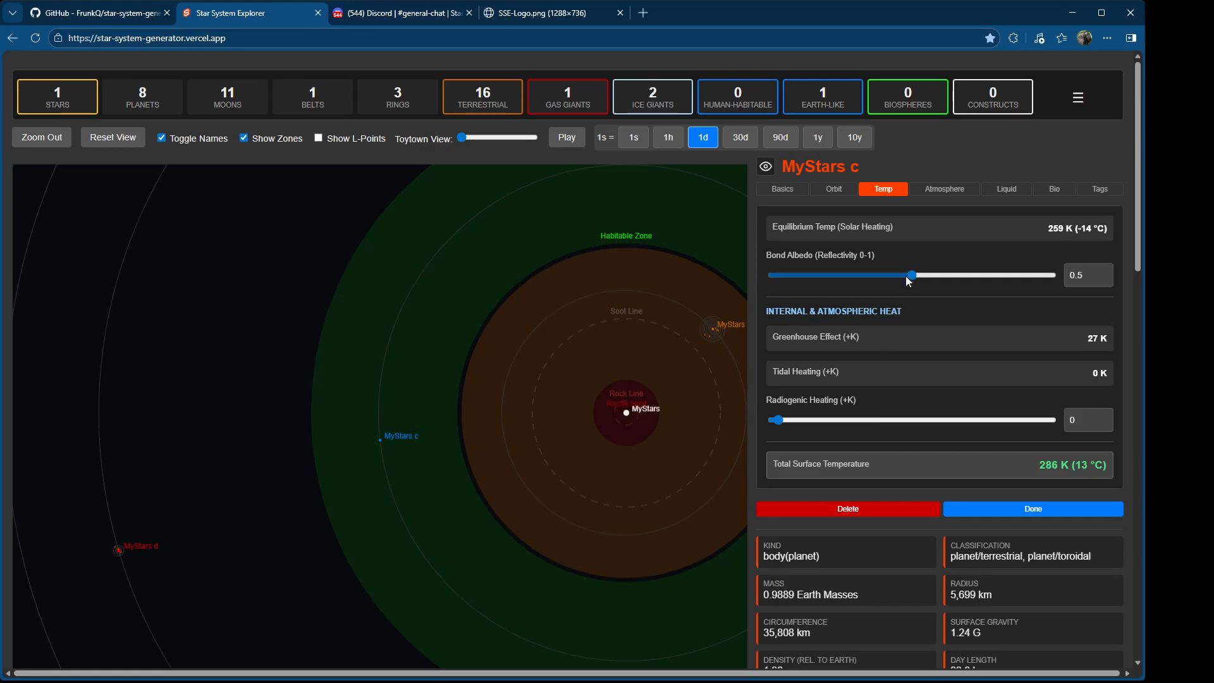
pyautogui.moveTo(907, 281)
pyautogui.mouseDown()
pyautogui.moveTo(848, 281)
pyautogui.moveTo(906, 272)
pyautogui.mouseUp()
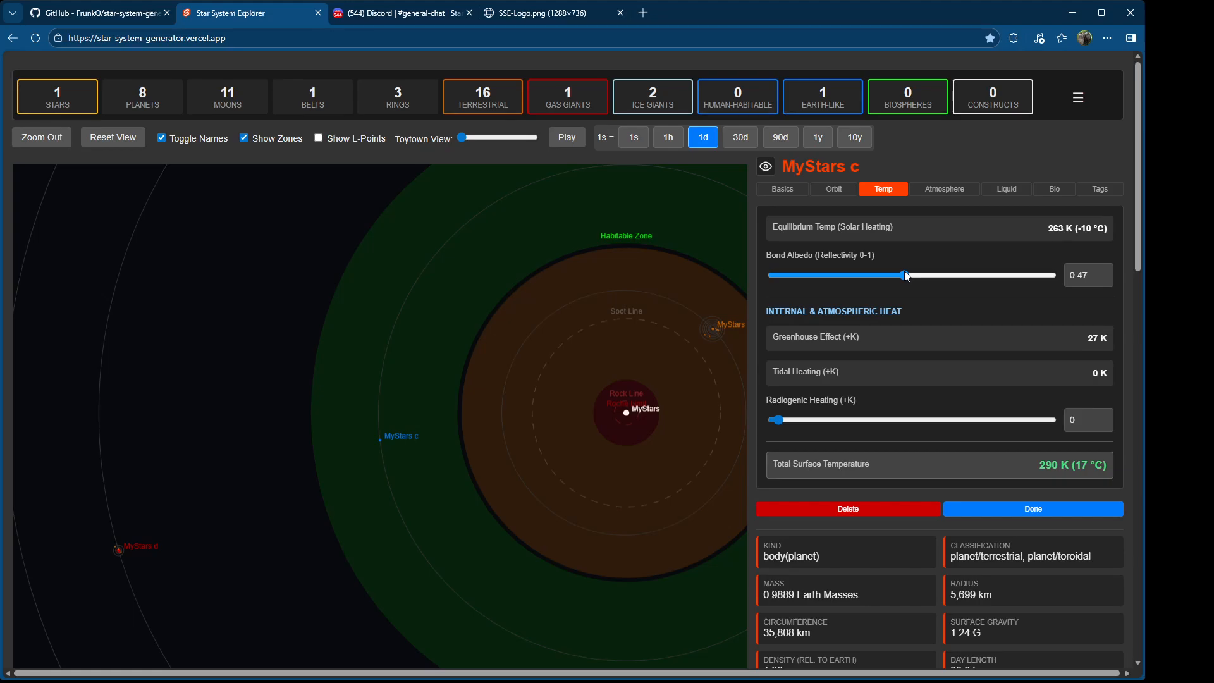
pyautogui.moveTo(904, 271)
pyautogui.mouseDown()
pyautogui.moveTo(844, 278)
pyautogui.moveTo(915, 278)
pyautogui.mouseUp()
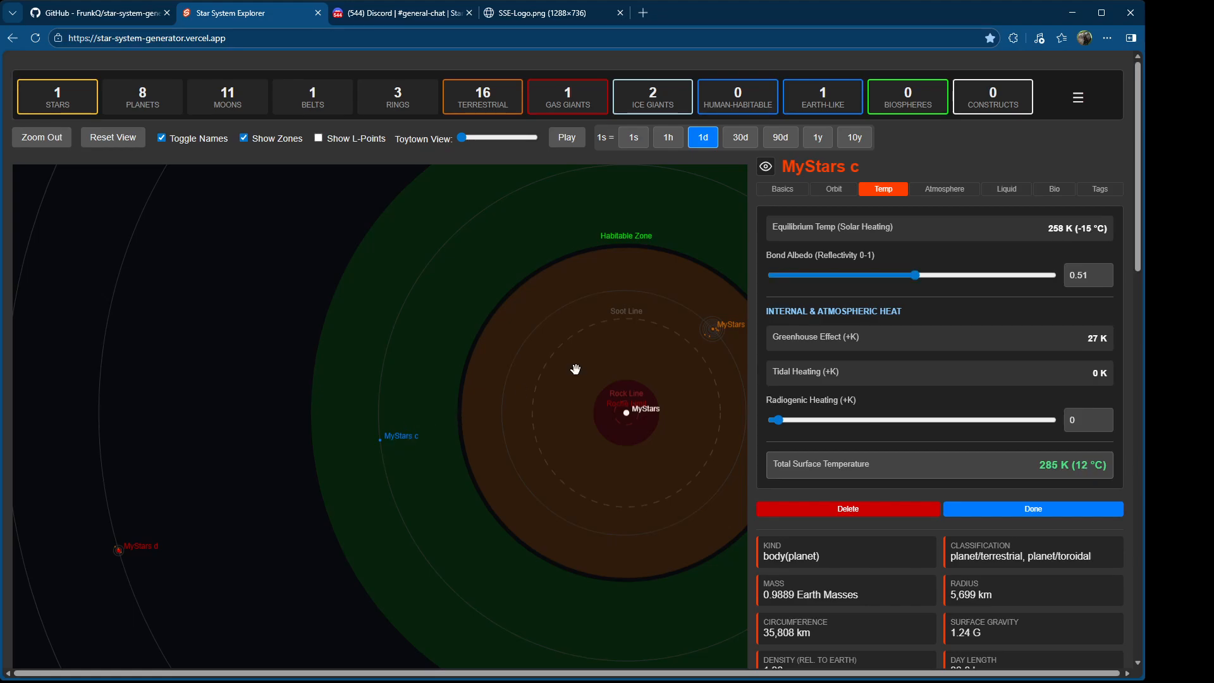
# Step: Check the habitability score of MyStars c and give it an evolved biosphere with sapient complexity
pyautogui.click(1065, 195)
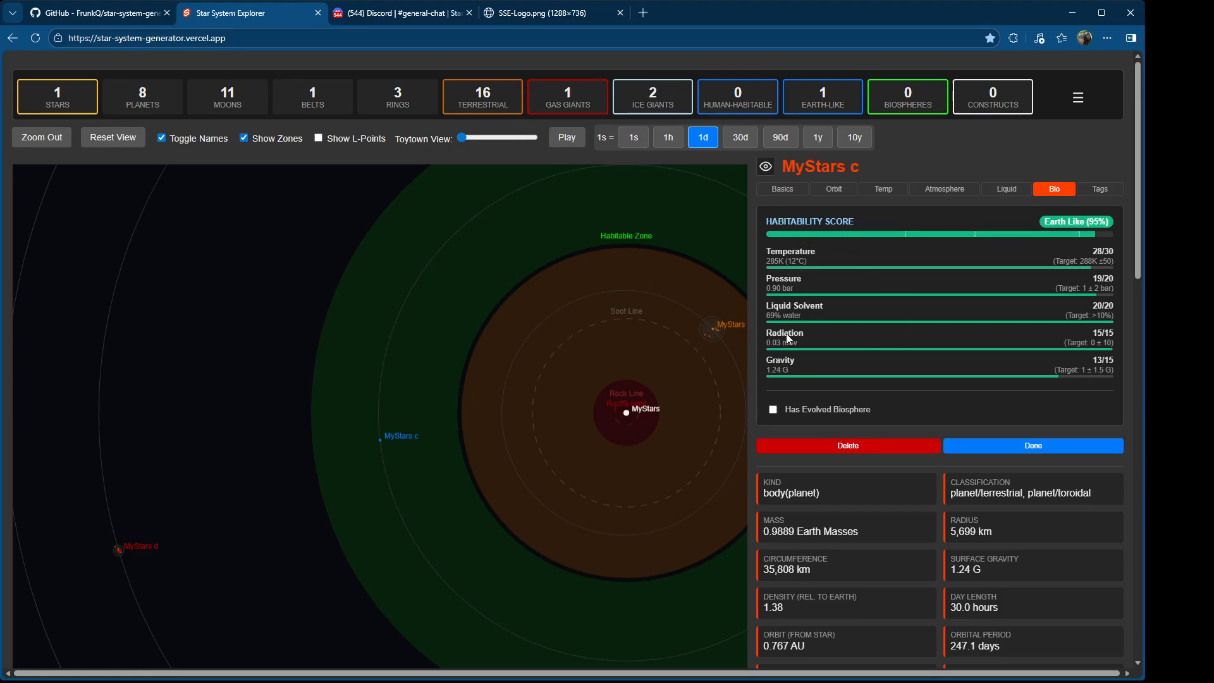
pyautogui.click(773, 410)
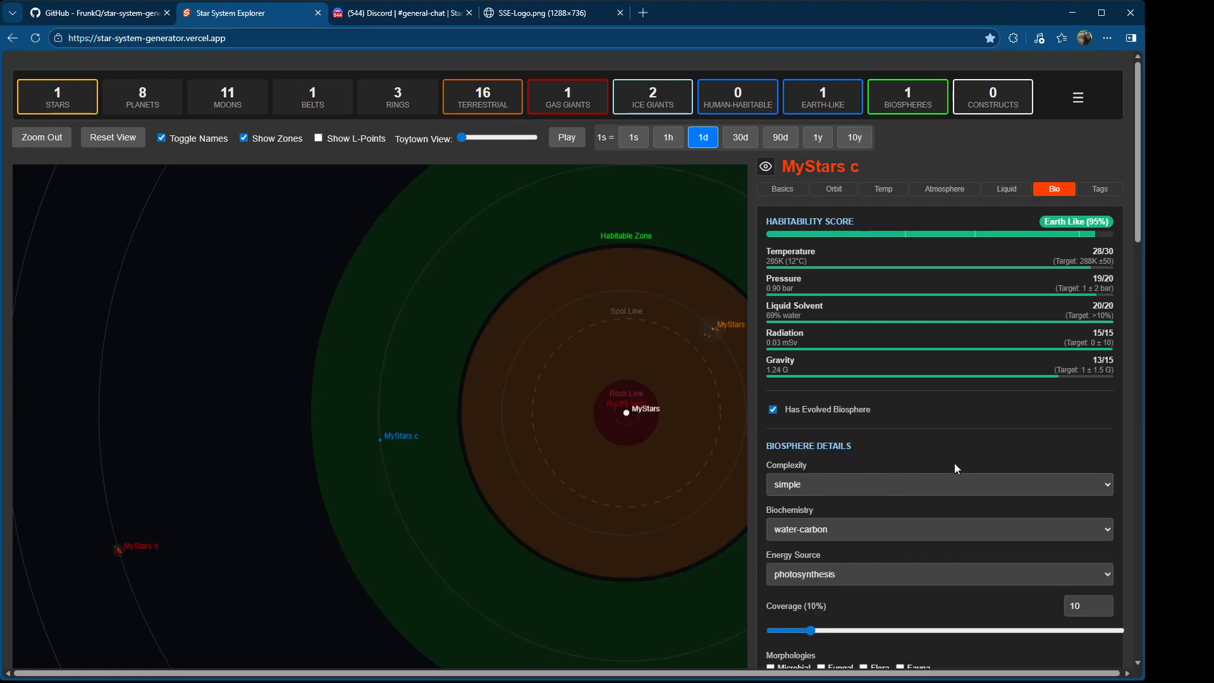
pyautogui.scroll(-1, 958, 457)
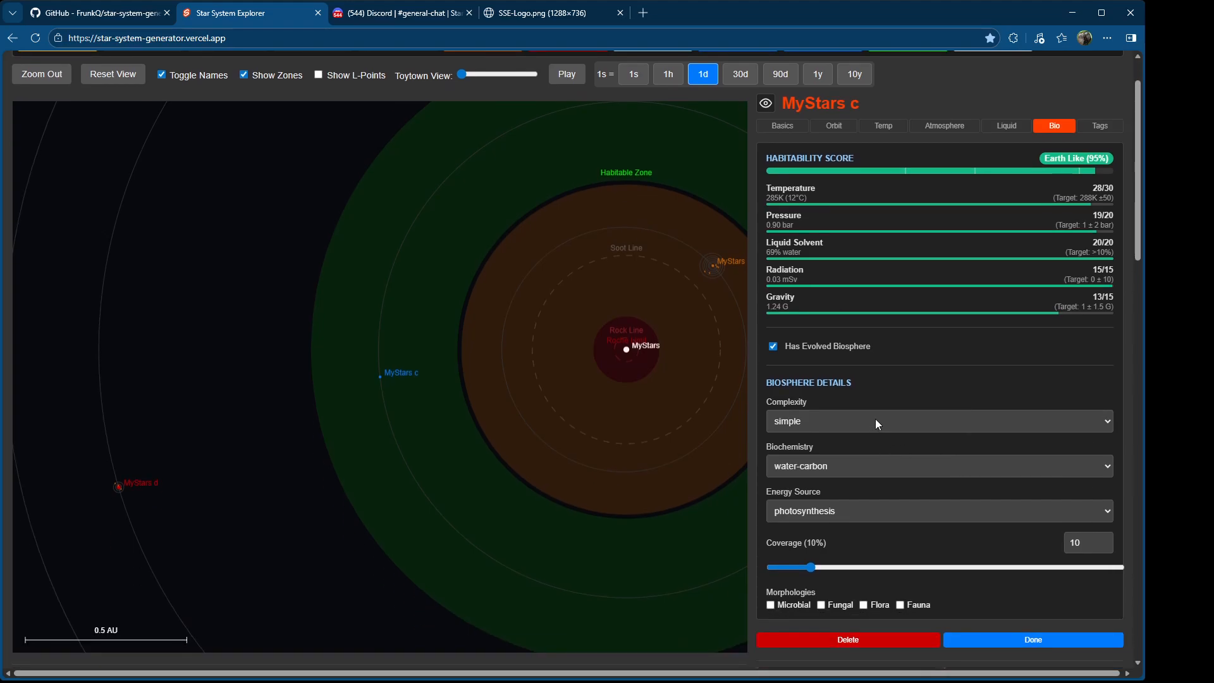
pyautogui.click(875, 420)
pyautogui.click(885, 475)
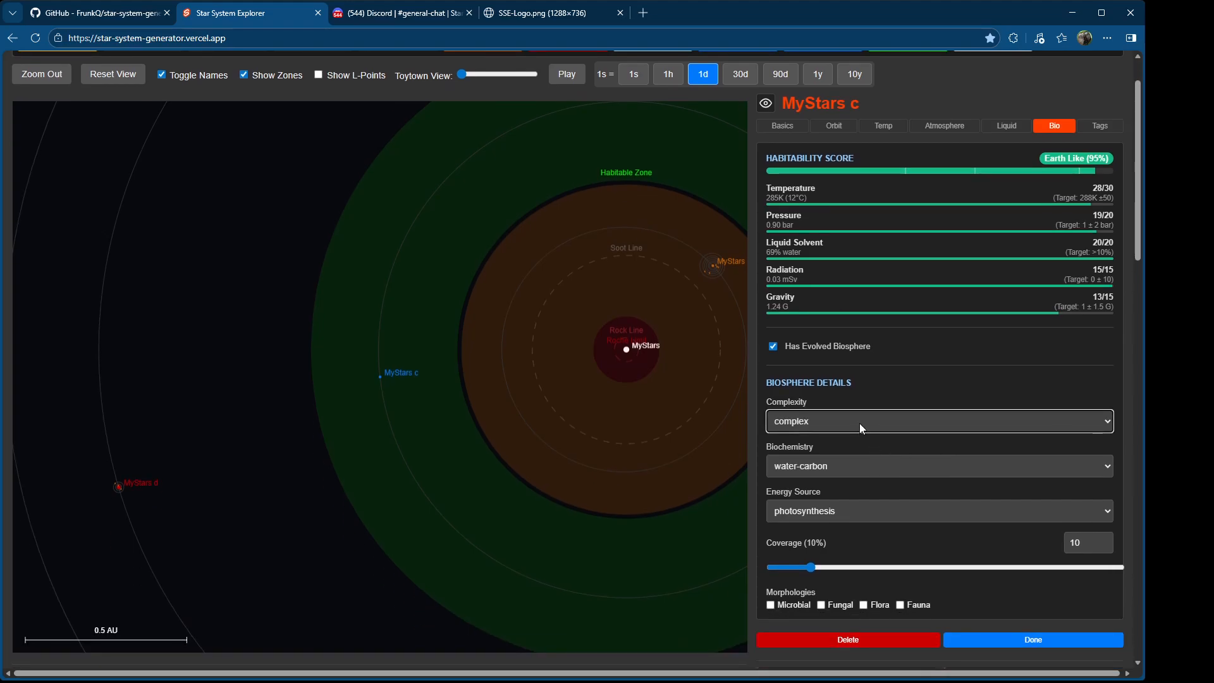
pyautogui.press('Down')
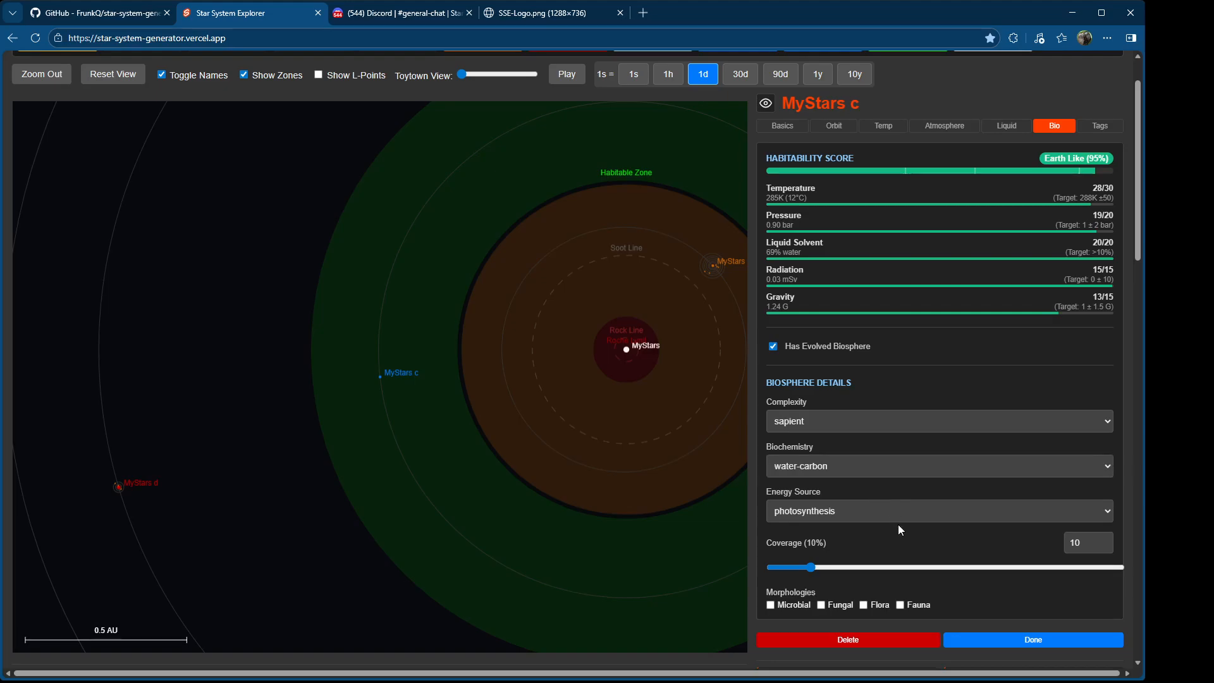
# Step: Set the biosphere to thermosynthesis with 30% coverage and include microbial, fungal, flora and fauna morphologies
pyautogui.click(886, 565)
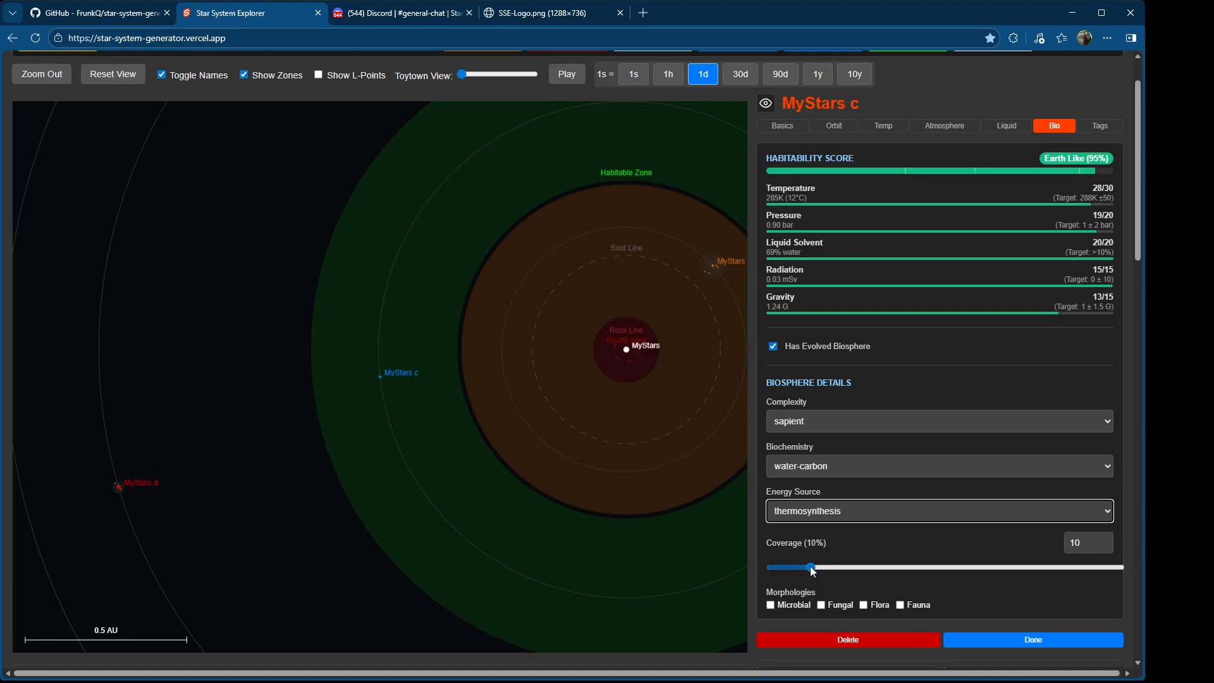
pyautogui.moveTo(812, 567); pyautogui.dragTo(882, 567)
pyautogui.click(820, 606)
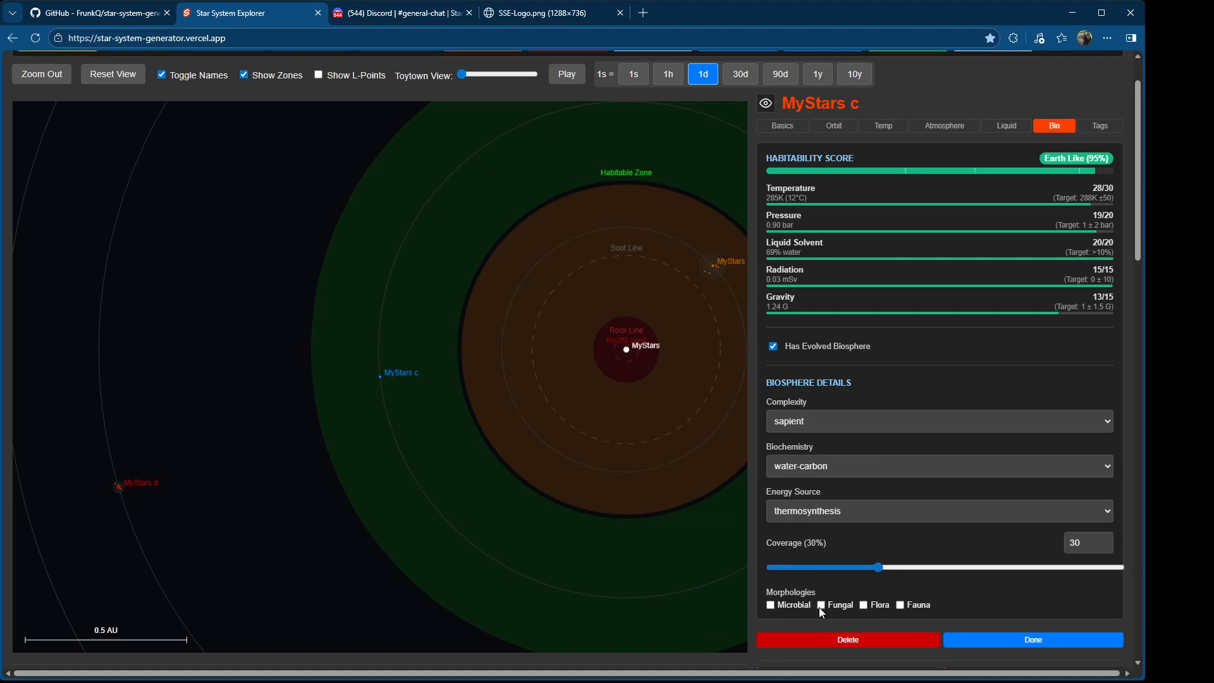
pyautogui.click(771, 605)
pyautogui.click(864, 605)
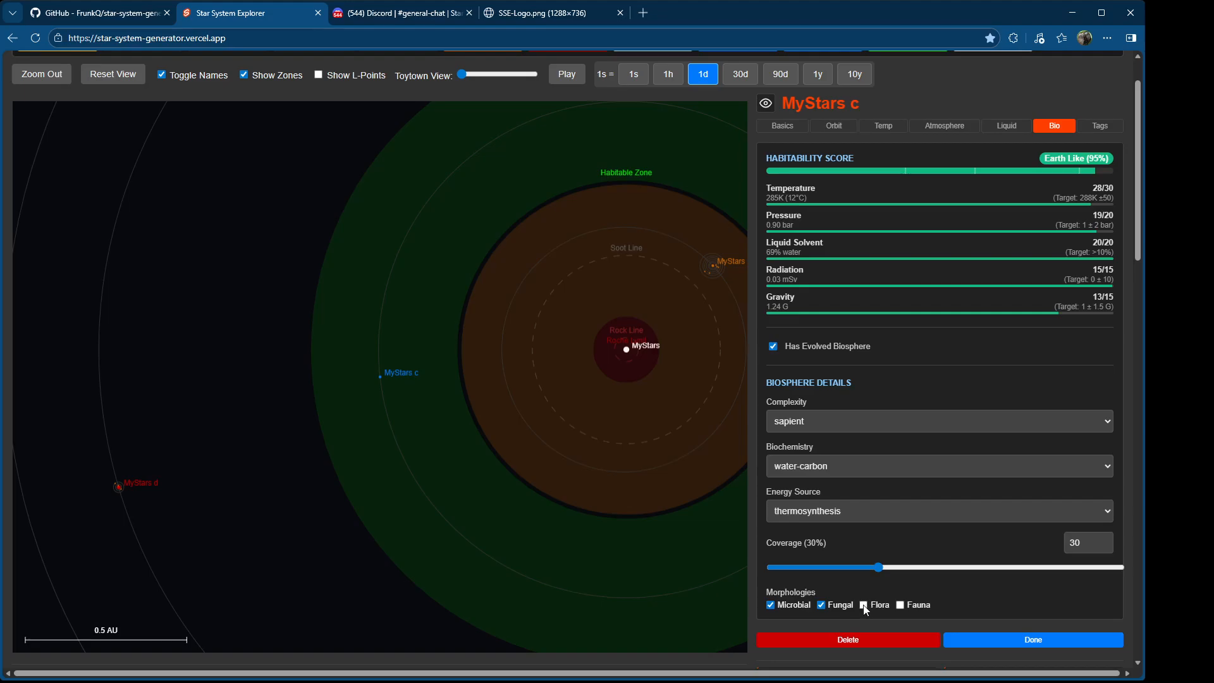
pyautogui.click(900, 606)
pyautogui.scroll(-3, 1000, 364)
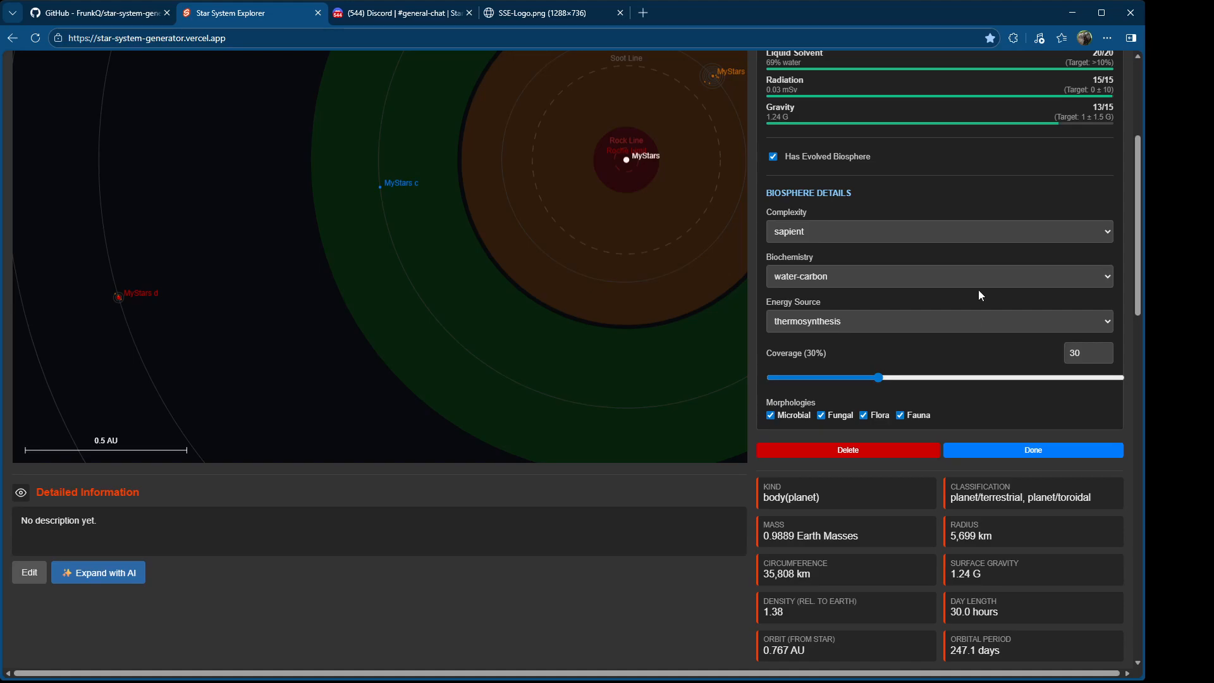
# Step: Add the mineral-rich, rare-metals and geologically-active tags to MyStars c and finish editing the planet
pyautogui.scroll(4, 978, 289)
pyautogui.click(1099, 193)
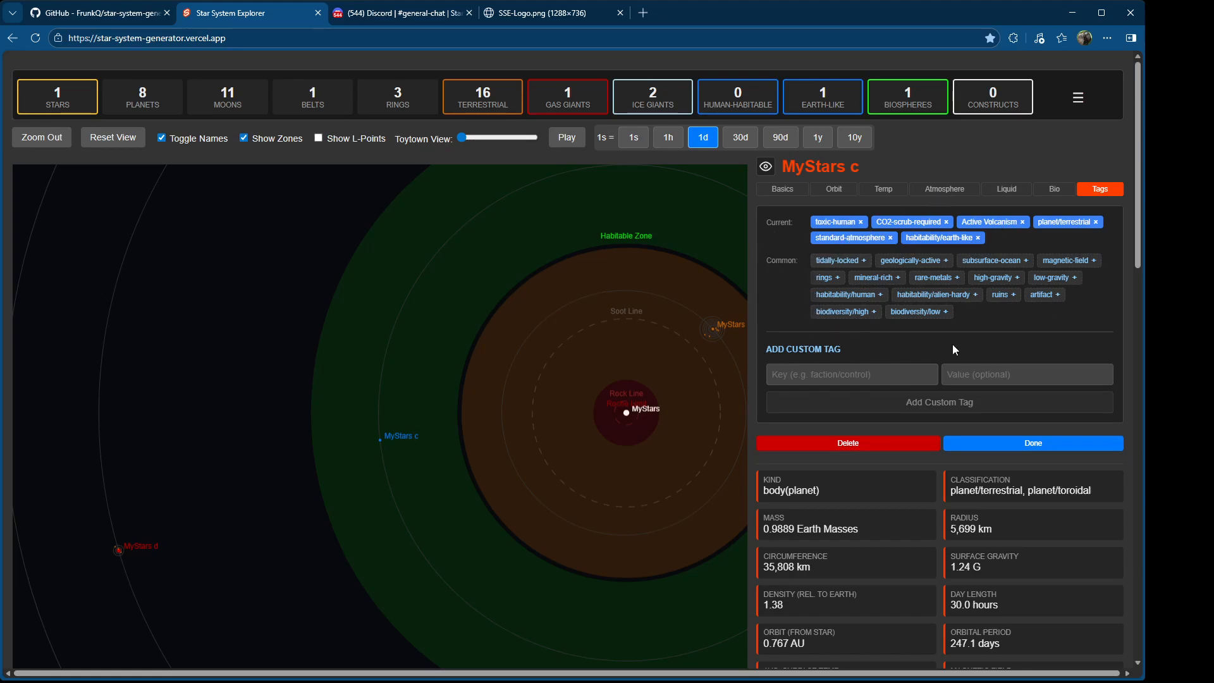
pyautogui.click(899, 278)
pyautogui.click(898, 278)
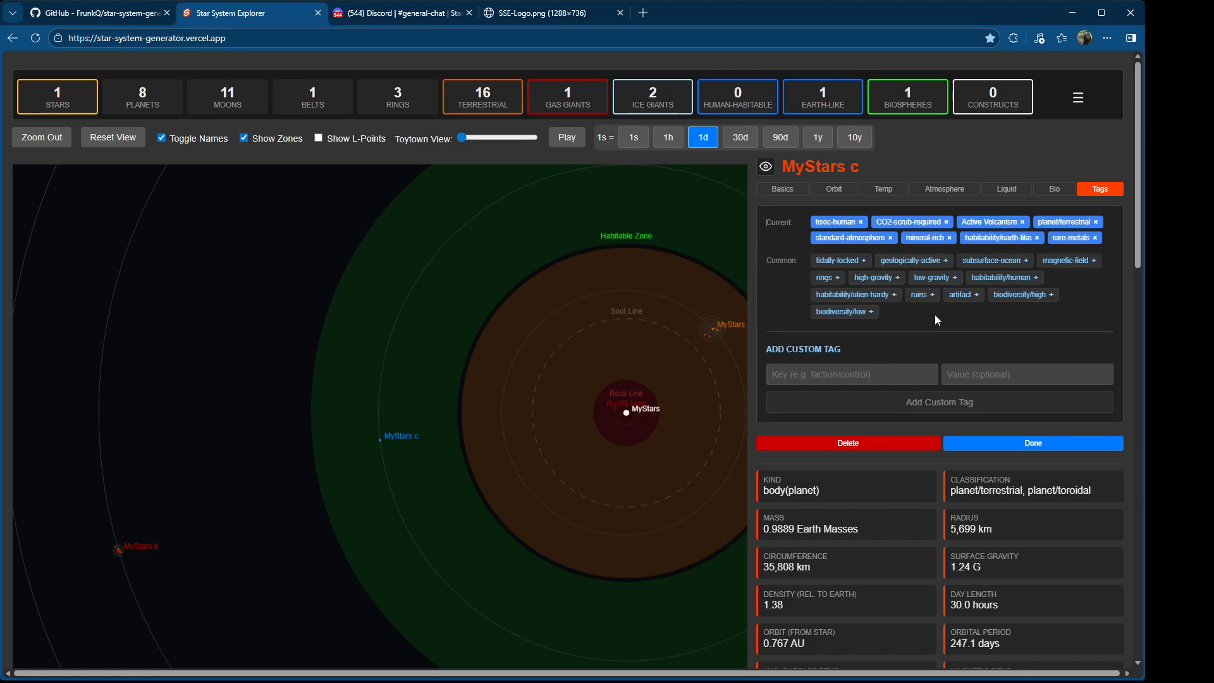
pyautogui.click(947, 260)
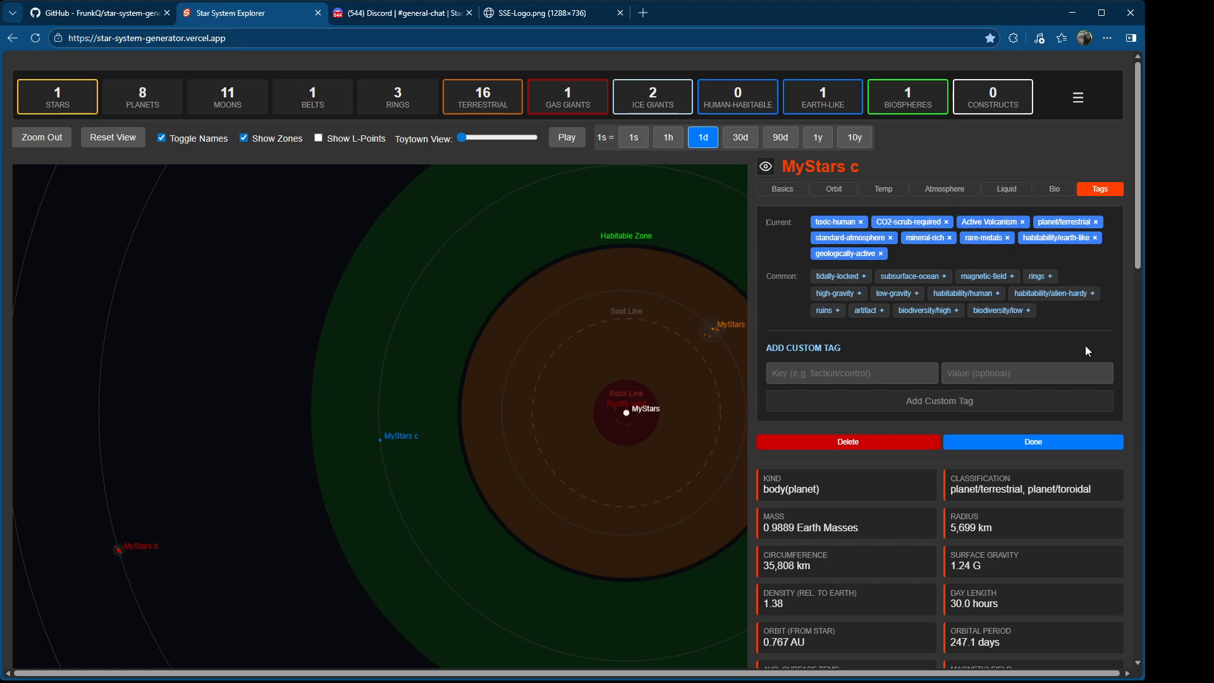
pyautogui.click(1061, 442)
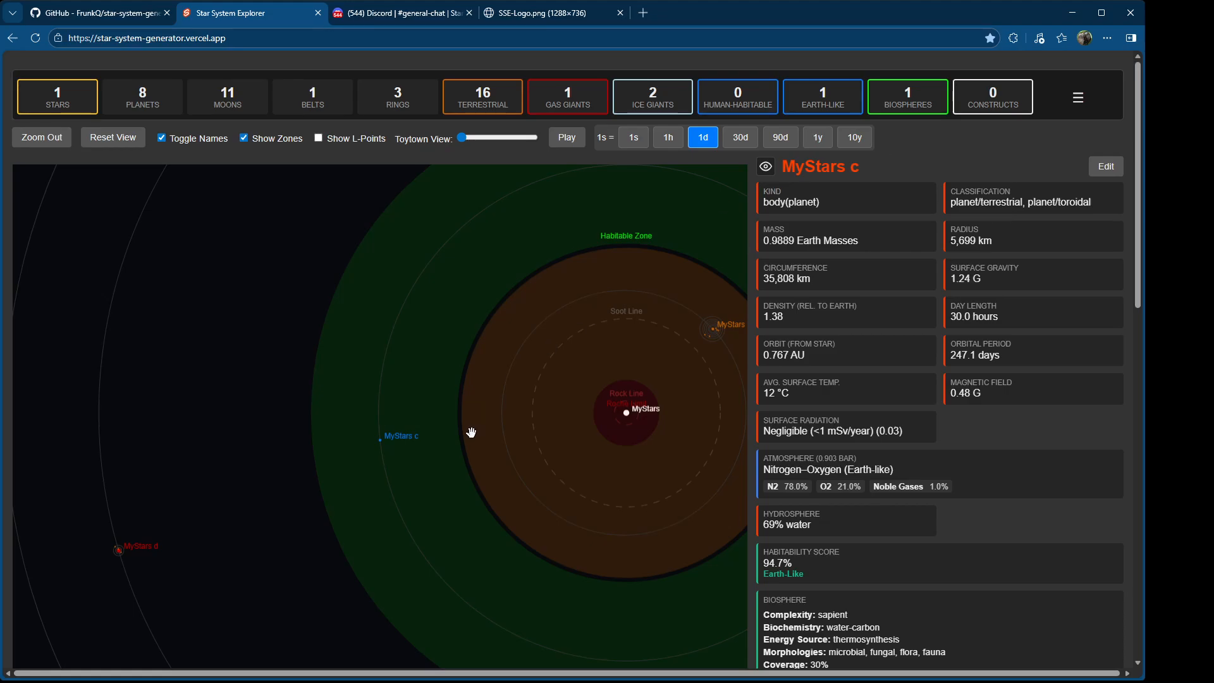
# Step: Review the summary of MyStars c down to its delta-v budgets, highlighting the aerobrake landing figure
pyautogui.scroll(-3, 936, 484)
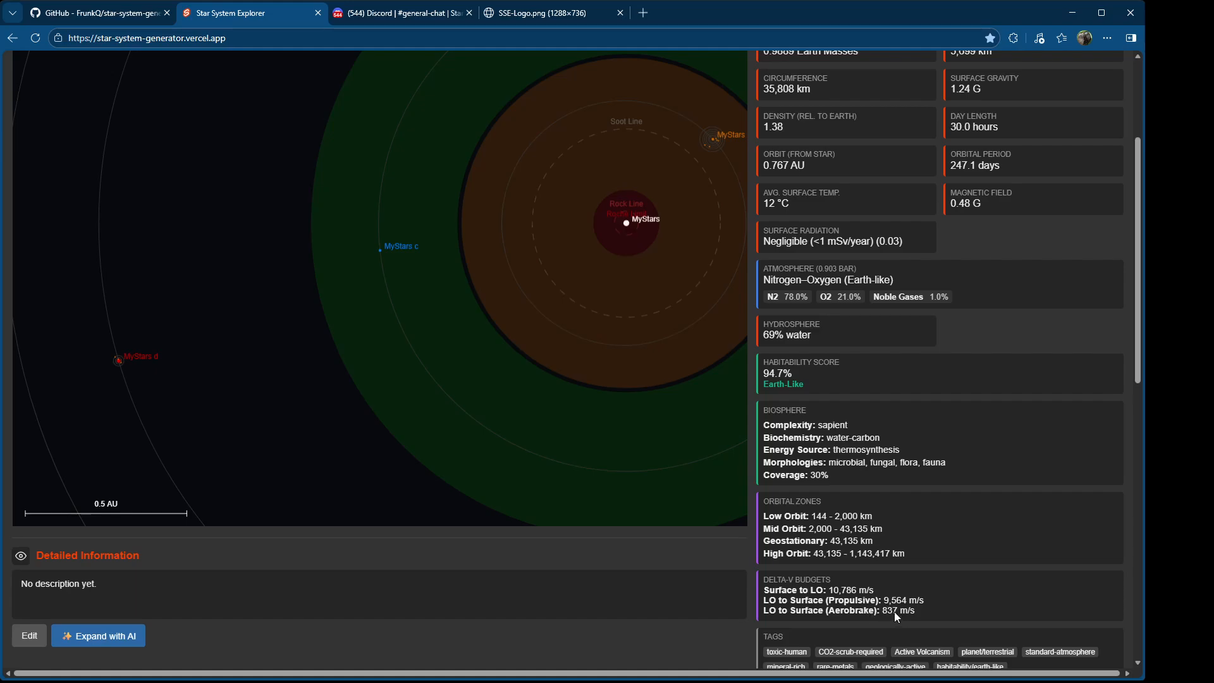
pyautogui.moveTo(907, 615); pyautogui.dragTo(917, 613)
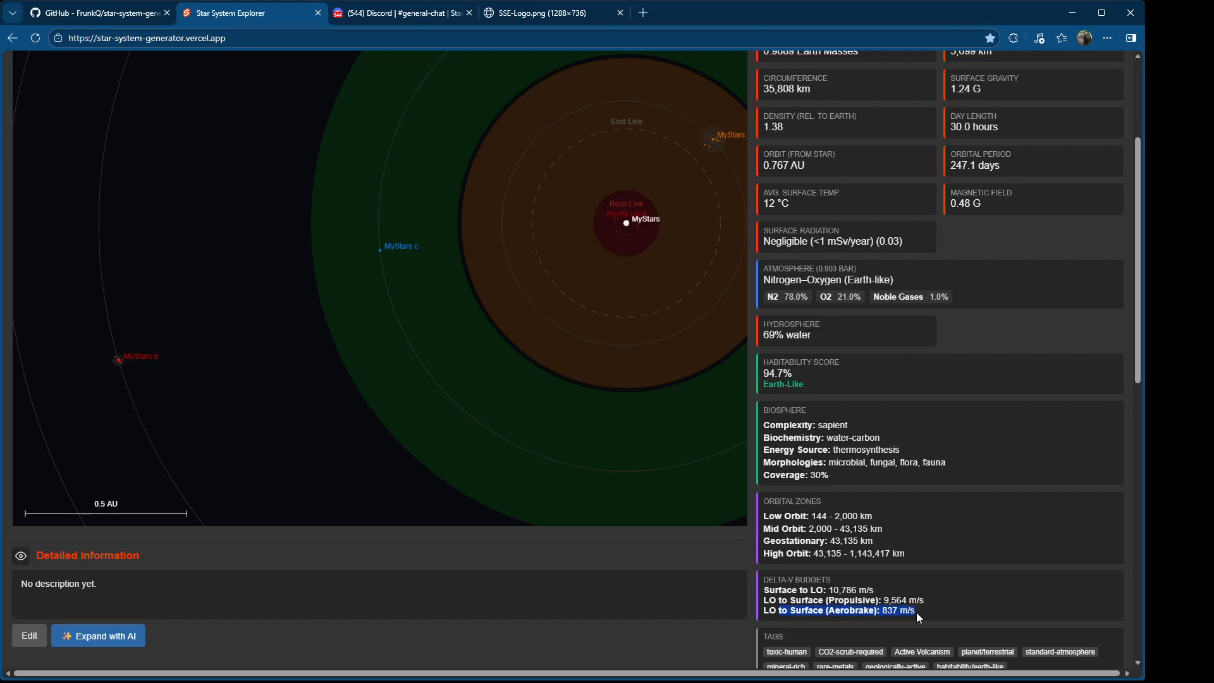
pyautogui.click(920, 613)
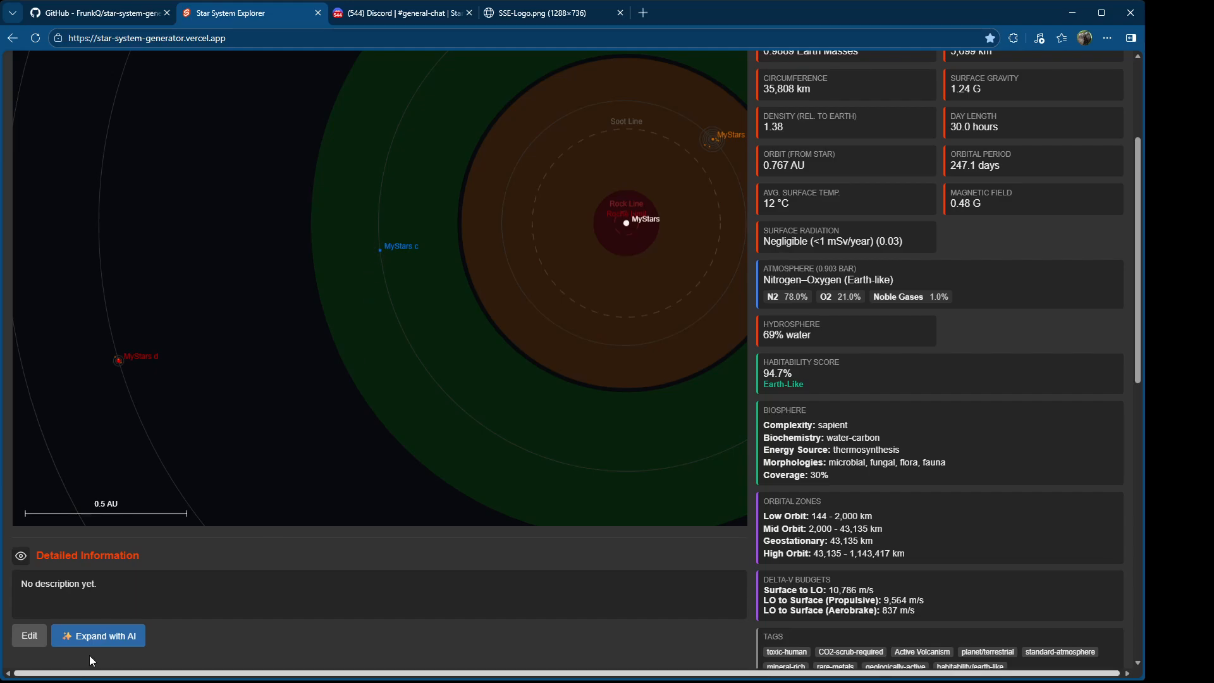
# Step: Start an AI expansion of MyStars c's description as a Tourist Brochure of short length (~250 words), with the seed text "great zoos"
pyautogui.click(103, 636)
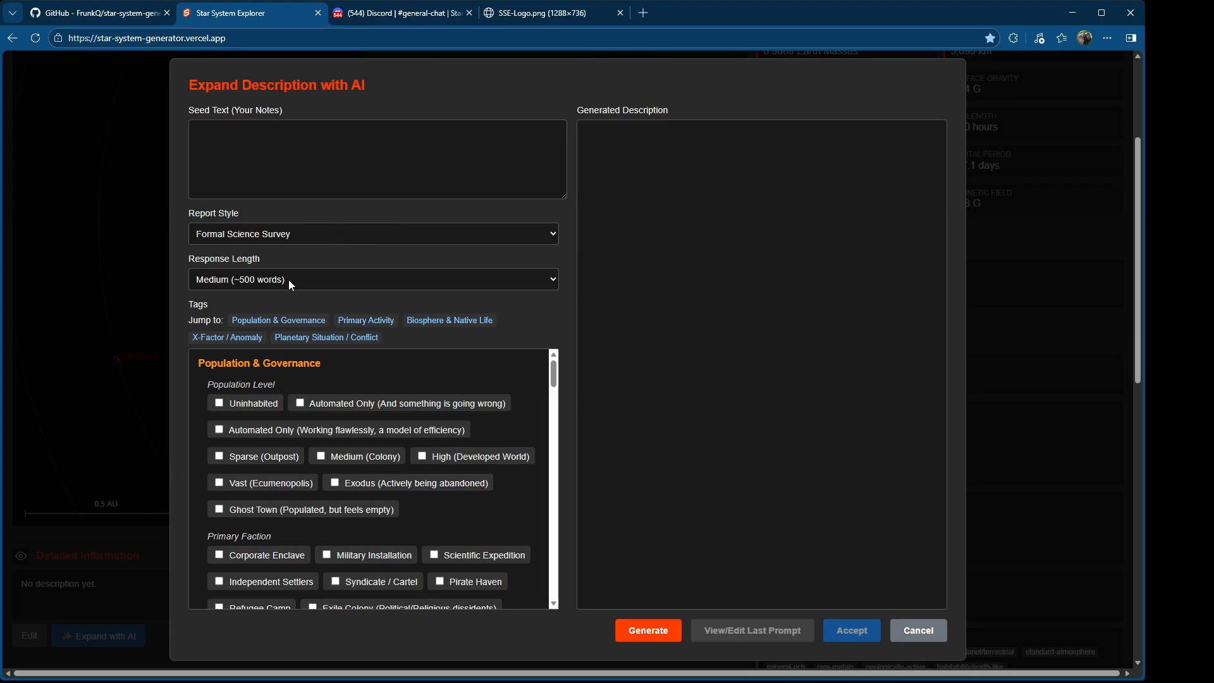
pyautogui.click(282, 392)
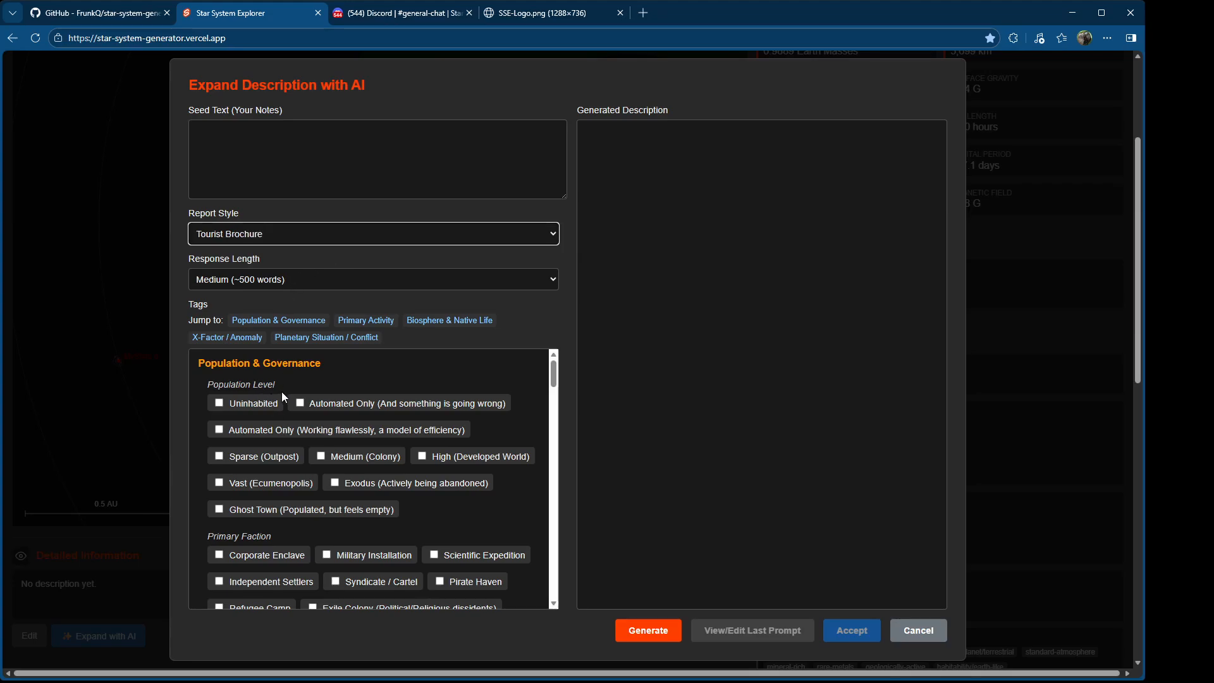
pyautogui.click(294, 287)
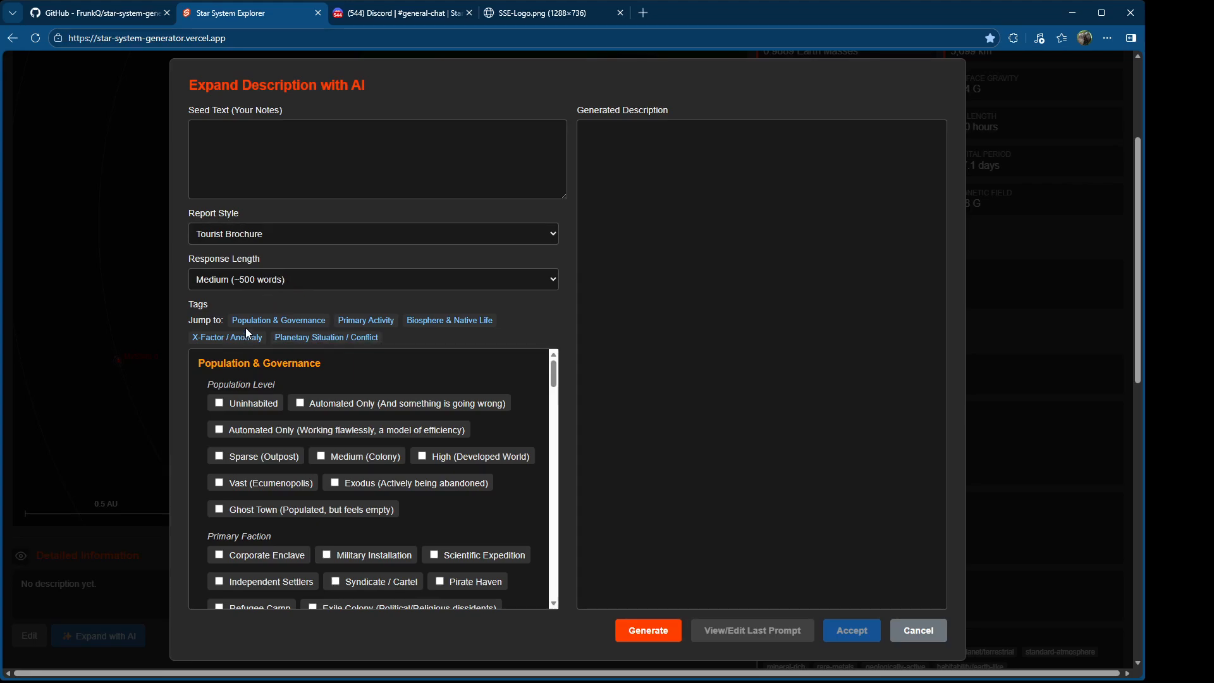
pyautogui.click(263, 319)
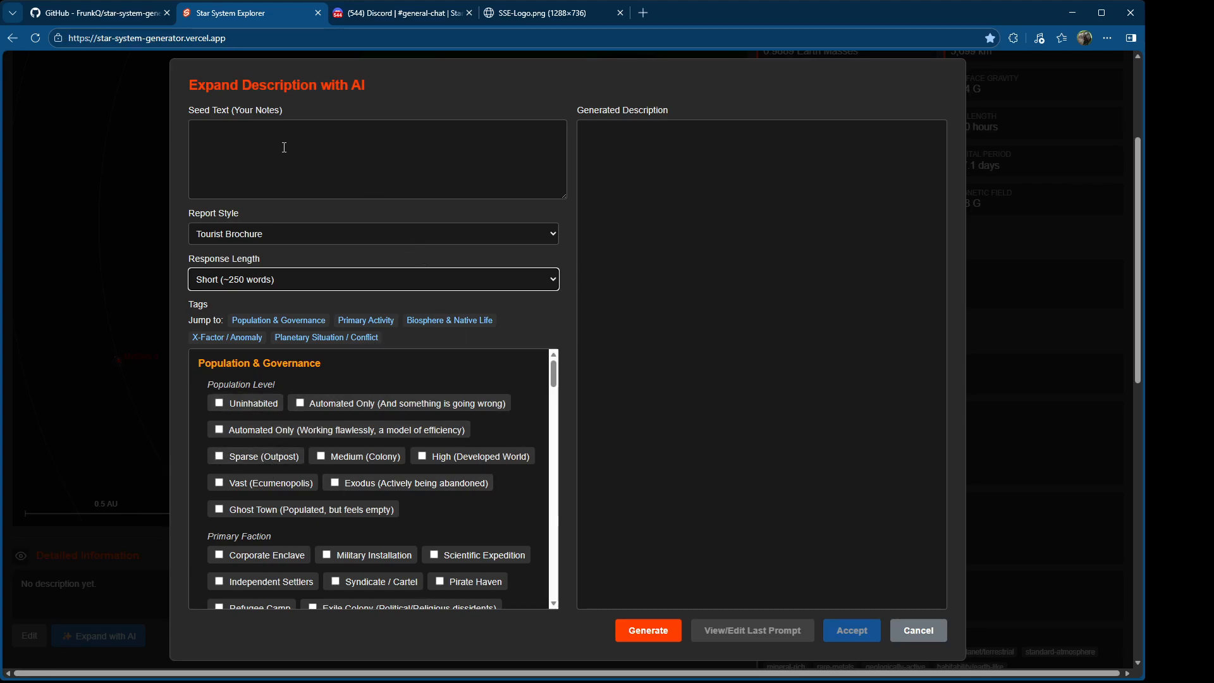
pyautogui.click(408, 135)
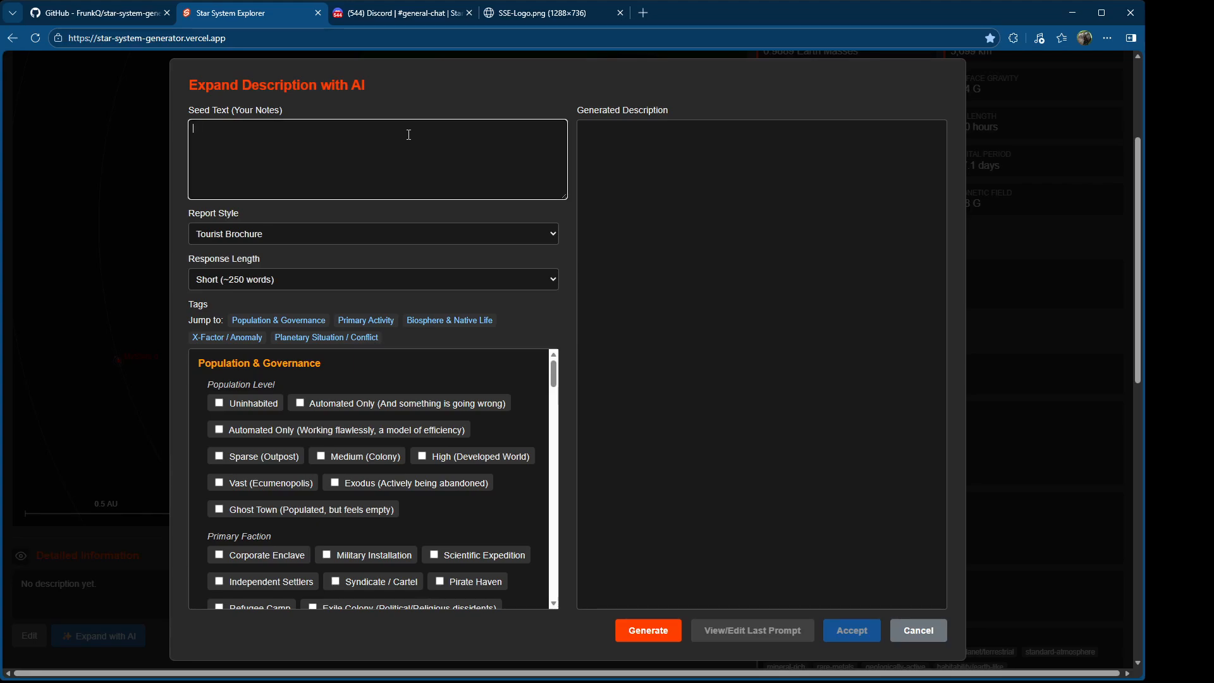
pyautogui.write('great zoos')
# Step: Select the Corporate Enclave, Planetary Democracy and Religious Site / Pilgrimage tags and generate the description
pyautogui.scroll(-2, 503, 486)
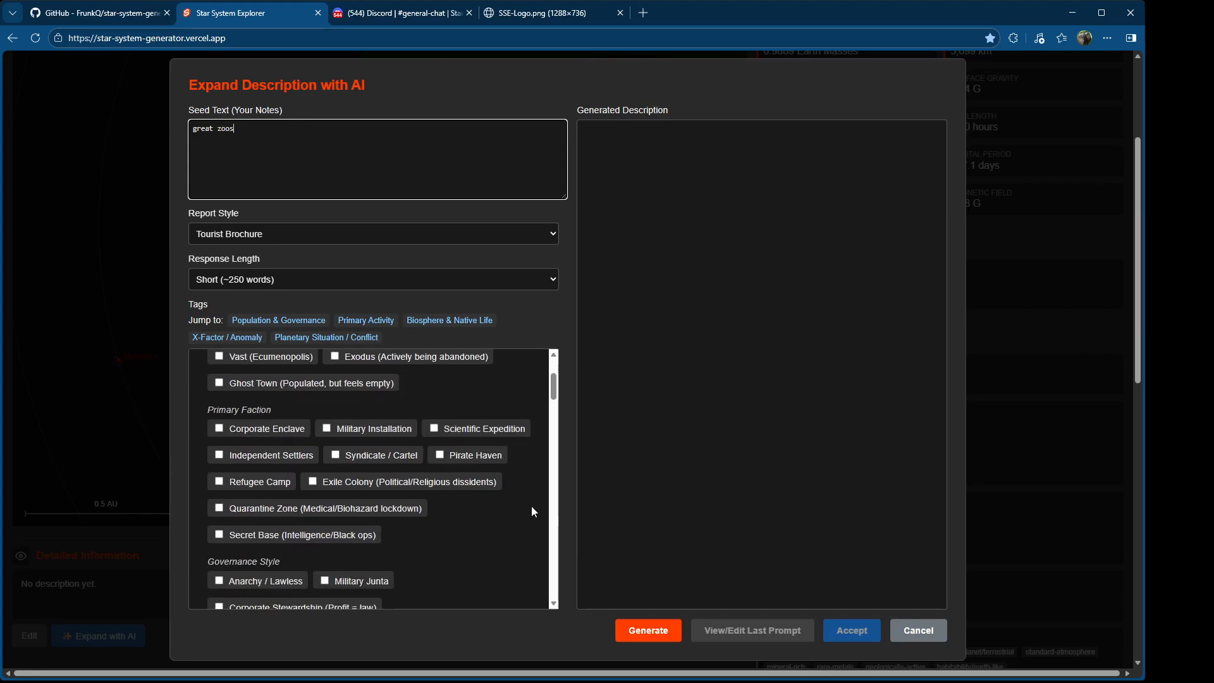
pyautogui.click(226, 431)
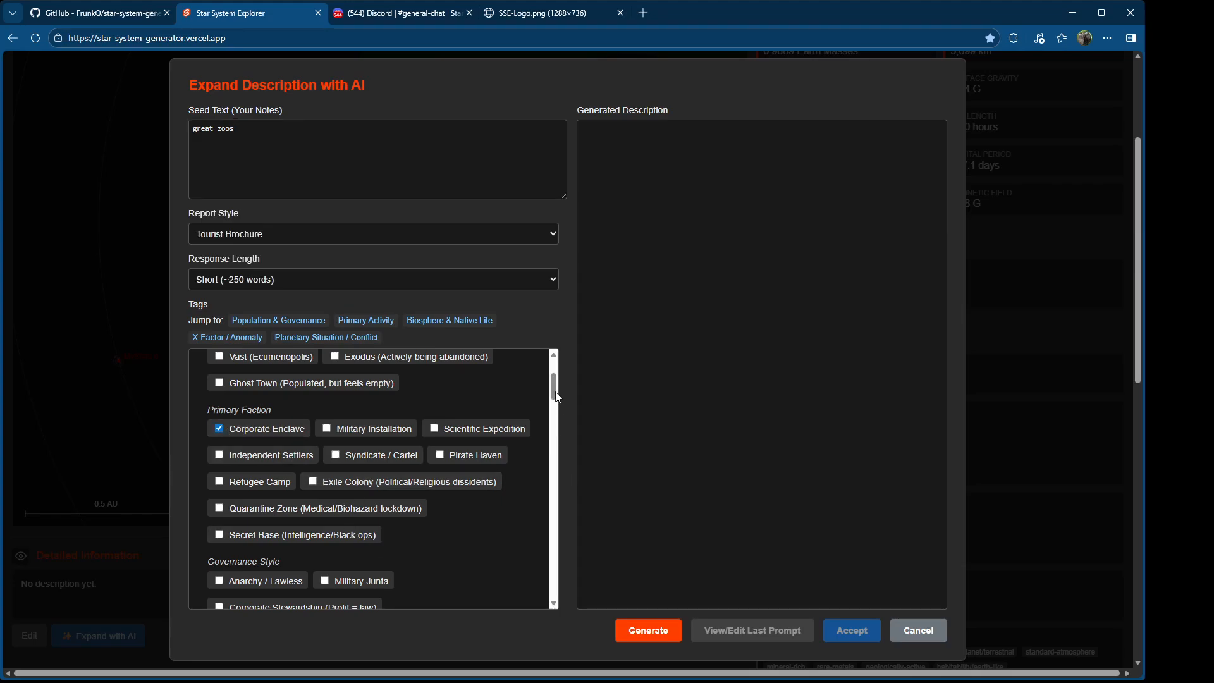
pyautogui.moveTo(555, 393); pyautogui.dragTo(553, 415)
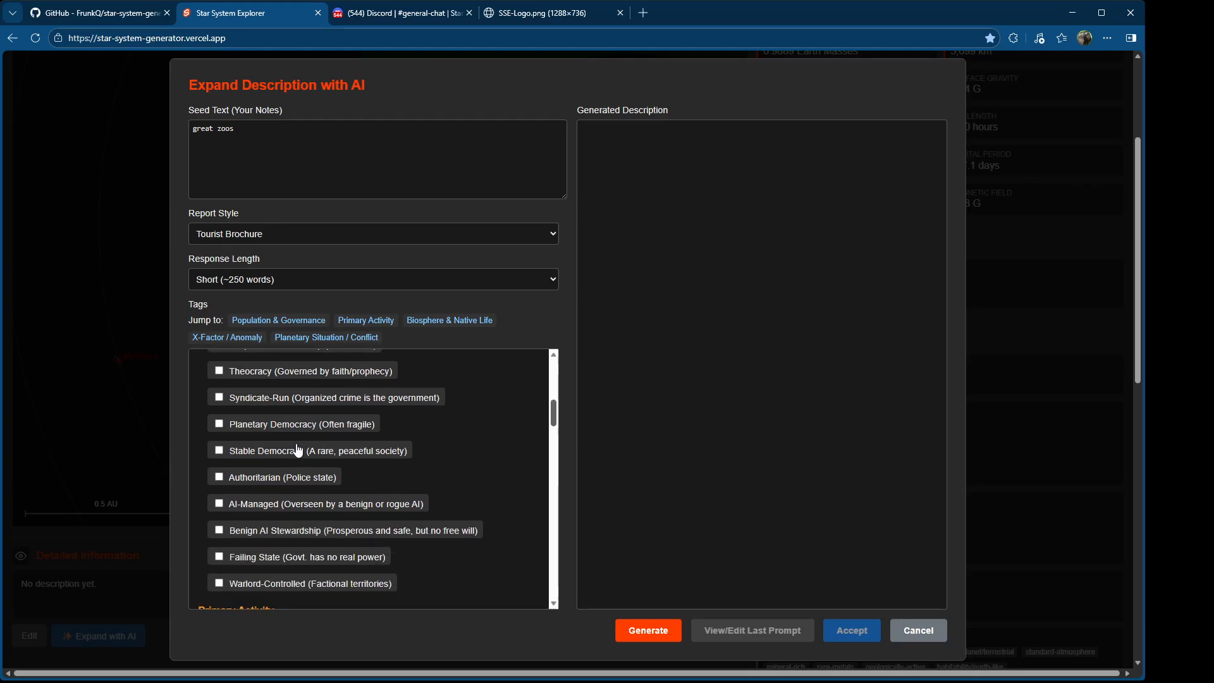
pyautogui.click(218, 428)
pyautogui.scroll(-3, 554, 436)
pyautogui.moveTo(554, 440); pyautogui.dragTo(552, 469)
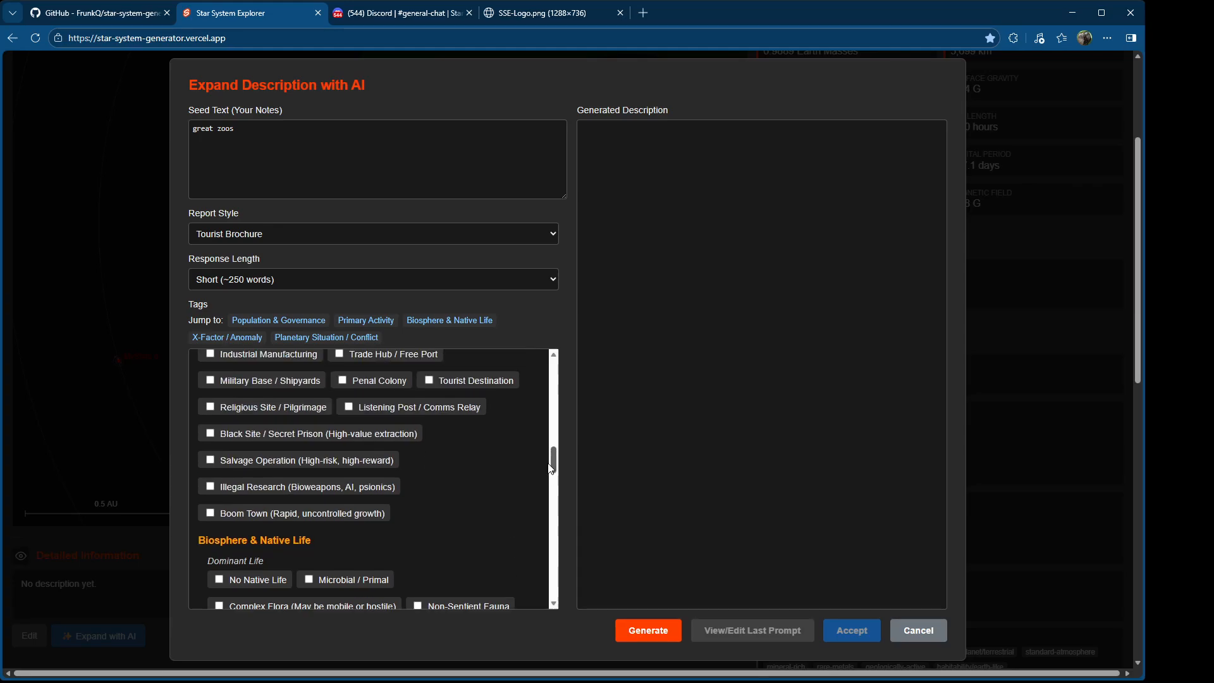
pyautogui.click(209, 408)
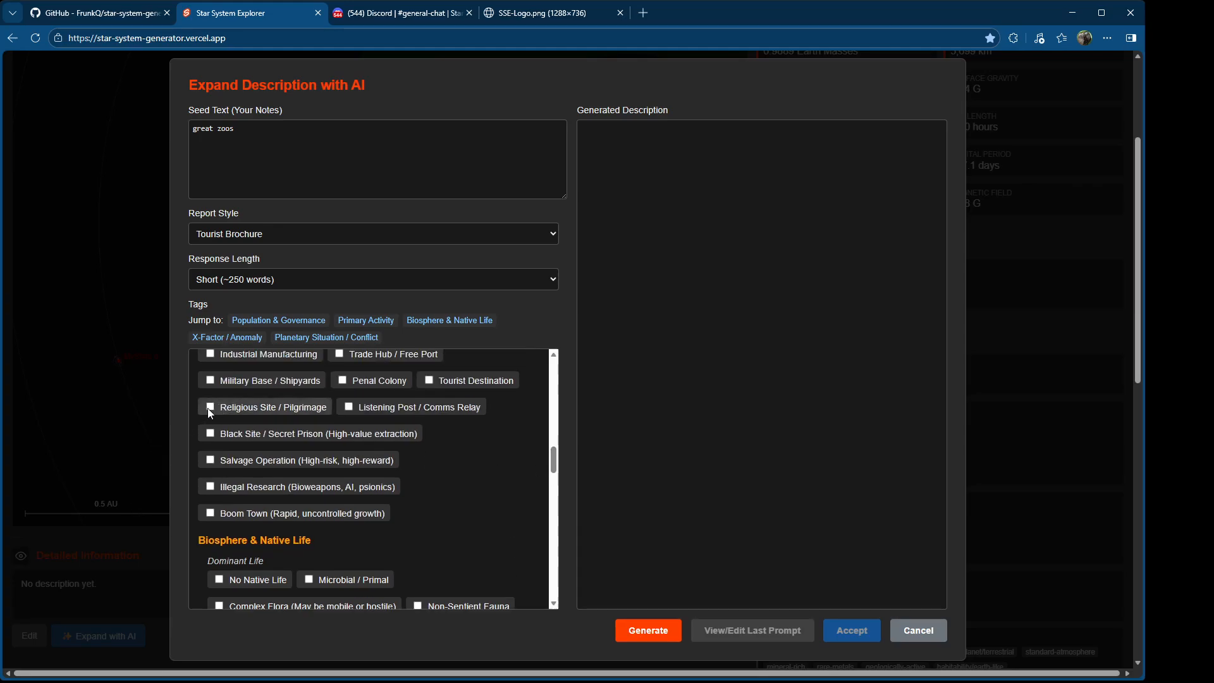
pyautogui.click(658, 629)
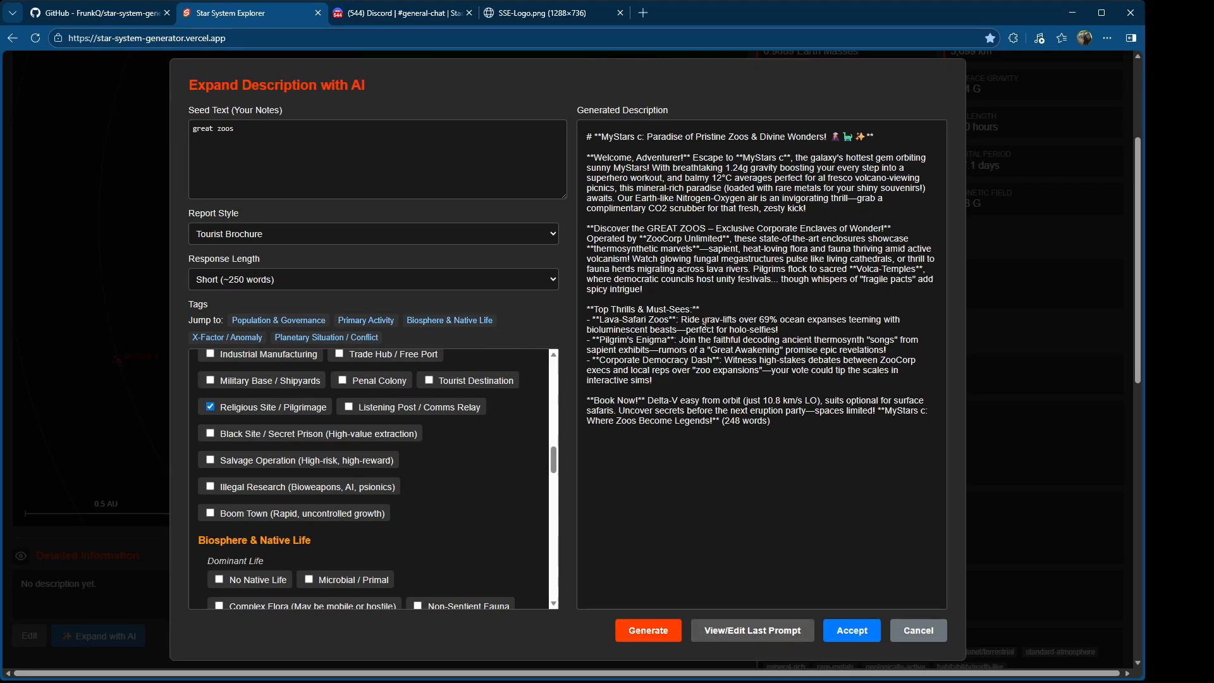
# Step: Read the generated brochure, then examine the full prompt behind it, including instructions, planetary data and style guideline, and save the prompt unedited
pyautogui.moveTo(708, 323); pyautogui.dragTo(815, 358)
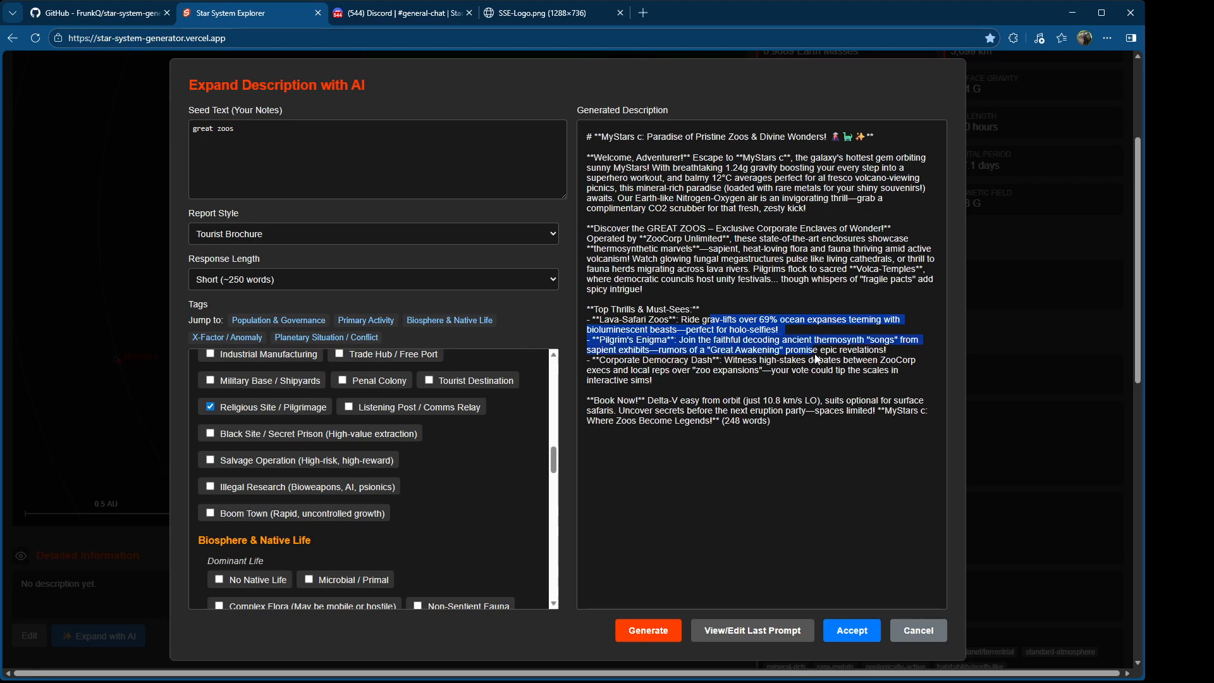
pyautogui.click(719, 216)
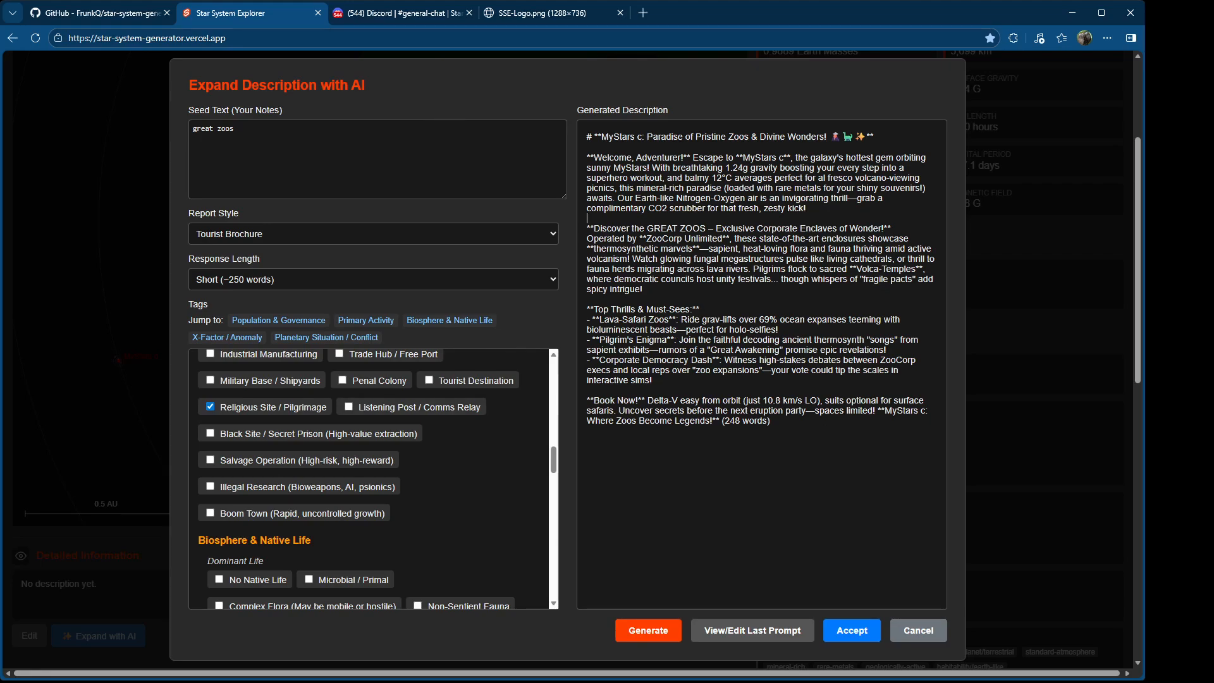
pyautogui.click(755, 635)
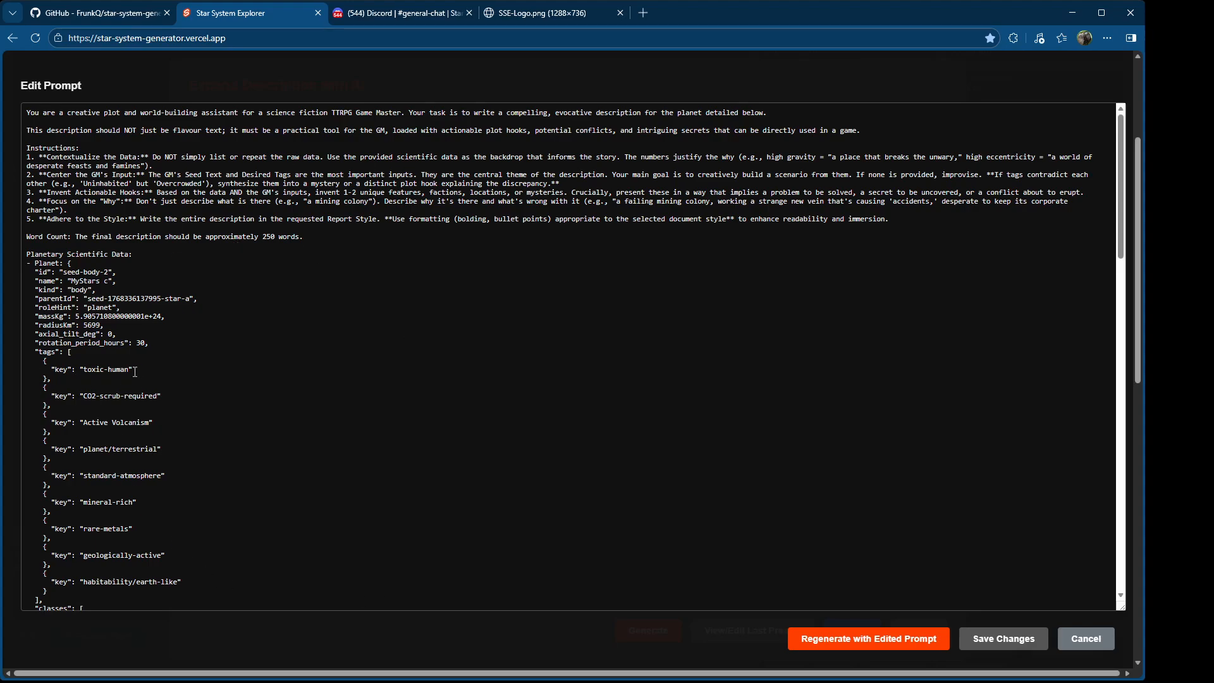
pyautogui.scroll(-4, 135, 372)
pyautogui.scroll(-4, 328, 327)
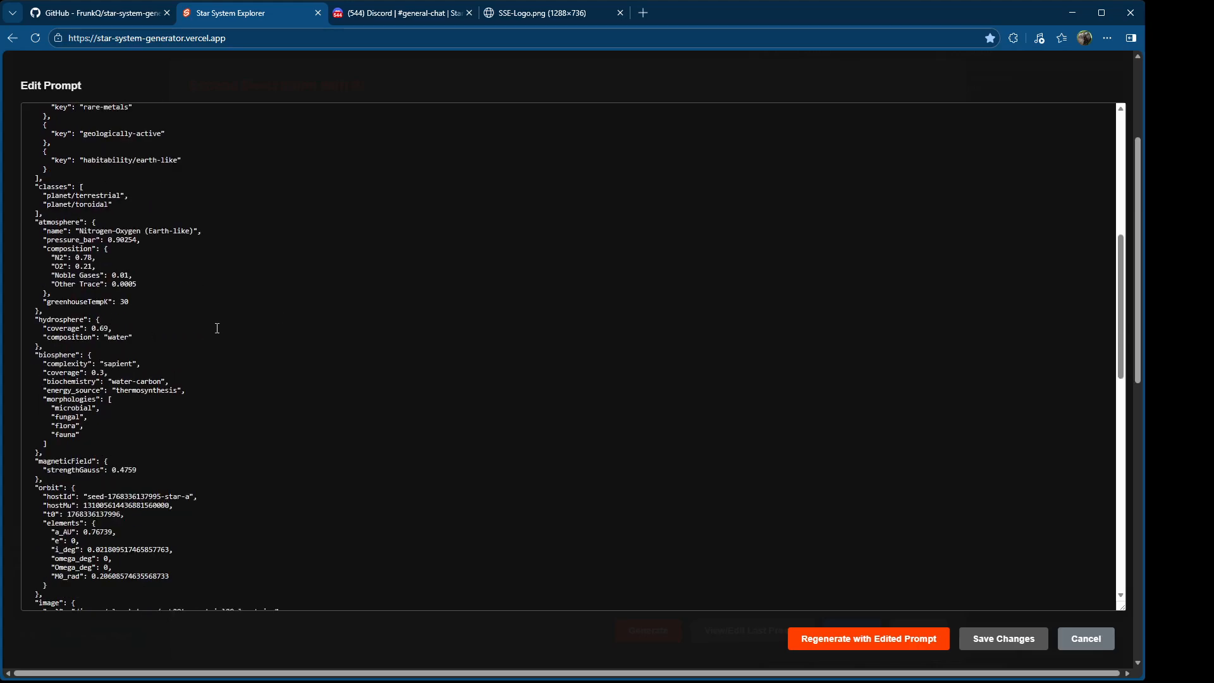
pyautogui.scroll(-5, 280, 324)
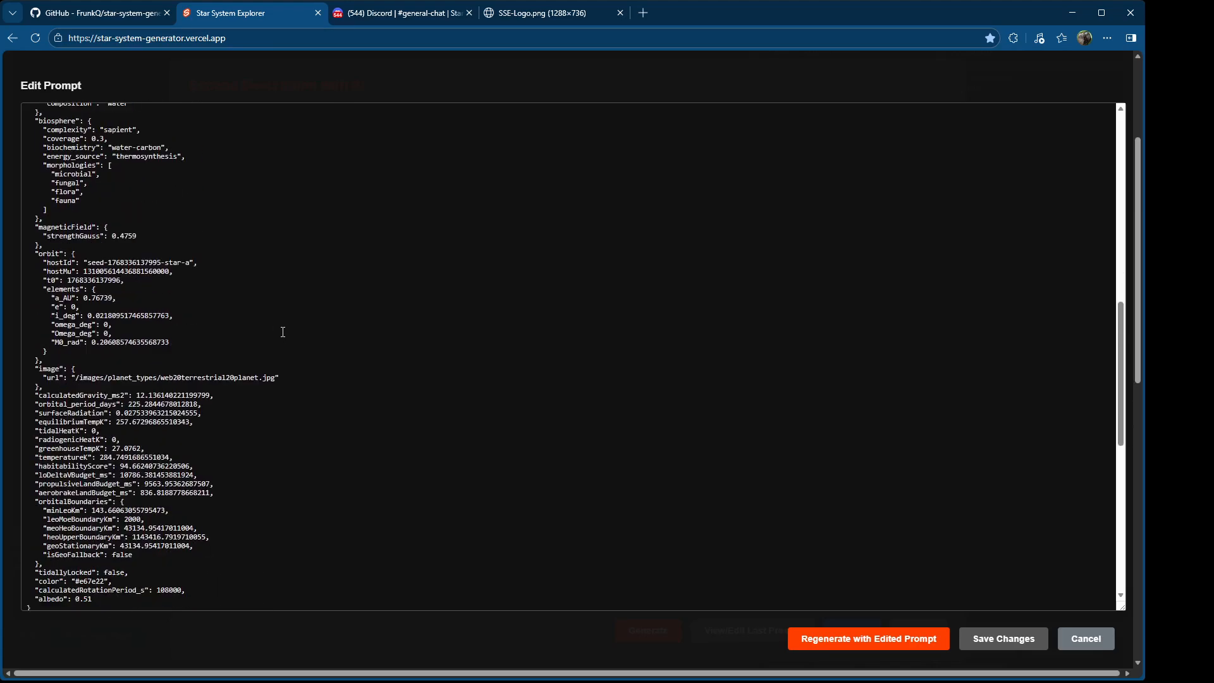
pyautogui.scroll(-4, 342, 445)
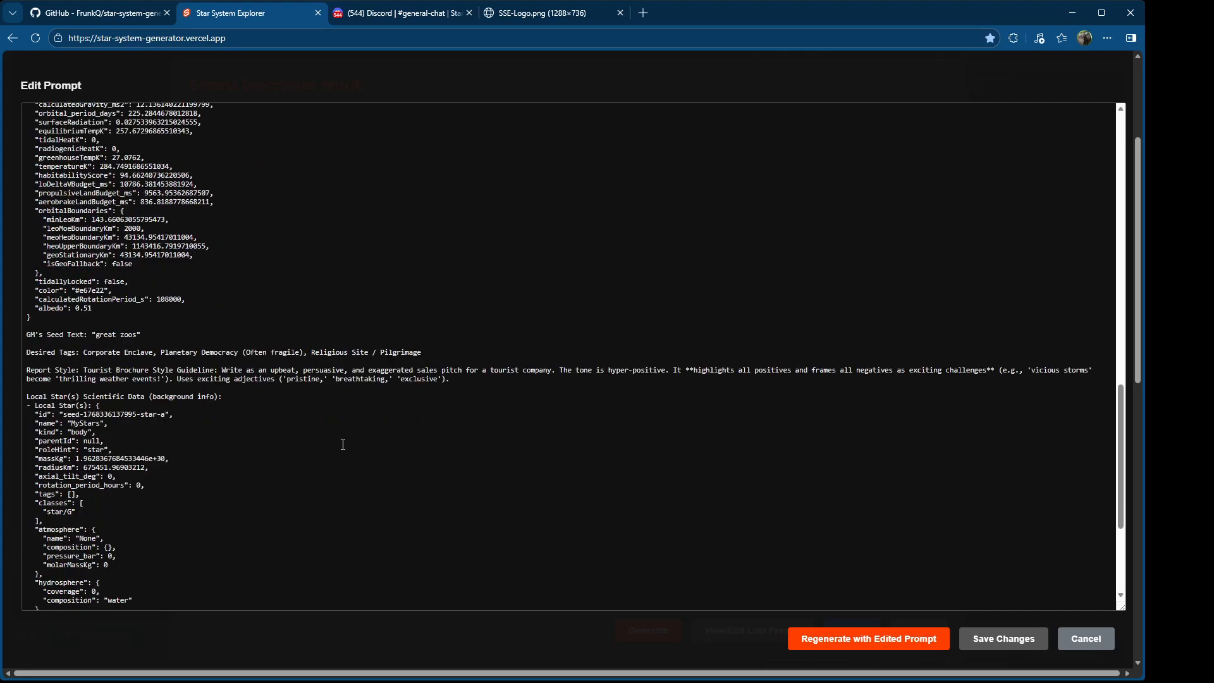
pyautogui.scroll(-2, 332, 340)
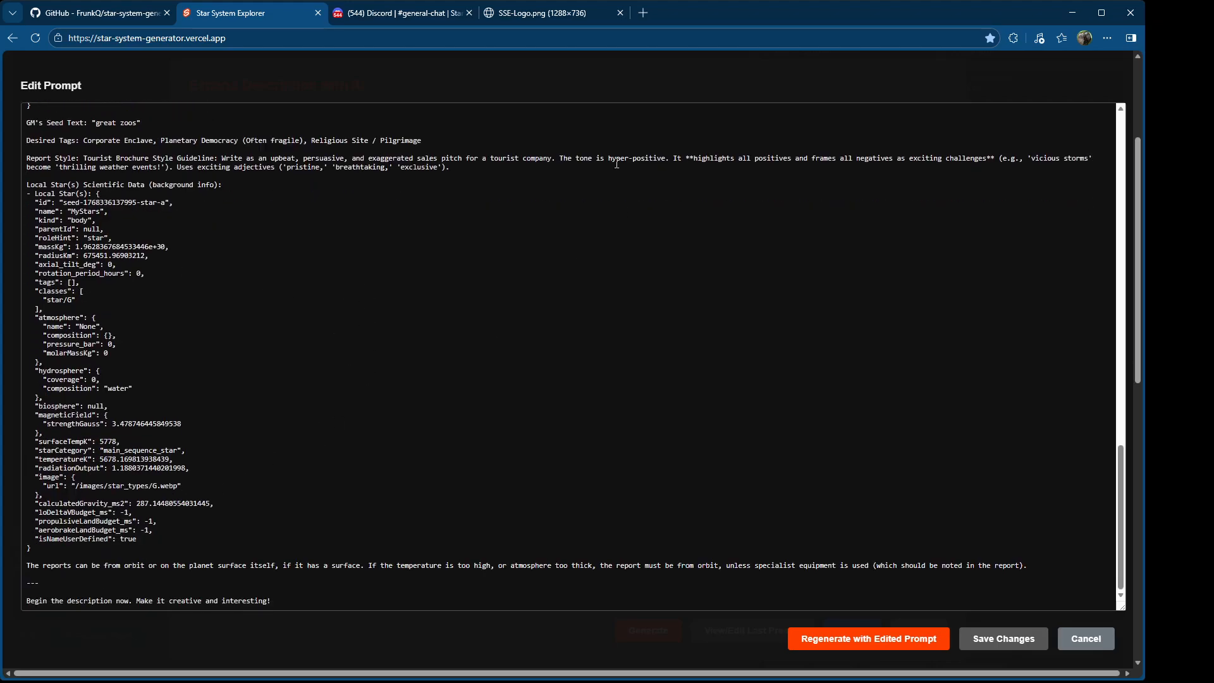
pyautogui.scroll(20, 615, 370)
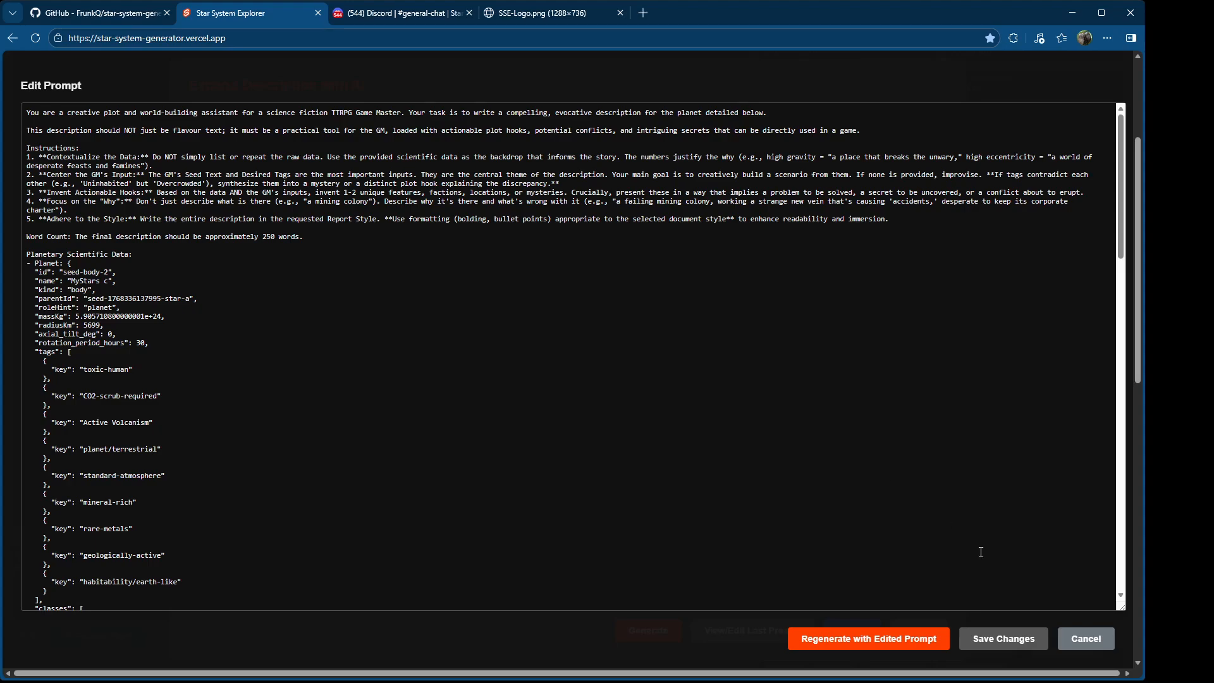
pyautogui.click(1025, 639)
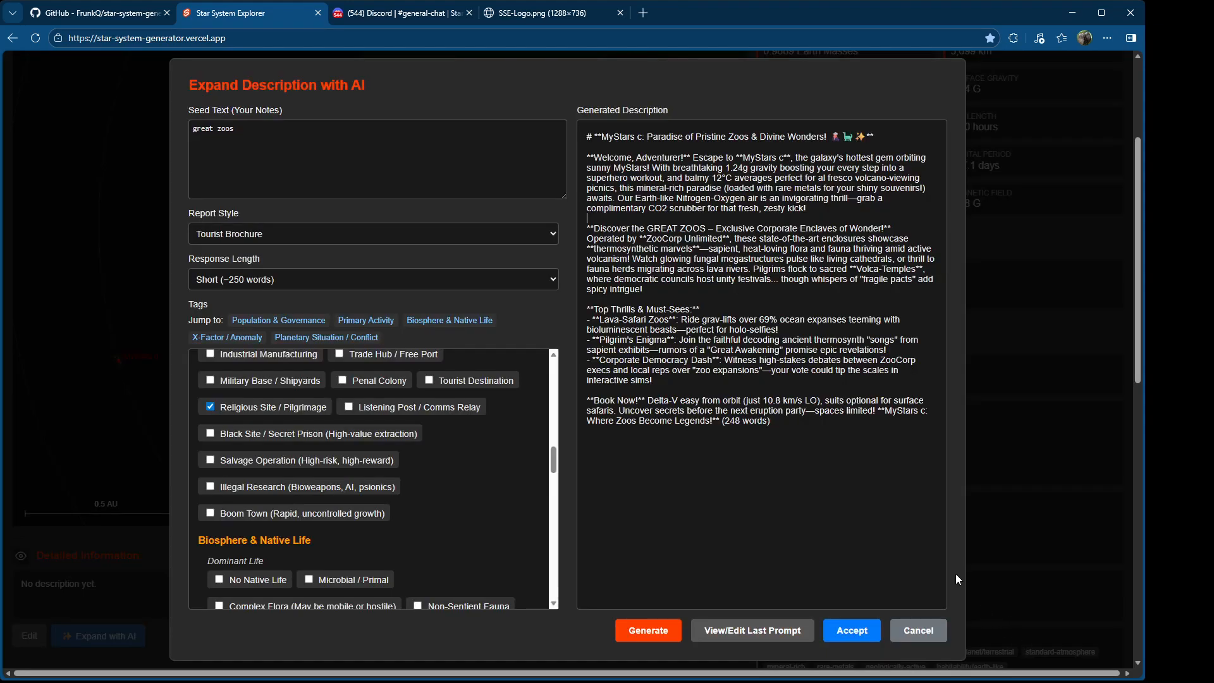
# Step: Accept the generated description for MyStars c, open its text for manual editing and save it
pyautogui.click(853, 631)
pyautogui.scroll(-3, 389, 586)
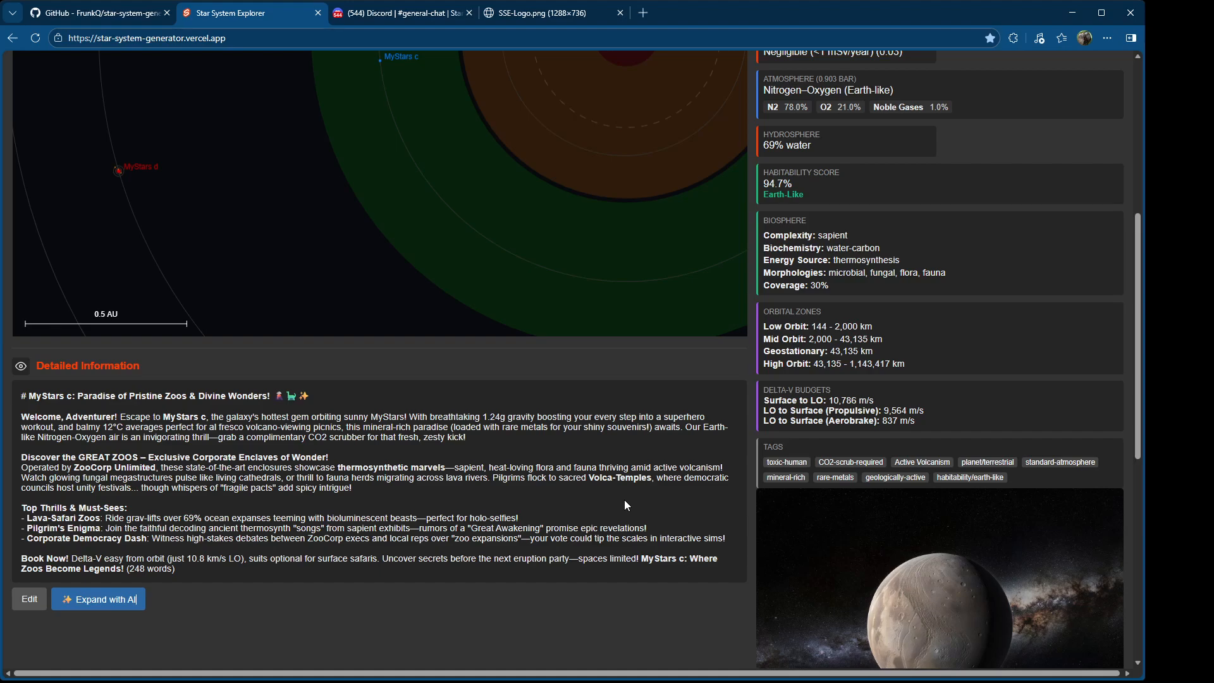
pyautogui.click(26, 600)
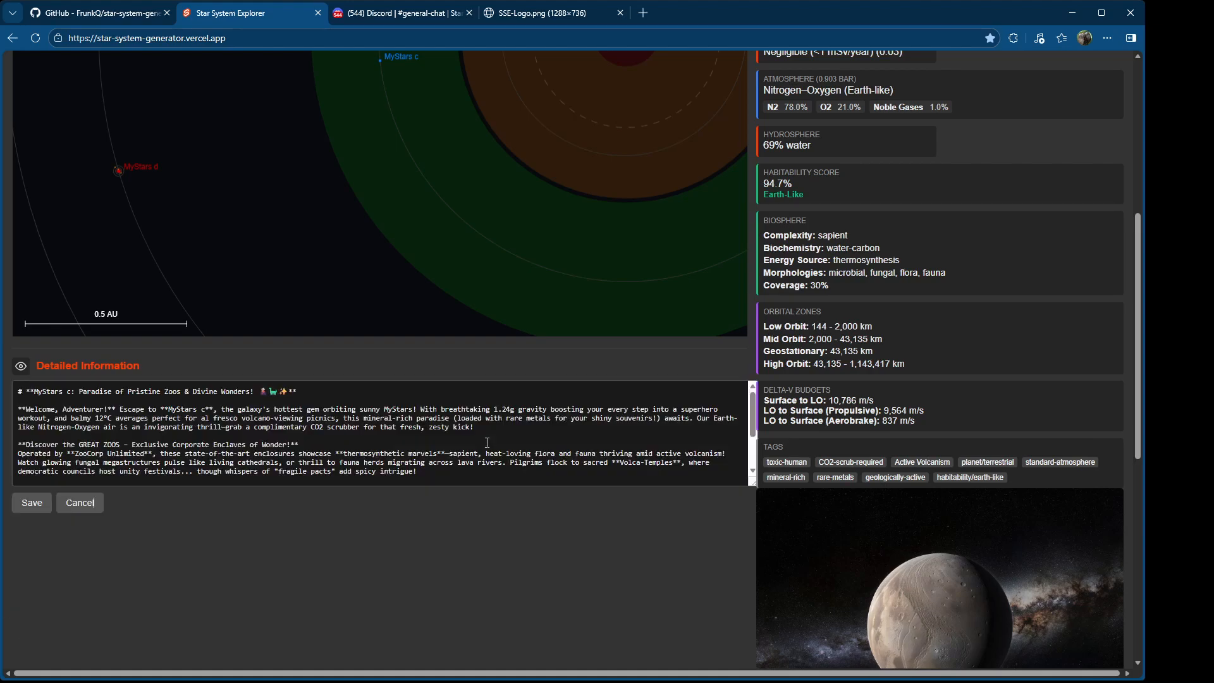
pyautogui.click(34, 506)
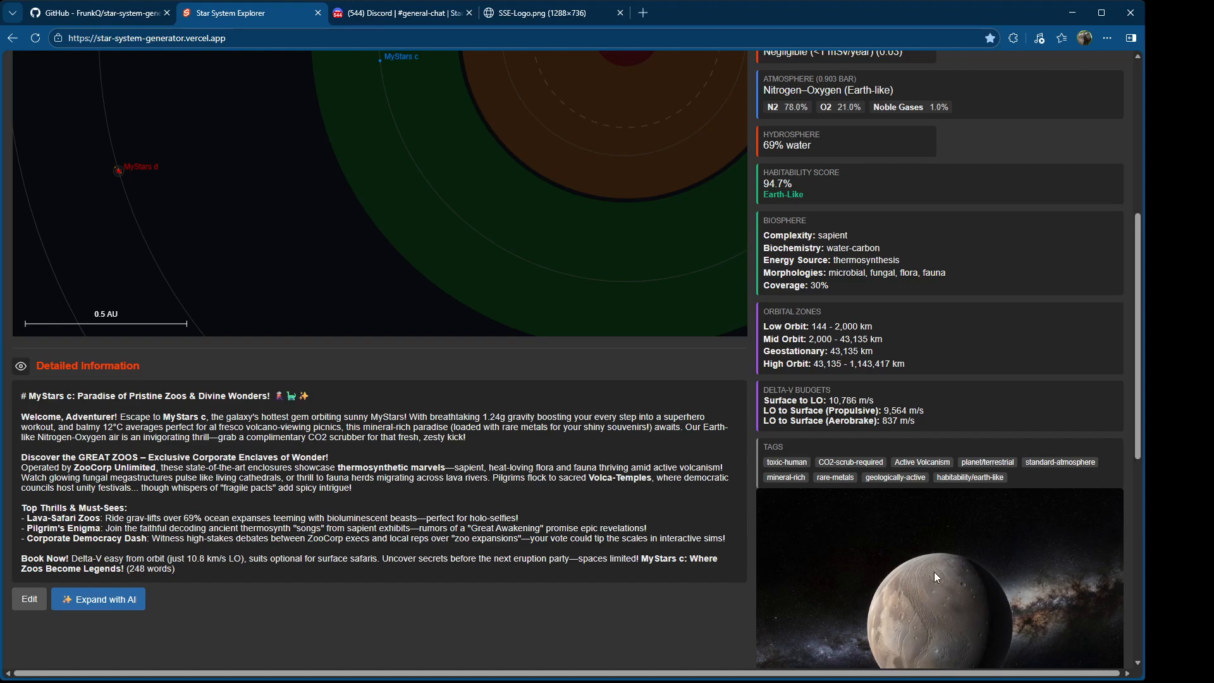
# Step: Change MyStars c's planet image to Earth Like, check the new picture and finish editing the planet
pyautogui.scroll(-3, 959, 576)
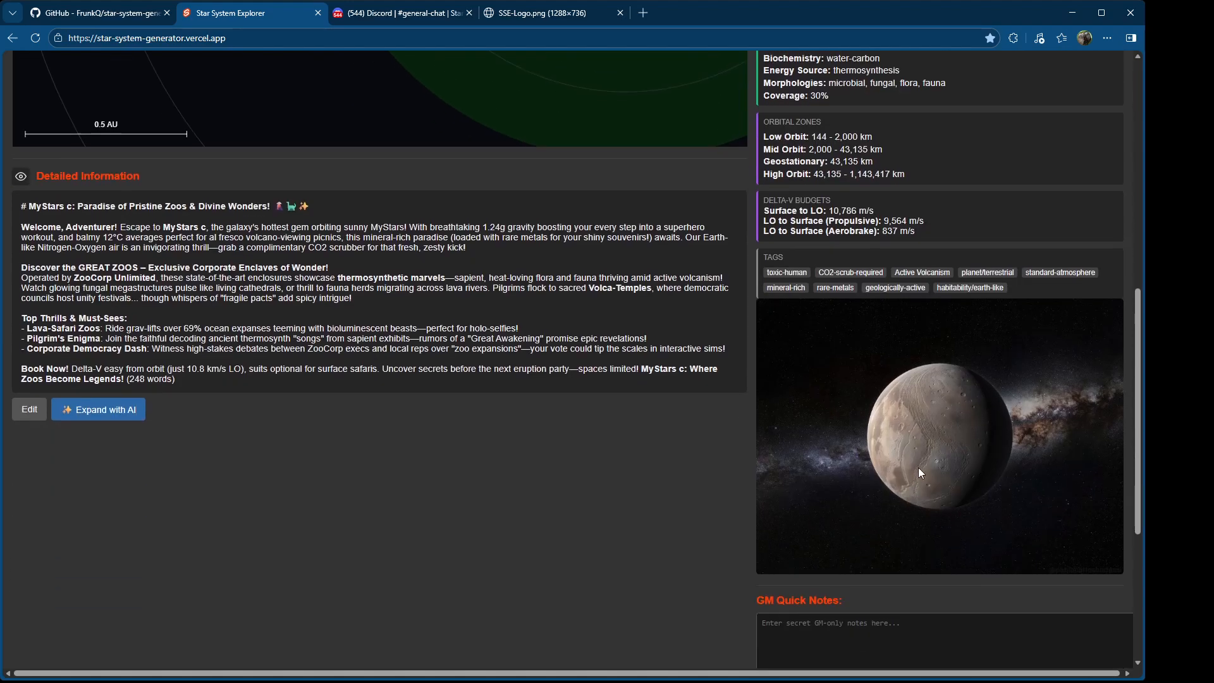
pyautogui.scroll(7, 918, 468)
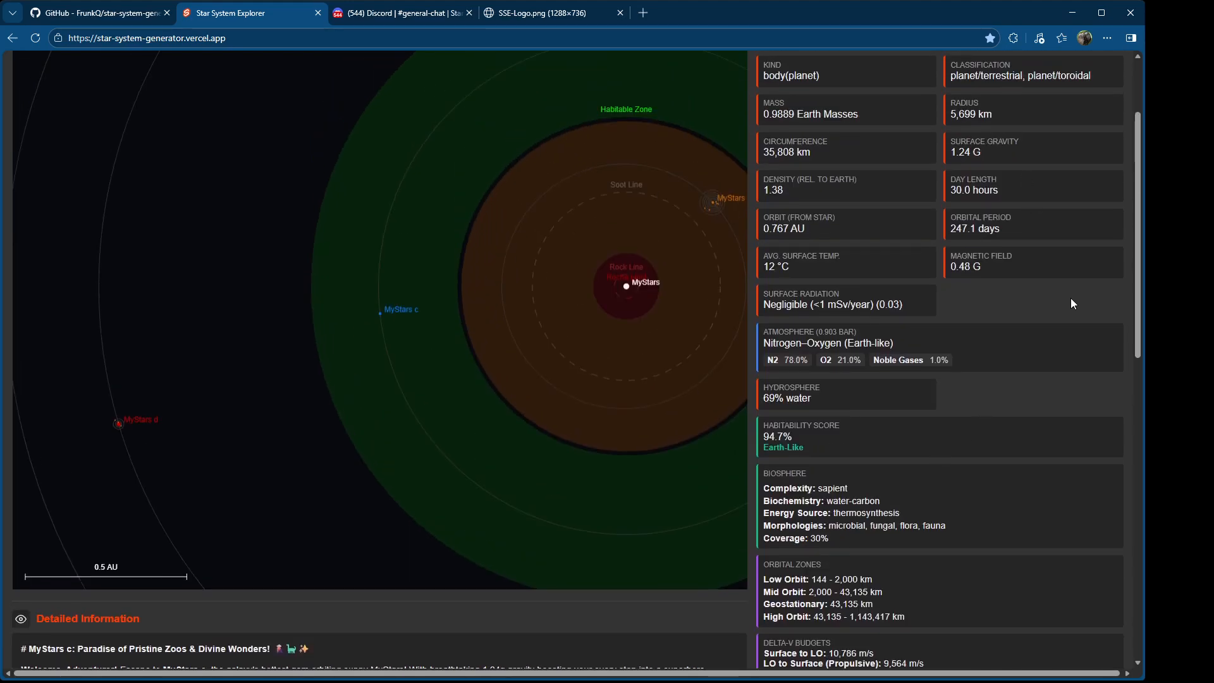
pyautogui.scroll(2, 1071, 303)
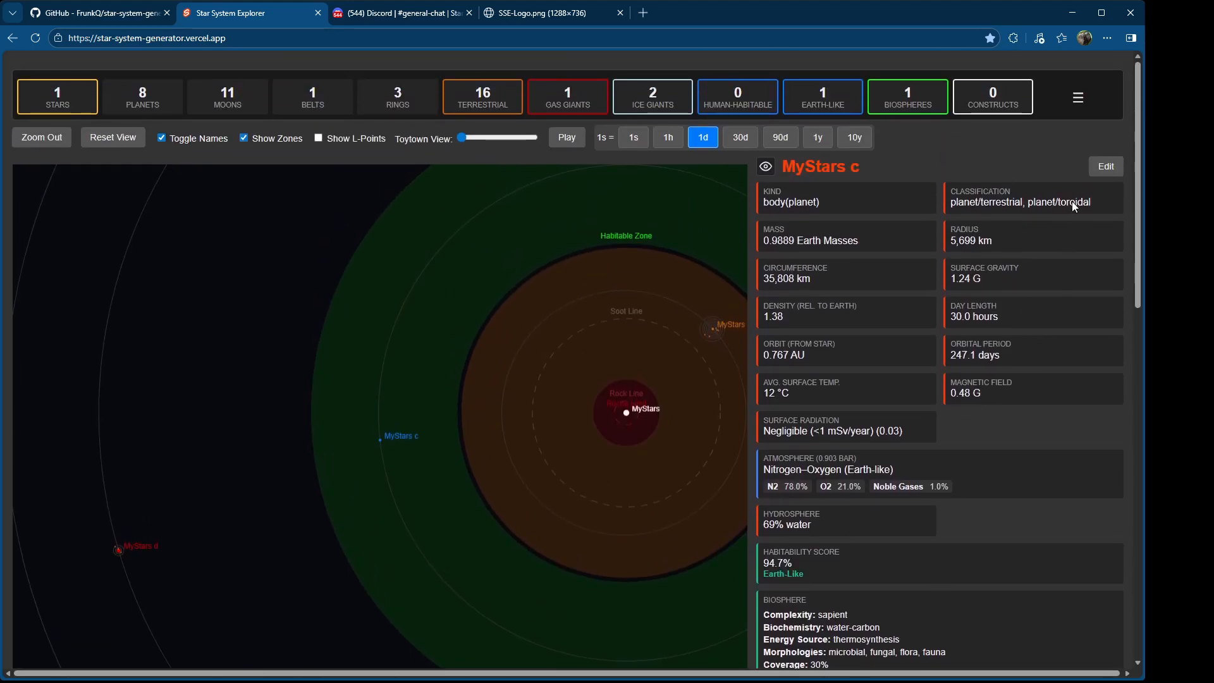
pyautogui.click(1102, 168)
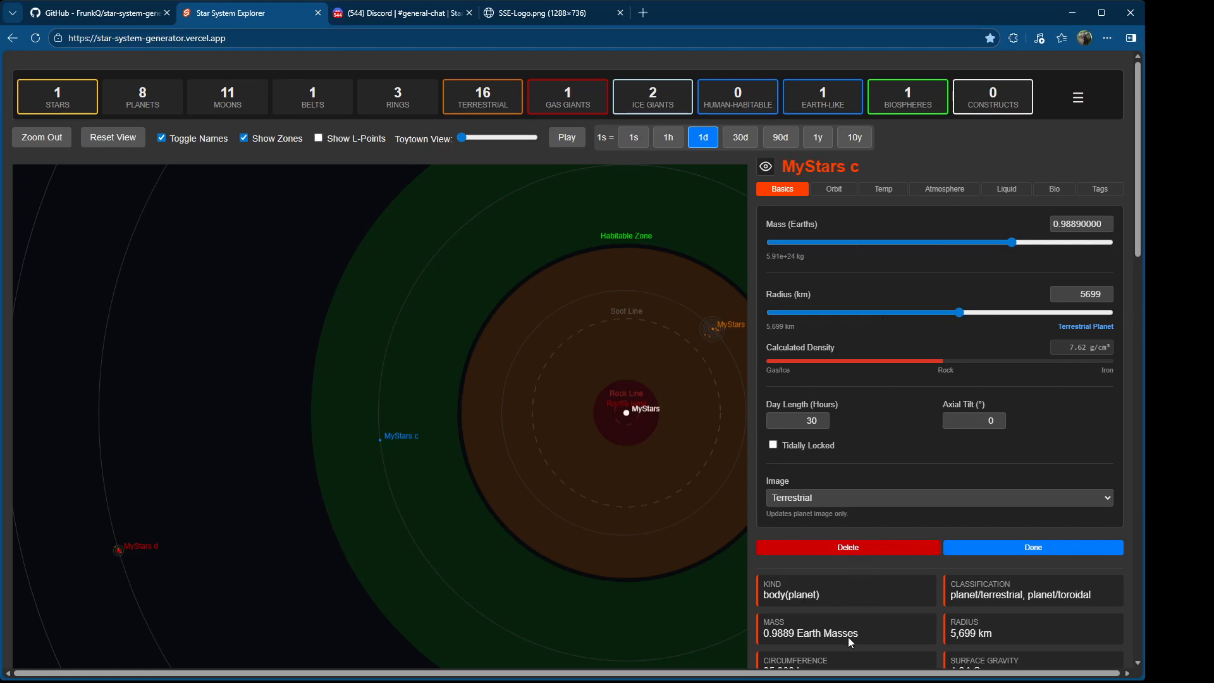
pyautogui.click(860, 537)
pyautogui.scroll(-5, 979, 532)
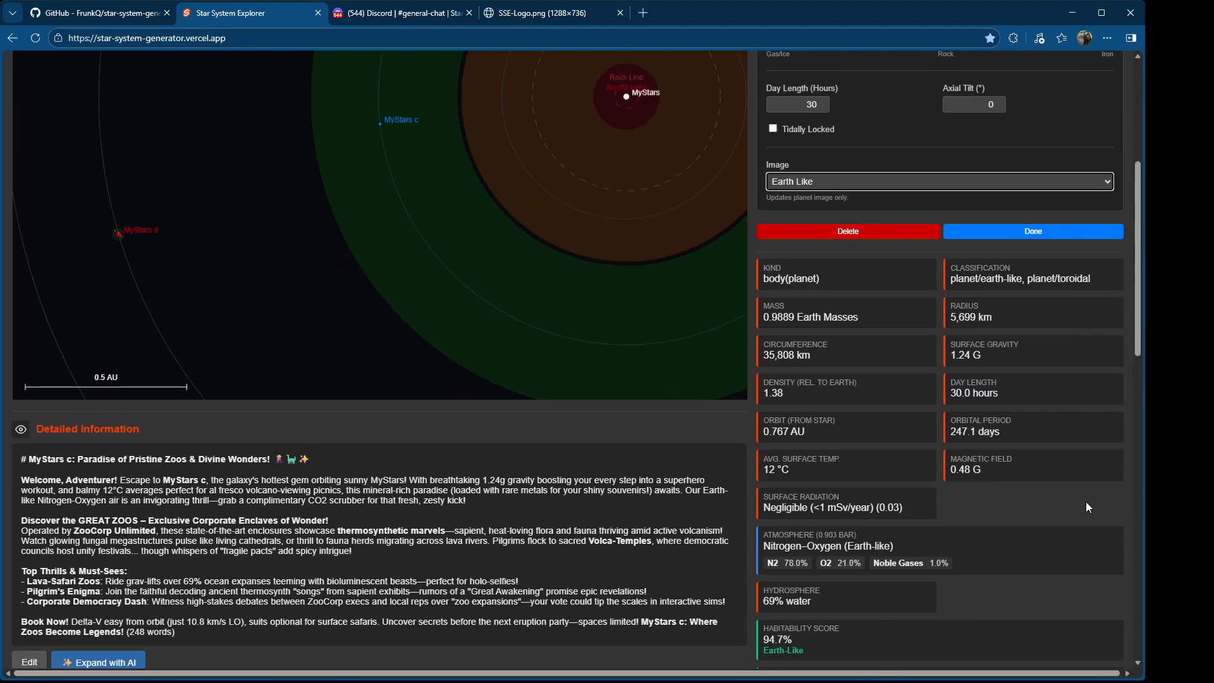
pyautogui.scroll(-10, 1087, 508)
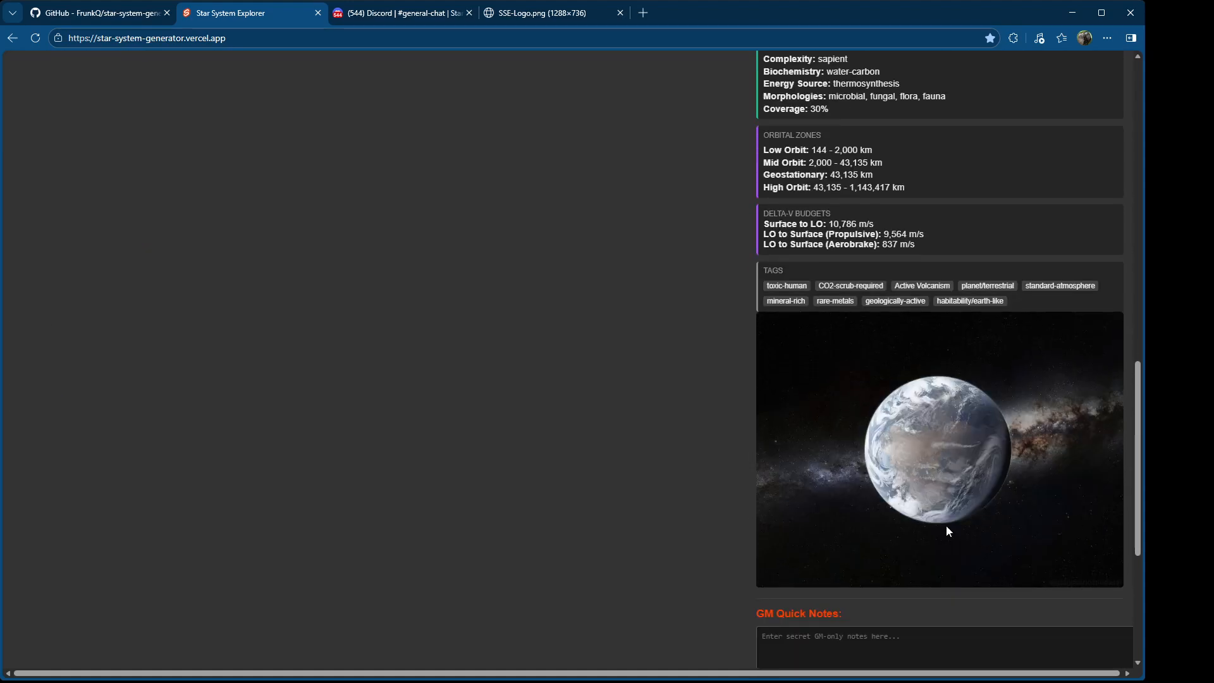
pyautogui.scroll(15, 694, 504)
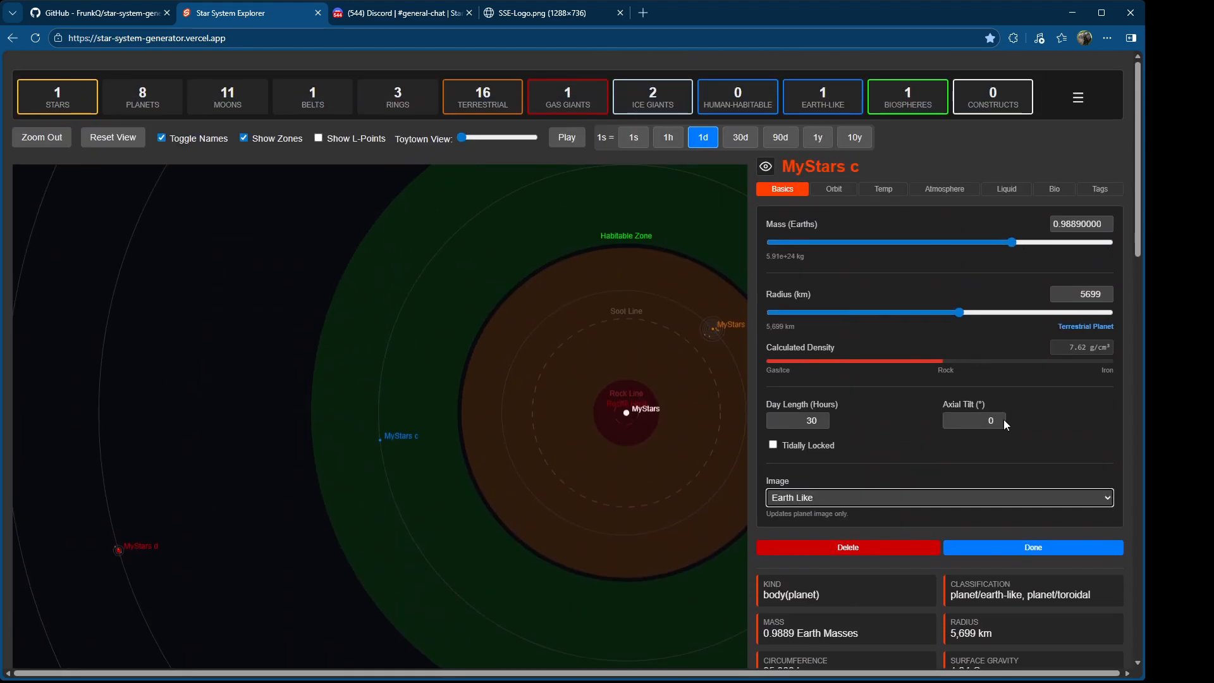
pyautogui.click(1037, 548)
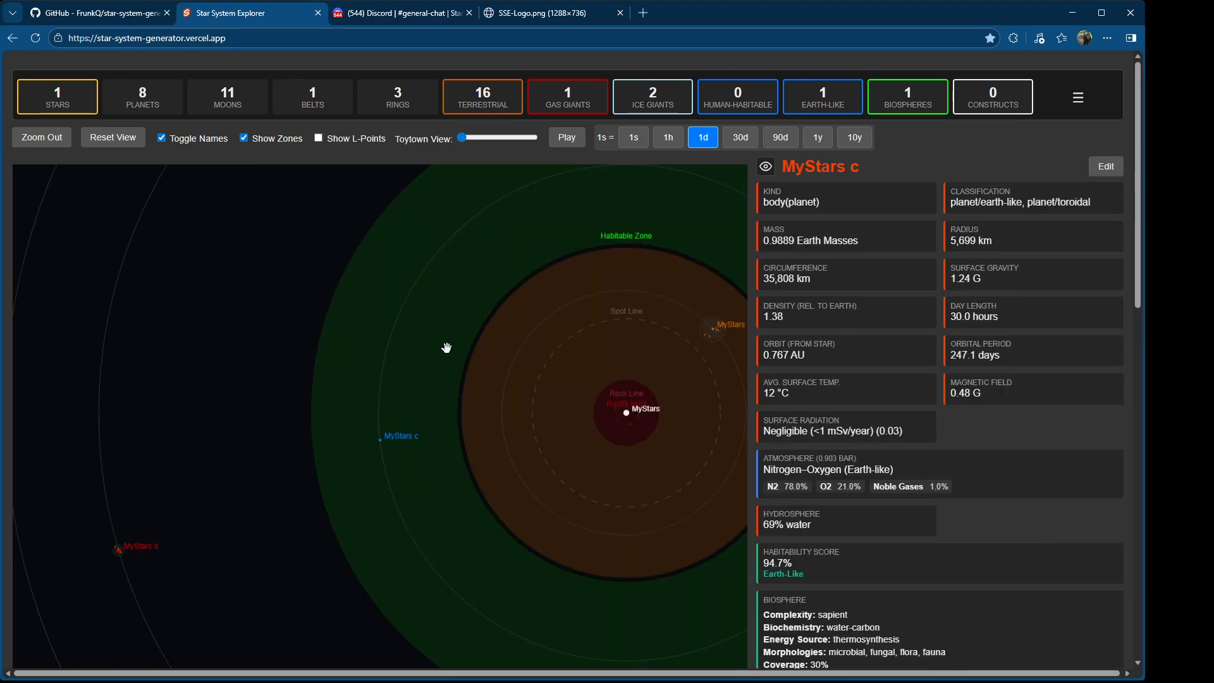
# Step: Add a new planet in the habitable zone close to MyStars c's orbital path
pyautogui.scroll(10, 382, 438)
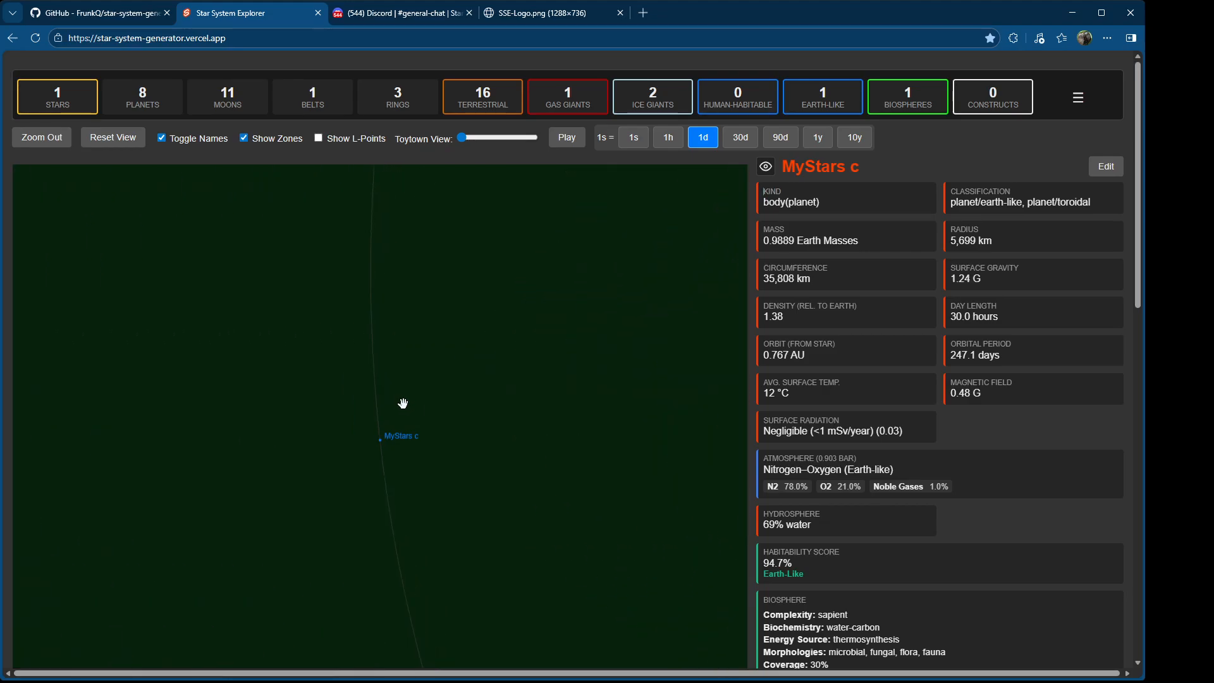
pyautogui.rightClick(366, 421)
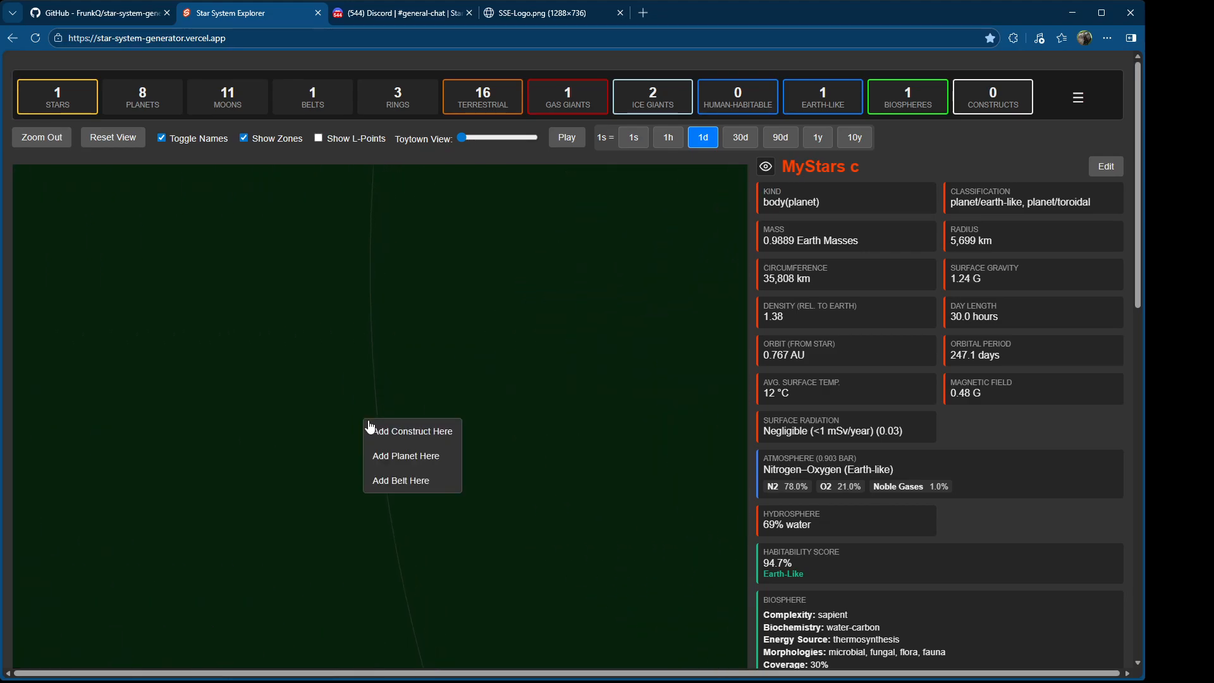
pyautogui.click(412, 457)
pyautogui.scroll(-3, 496, 517)
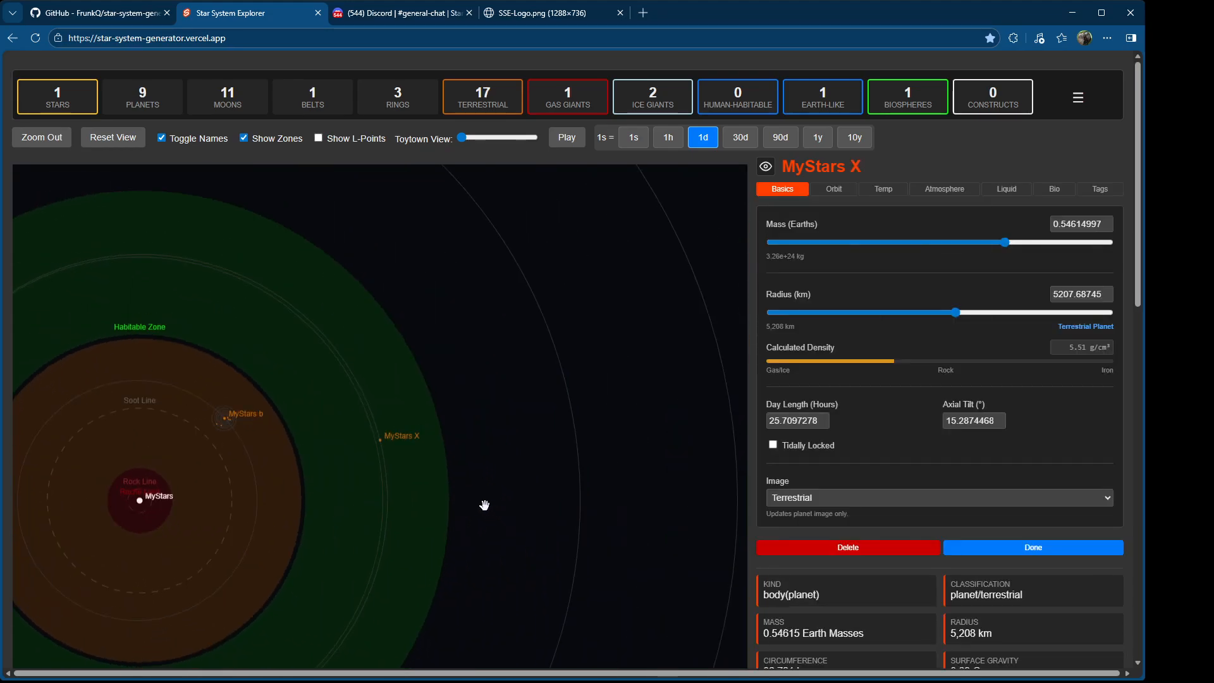
pyautogui.moveTo(352, 469); pyautogui.dragTo(666, 312)
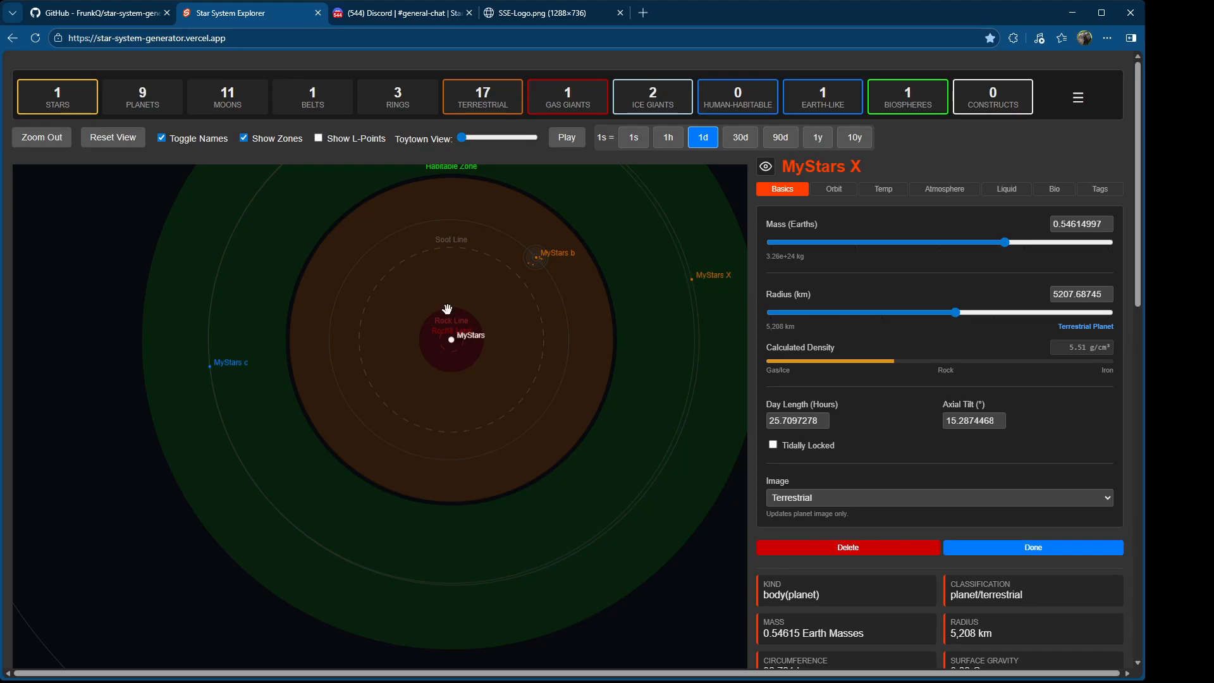
# Step: Add a moon in orbit around MyStars c
pyautogui.scroll(3, 205, 369)
pyautogui.scroll(5, 206, 369)
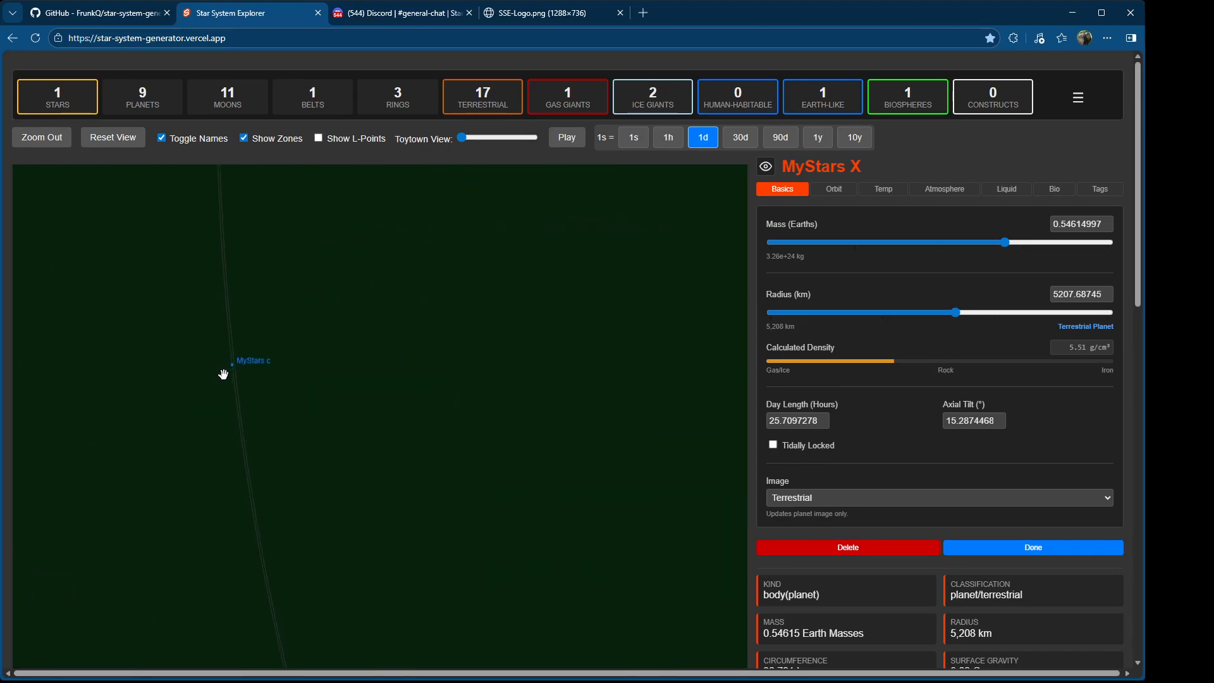
pyautogui.scroll(3, 226, 362)
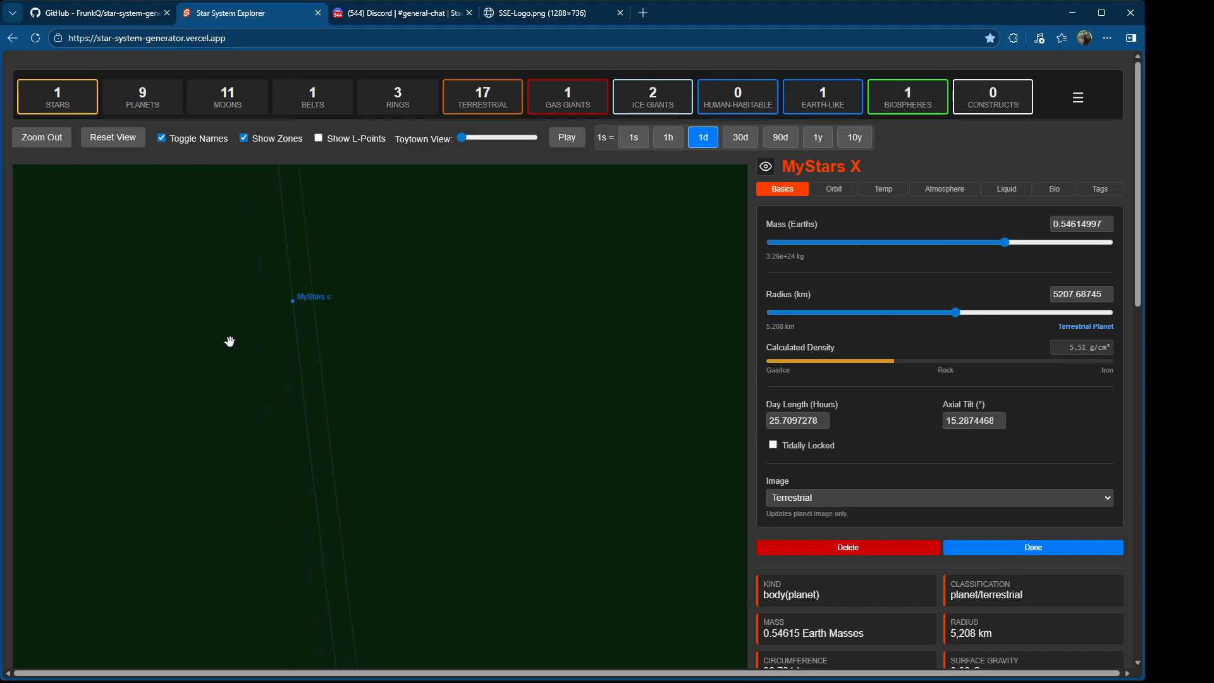
pyautogui.rightClick(295, 289)
pyautogui.rightClick(286, 288)
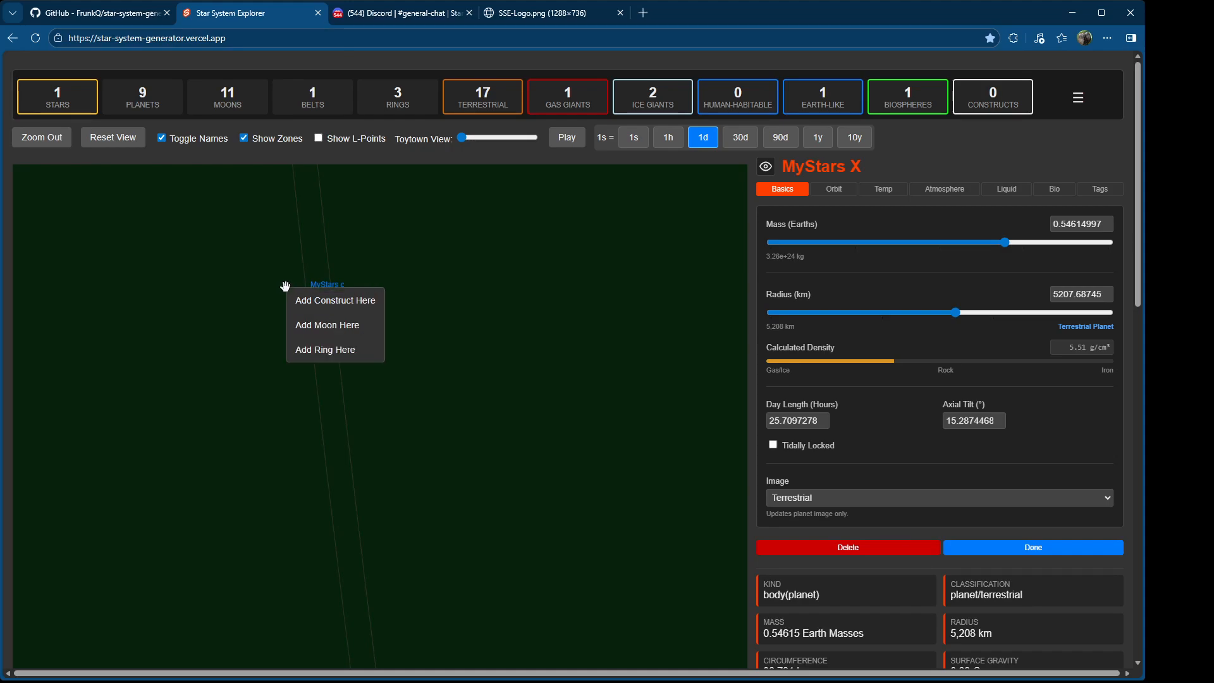
pyautogui.click(324, 325)
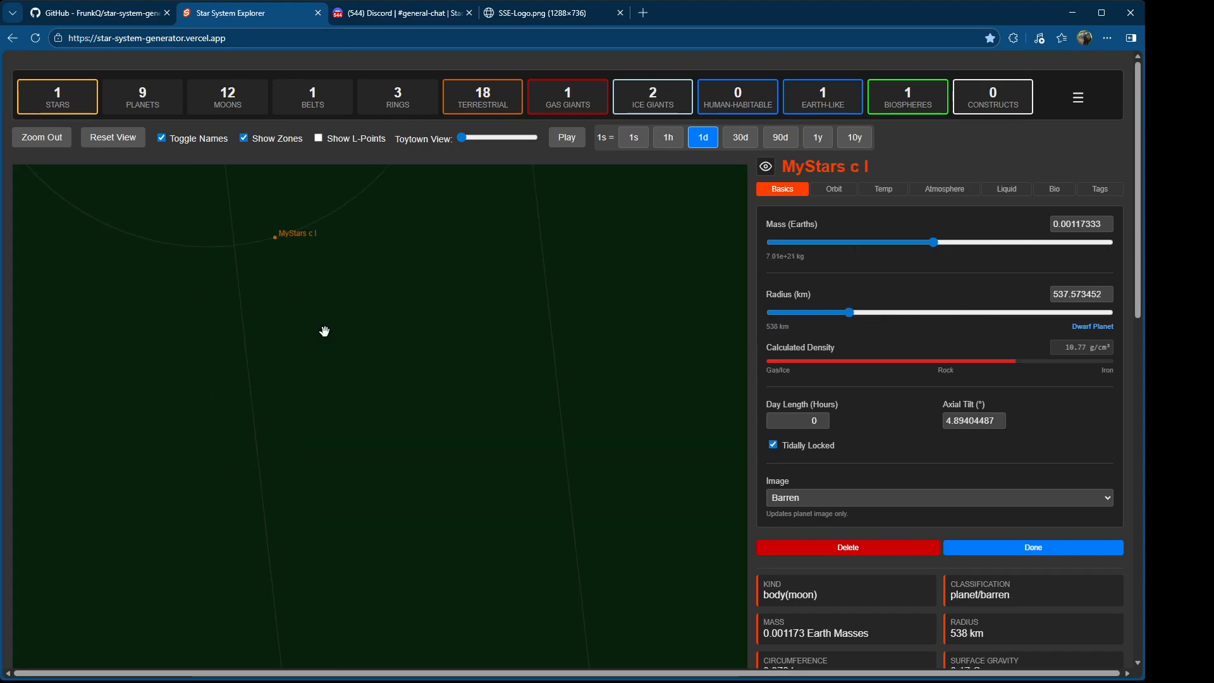
pyautogui.moveTo(625, 402); pyautogui.dragTo(385, 484)
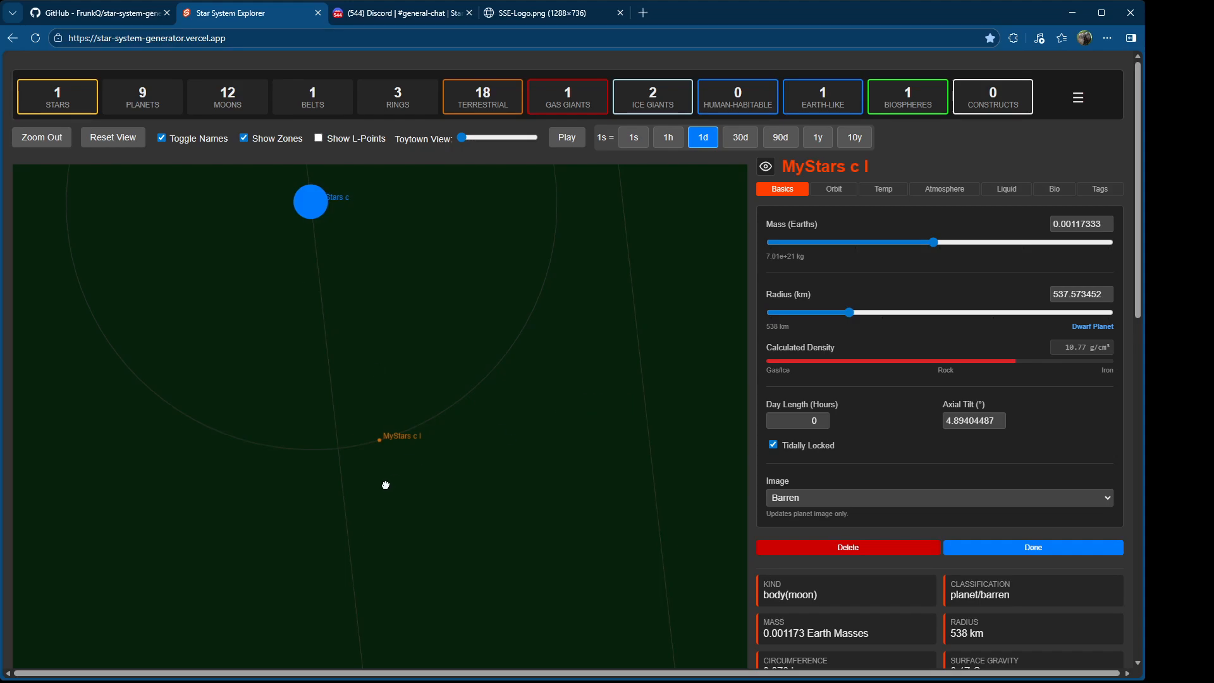
pyautogui.scroll(-4, 626, 392)
pyautogui.scroll(-3, 626, 392)
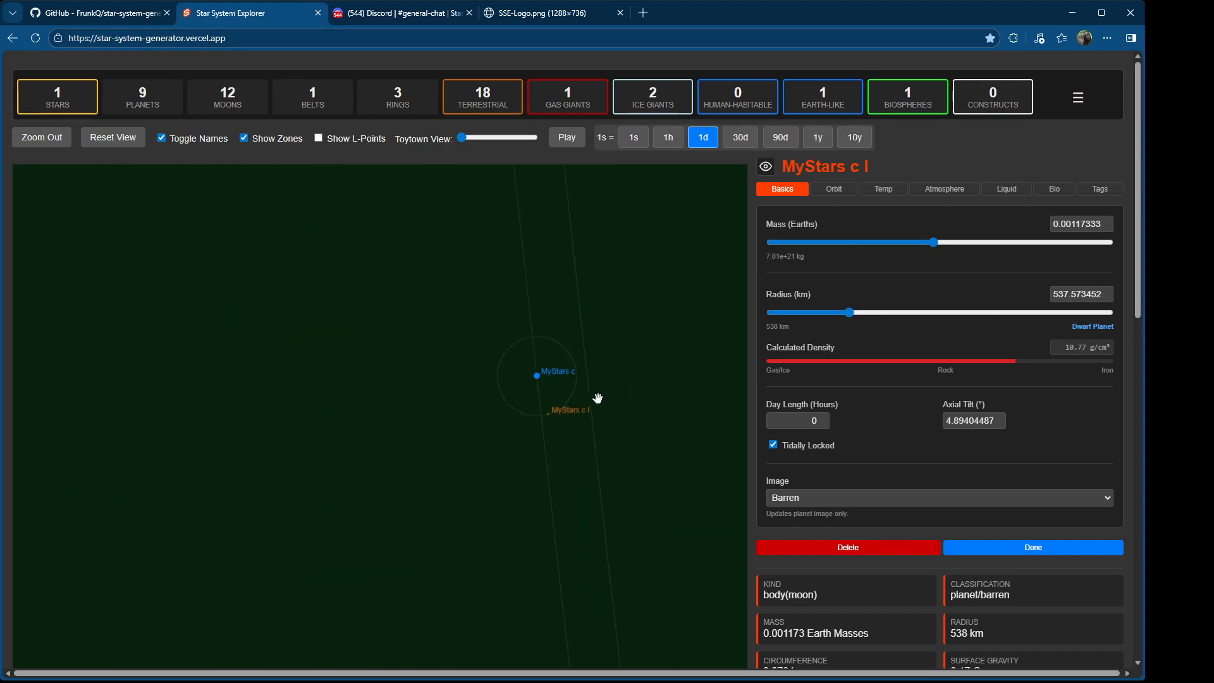
pyautogui.moveTo(579, 409); pyautogui.dragTo(291, 391)
pyautogui.scroll(-2, 643, 388)
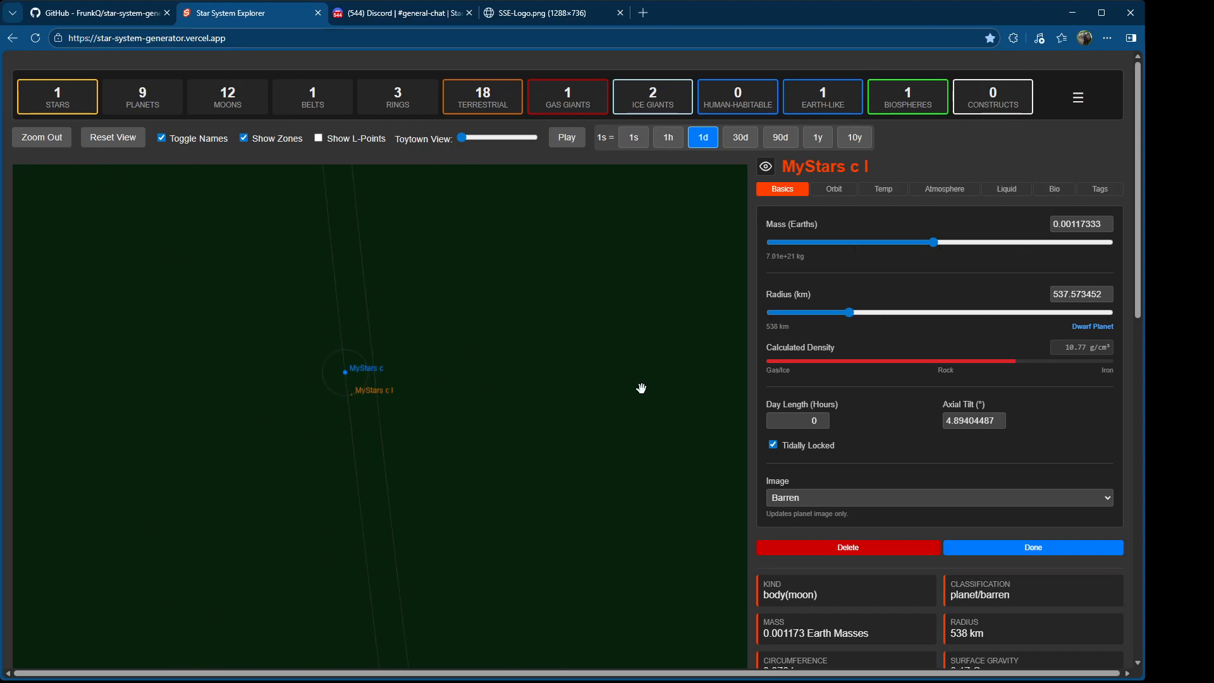
# Step: Open the terrestrial planet MyStars X for editing and delete it from the system
pyautogui.click(449, 115)
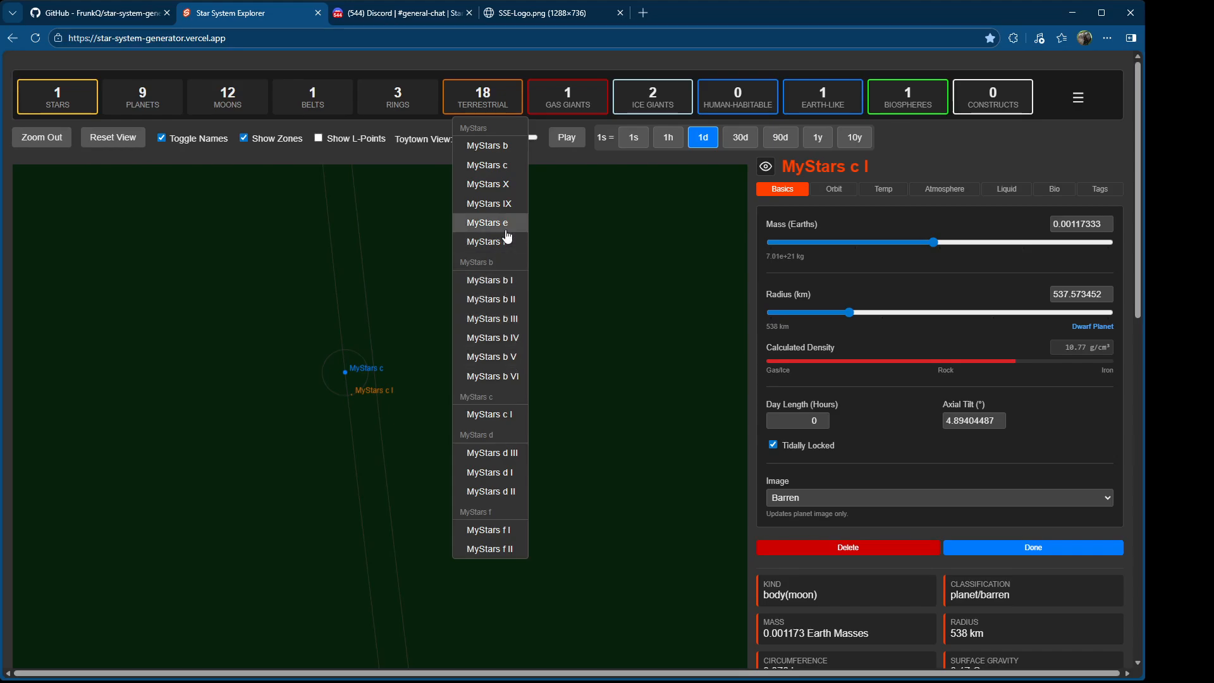
pyautogui.click(500, 184)
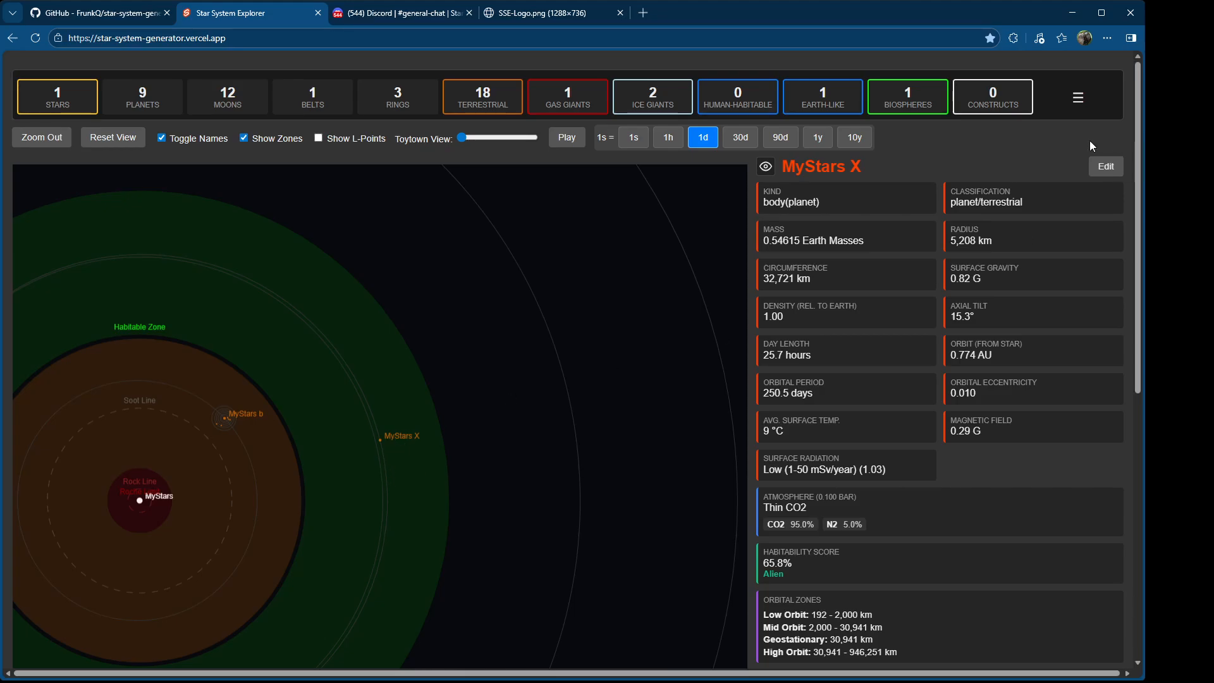
pyautogui.click(1106, 166)
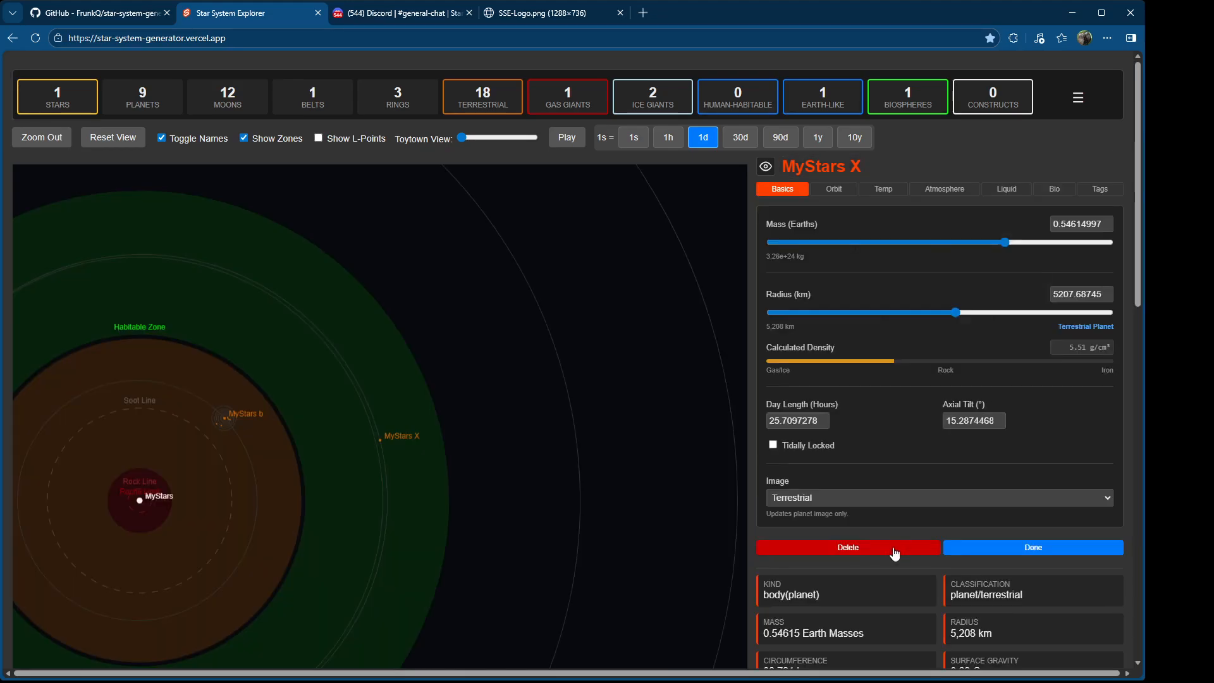
pyautogui.click(894, 550)
pyautogui.click(645, 123)
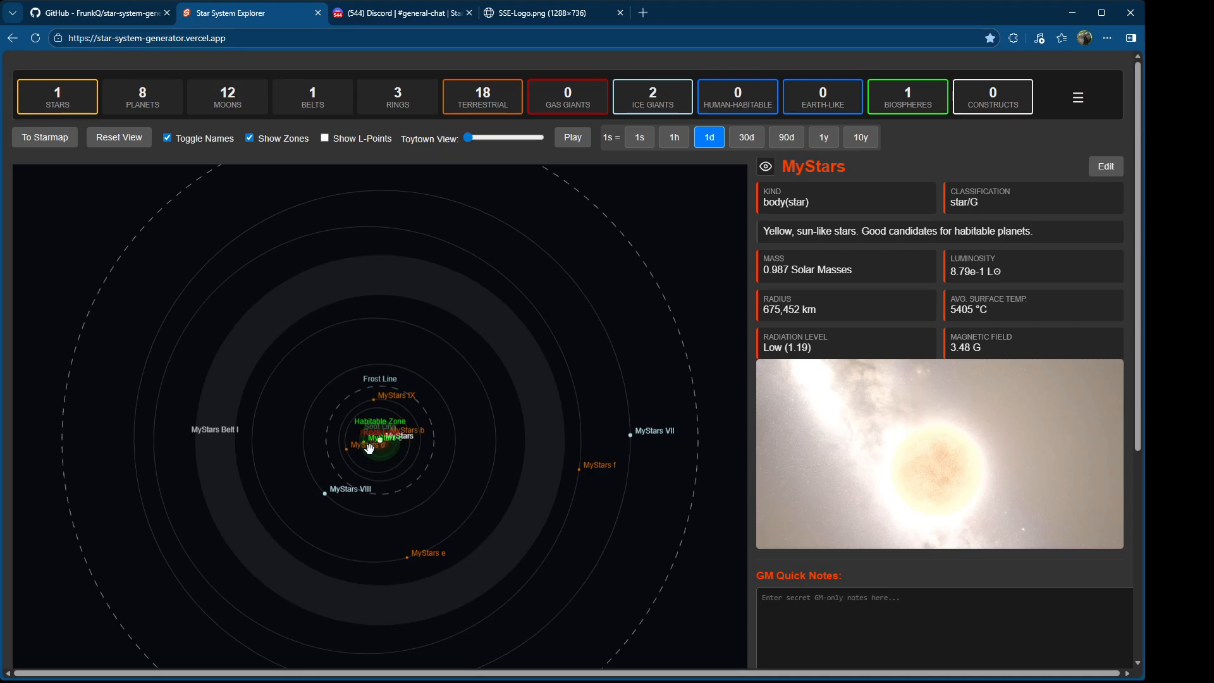
# Step: Look over the MyStars system from the habitable zone out to the CO2 Ice Line and return to the starmap
pyautogui.scroll(5, 370, 449)
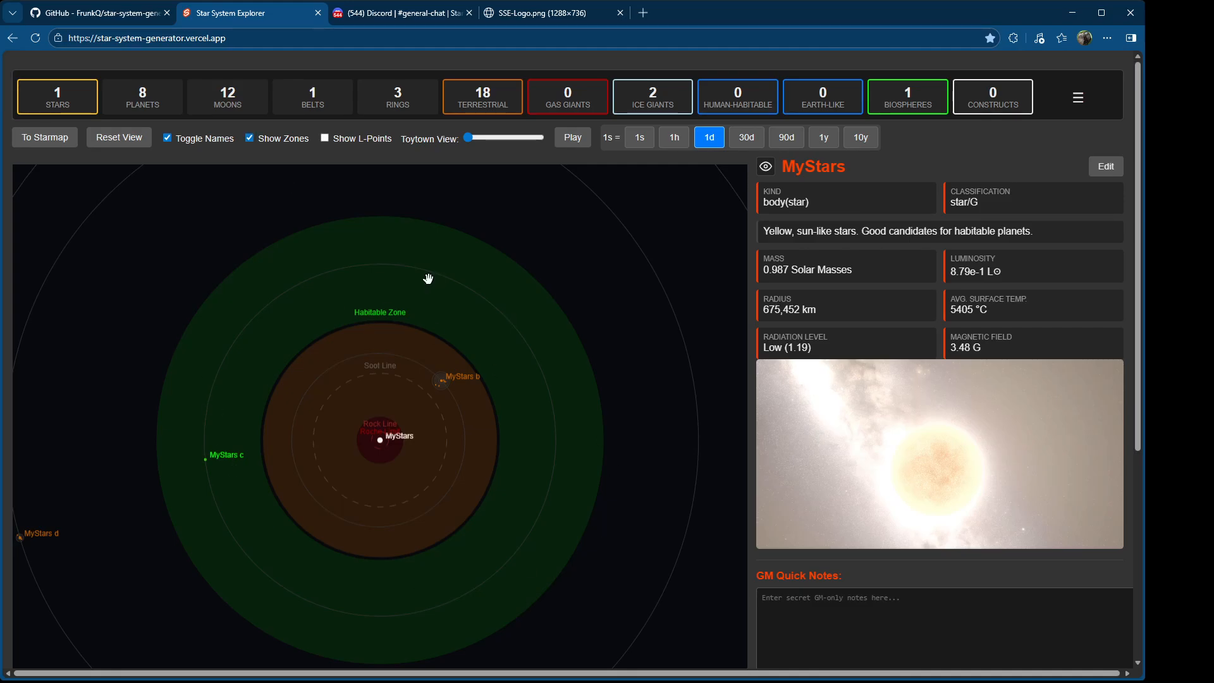
pyautogui.scroll(-4, 594, 450)
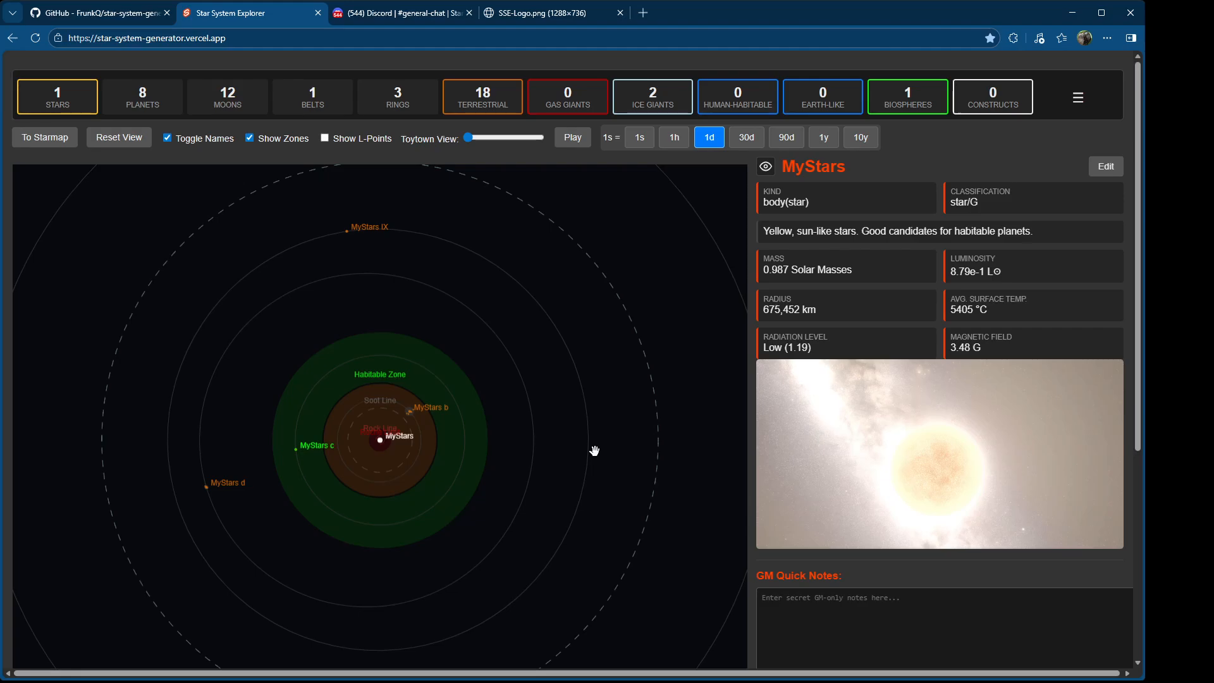
pyautogui.scroll(-3, 594, 451)
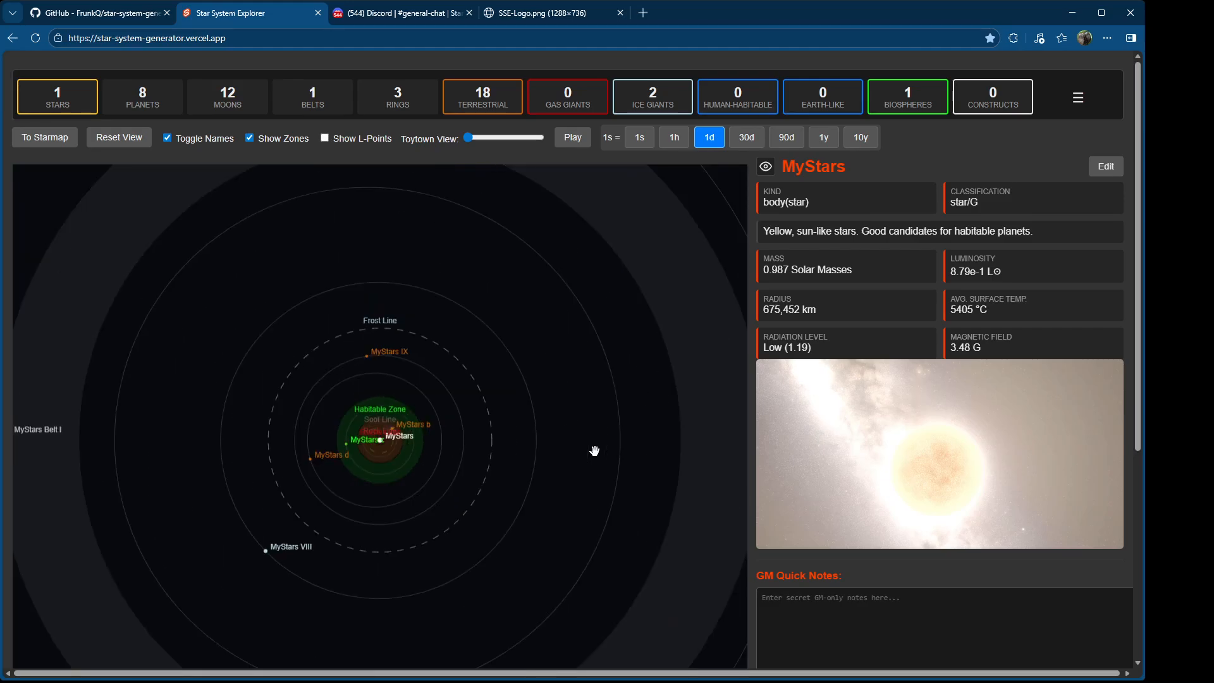
pyautogui.scroll(-3, 594, 450)
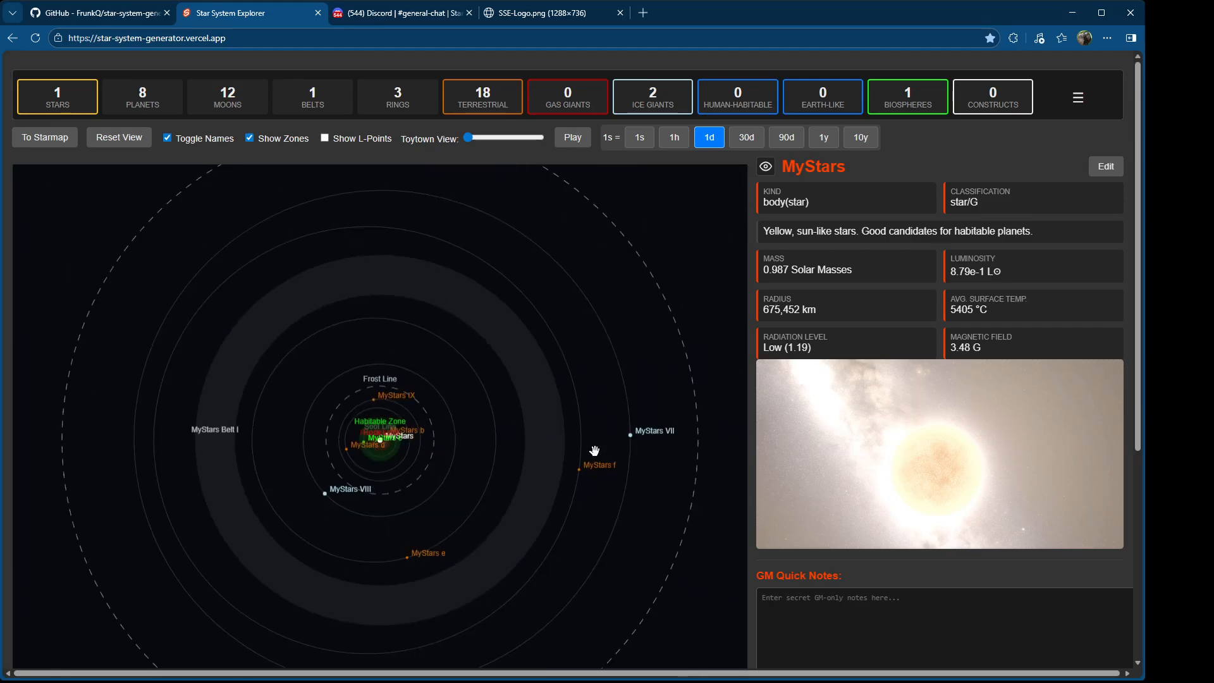
pyautogui.scroll(-3, 595, 450)
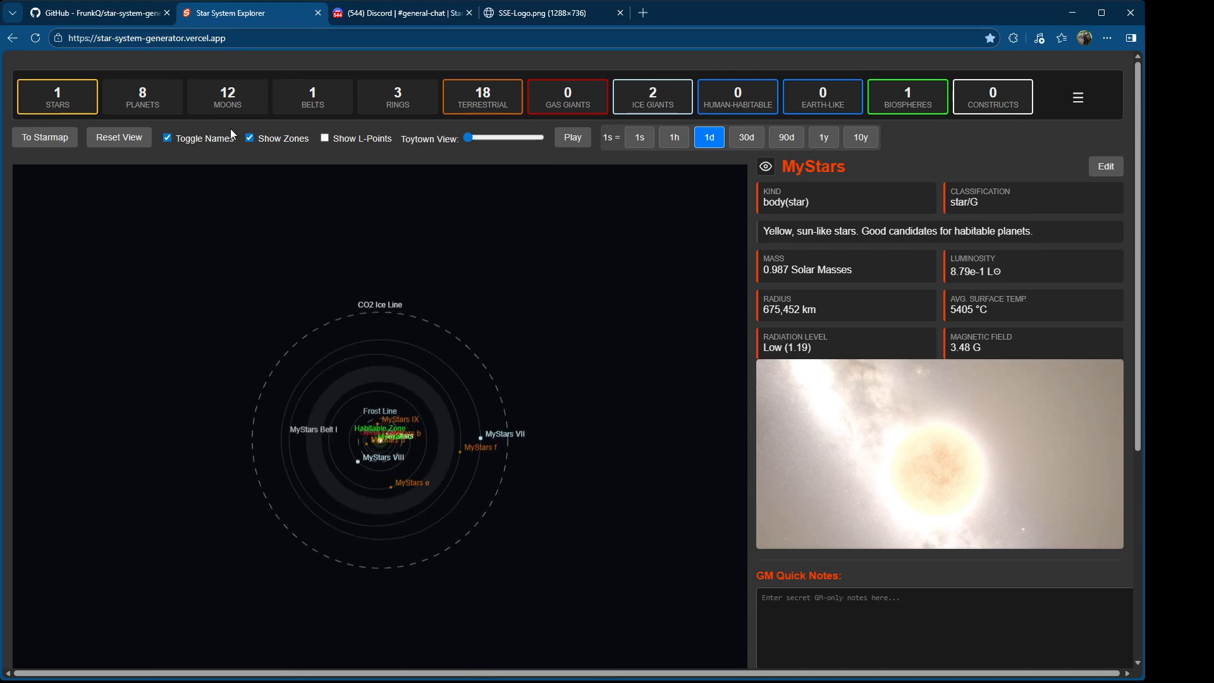
pyautogui.click(55, 140)
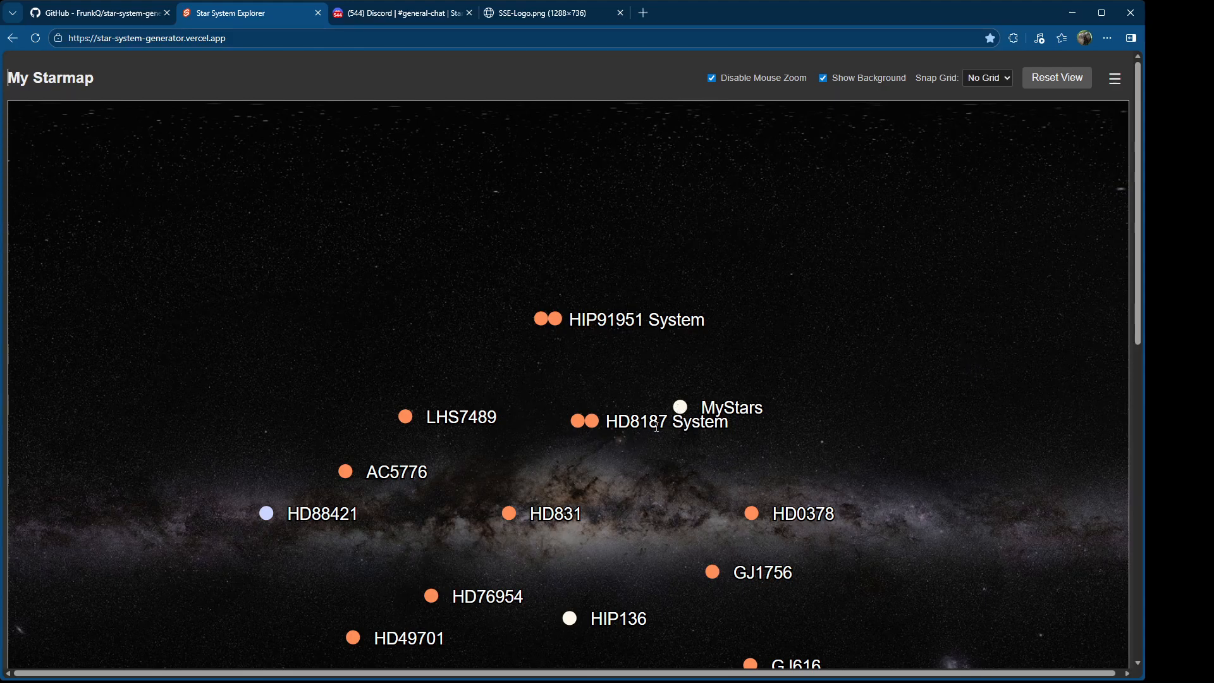
# Step: Create a link on the starmap from MyStars to HD0378
pyautogui.rightClick(685, 410)
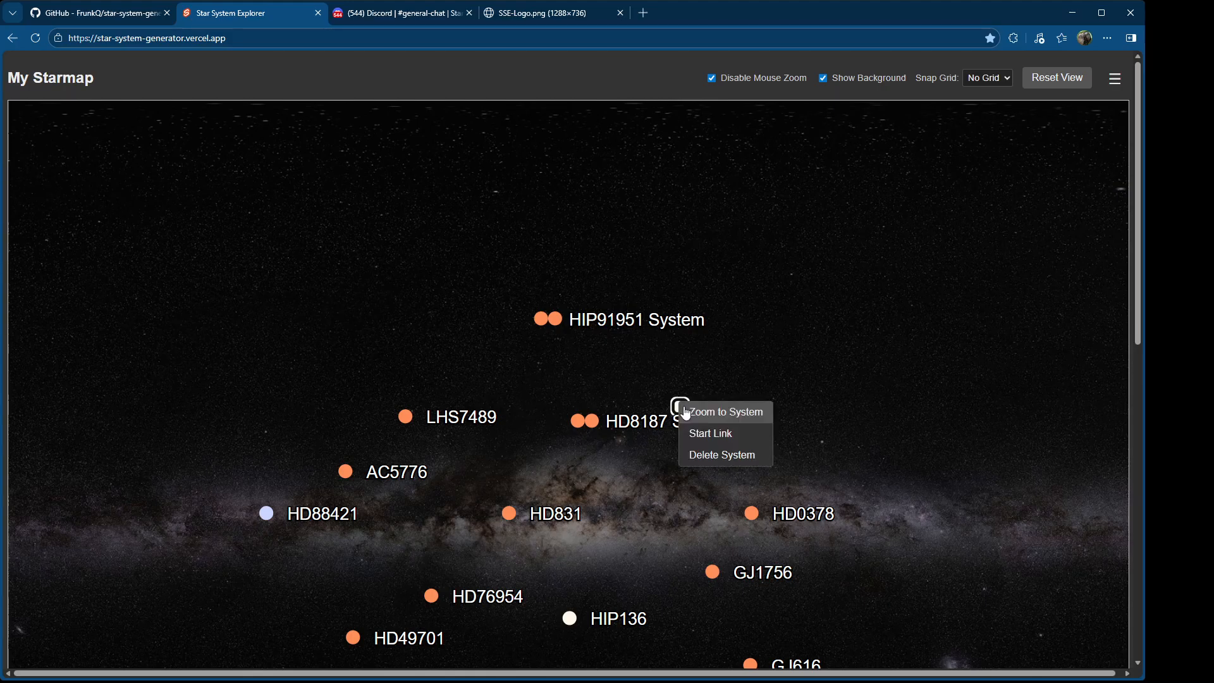
pyautogui.click(711, 431)
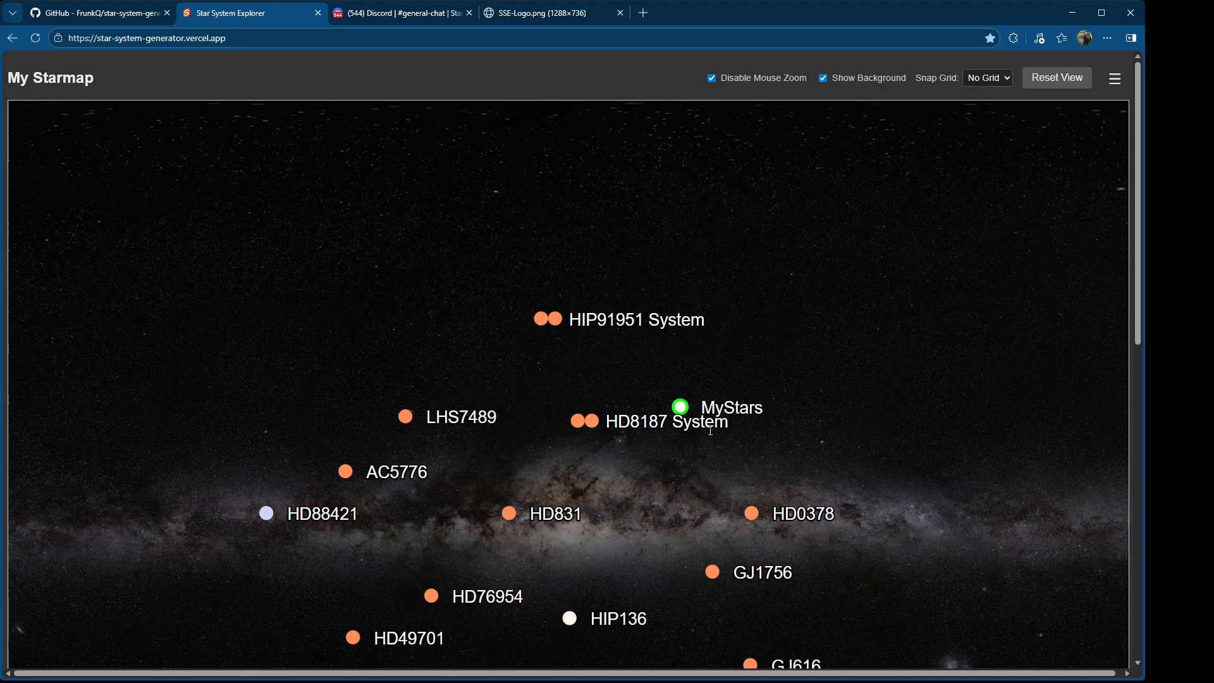
pyautogui.rightClick(753, 520)
pyautogui.click(785, 543)
# Step: Set the distance of the route between MyStars and HD0378 to 10 LY and save it
pyautogui.click(710, 447)
pyautogui.click(547, 350)
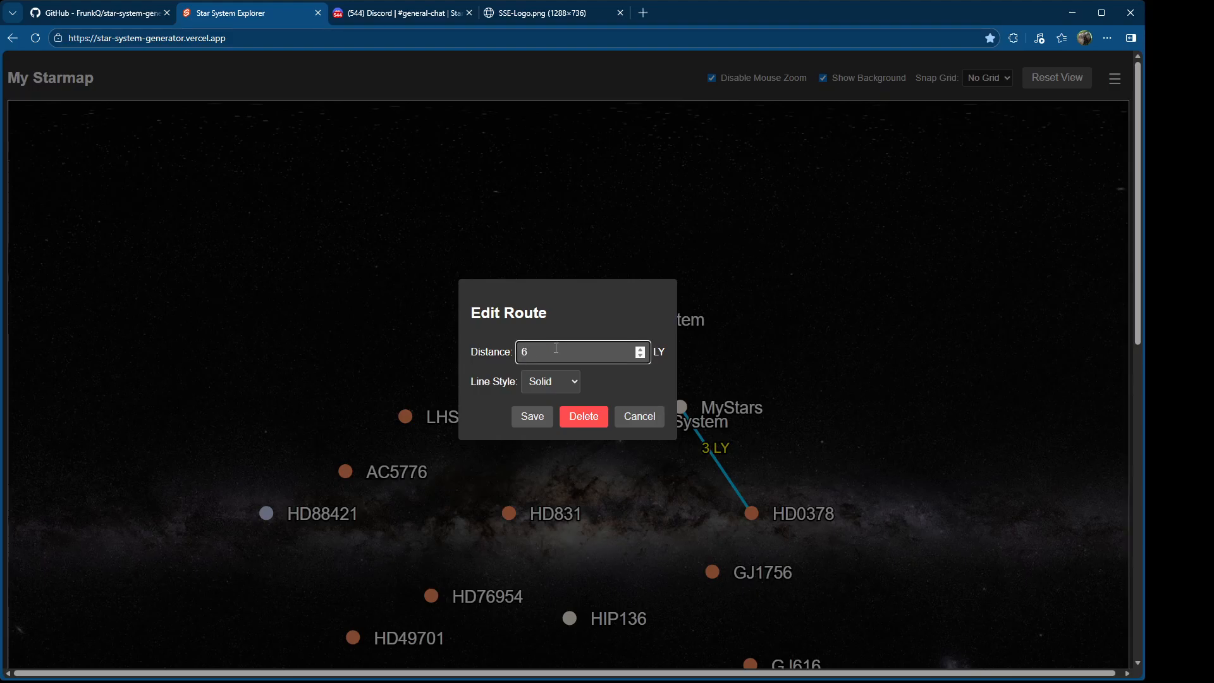
pyautogui.press('BackSpace')
pyautogui.write('10')
pyautogui.click(532, 416)
# Step: Create a link on the starmap from HD0378 to HD831
pyautogui.rightClick(752, 516)
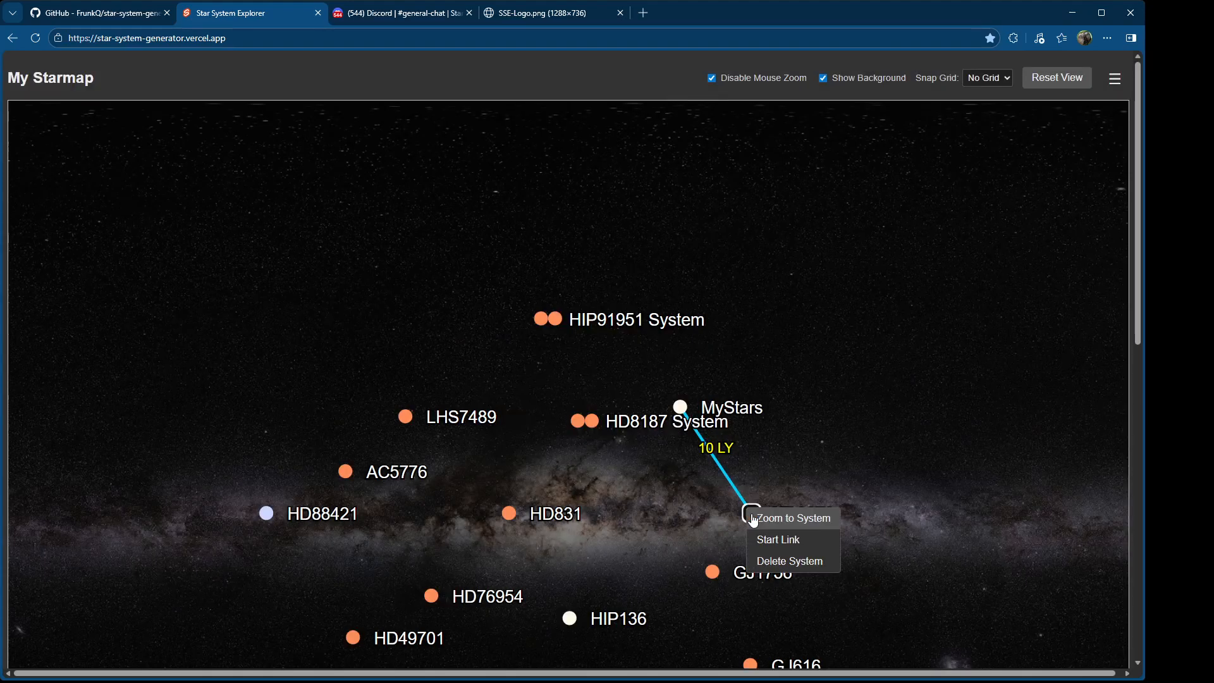
pyautogui.click(783, 553)
pyautogui.rightClick(508, 515)
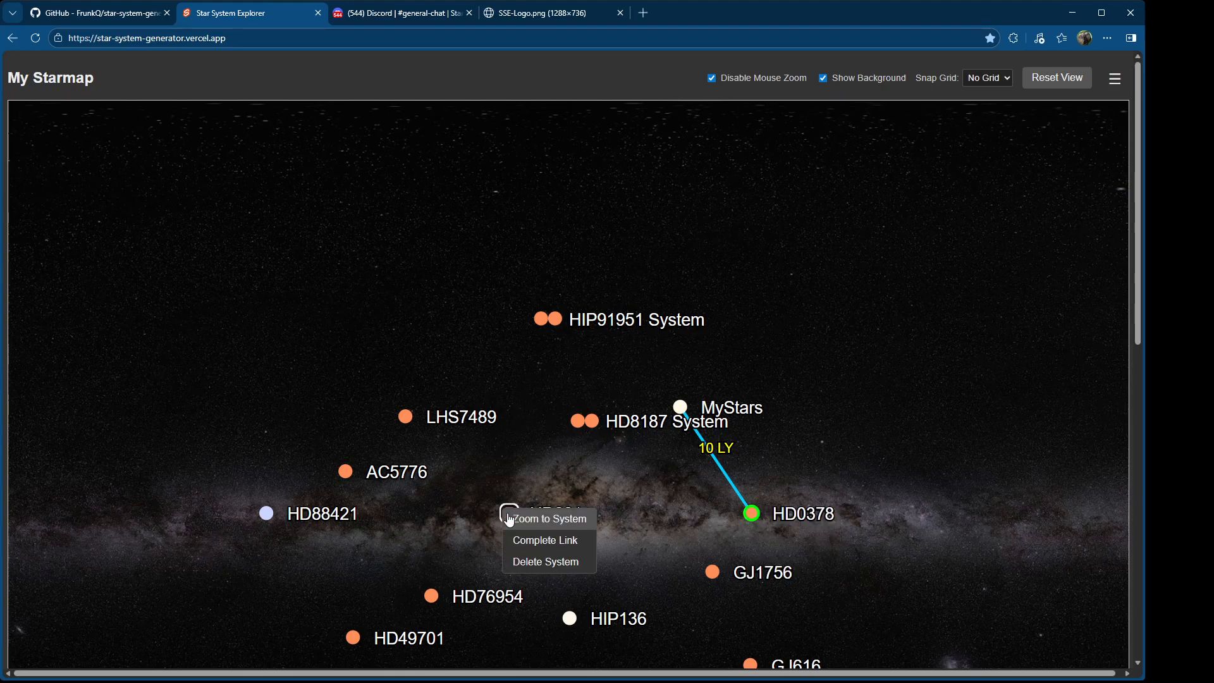
pyautogui.click(517, 540)
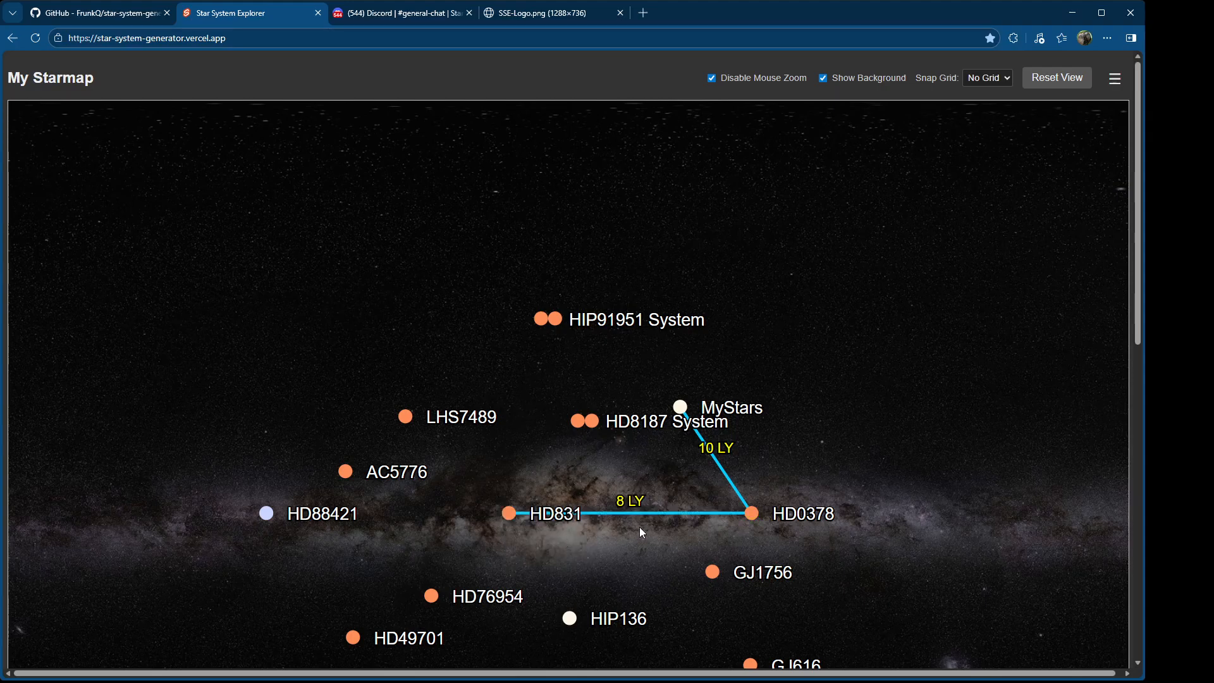
# Step: Set the distance of the route between HD0378 and HD831 to 20 LY and save it
pyautogui.click(625, 501)
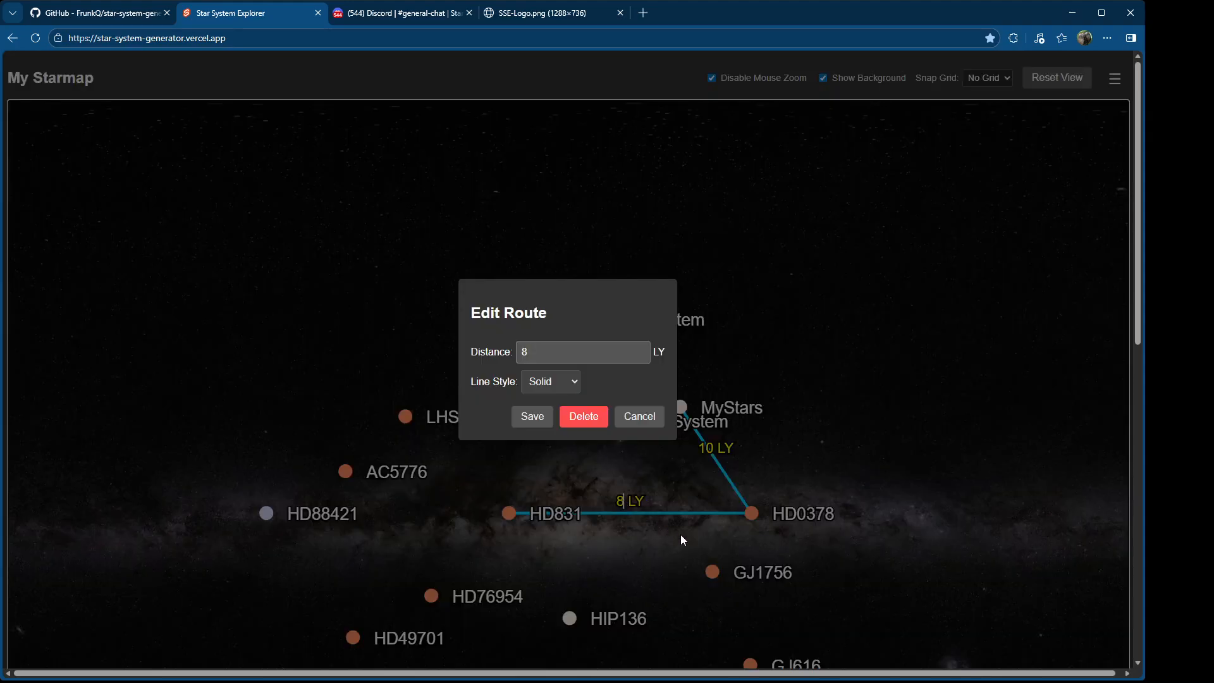
pyautogui.click(533, 344)
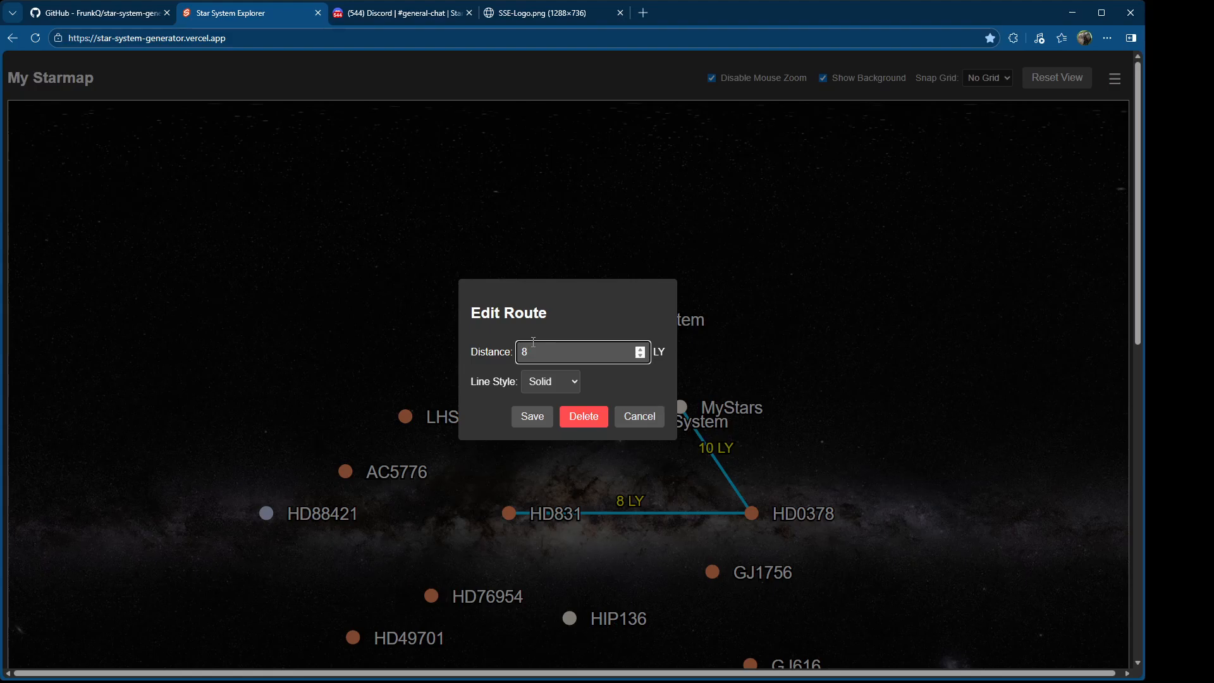
pyautogui.press('BackSpace')
pyautogui.write('20')
pyautogui.click(535, 417)
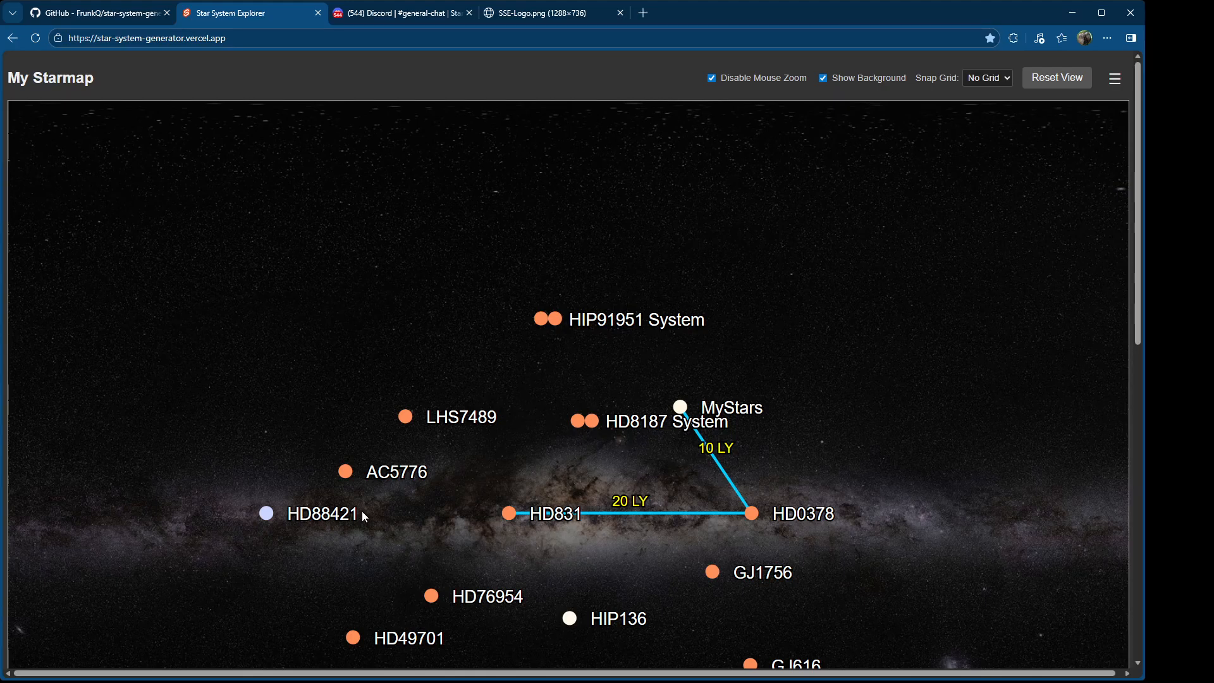
# Step: Delete the AC5776 and HD8187 systems from the starmap
pyautogui.rightClick(346, 473)
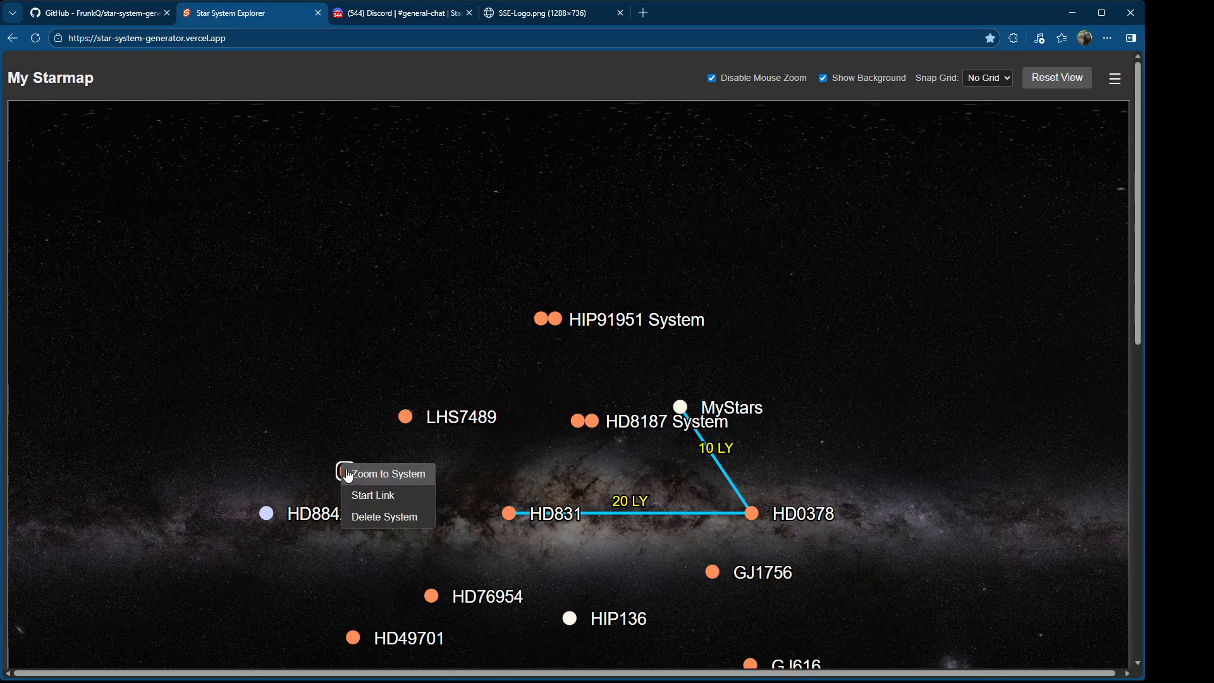
pyautogui.click(383, 517)
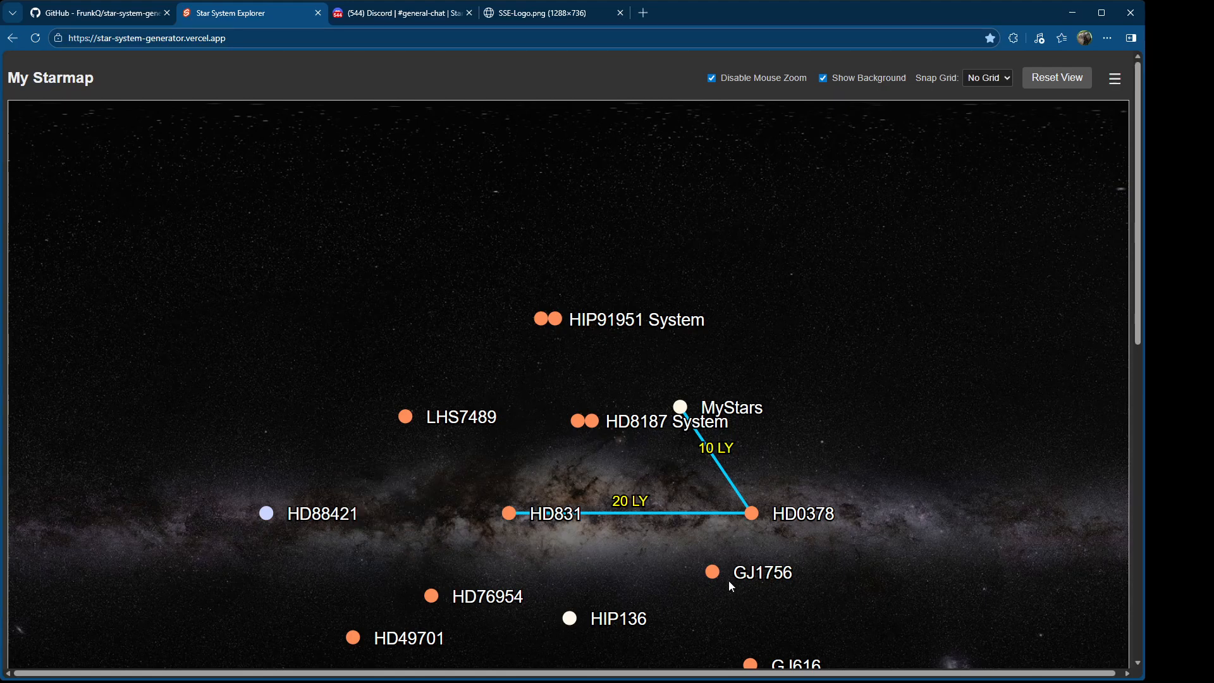
pyautogui.rightClick(677, 405)
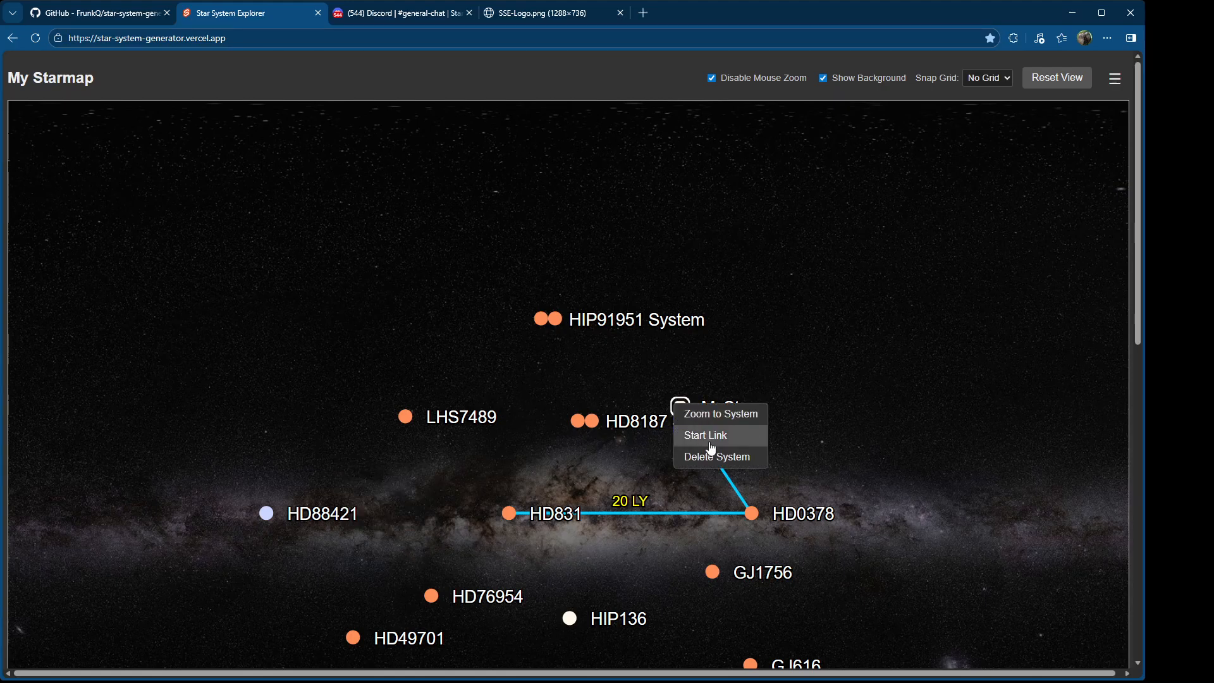
pyautogui.click(821, 323)
pyautogui.rightClick(583, 415)
pyautogui.rightClick(577, 422)
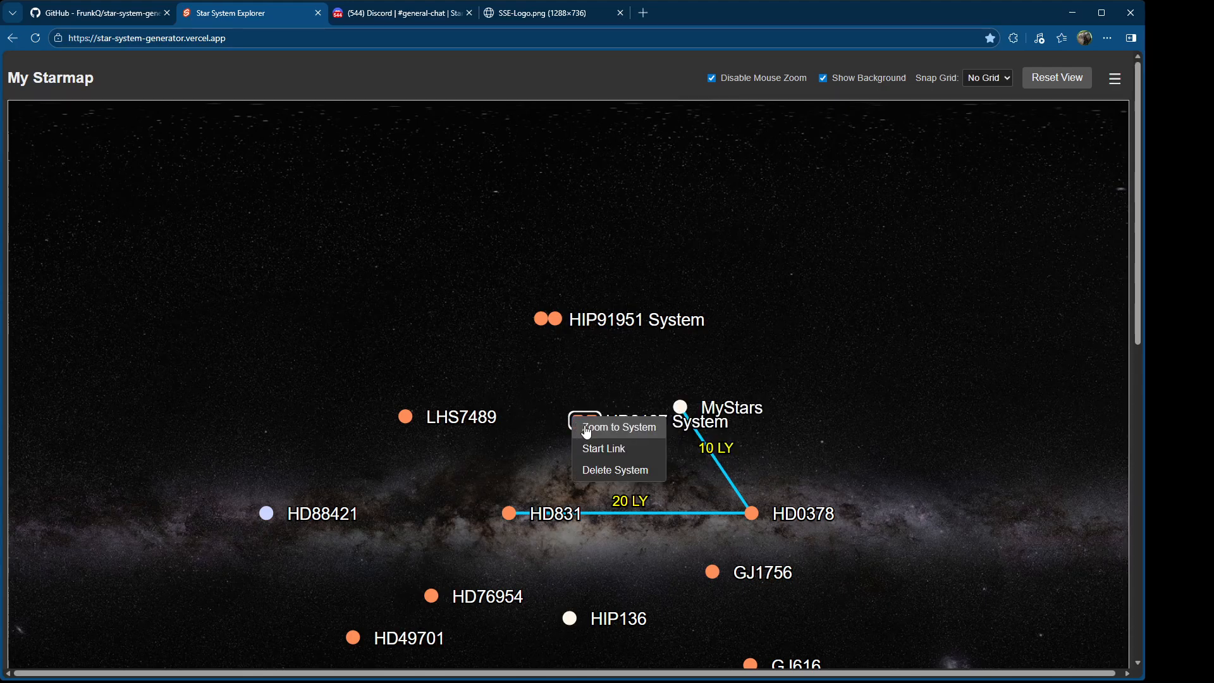
pyautogui.click(622, 471)
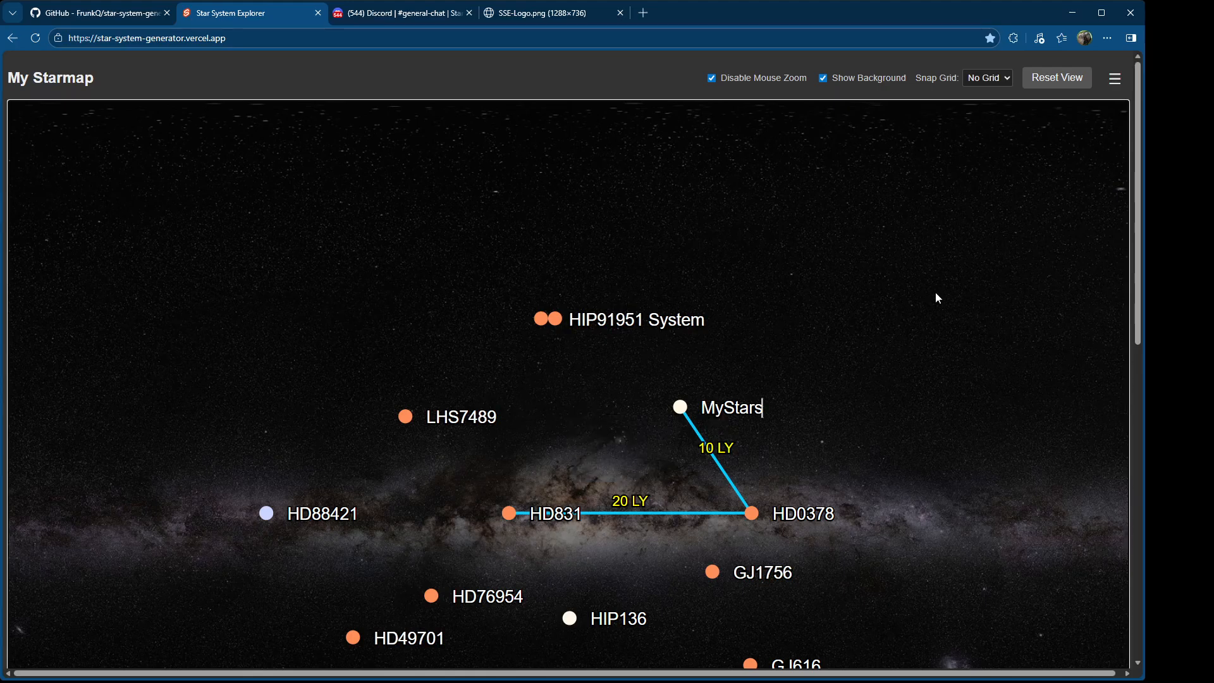
# Step: Download the current starmap as a file
pyautogui.click(1115, 82)
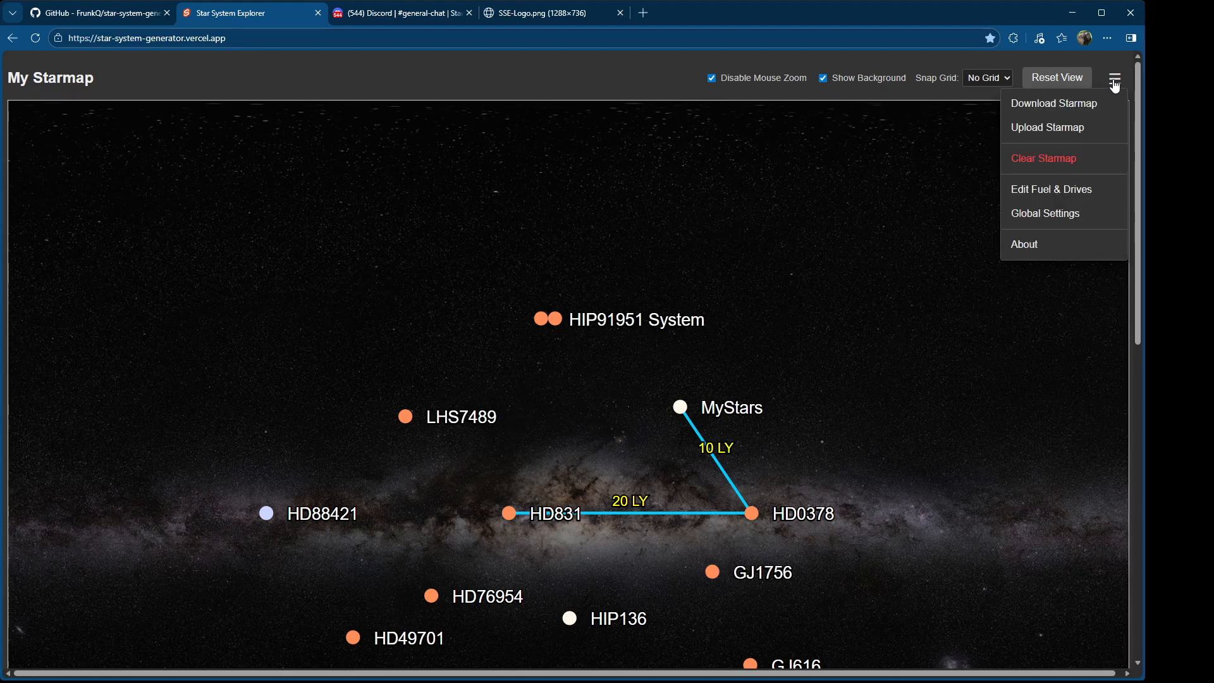
pyautogui.click(1050, 112)
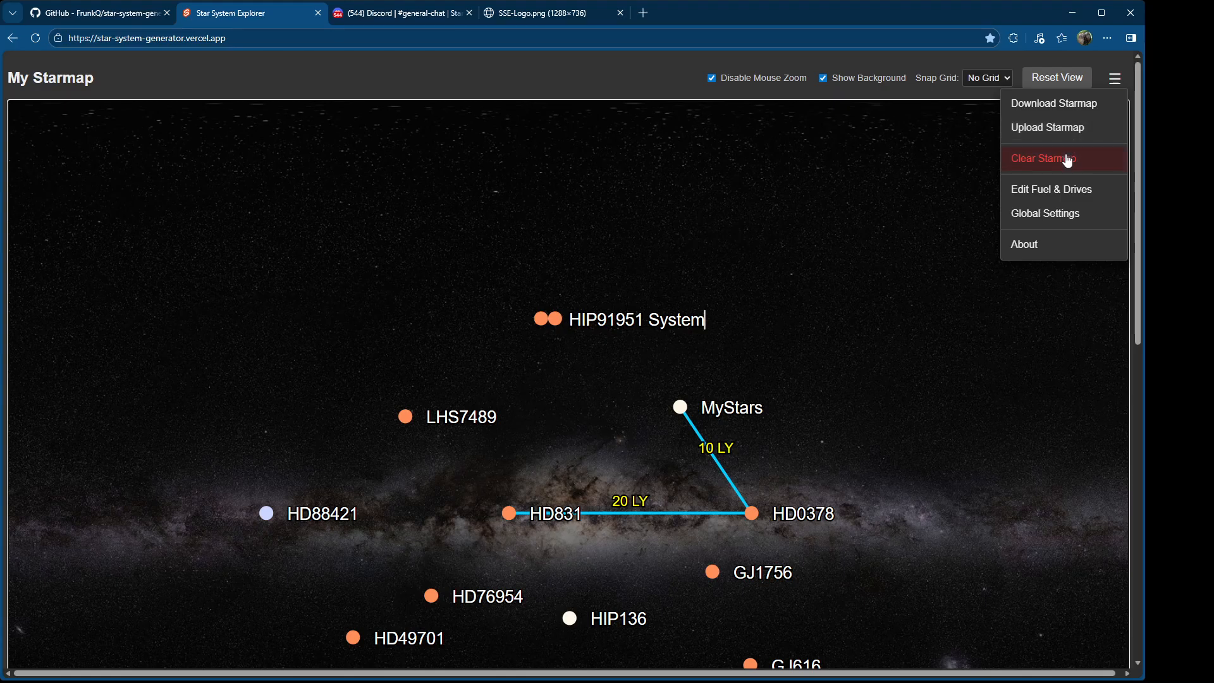
# Step: Open the global settings to review the map name, then close them without saving
pyautogui.click(1083, 215)
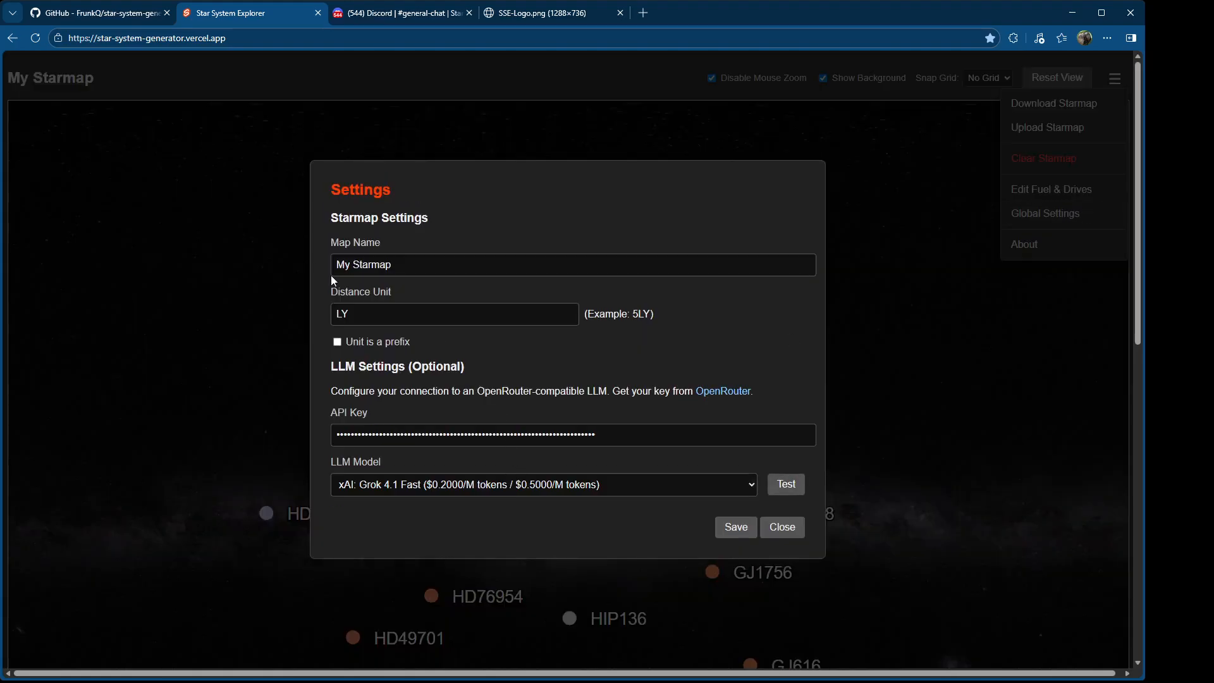
pyautogui.moveTo(404, 265); pyautogui.dragTo(306, 260)
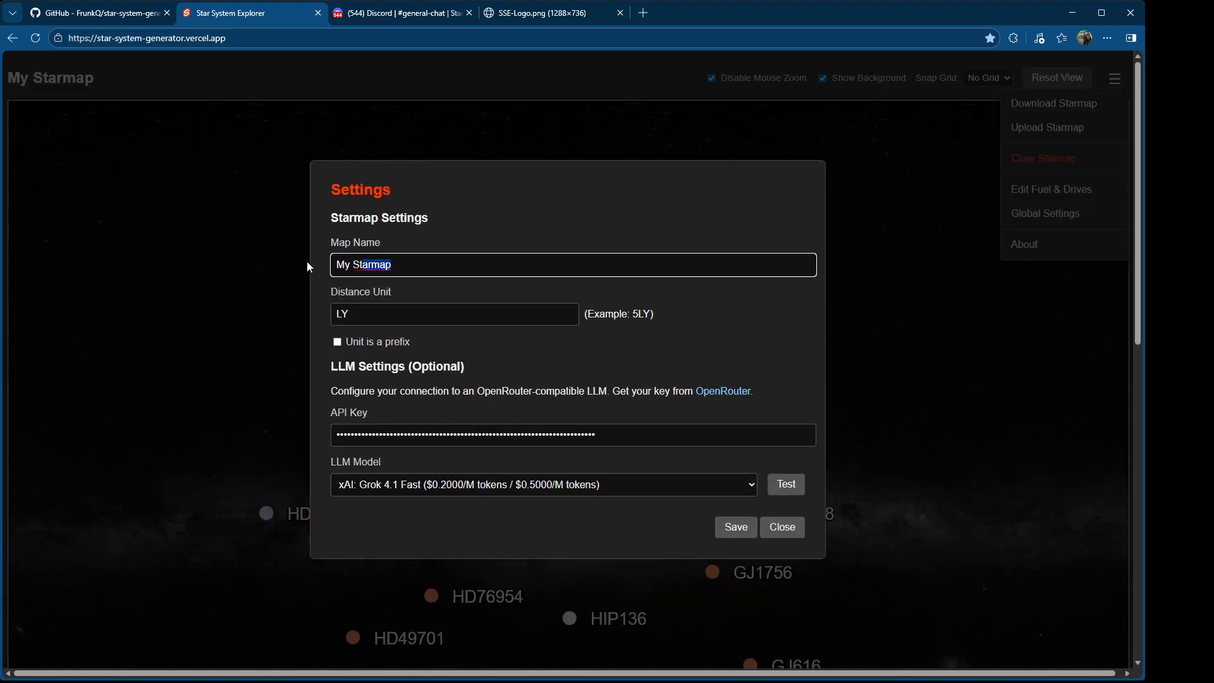
pyautogui.press('Escape')
# Step: Set the LLM model in the global settings to NVIDIA: Nemotron 3 Nano 30B A3B (free) and test the connection
pyautogui.click(1060, 217)
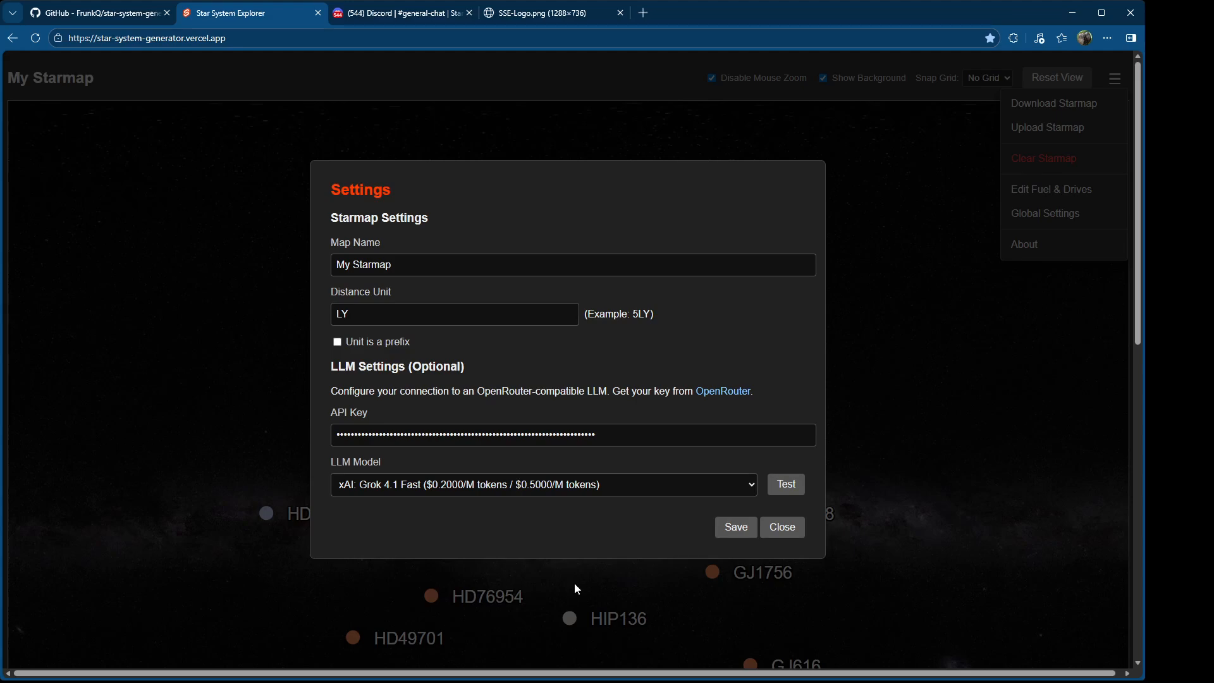
pyautogui.click(526, 593)
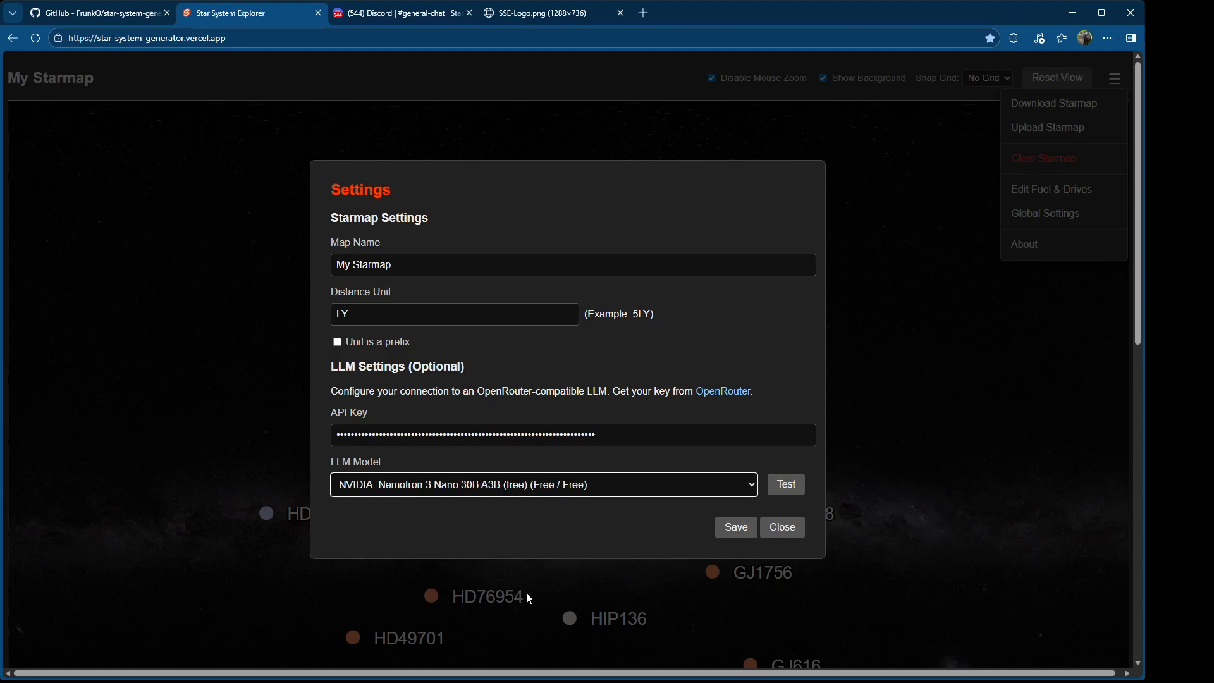
pyautogui.click(786, 483)
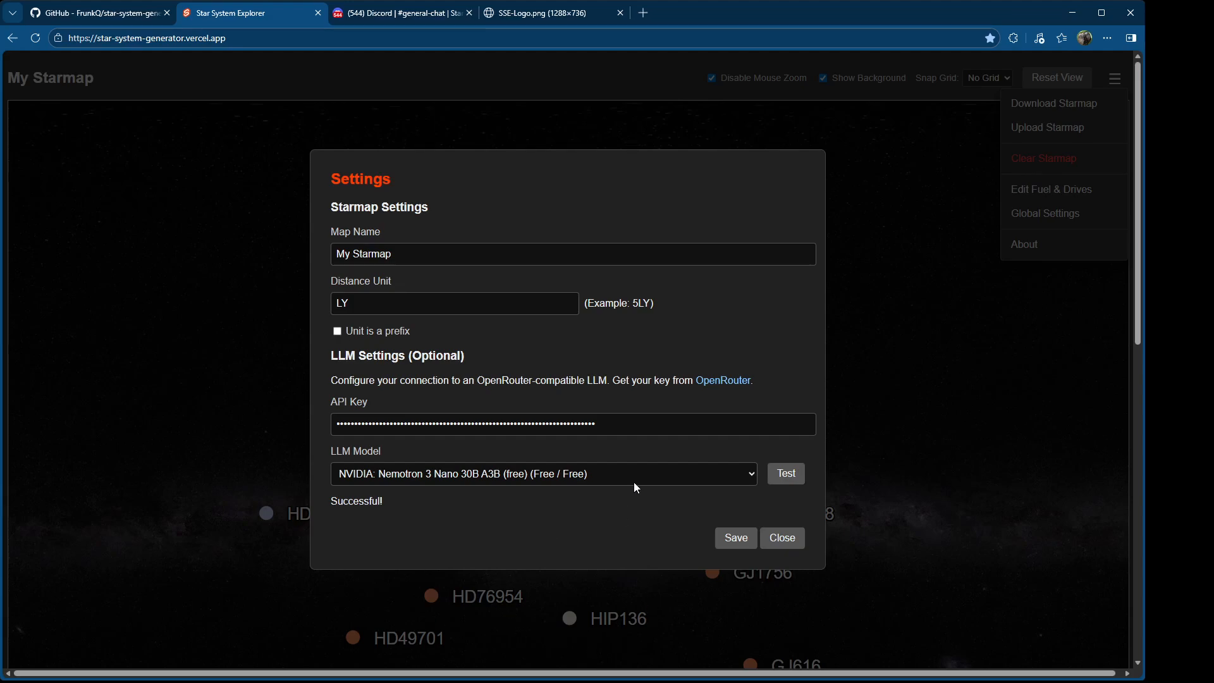
# Step: Keep NVIDIA: Nemotron 3 Nano 30B A3B (free) as the LLM model and save the global settings
pyautogui.click(662, 448)
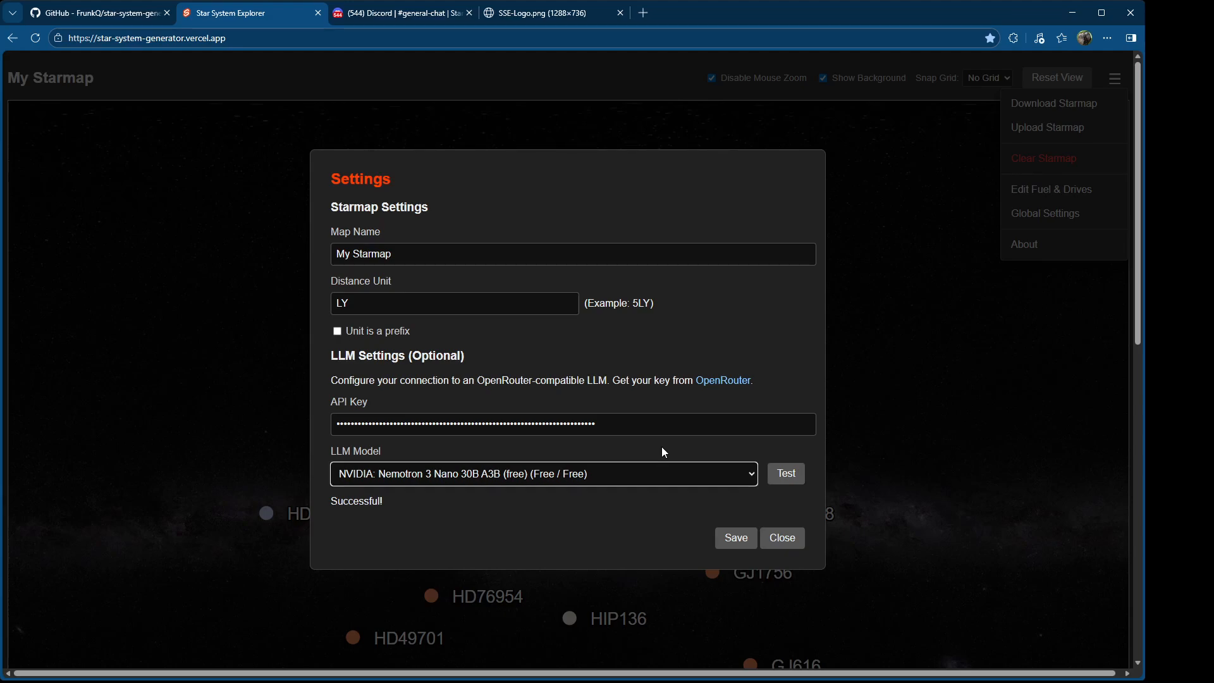
pyautogui.click(654, 479)
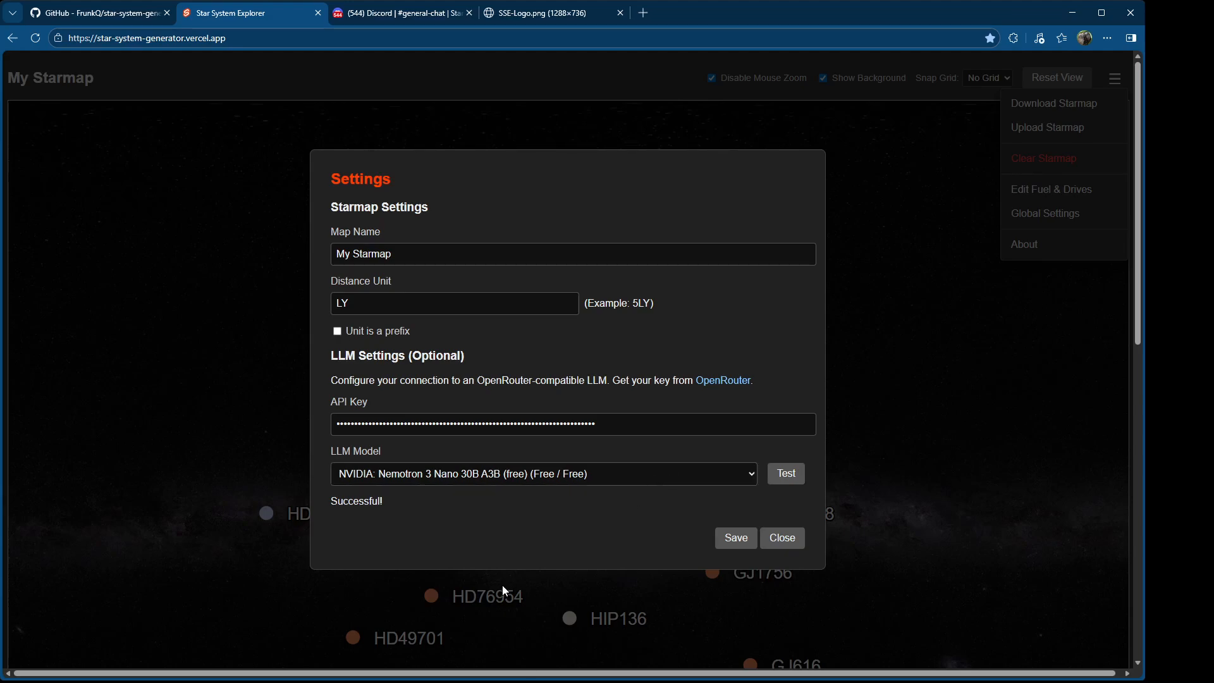
pyautogui.click(732, 538)
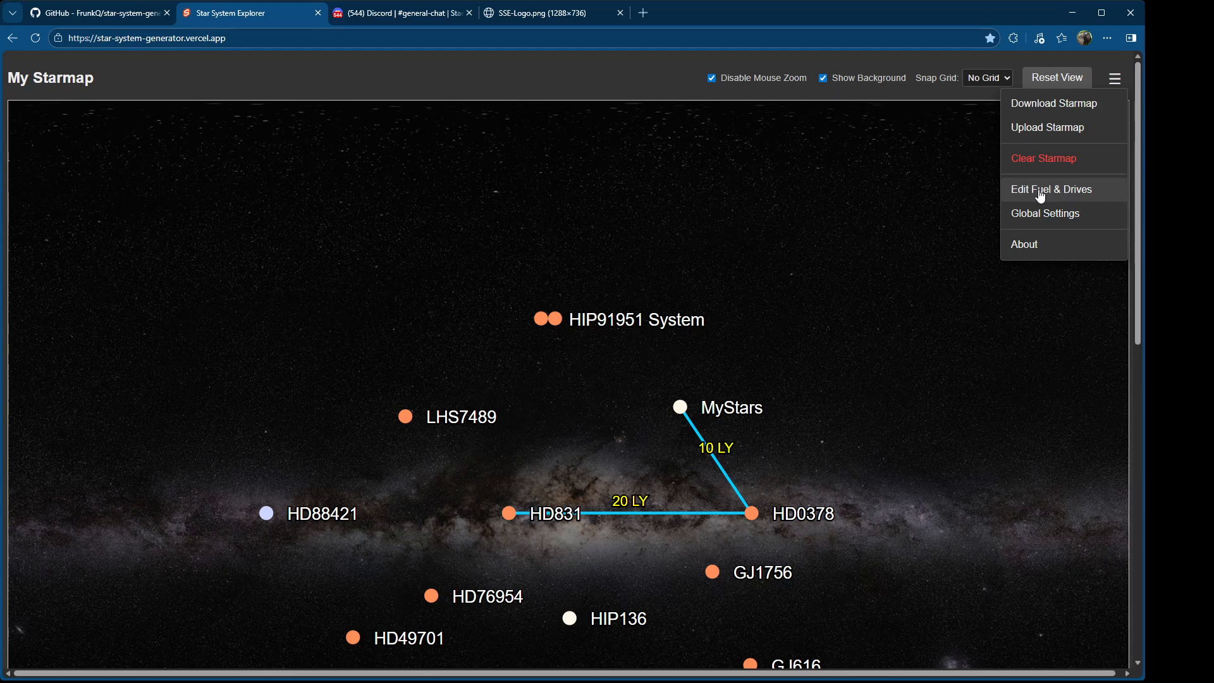
# Step: Open the MyStars system from the starmap and examine its inner orbits
pyautogui.click(1115, 78)
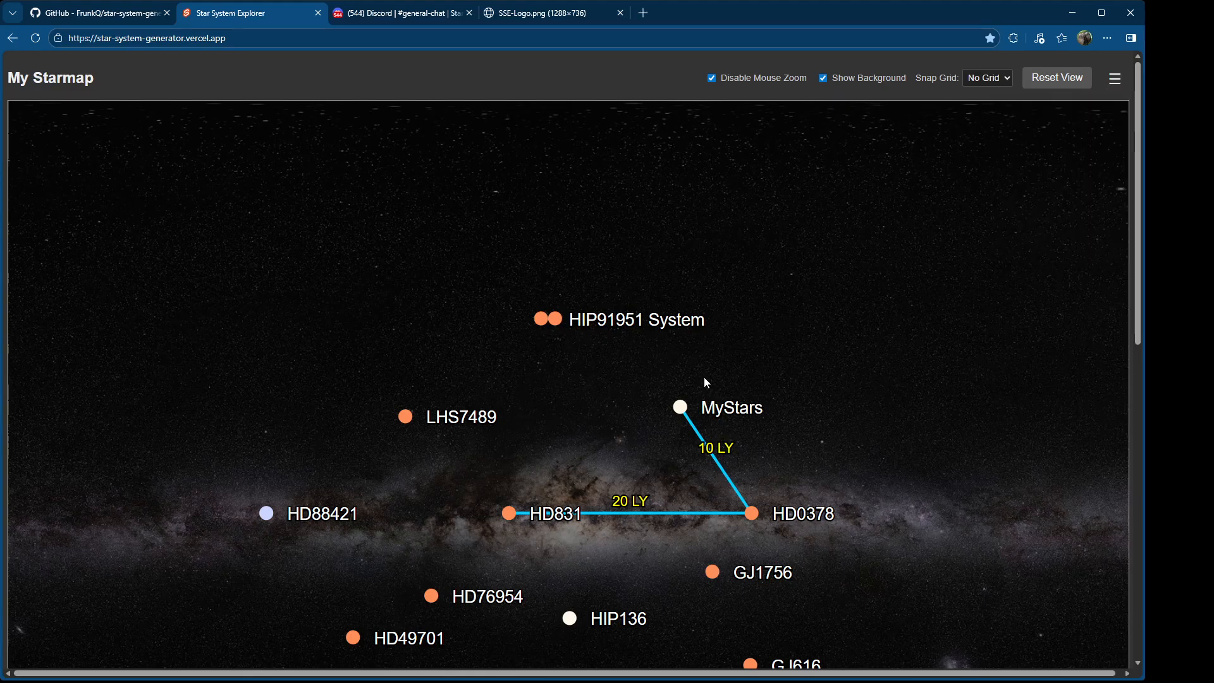
pyautogui.click(681, 408)
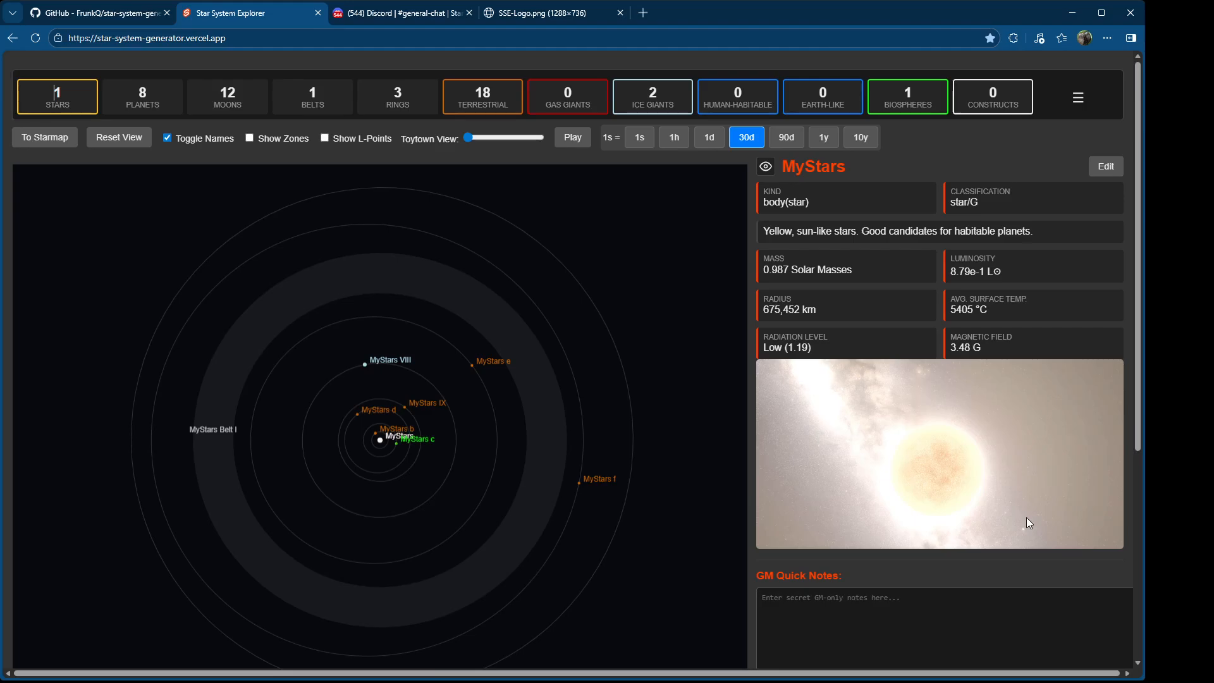
pyautogui.scroll(1, 409, 441)
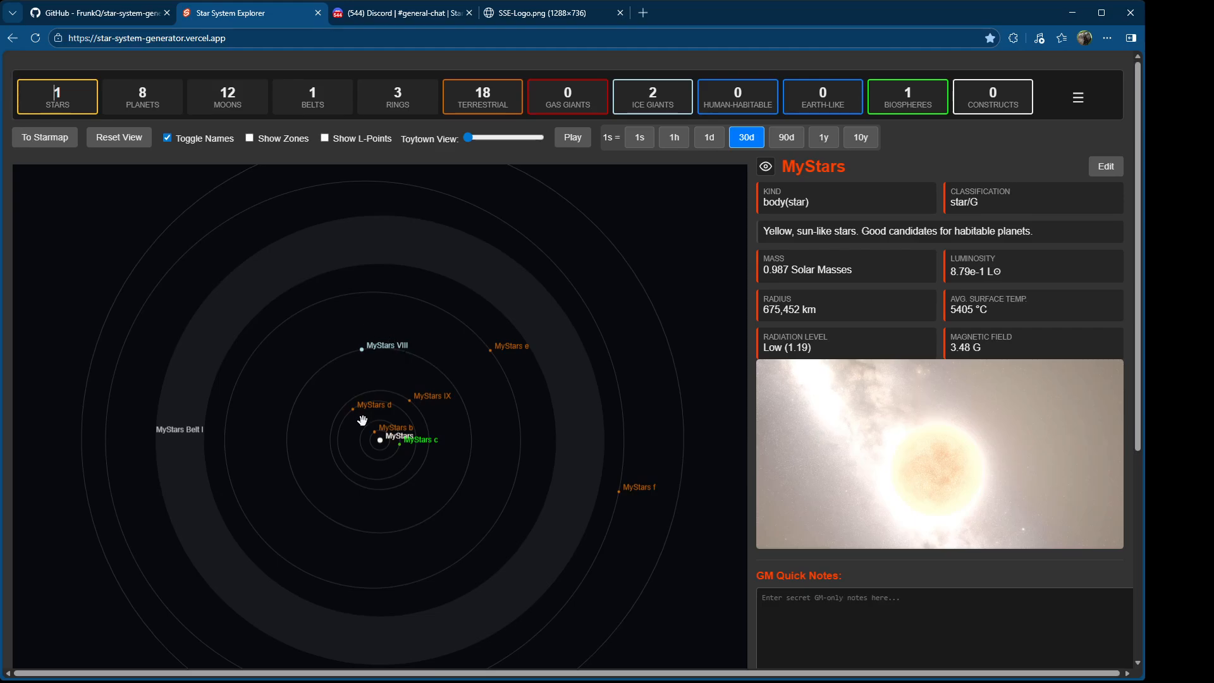
pyautogui.scroll(3, 363, 420)
pyautogui.scroll(-2, 363, 421)
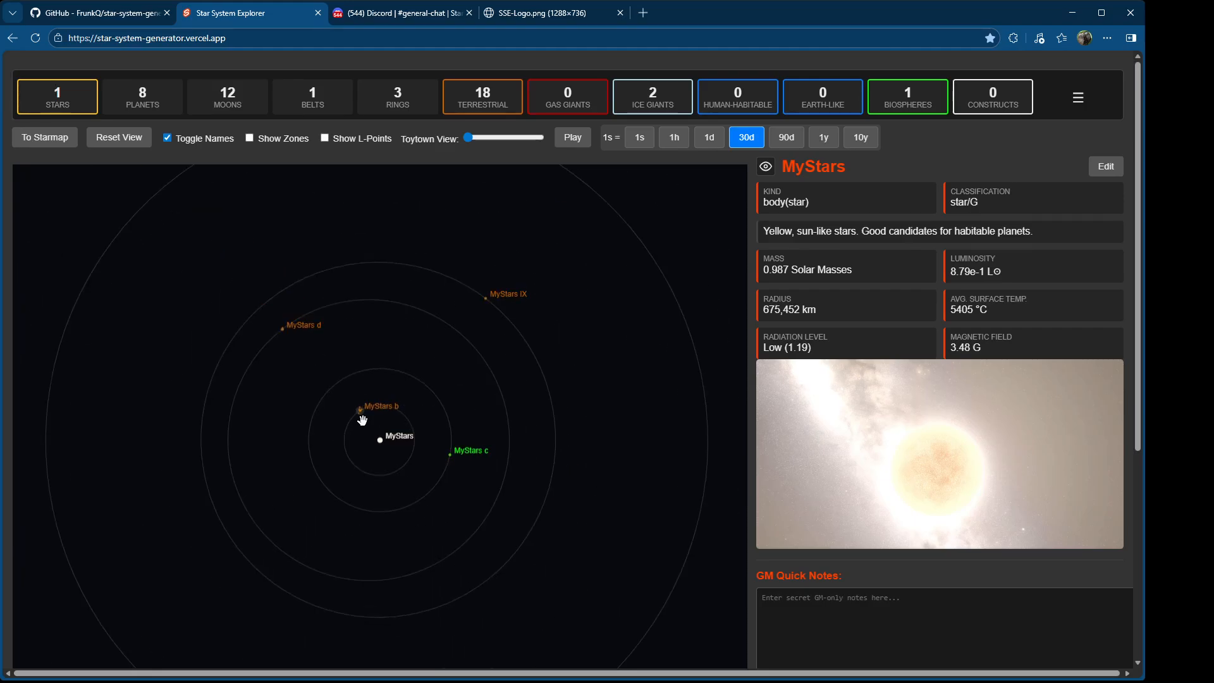
# Step: Start adding a construct between the orbits of MyStars c and MyStars d, and examine the Natural asteroid templates
pyautogui.rightClick(394, 333)
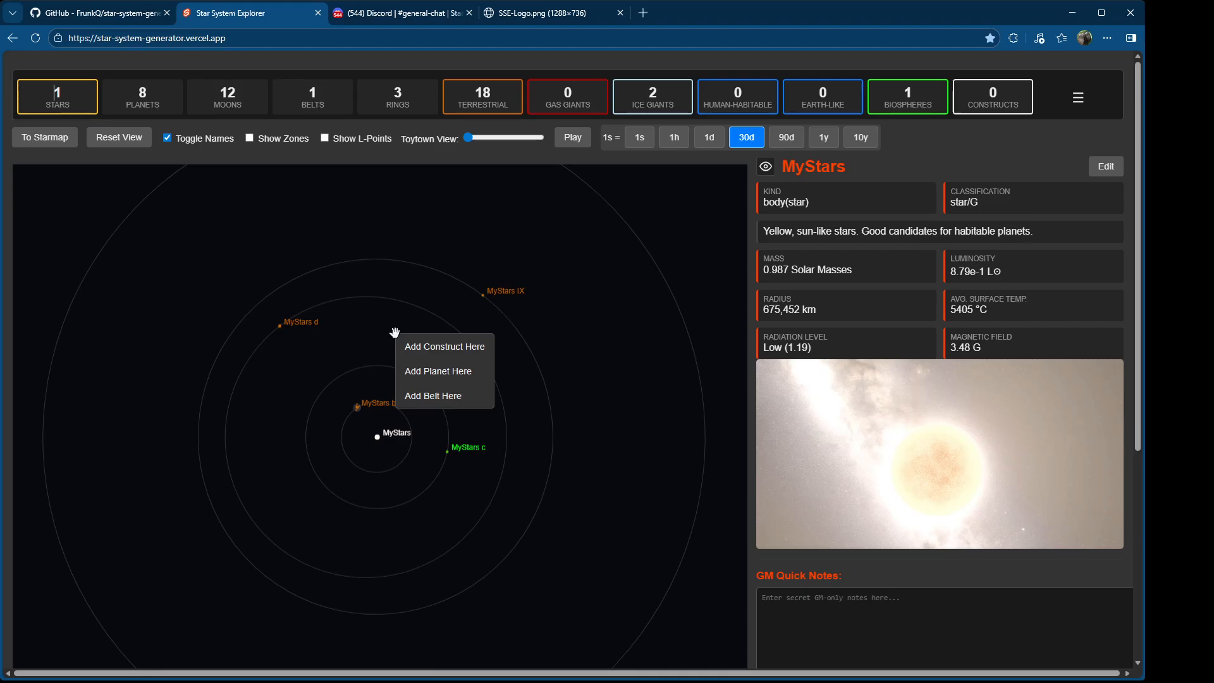
pyautogui.click(444, 349)
pyautogui.click(438, 458)
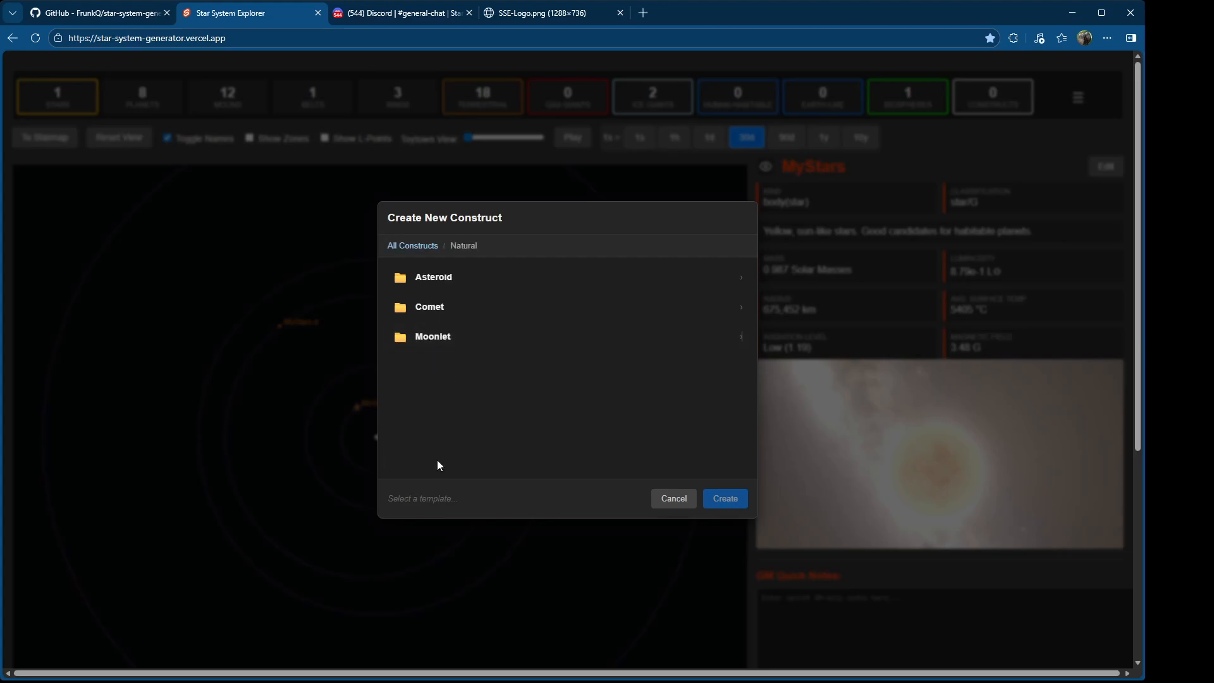
pyautogui.click(456, 289)
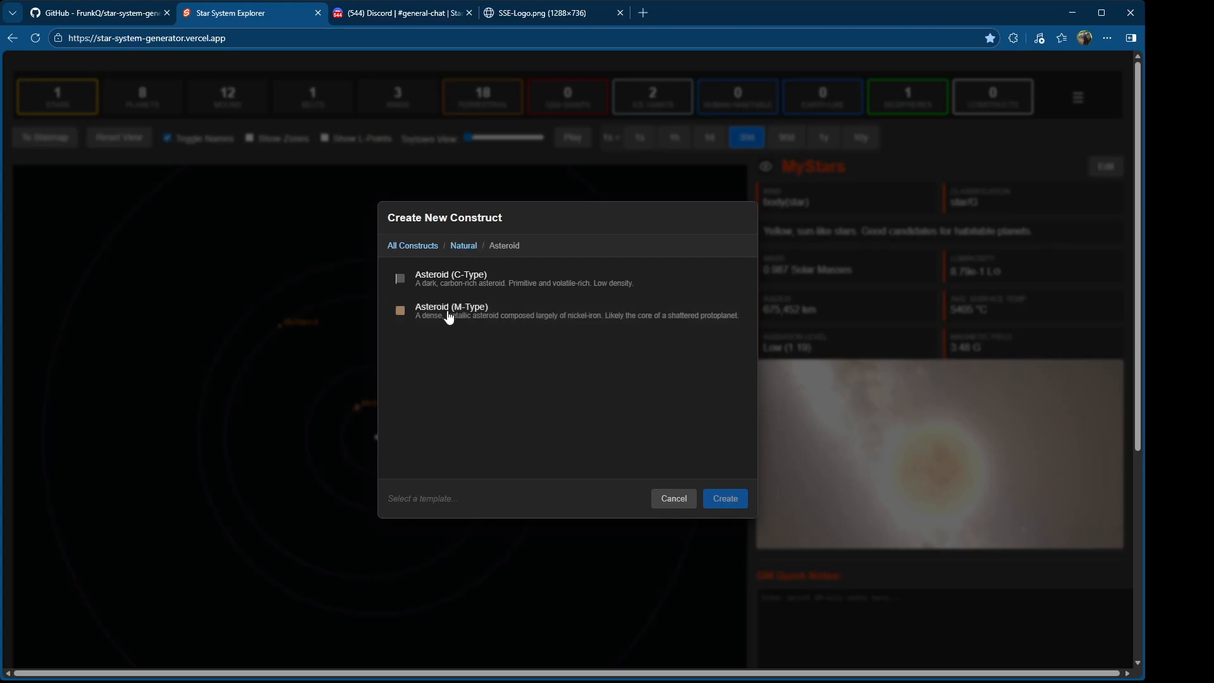
pyautogui.click(449, 316)
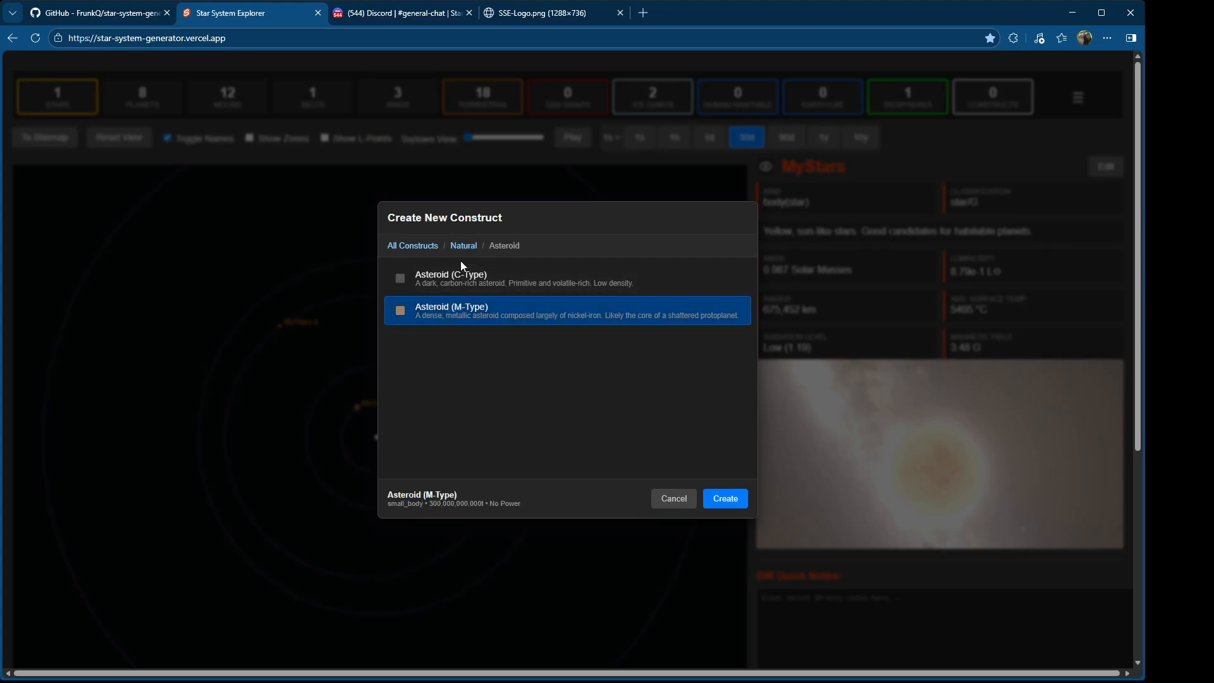
pyautogui.click(463, 247)
pyautogui.click(421, 247)
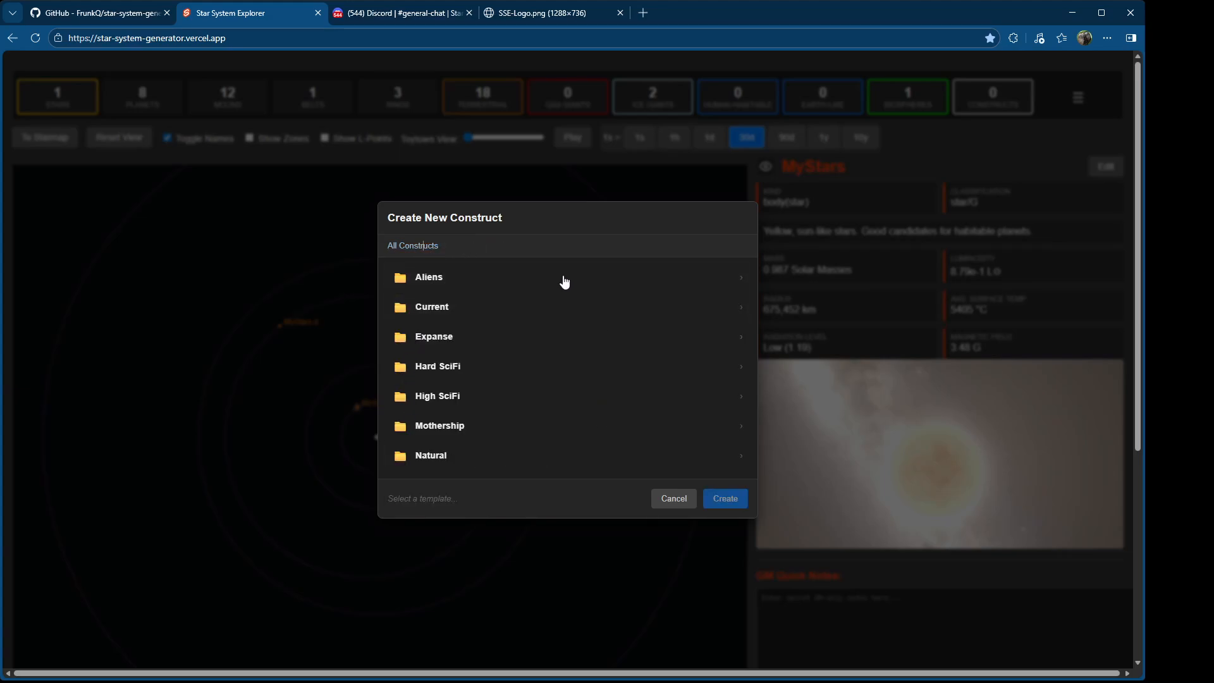
# Step: Examine the industrial and military ship templates in the Aliens category
pyautogui.click(453, 279)
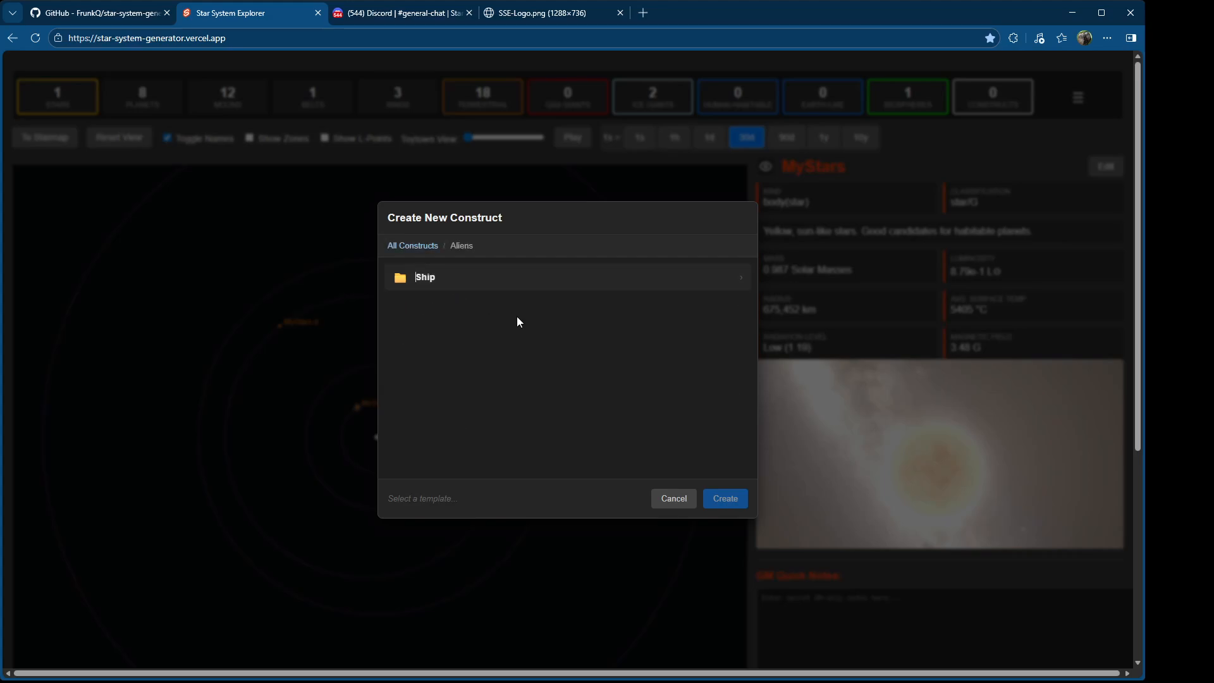
pyautogui.click(413, 276)
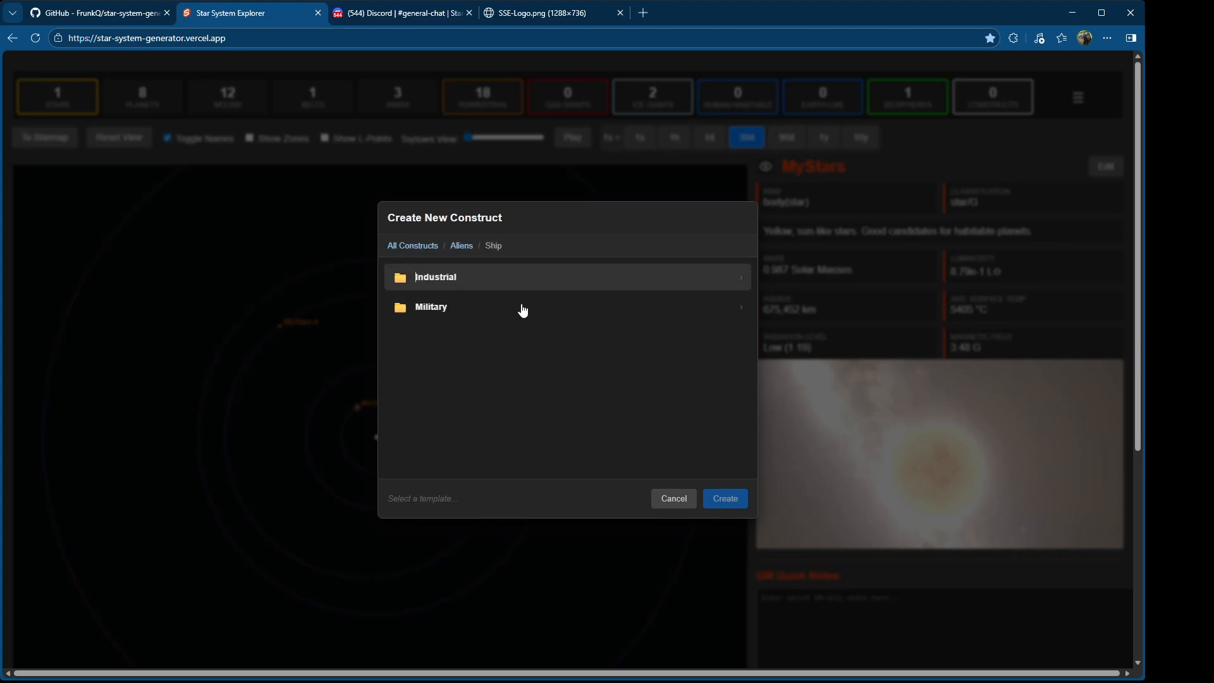
pyautogui.click(471, 283)
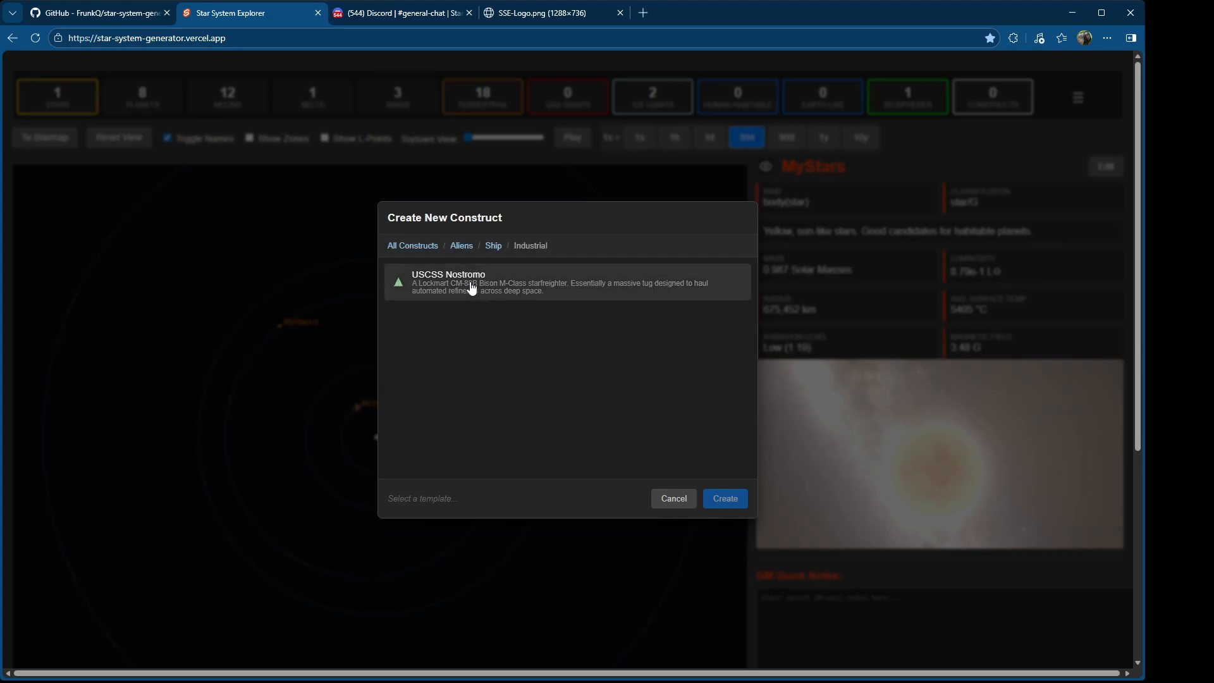
pyautogui.click(493, 247)
pyautogui.click(436, 311)
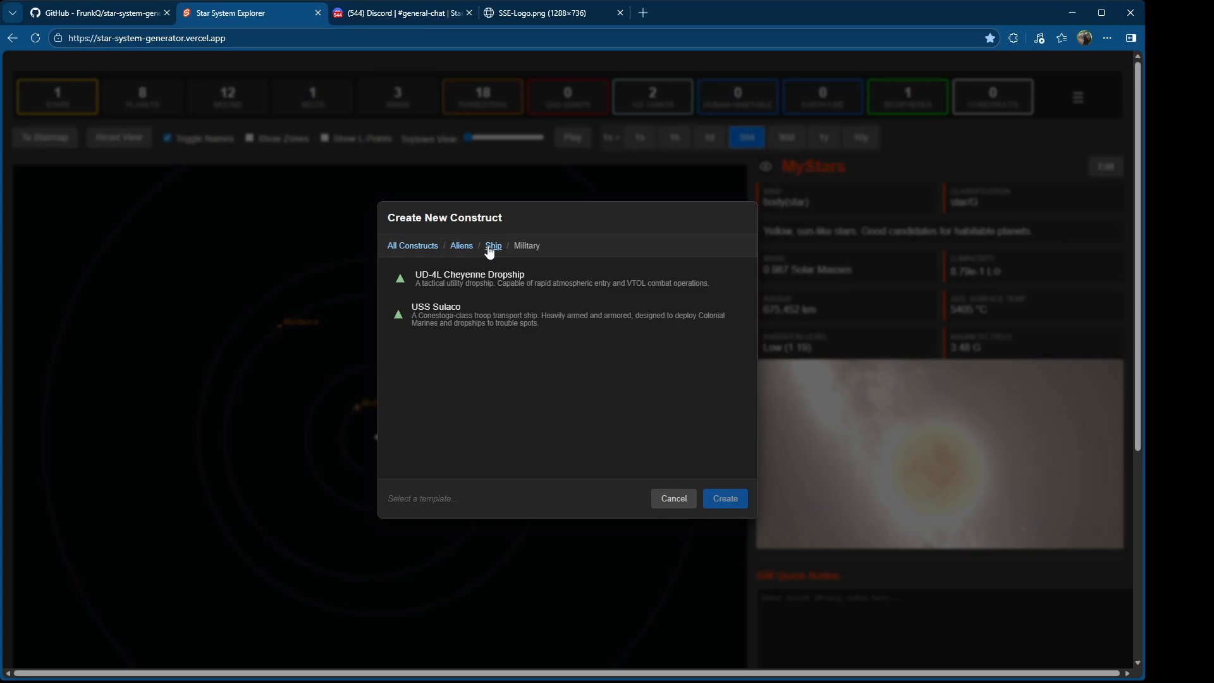
pyautogui.click(457, 326)
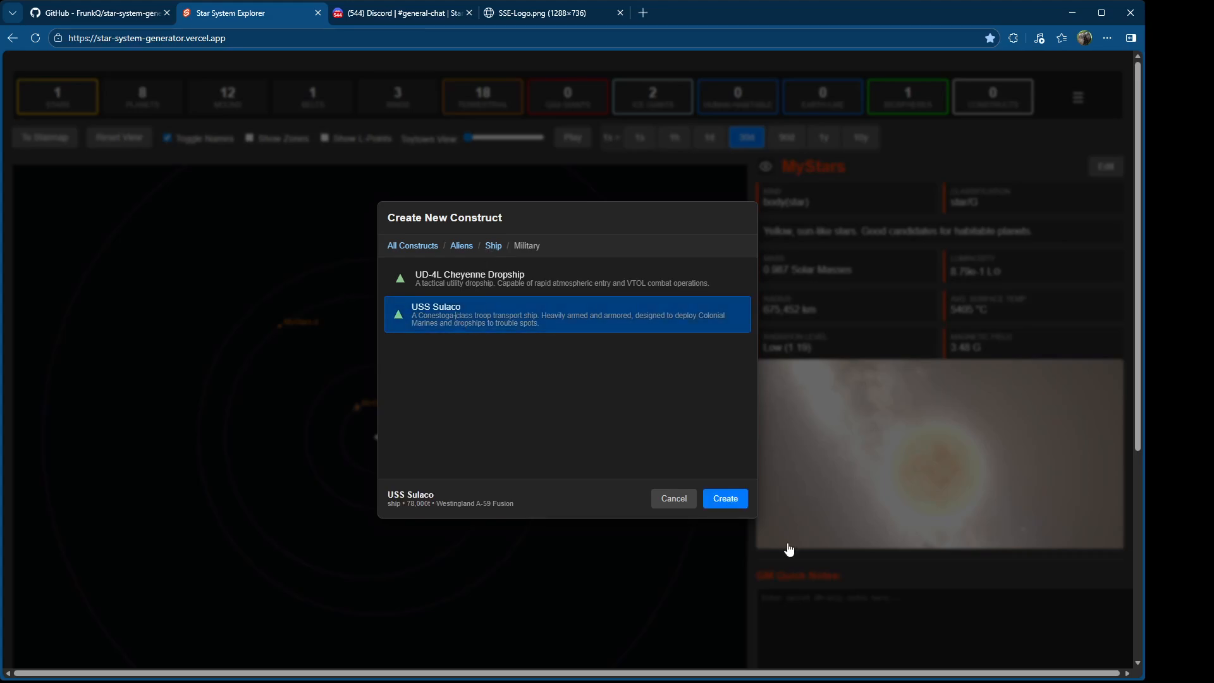
pyautogui.click(434, 246)
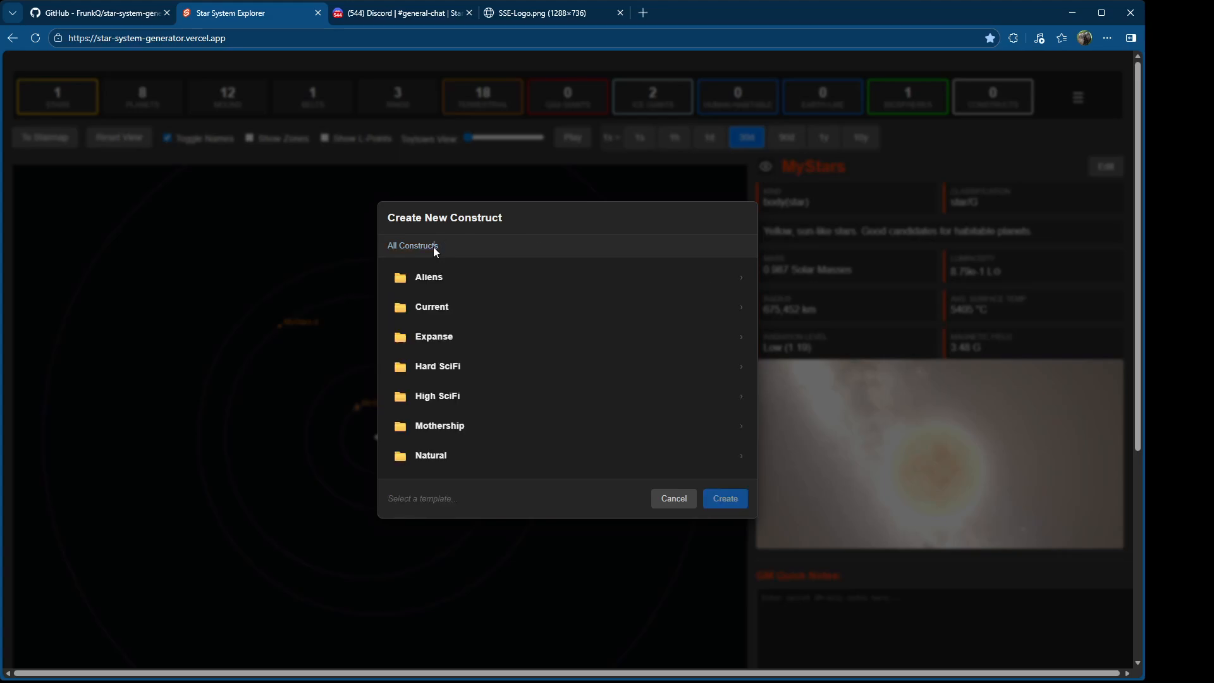
# Step: Create a Defense Platform construct from the Hard SciFi Infrastructure templates
pyautogui.click(435, 371)
pyautogui.click(450, 338)
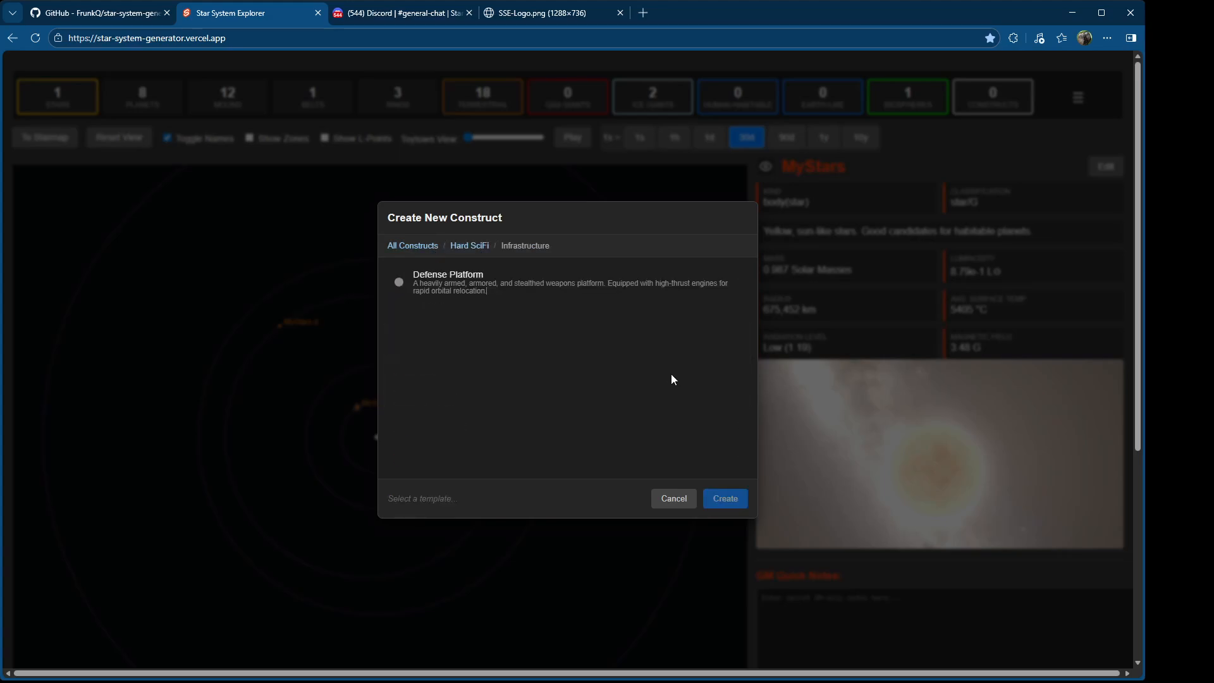
pyautogui.click(456, 285)
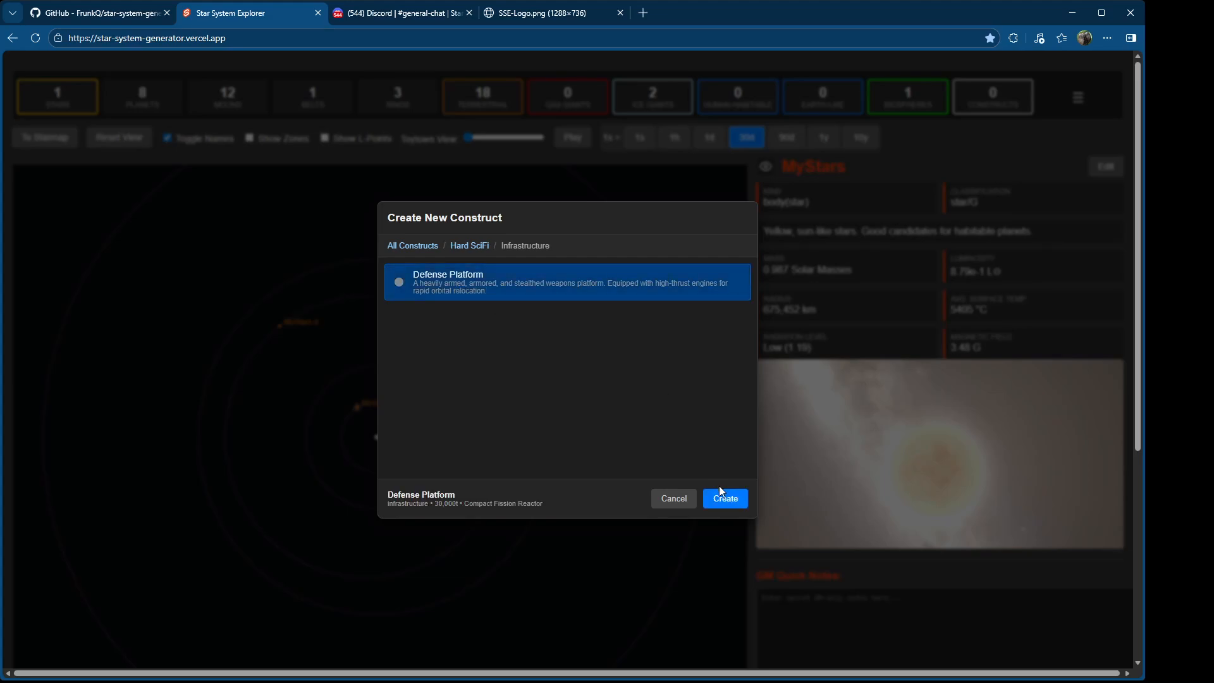
pyautogui.click(729, 499)
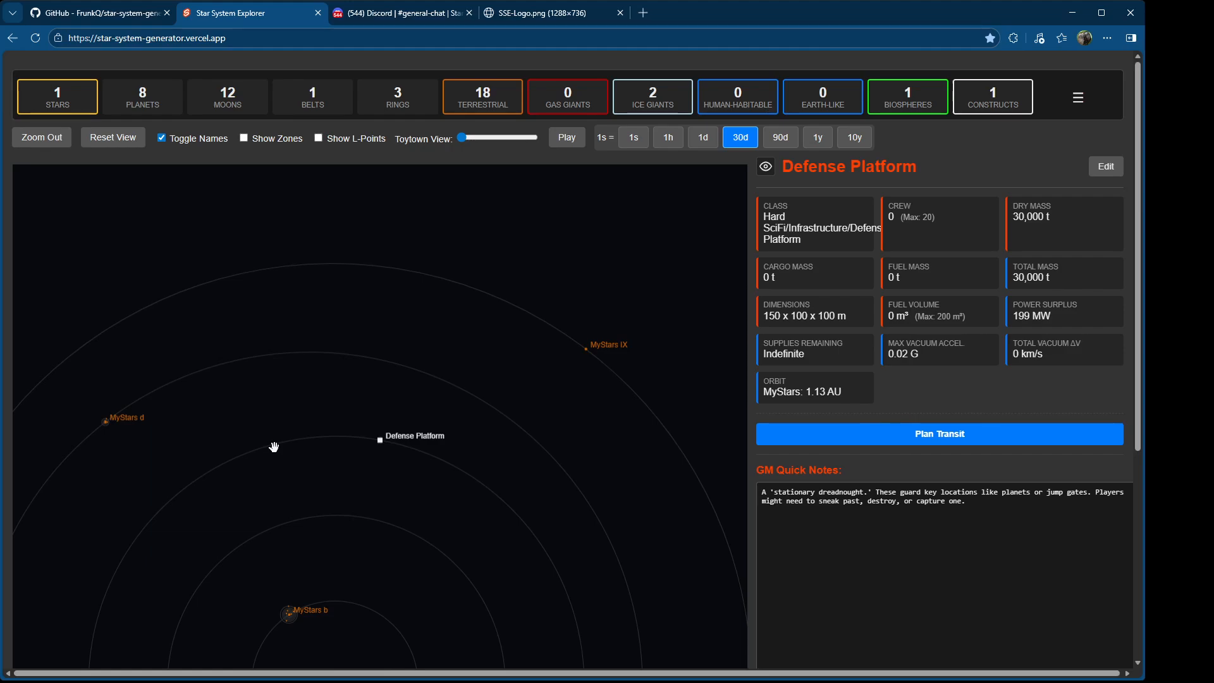
# Step: Start adding a second construct just outside the Defense Platform's orbit and examine the High SciFi ship and infrastructure templates
pyautogui.rightClick(382, 412)
pyautogui.click(405, 424)
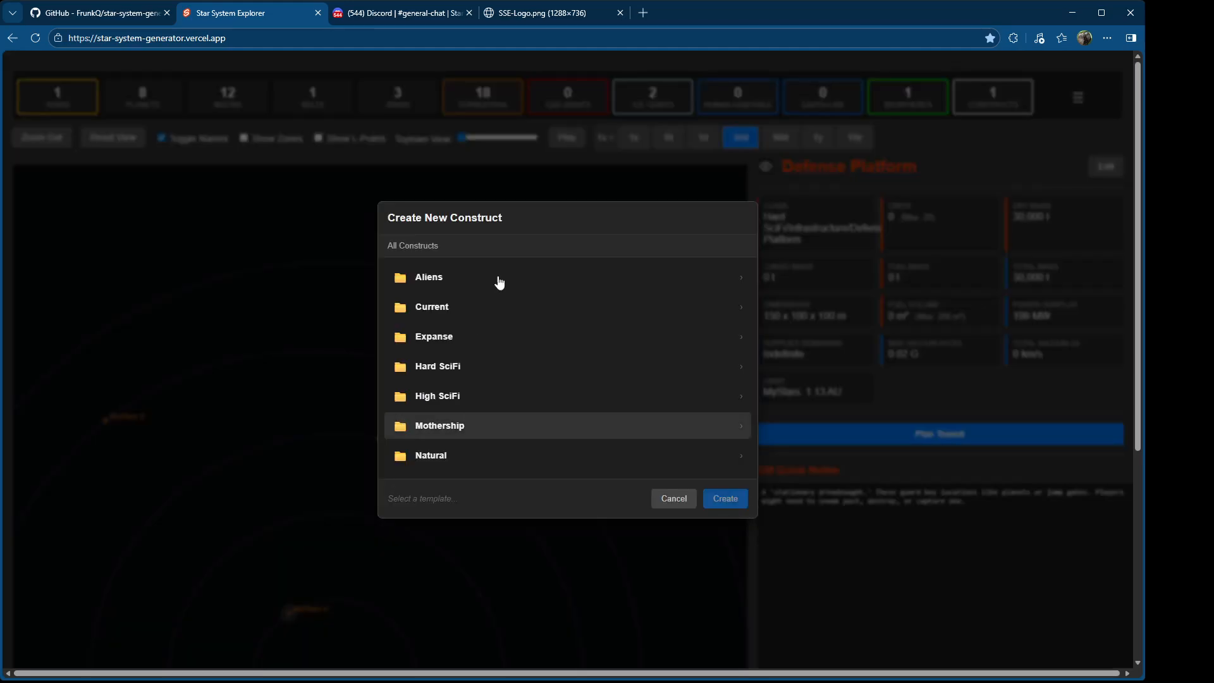
pyautogui.click(445, 395)
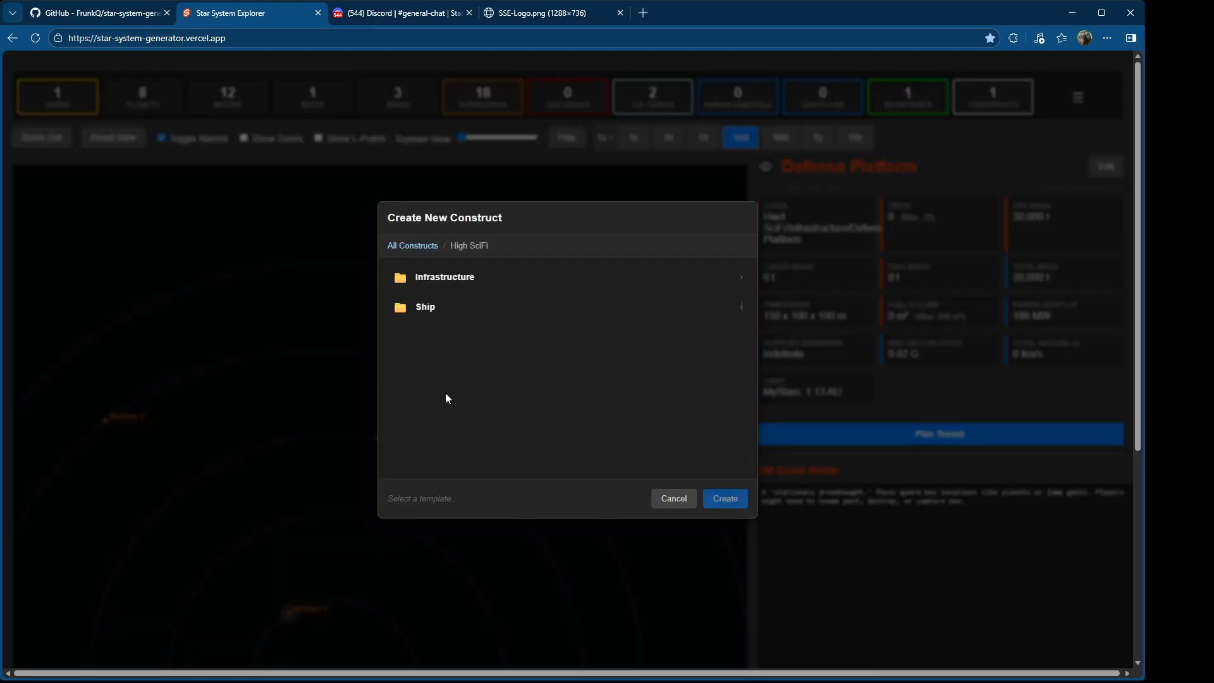
pyautogui.click(461, 308)
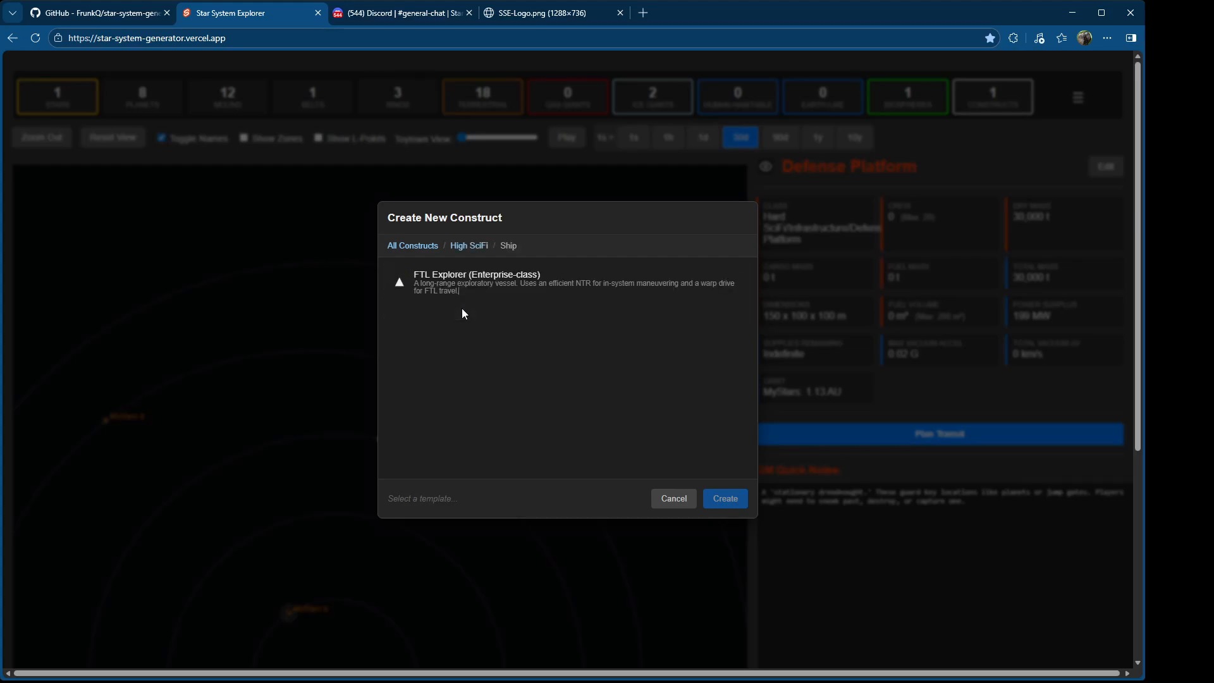
pyautogui.click(469, 253)
pyautogui.click(417, 278)
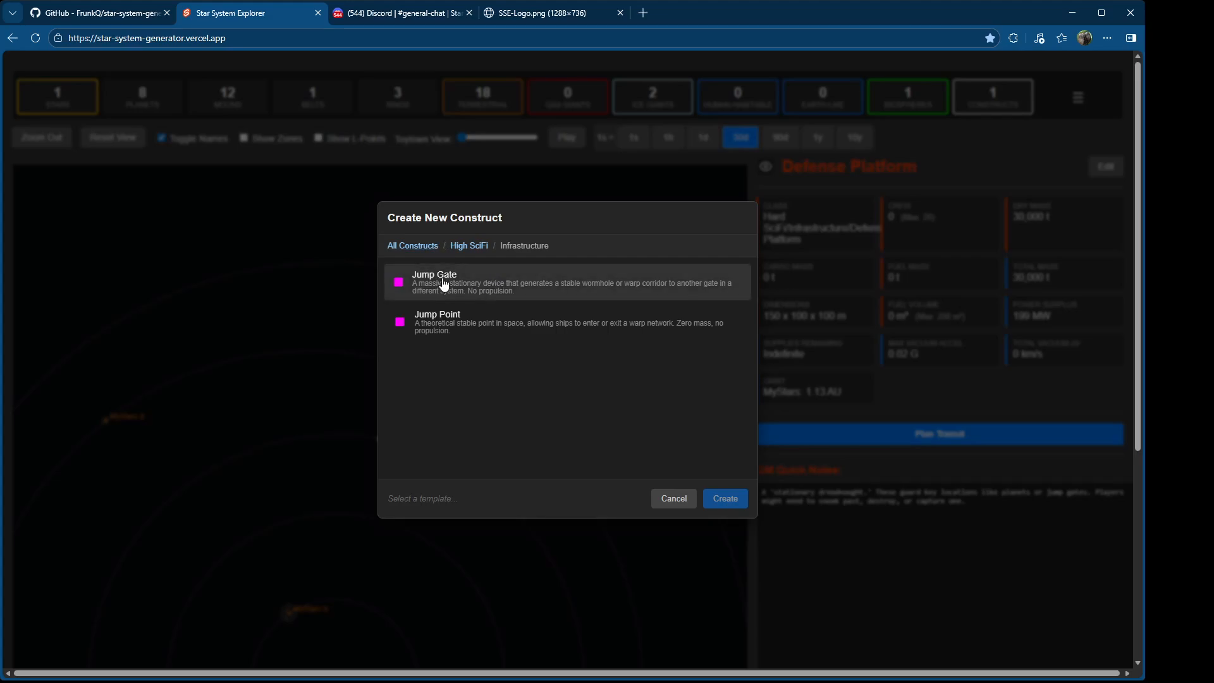
pyautogui.click(420, 246)
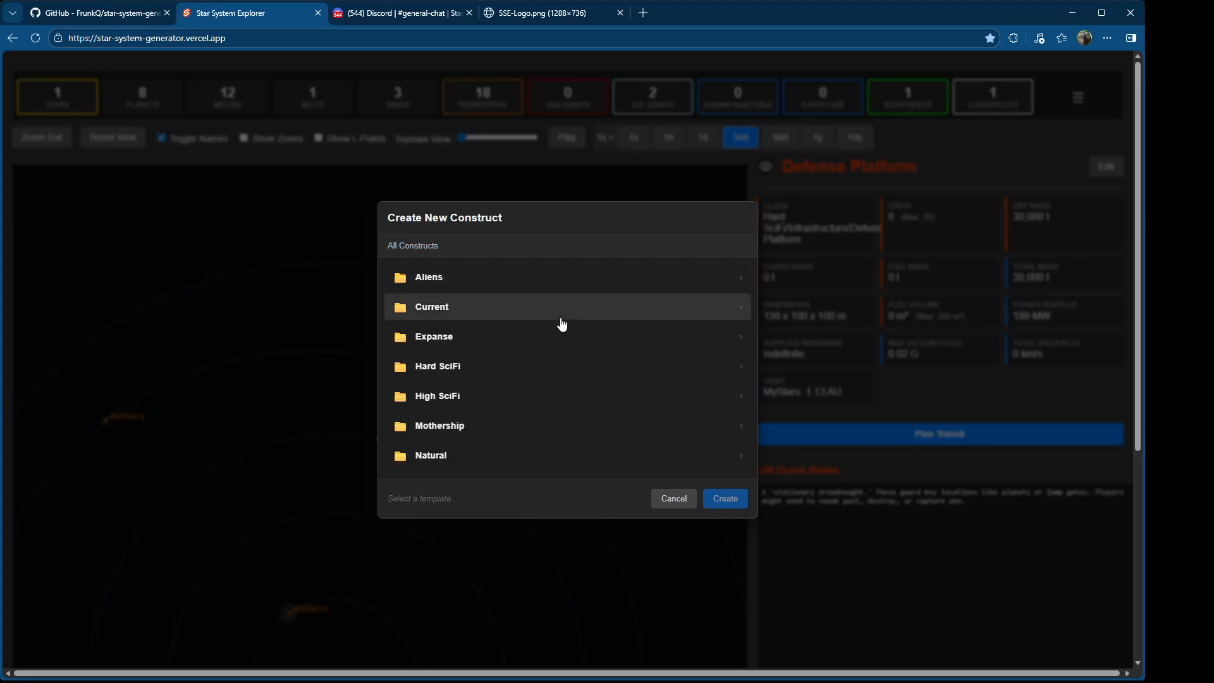
# Step: Create The Razorback construct from the Expanse Ship templates
pyautogui.click(450, 348)
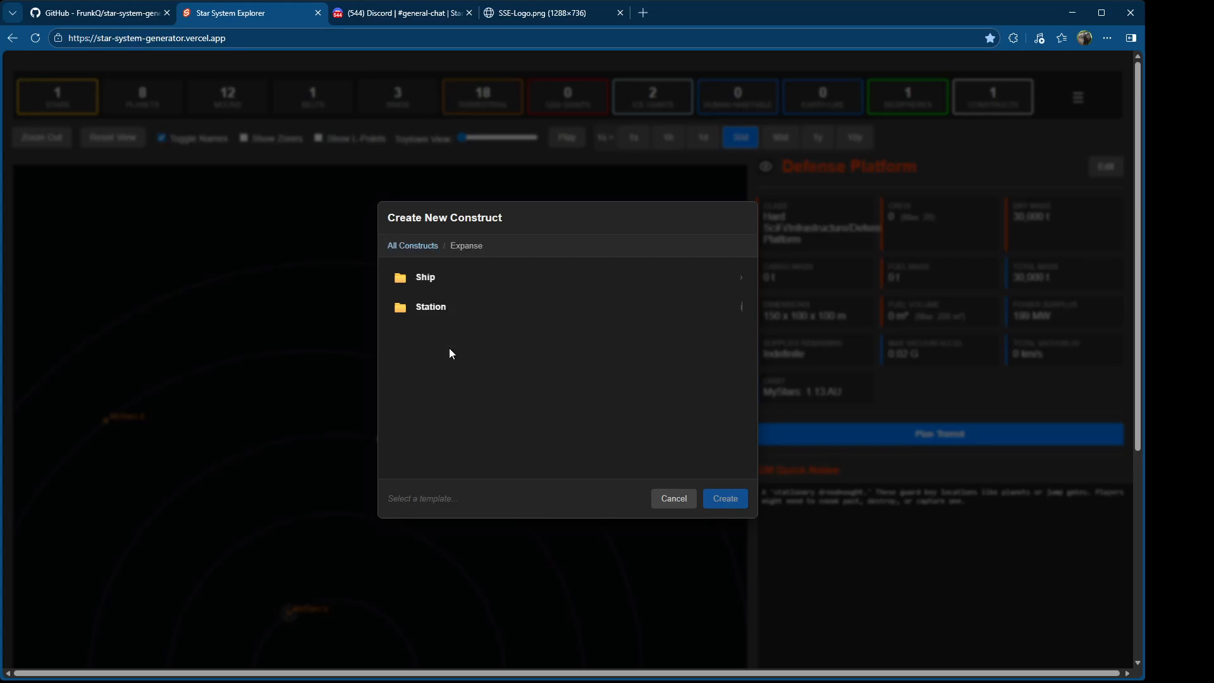
pyautogui.click(434, 279)
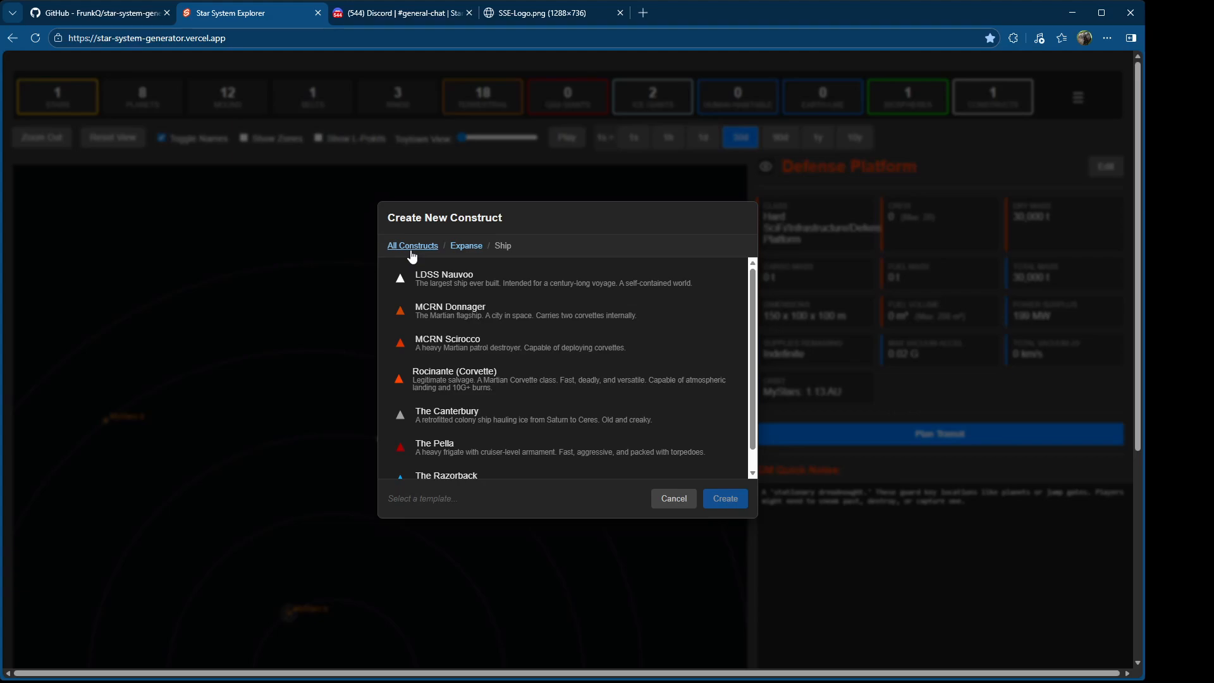
pyautogui.scroll(-1, 632, 412)
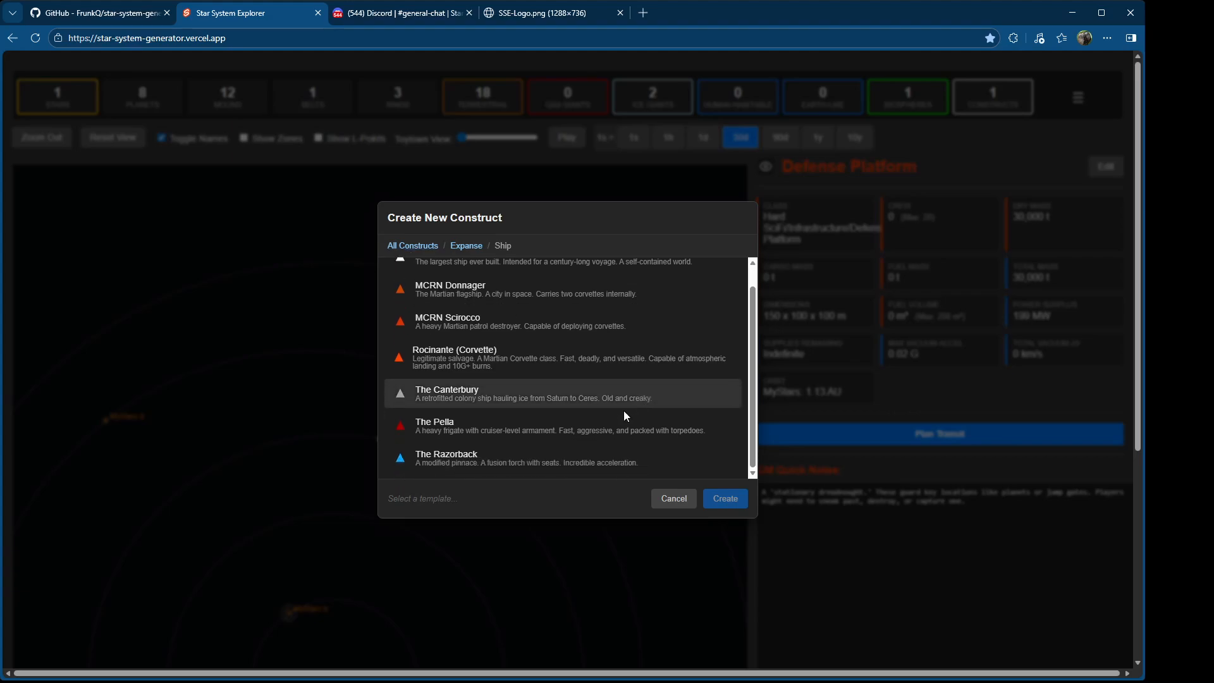
pyautogui.click(466, 468)
pyautogui.click(727, 501)
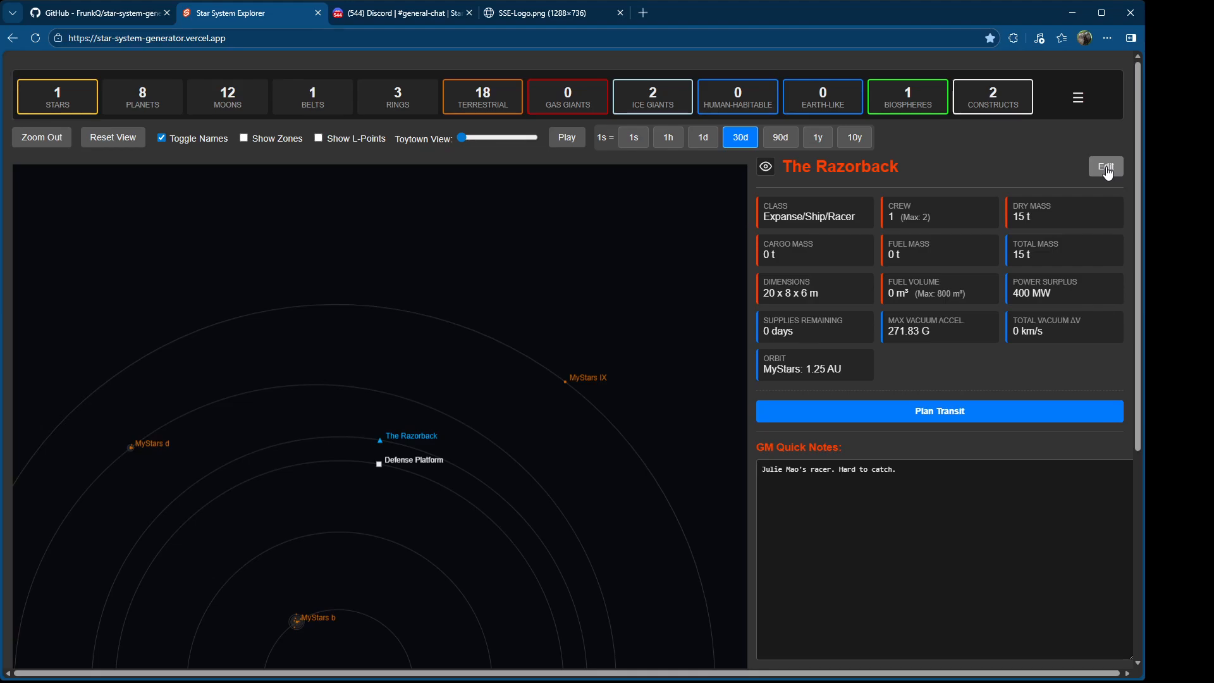
# Step: Open the Defense Platform for editing and look over its basic properties, including the dry mass
pyautogui.click(378, 462)
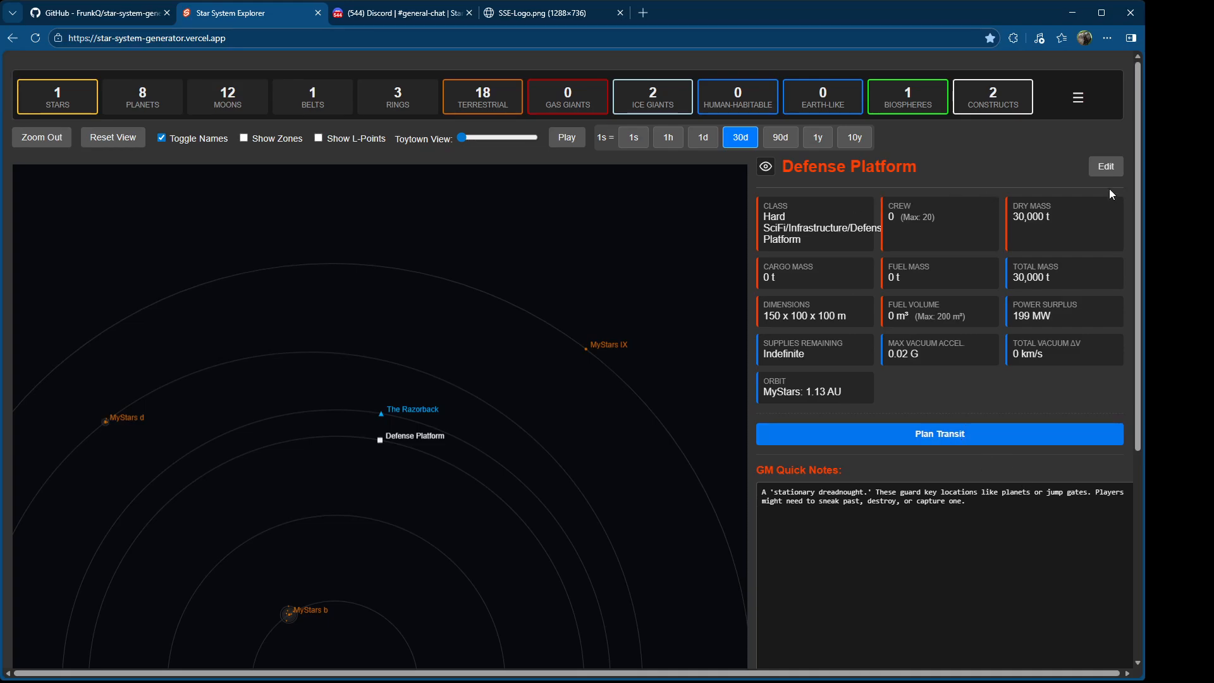
pyautogui.click(1106, 166)
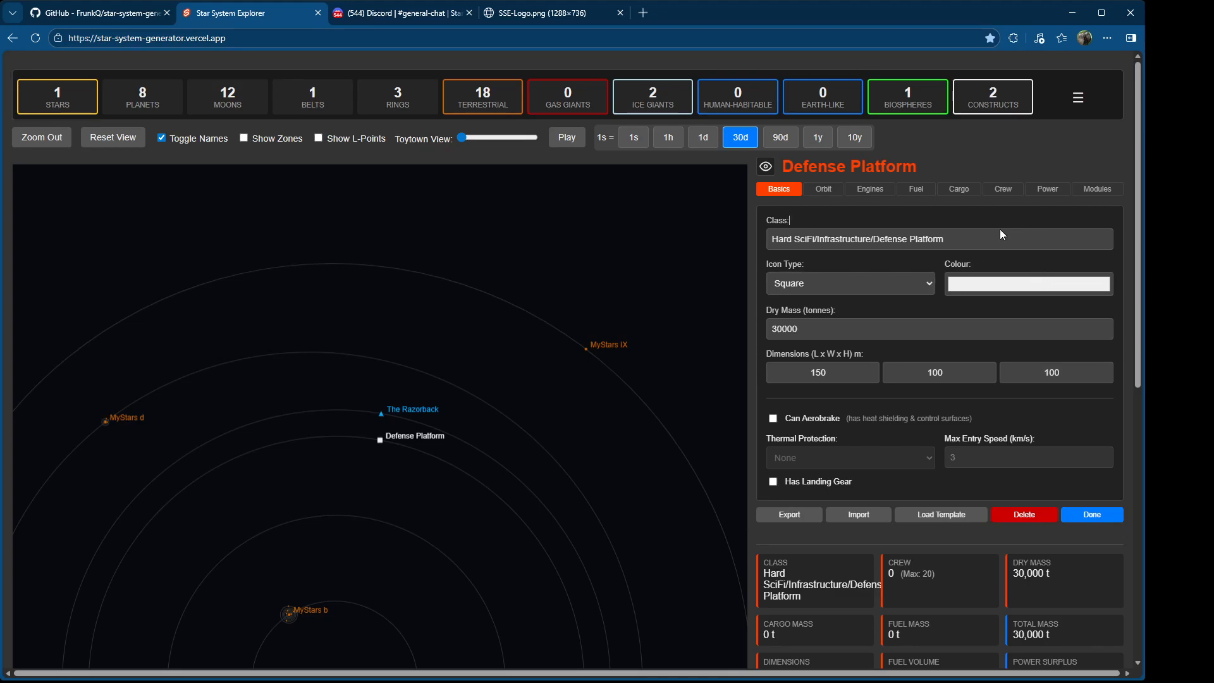
pyautogui.click(782, 328)
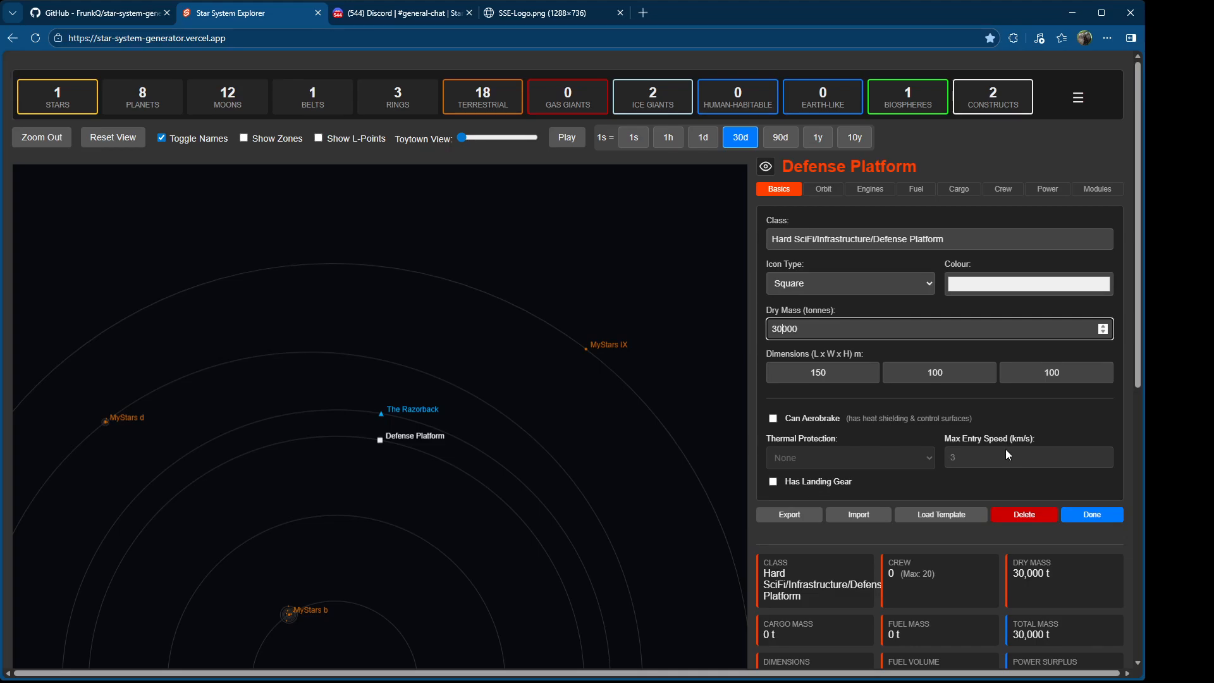
# Step: Set the Defense Platform's orbital position to 12° and its orbital distance to 0.984 AU, keeping eccentricity at 0
pyautogui.click(823, 190)
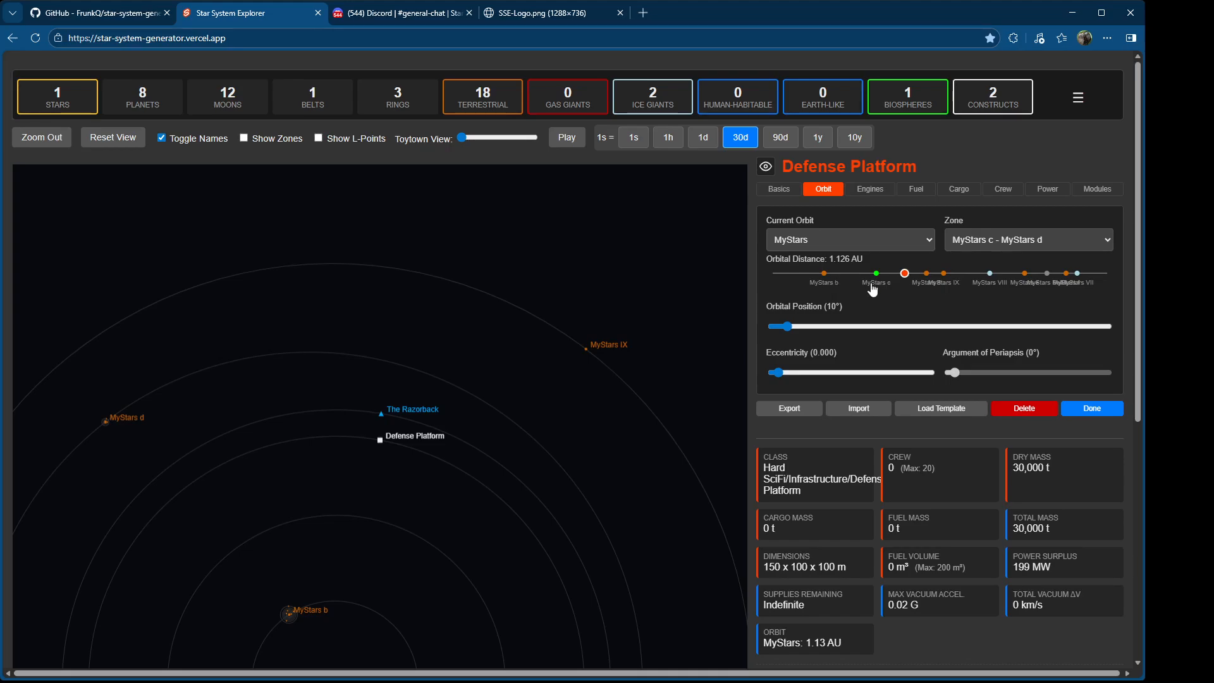
pyautogui.moveTo(788, 327)
pyautogui.mouseDown()
pyautogui.moveTo(878, 331)
pyautogui.moveTo(789, 323)
pyautogui.mouseUp()
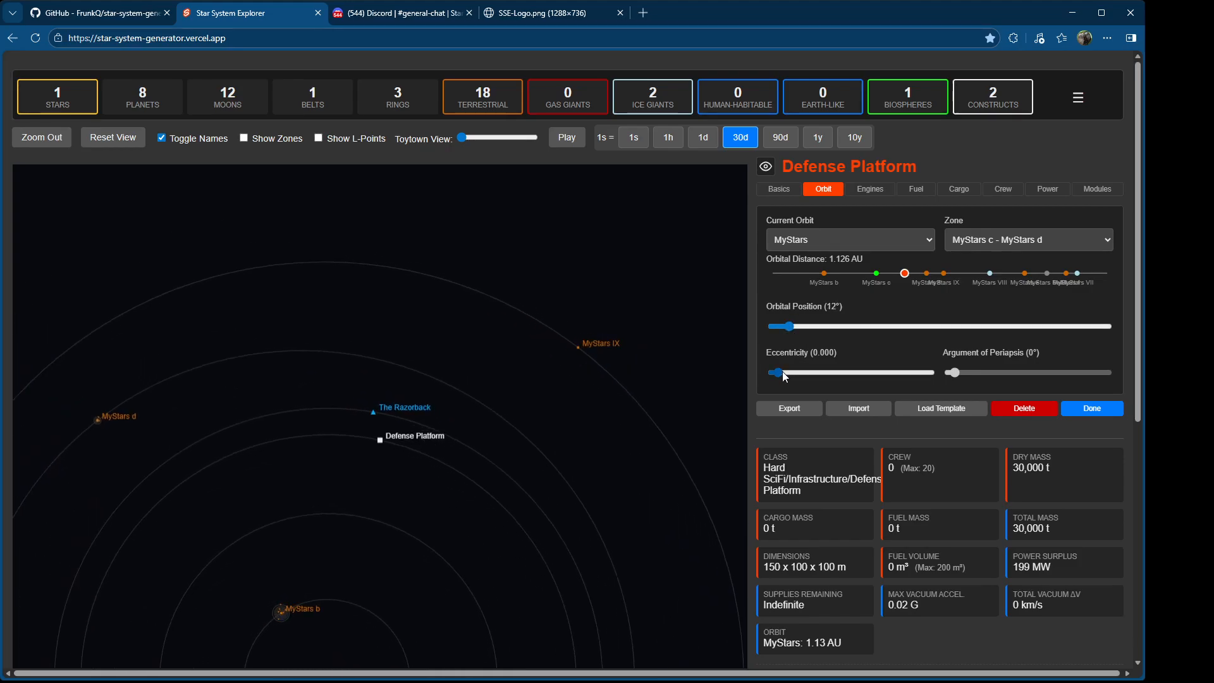
pyautogui.moveTo(846, 374); pyautogui.dragTo(787, 376)
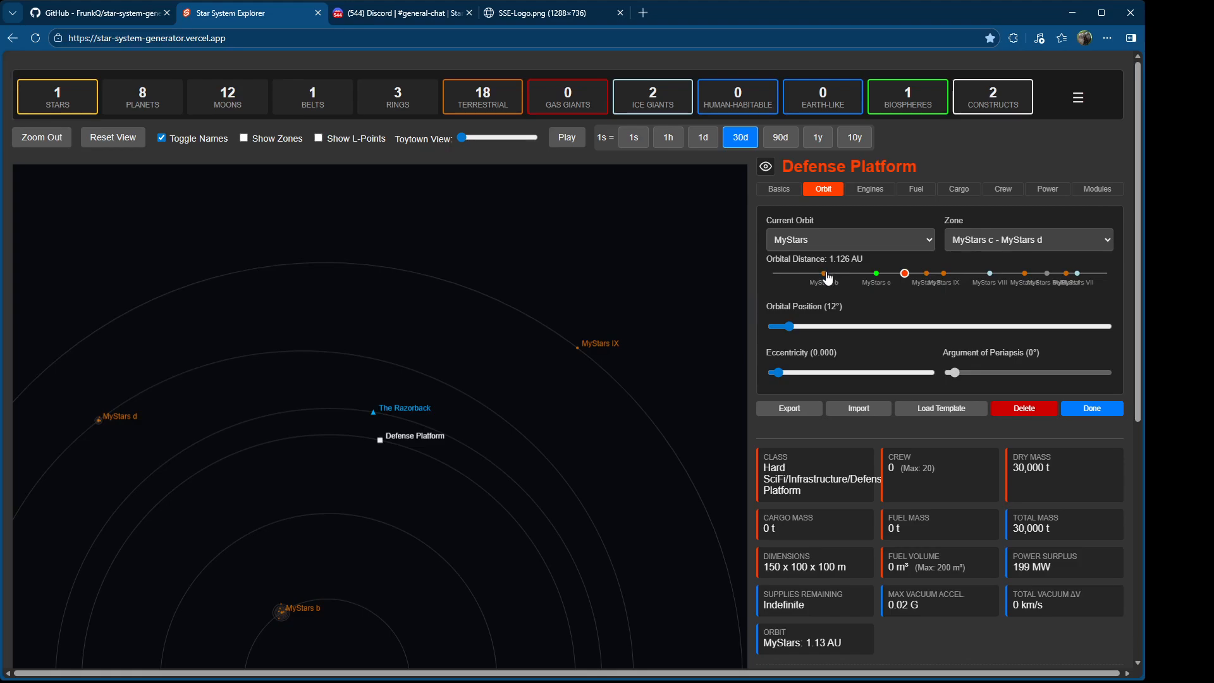
pyautogui.moveTo(904, 275)
pyautogui.mouseDown()
pyautogui.moveTo(1044, 277)
pyautogui.moveTo(894, 273)
pyautogui.mouseUp()
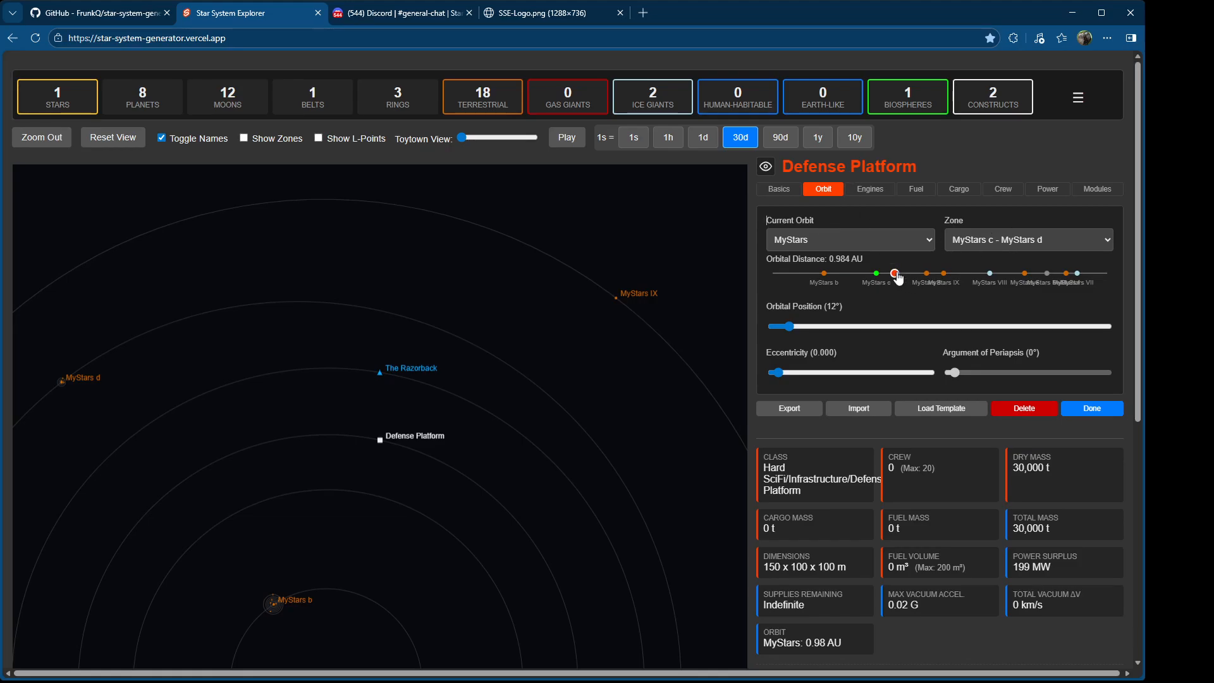
# Step: Fill the Defense Platform's Methalox fuel tank to 200 m³ and set its current cargo load to 50 tonnes
pyautogui.click(872, 194)
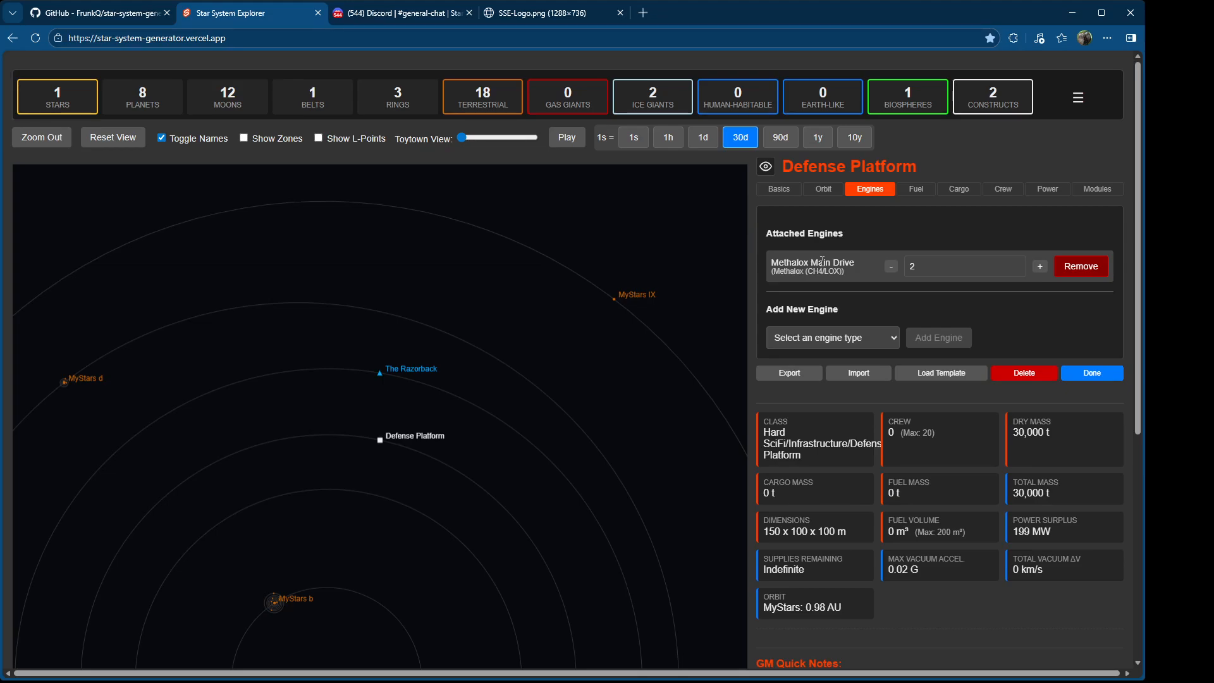
pyautogui.click(915, 192)
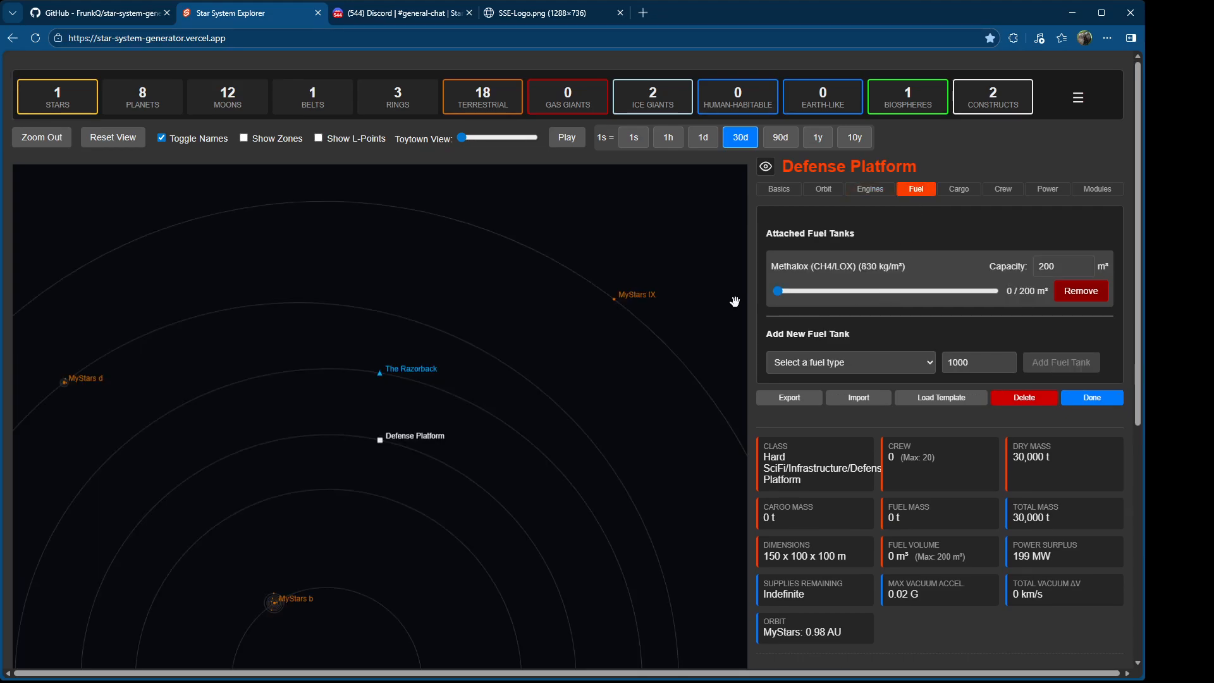
pyautogui.moveTo(780, 291); pyautogui.dragTo(1033, 282)
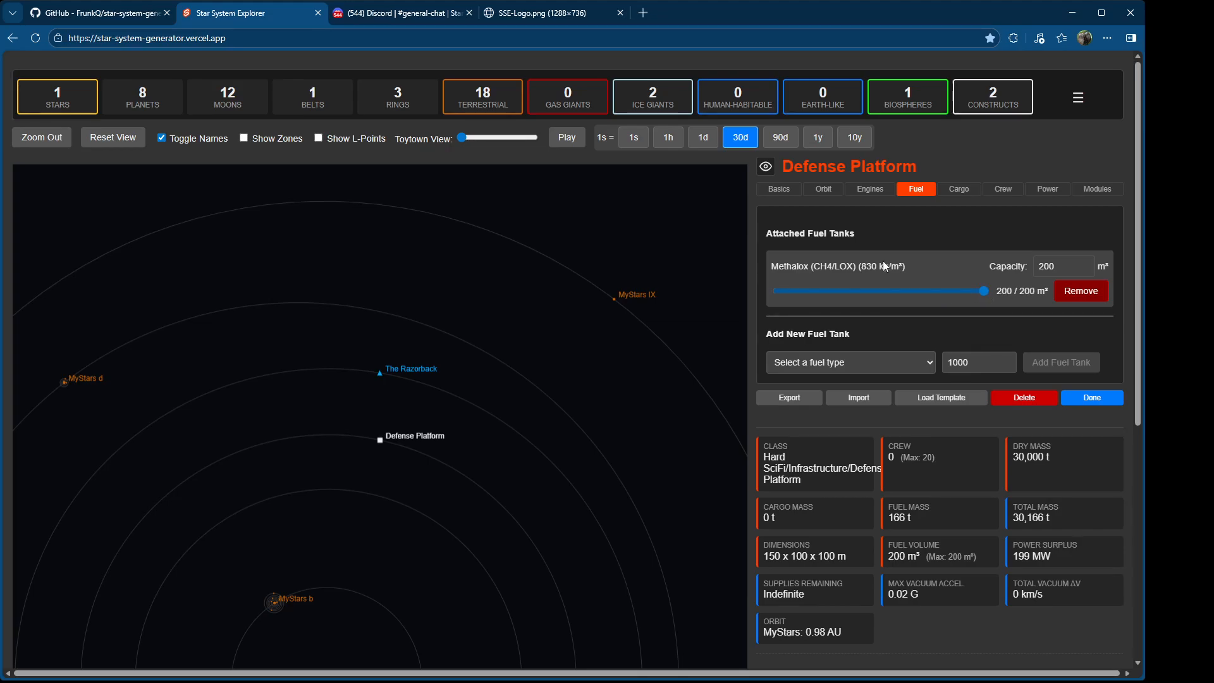
pyautogui.click(960, 196)
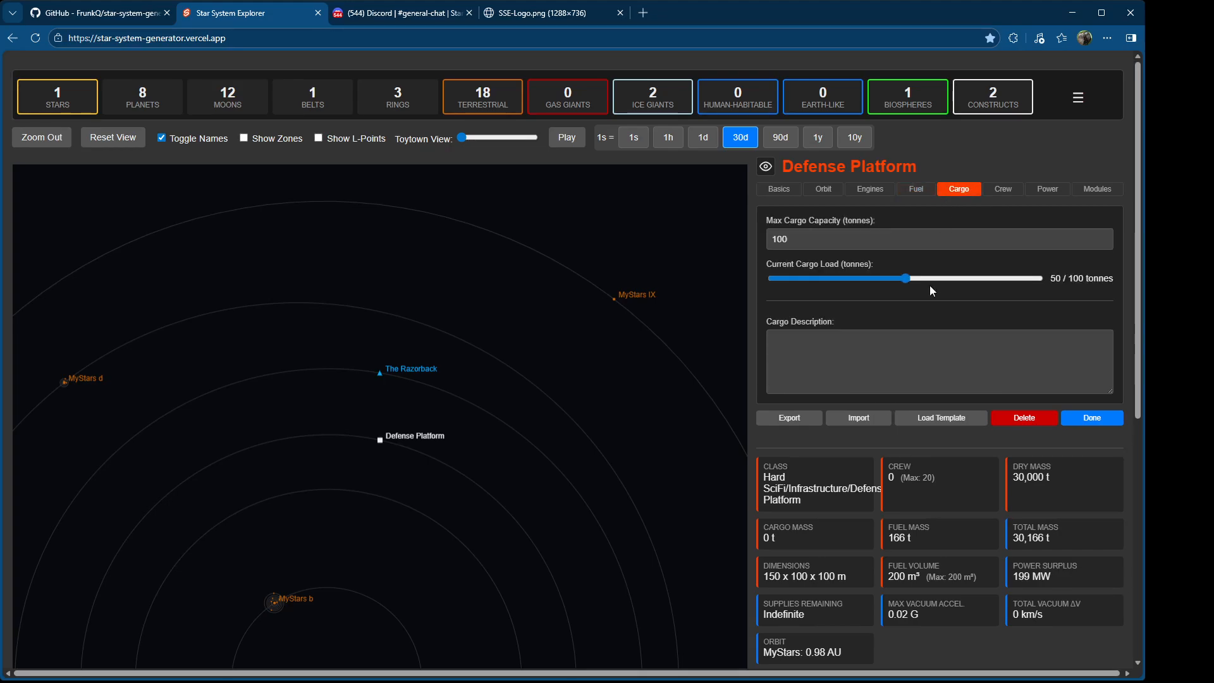
pyautogui.click(858, 343)
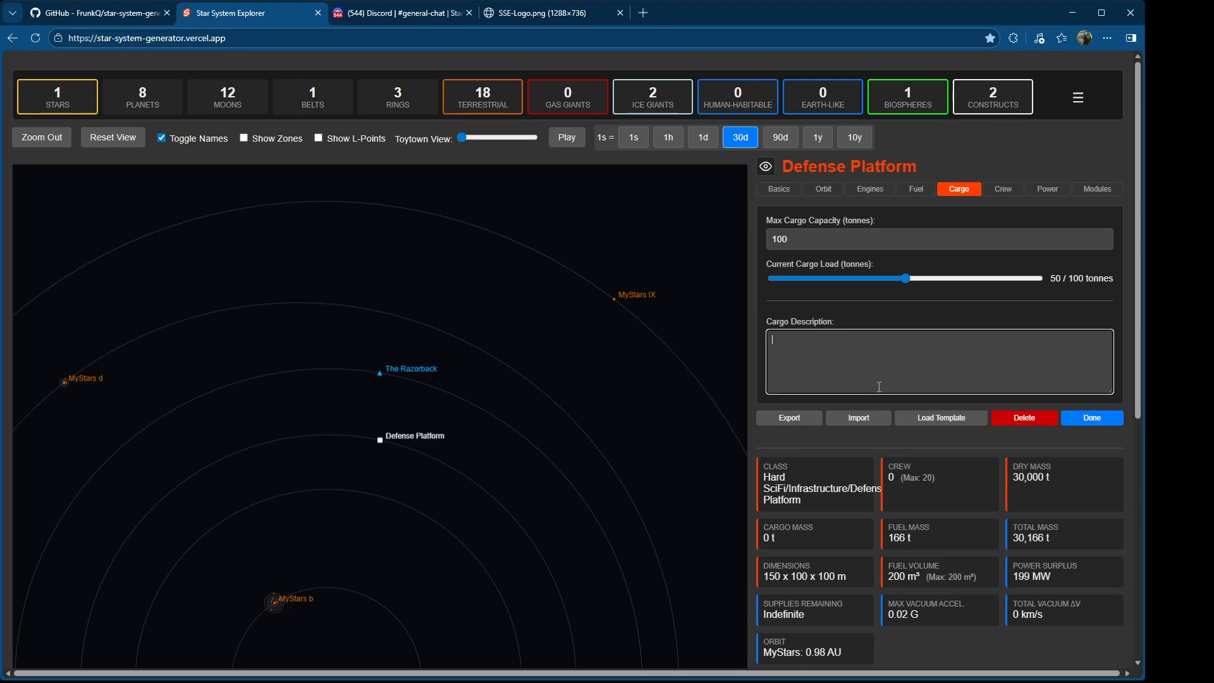
# Step: Set the Defense Platform's current crew to 14 and consumables to 1400 person-days, and review its power plants and modules
pyautogui.click(1002, 190)
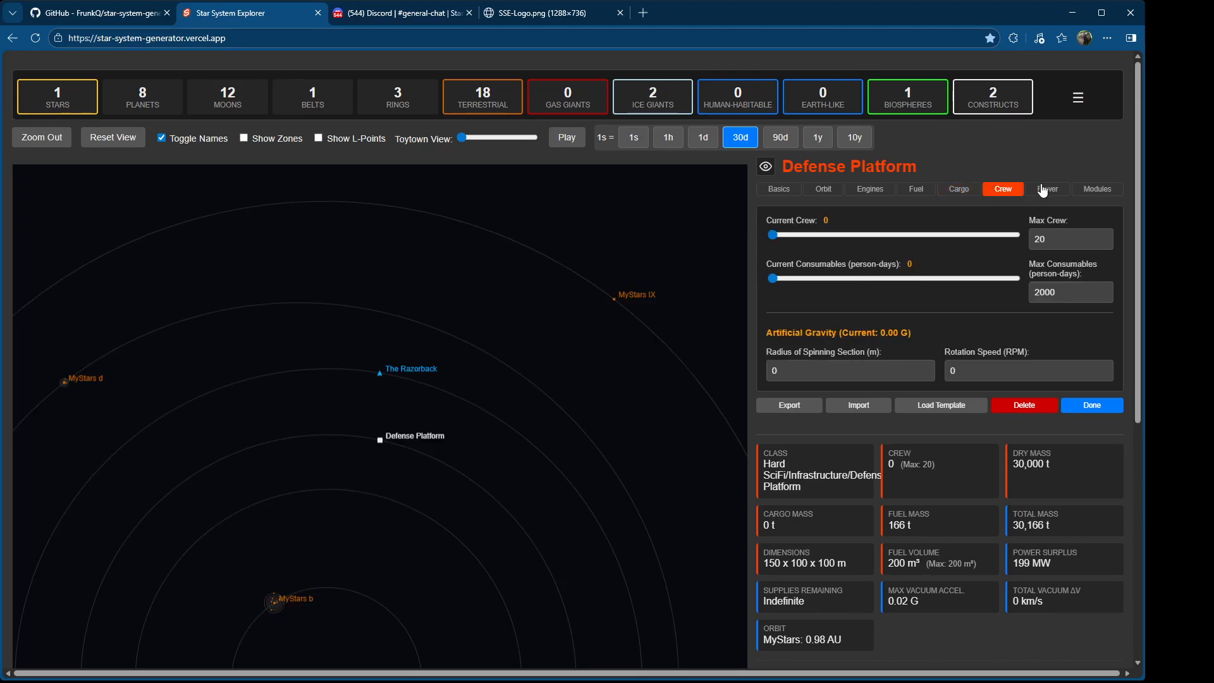
pyautogui.click(783, 234)
pyautogui.click(950, 235)
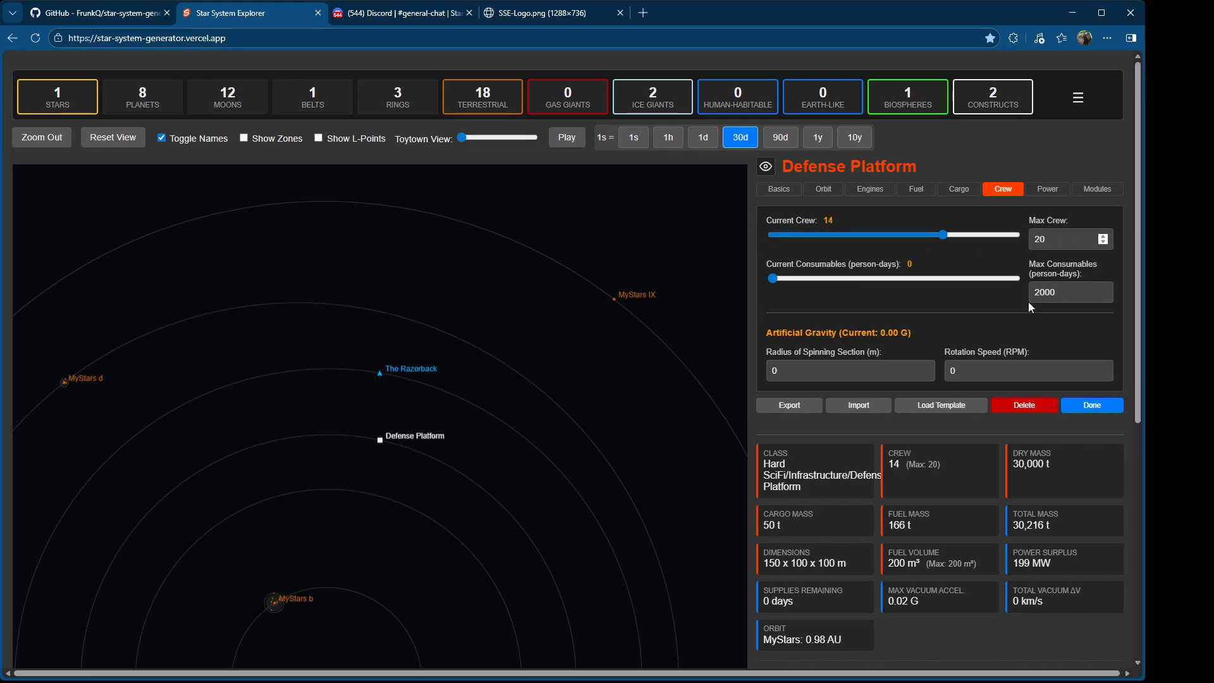
pyautogui.moveTo(772, 276); pyautogui.dragTo(943, 280)
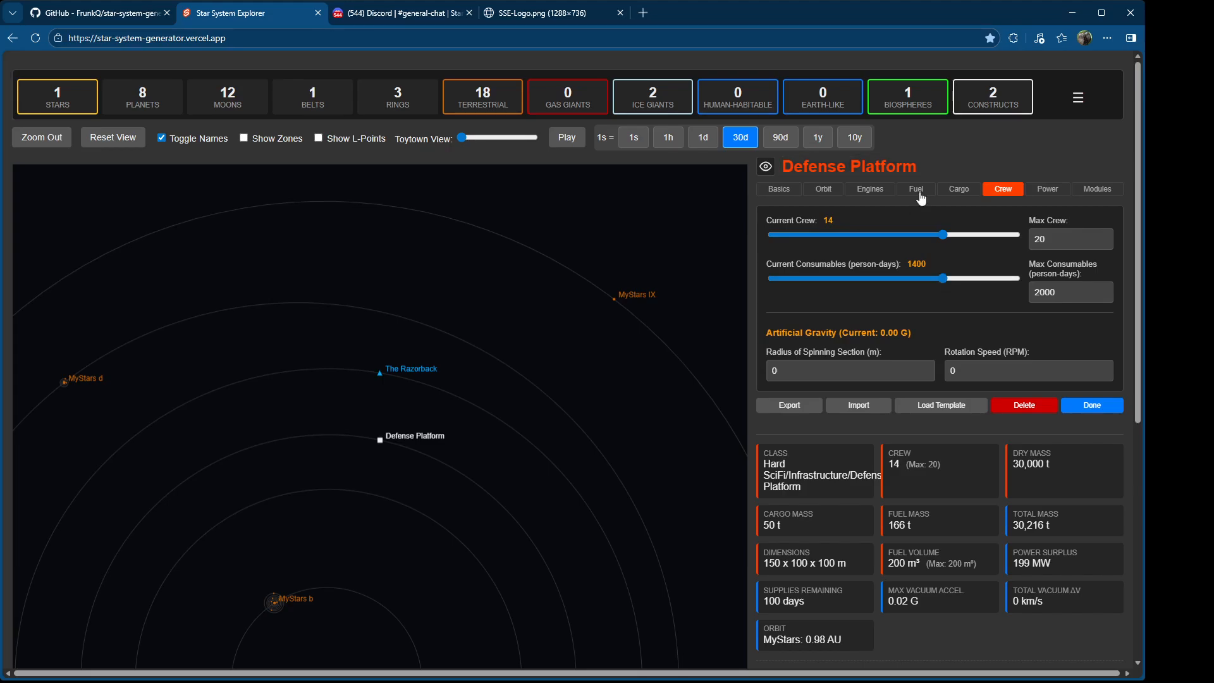
pyautogui.click(1046, 191)
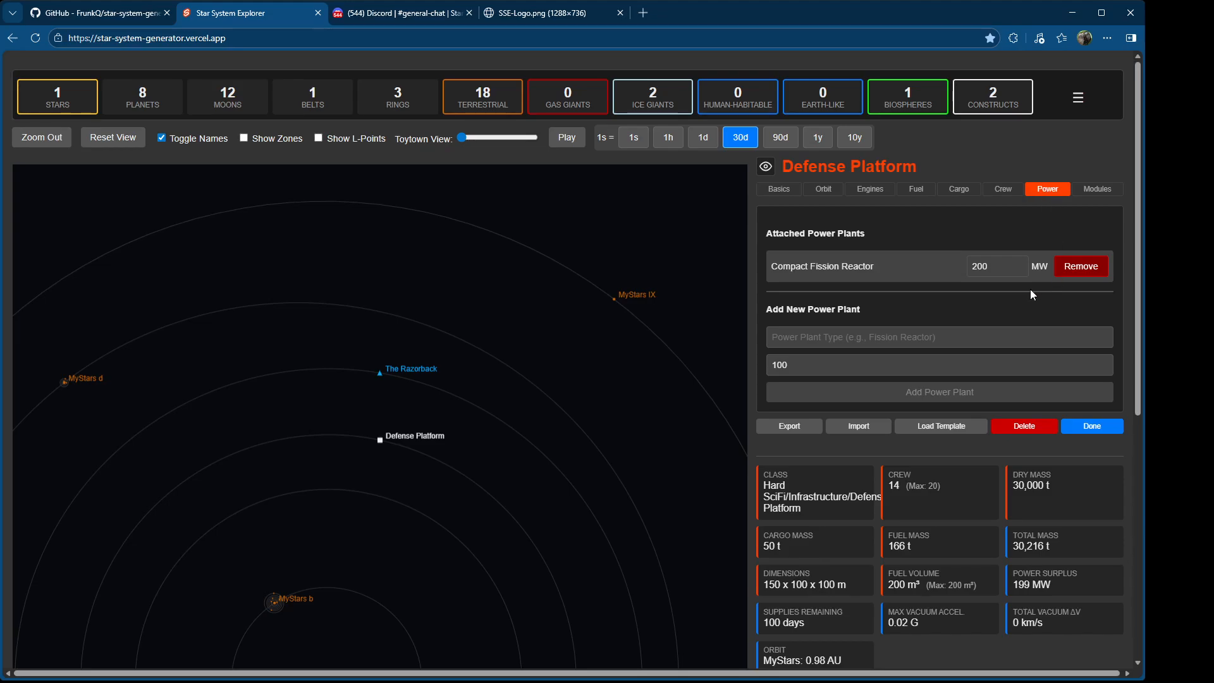
pyautogui.click(1098, 193)
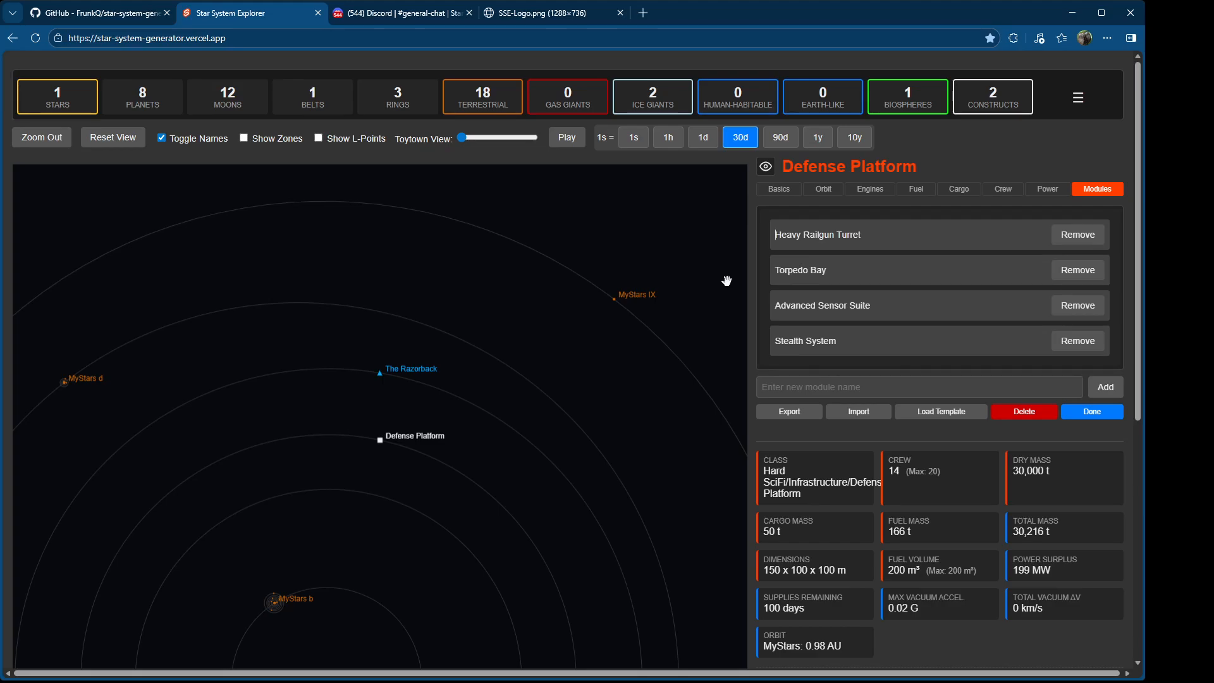
# Step: Start an AI expansion of the Defense Platform's description using the Ship Spotter's Blog report style
pyautogui.scroll(-3, 727, 281)
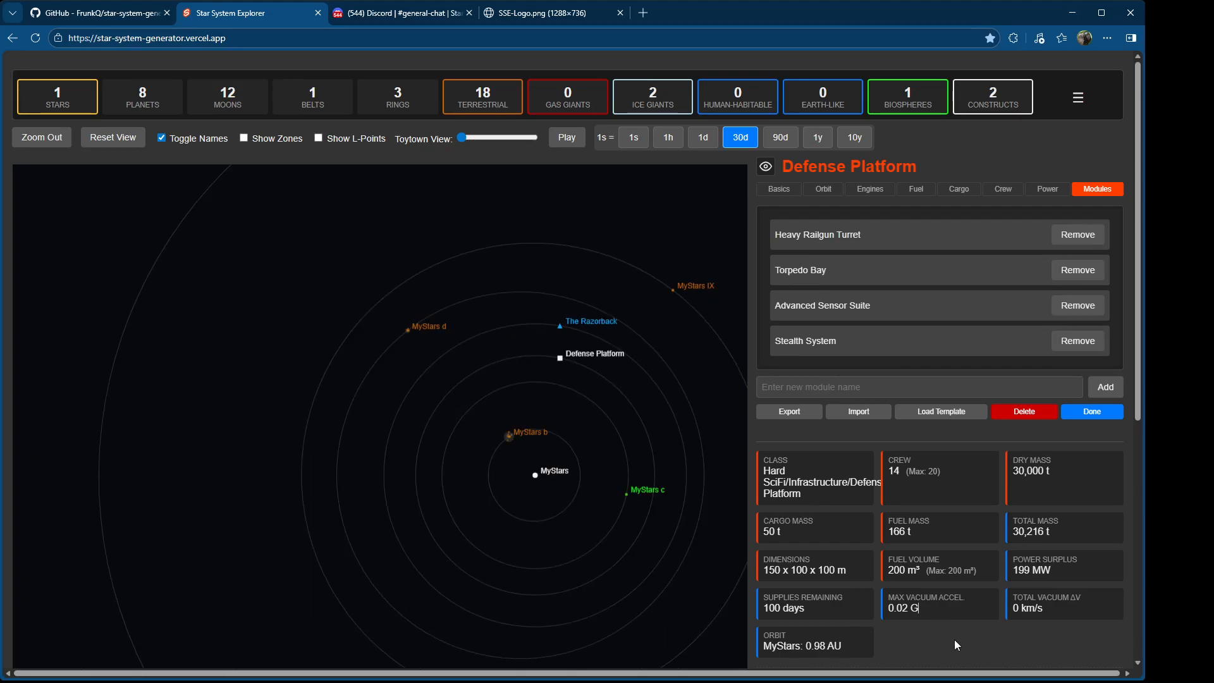
pyautogui.scroll(-4, 955, 640)
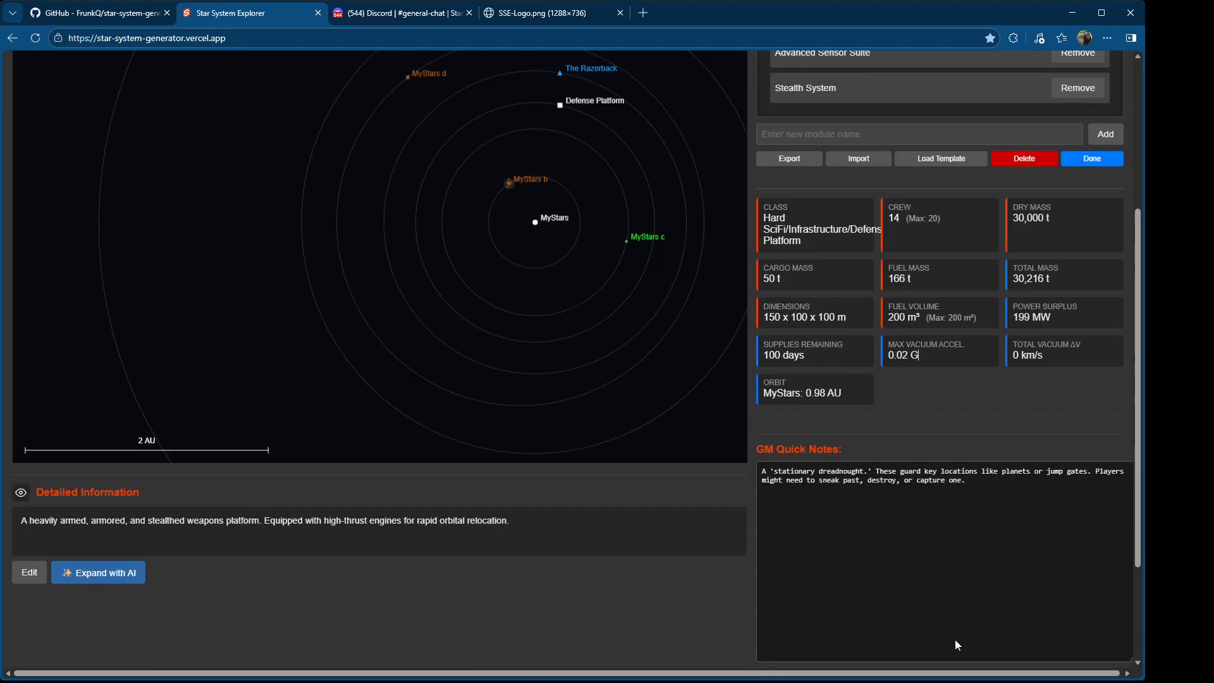
pyautogui.click(96, 582)
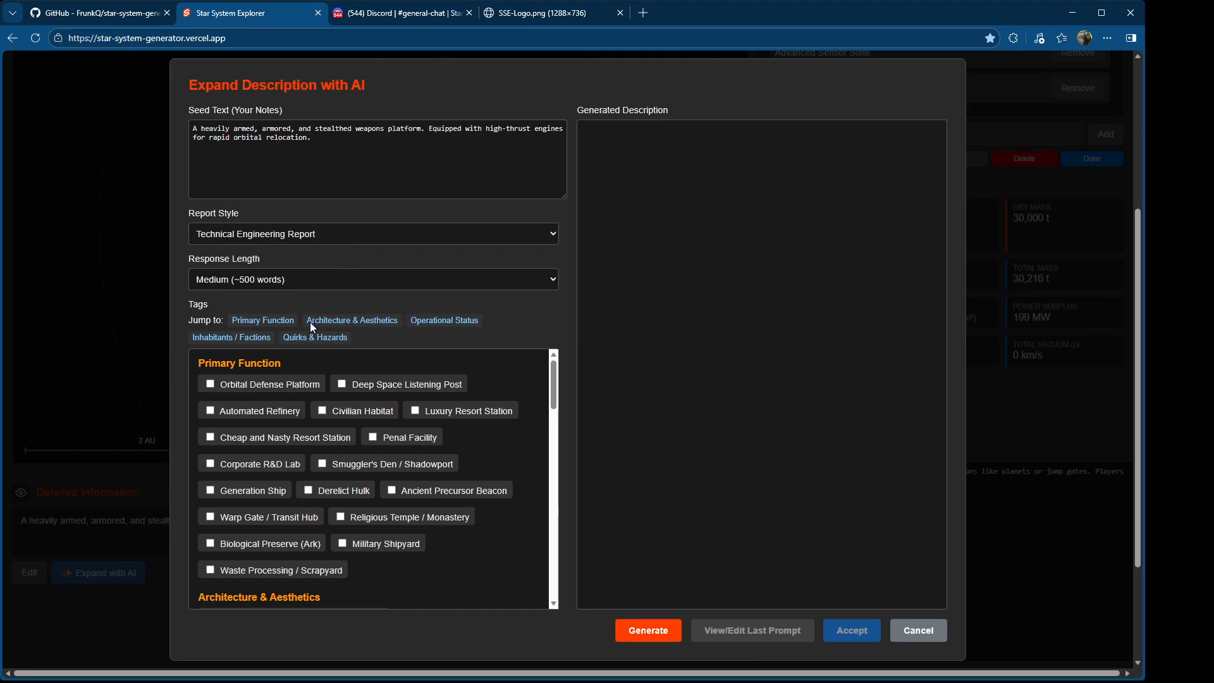
pyautogui.click(304, 384)
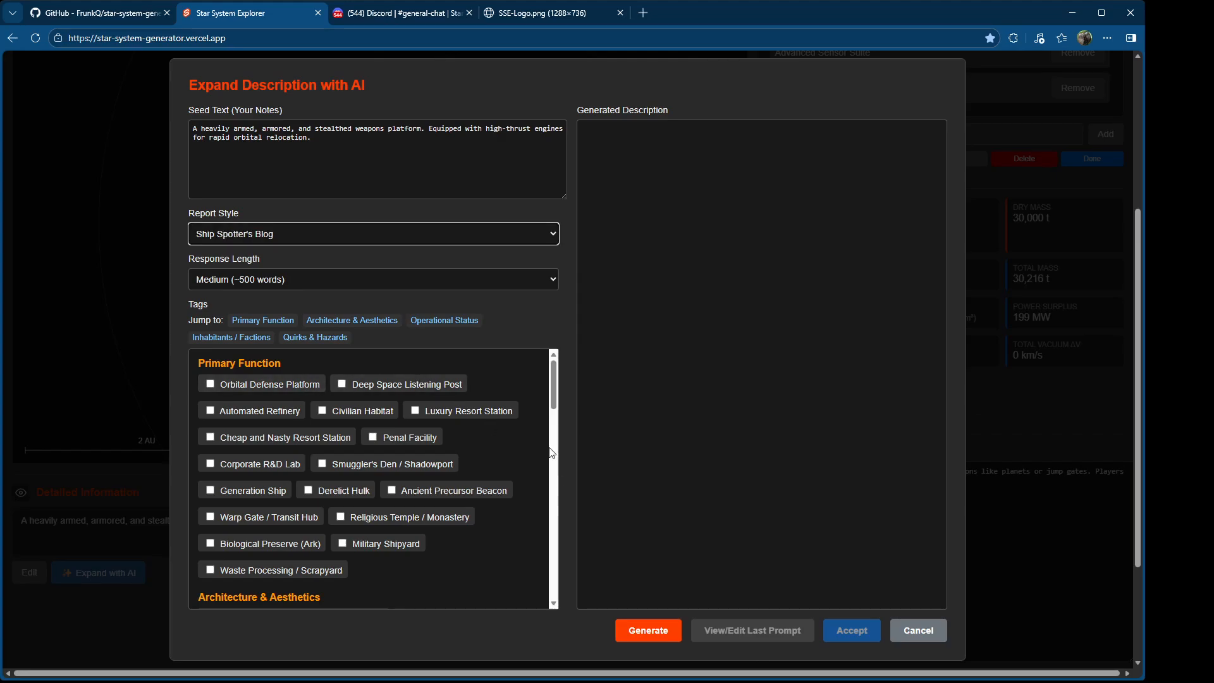
# Step: Tag the platform's architecture as Utilitarian / Brutalist, Gothic / Industrial and Spire / Needle
pyautogui.moveTo(552, 386); pyautogui.dragTo(552, 402)
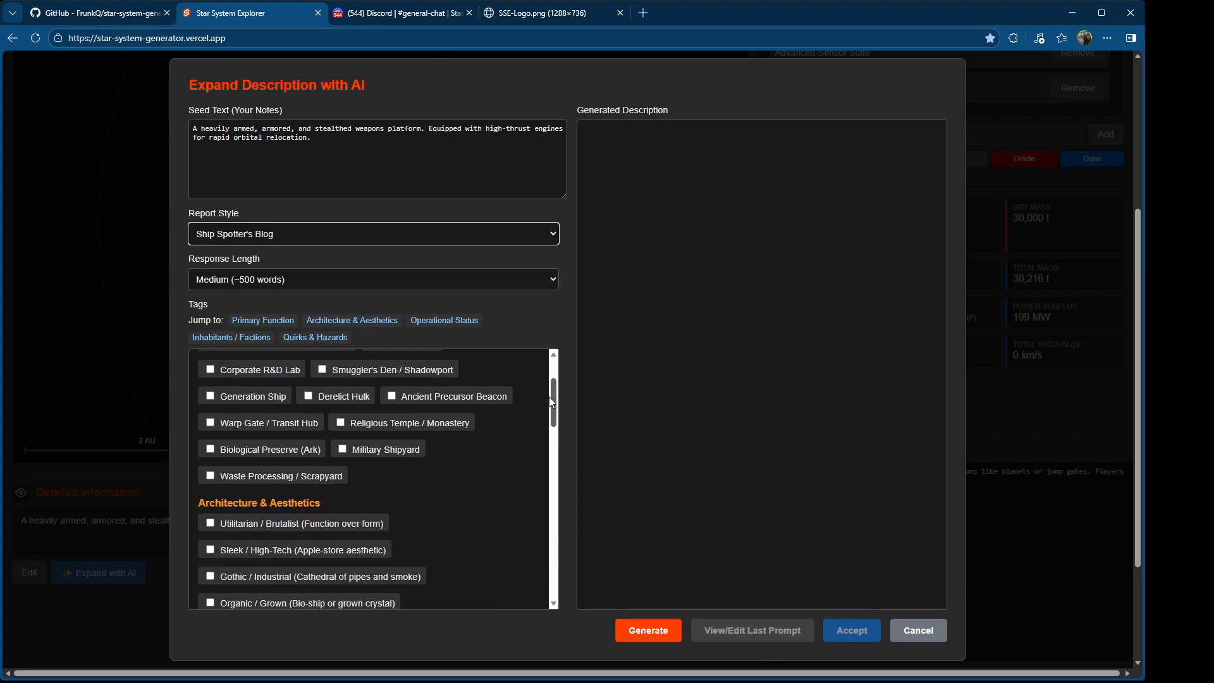
pyautogui.scroll(-1, 549, 405)
pyautogui.scroll(-1, 255, 385)
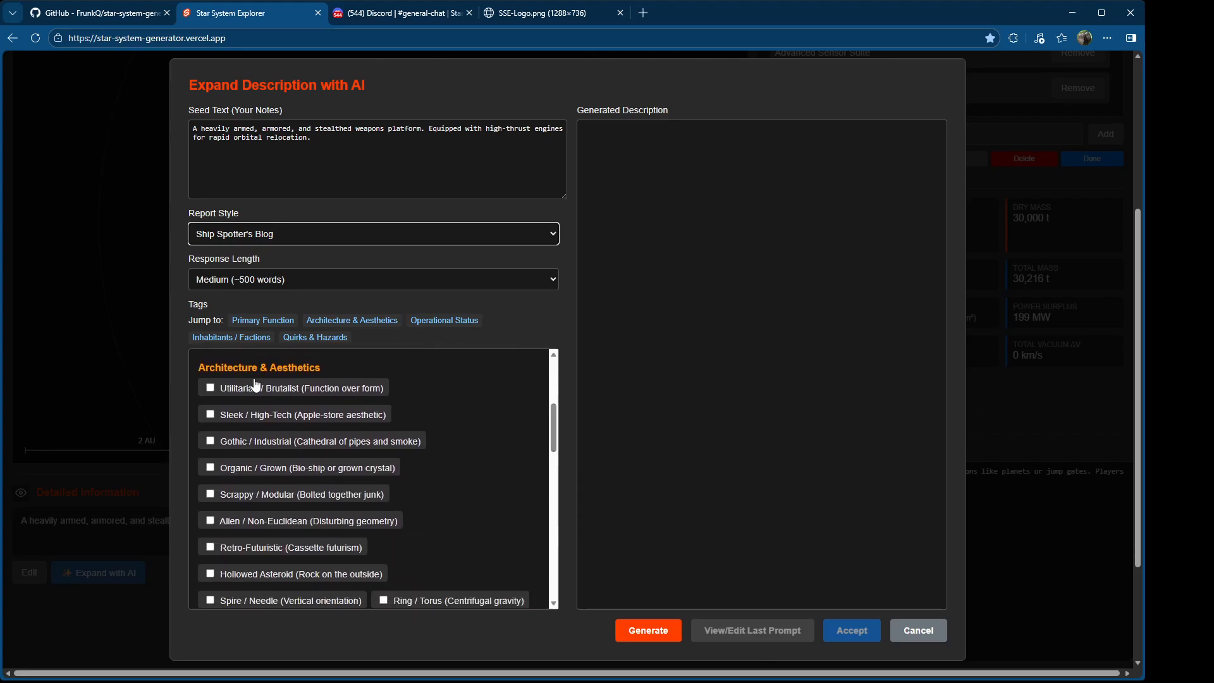
pyautogui.click(209, 388)
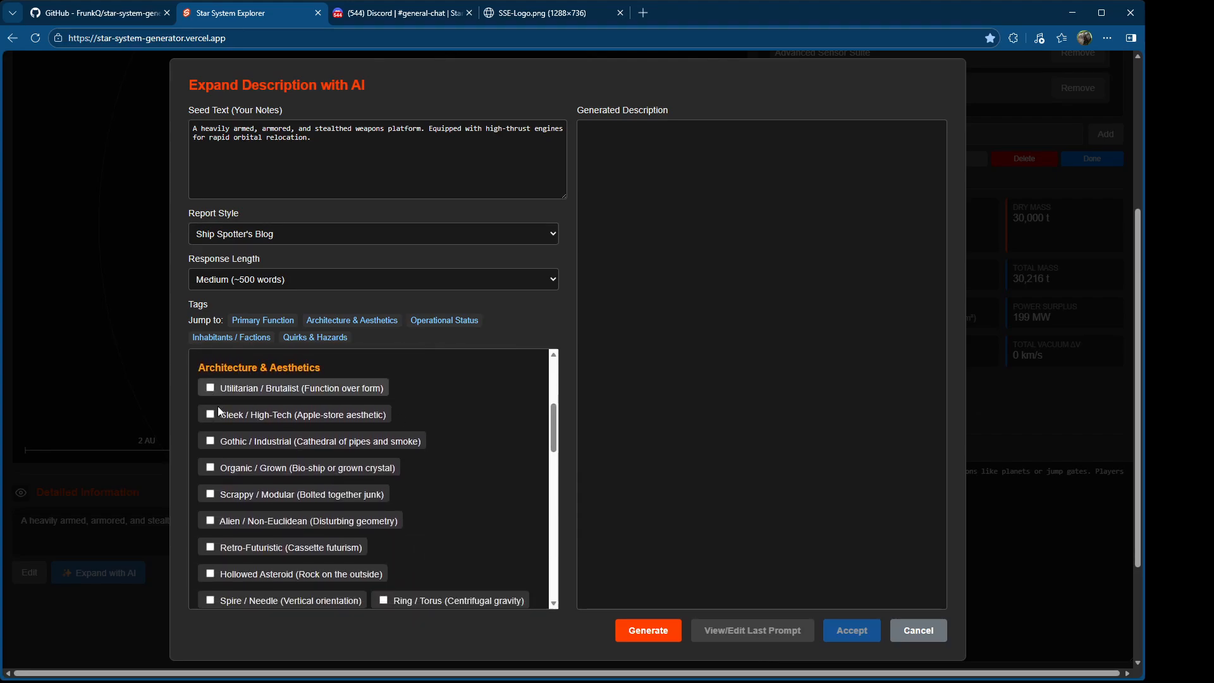
pyautogui.click(211, 441)
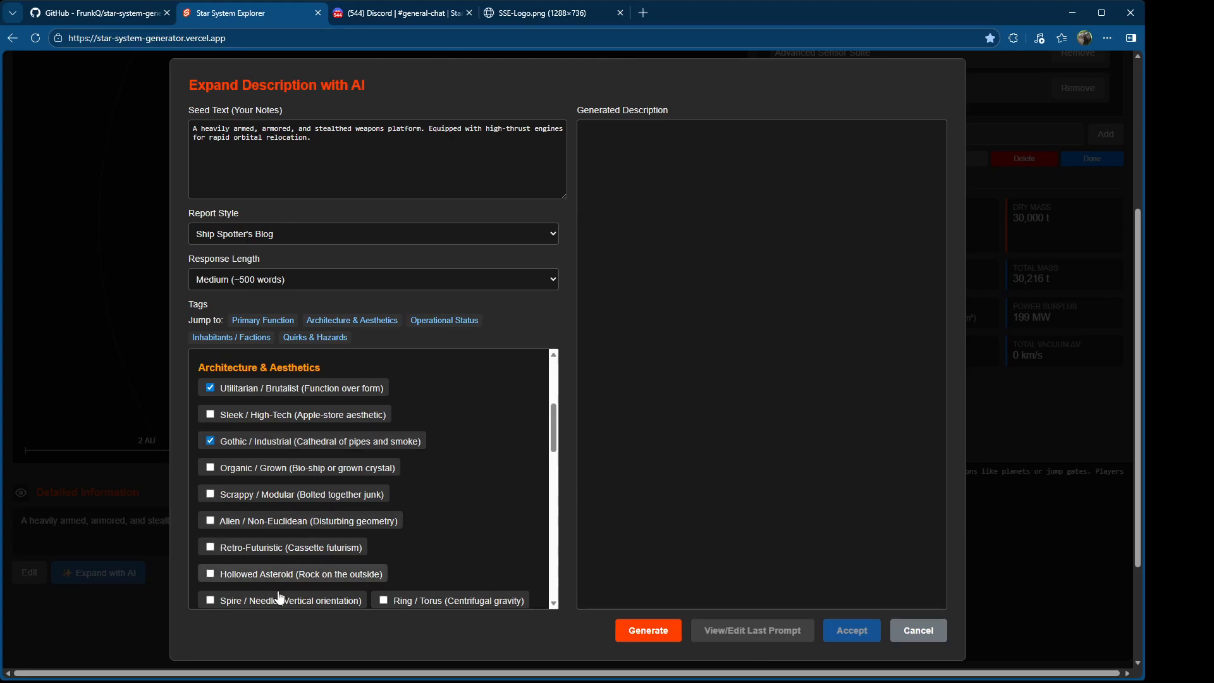
pyautogui.click(207, 601)
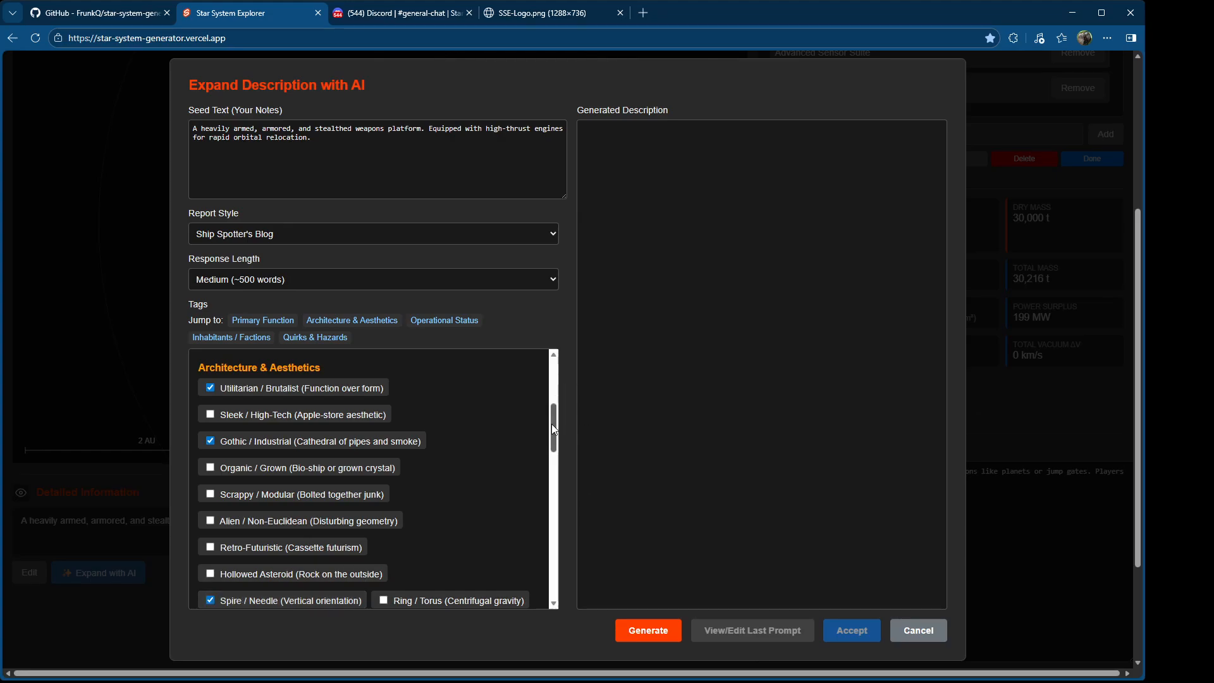
# Step: Add the Aging / Decaying operational status tag and generate the platform's description
pyautogui.moveTo(551, 424); pyautogui.dragTo(548, 469)
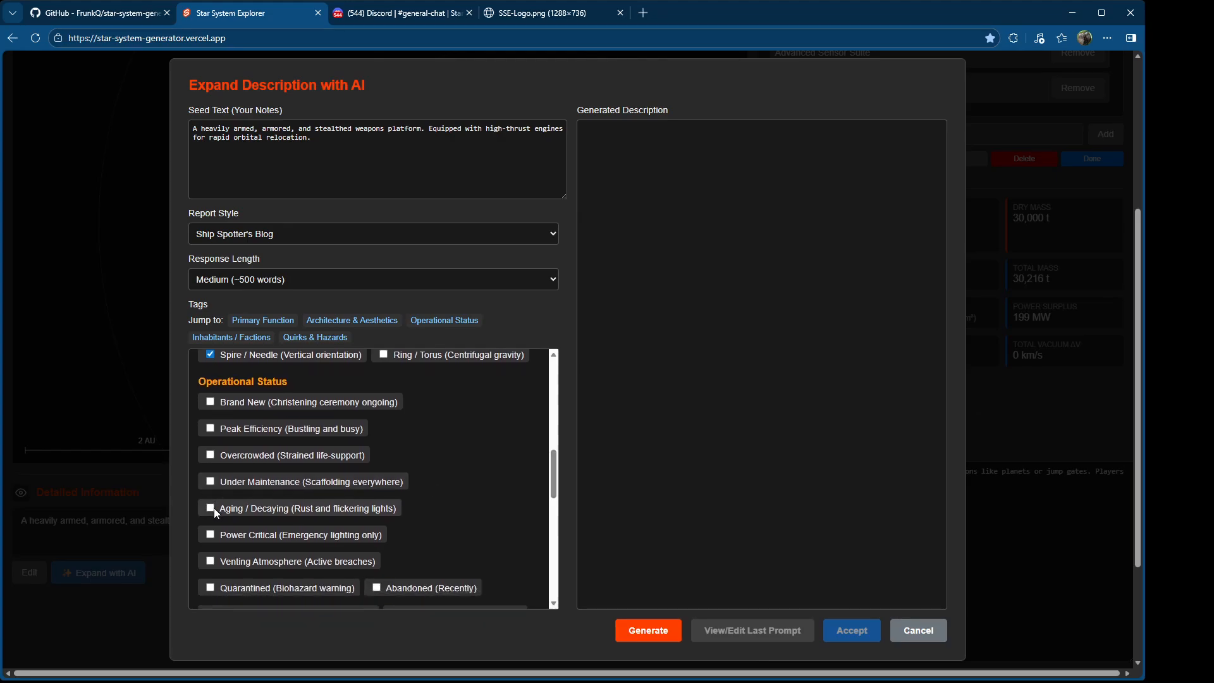
pyautogui.click(212, 508)
pyautogui.moveTo(553, 474); pyautogui.dragTo(553, 509)
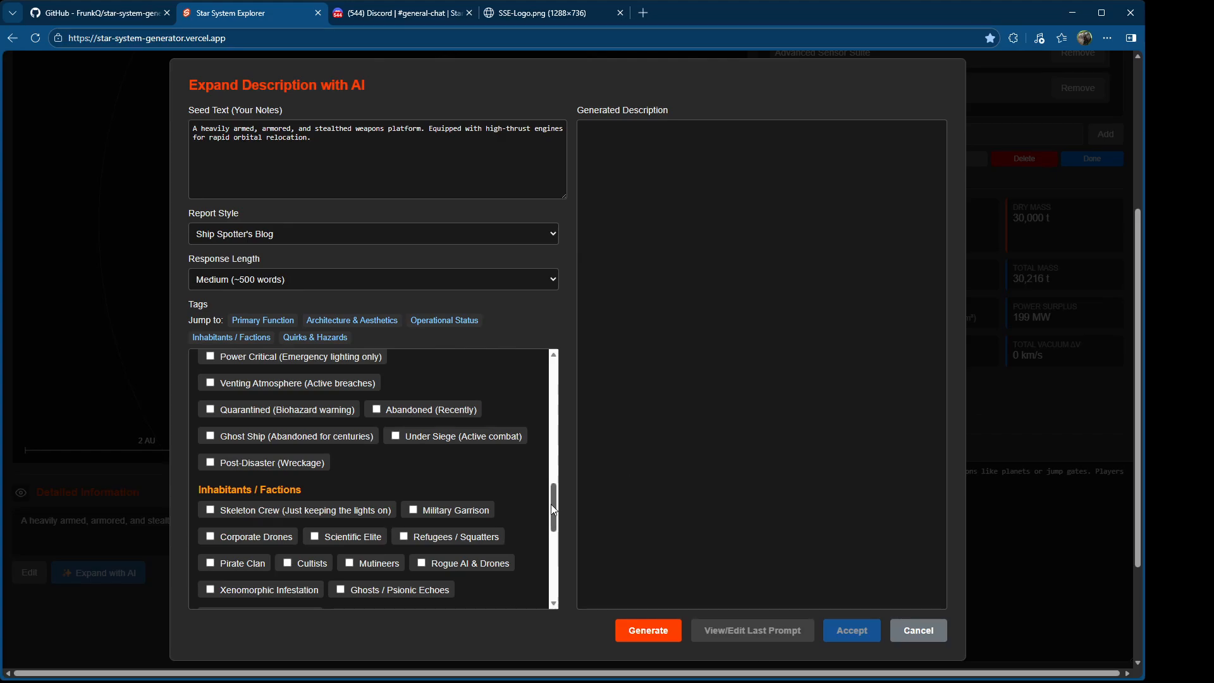
pyautogui.moveTo(552, 503); pyautogui.dragTo(548, 520)
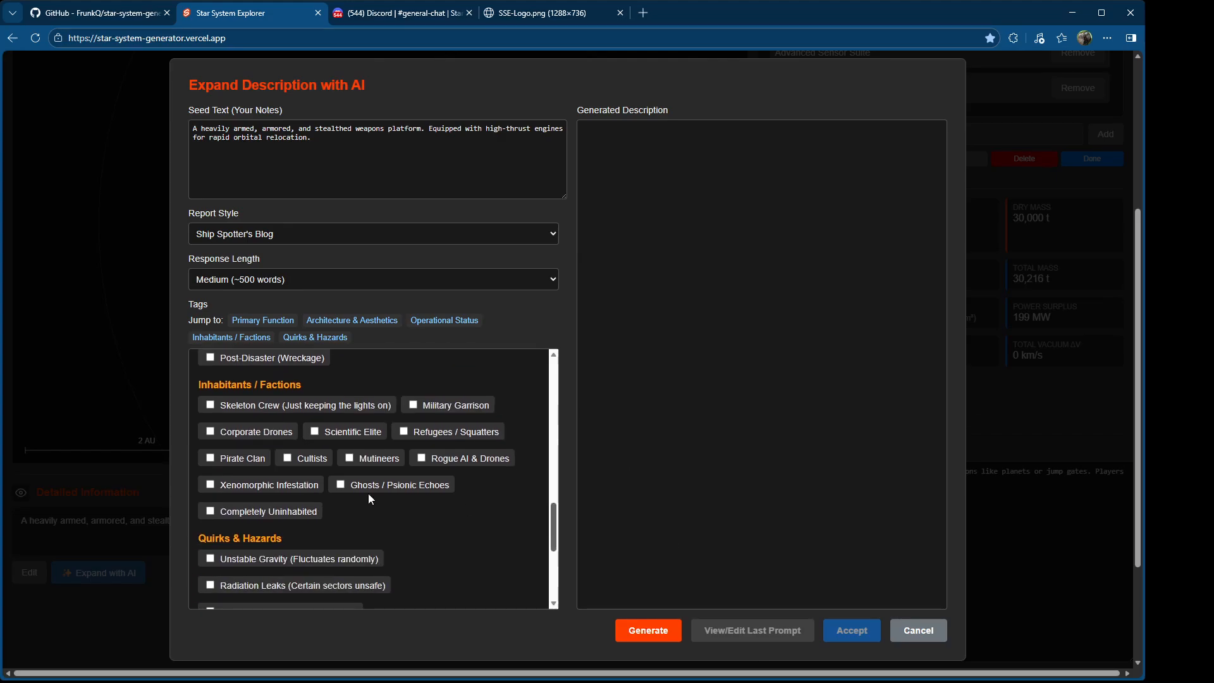
pyautogui.click(656, 632)
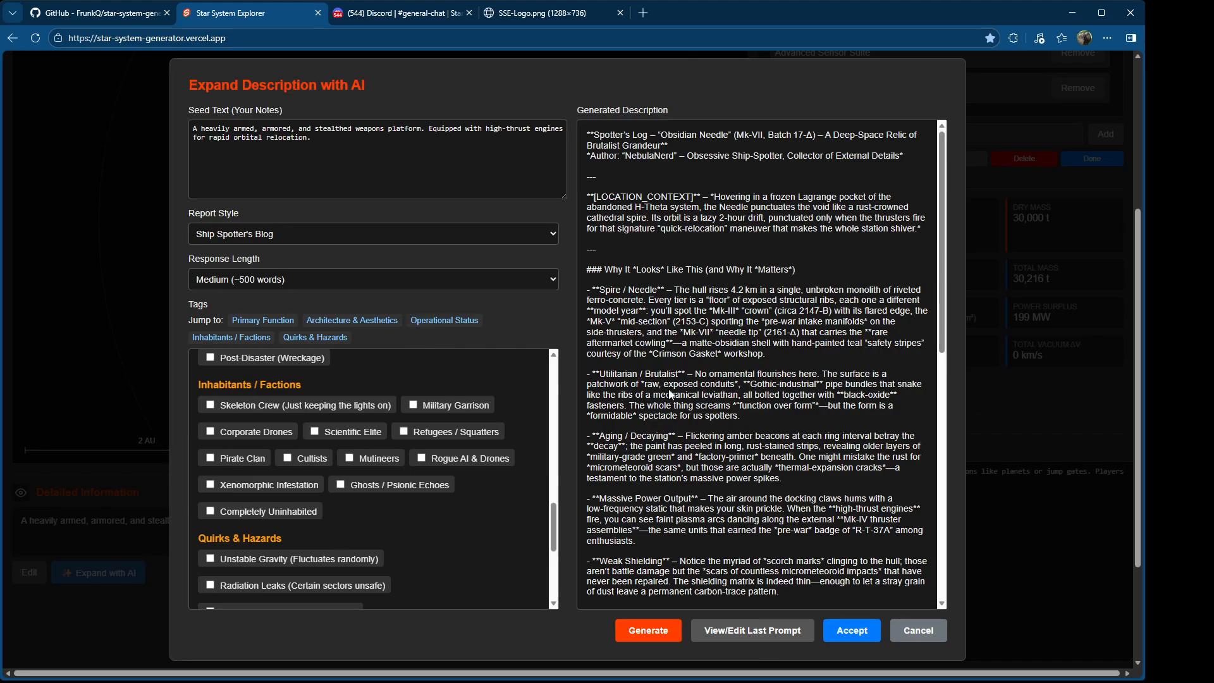
# Step: Read through the generated Ship Spotter's description and accept it for the Defense Platform
pyautogui.scroll(-6, 668, 398)
pyautogui.scroll(-3, 673, 405)
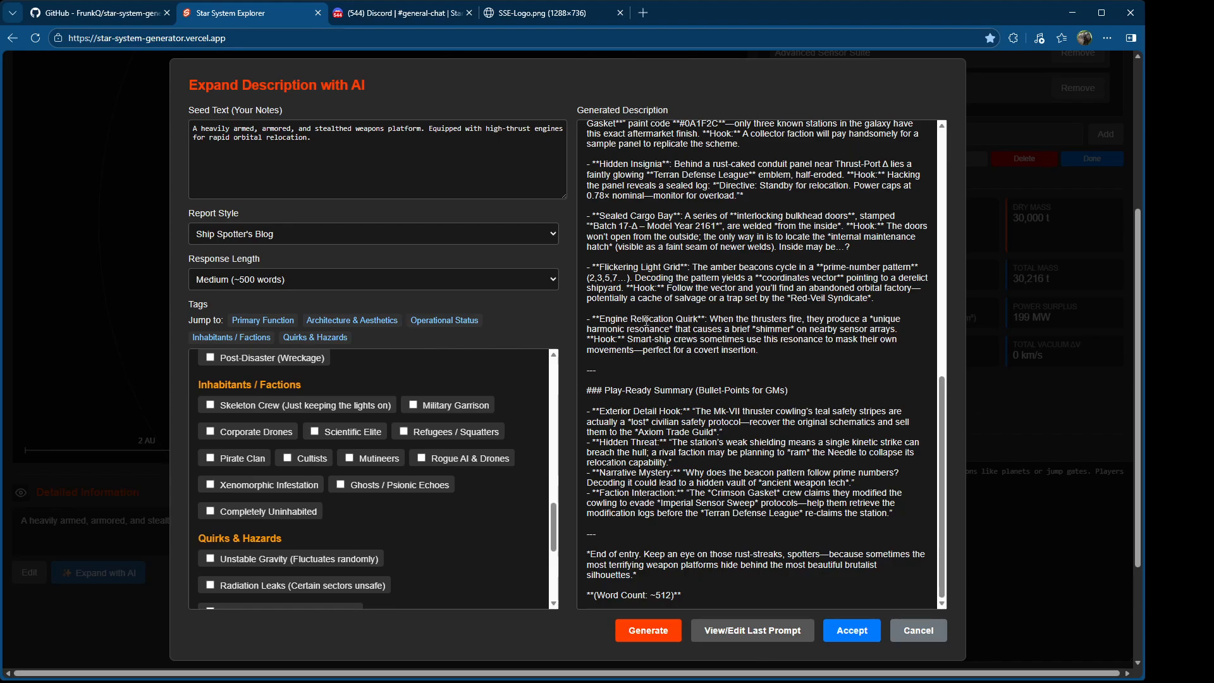
pyautogui.moveTo(645, 319); pyautogui.dragTo(775, 377)
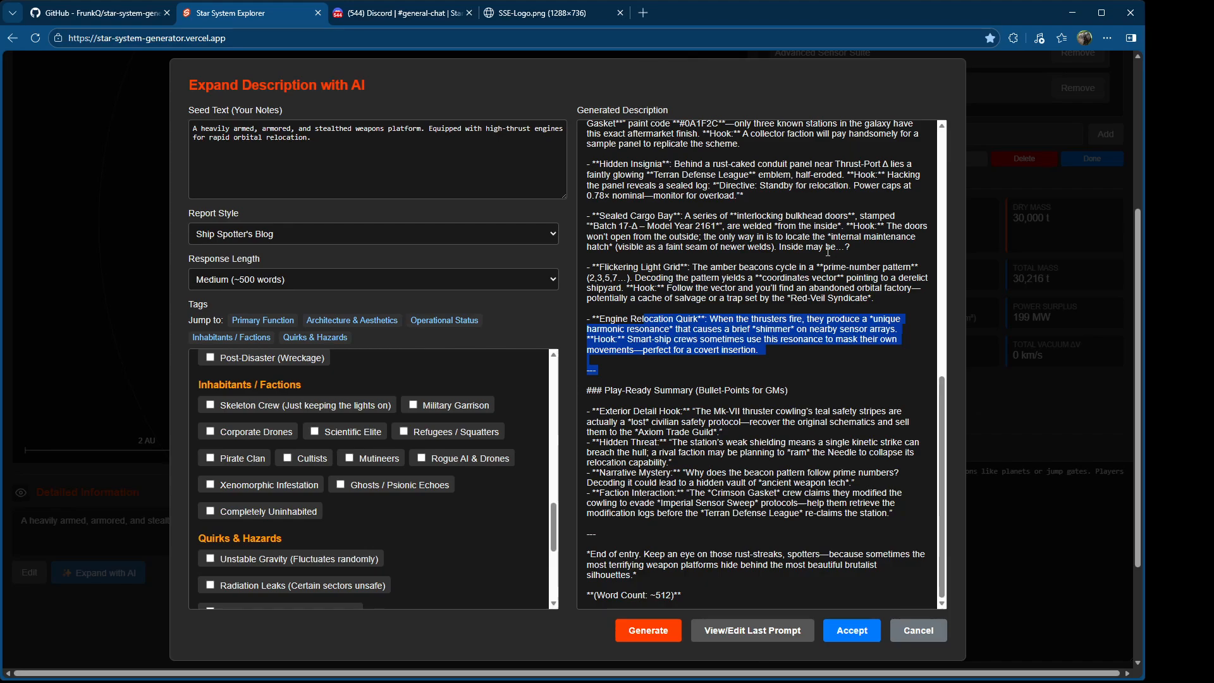
pyautogui.click(851, 630)
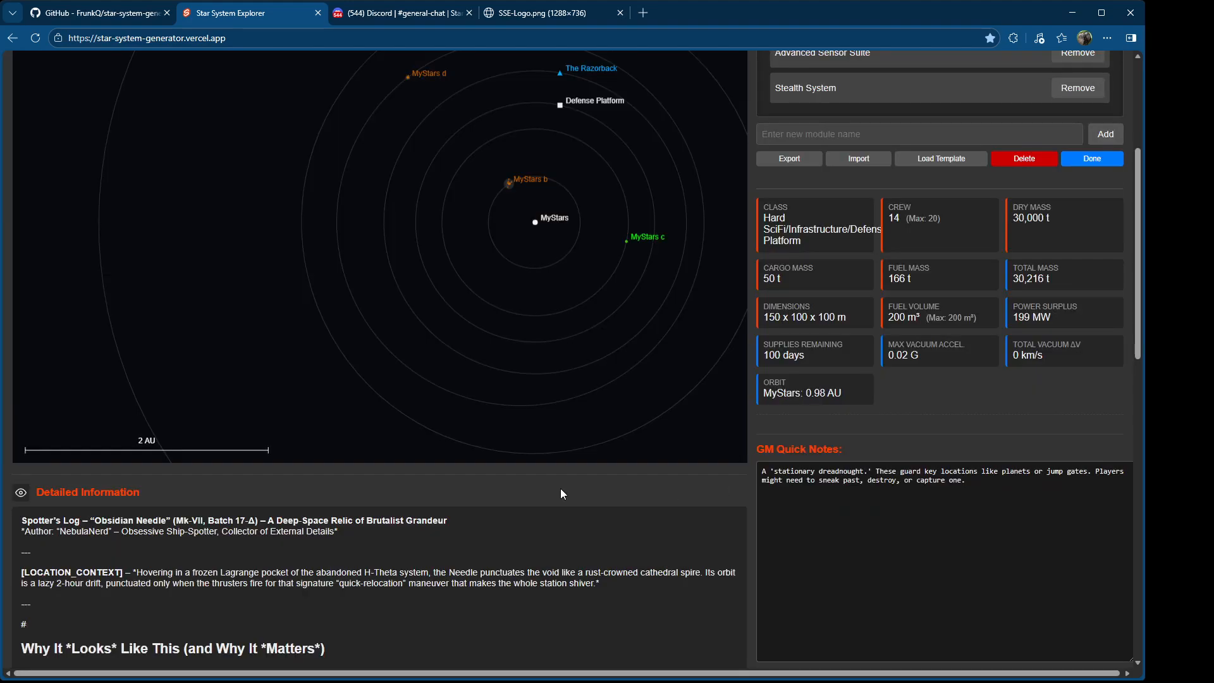
# Step: Review the Defense Platform's expanded detailed information, including the GM hooks, and finish editing the platform
pyautogui.scroll(-7, 560, 489)
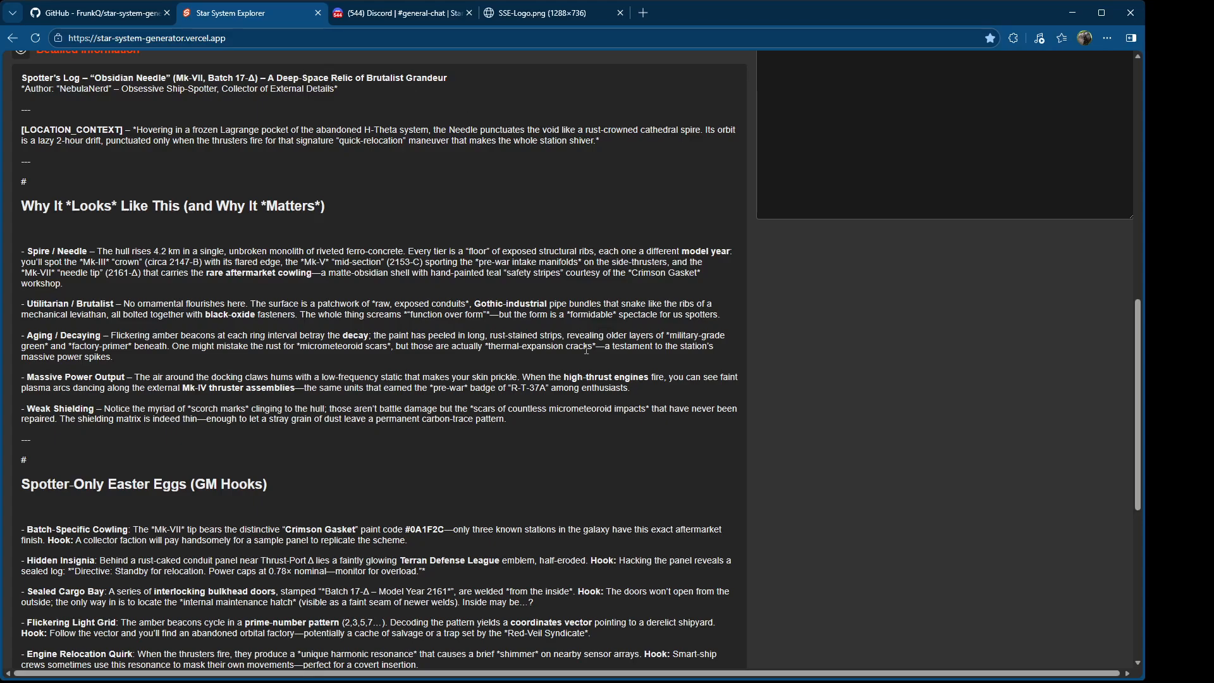
pyautogui.scroll(-6, 509, 462)
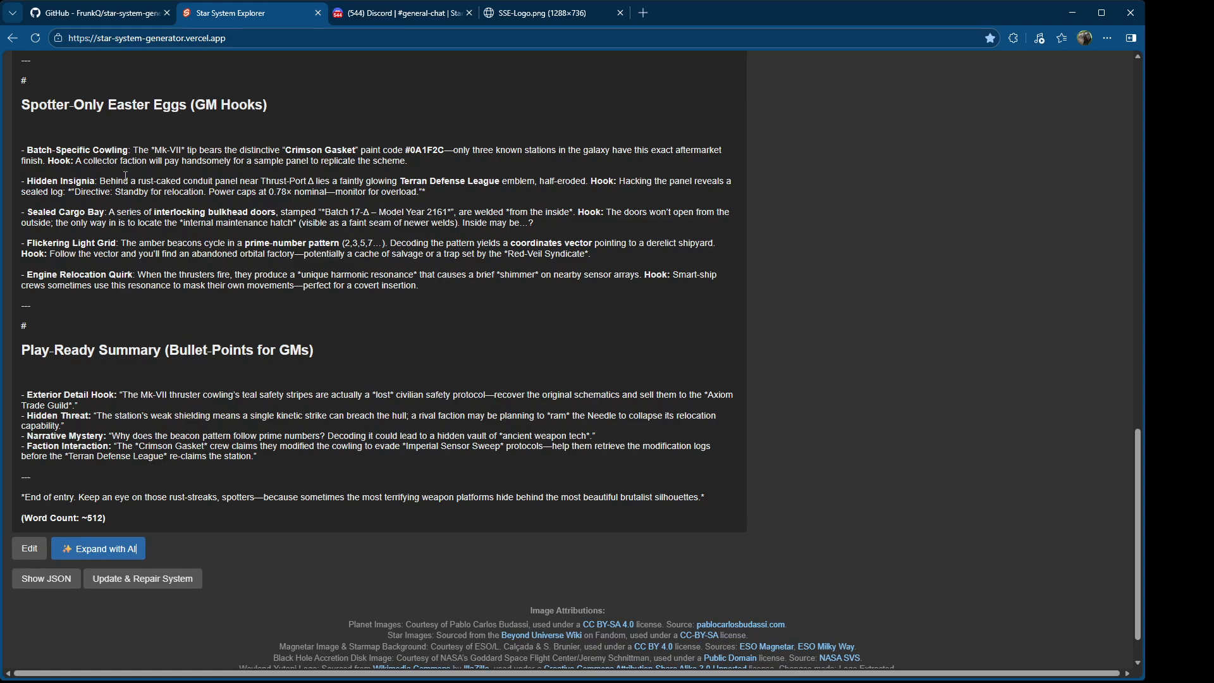
pyautogui.moveTo(110, 99); pyautogui.dragTo(244, 252)
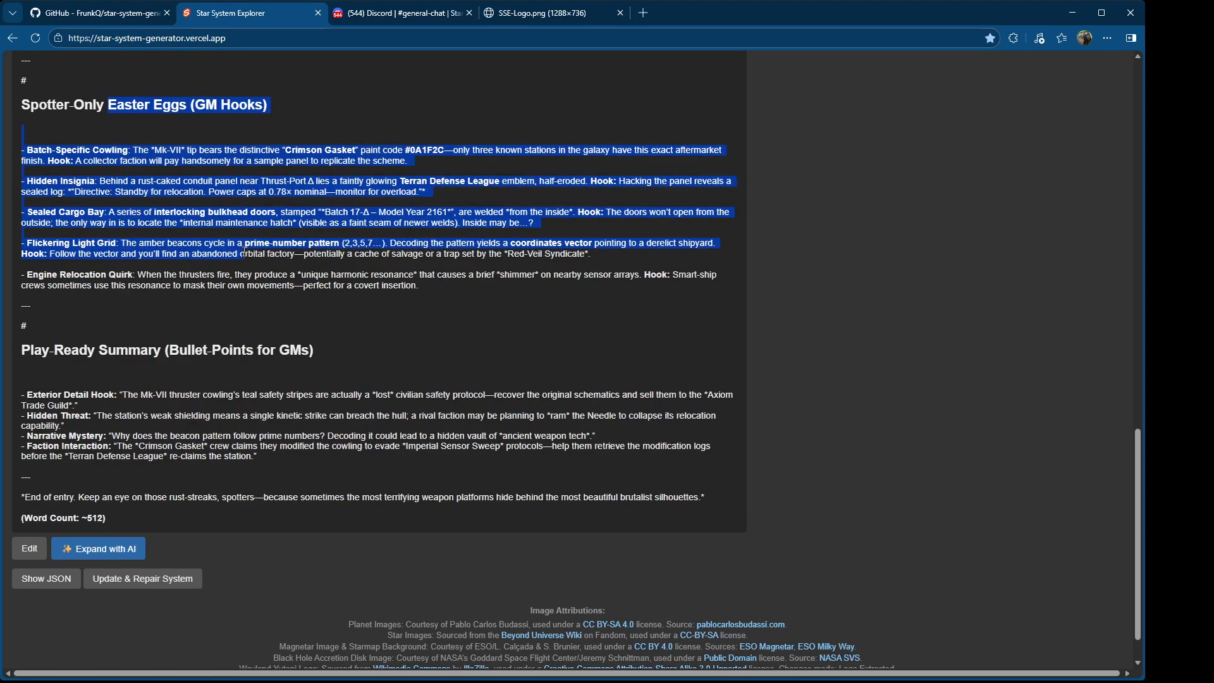
pyautogui.click(568, 371)
pyautogui.scroll(10, 568, 371)
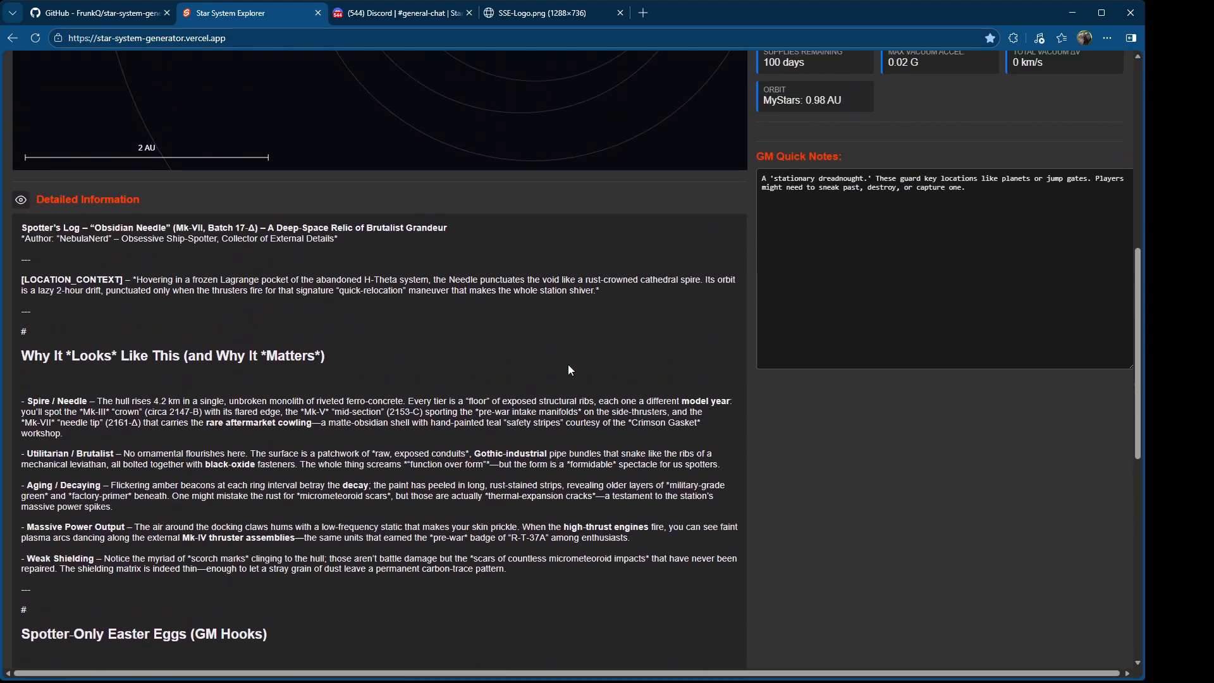
pyautogui.scroll(6, 568, 367)
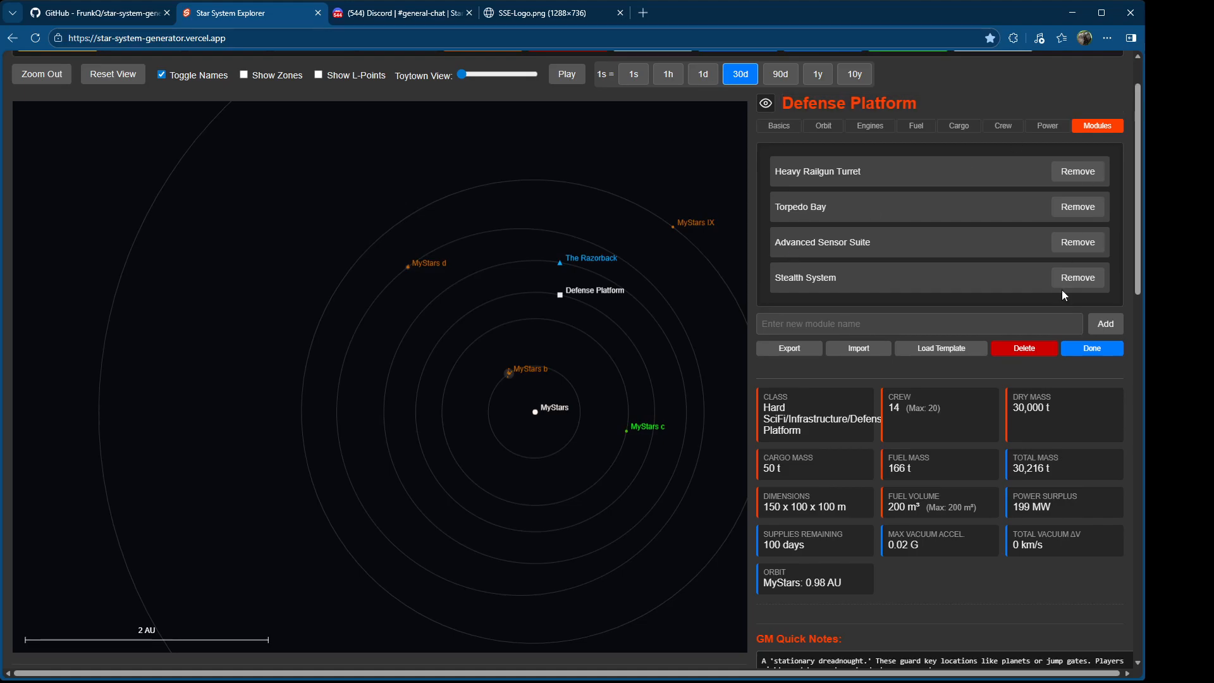
pyautogui.click(1088, 349)
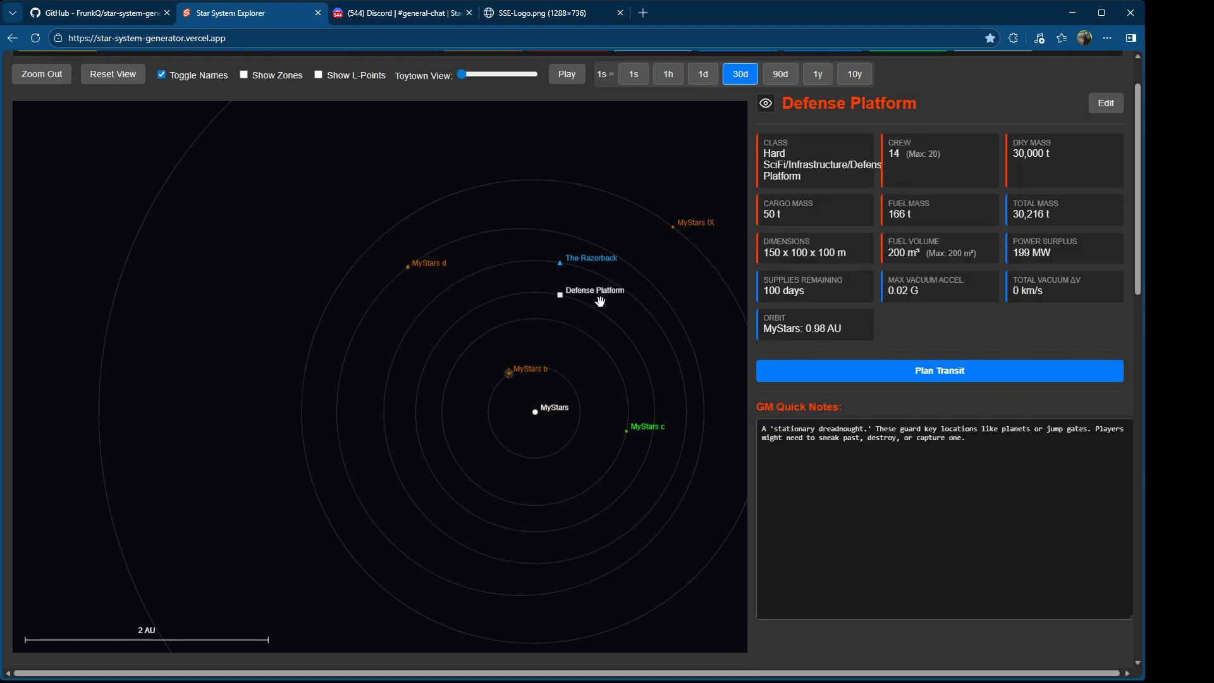
# Step: Edit The Razorback's crew settings and set its current consumables to the maximum of 20 person-days
pyautogui.click(561, 262)
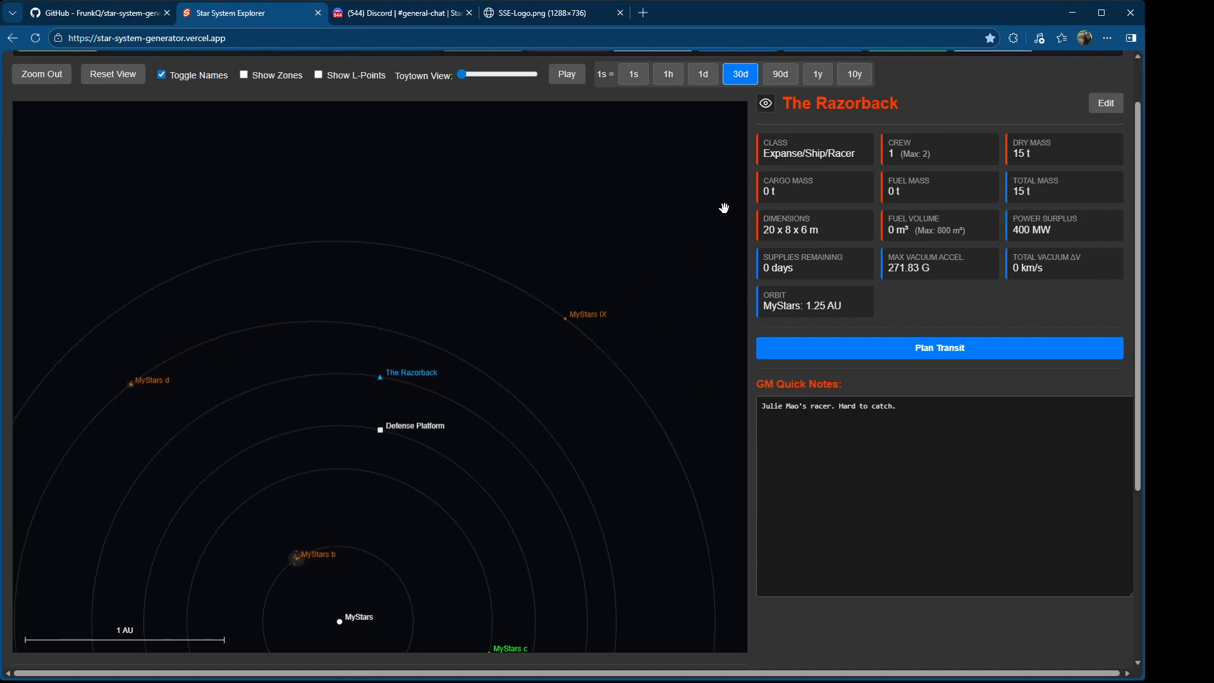
pyautogui.click(1106, 104)
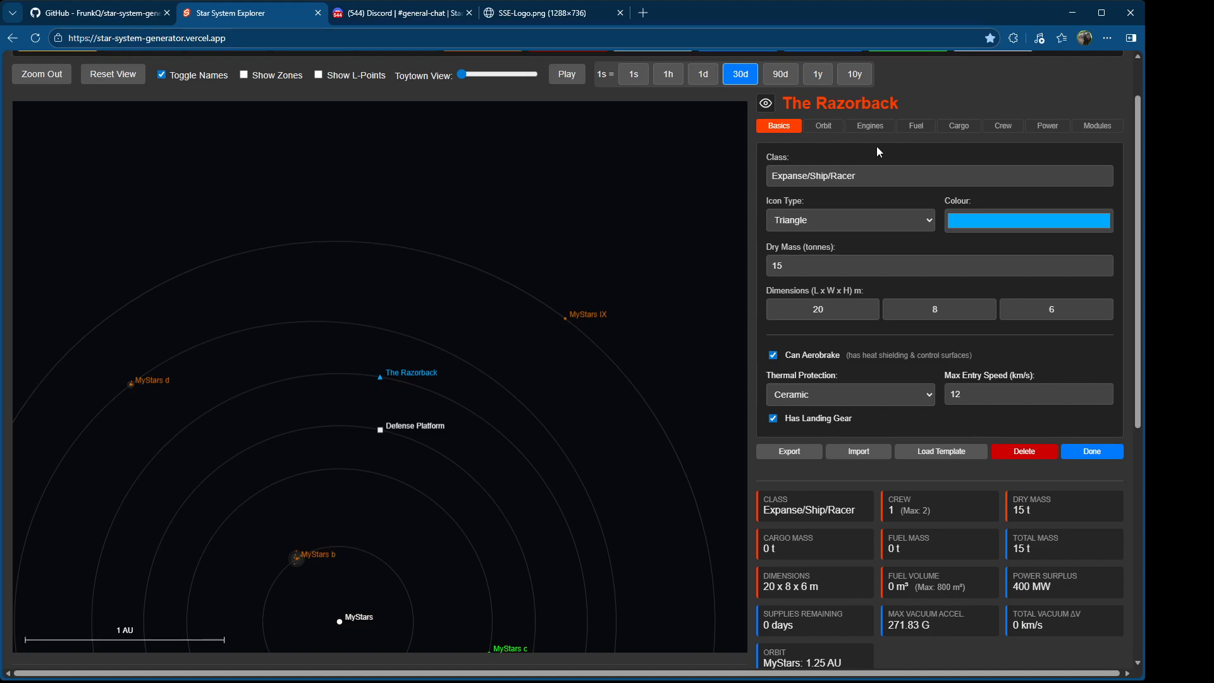
pyautogui.click(1006, 125)
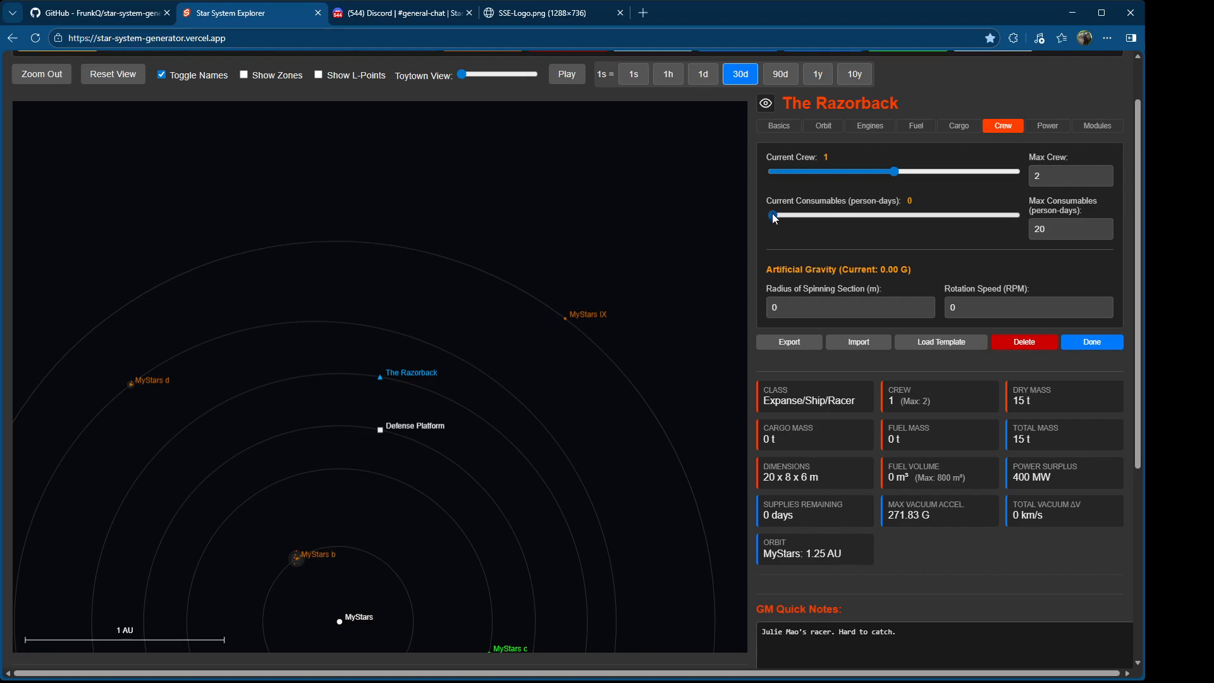
pyautogui.moveTo(773, 215); pyautogui.dragTo(900, 219)
pyautogui.click(899, 219)
pyautogui.moveTo(981, 215); pyautogui.dragTo(1018, 215)
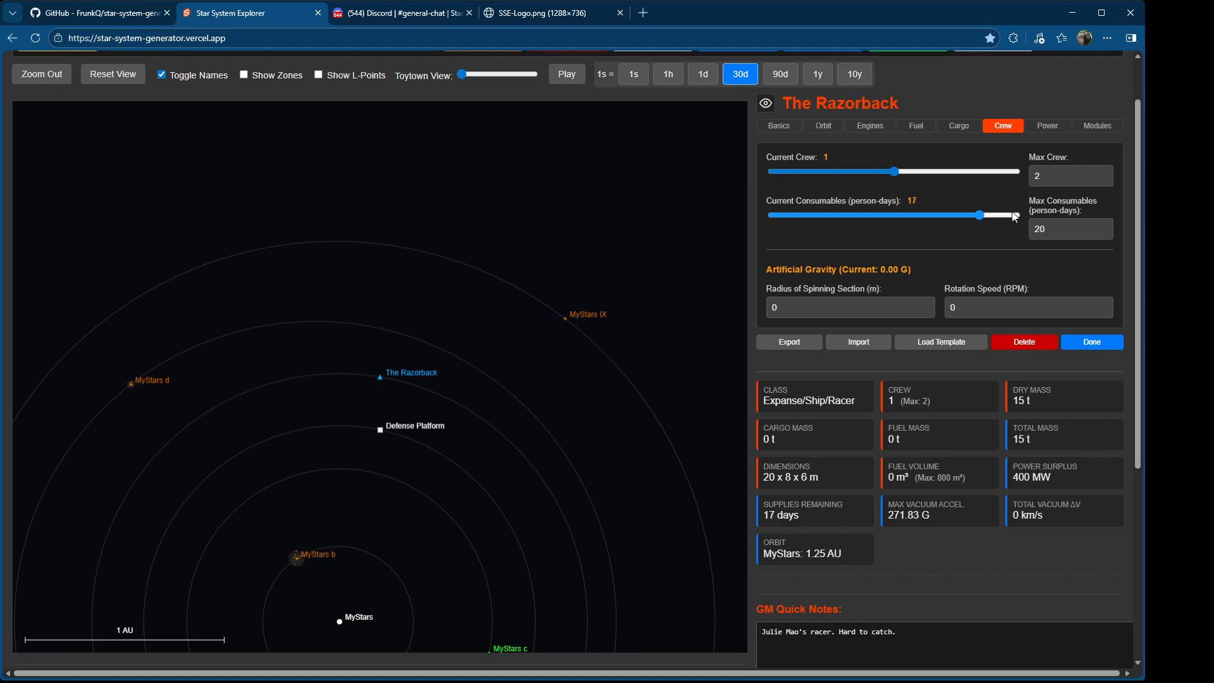
# Step: Set The Razorback's current cargo load to 1 tonne and fill its Deuterium-Tritium Ice tank to 800 m³
pyautogui.click(960, 129)
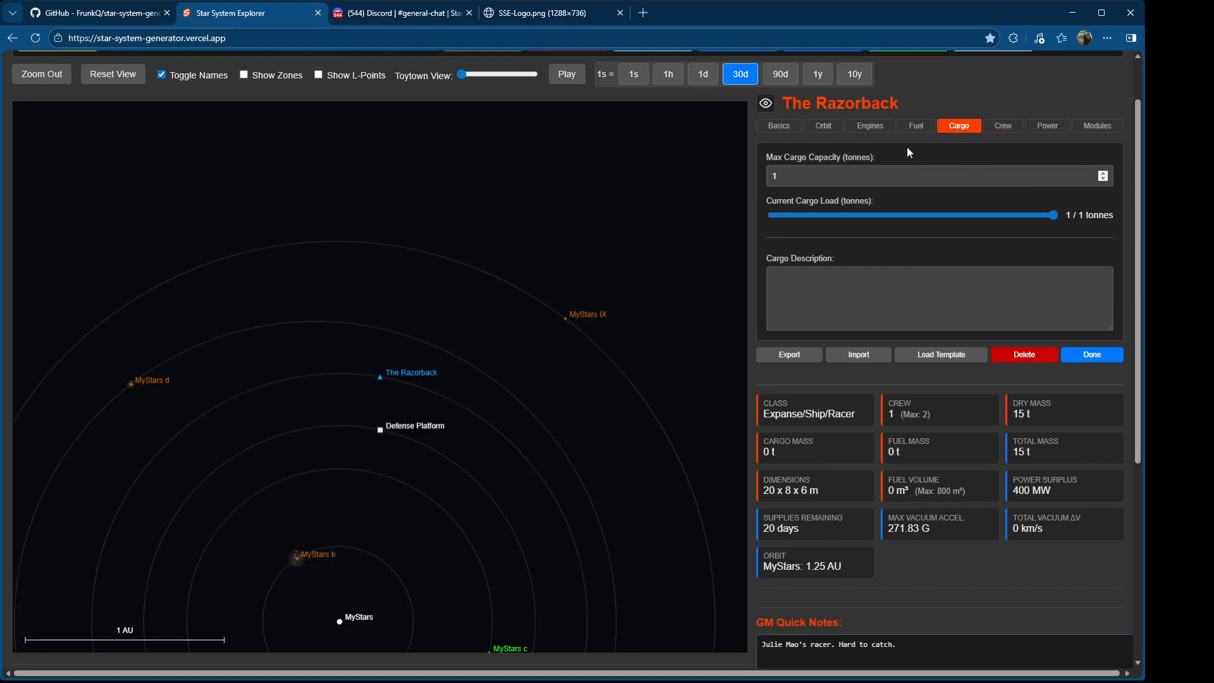
pyautogui.click(918, 128)
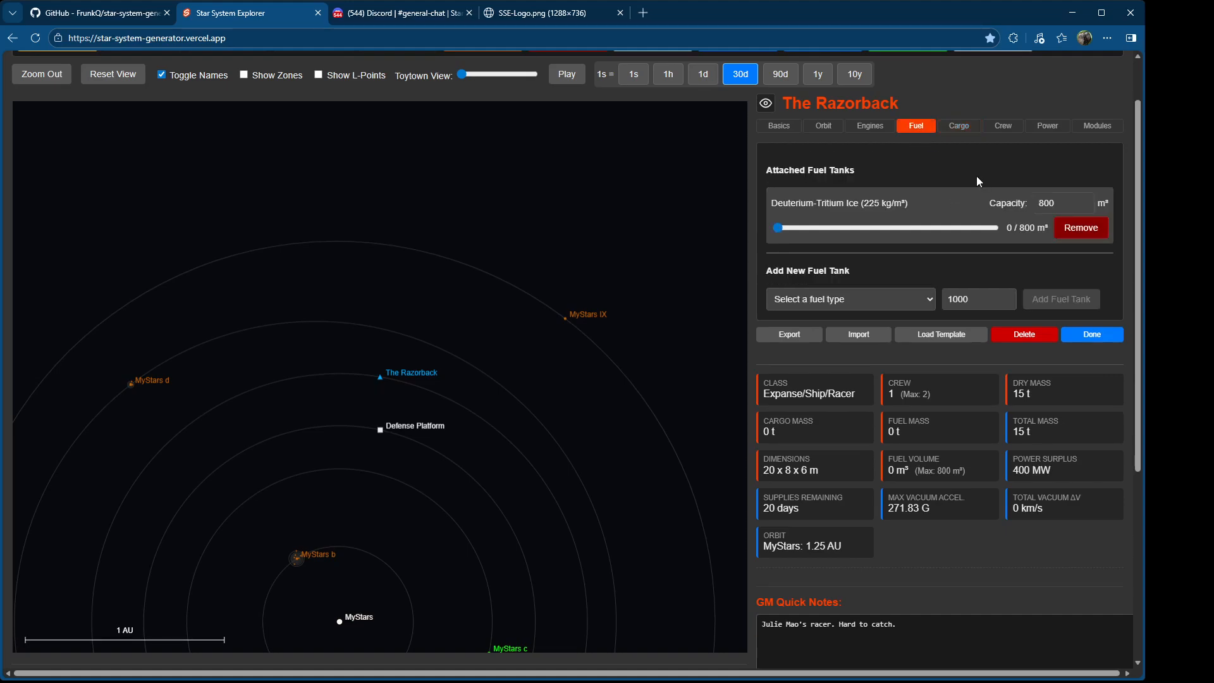
pyautogui.click(1101, 127)
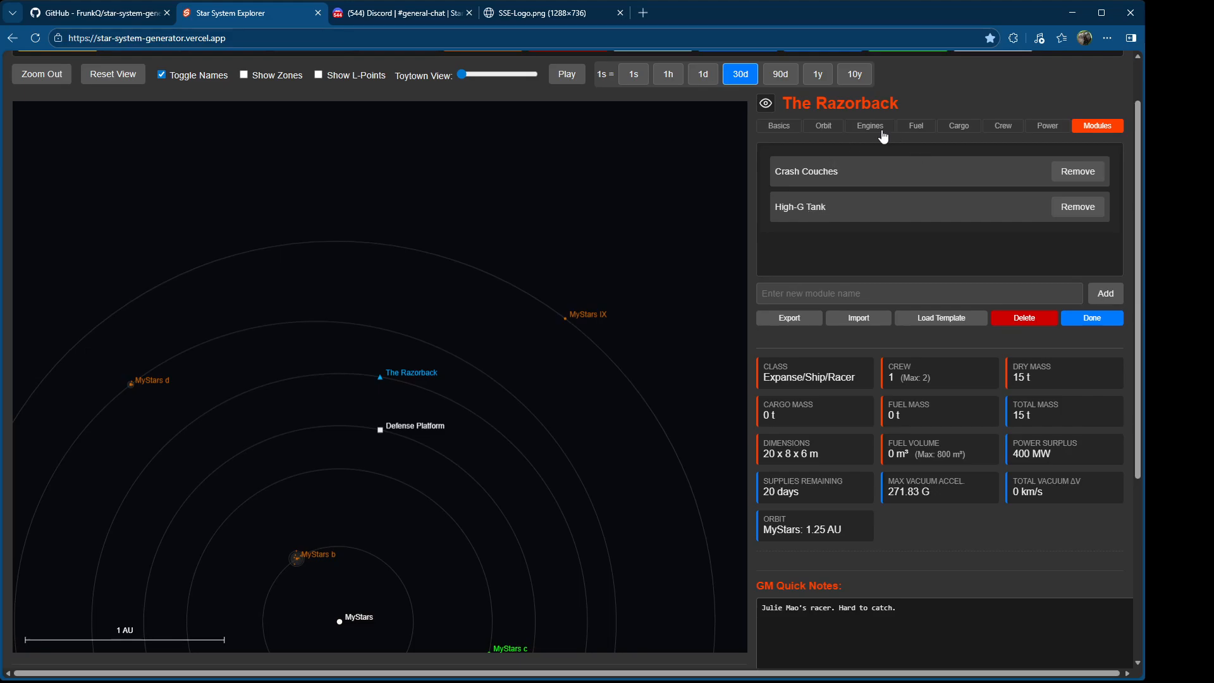
pyautogui.click(914, 128)
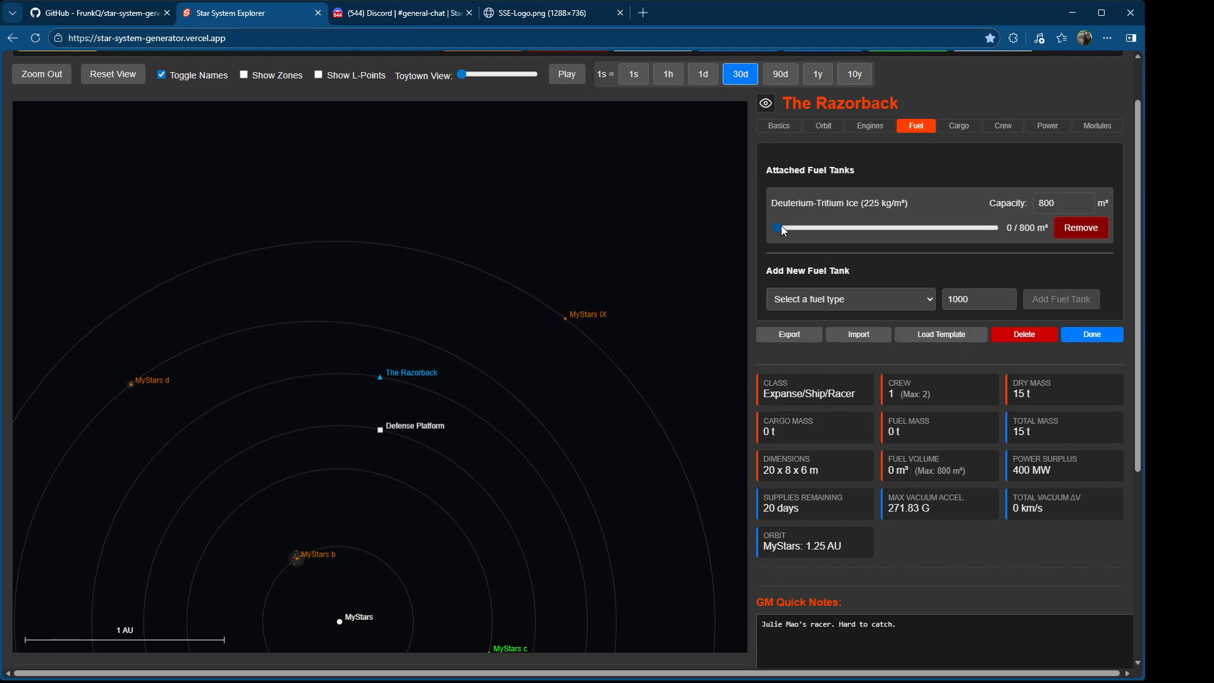
pyautogui.moveTo(780, 225); pyautogui.dragTo(1036, 240)
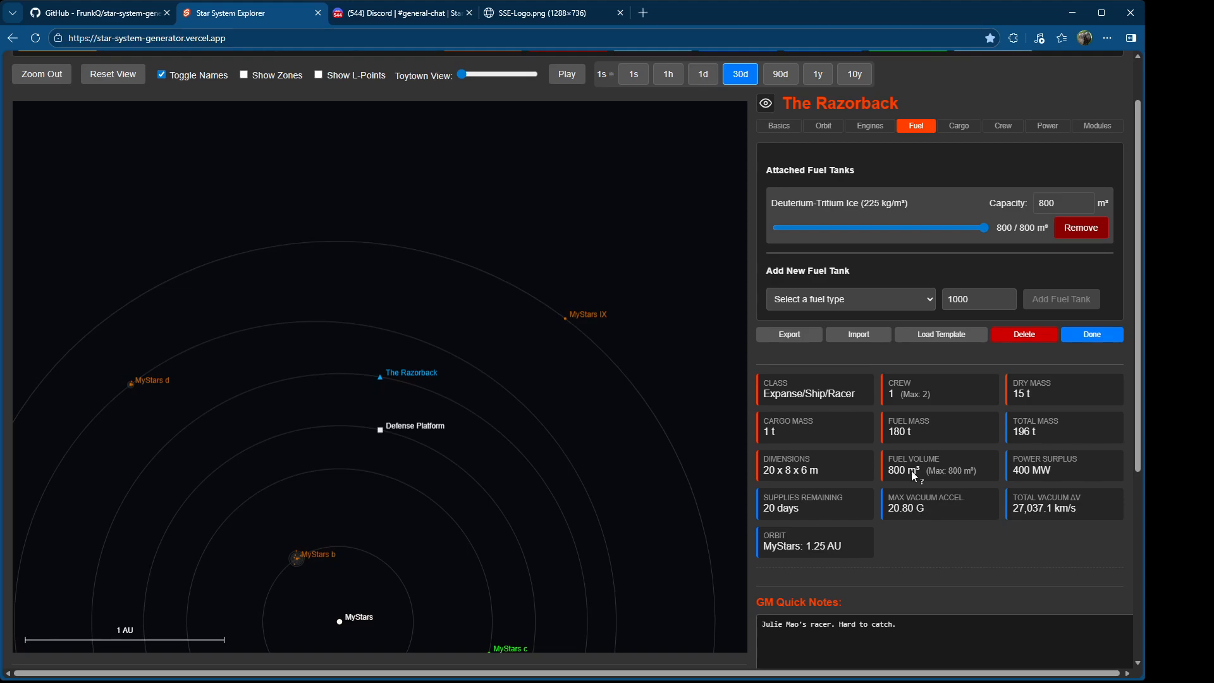
# Step: Check The Razorback's attached engines and orbit settings, and finish editing the ship
pyautogui.click(871, 126)
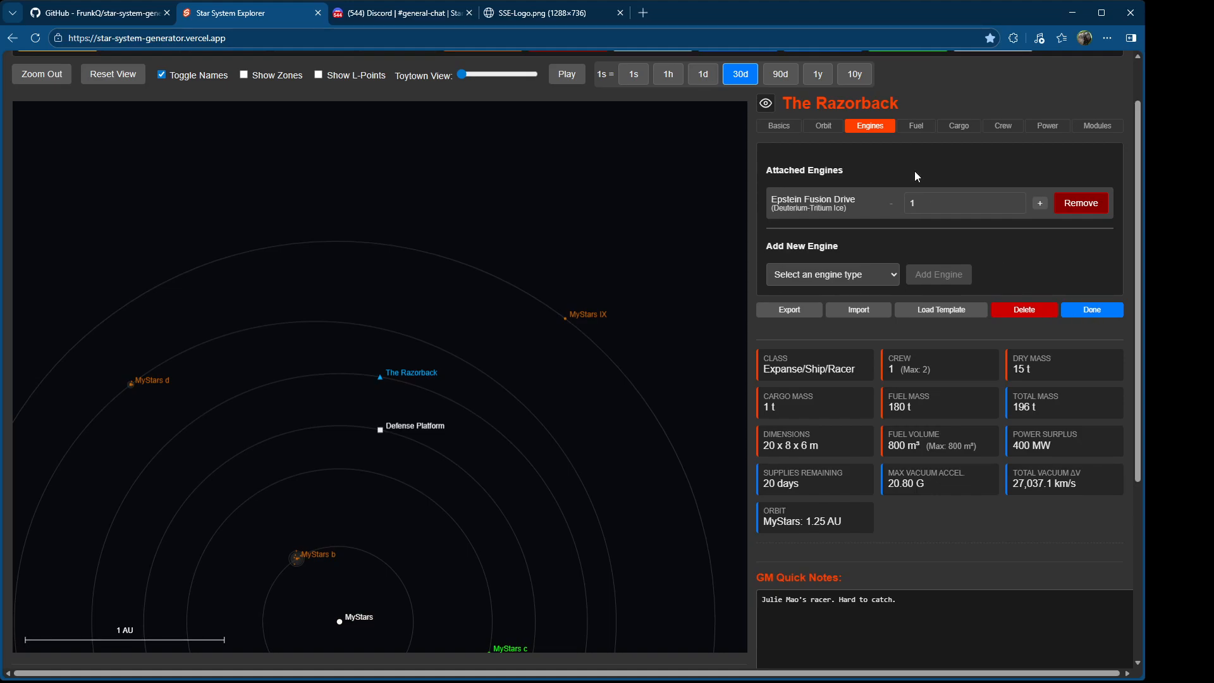
pyautogui.click(822, 130)
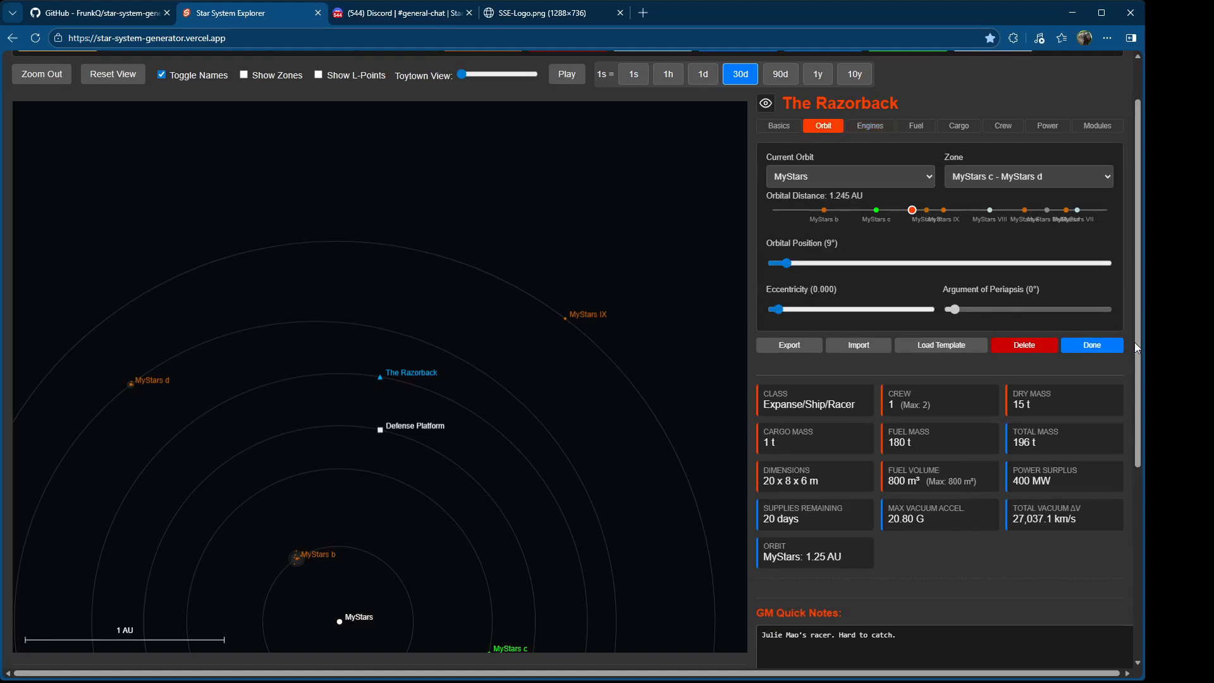
pyautogui.click(1081, 351)
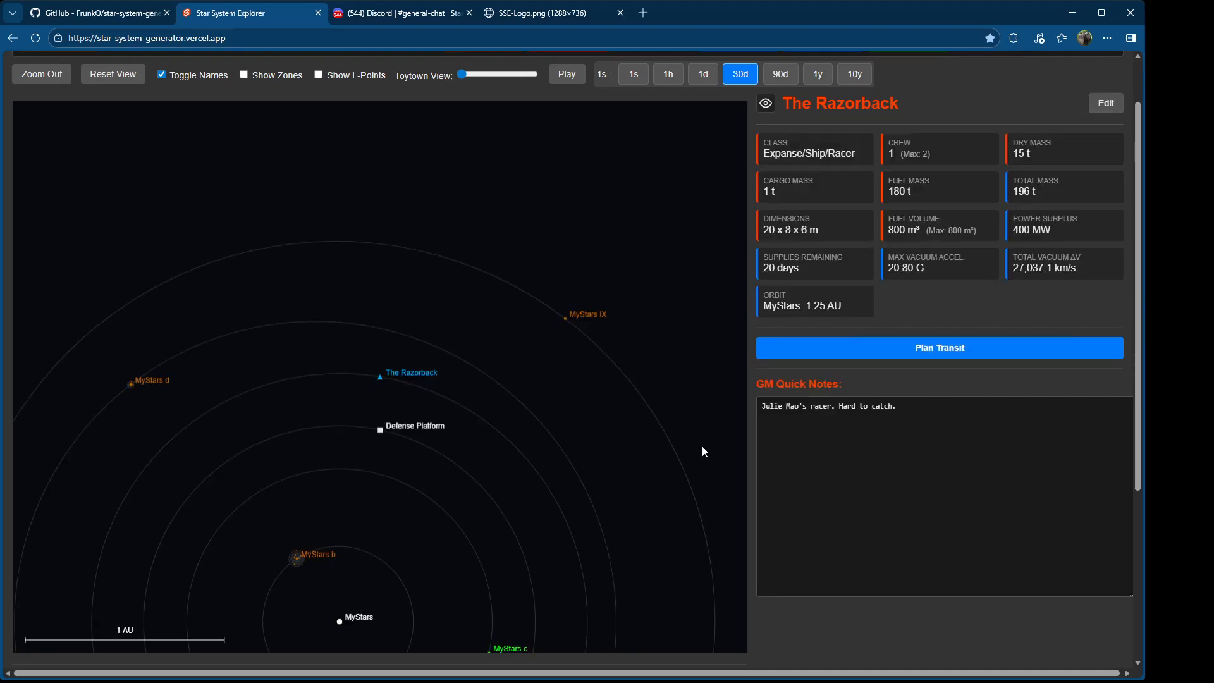
# Step: Plan a transit for The Razorback to MyStars c in Low Orbit using the Efficient Alt route
pyautogui.moveTo(539, 552); pyautogui.dragTo(534, 469)
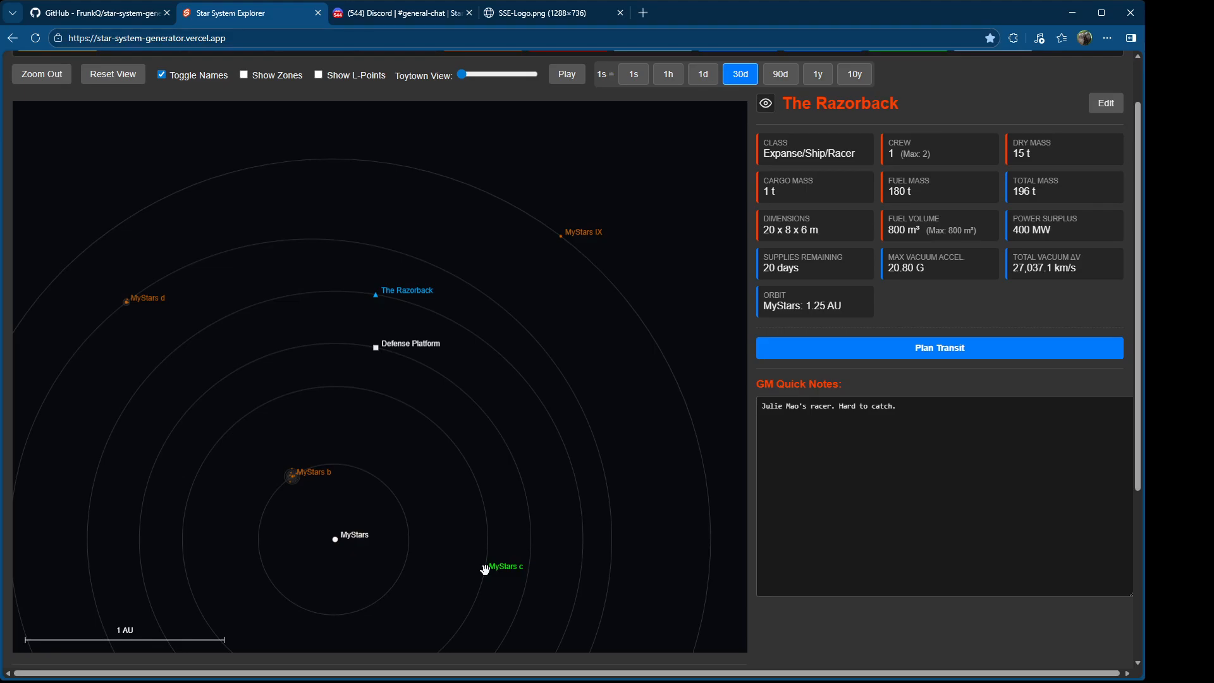
pyautogui.click(956, 350)
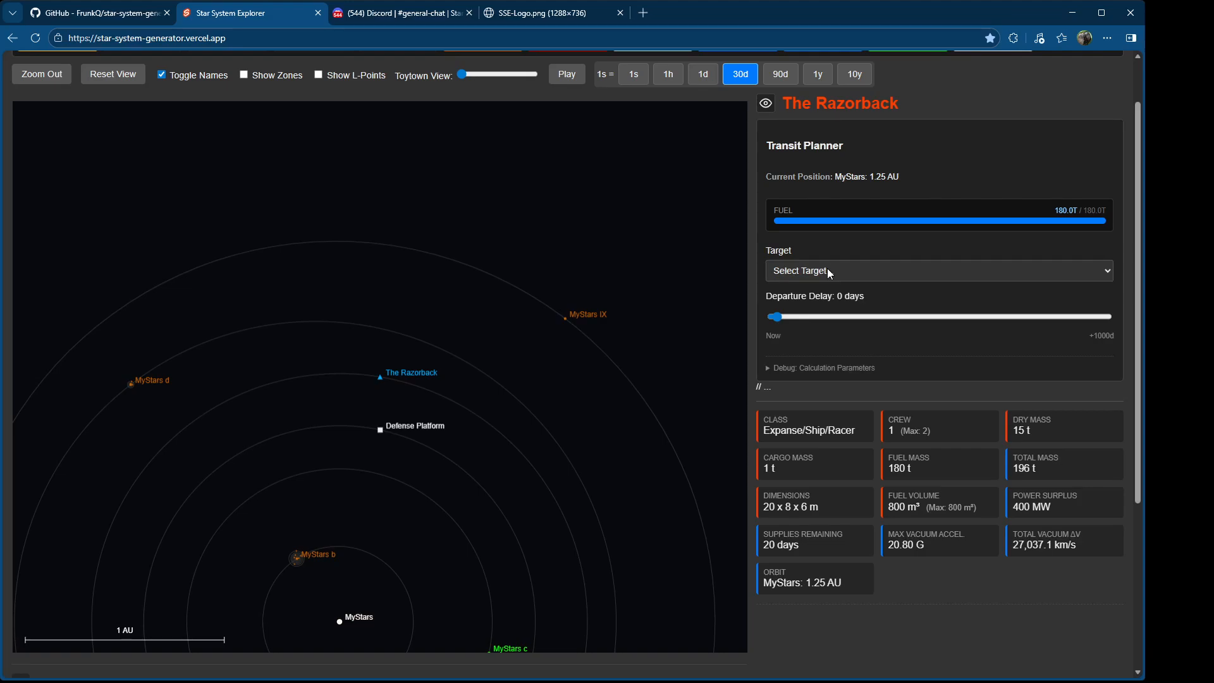
pyautogui.click(830, 334)
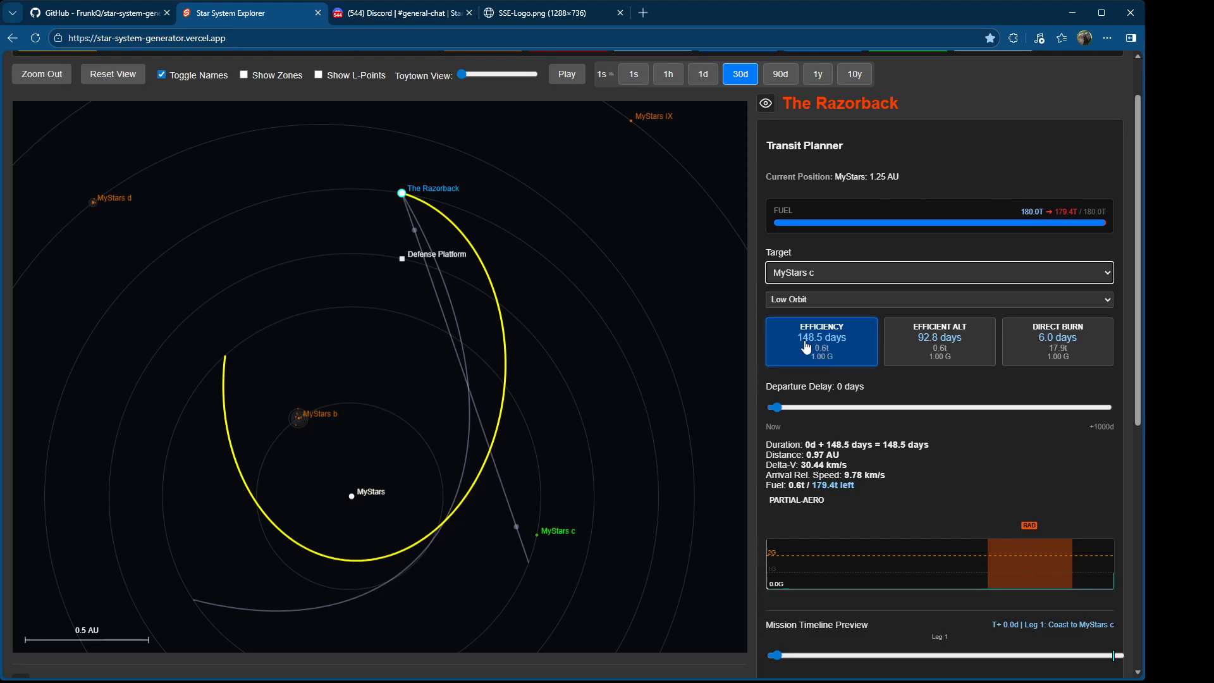
pyautogui.click(963, 354)
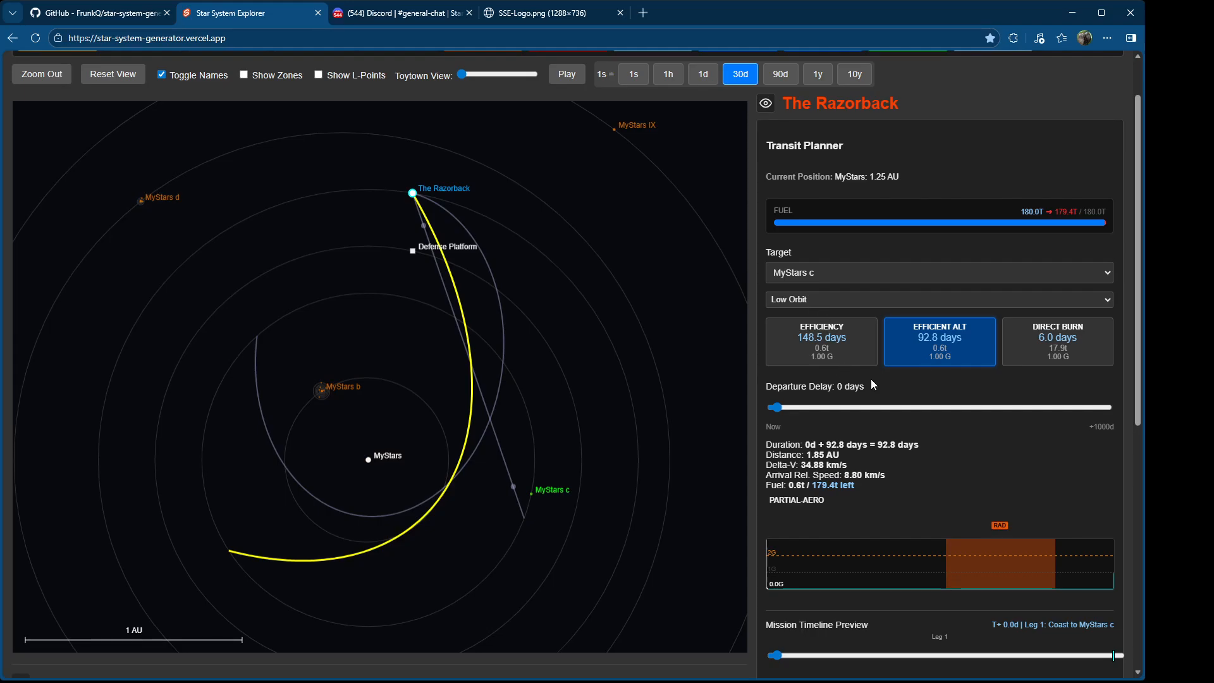
pyautogui.click(826, 294)
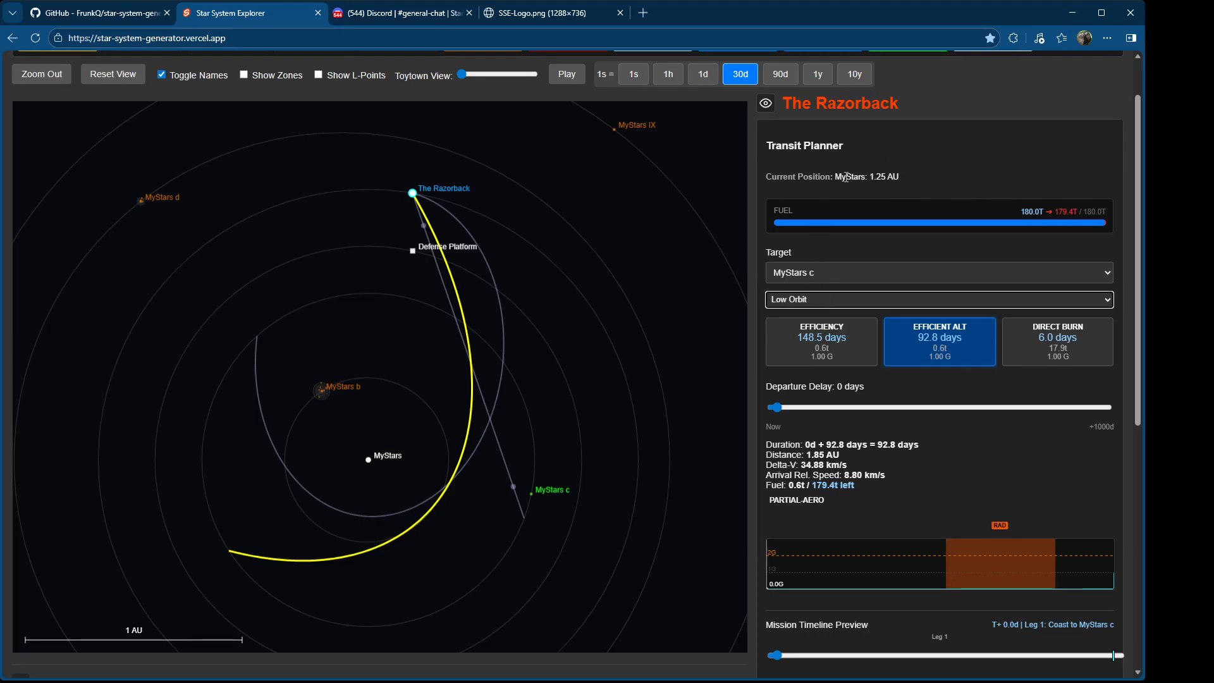
pyautogui.moveTo(847, 177); pyautogui.dragTo(909, 181)
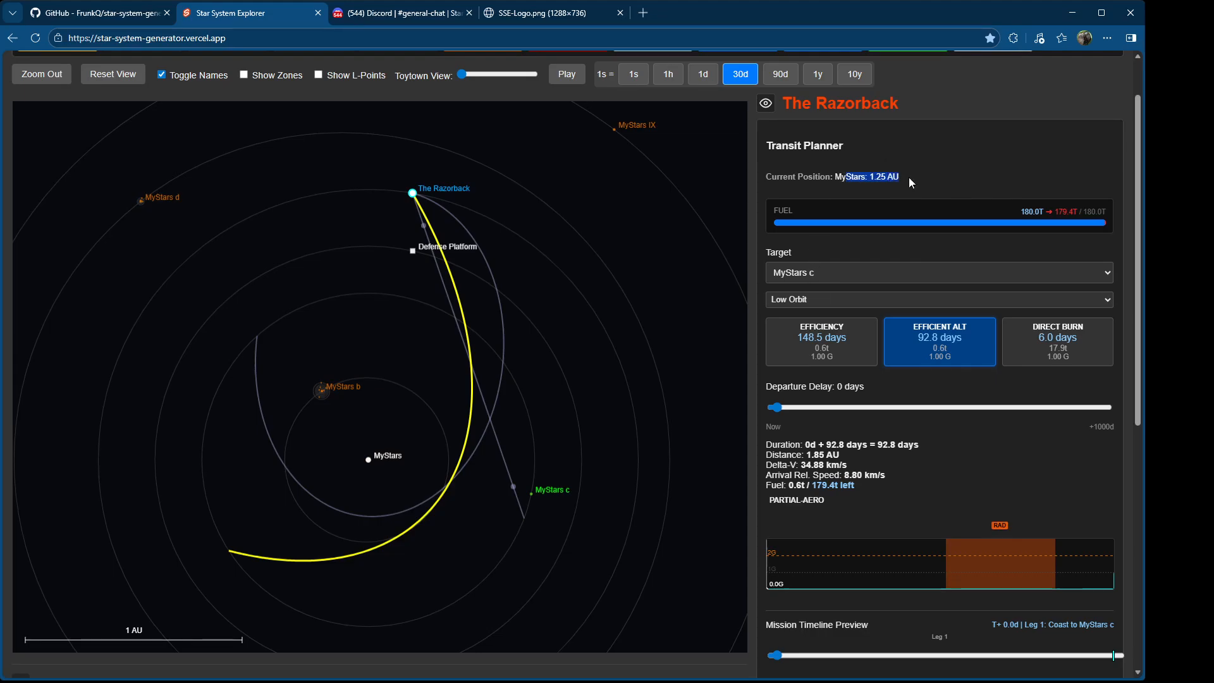
pyautogui.click(967, 168)
pyautogui.click(567, 76)
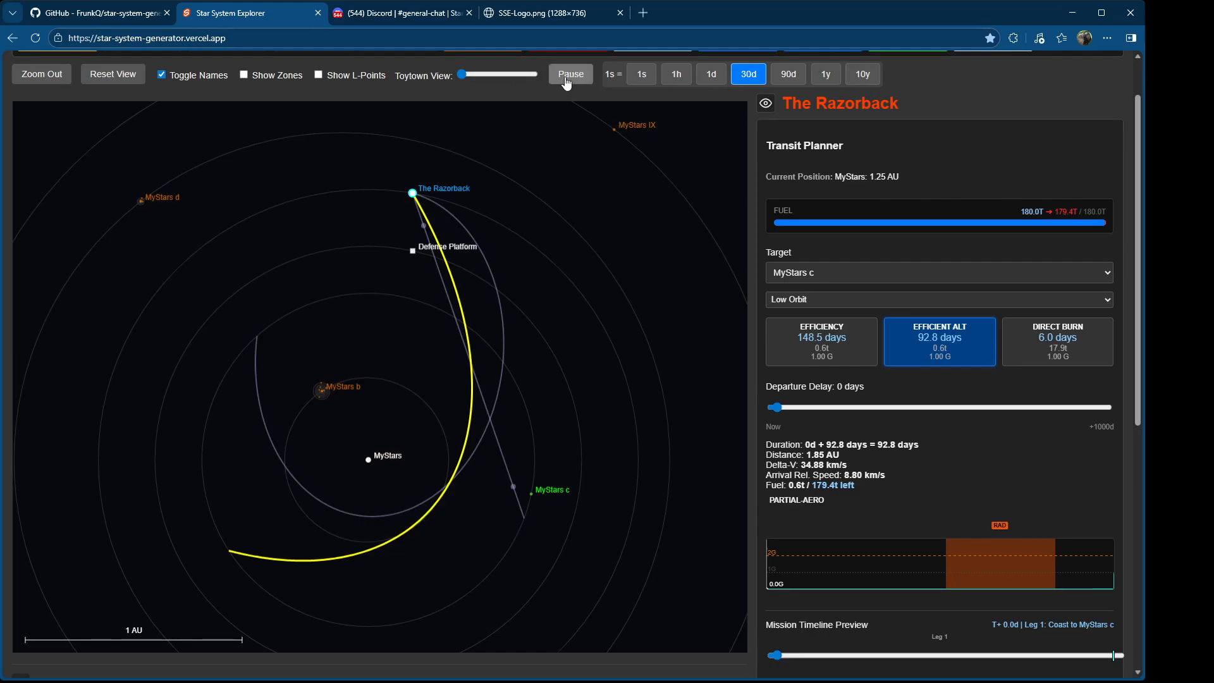
pyautogui.click(567, 77)
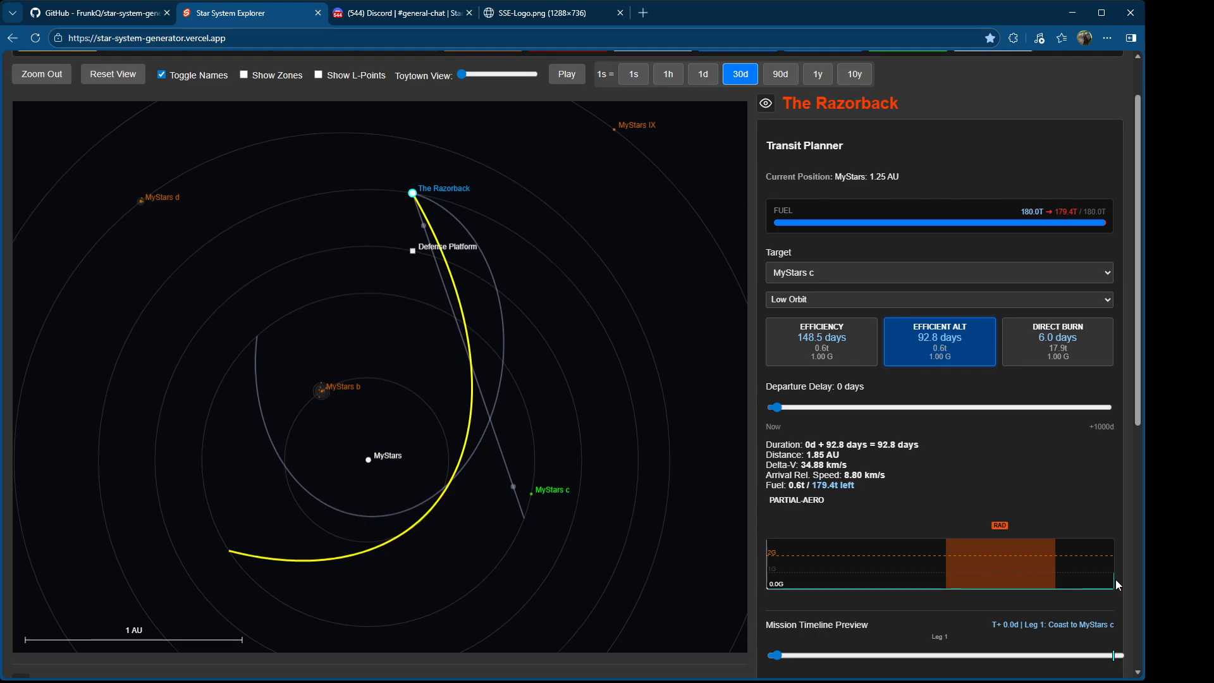
# Step: Preview the journey along the mission timeline to T+ 55.6 days with zones shown on the map, and close the transit planner
pyautogui.scroll(-4, 967, 478)
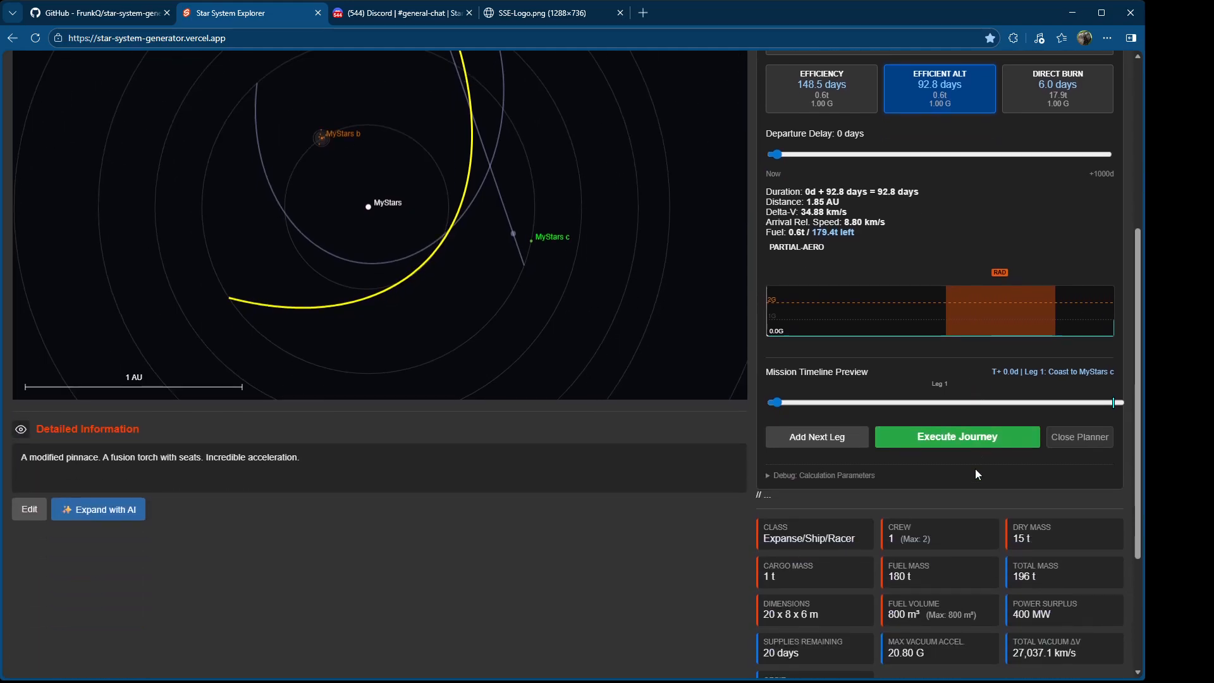
pyautogui.scroll(4, 938, 410)
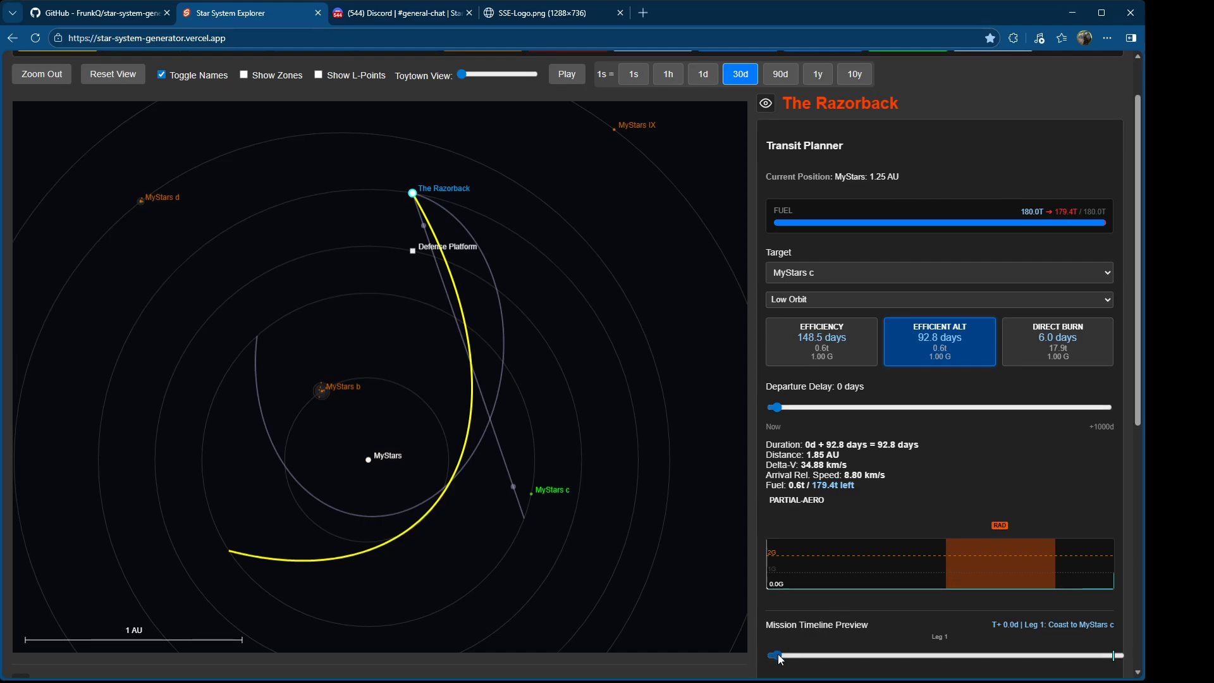
pyautogui.moveTo(777, 656); pyautogui.dragTo(979, 654)
pyautogui.click(244, 75)
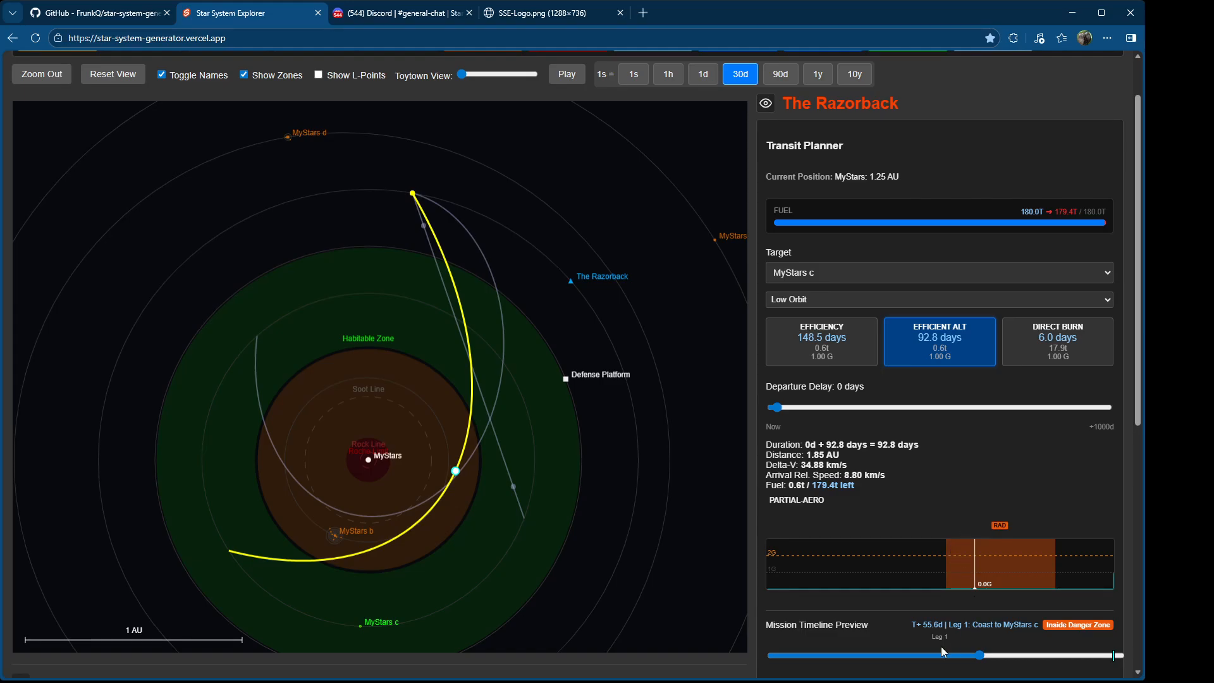
pyautogui.moveTo(981, 654)
pyautogui.mouseDown()
pyautogui.moveTo(930, 672)
pyautogui.moveTo(934, 653)
pyautogui.moveTo(774, 657)
pyautogui.mouseUp()
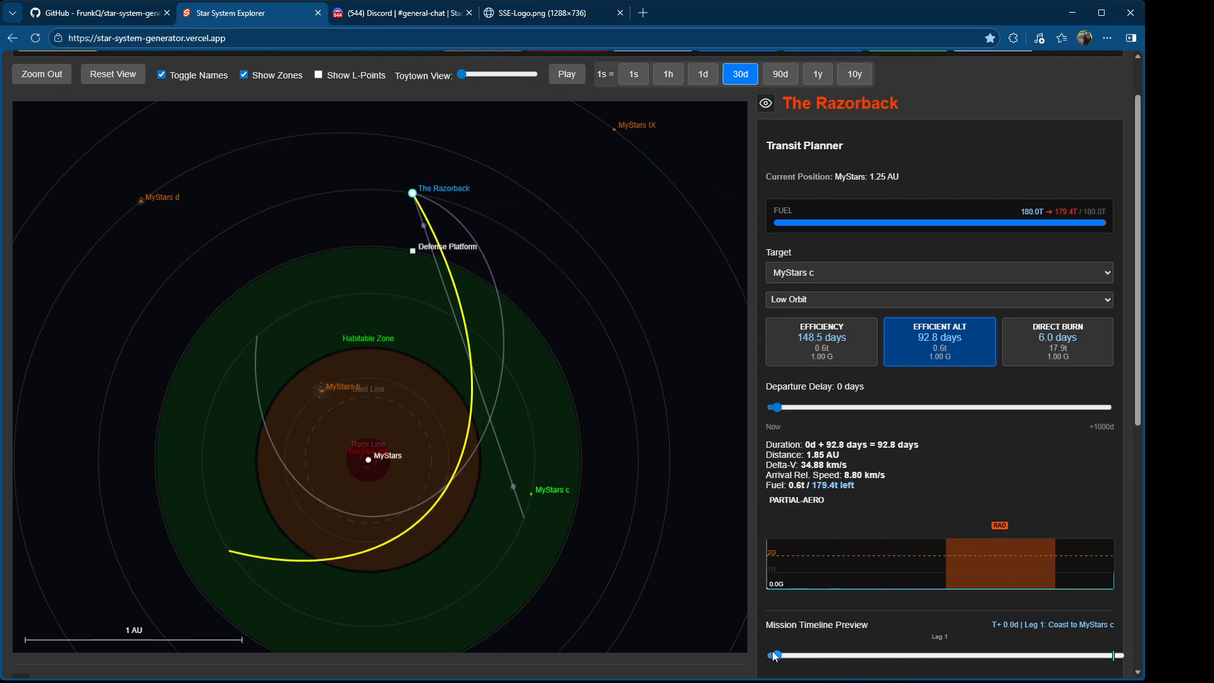
pyautogui.scroll(-3, 955, 464)
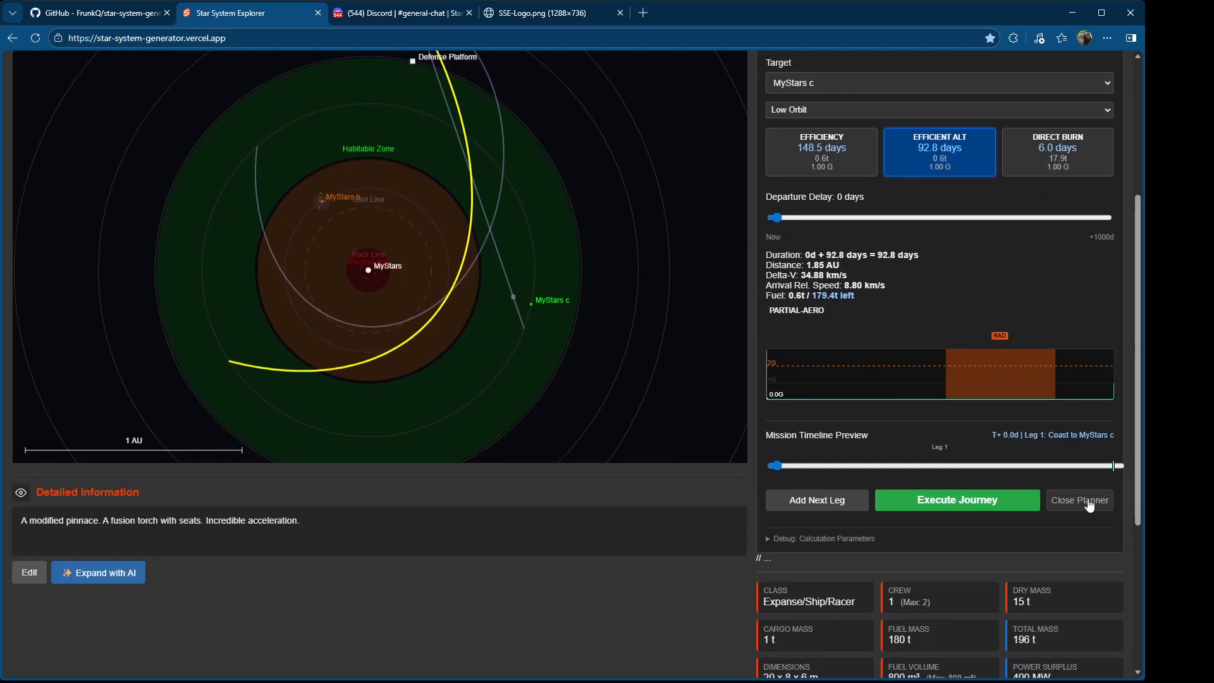
pyautogui.click(1088, 503)
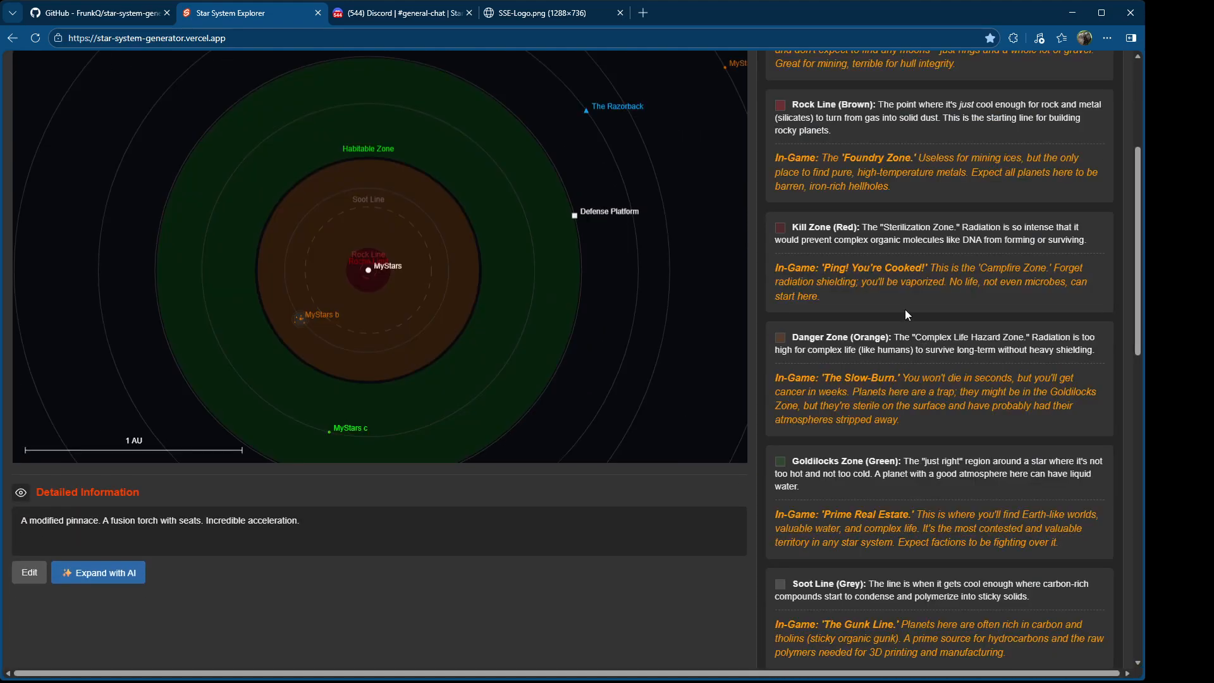
# Step: Add a belt around MyStars between MyStars b and MyStars c, with its density set to Dense (Navigation Hazard)
pyautogui.rightClick(485, 232)
pyautogui.click(543, 304)
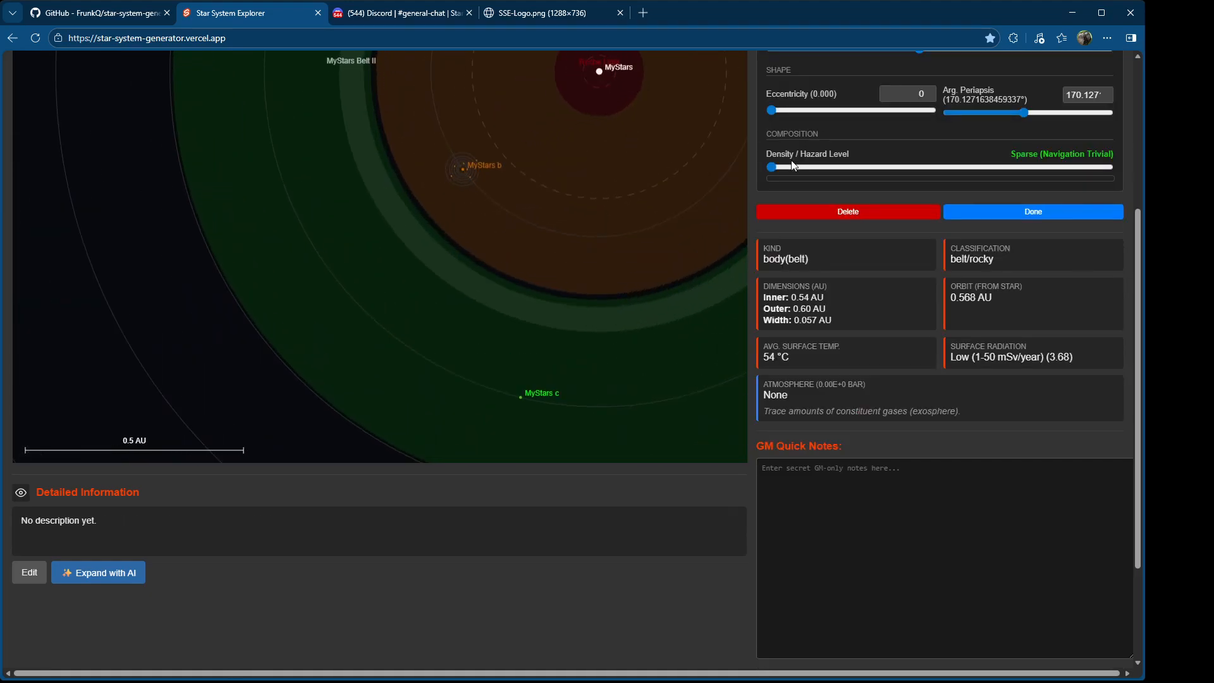
pyautogui.moveTo(792, 166); pyautogui.dragTo(1022, 180)
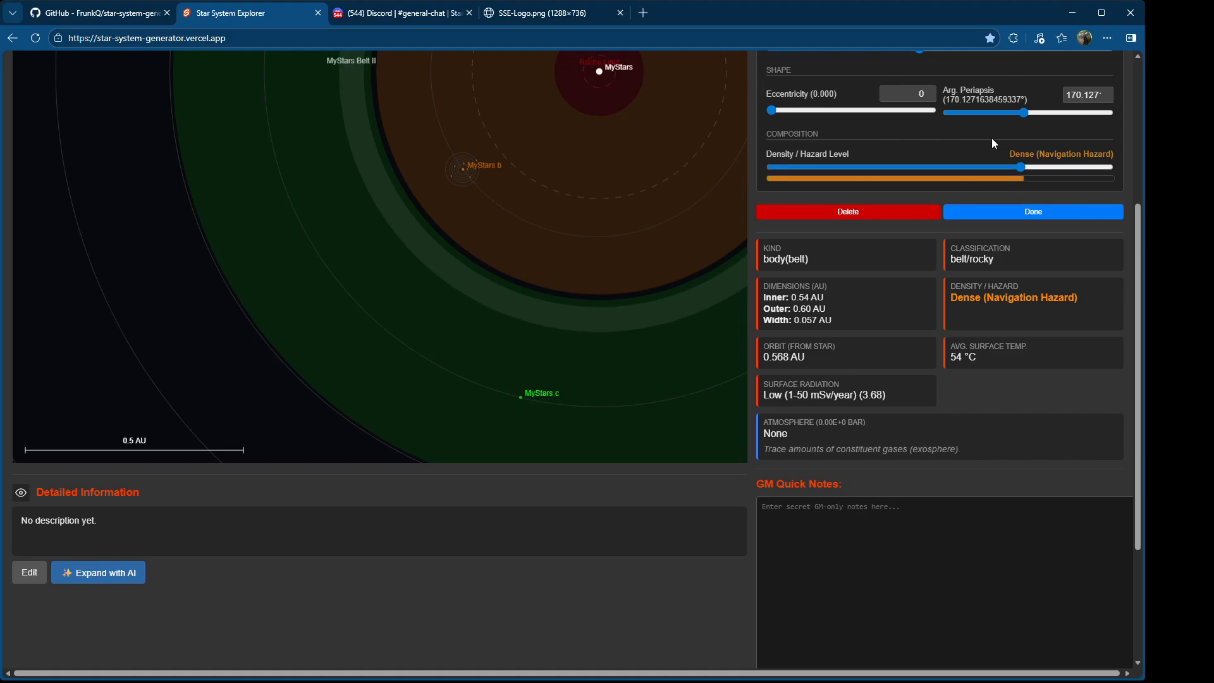
# Step: Widen the new belt to an inner radius of about 0.51 AU and an outer radius of about 0.67 AU, and finish editing it
pyautogui.scroll(4, 992, 139)
pyautogui.moveTo(916, 263); pyautogui.dragTo(920, 264)
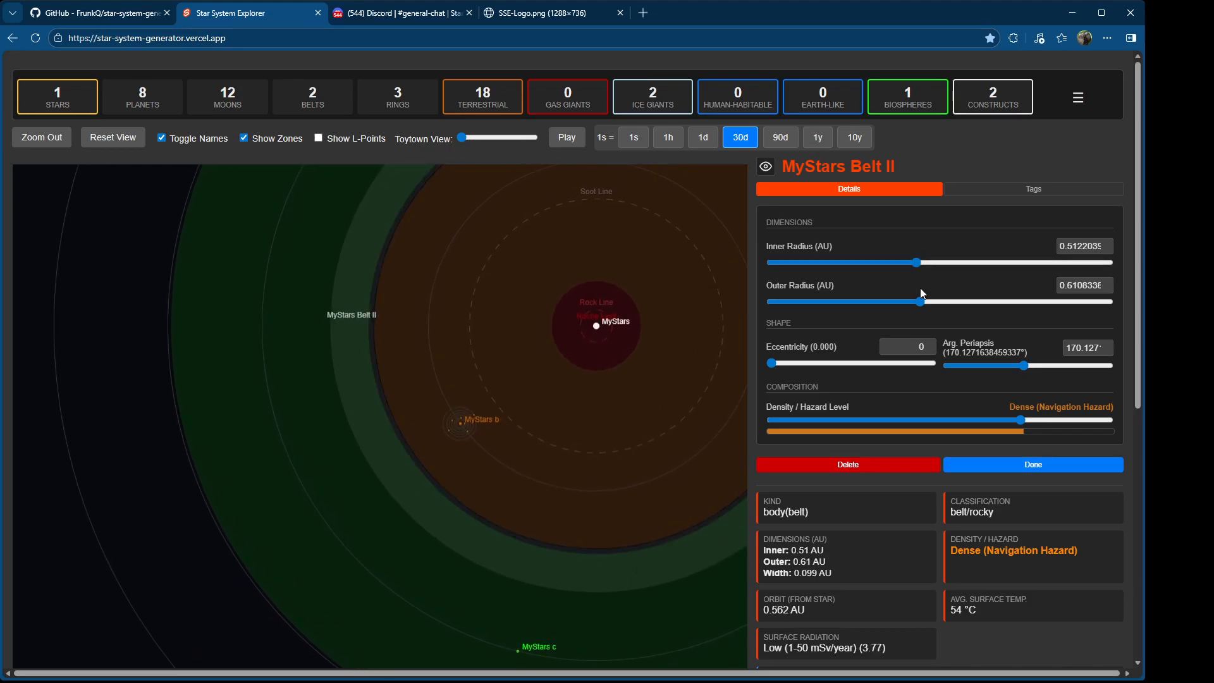
pyautogui.moveTo(923, 306); pyautogui.dragTo(923, 303)
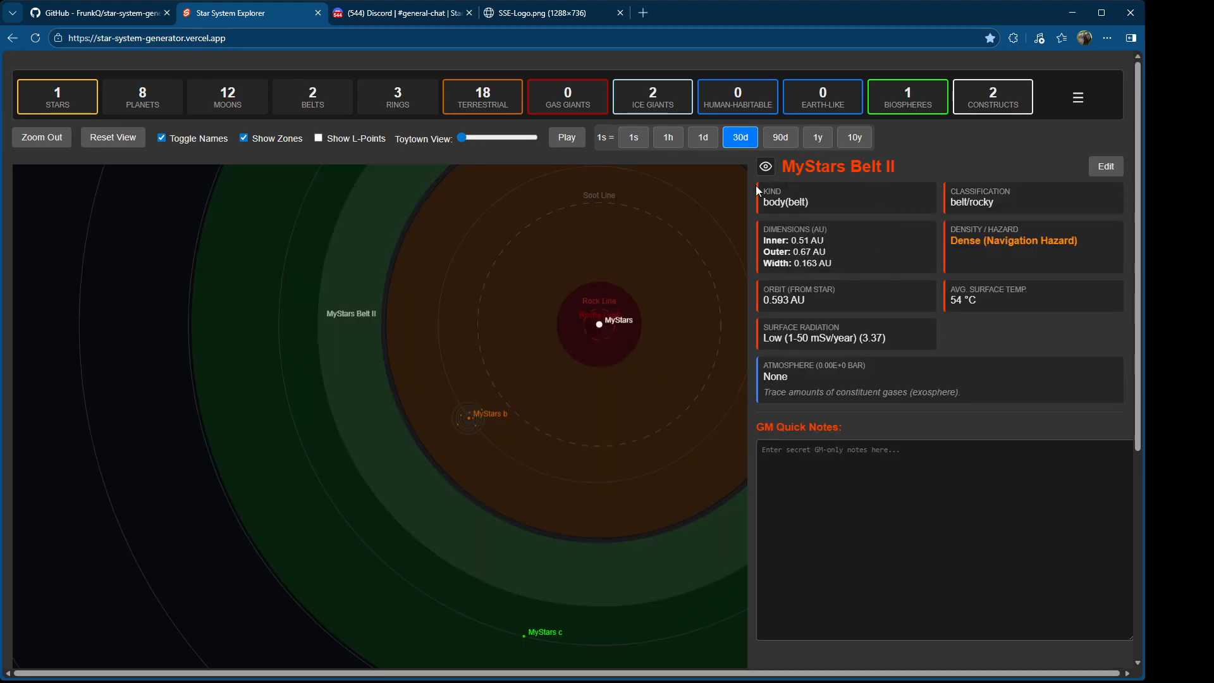
# Step: Select The Razorback from the system's constructs and plan a transit to MyStars c
pyautogui.moveTo(677, 257); pyautogui.dragTo(37, 680)
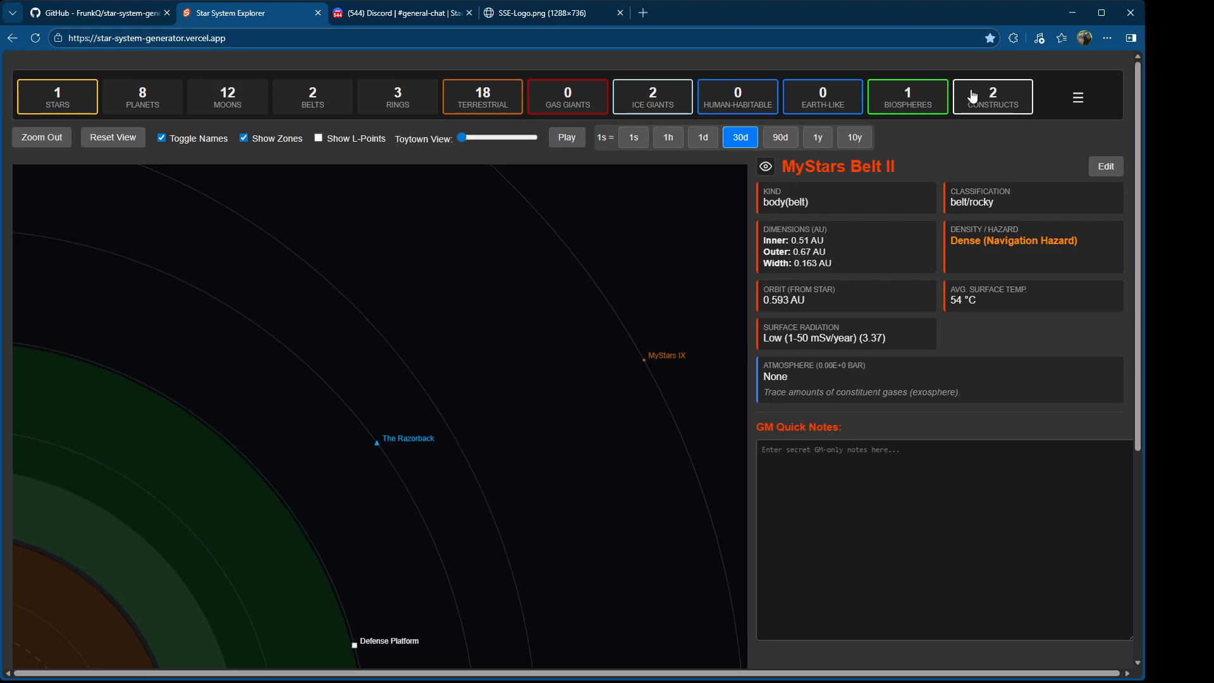
pyautogui.click(1006, 97)
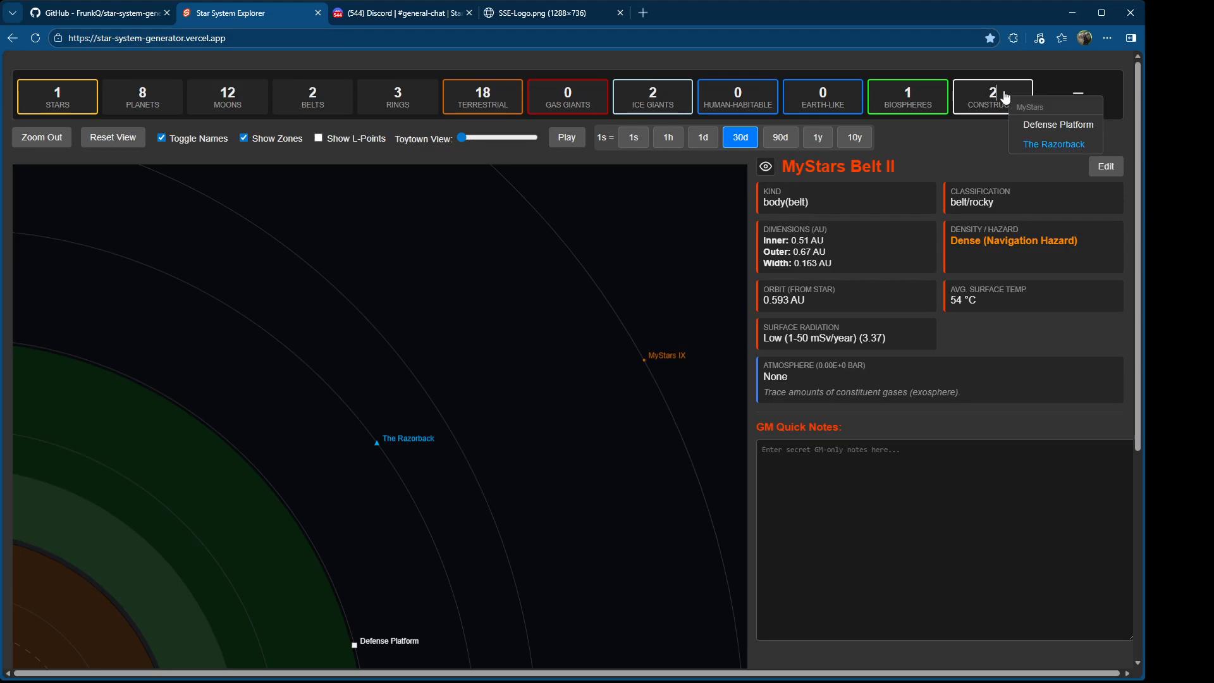
pyautogui.click(1058, 146)
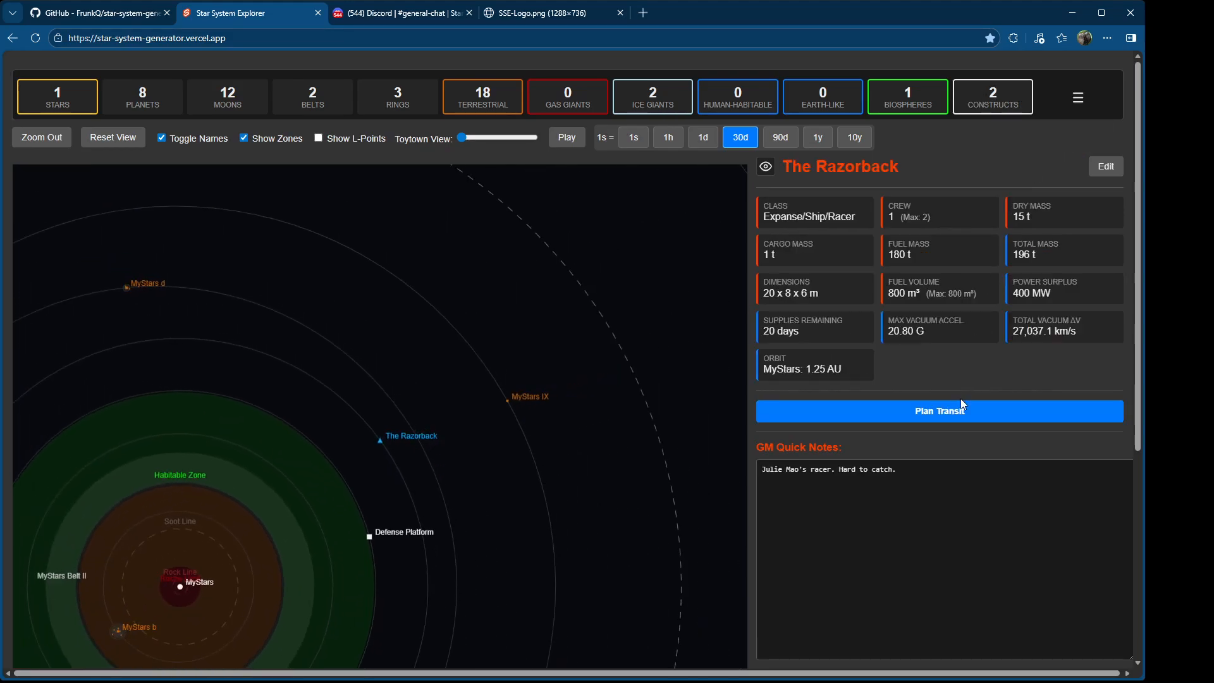
pyautogui.click(966, 415)
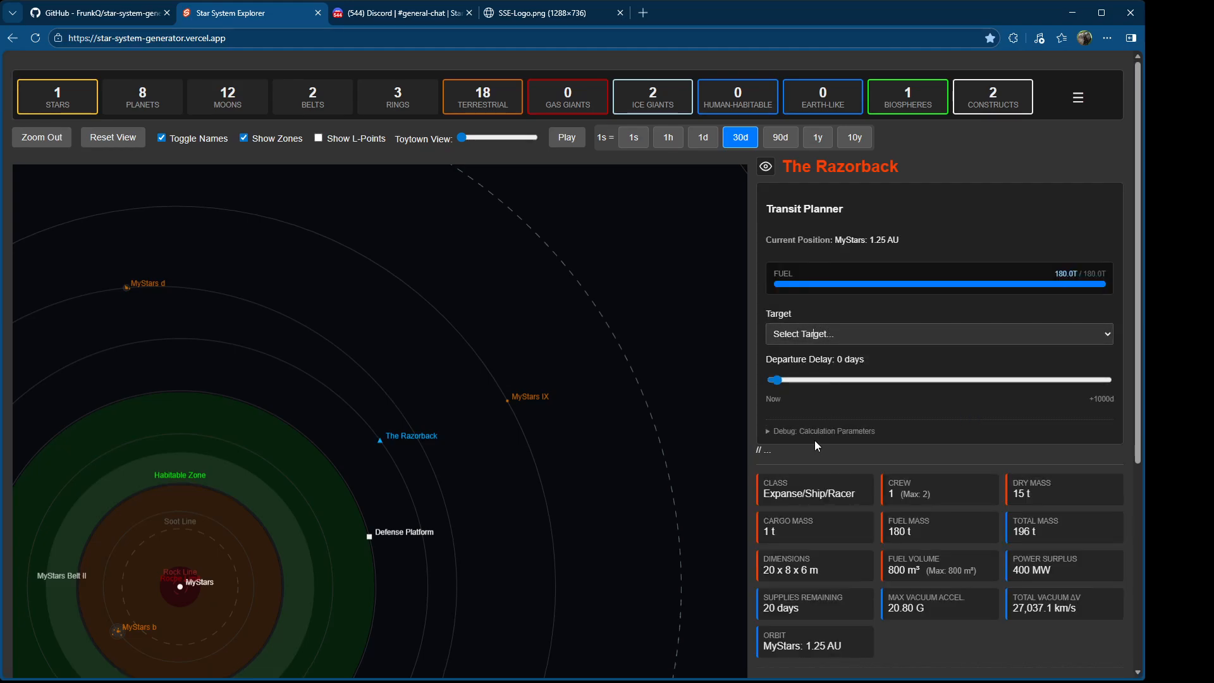
pyautogui.click(812, 417)
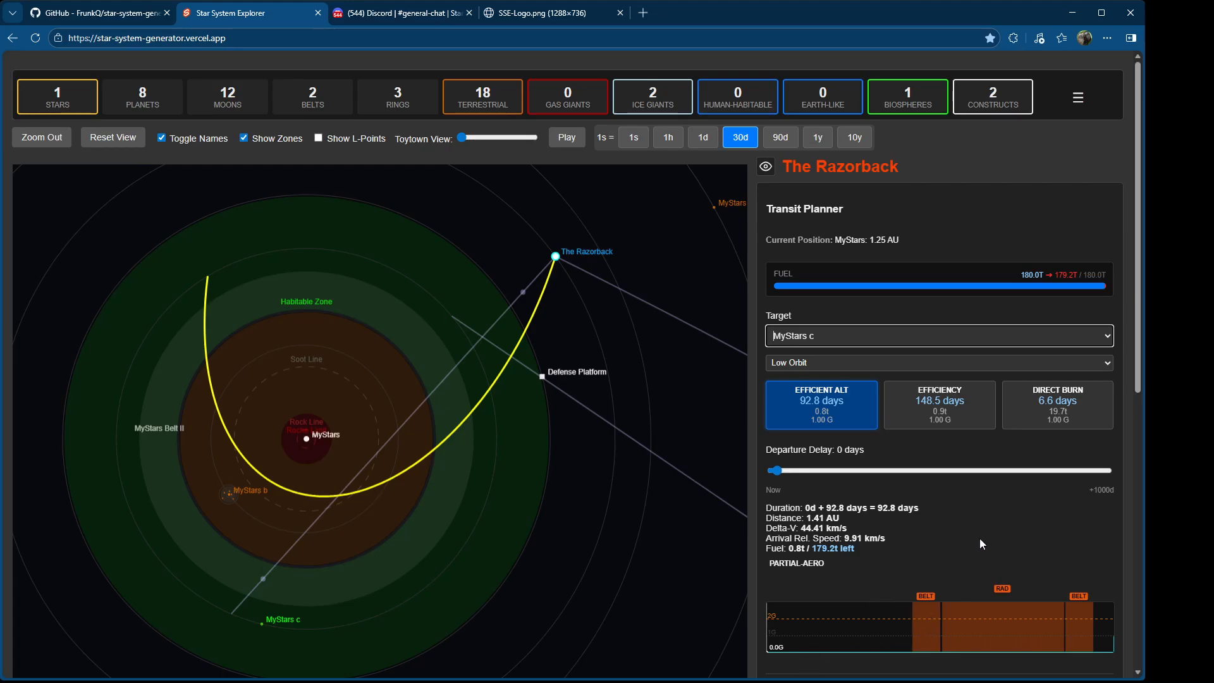
# Step: Preview the efficient-alternate journey along the mission timeline at about T+ 41.8 days and T+ 18.8 days
pyautogui.scroll(-2, 980, 537)
pyautogui.moveTo(775, 595)
pyautogui.mouseDown()
pyautogui.moveTo(917, 592)
pyautogui.moveTo(930, 579)
pyautogui.mouseUp()
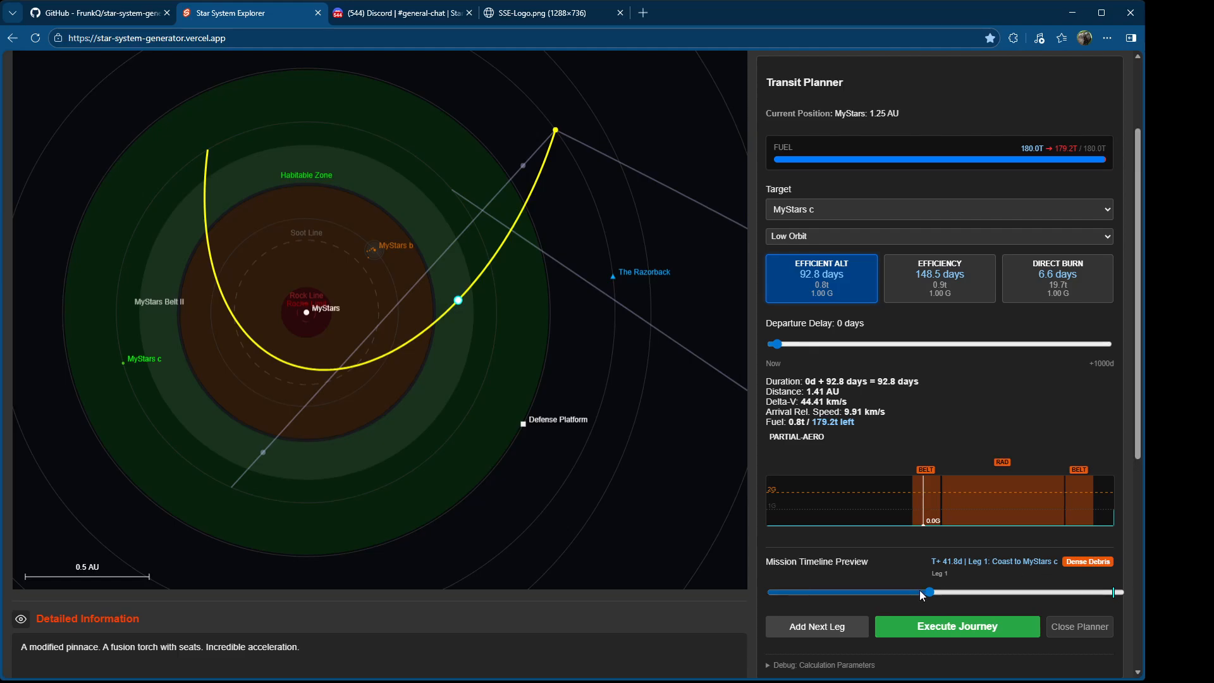
pyautogui.moveTo(931, 591)
pyautogui.mouseDown()
pyautogui.moveTo(1116, 574)
pyautogui.moveTo(845, 567)
pyautogui.mouseUp()
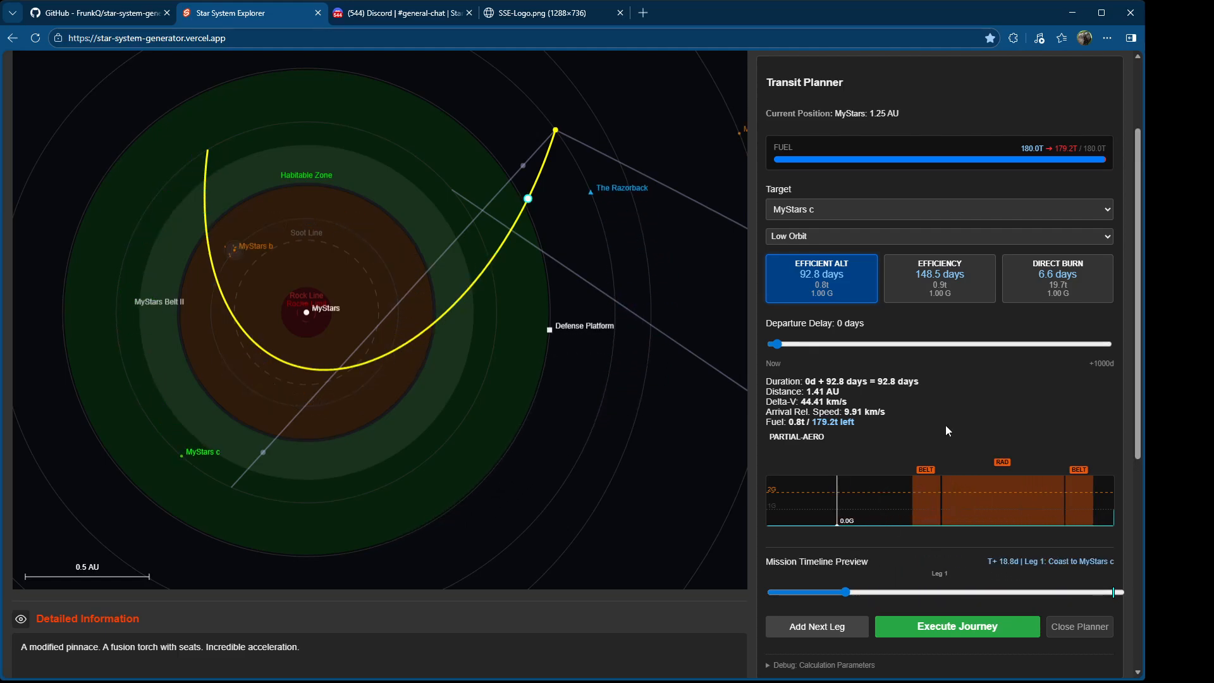
# Step: Switch the transit plan to Direct Burn and set the departure delay to 1 day after trying 3 and 77 days
pyautogui.scroll(2, 946, 425)
pyautogui.click(1108, 405)
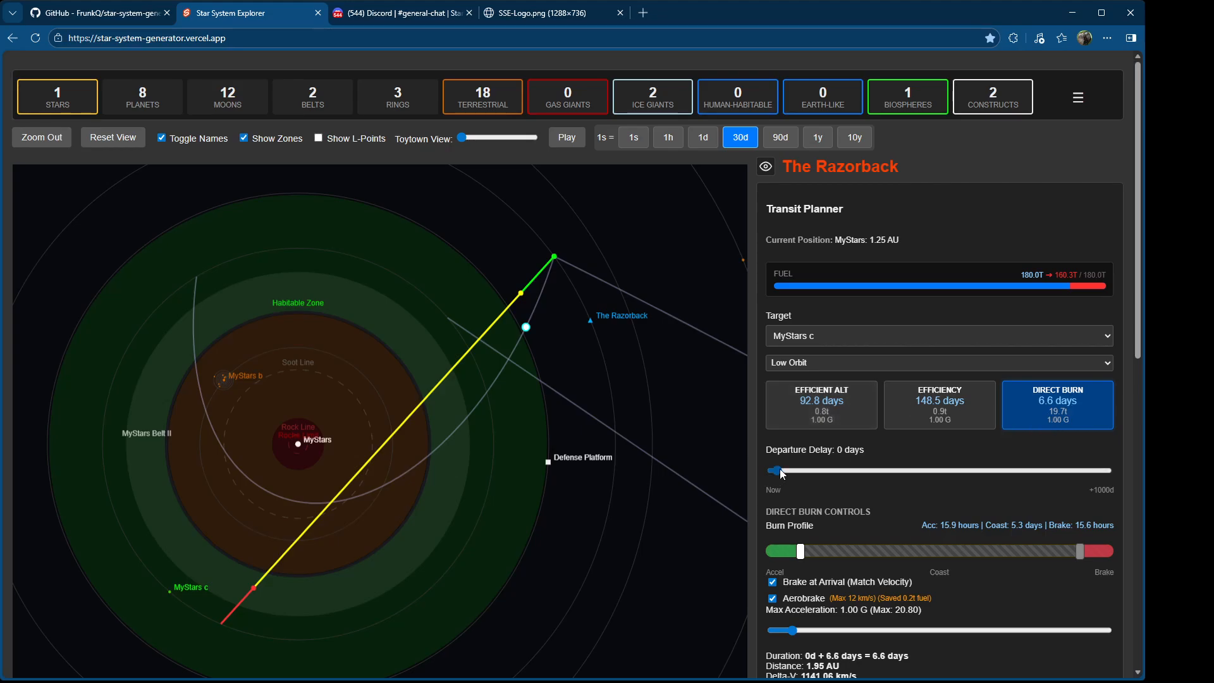
pyautogui.moveTo(780, 469)
pyautogui.mouseDown()
pyautogui.moveTo(1069, 473)
pyautogui.moveTo(794, 471)
pyautogui.moveTo(841, 468)
pyautogui.mouseUp()
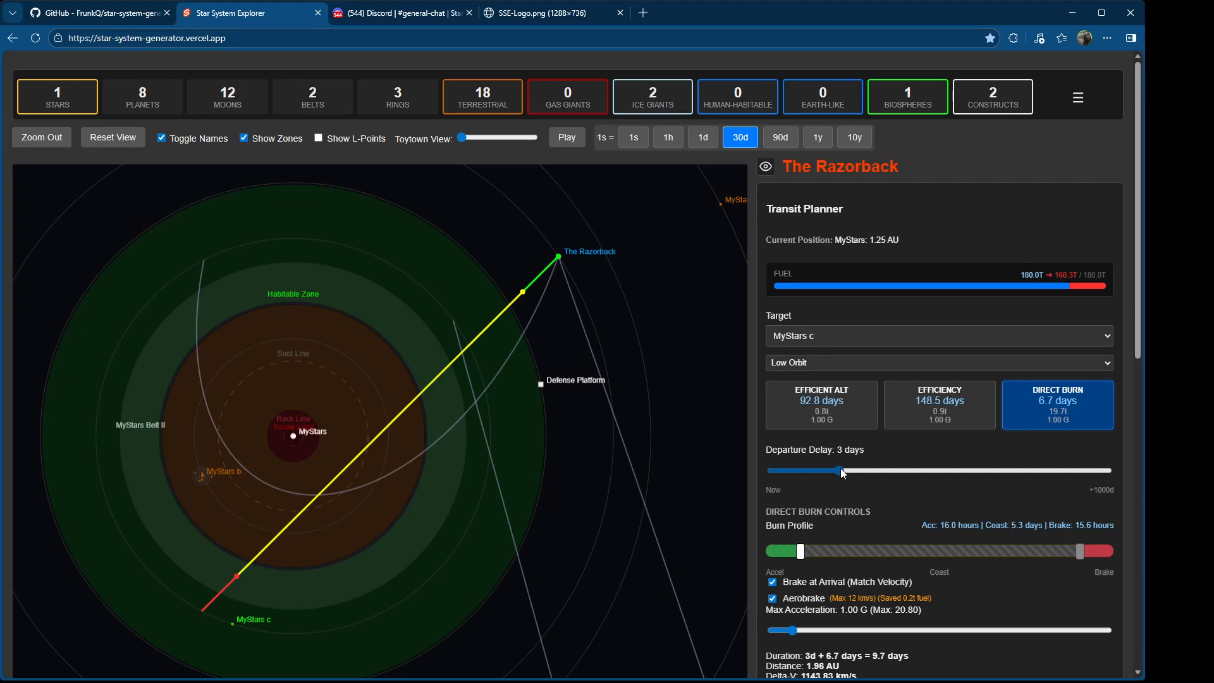
pyautogui.moveTo(840, 471); pyautogui.dragTo(810, 471)
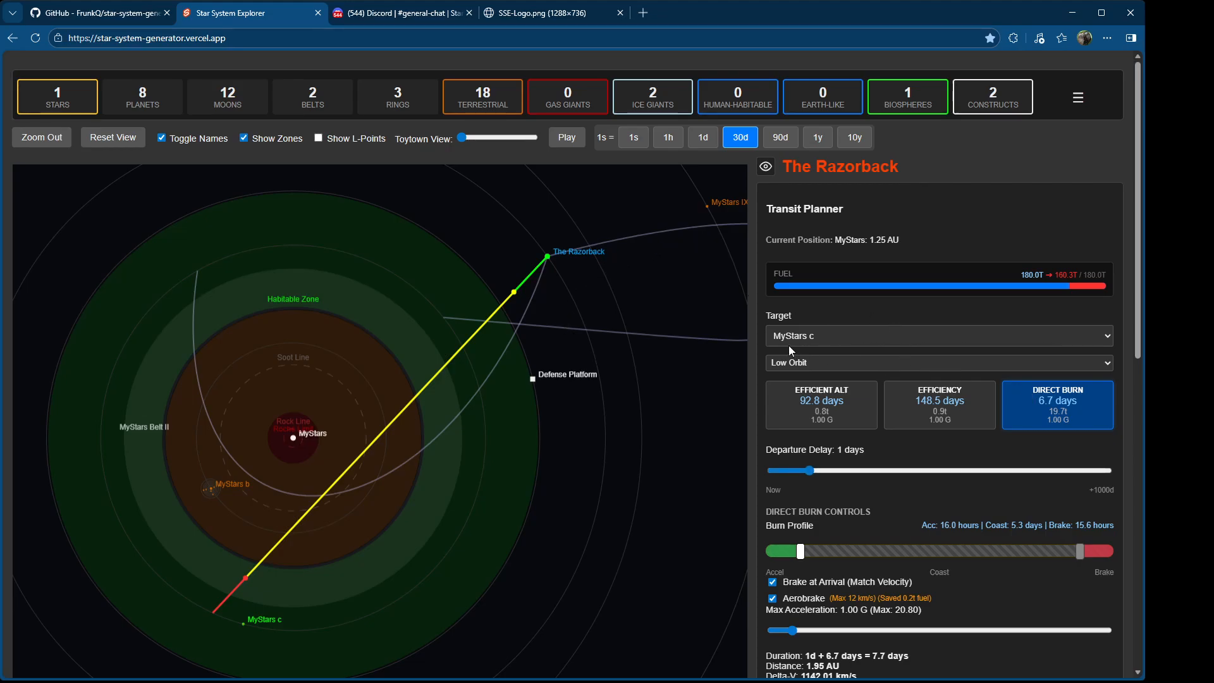
pyautogui.moveTo(812, 470)
pyautogui.mouseDown()
pyautogui.moveTo(1010, 452)
pyautogui.moveTo(982, 452)
pyautogui.mouseUp()
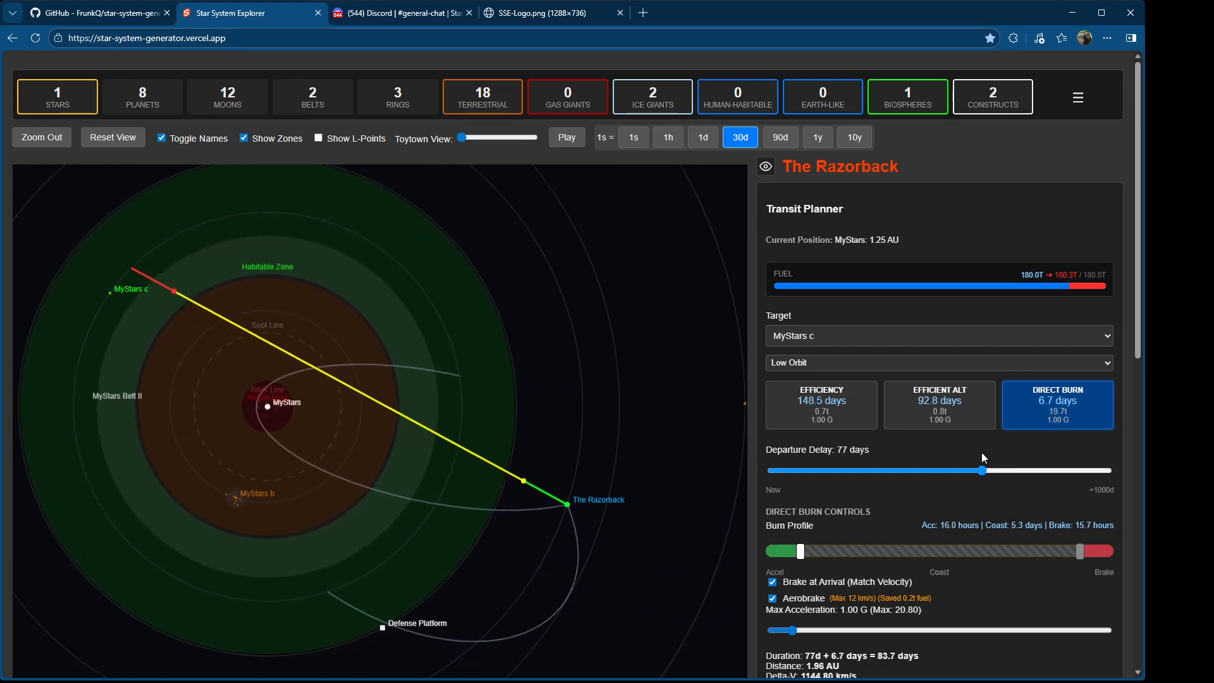
pyautogui.moveTo(905, 465); pyautogui.dragTo(803, 471)
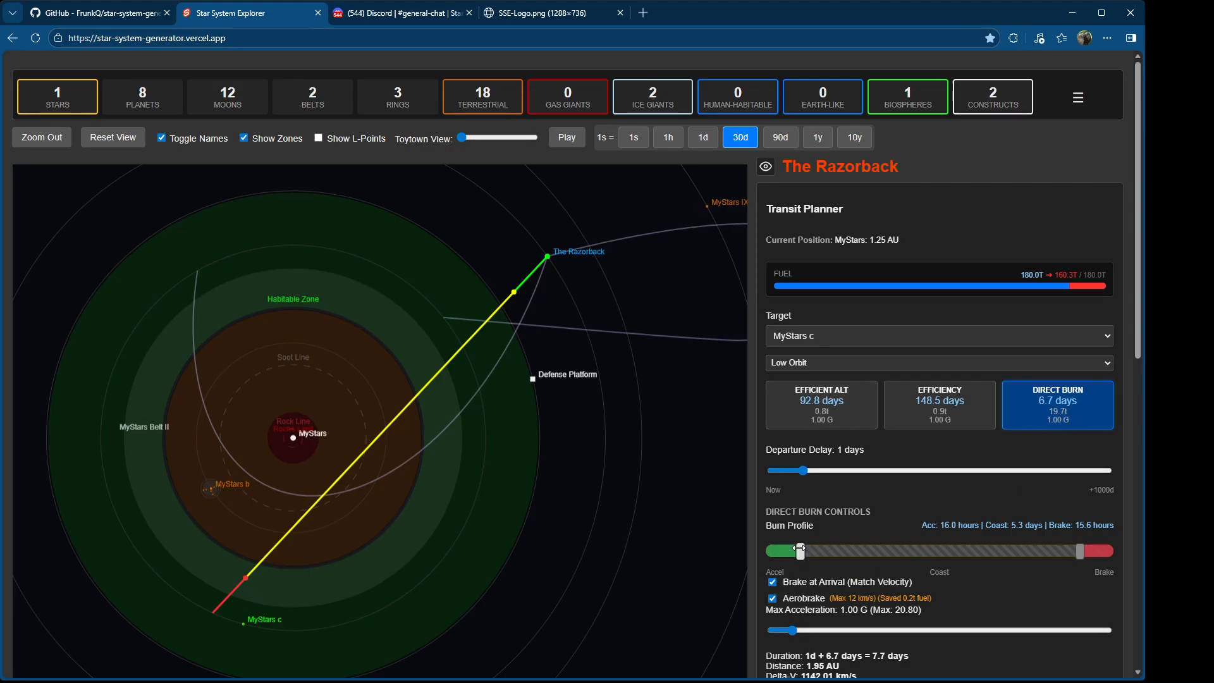
# Step: Adjust the burn profile to about 19.6 hours of acceleration, 4.1 days of coasting and 19.2 hours of braking
pyautogui.moveTo(801, 551); pyautogui.dragTo(845, 549)
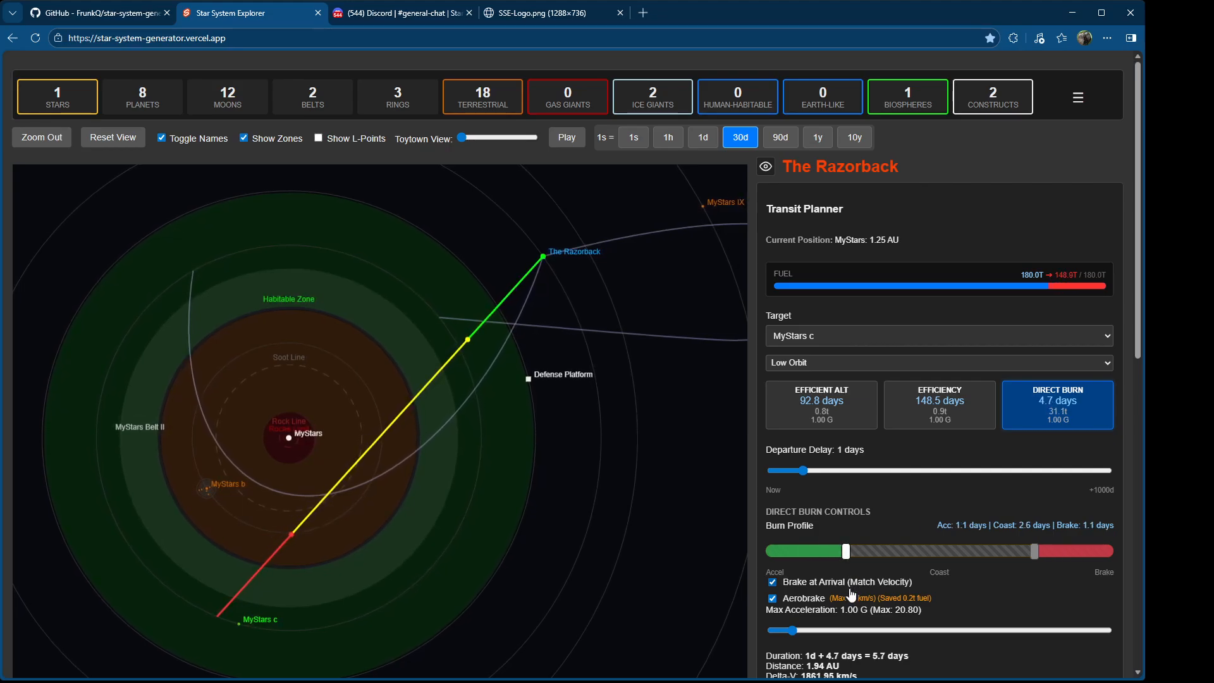
pyautogui.moveTo(849, 551); pyautogui.dragTo(873, 551)
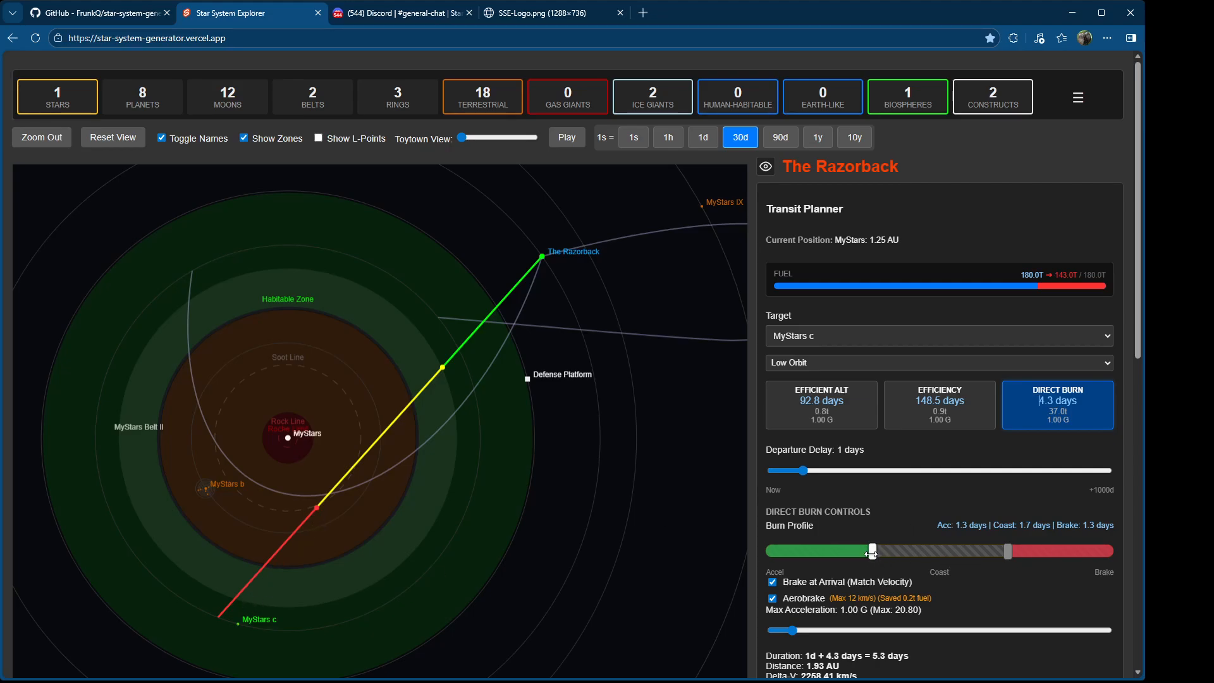
pyautogui.moveTo(822, 554)
pyautogui.mouseDown()
pyautogui.moveTo(767, 552)
pyautogui.moveTo(815, 552)
pyautogui.mouseUp()
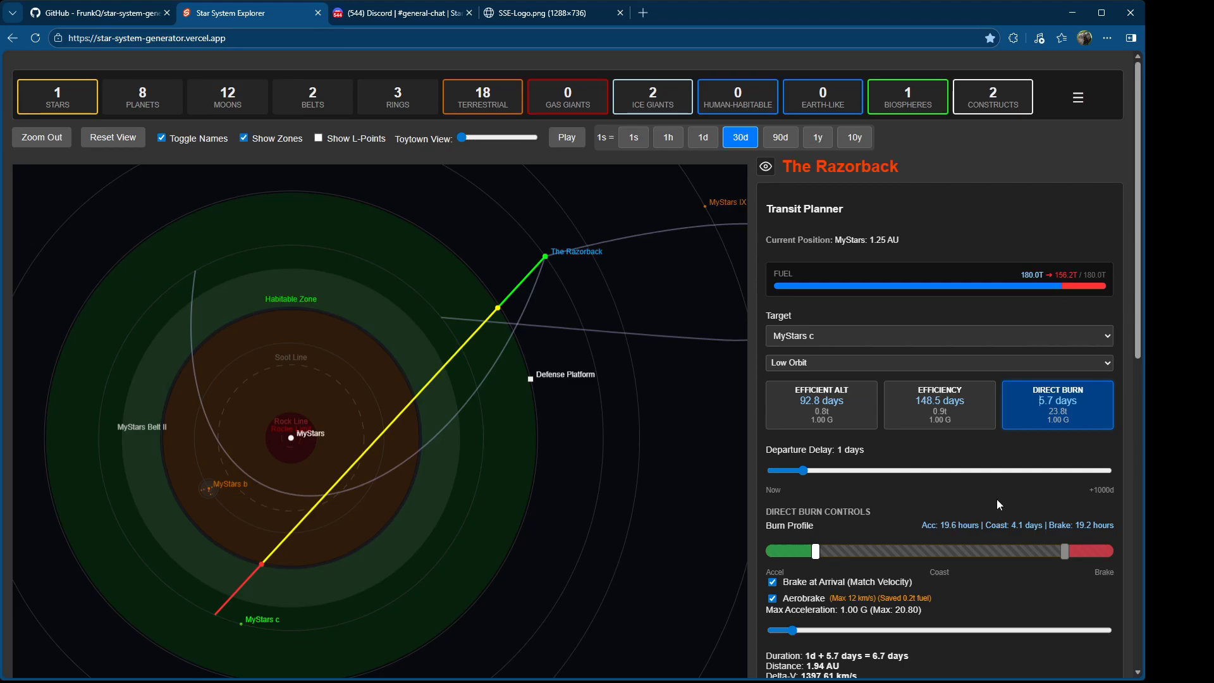
# Step: Raise the maximum acceleration to 12.94 G and preview the mission timeline to about T+ 0.4 days
pyautogui.scroll(-4, 997, 500)
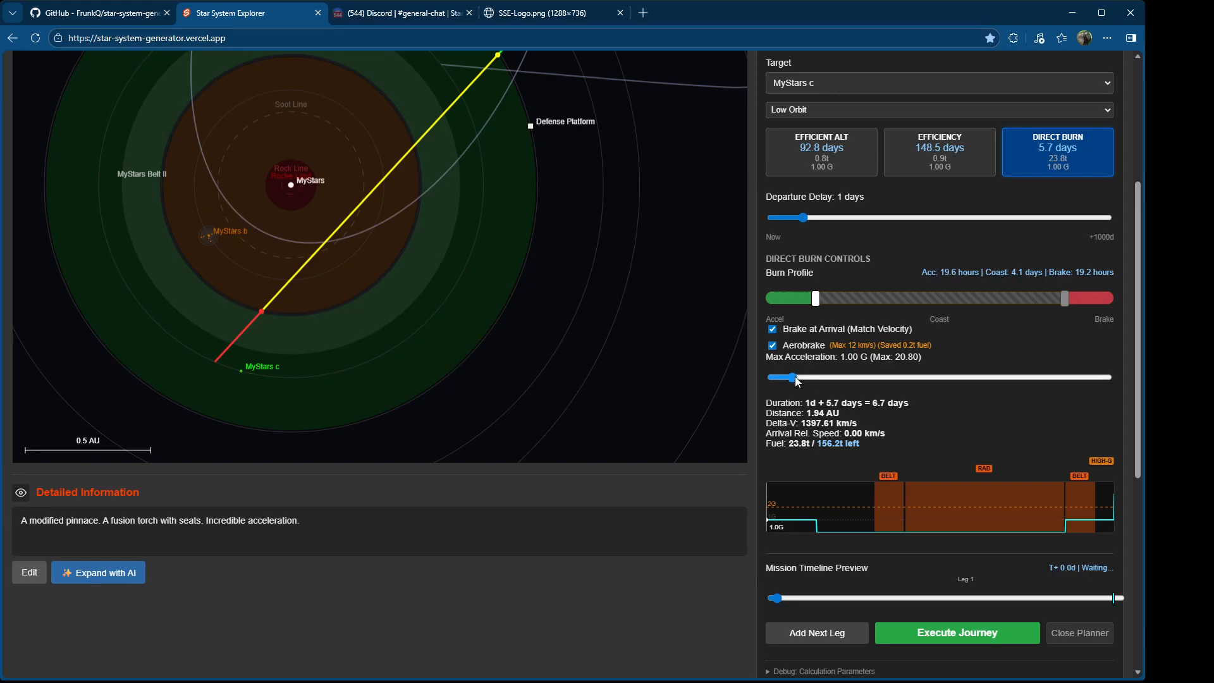
pyautogui.moveTo(795, 377); pyautogui.dragTo(816, 379)
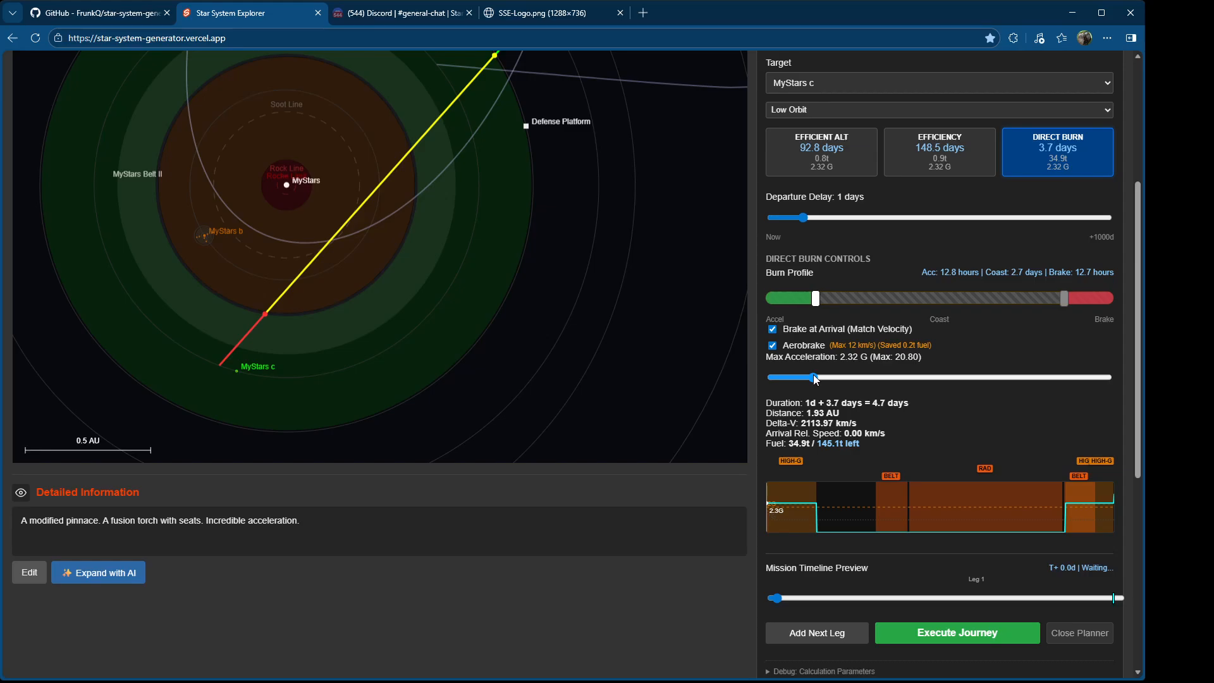
pyautogui.moveTo(816, 378); pyautogui.dragTo(981, 376)
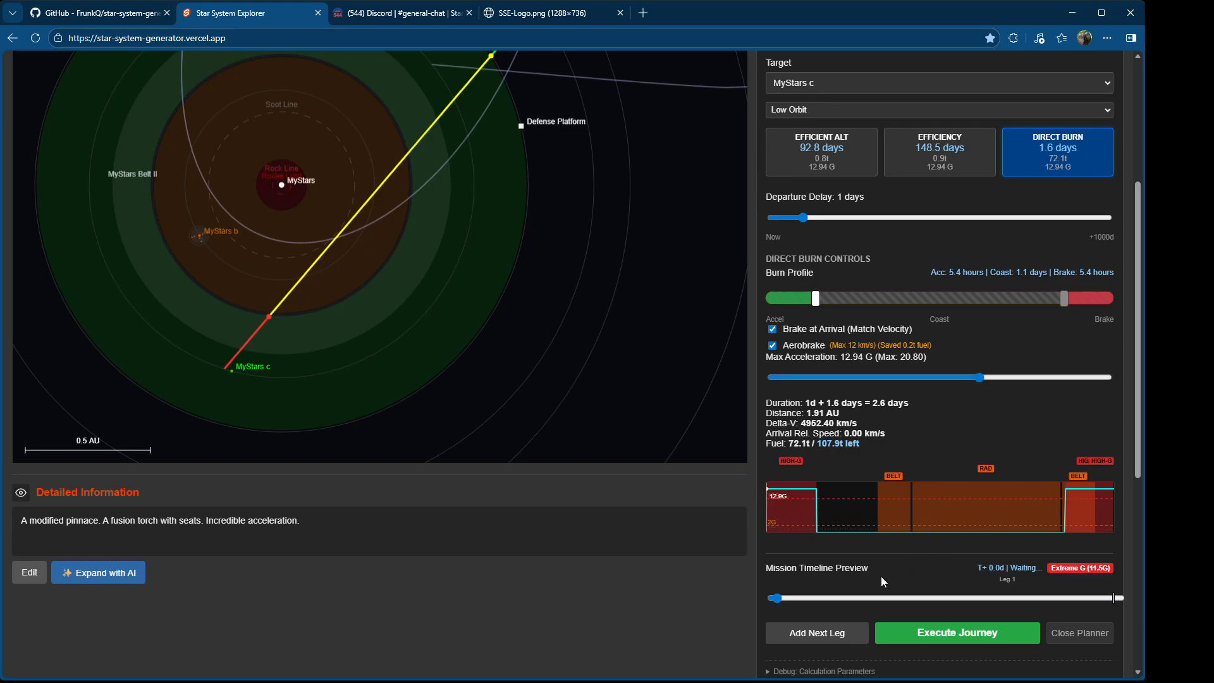
pyautogui.moveTo(782, 597); pyautogui.dragTo(792, 597)
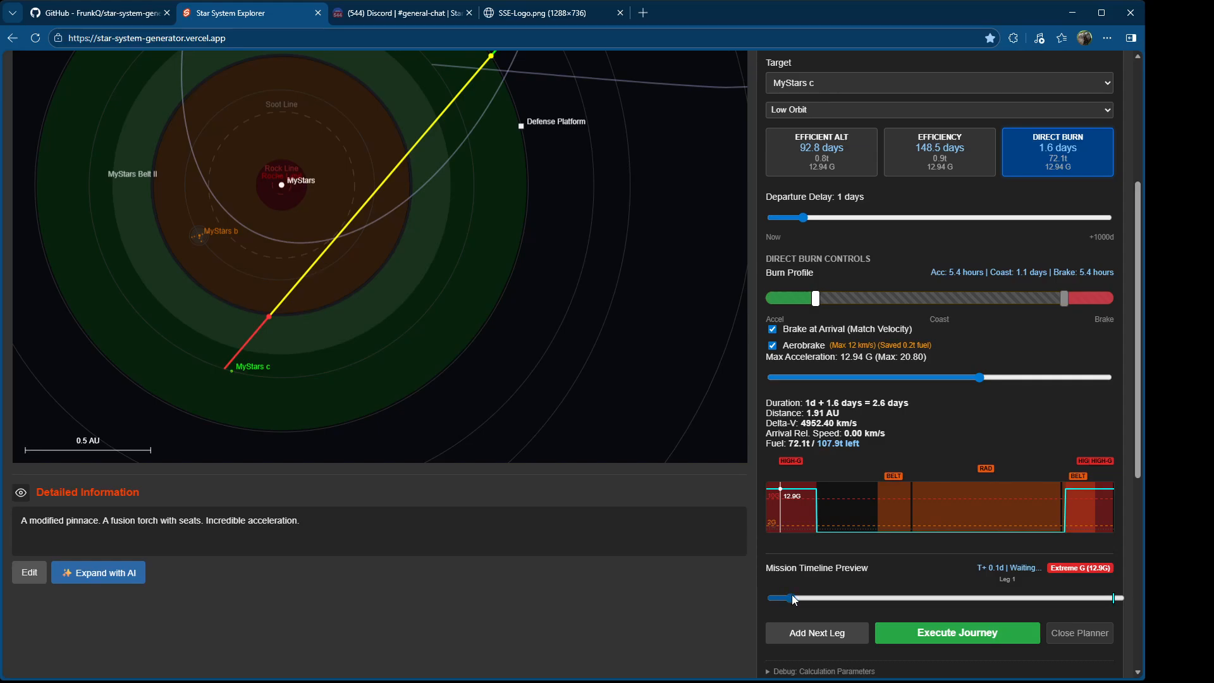
pyautogui.moveTo(792, 594)
pyautogui.mouseDown()
pyautogui.moveTo(1104, 591)
pyautogui.moveTo(784, 575)
pyautogui.mouseUp()
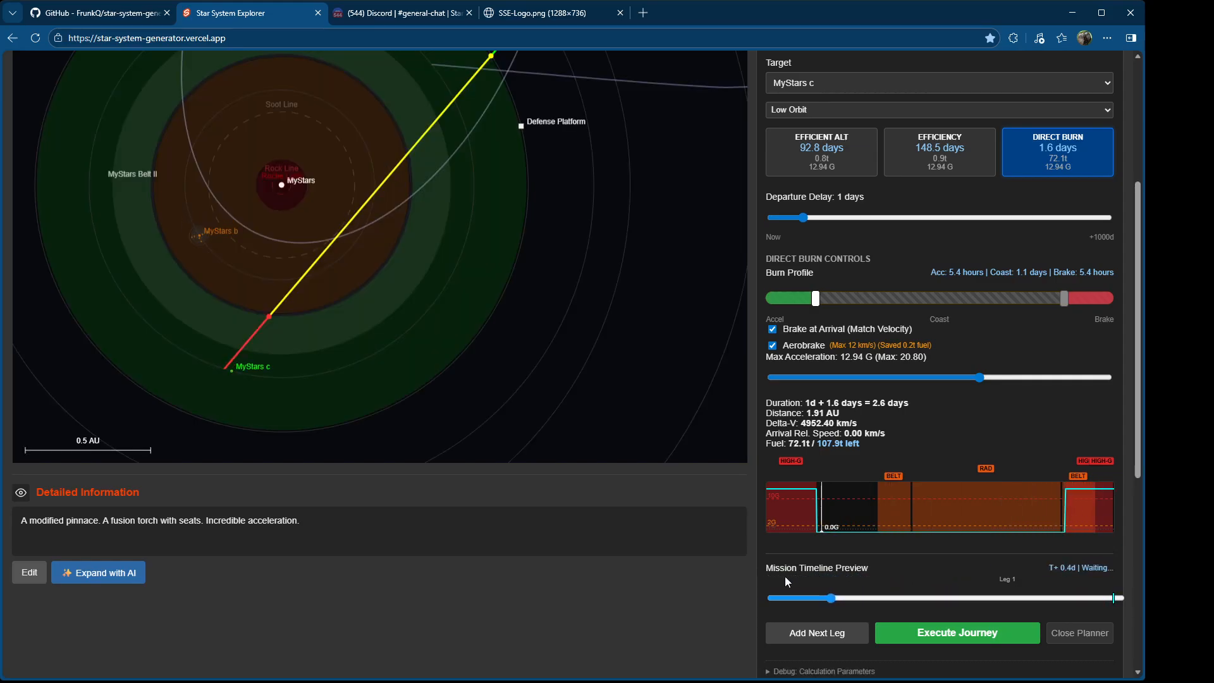
# Step: Set the departure delay to 0 days and execute the journey to MyStars c after previewing it to about T+ 0.6 days
pyautogui.moveTo(802, 217); pyautogui.dragTo(727, 214)
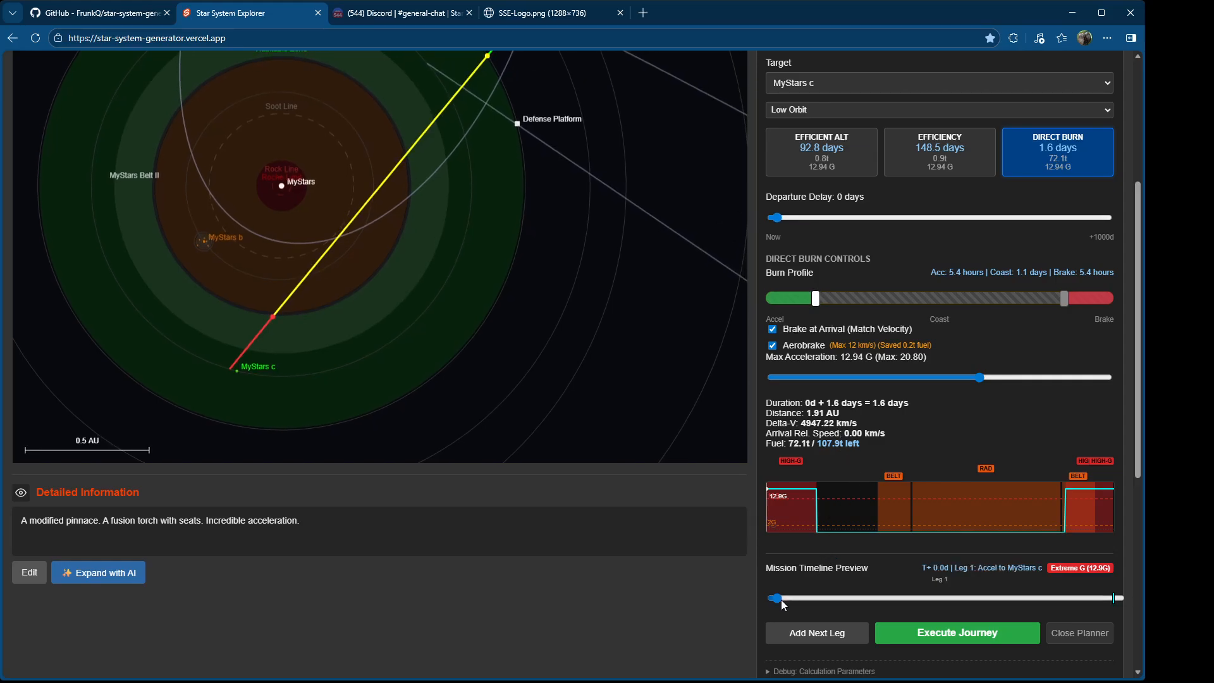
pyautogui.moveTo(781, 600)
pyautogui.mouseDown()
pyautogui.moveTo(905, 582)
pyautogui.moveTo(1115, 590)
pyautogui.moveTo(855, 564)
pyautogui.mouseUp()
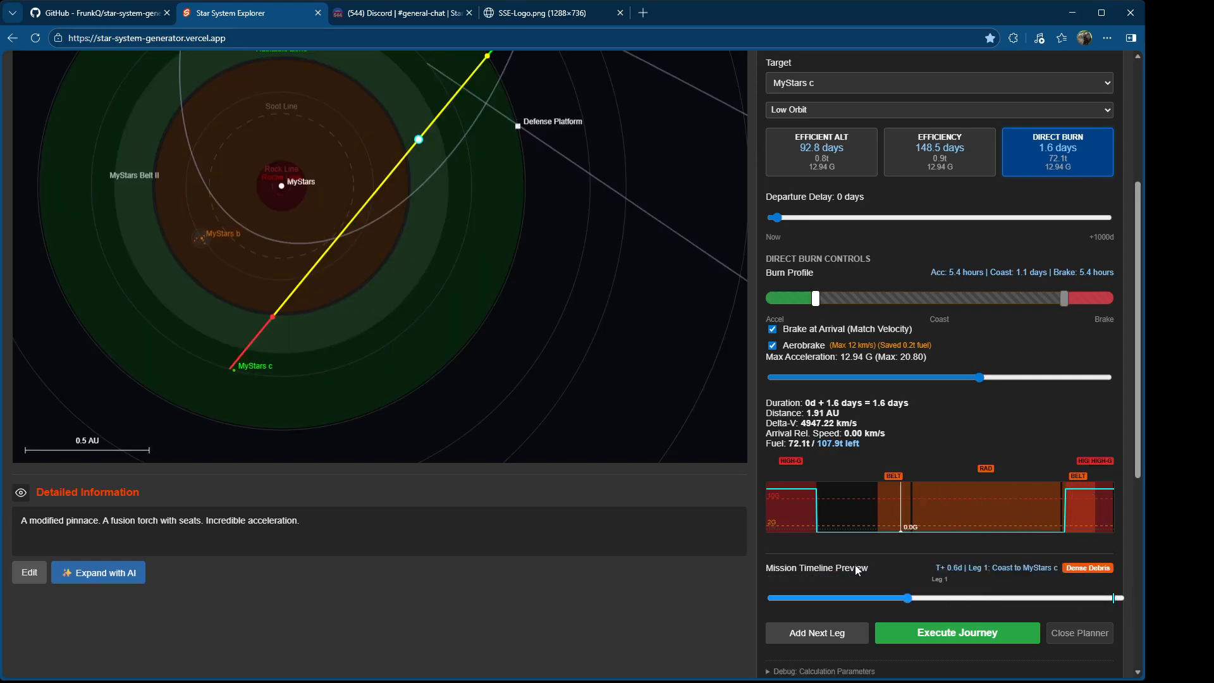
pyautogui.click(1004, 633)
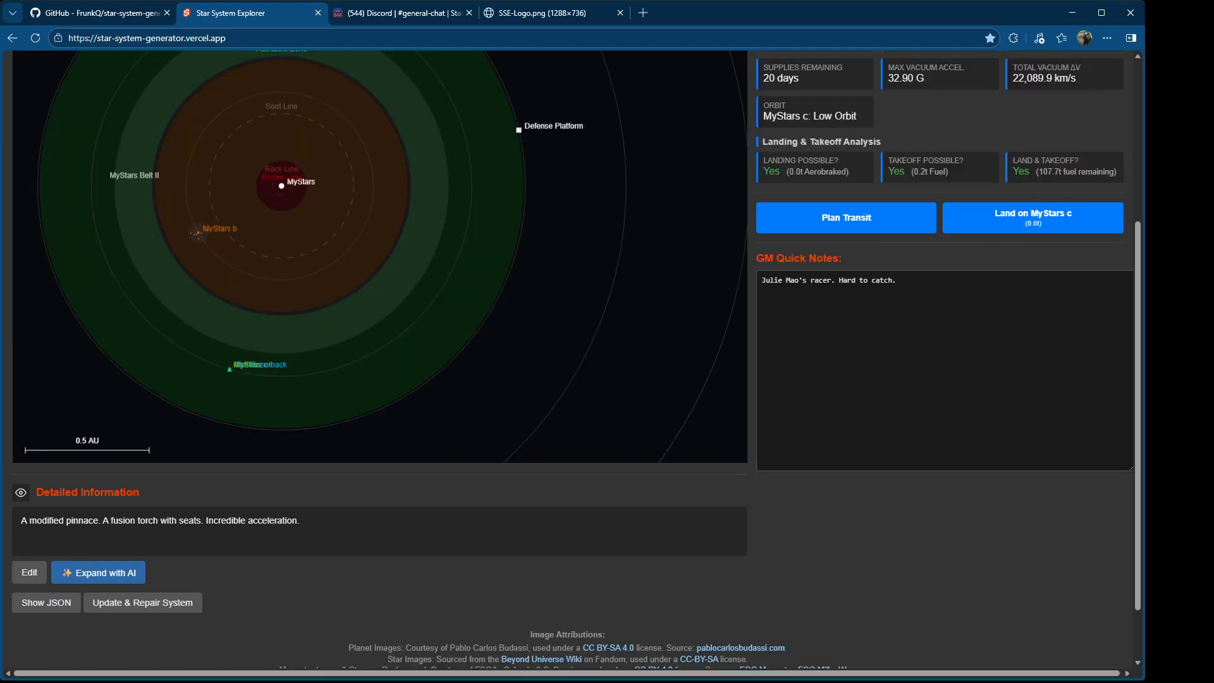
# Step: Land The Razorback on MyStars c and take off again into low orbit
pyautogui.scroll(4, 1049, 354)
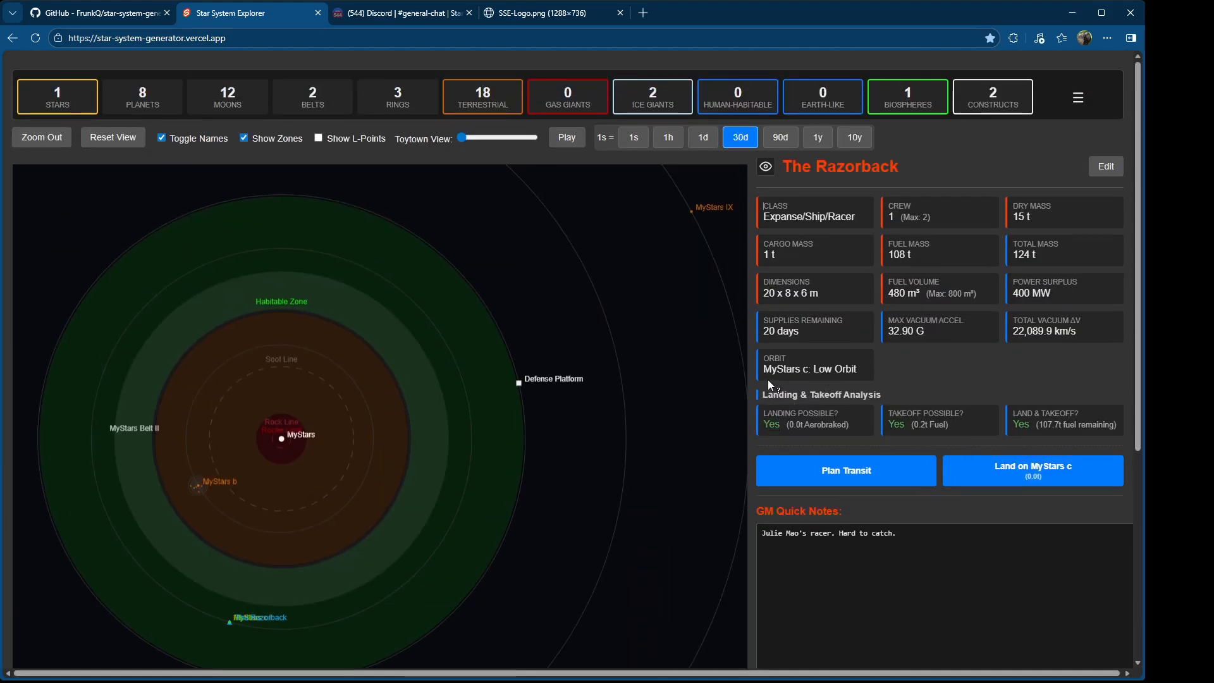
pyautogui.moveTo(762, 395); pyautogui.dragTo(895, 393)
pyautogui.click(1040, 474)
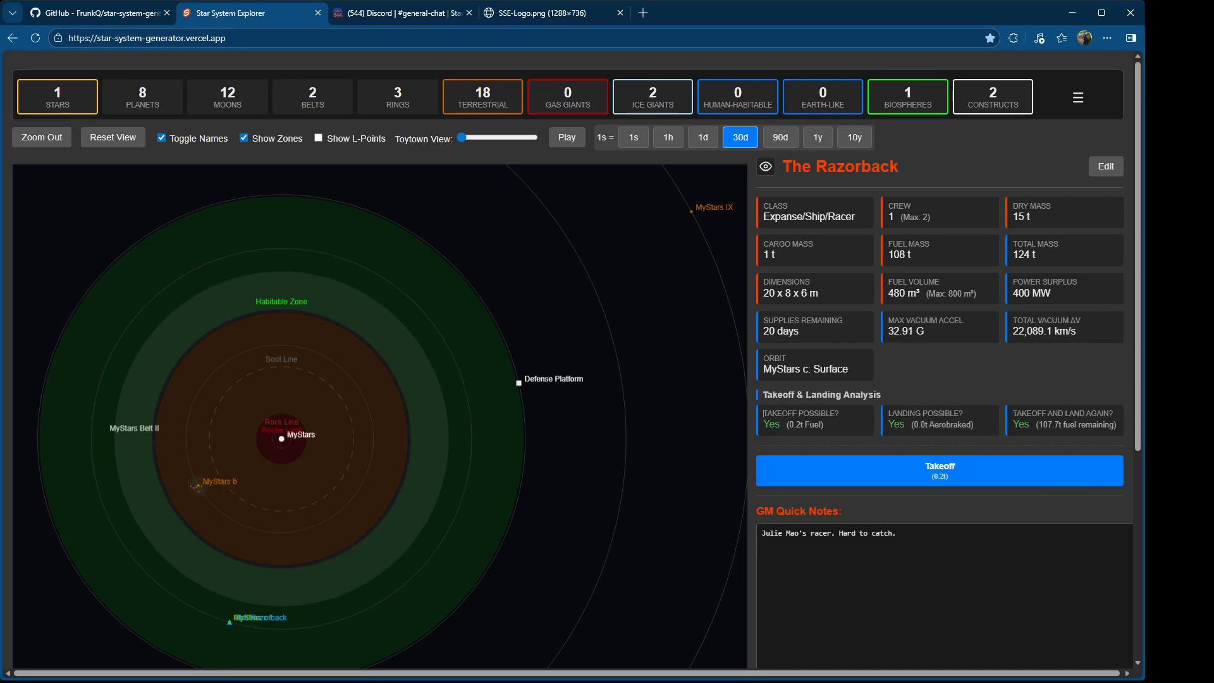
pyautogui.click(950, 475)
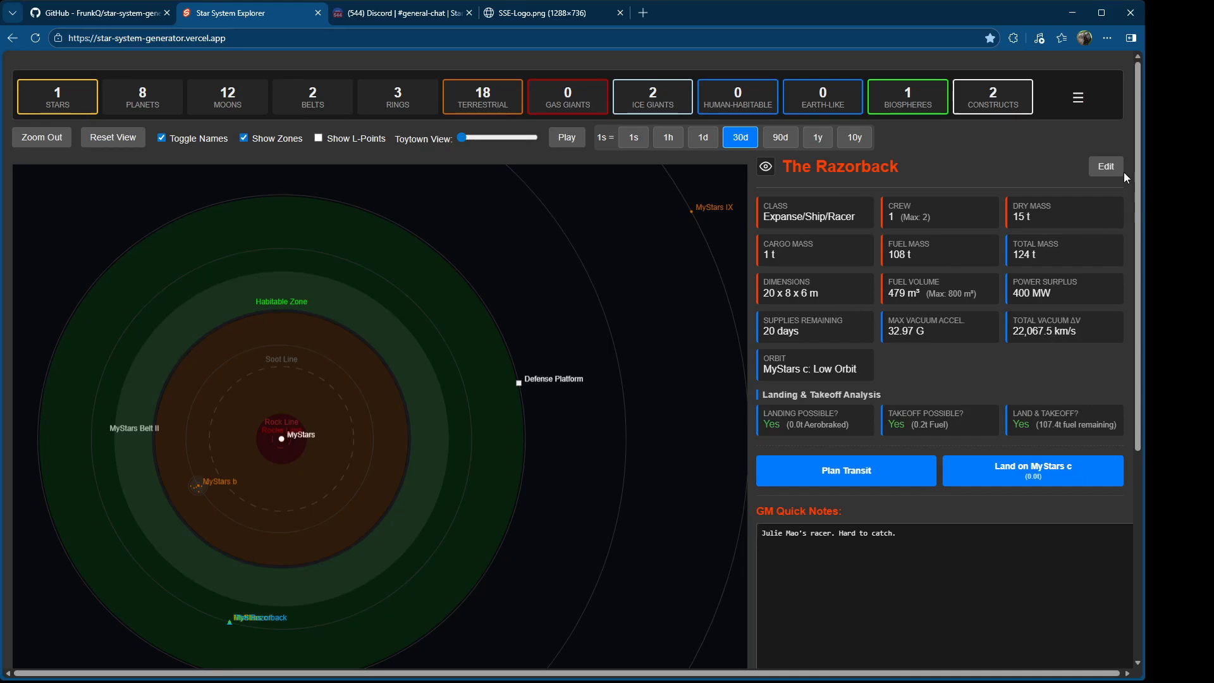
# Step: Remove the Epstein Fusion Drive from The Razorback's attached engines and finish editing the ship
pyautogui.click(1106, 166)
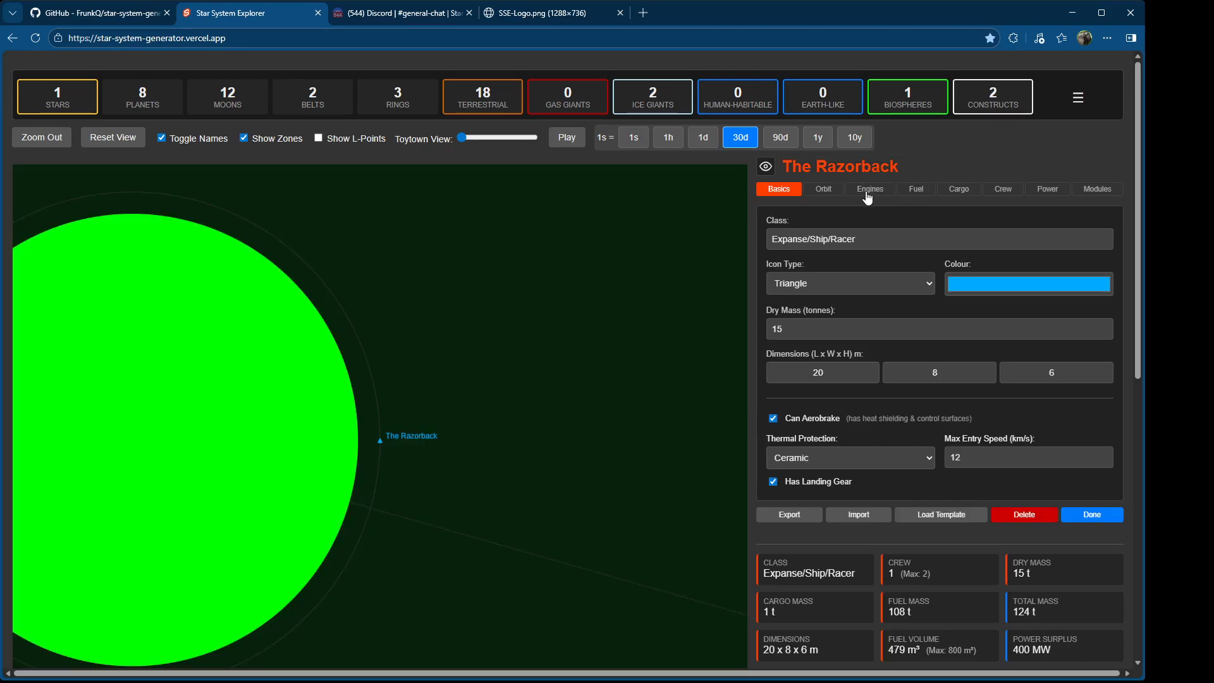
pyautogui.click(864, 192)
pyautogui.click(860, 193)
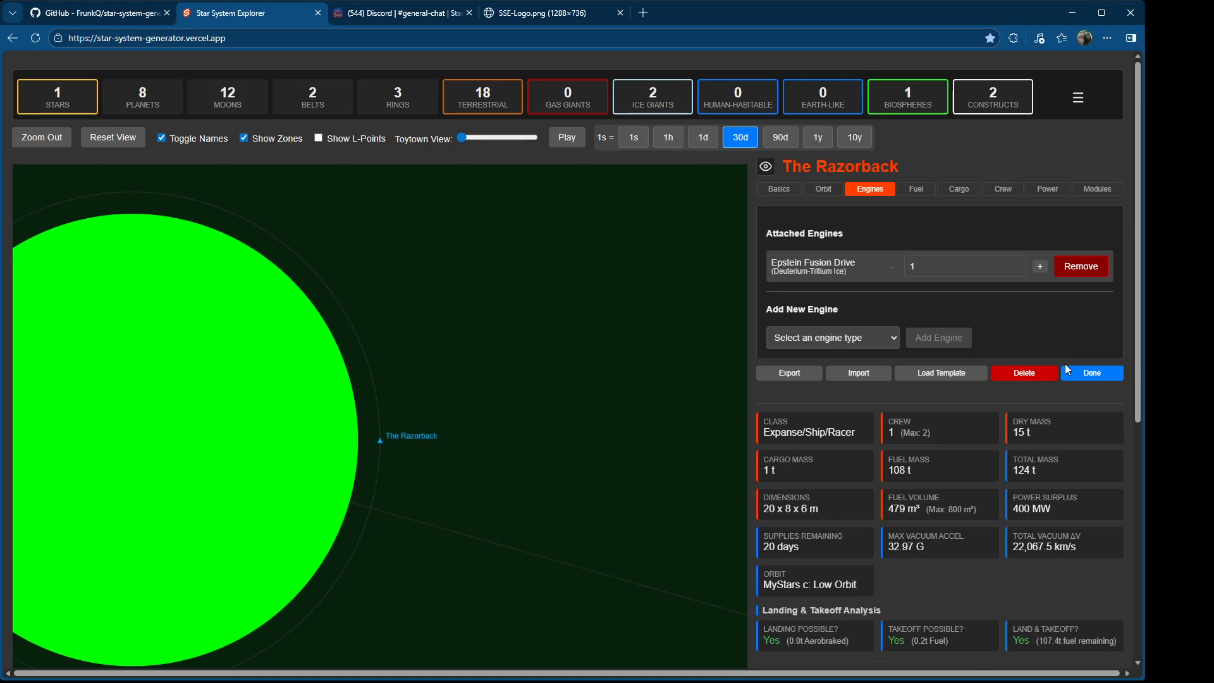
pyautogui.click(1077, 268)
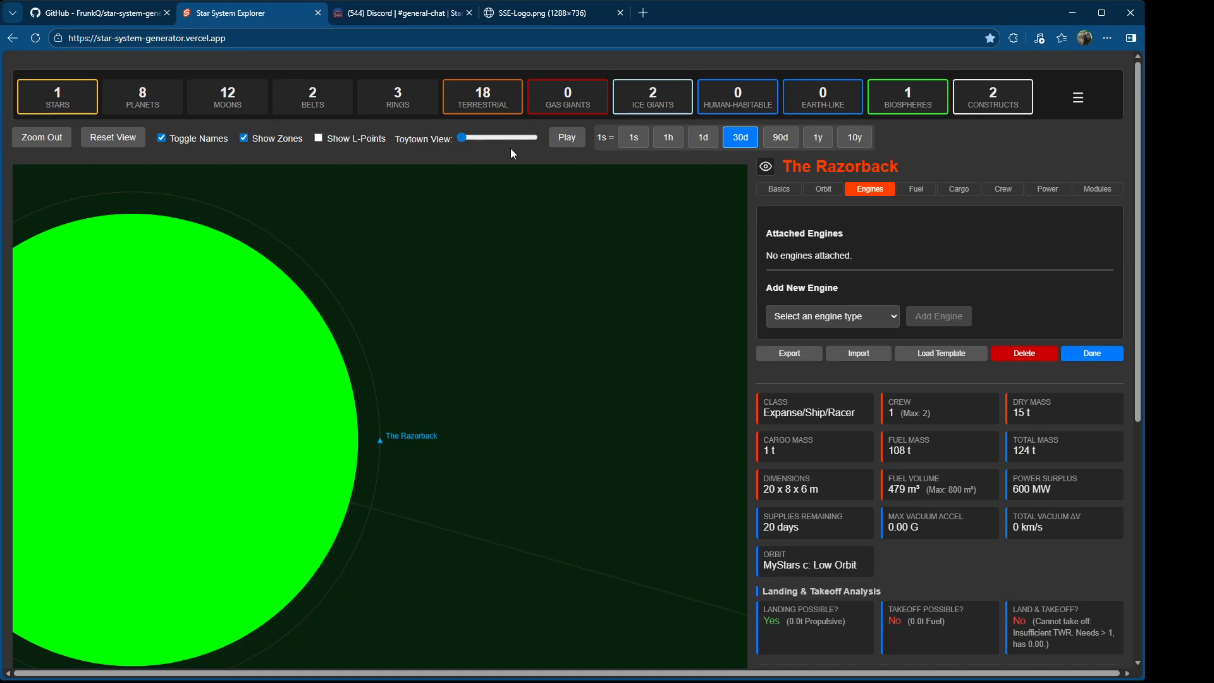
pyautogui.scroll(-5, 471, 445)
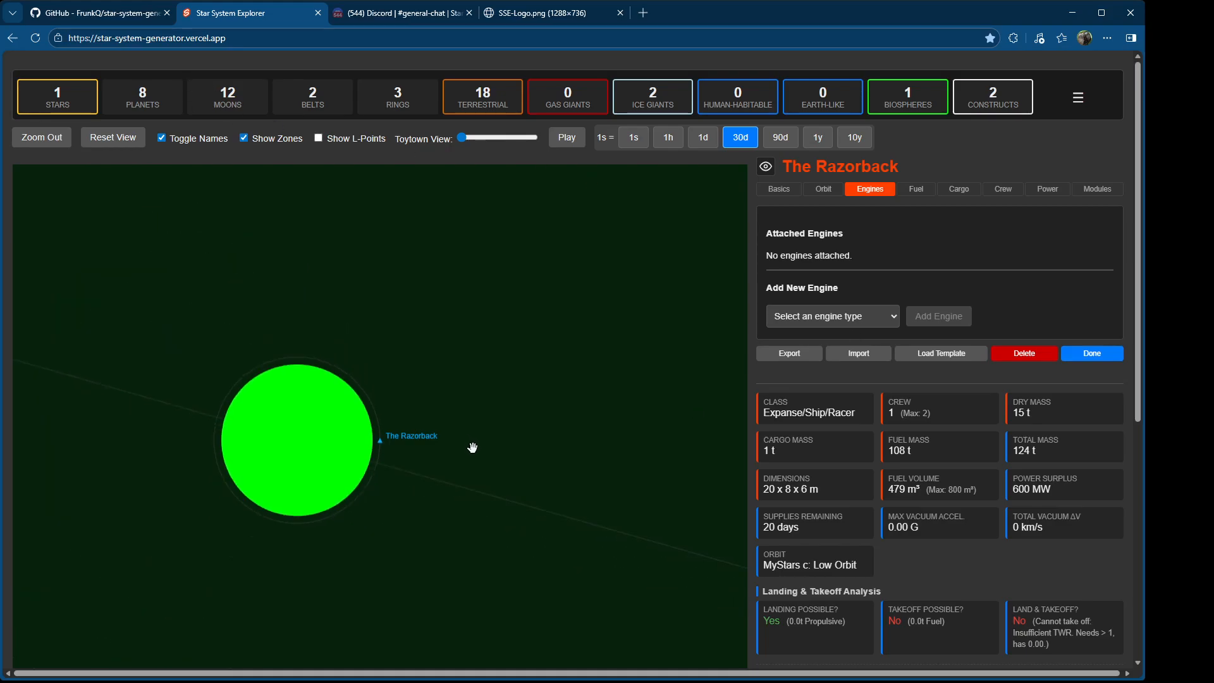
pyautogui.scroll(-2, 472, 447)
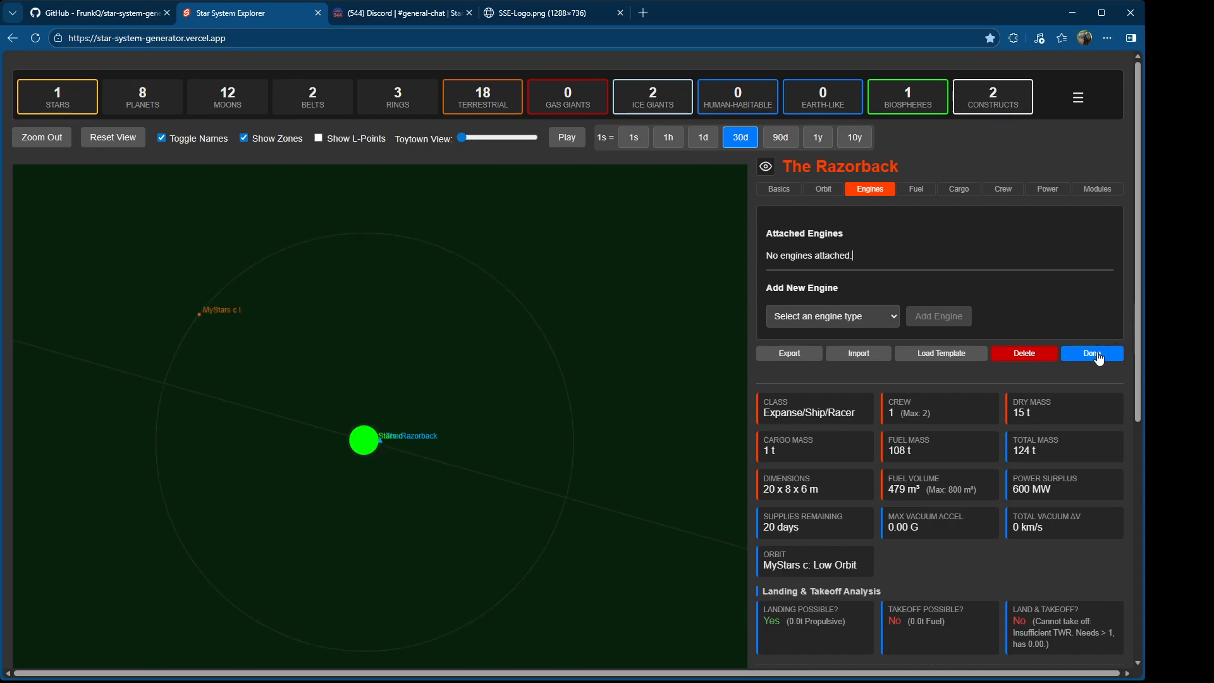
pyautogui.click(1098, 357)
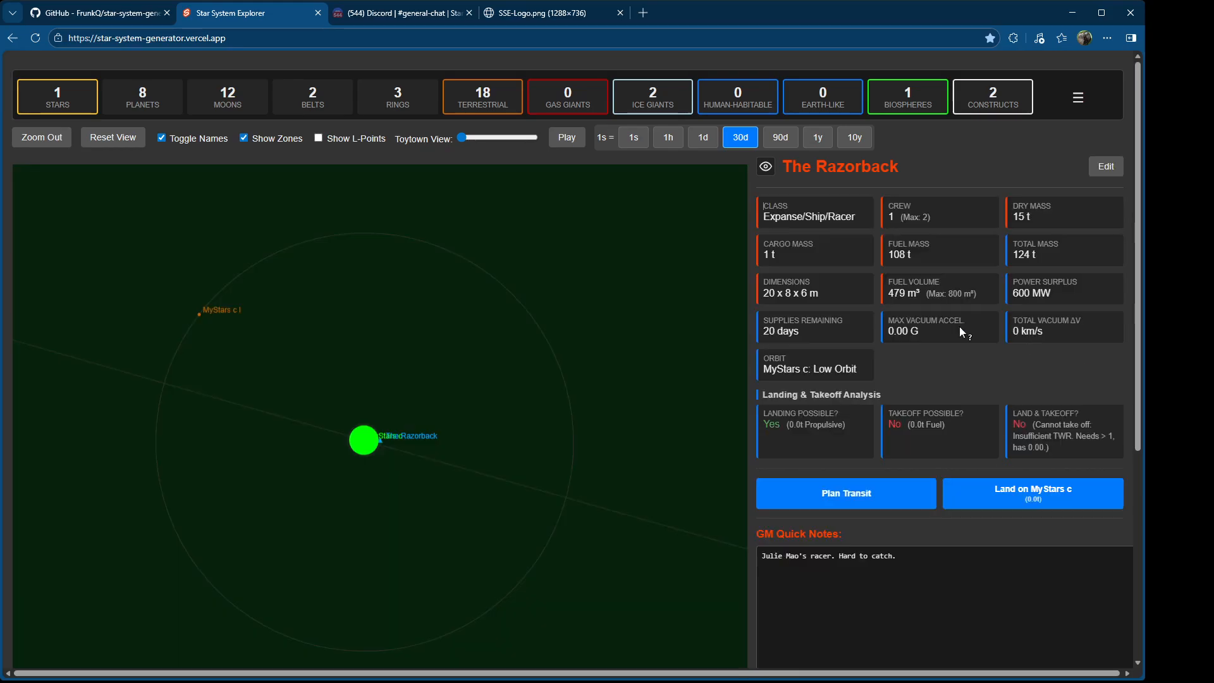
# Step: Return to the starmap and open the editor for fuels and drives
pyautogui.click(39, 144)
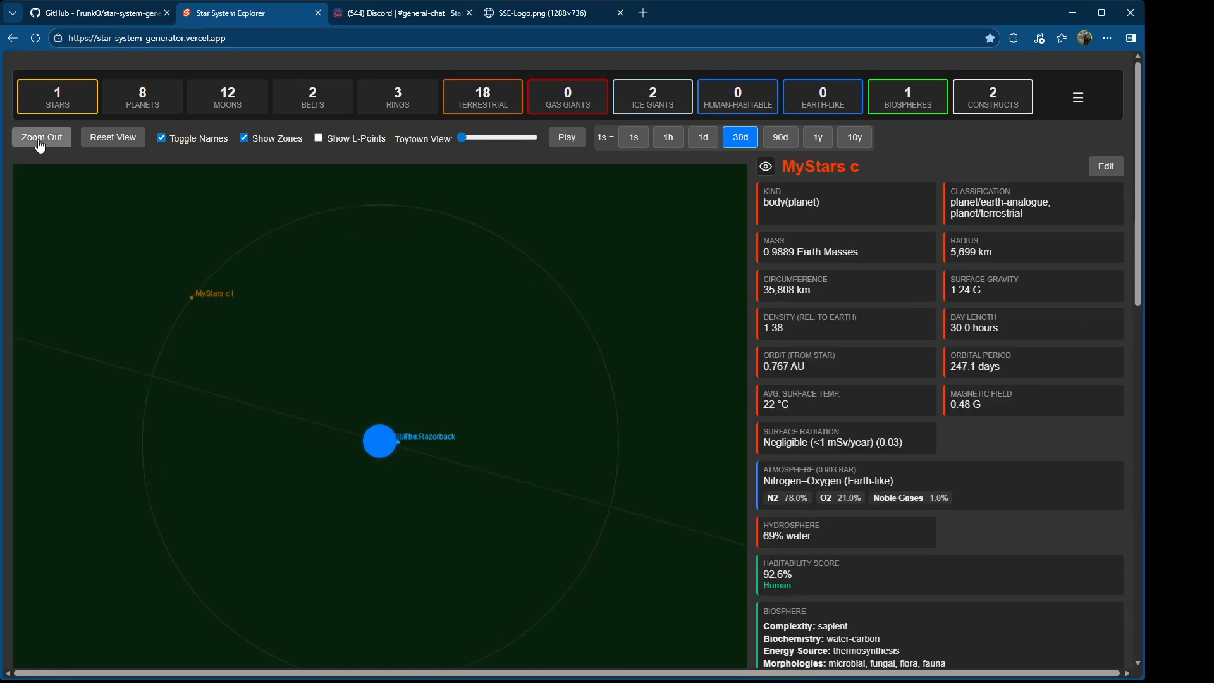
pyautogui.click(40, 145)
pyautogui.click(39, 144)
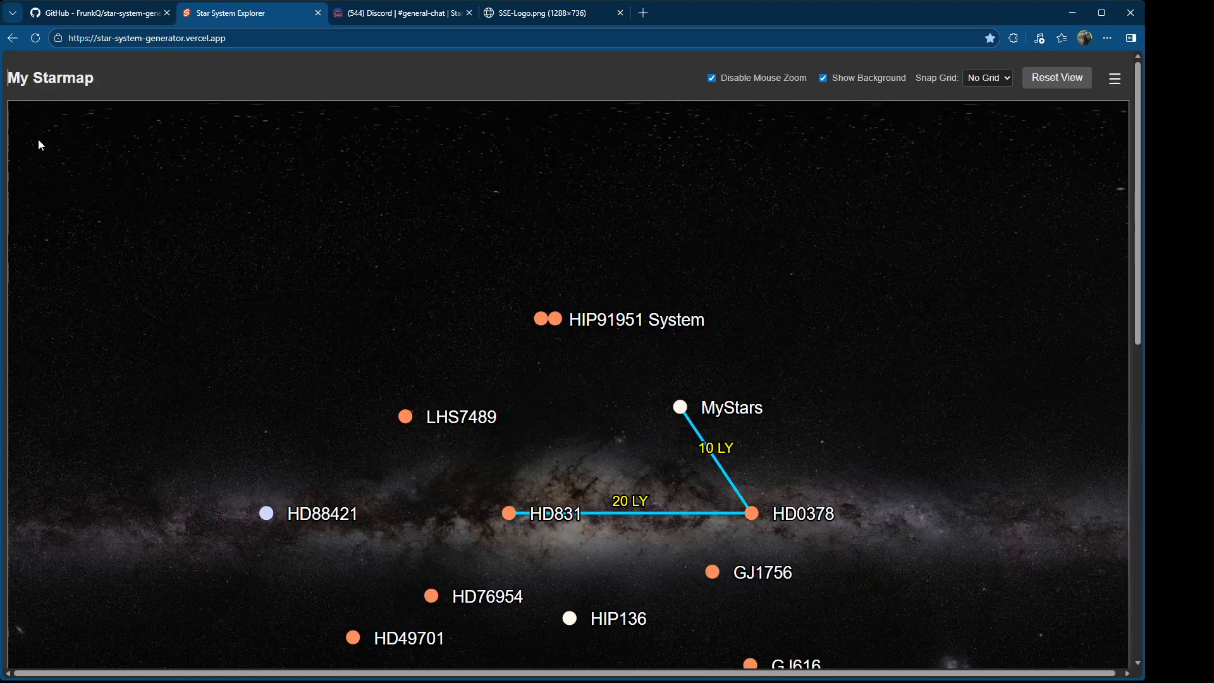
pyautogui.click(1116, 81)
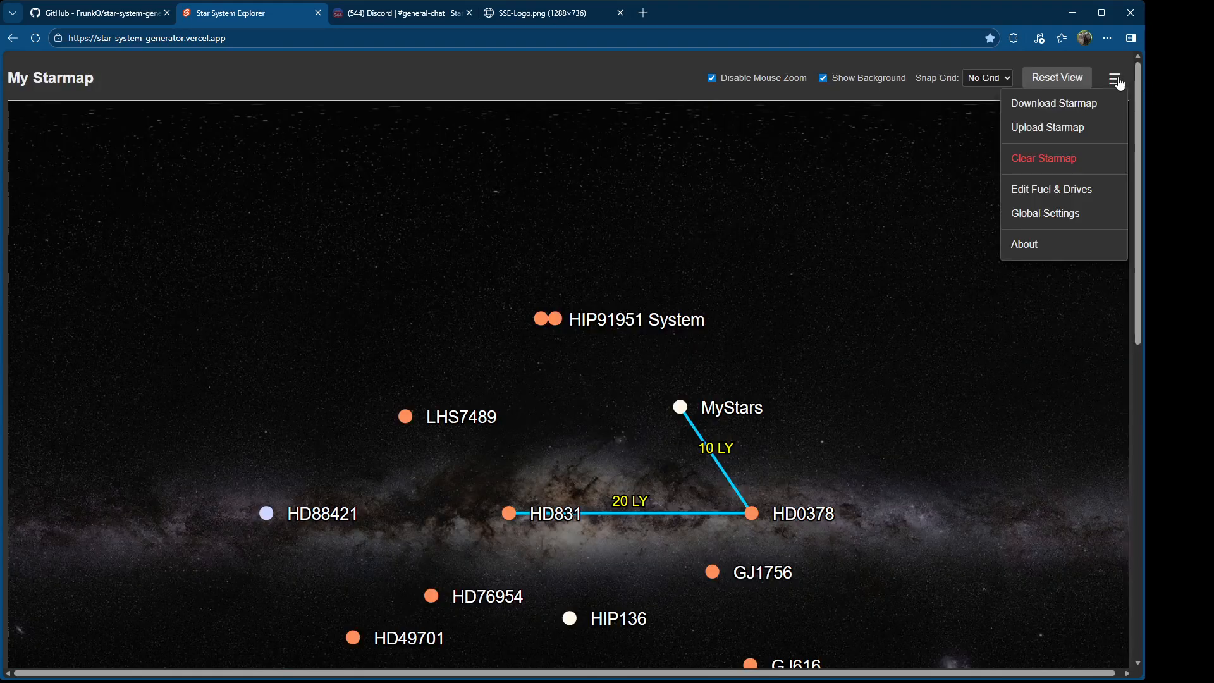
pyautogui.click(1067, 197)
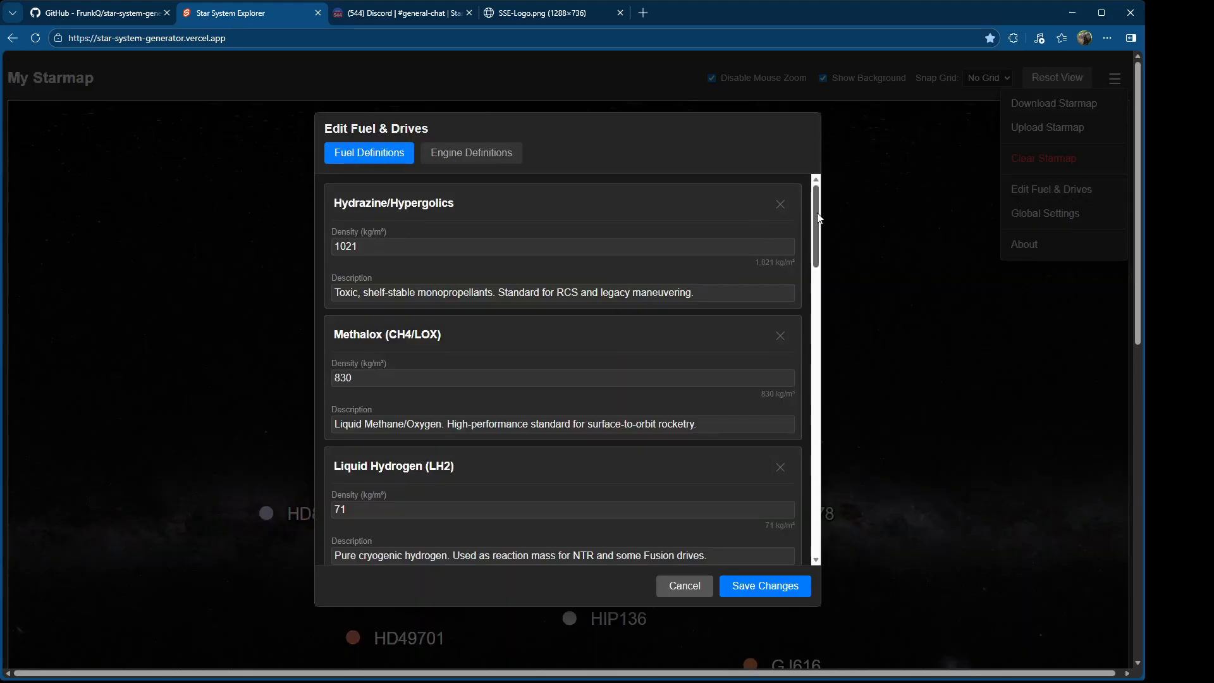
# Step: Review the fuel definitions and the engine definitions, highlighting the name of the Methalox Main Drive
pyautogui.moveTo(815, 222); pyautogui.dragTo(836, 547)
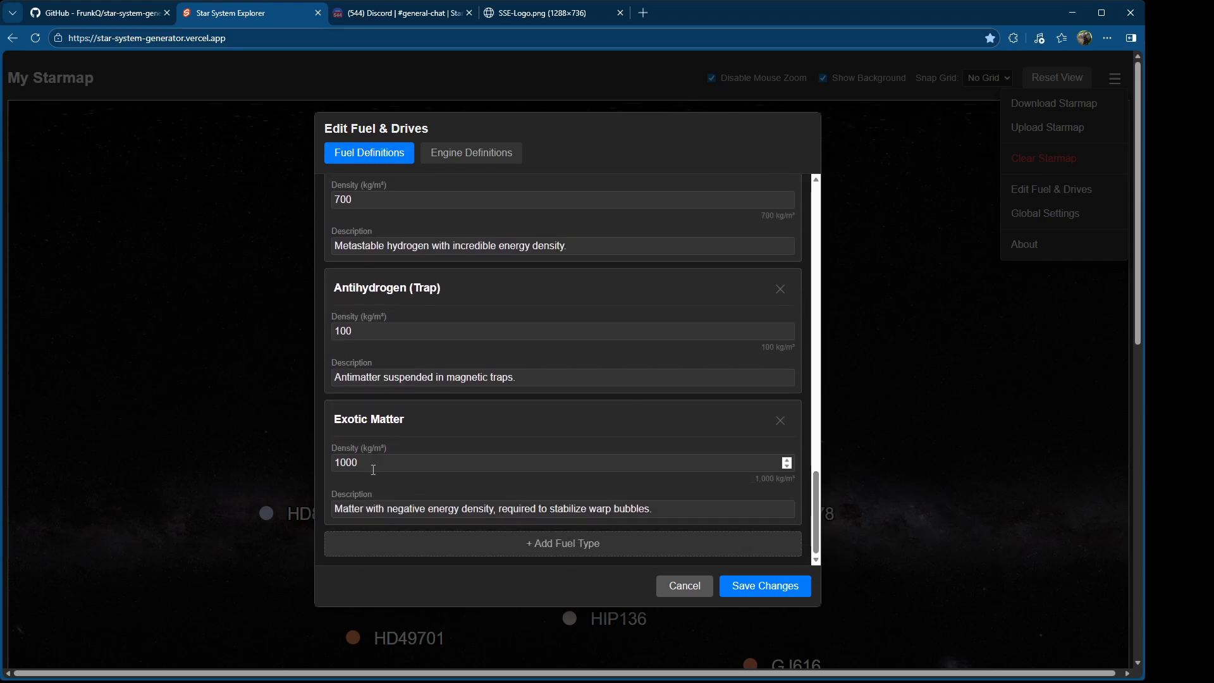
pyautogui.click(471, 155)
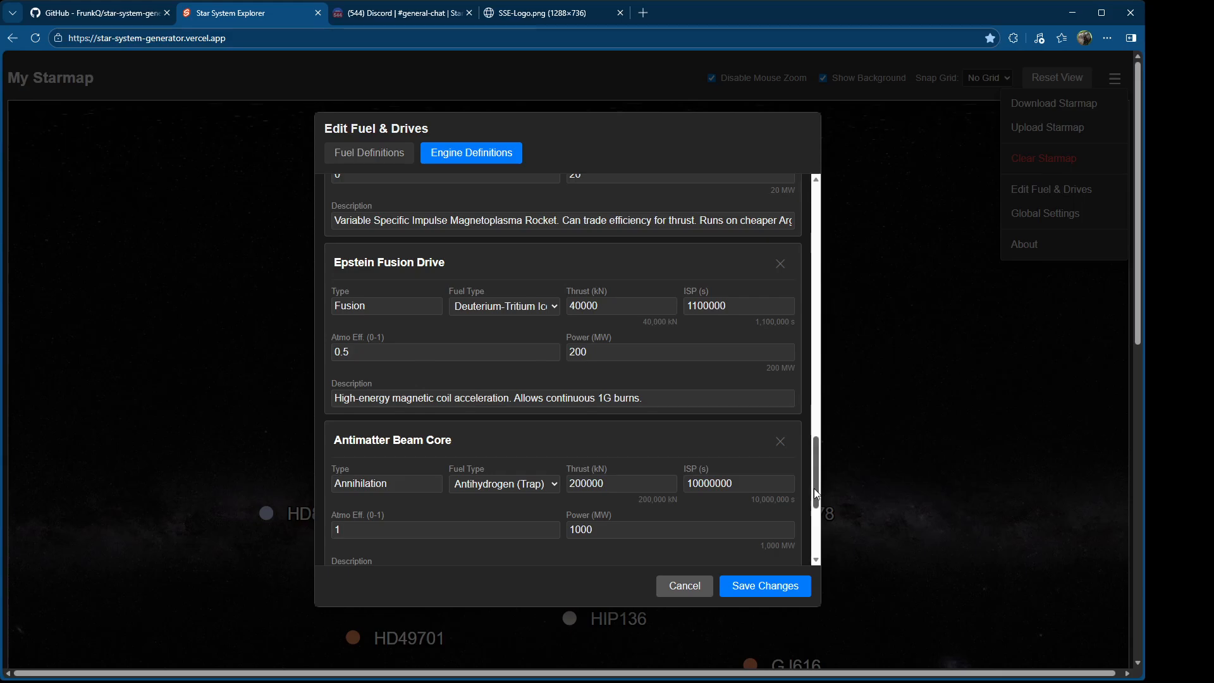
pyautogui.moveTo(814, 488); pyautogui.dragTo(796, 198)
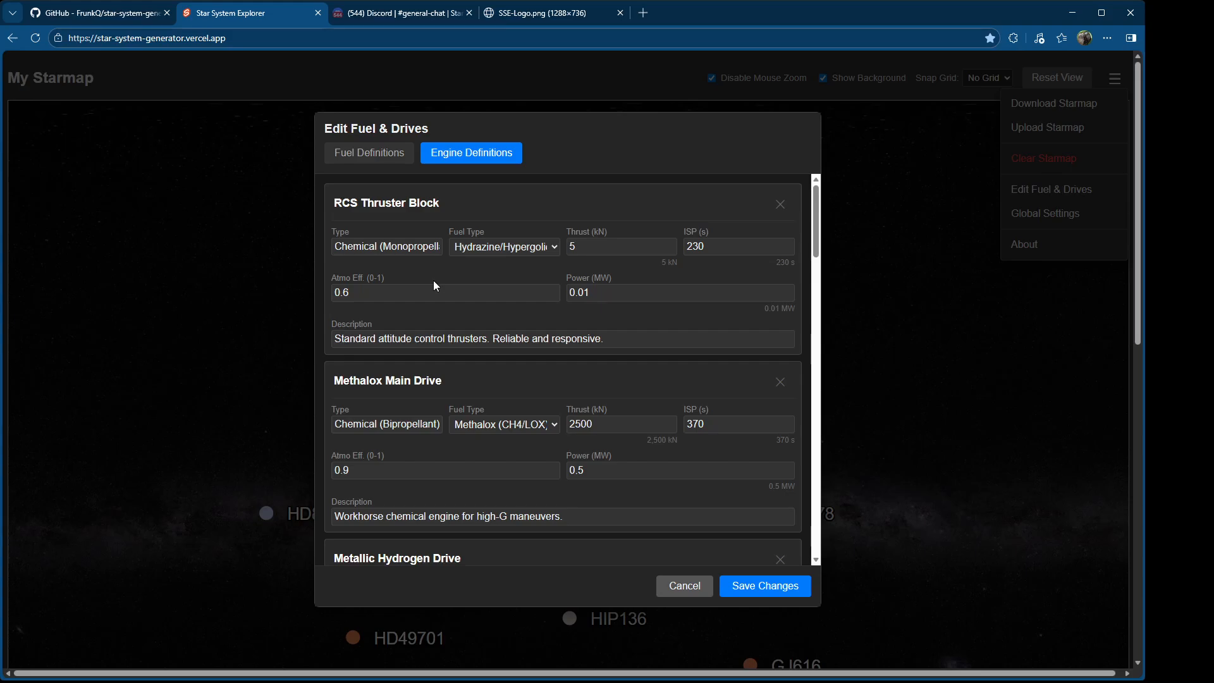
pyautogui.click(438, 382)
pyautogui.moveTo(438, 381); pyautogui.dragTo(342, 385)
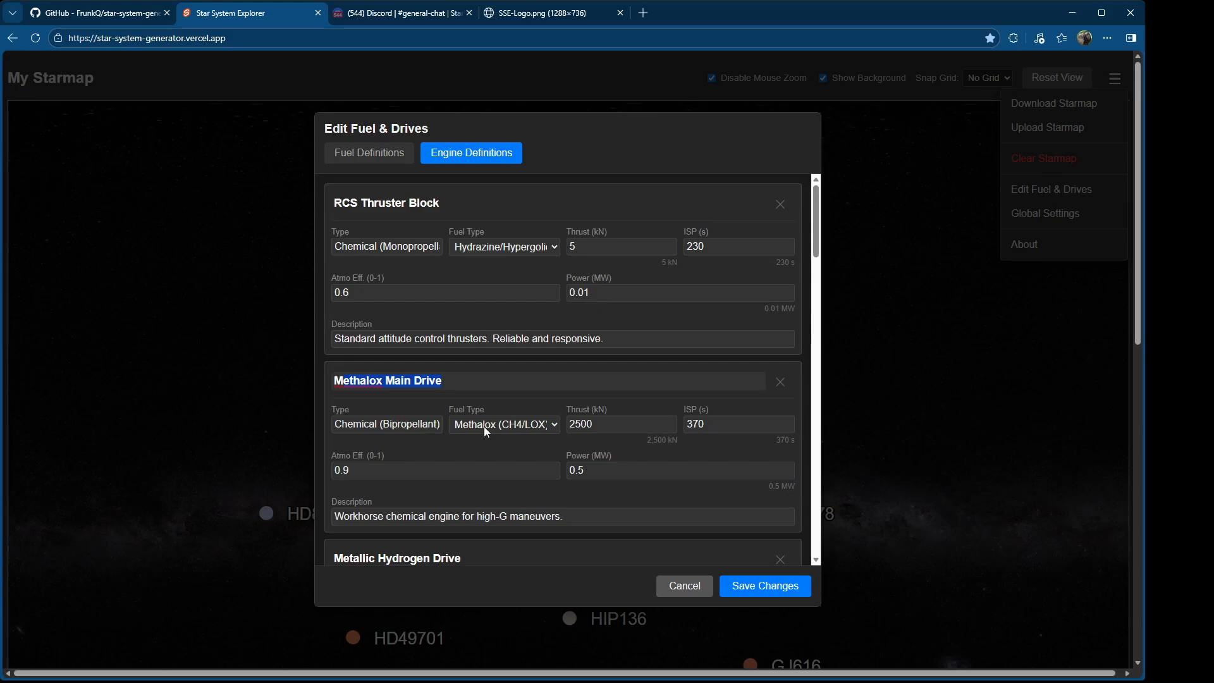
# Step: Check the Methalox Main Drive's thrust and ISP values and save the fuel and drive definitions
pyautogui.press('End')
pyautogui.click(626, 425)
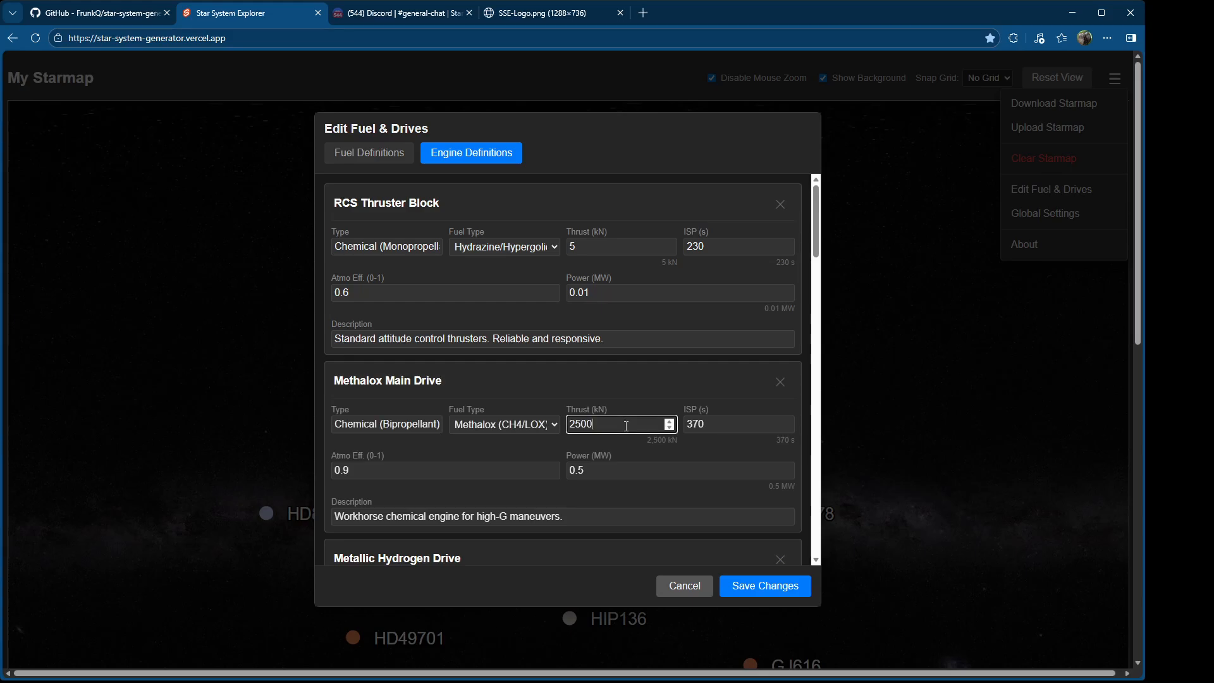
pyautogui.click(721, 426)
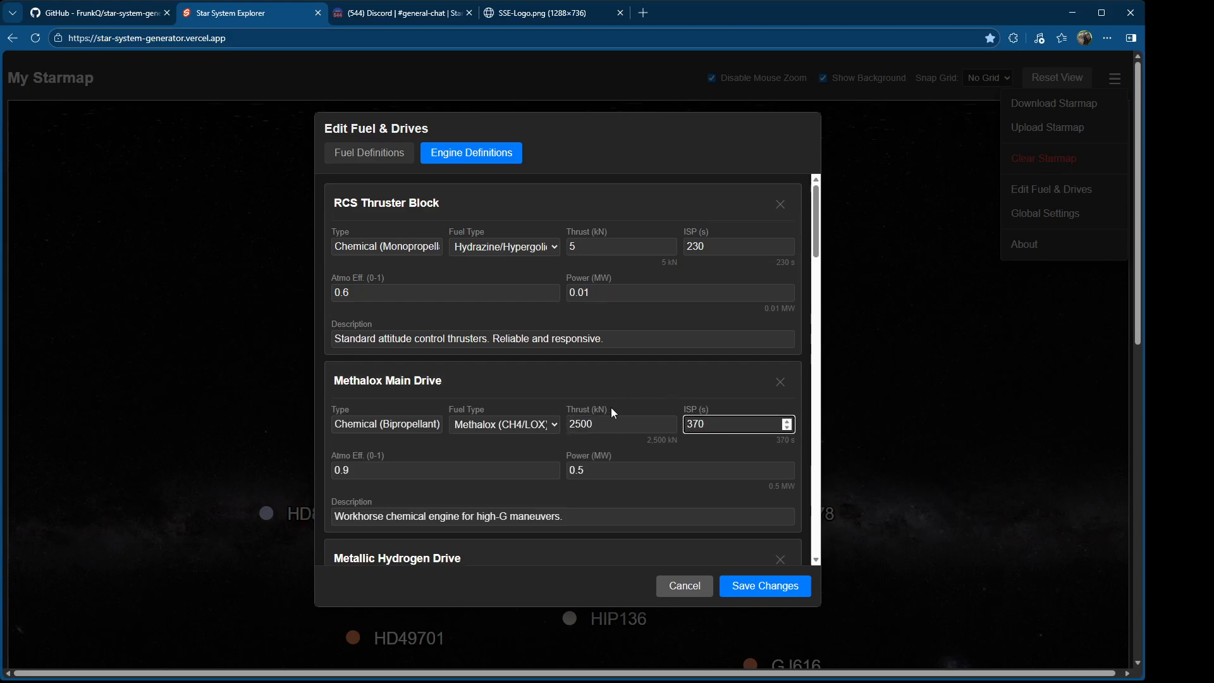
pyautogui.click(608, 425)
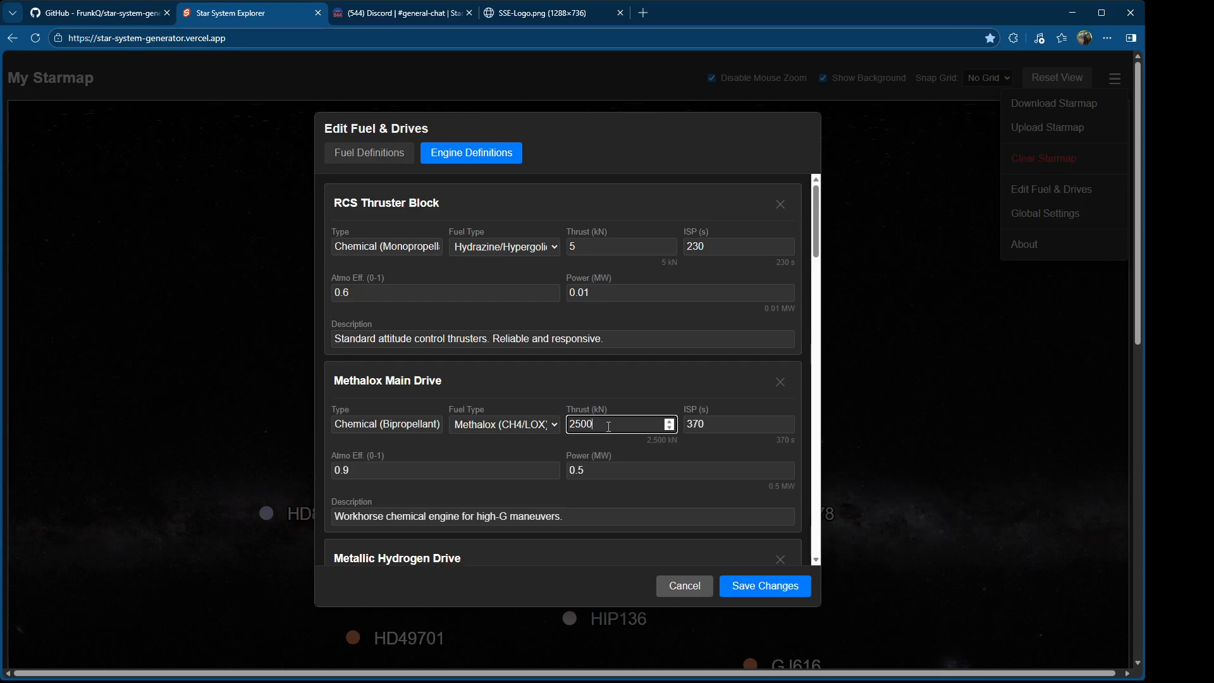
pyautogui.click(753, 418)
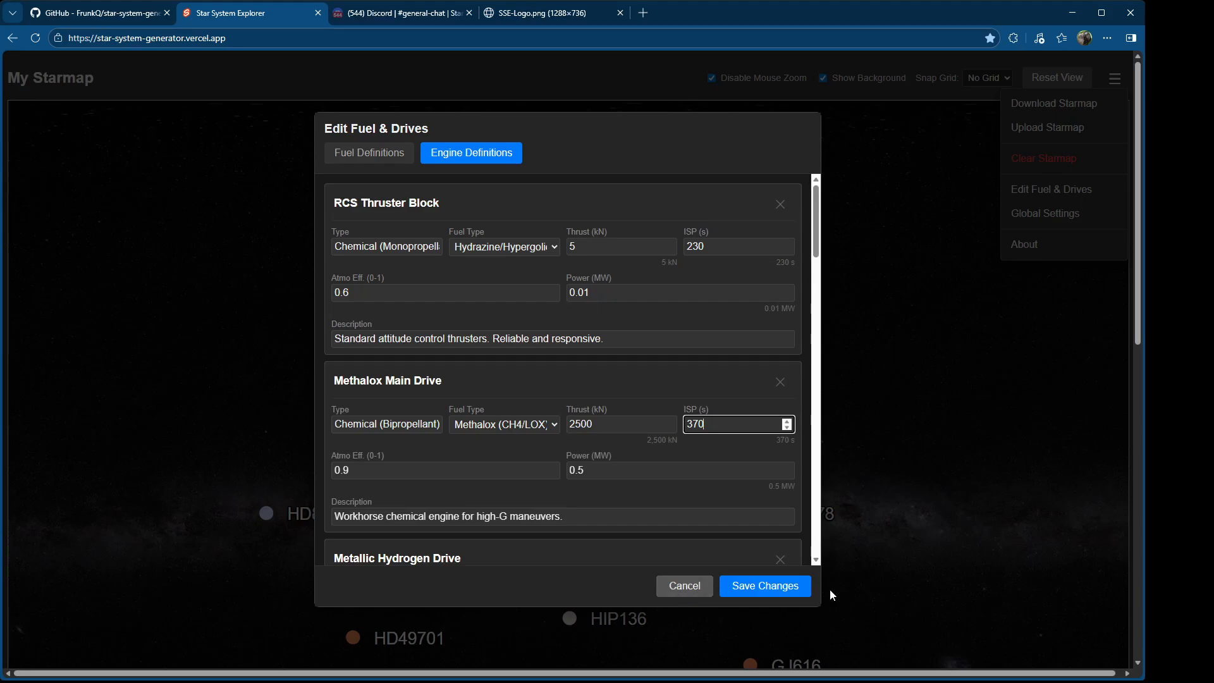
pyautogui.click(788, 588)
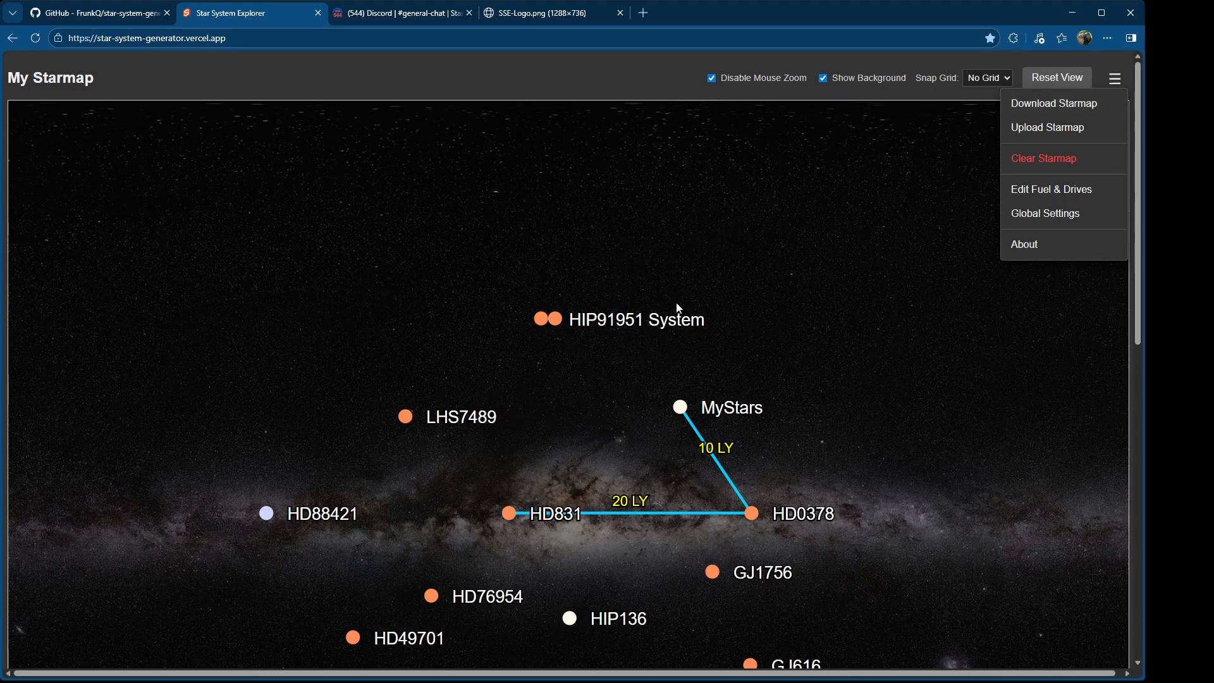
# Step: Open the HD831 system from the starmap and regenerate it repeatedly with the star type set to Random
pyautogui.click(509, 513)
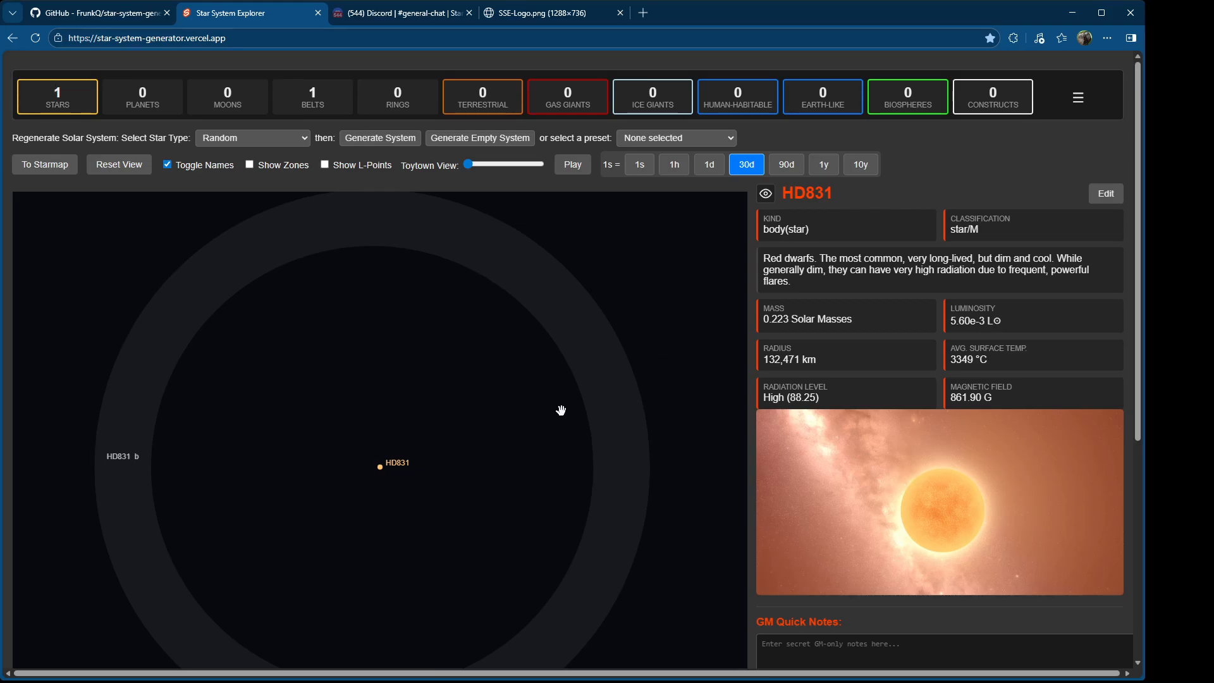
pyautogui.scroll(-3, 561, 410)
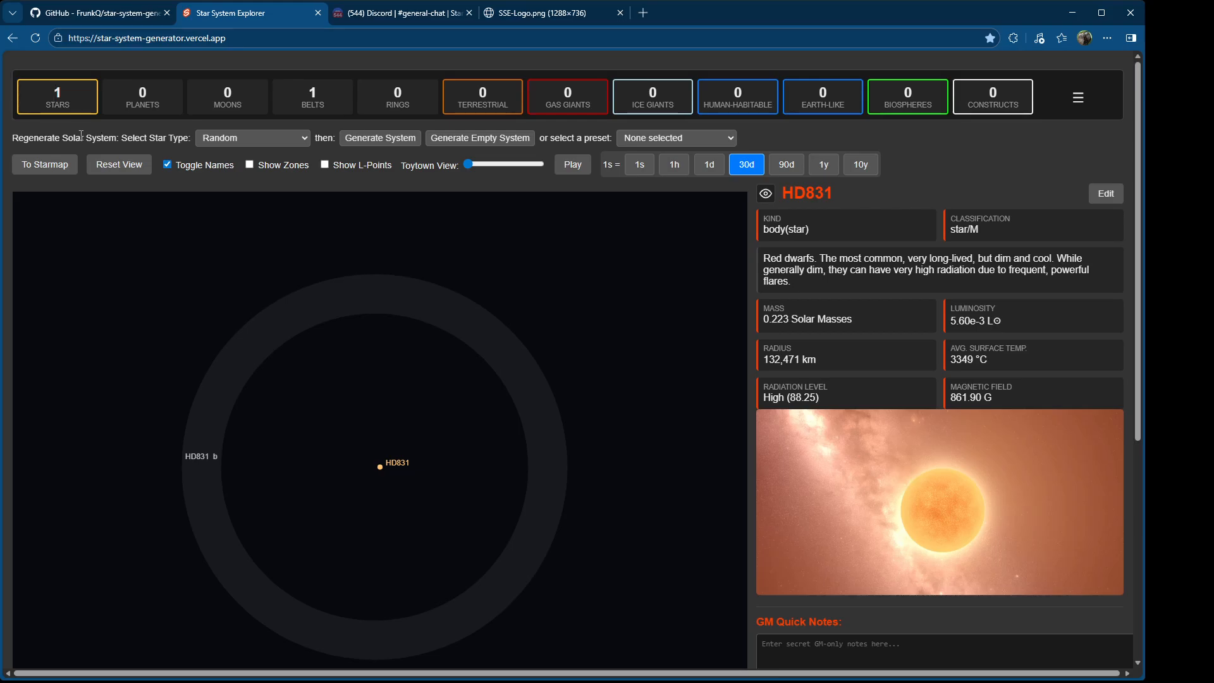
pyautogui.click(365, 144)
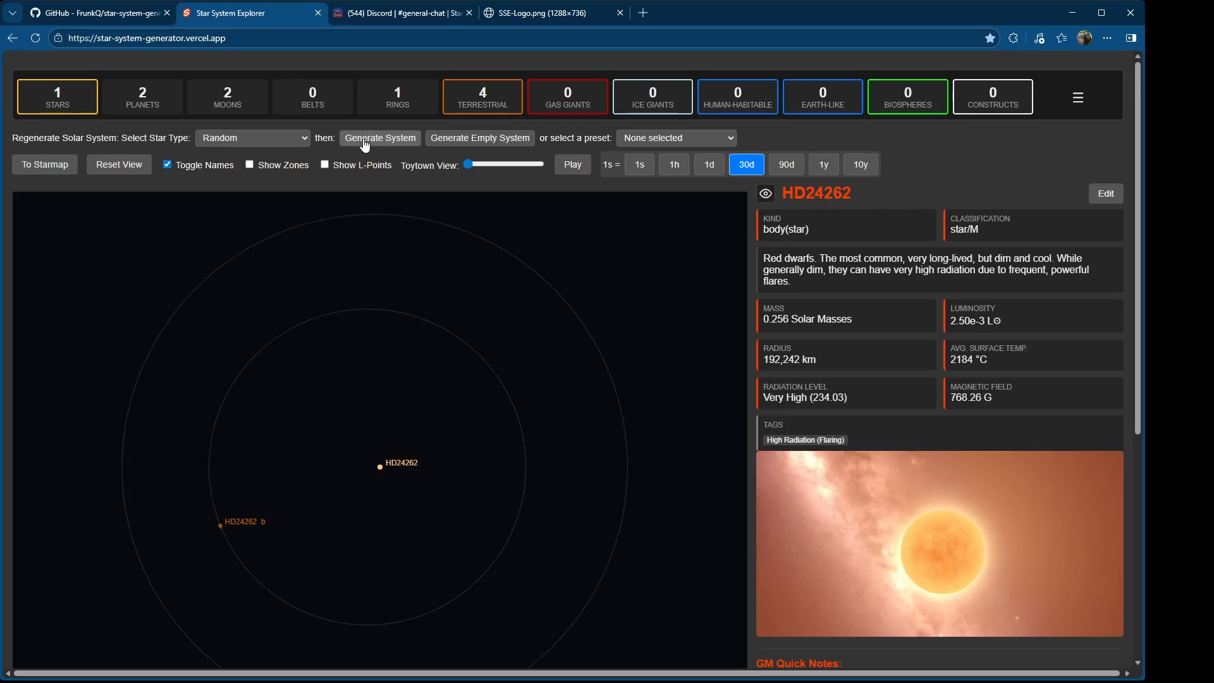
pyautogui.click(364, 144)
pyautogui.click(365, 144)
pyautogui.click(365, 144)
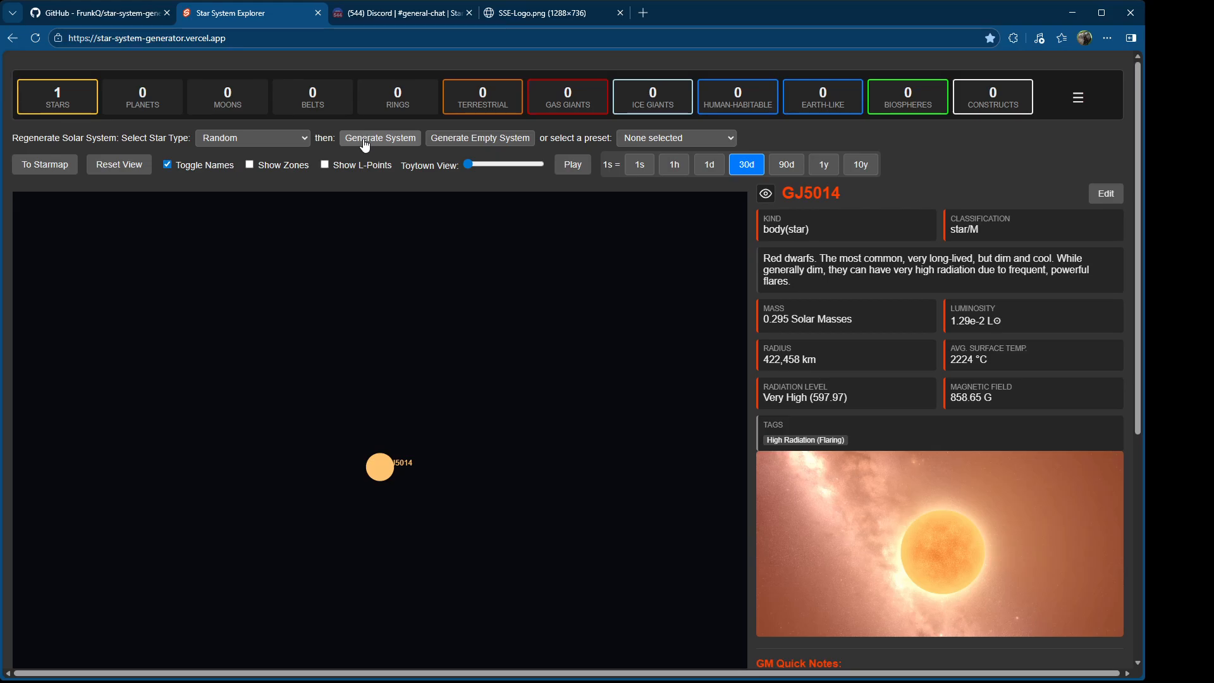
pyautogui.click(365, 144)
pyautogui.click(365, 145)
pyautogui.click(365, 141)
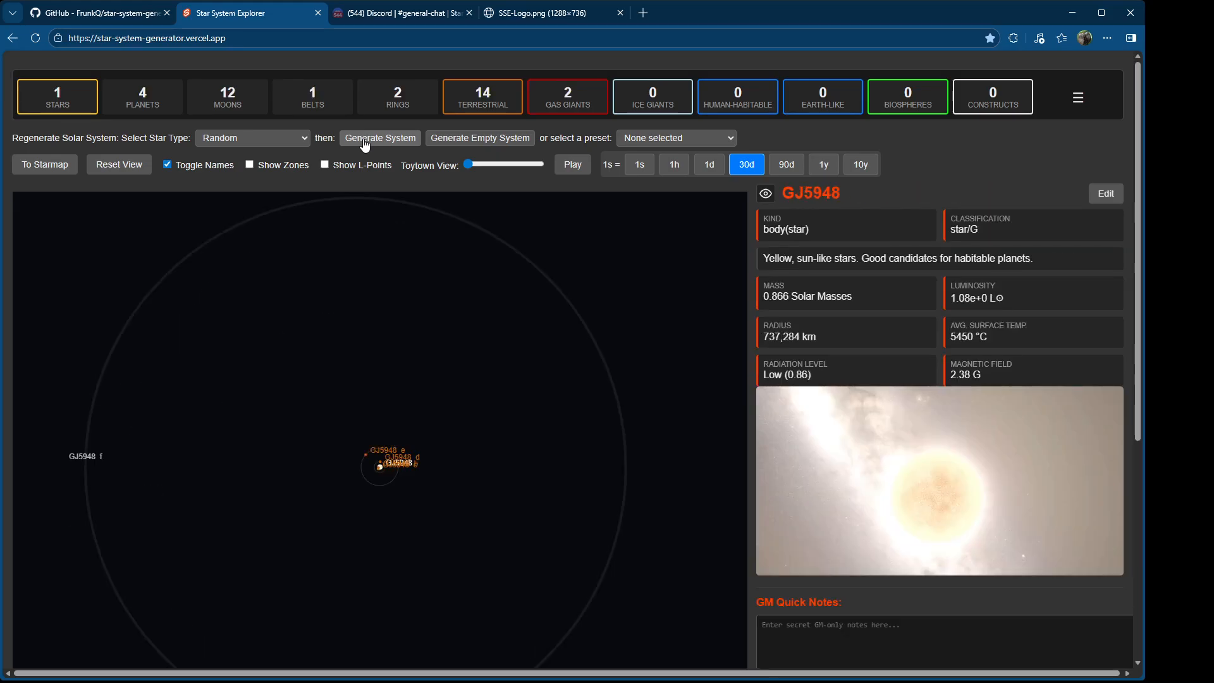
pyautogui.click(364, 142)
pyautogui.click(365, 141)
pyautogui.click(364, 141)
pyautogui.click(365, 141)
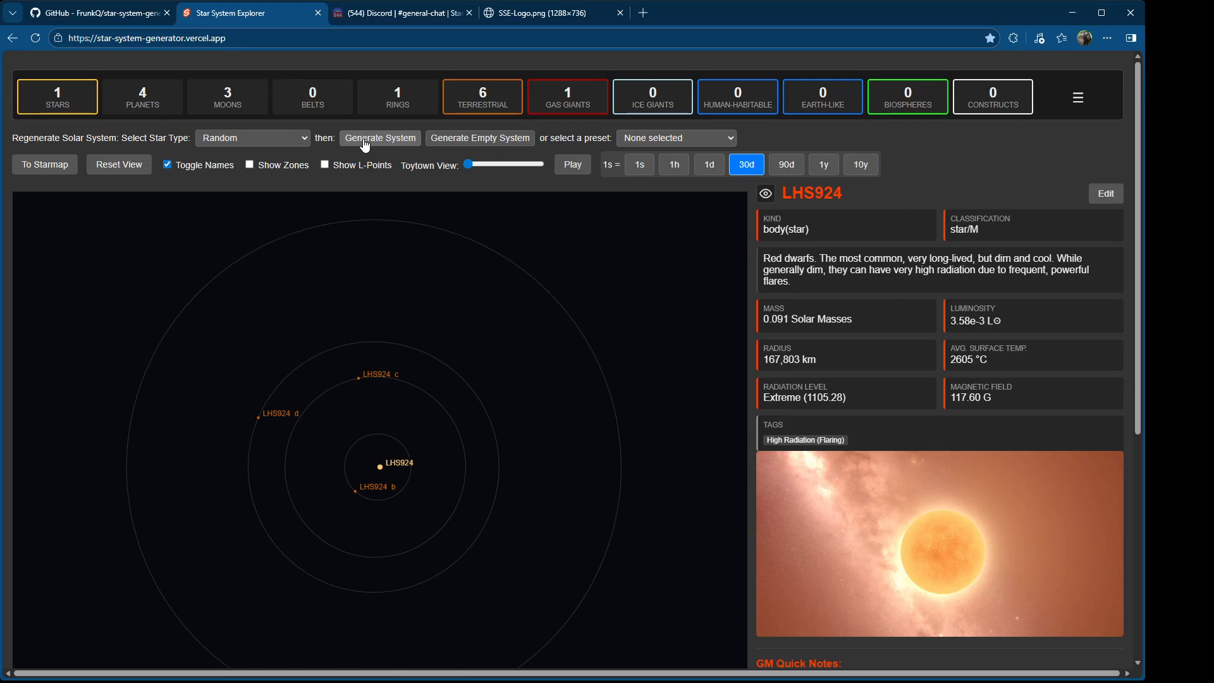
pyautogui.click(365, 142)
pyautogui.click(365, 141)
pyautogui.click(365, 141)
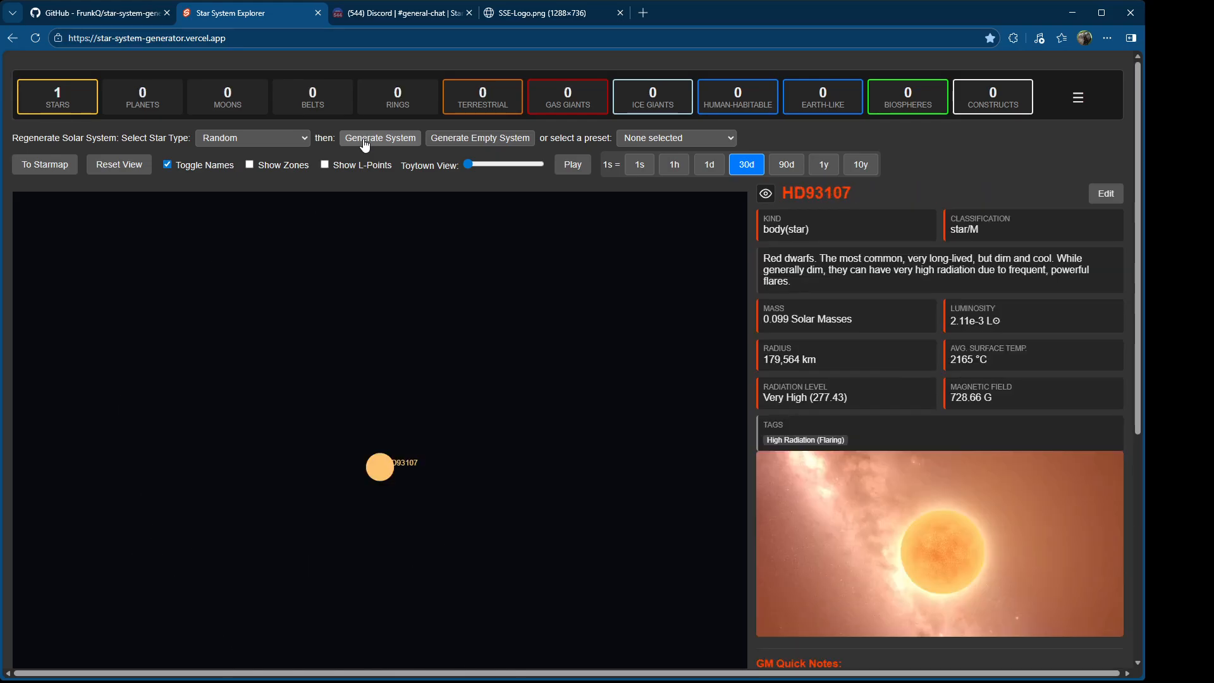
pyautogui.click(365, 142)
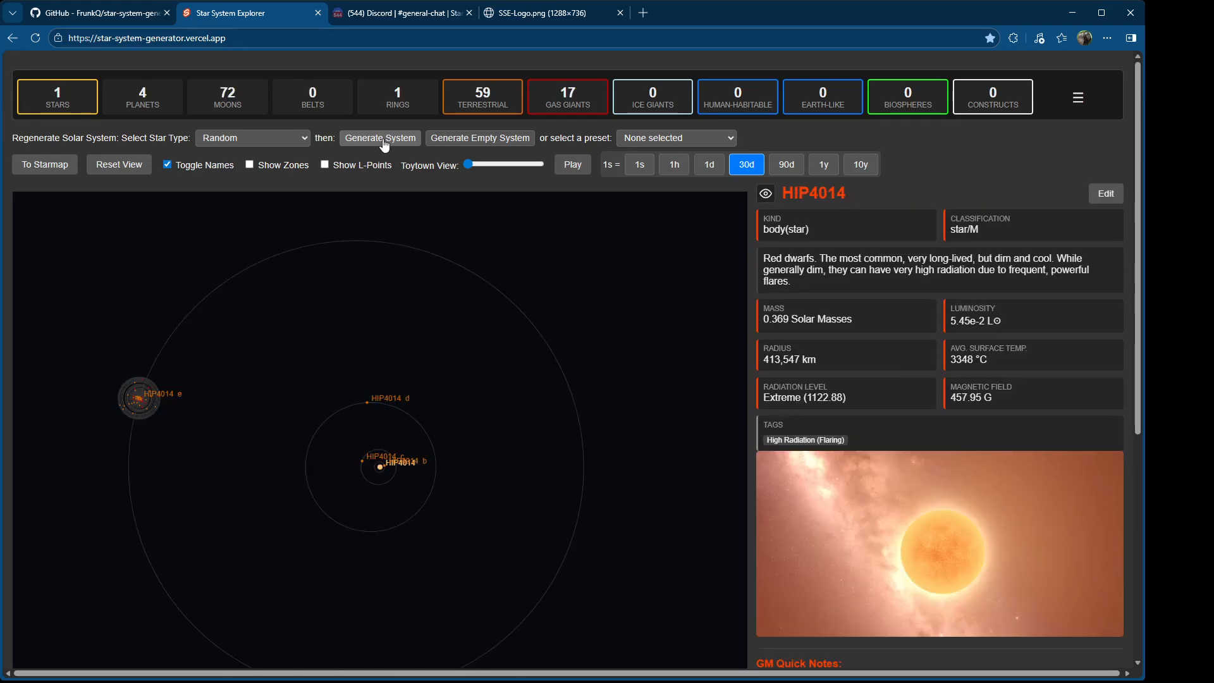
# Step: Generate an empty system with a random star type and another empty system with star type O
pyautogui.moveTo(466, 164); pyautogui.dragTo(360, 168)
pyautogui.click(492, 144)
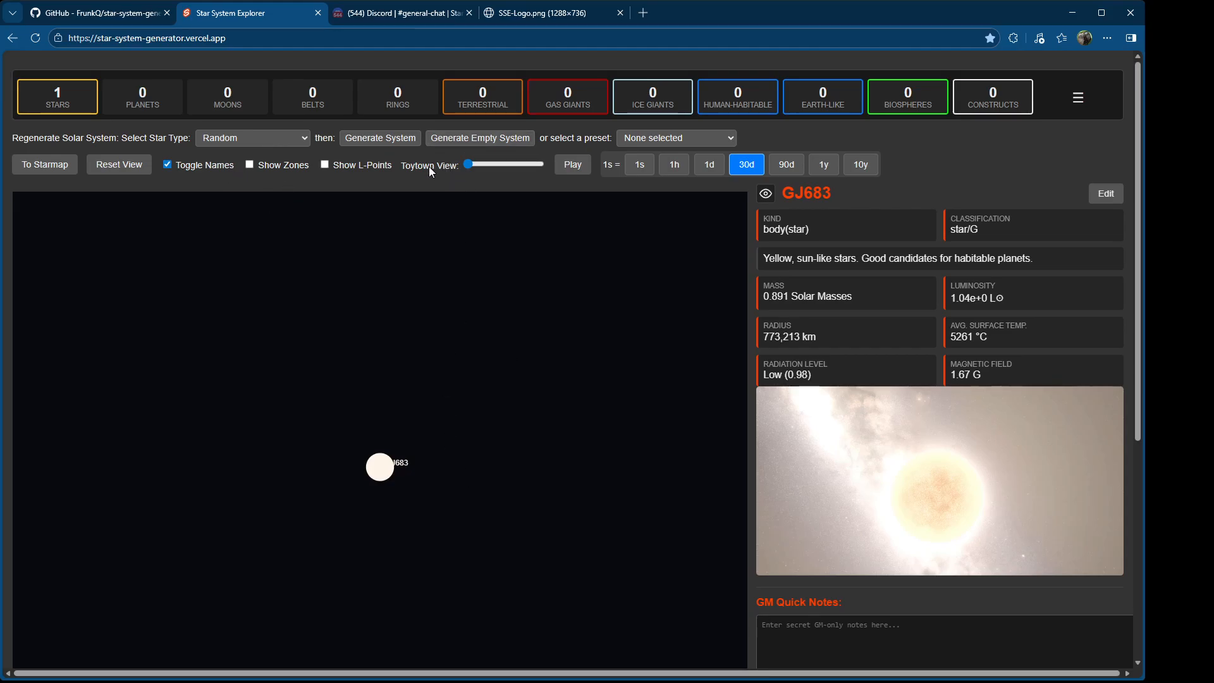
pyautogui.click(243, 169)
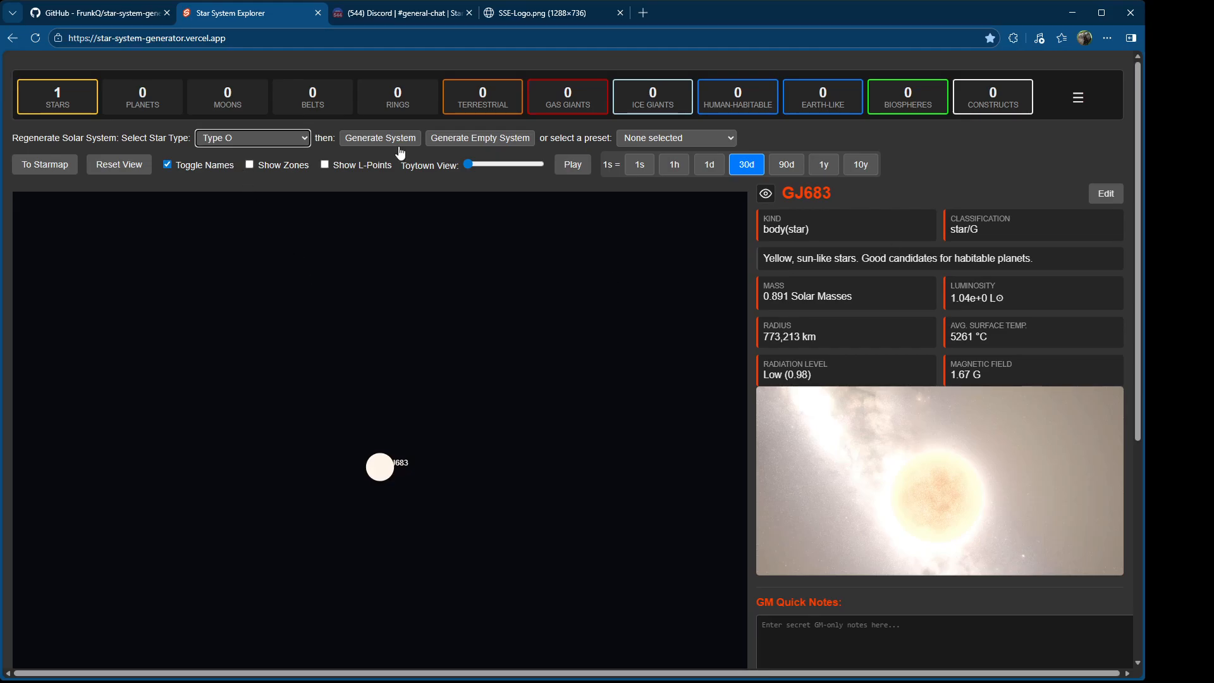
pyautogui.click(453, 141)
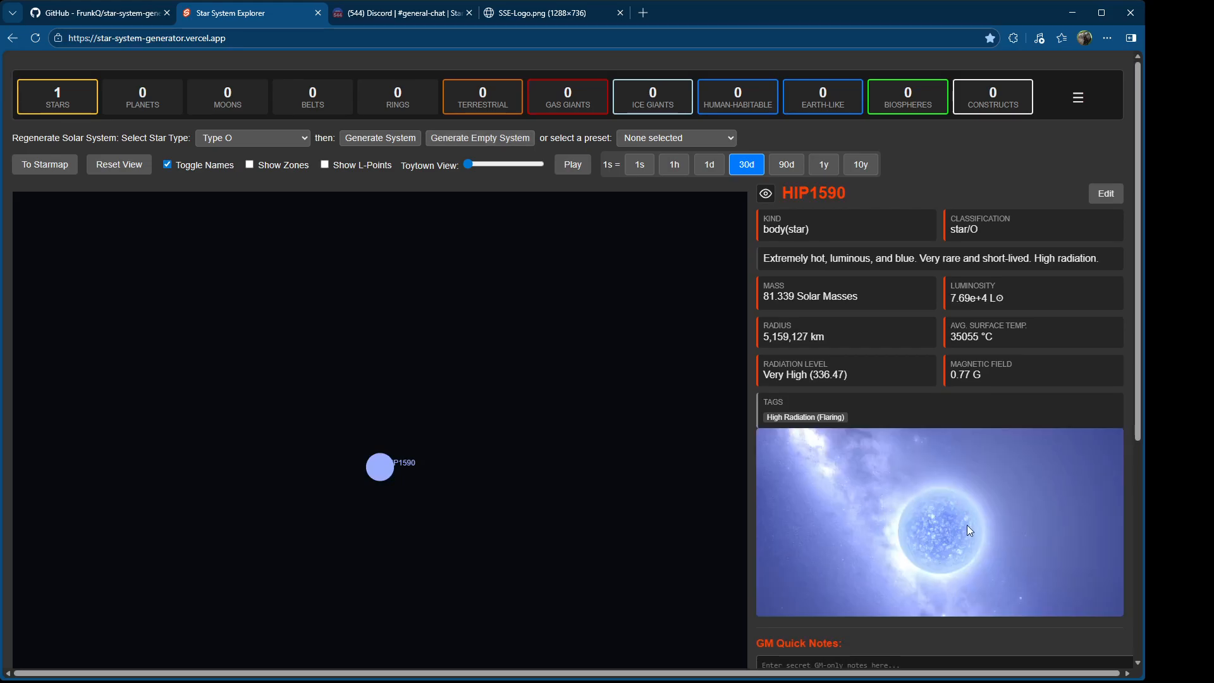
pyautogui.scroll(-3, 966, 533)
pyautogui.scroll(3, 966, 533)
pyautogui.scroll(-3, 402, 395)
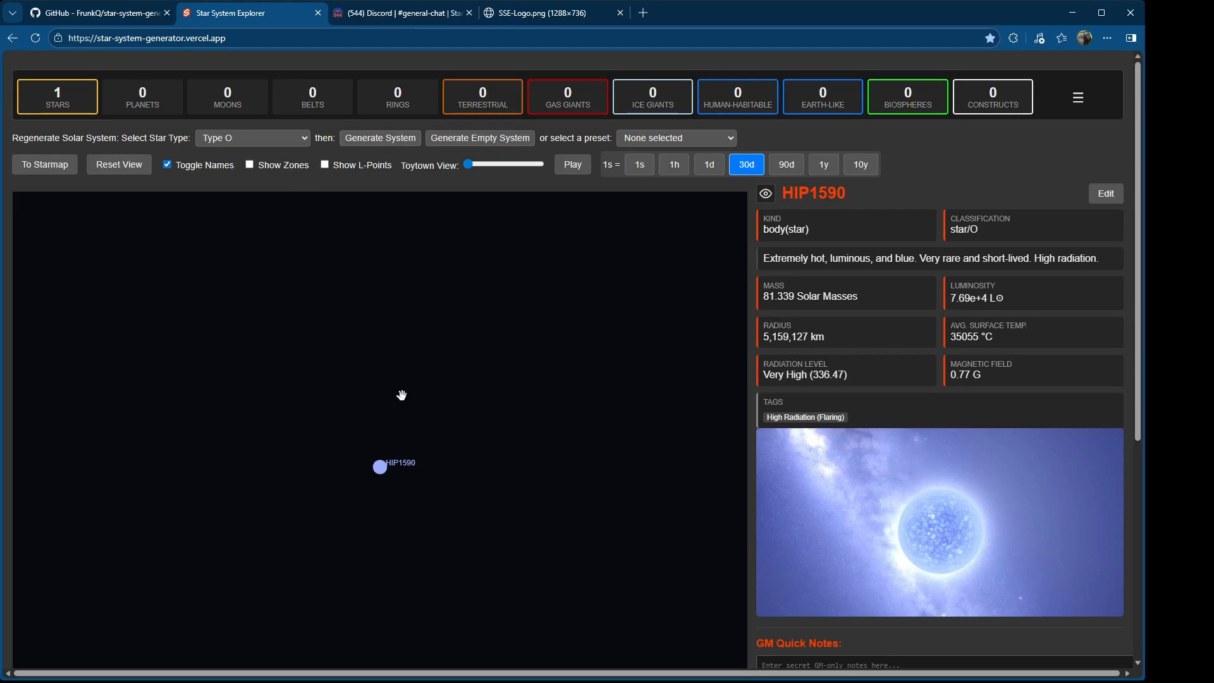
# Step: Show the stellar zones and examine their extents around the Type O star, from the habitable zone to the outer ice lines
pyautogui.click(248, 164)
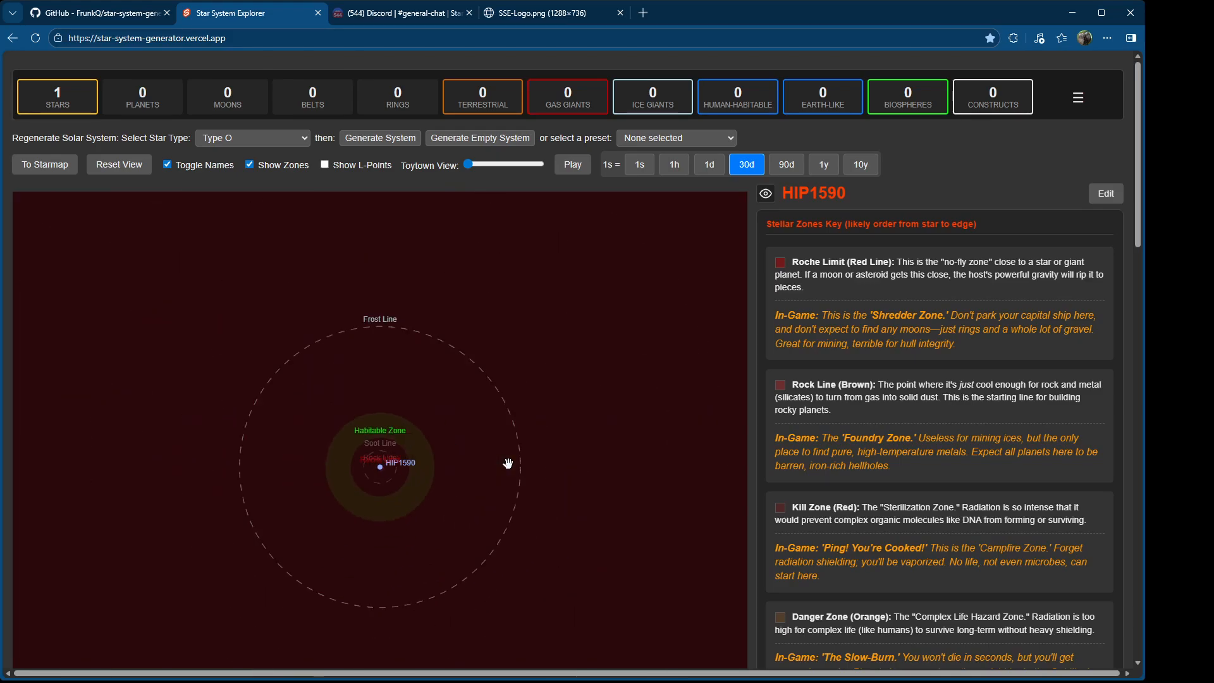
pyautogui.scroll(-12, 508, 464)
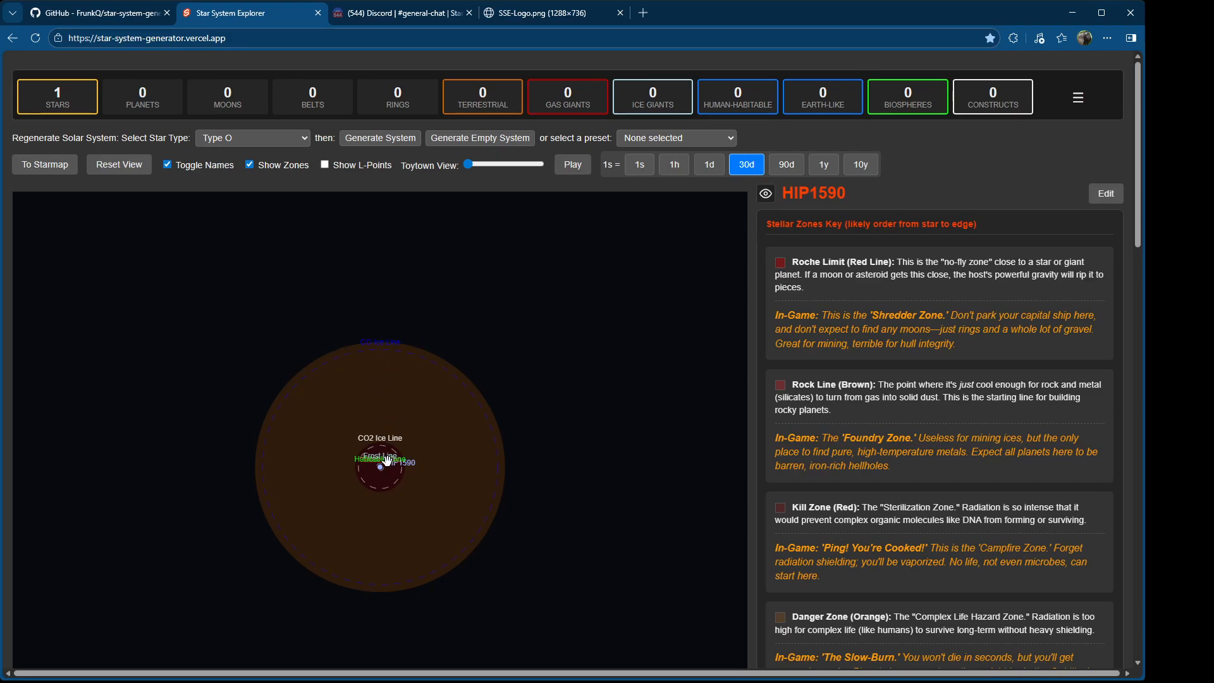
pyautogui.scroll(5, 387, 460)
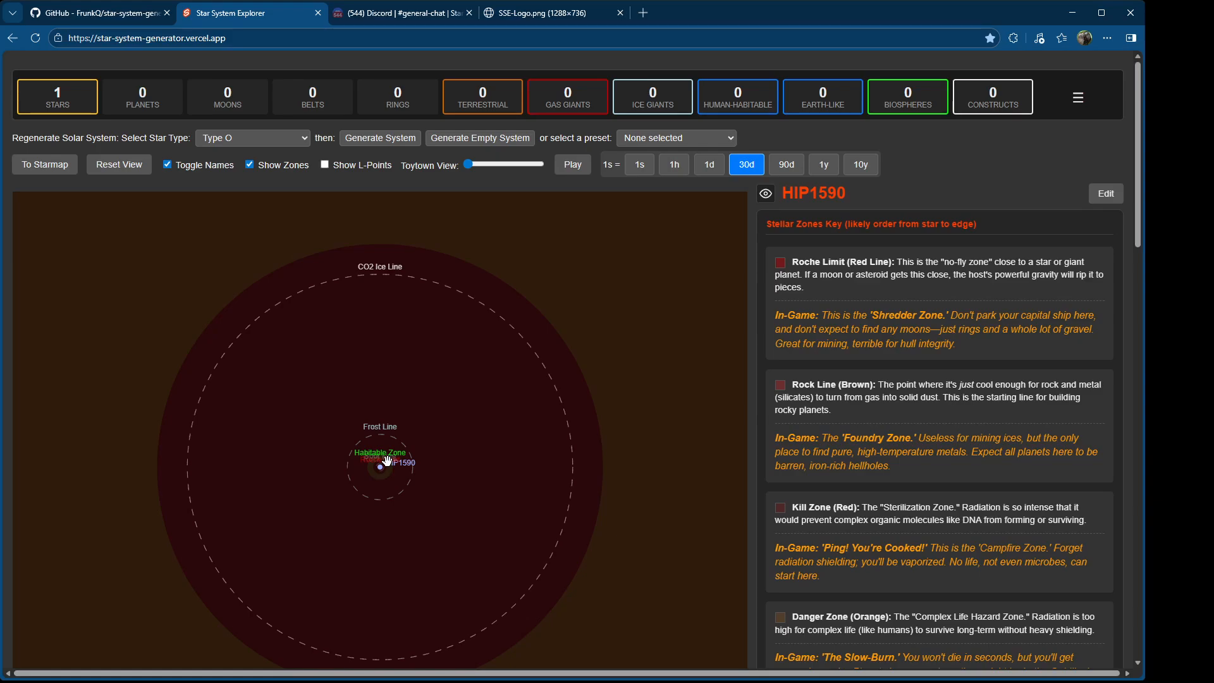
pyautogui.scroll(4, 387, 460)
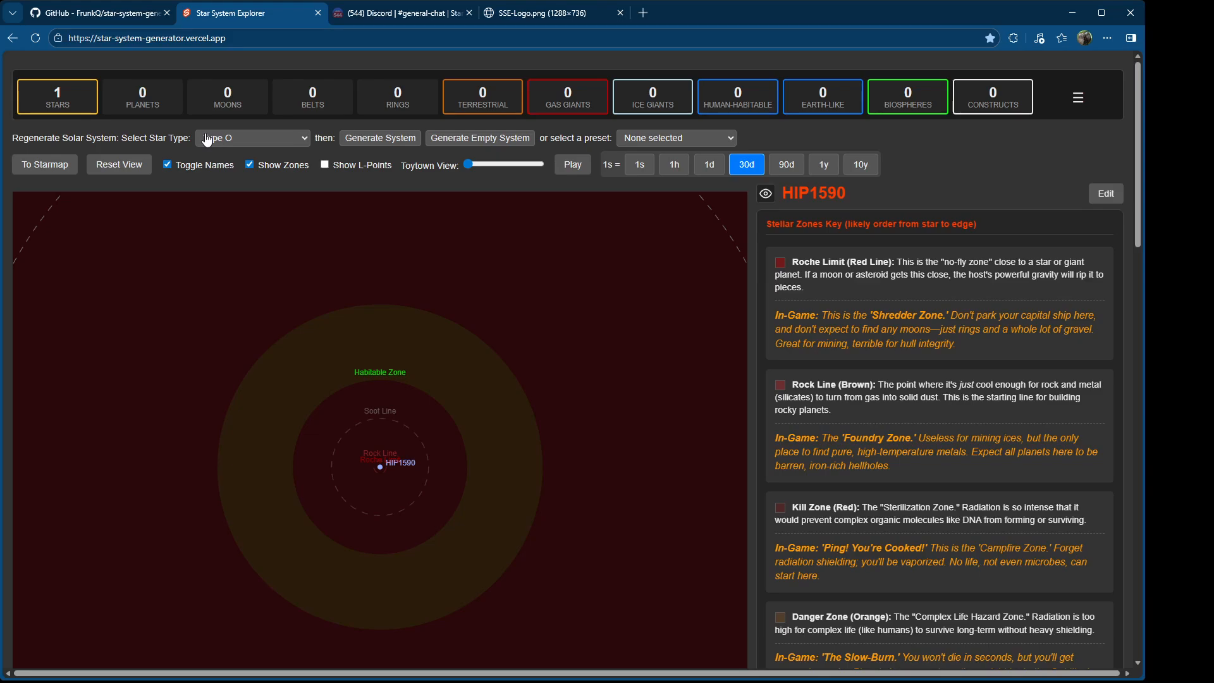
# Step: Generate two full systems with a Type O star and one with a Type A star
pyautogui.click(380, 145)
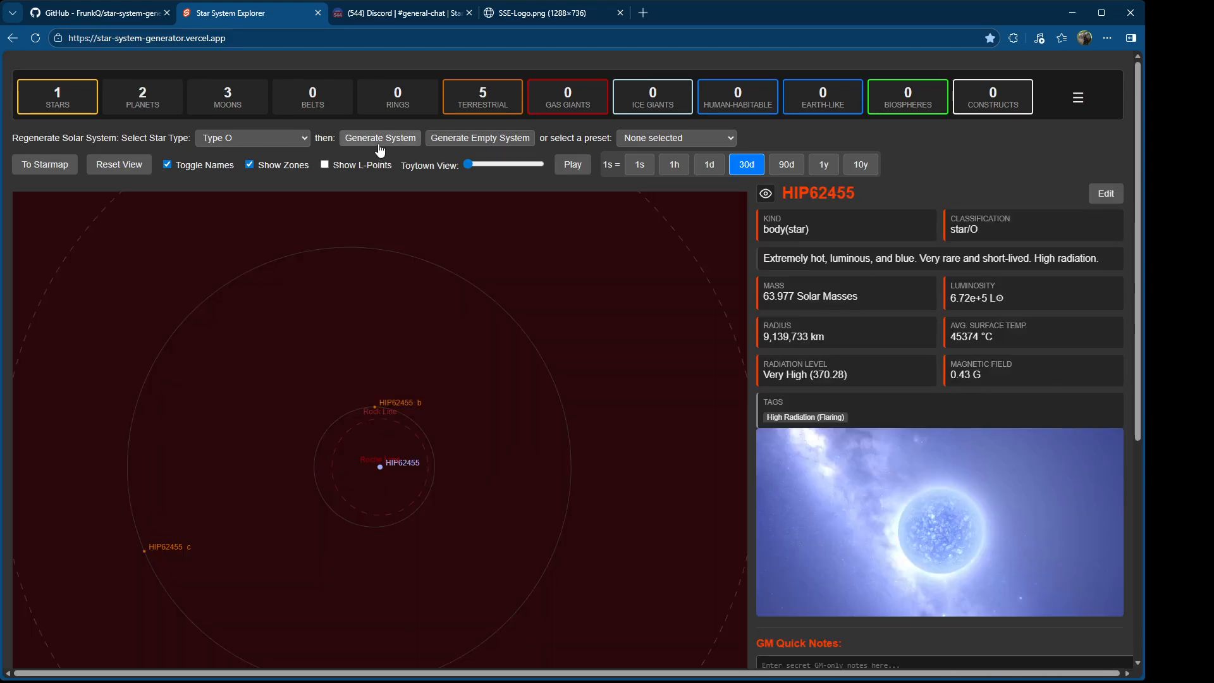
pyautogui.click(380, 145)
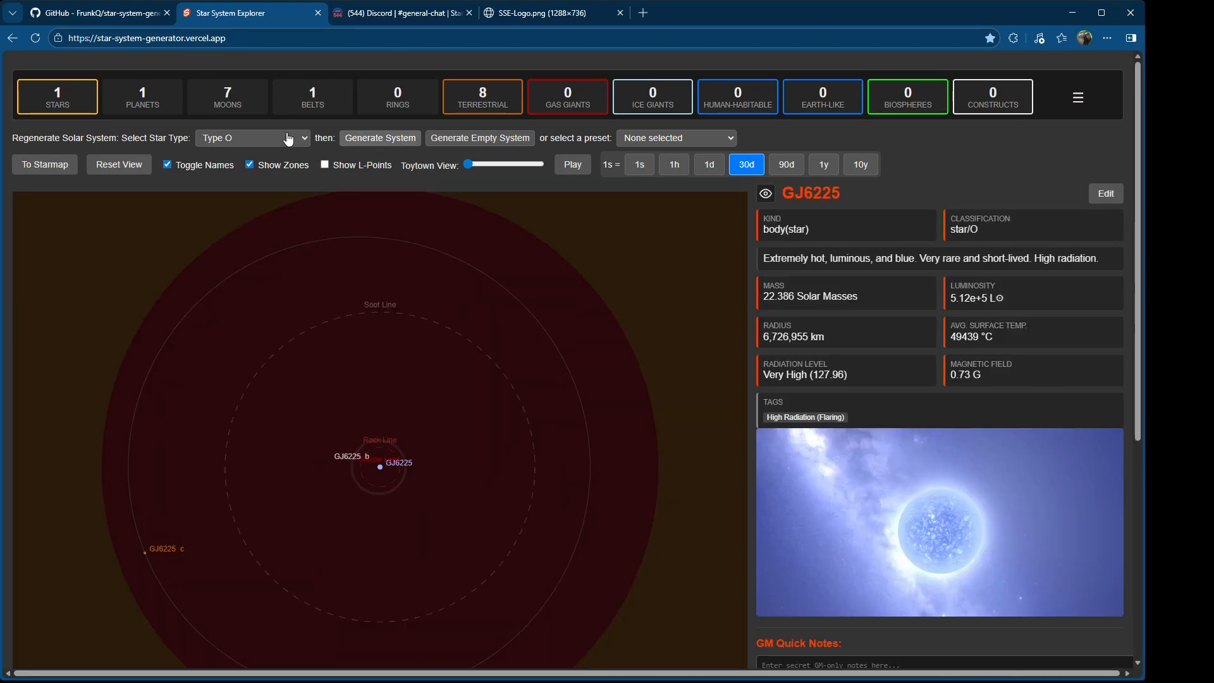
pyautogui.click(249, 233)
pyautogui.click(379, 142)
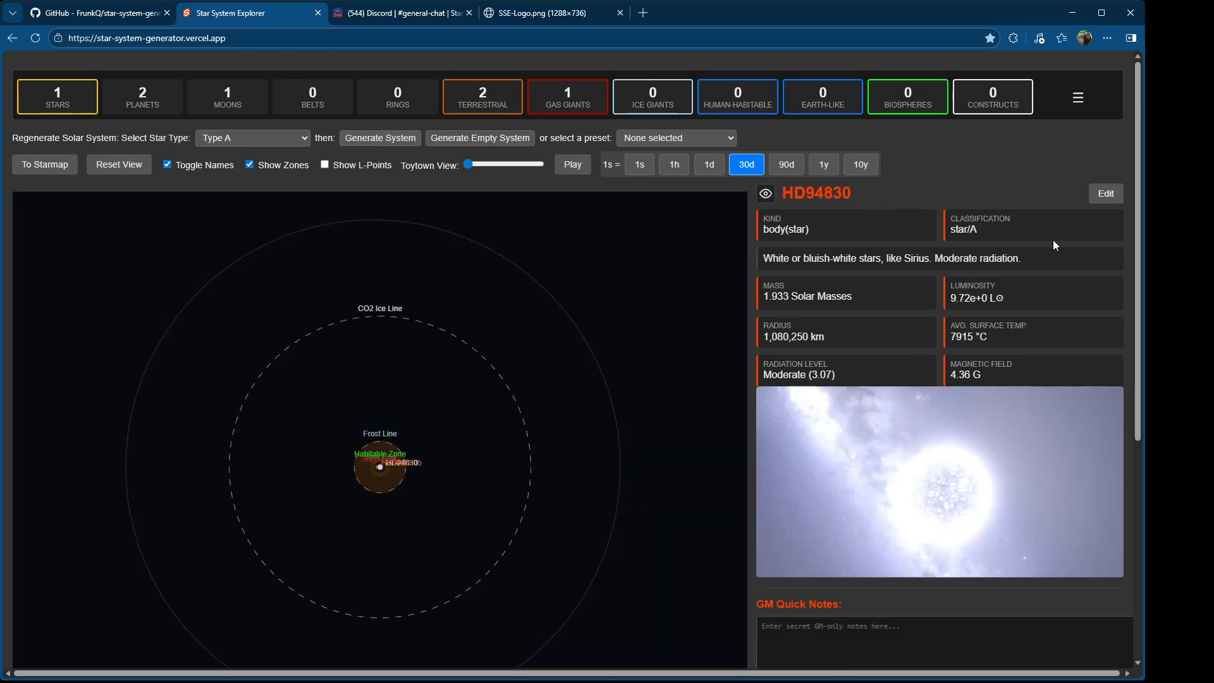
# Step: Edit the Type A star's effective temperature to 3616 K and then to 4754 K, comparing how the habitable zone shifts
pyautogui.click(1106, 193)
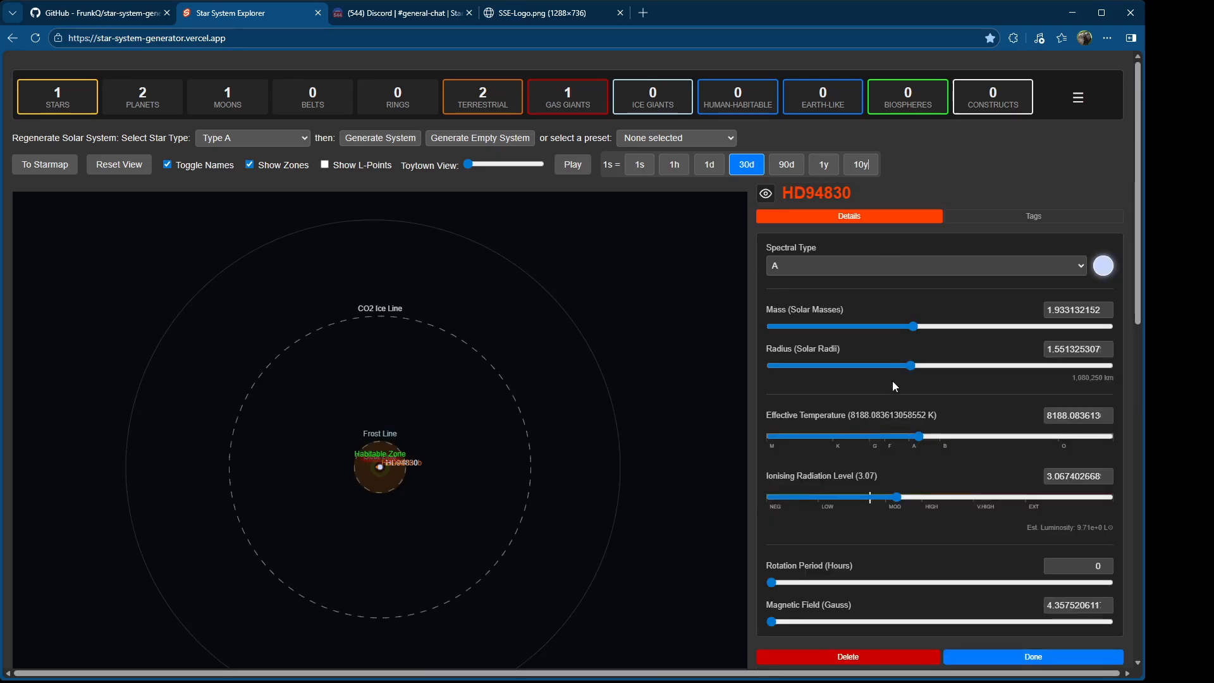
pyautogui.moveTo(919, 436); pyautogui.dragTo(835, 438)
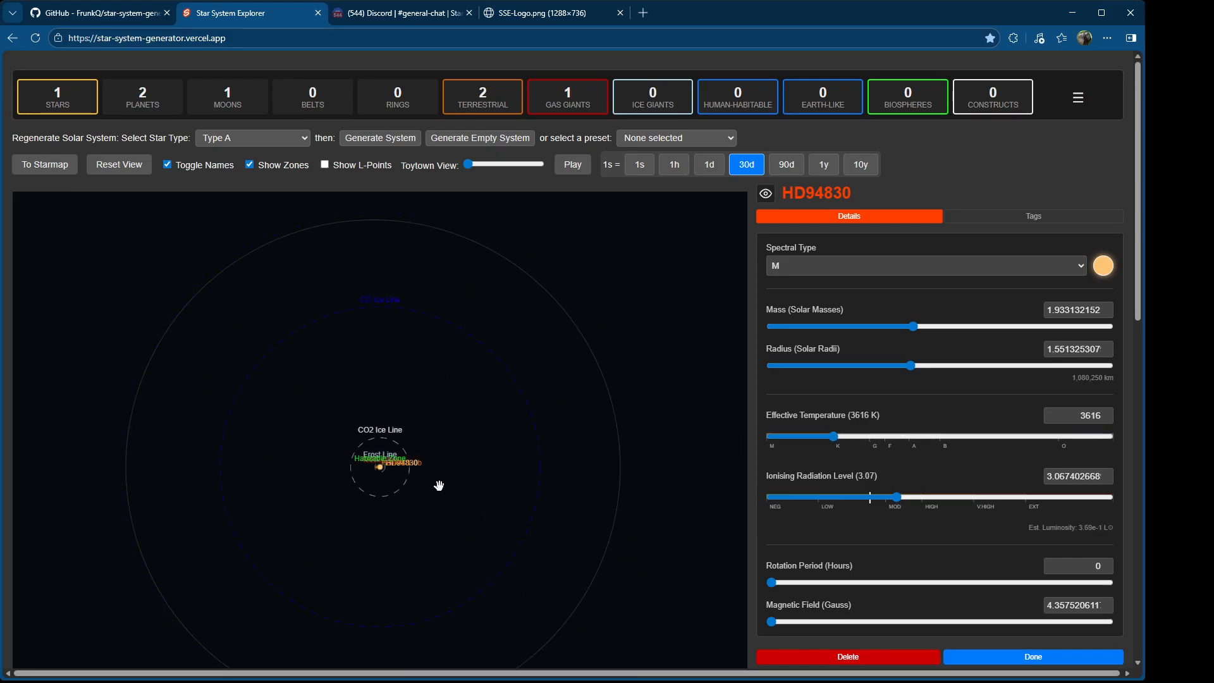
pyautogui.scroll(10, 405, 471)
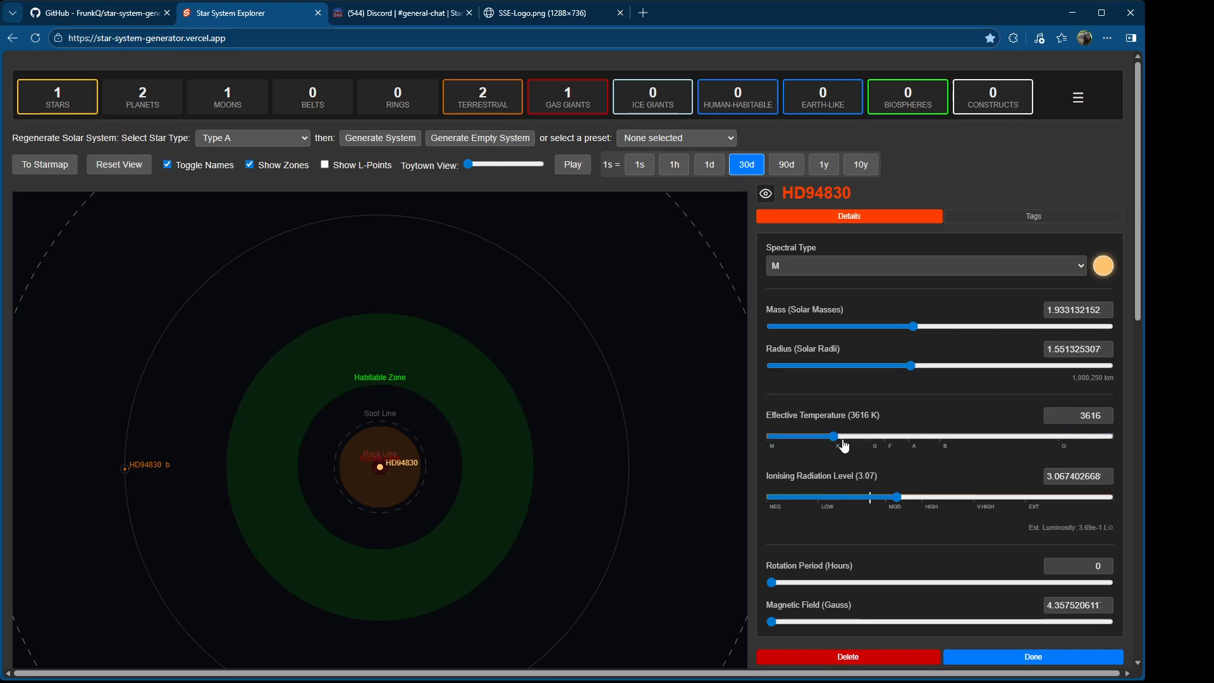
pyautogui.moveTo(835, 441); pyautogui.dragTo(862, 436)
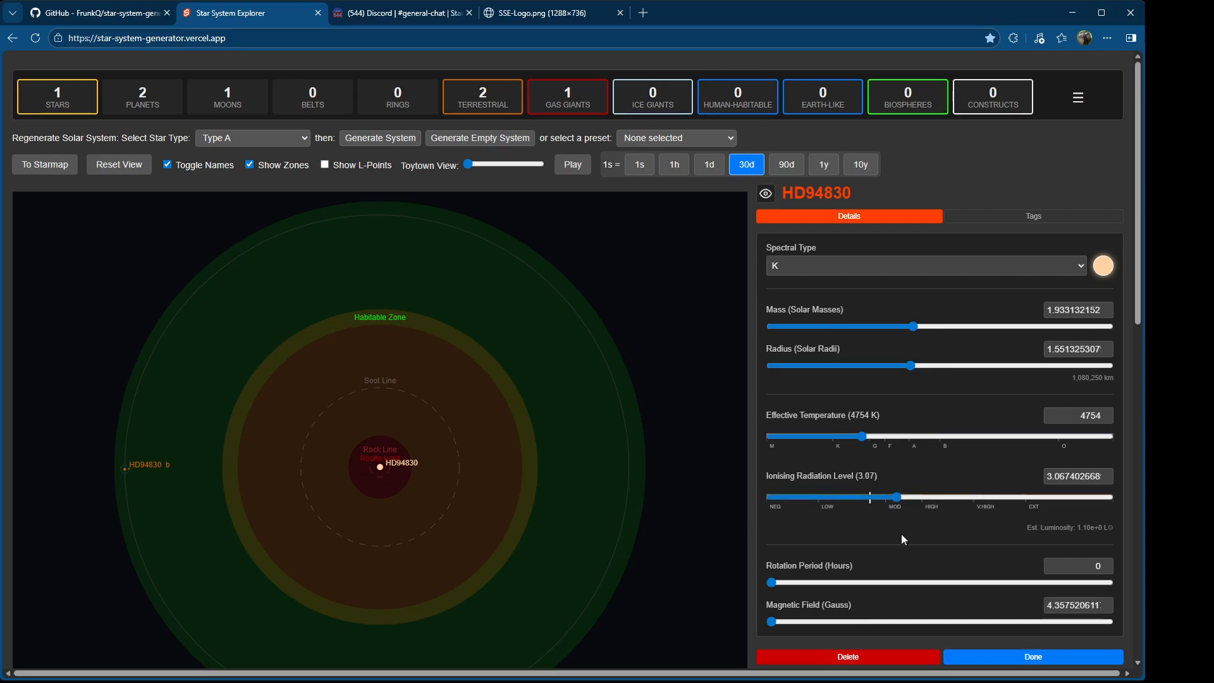
pyautogui.scroll(-2, 901, 534)
pyautogui.scroll(2, 939, 336)
# Step: Generate a system with star type red-giant and examine its zones and inner orbits
pyautogui.click(250, 314)
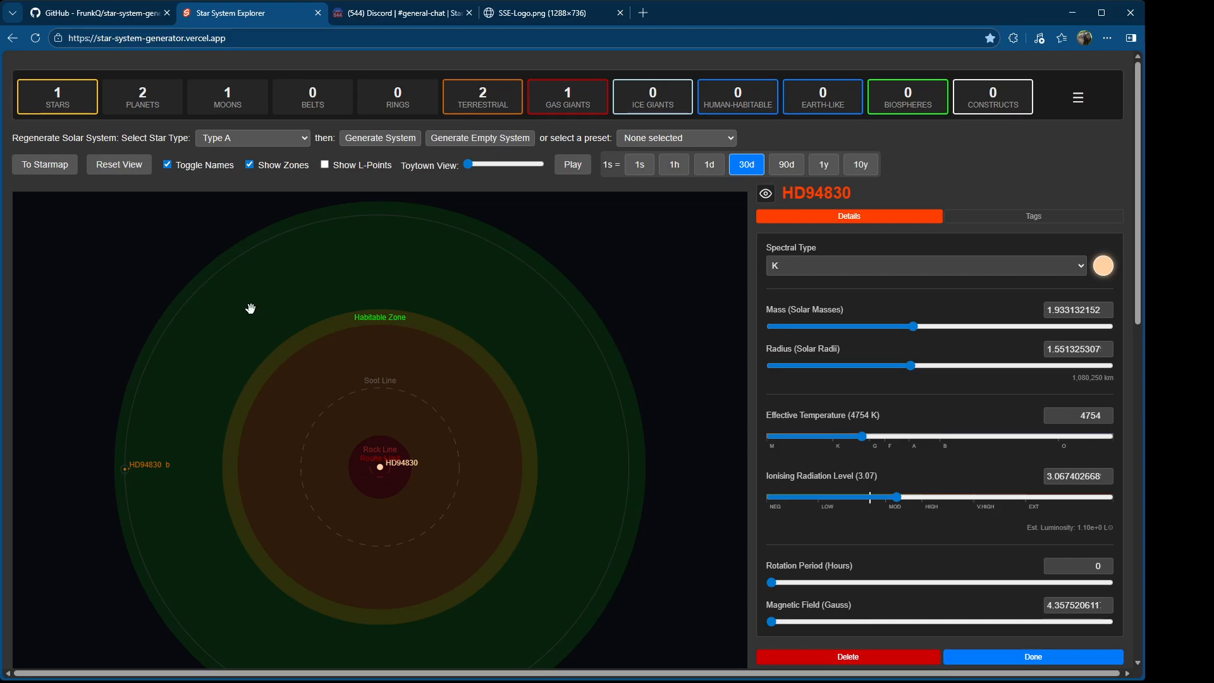
pyautogui.click(396, 141)
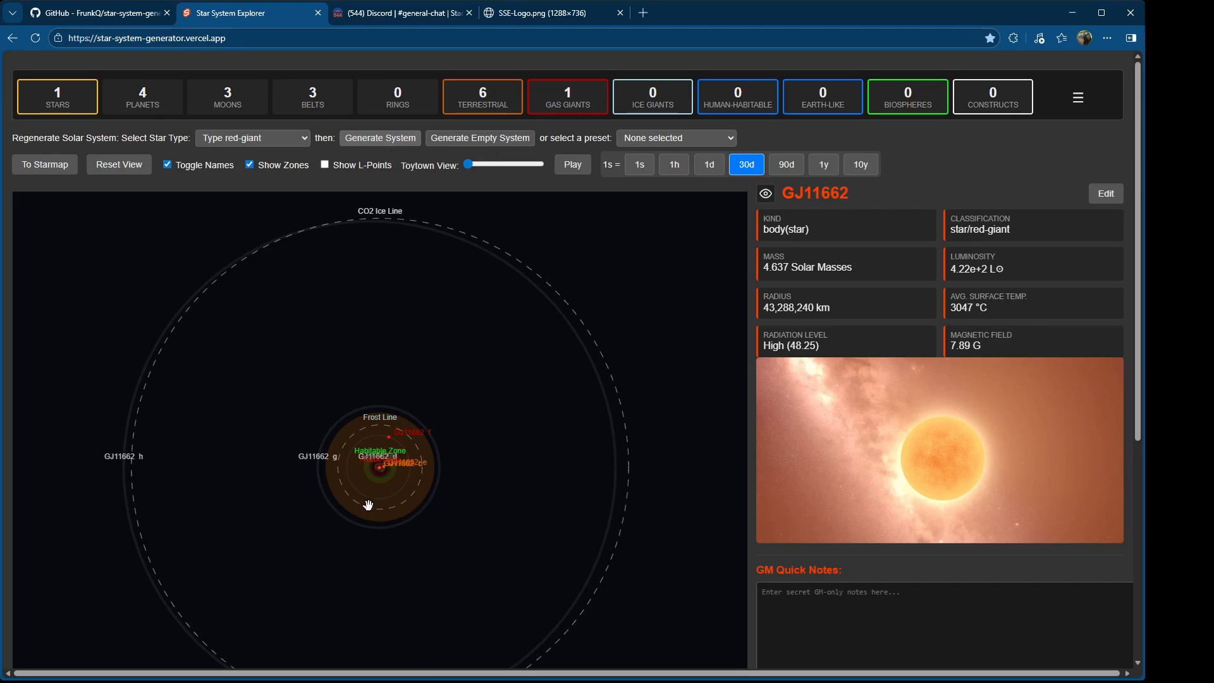
pyautogui.scroll(5, 391, 482)
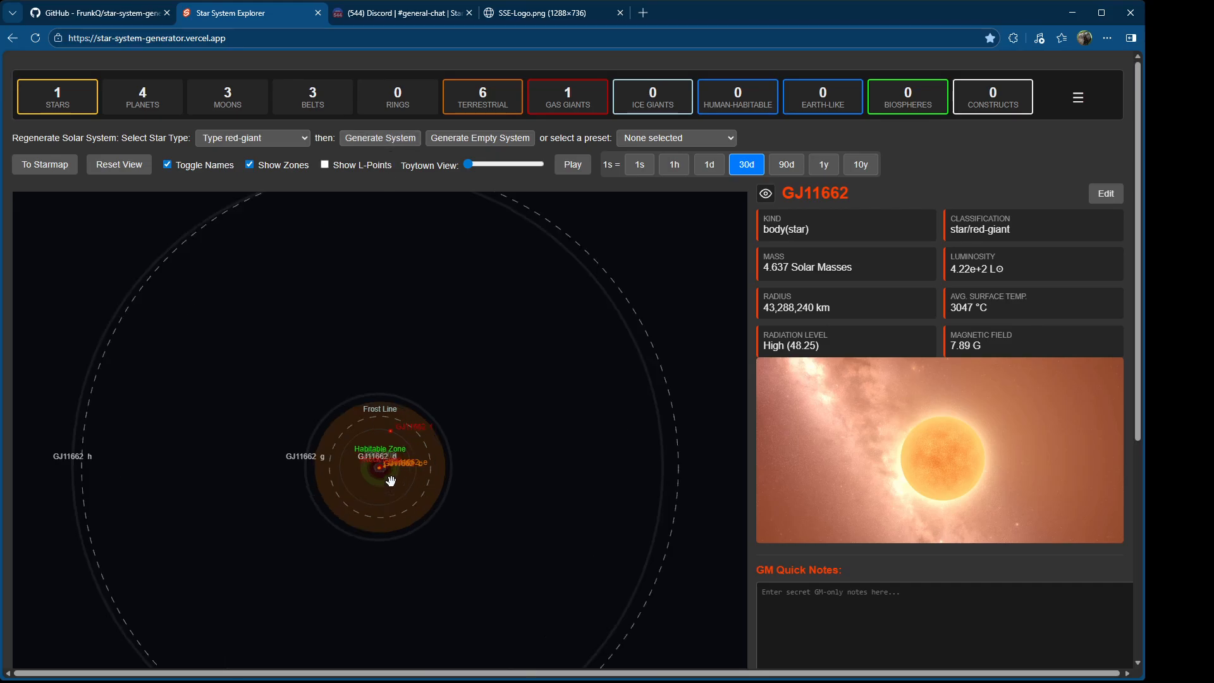
pyautogui.scroll(5, 391, 481)
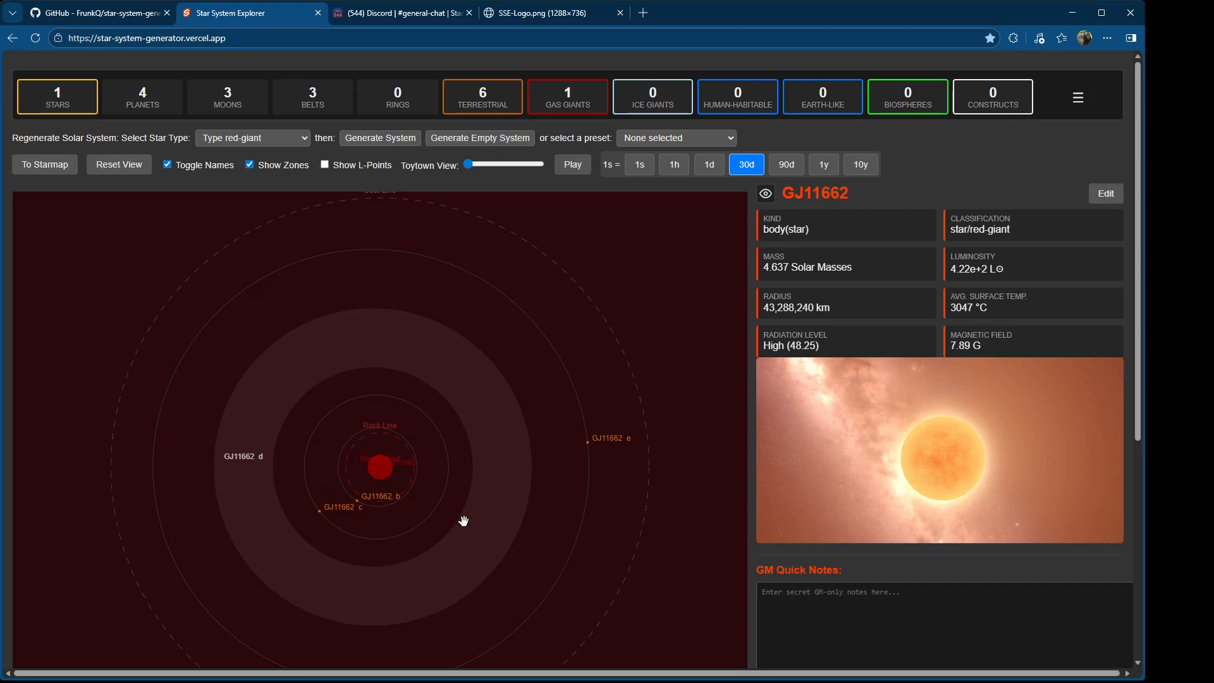
pyautogui.scroll(-5, 504, 450)
pyautogui.scroll(-5, 504, 450)
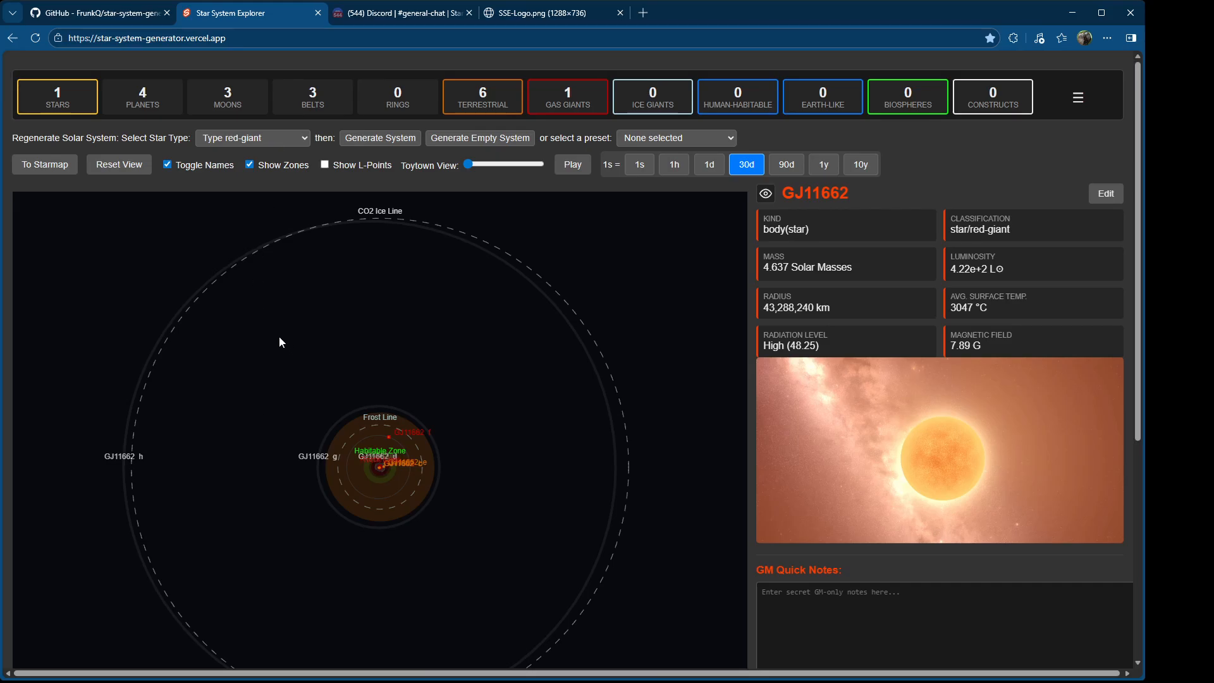
# Step: Generate a system with star type BH
pyautogui.click(252, 405)
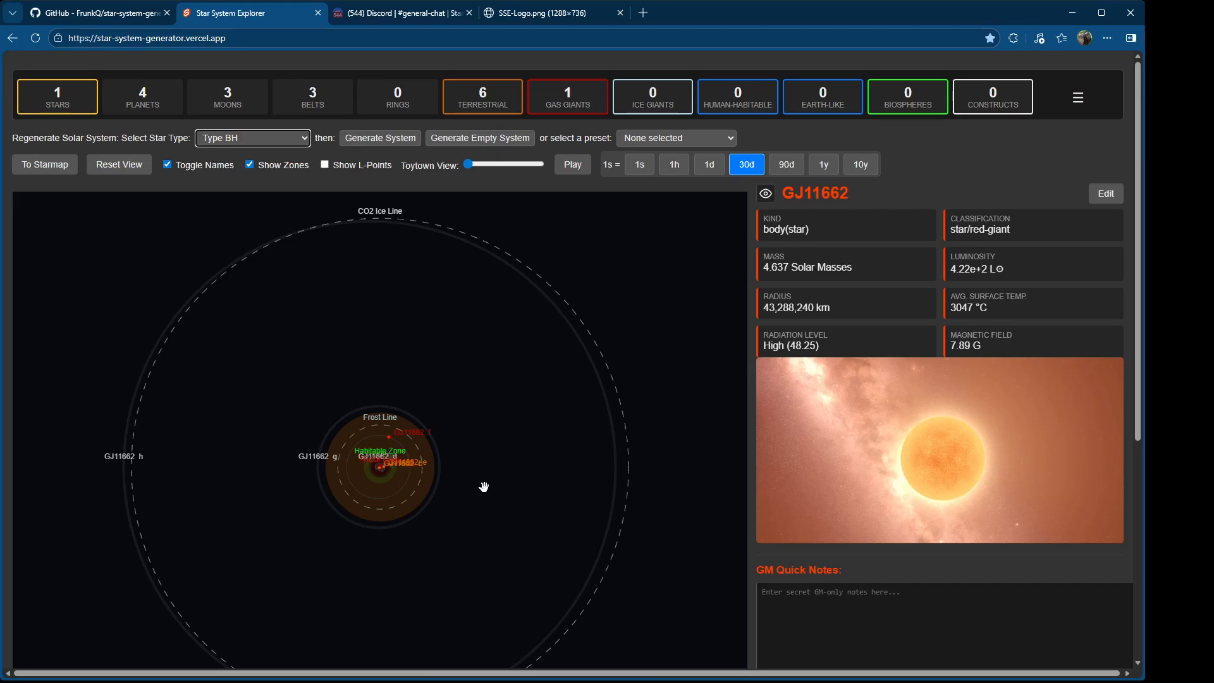
pyautogui.click(382, 149)
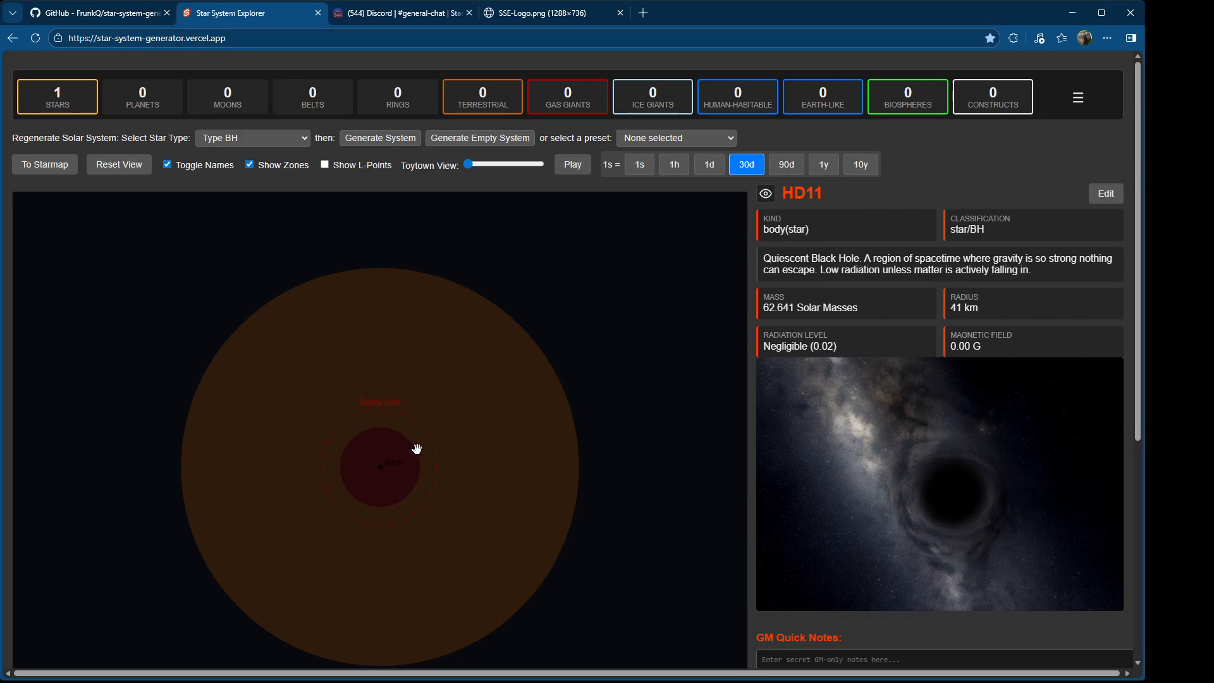
# Step: Regenerate the Type BH system repeatedly to compare the black hole variants and their zones
pyautogui.scroll(-3, 425, 476)
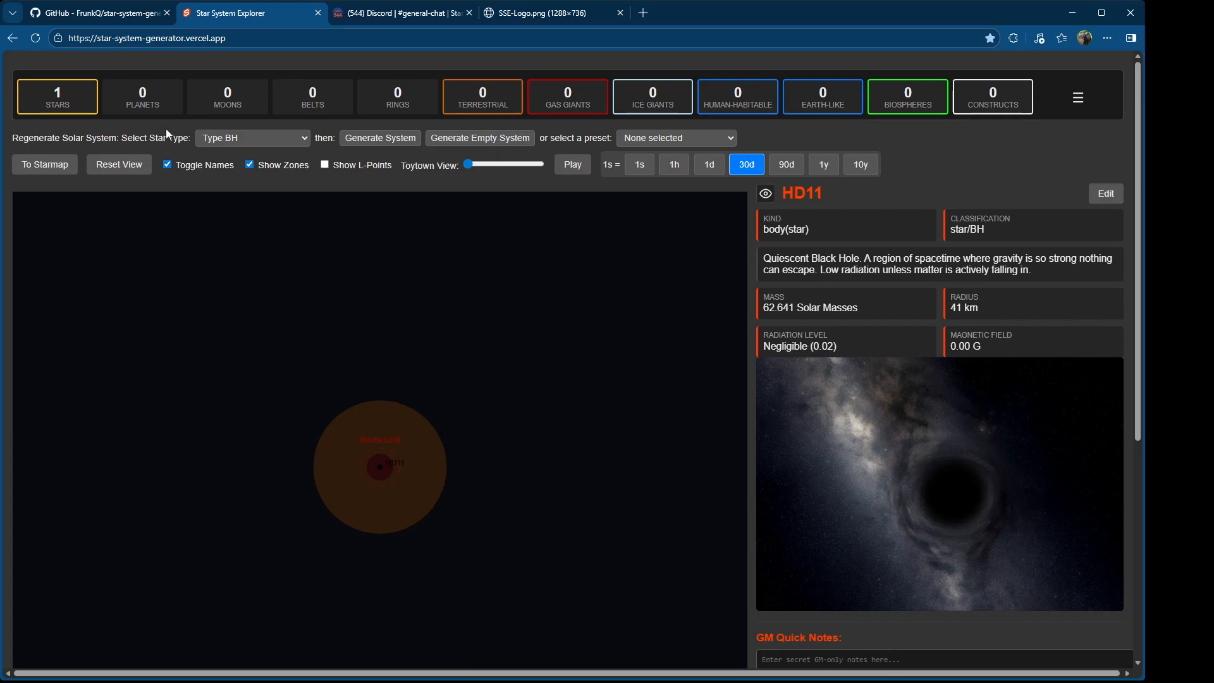
pyautogui.click(365, 140)
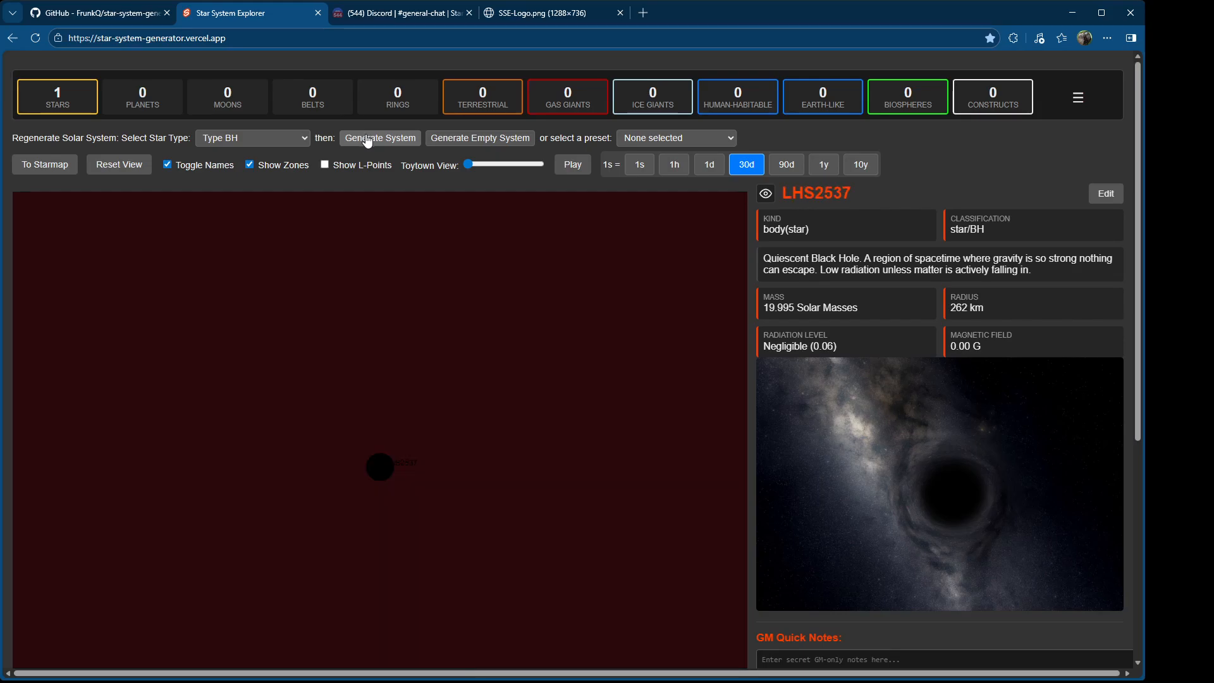
pyautogui.click(367, 141)
pyautogui.click(368, 140)
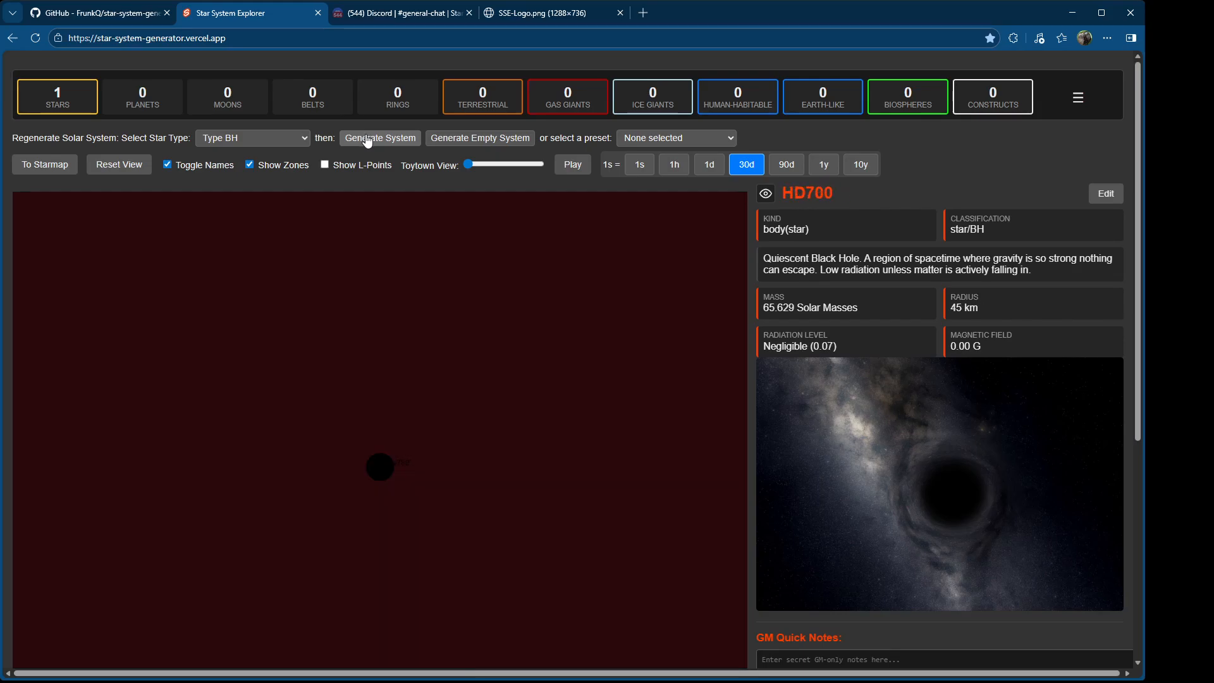
pyautogui.click(367, 140)
pyautogui.click(368, 141)
pyautogui.click(367, 140)
pyautogui.click(368, 141)
pyautogui.click(368, 140)
pyautogui.click(368, 140)
pyautogui.click(367, 140)
pyautogui.click(367, 141)
pyautogui.click(367, 140)
pyautogui.click(367, 140)
pyautogui.click(368, 141)
pyautogui.click(368, 140)
pyautogui.click(368, 140)
pyautogui.click(367, 141)
pyautogui.click(367, 140)
pyautogui.click(367, 141)
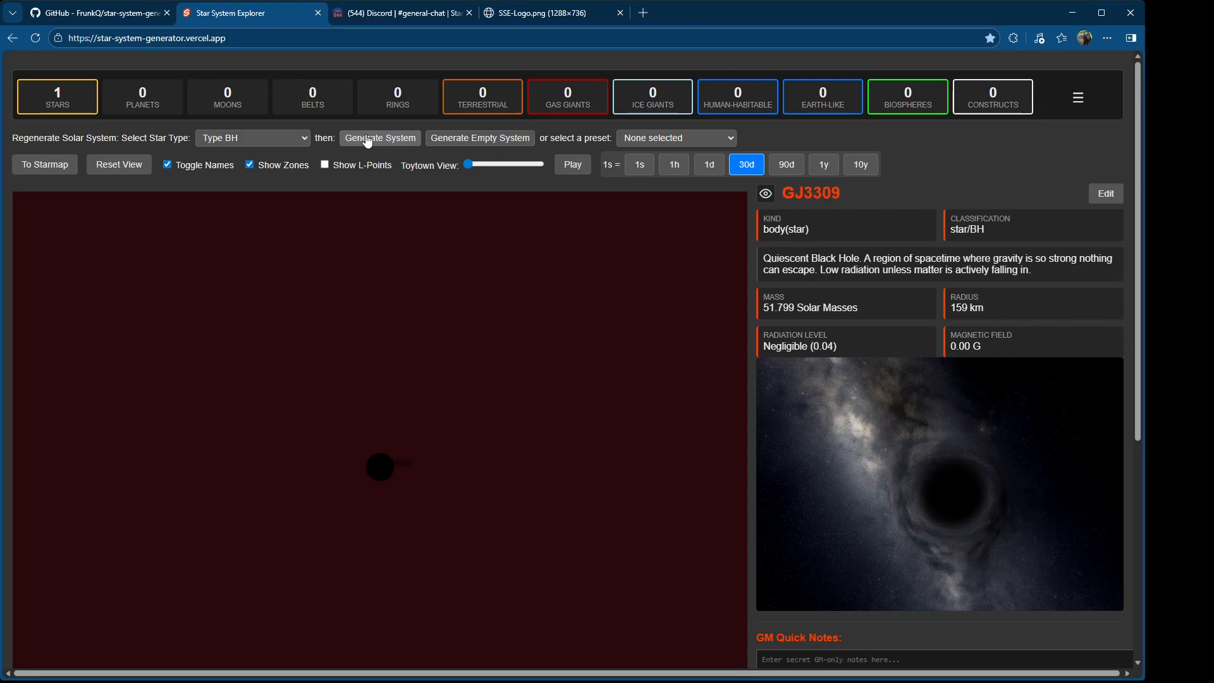
pyautogui.click(368, 140)
pyautogui.click(367, 140)
pyautogui.click(367, 141)
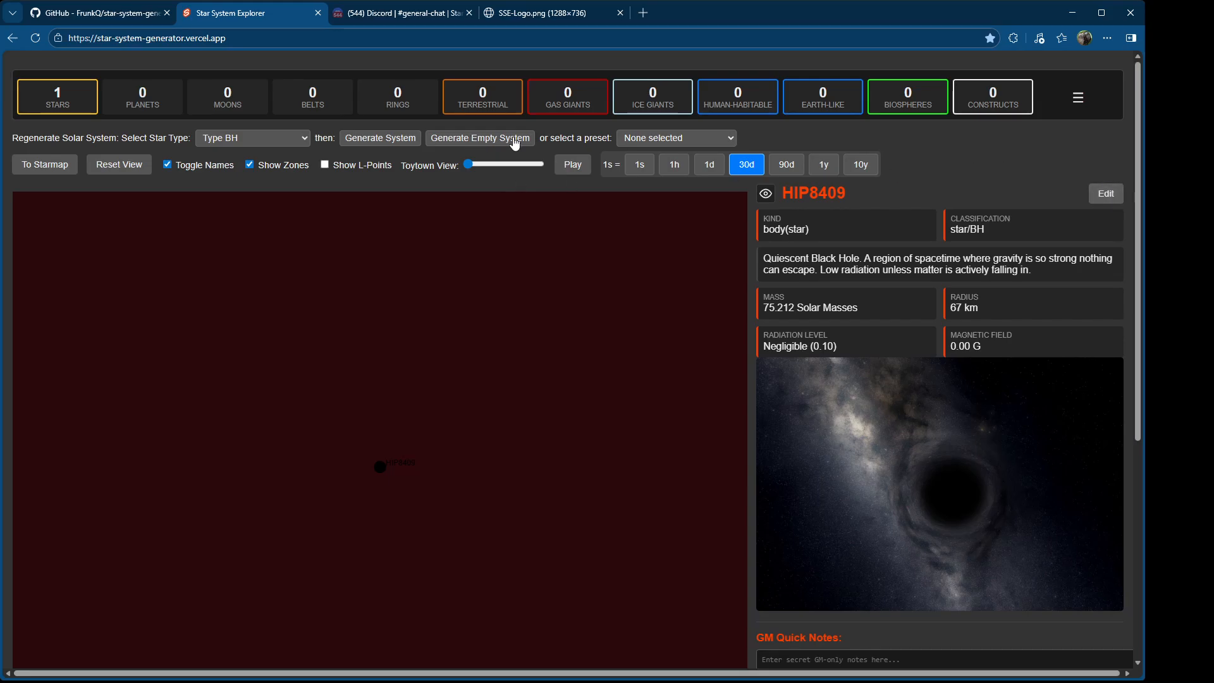
# Step: Try to regenerate the starmap system HD831 with star type BH, and reopen it from the starmap to check
pyautogui.click(40, 170)
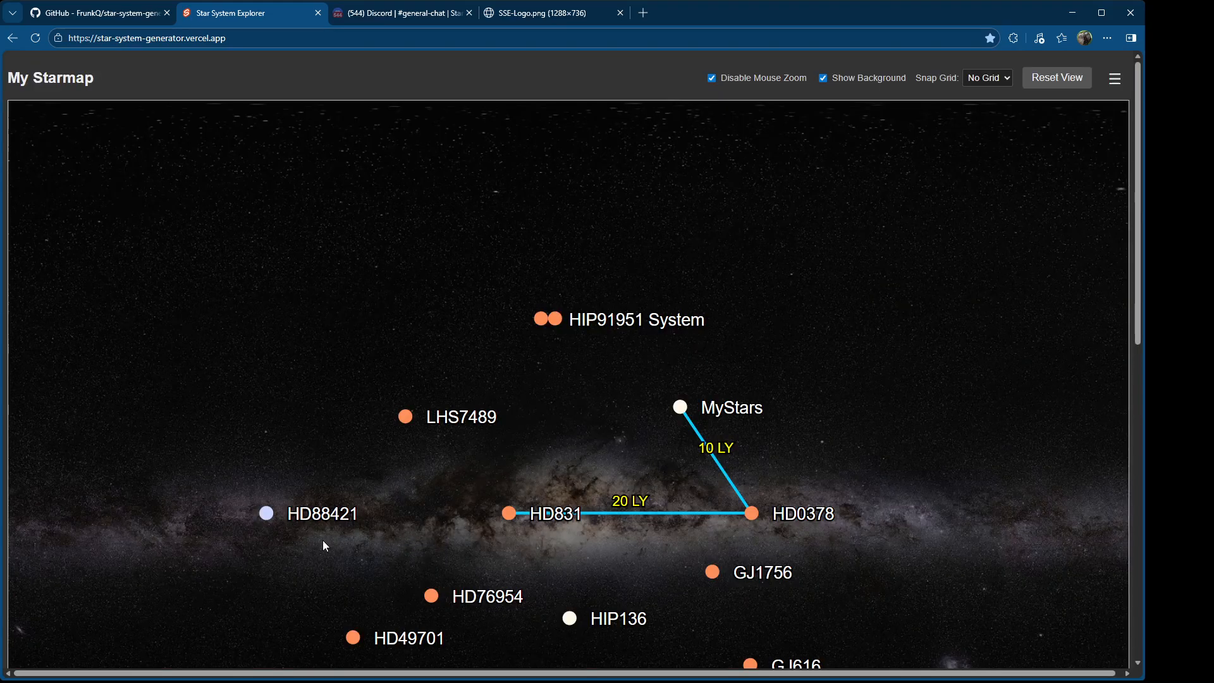
pyautogui.moveTo(541, 574); pyautogui.dragTo(506, 516)
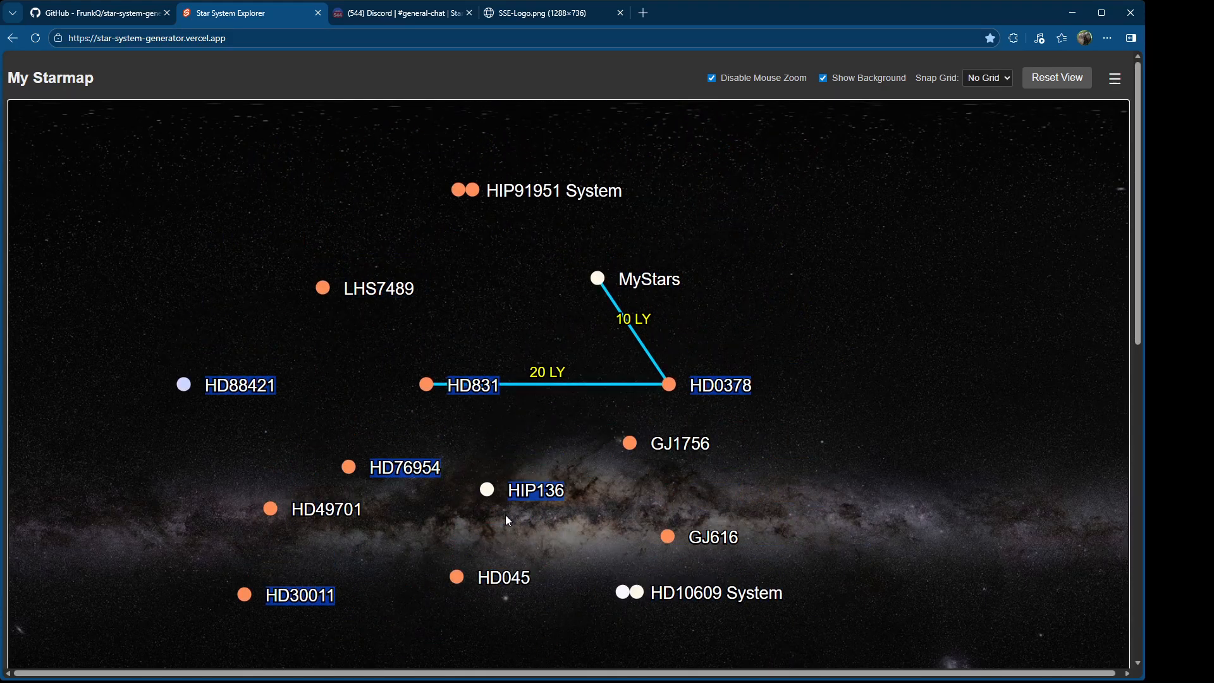
pyautogui.doubleClick(427, 385)
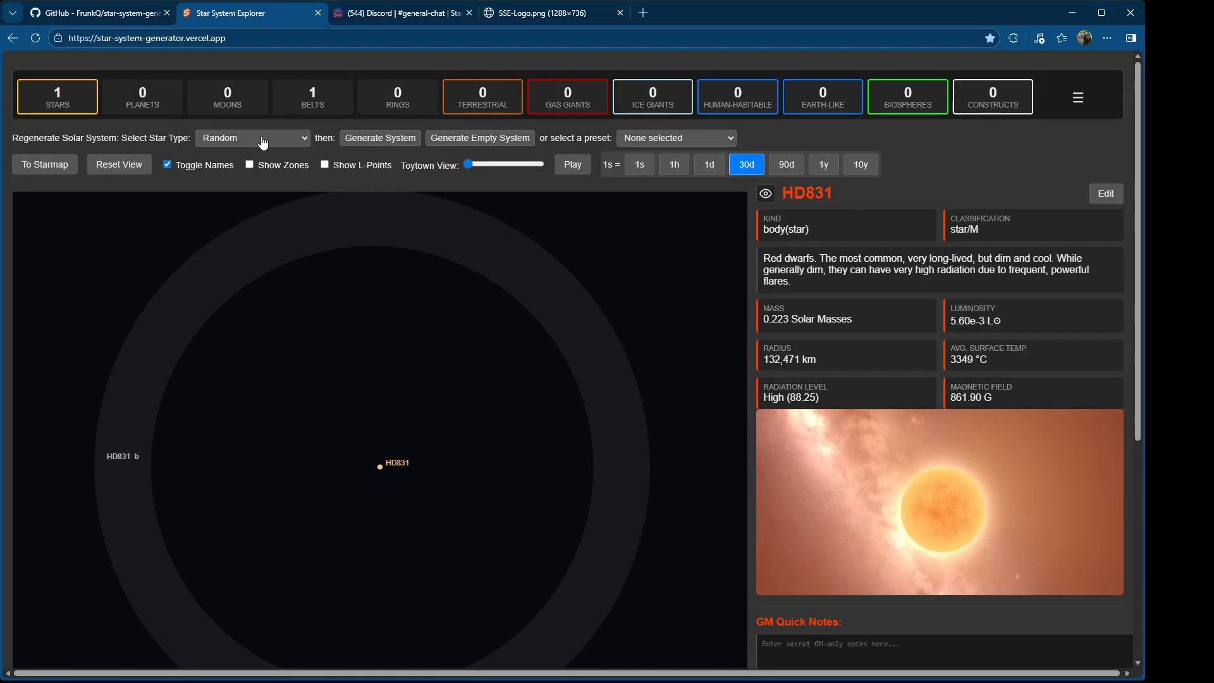
pyautogui.click(246, 397)
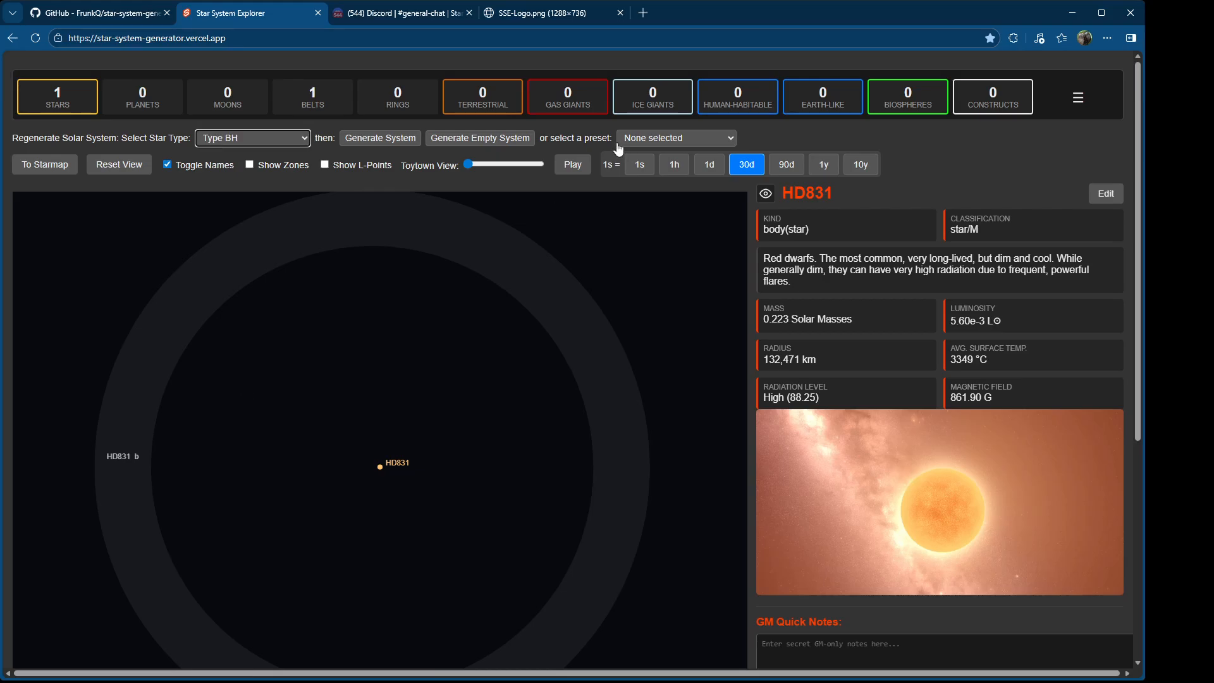
pyautogui.click(382, 139)
pyautogui.click(40, 166)
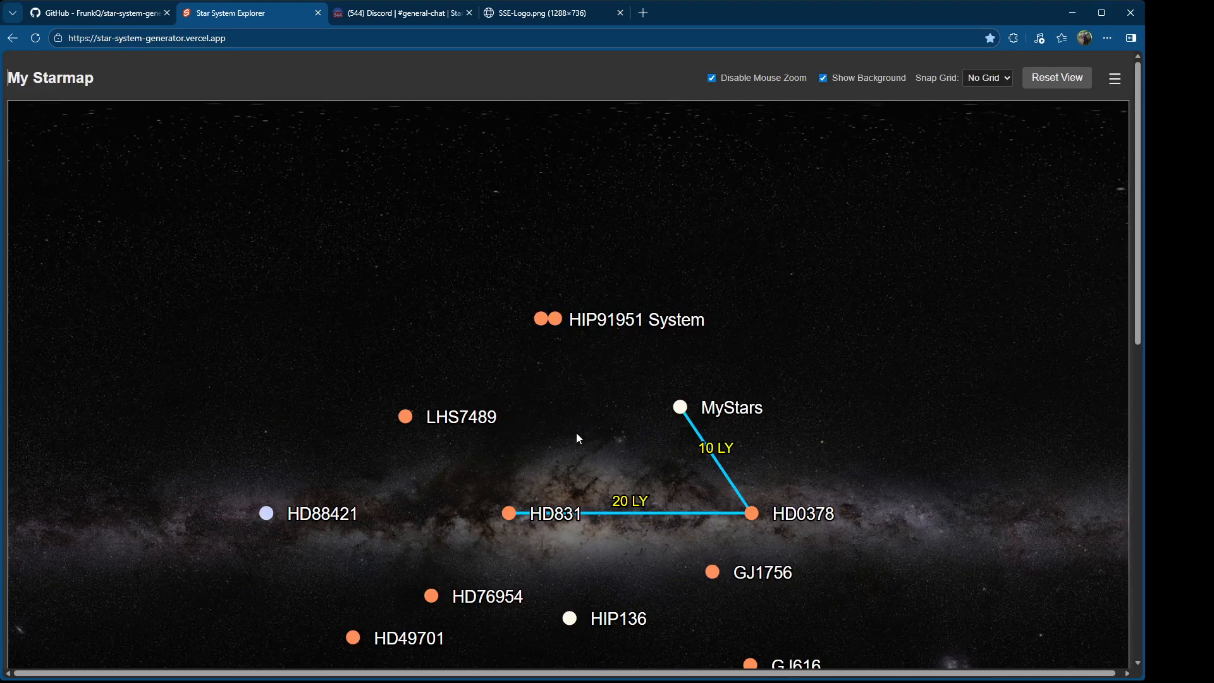
pyautogui.moveTo(576, 438); pyautogui.dragTo(561, 393)
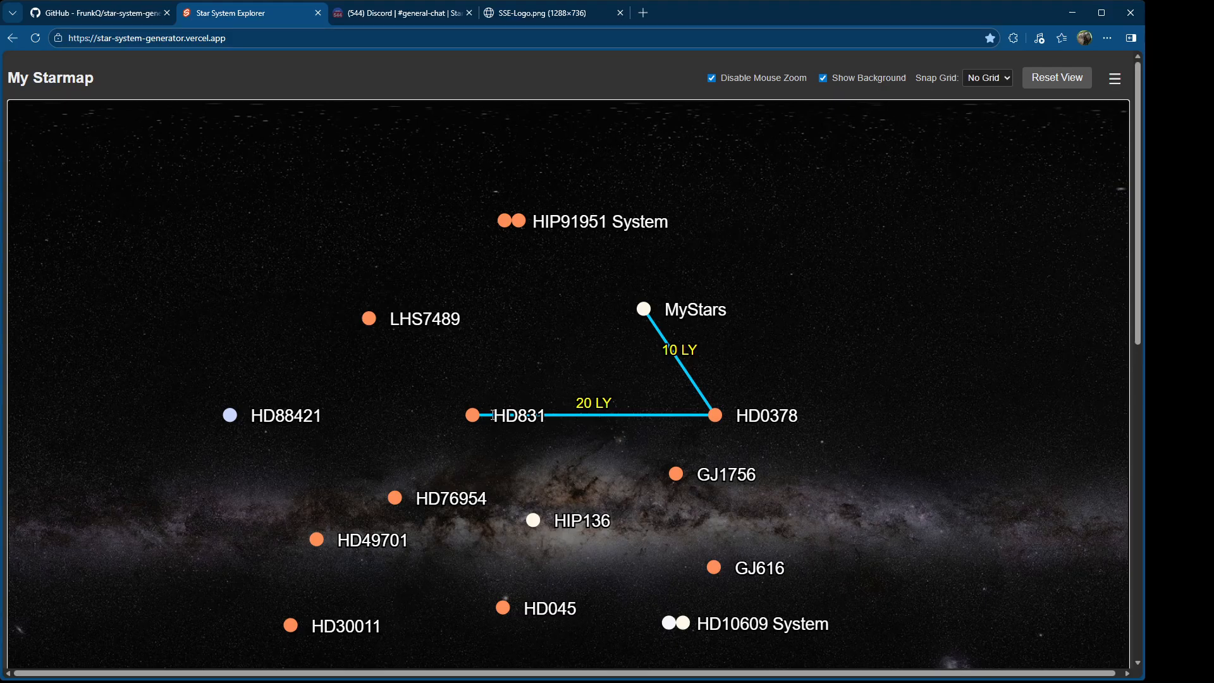
pyautogui.click(471, 416)
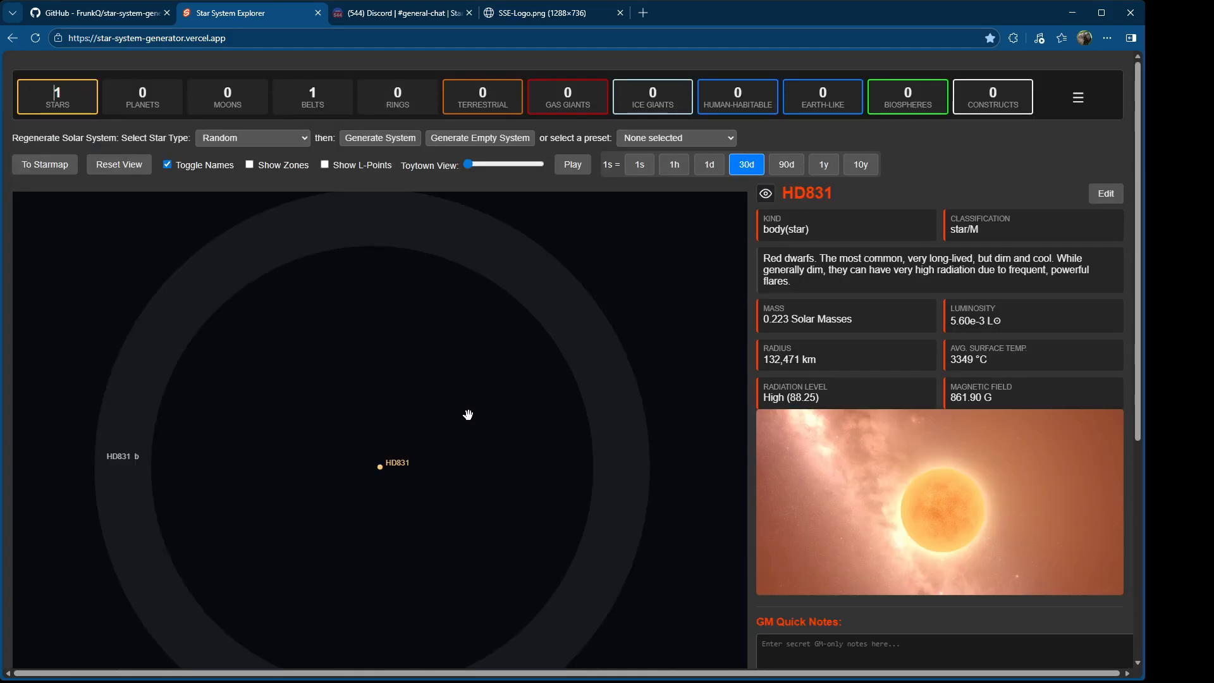
# Step: Open the MyStars system from the starmap and view its construct The Razorback and the planet it orbits, MyStars c
pyautogui.click(39, 164)
pyautogui.click(681, 408)
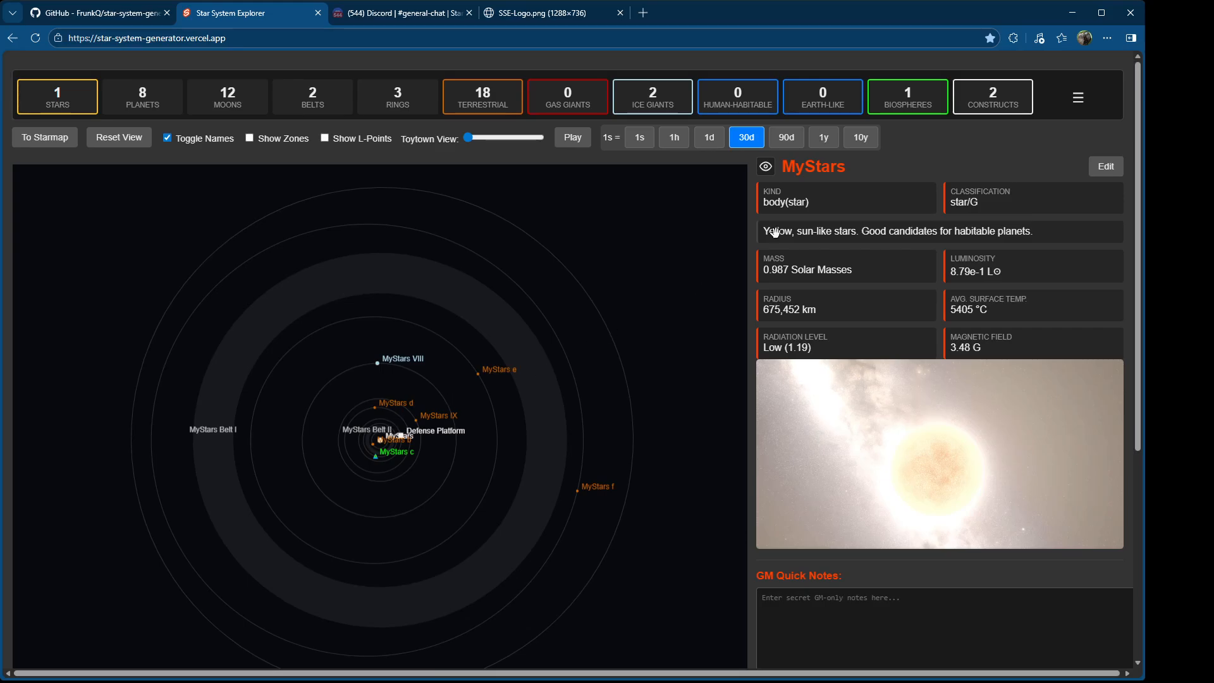
pyautogui.click(993, 94)
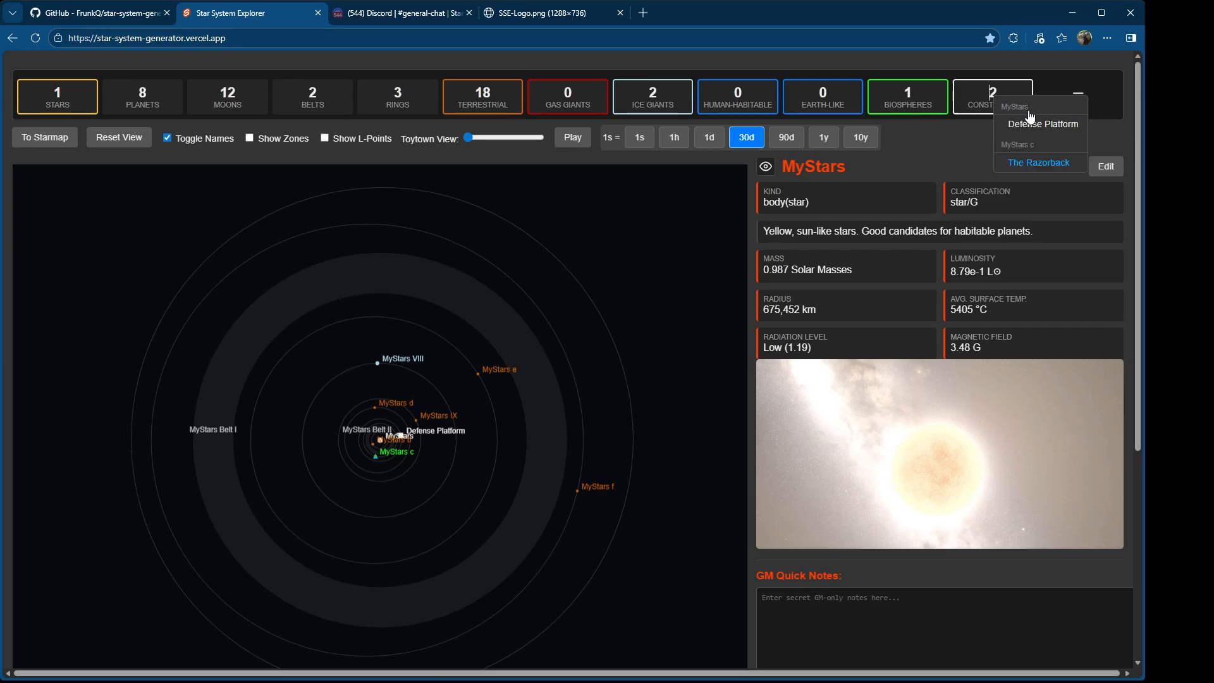
pyautogui.click(1056, 164)
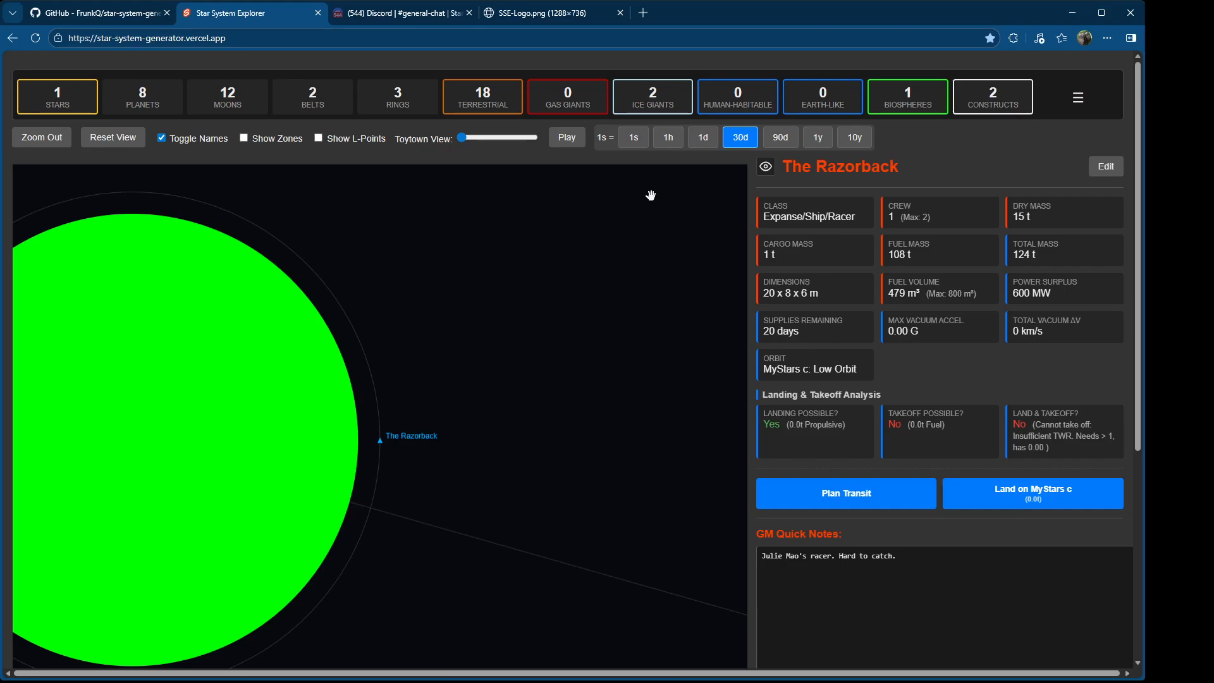
pyautogui.click(54, 144)
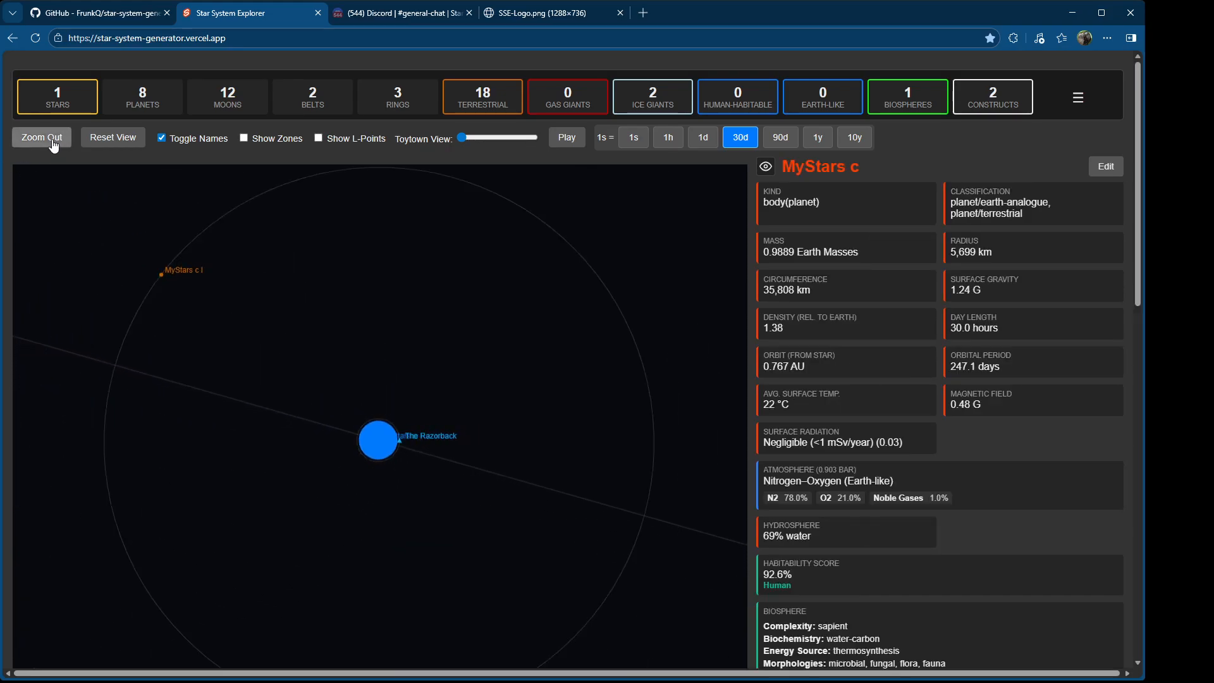
# Step: Open the projector view and show MyStars c from a wider, shifted view of its orbit
pyautogui.click(1078, 103)
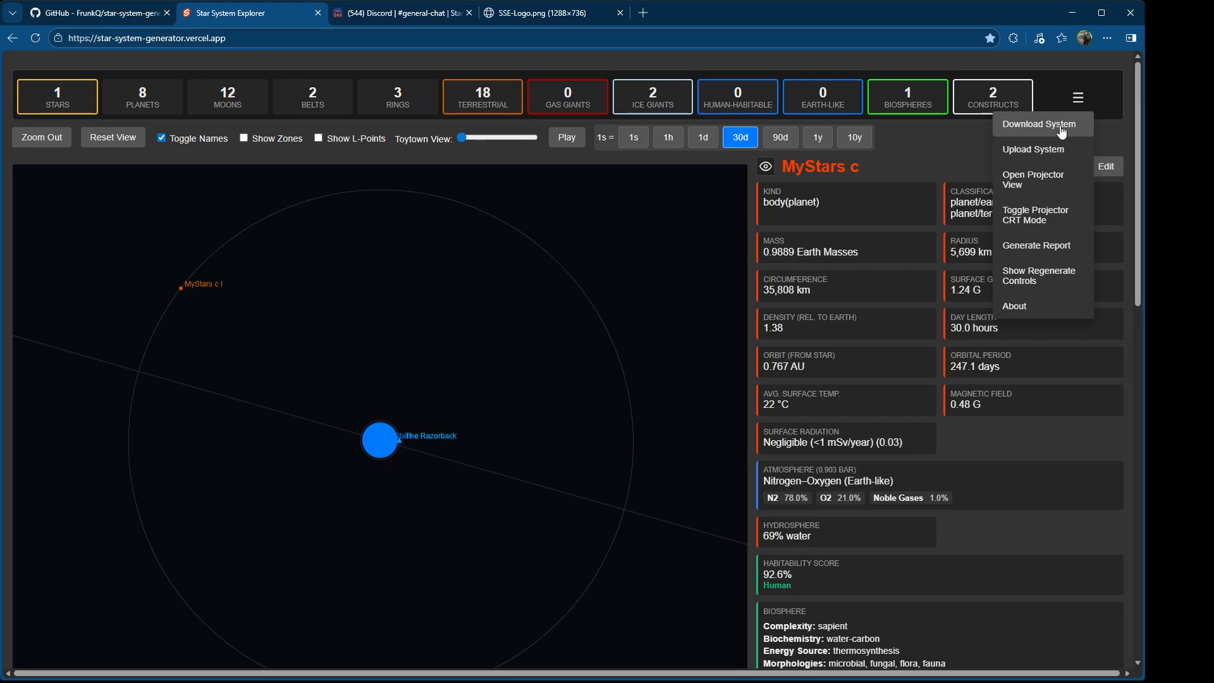
pyautogui.click(1044, 188)
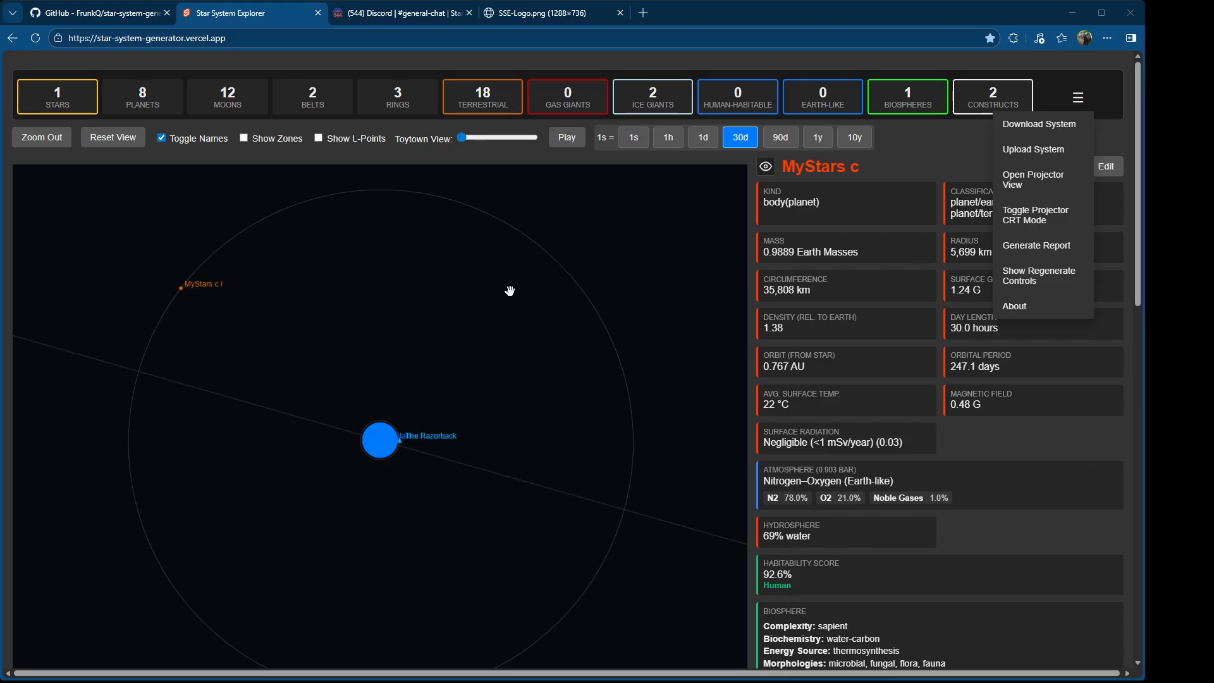
pyautogui.scroll(-3, 541, 358)
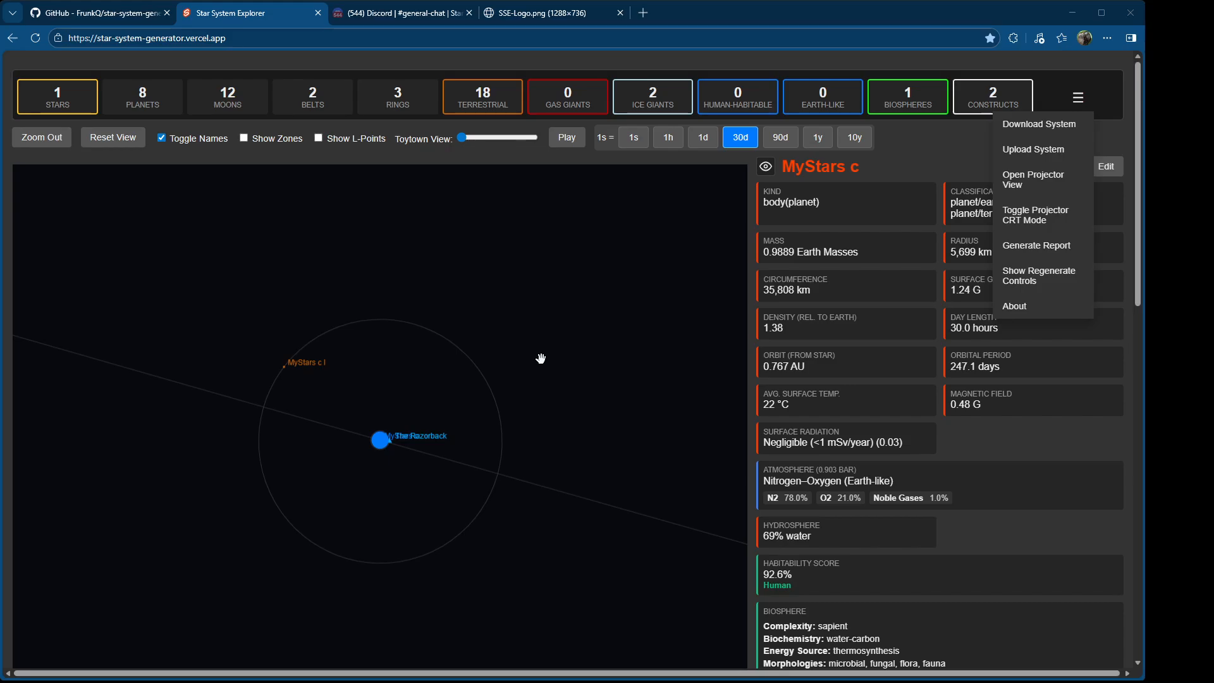
pyautogui.scroll(-3, 541, 359)
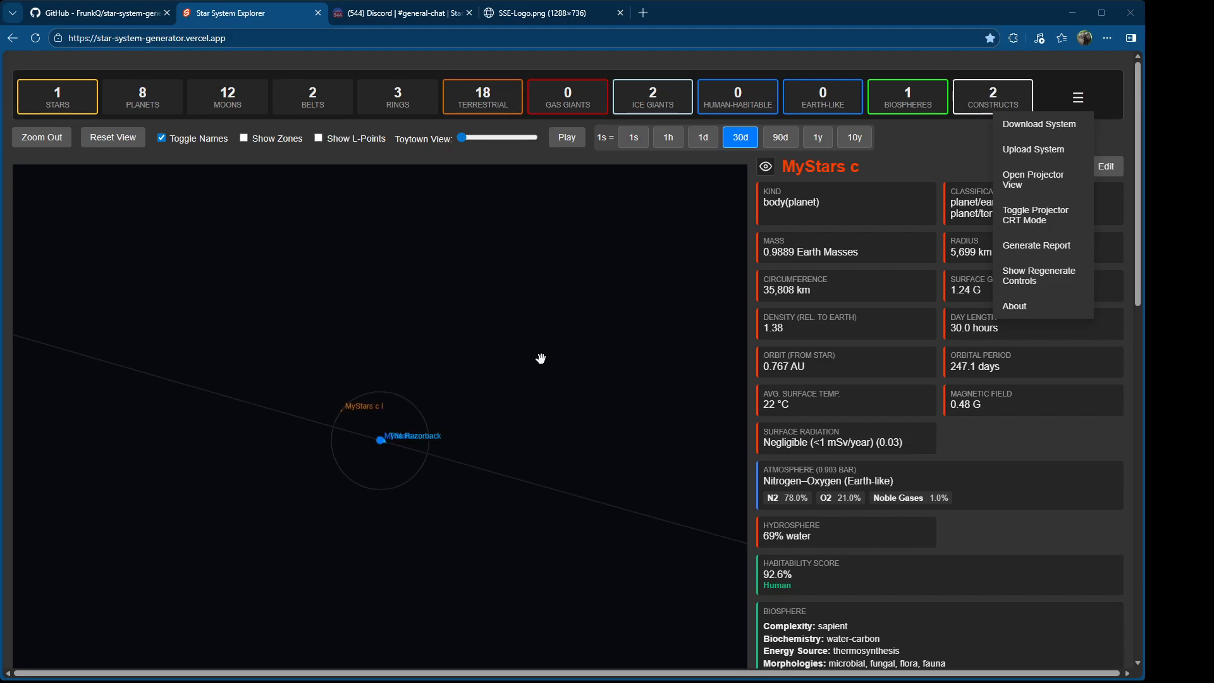
pyautogui.scroll(-3, 541, 359)
pyautogui.moveTo(485, 342); pyautogui.dragTo(426, 435)
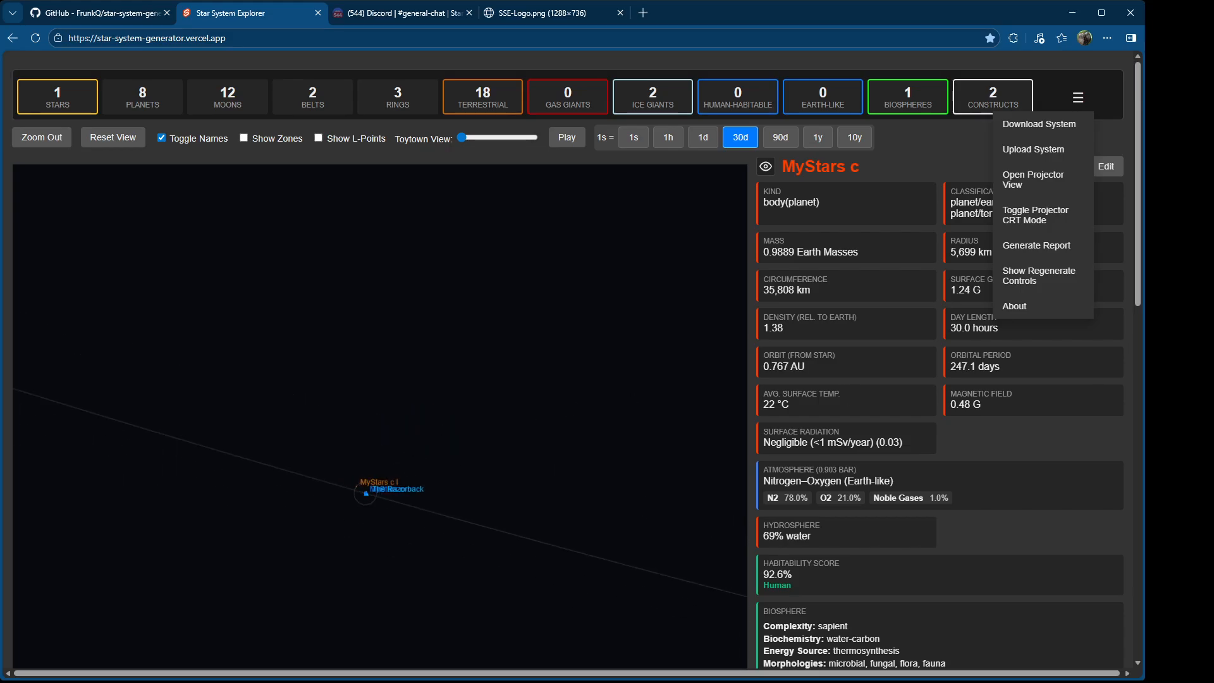
pyautogui.click(1041, 252)
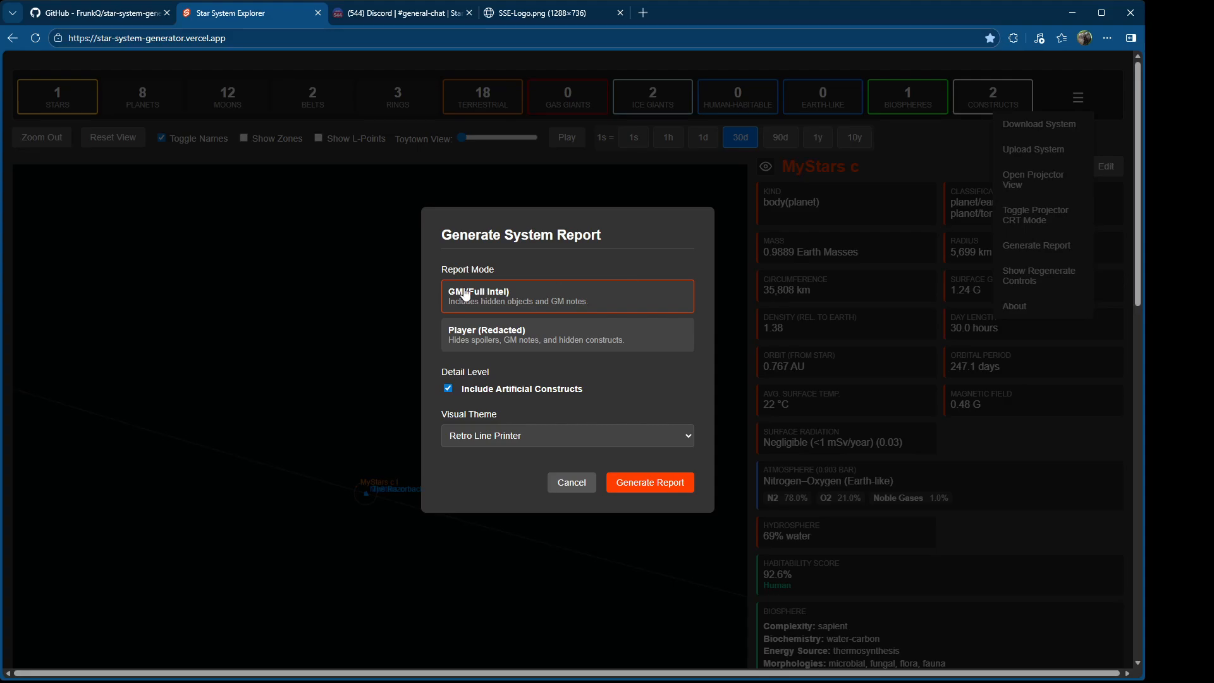
pyautogui.click(523, 344)
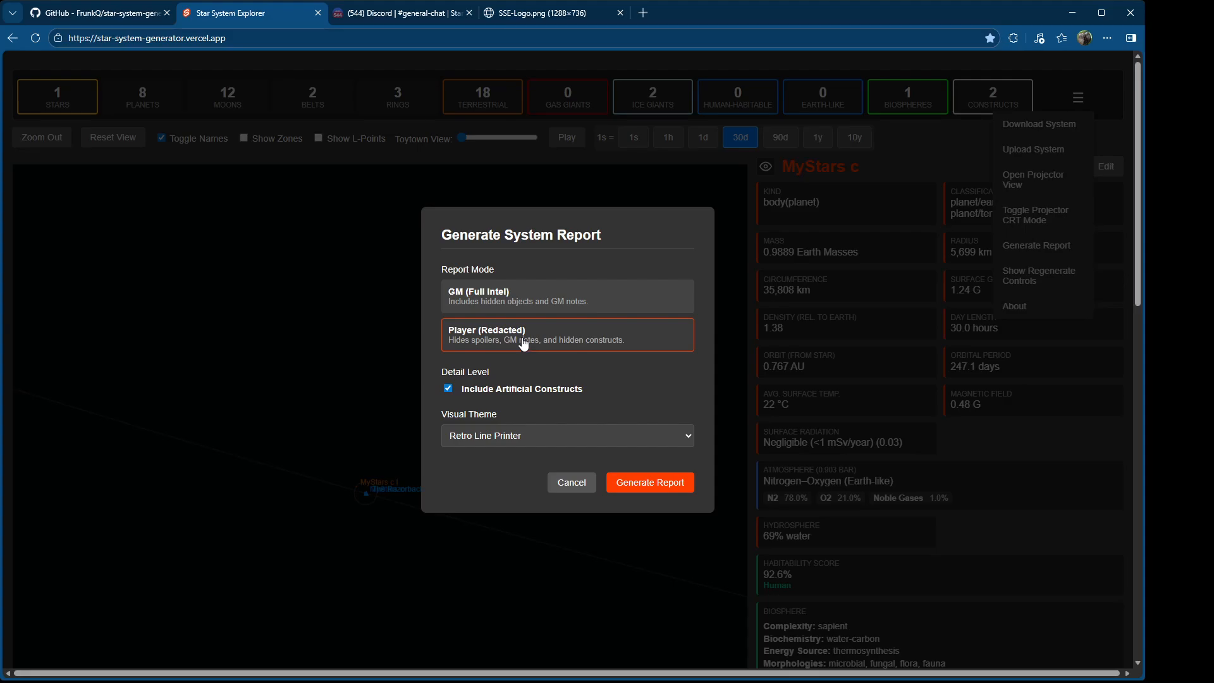
pyautogui.click(572, 484)
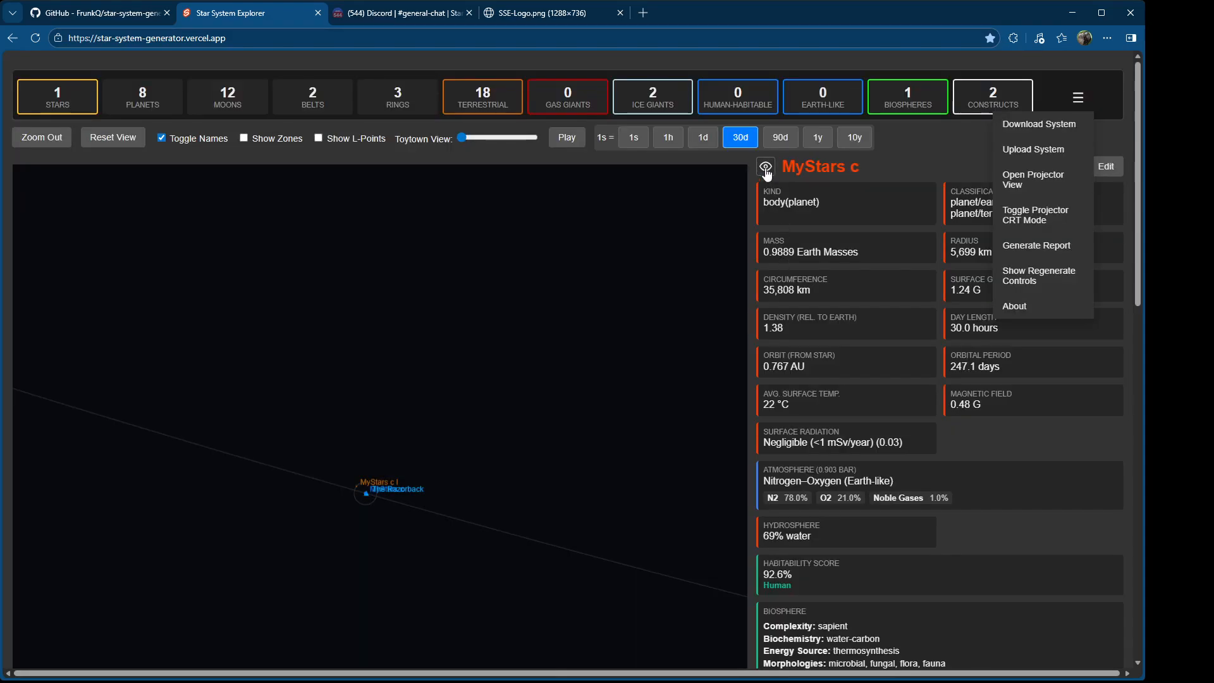
# Step: Toggle the visibility of MyStars c and look through its planet data and detailed information
pyautogui.scroll(-3, 570, 468)
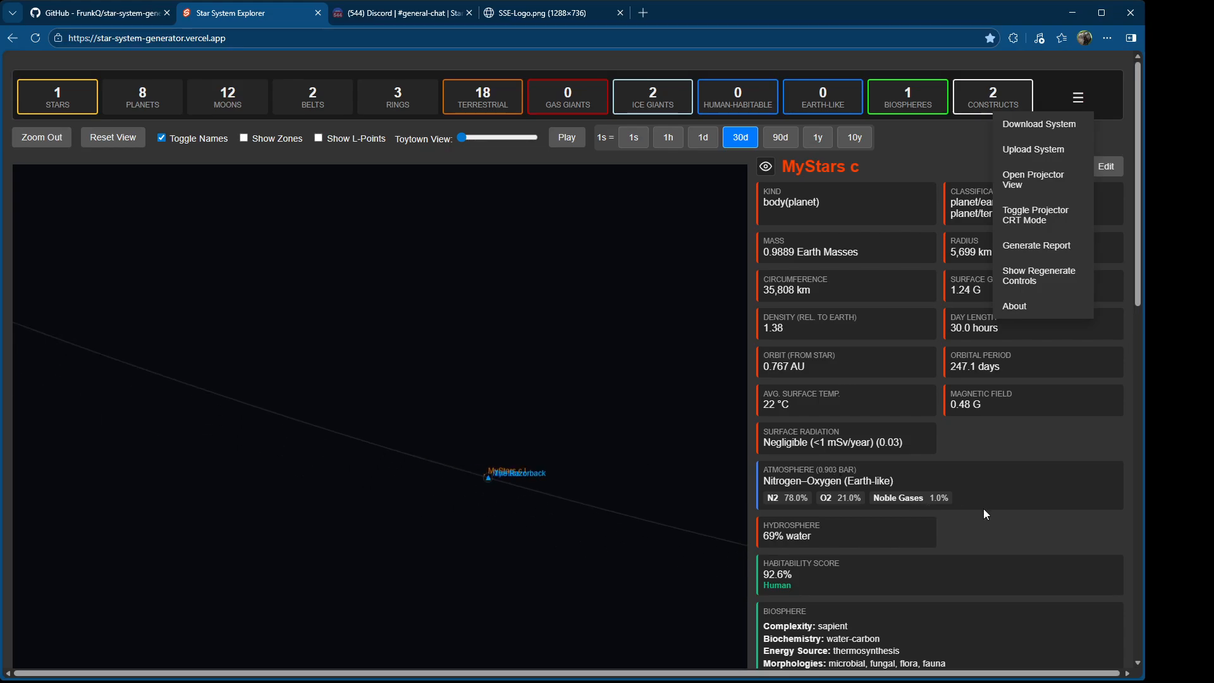
pyautogui.moveTo(984, 508); pyautogui.dragTo(766, 179)
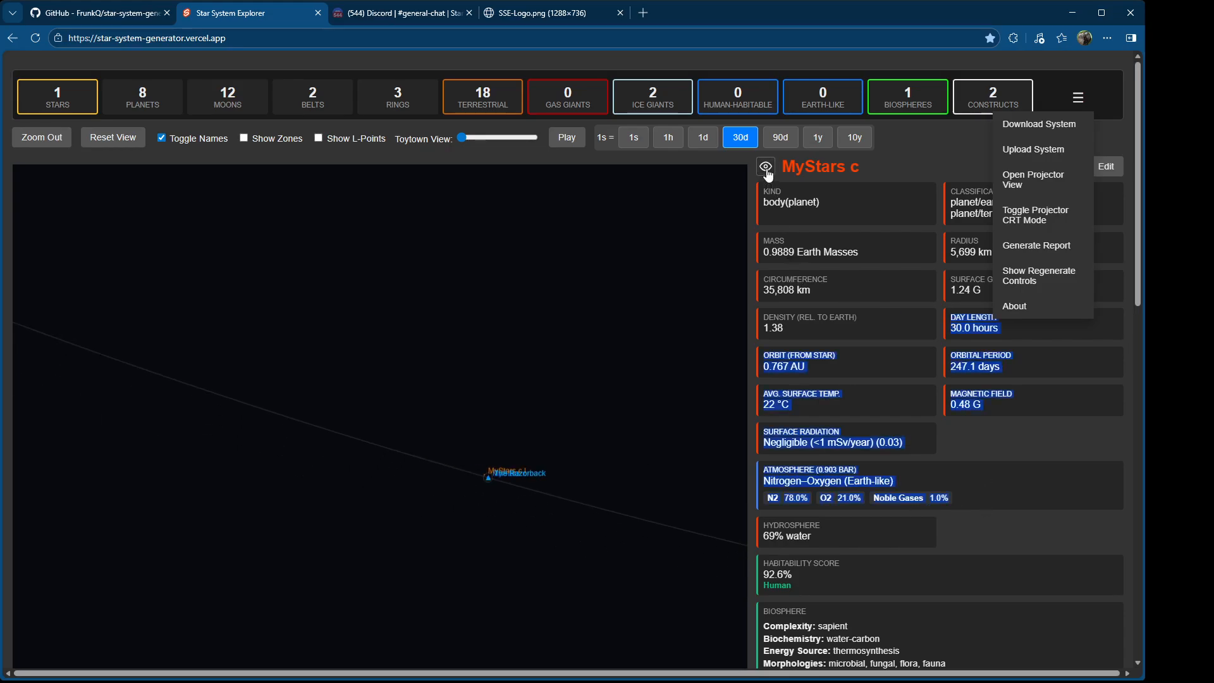
pyautogui.click(766, 168)
pyautogui.click(1035, 460)
pyautogui.scroll(-4, 1034, 456)
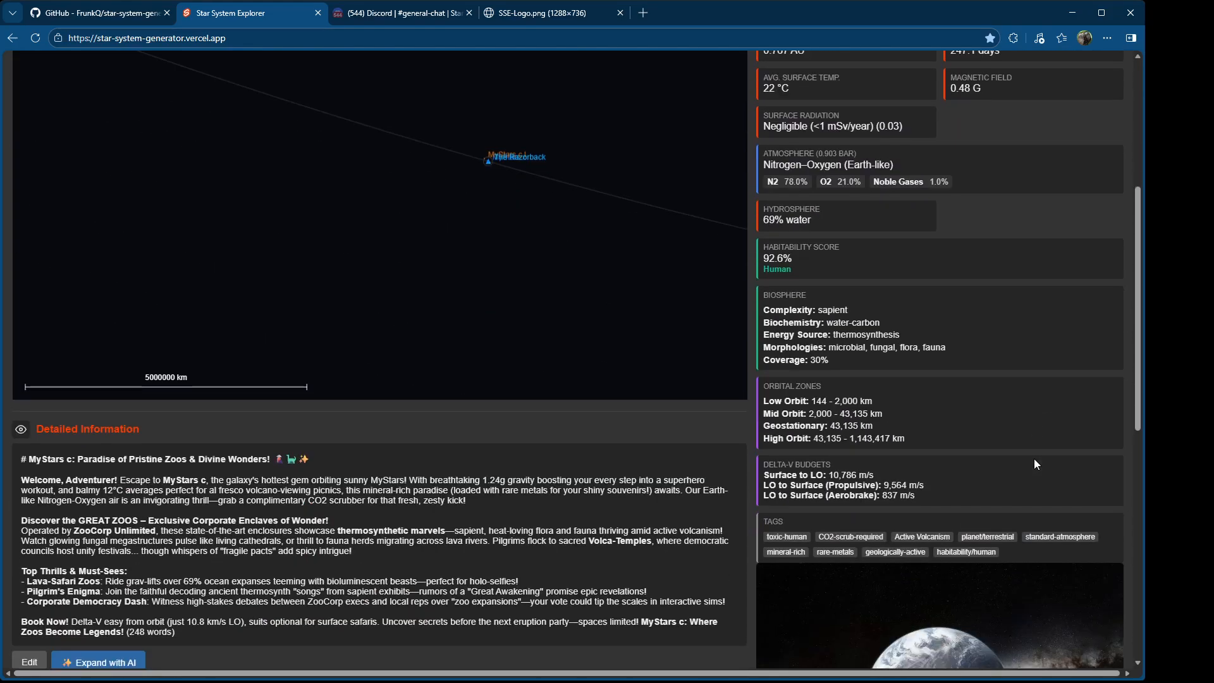
pyautogui.scroll(5, 1034, 458)
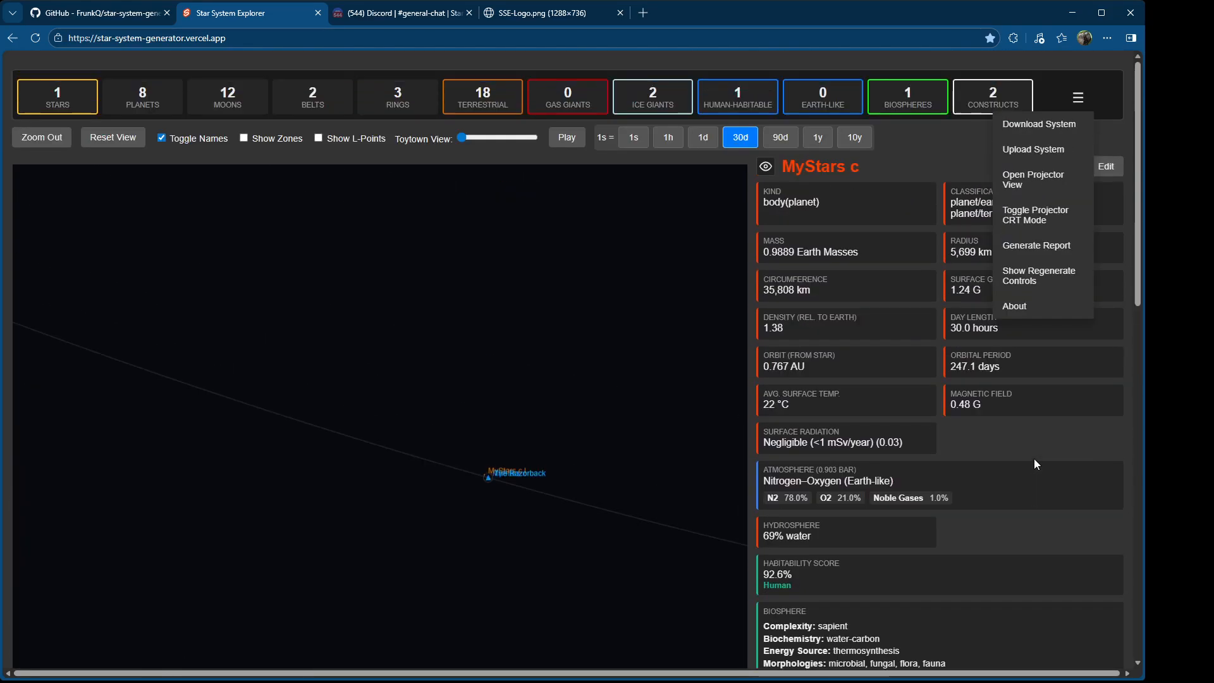
# Step: Hide the construct The Razorback, make it visible again, and look over its notes and detailed information
pyautogui.click(985, 100)
pyautogui.click(1033, 167)
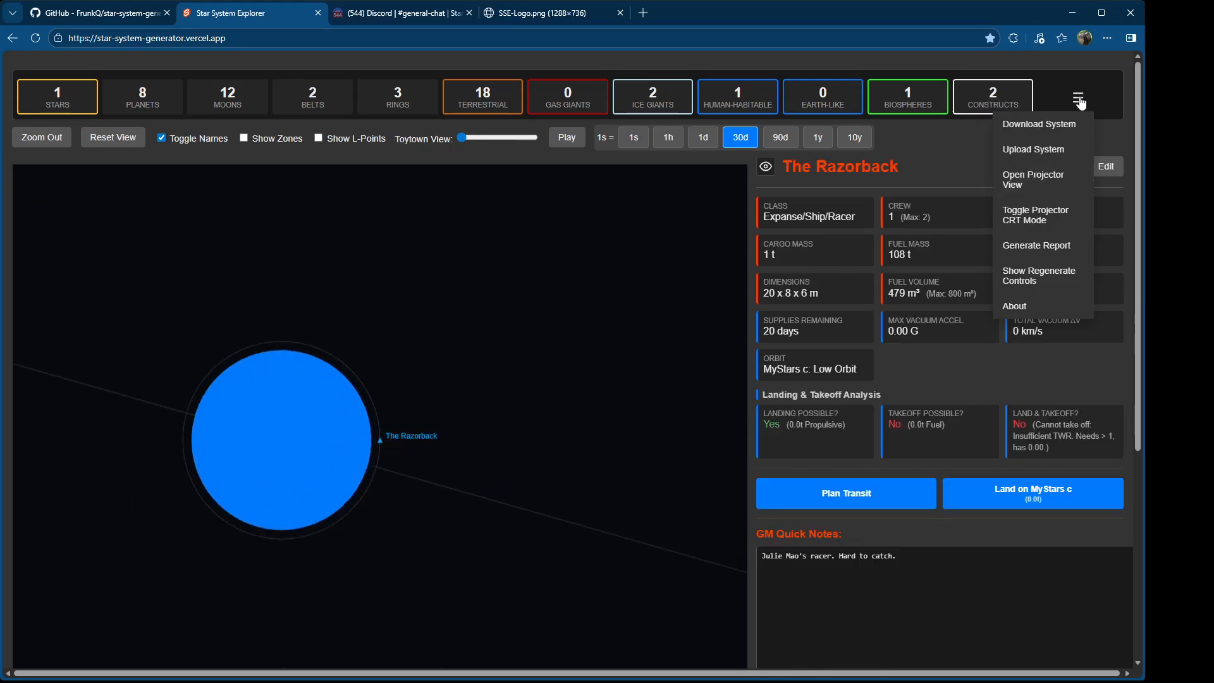
pyautogui.click(766, 166)
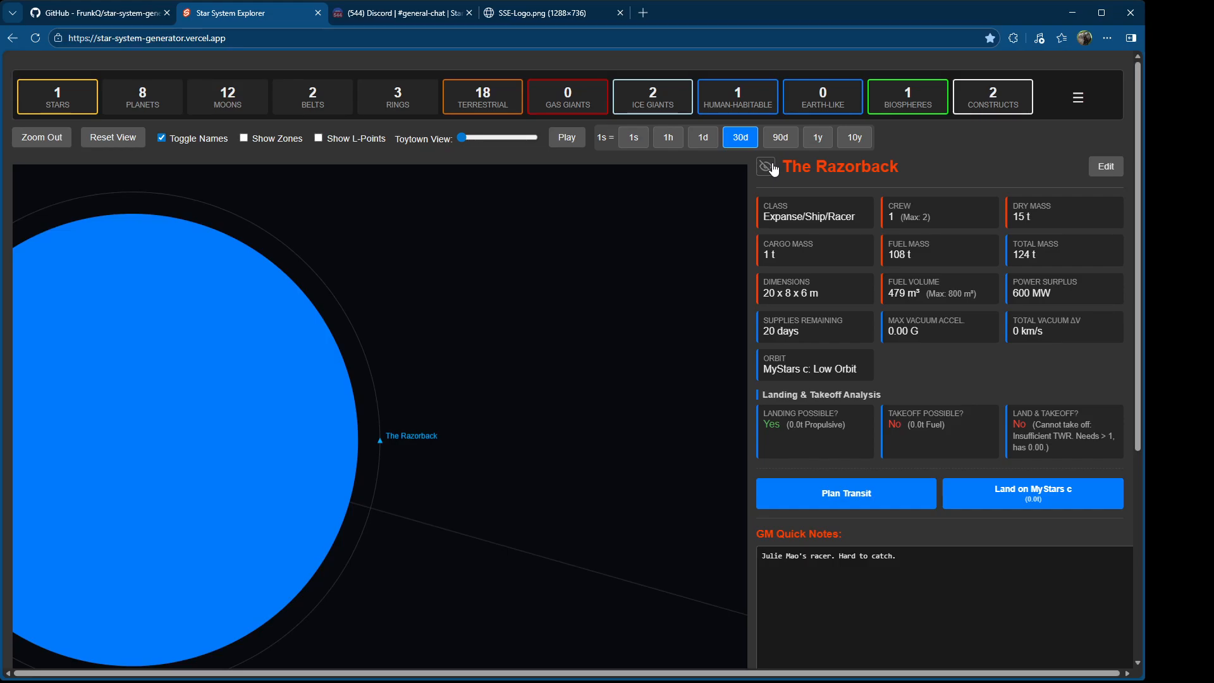
pyautogui.click(1078, 97)
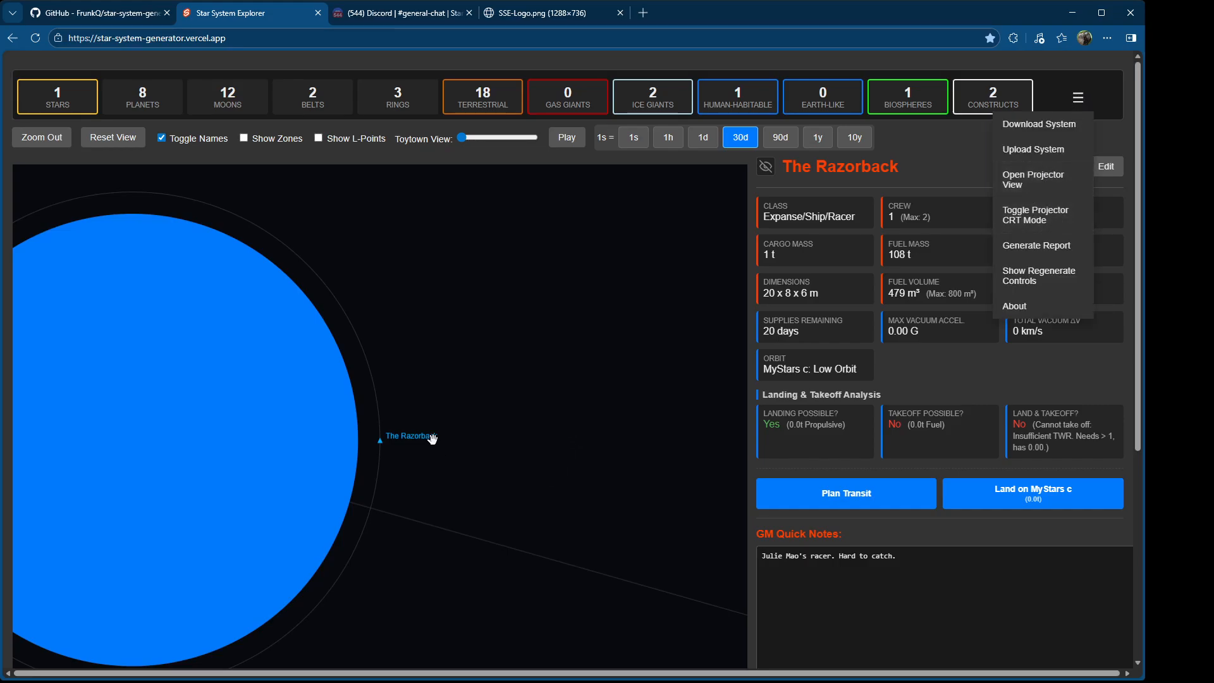
pyautogui.click(766, 166)
pyautogui.scroll(-5, 443, 559)
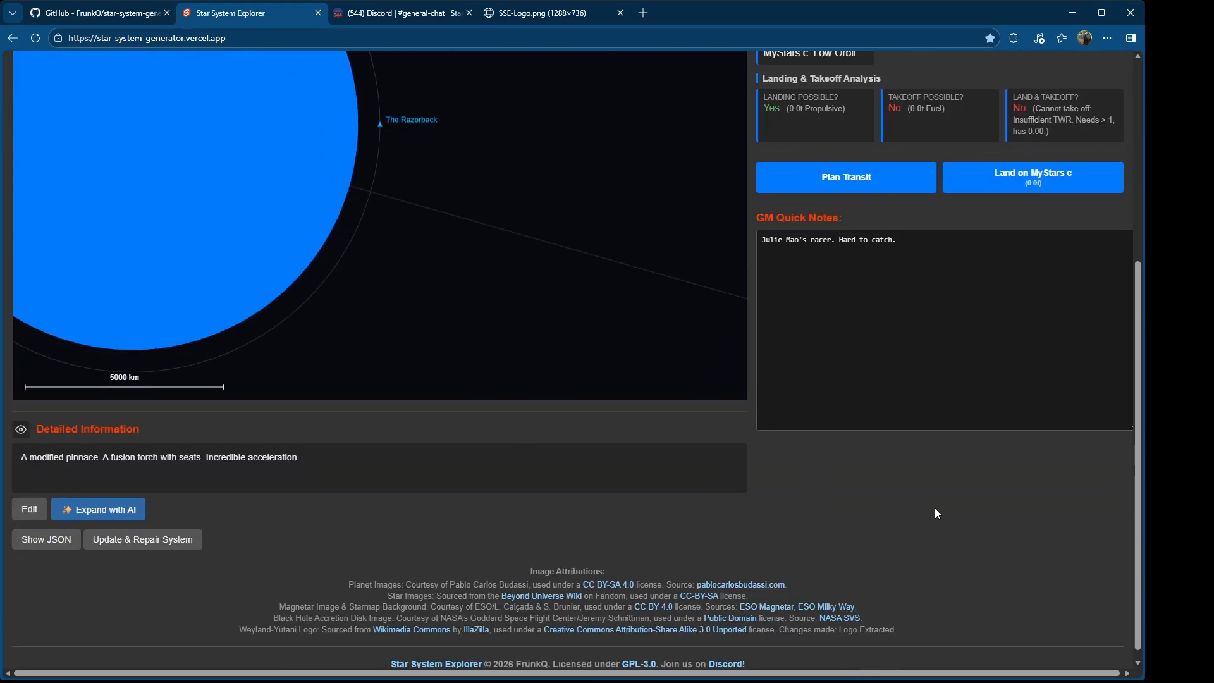
pyautogui.scroll(5, 935, 507)
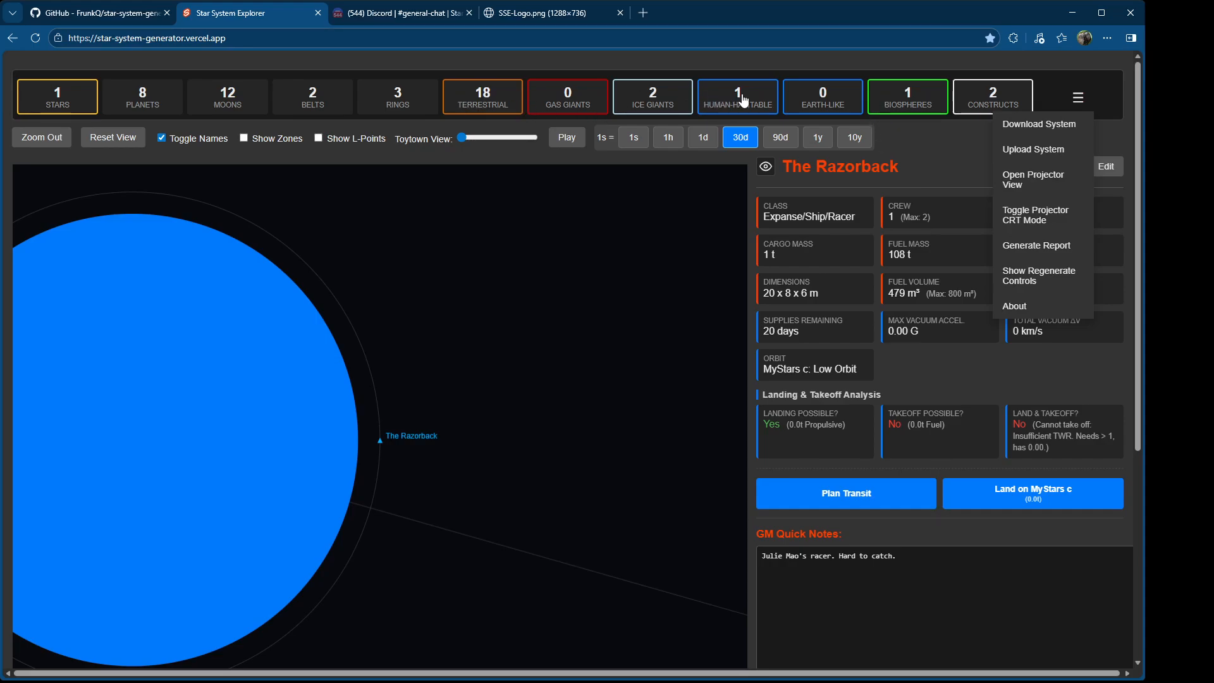
# Step: Open the human-habitable planet MyStars c and examine its detailed information
pyautogui.click(771, 112)
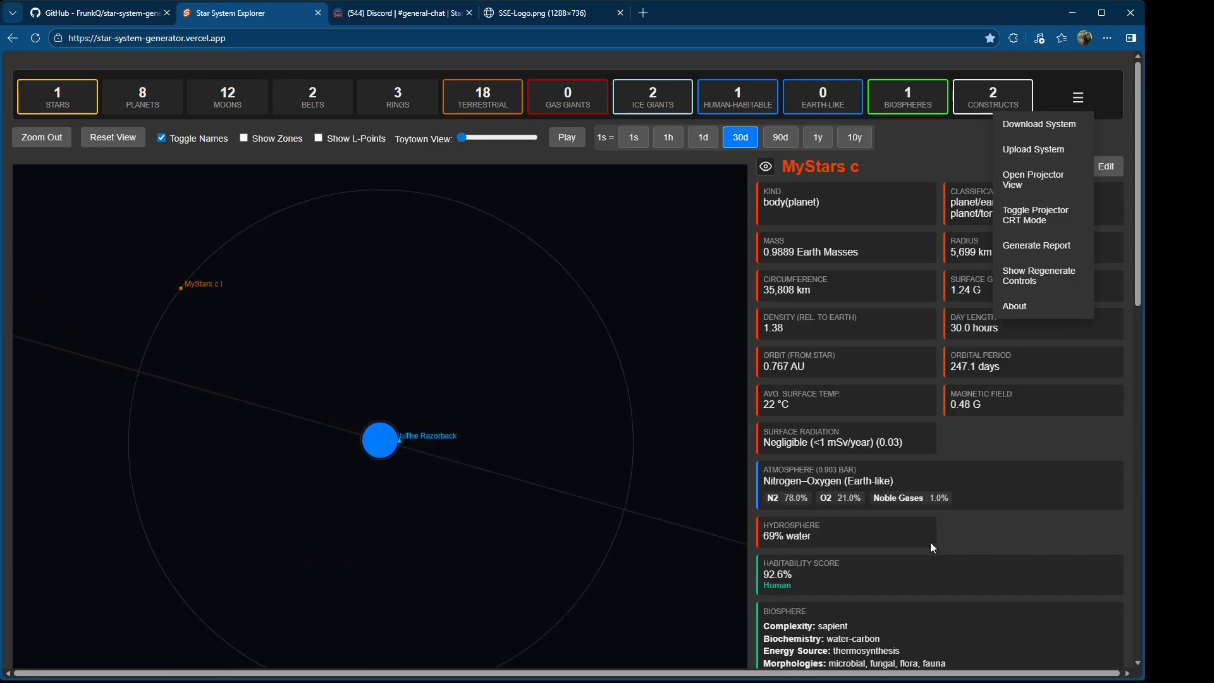
pyautogui.scroll(-6, 1040, 432)
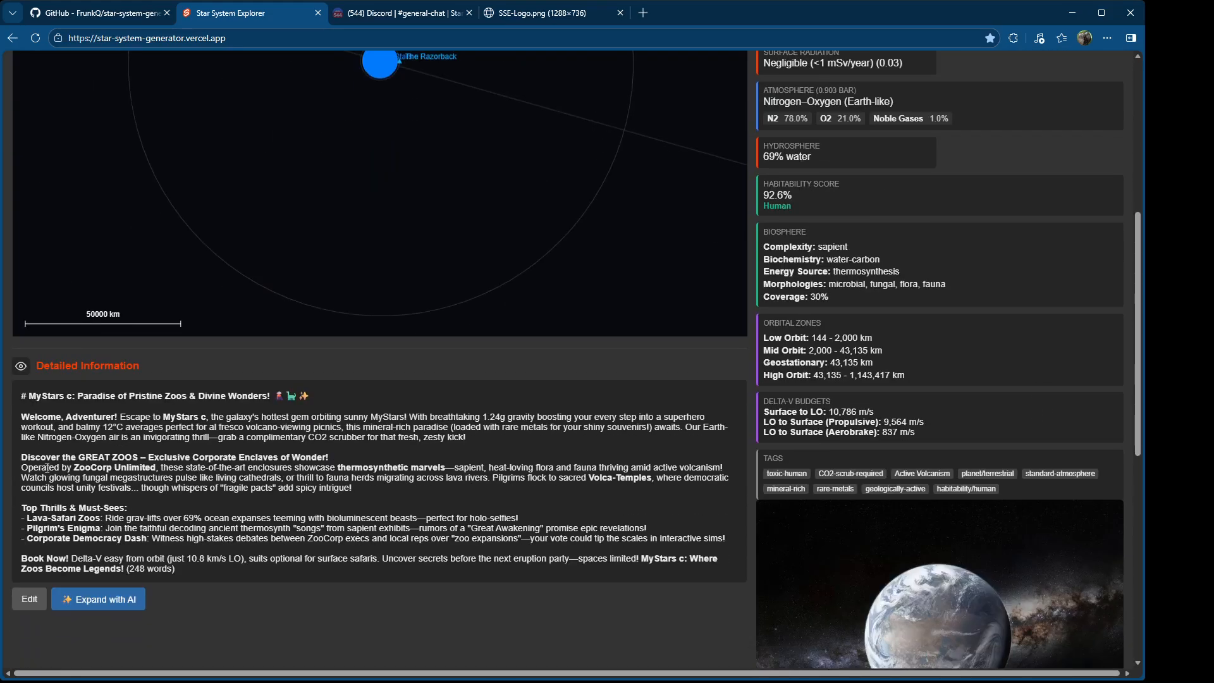
# Step: Hide the detailed information of MyStars c from players and check its description and planet data
pyautogui.click(21, 366)
pyautogui.scroll(6, 1054, 344)
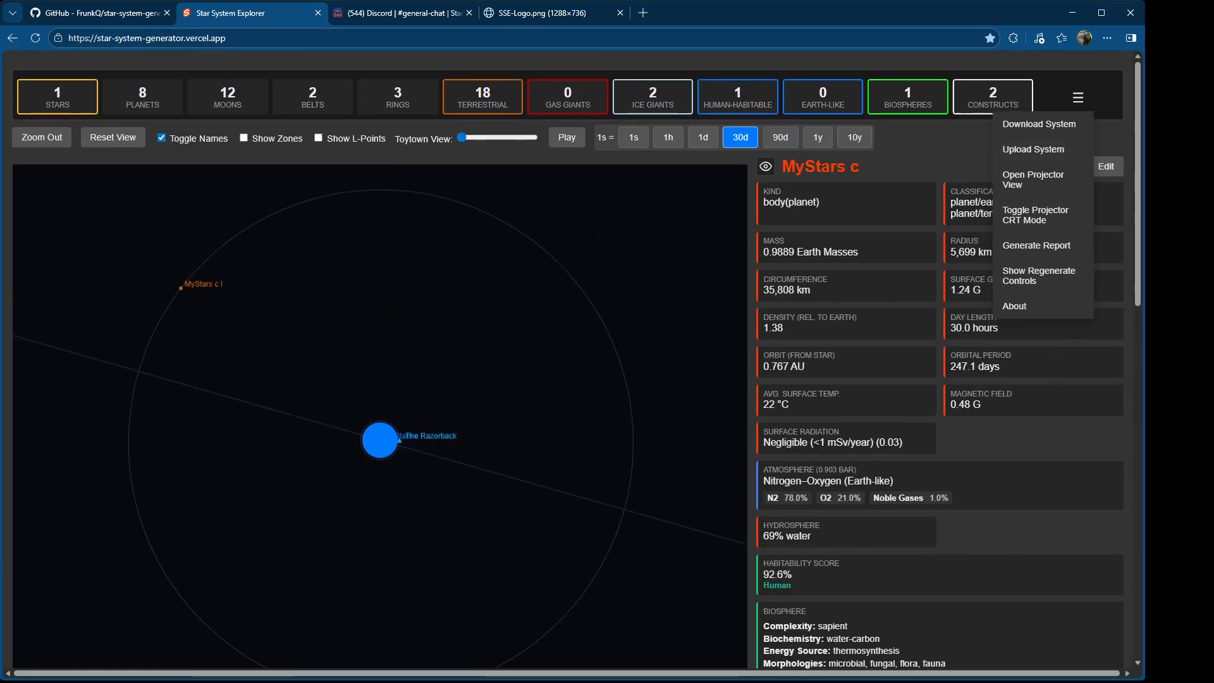
pyautogui.click(1078, 97)
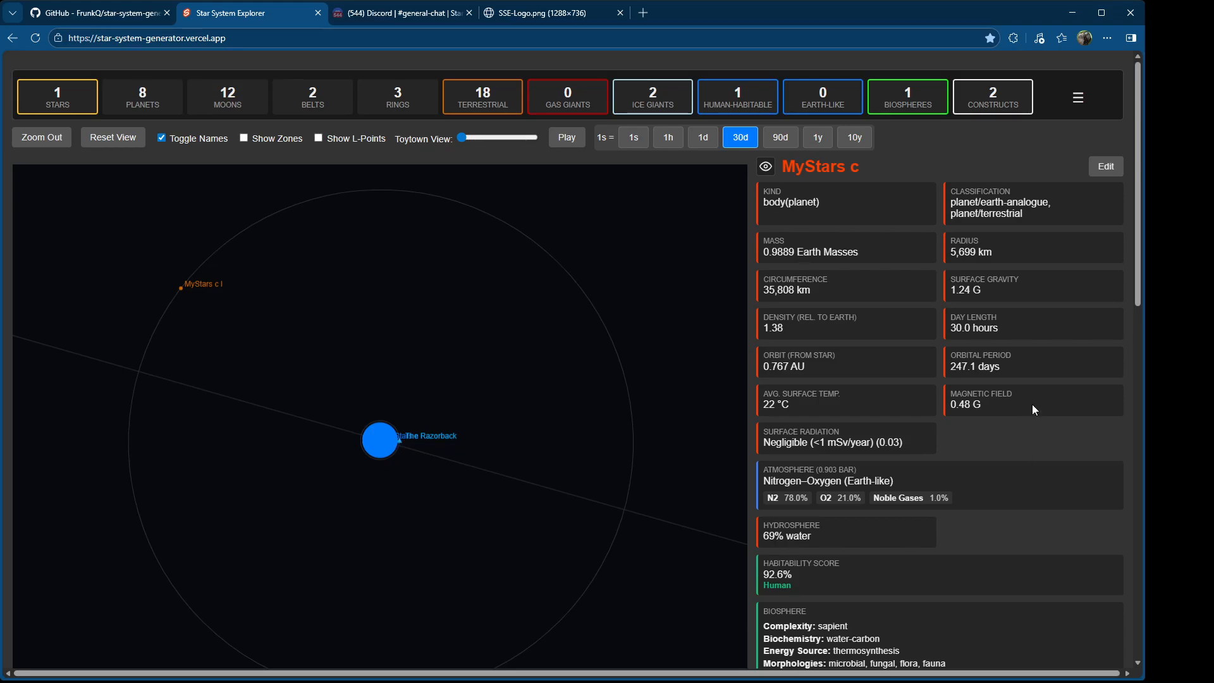
pyautogui.scroll(-3, 525, 565)
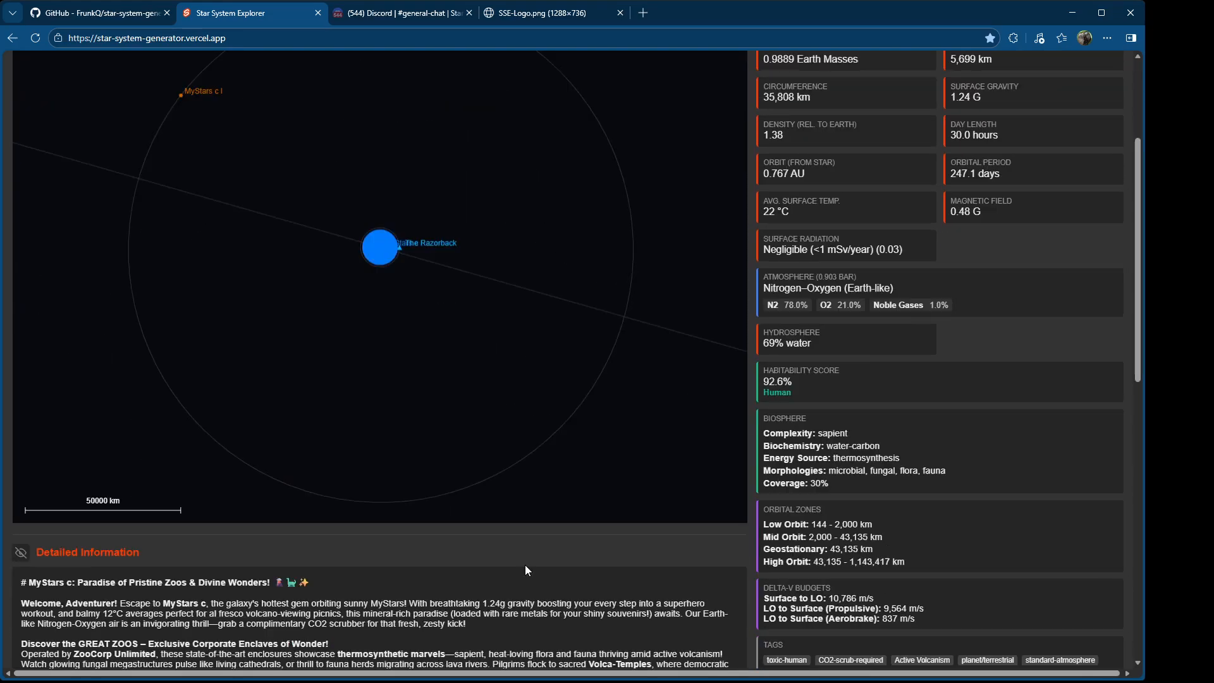
pyautogui.scroll(-2, 525, 569)
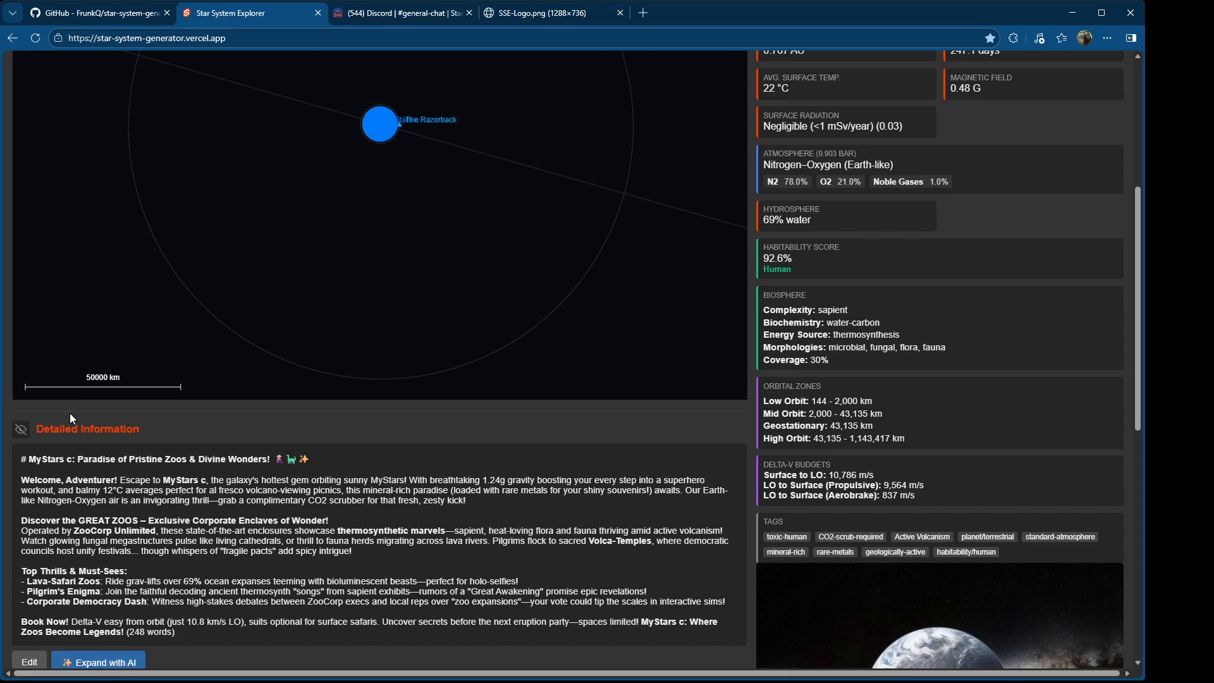
pyautogui.scroll(5, 912, 406)
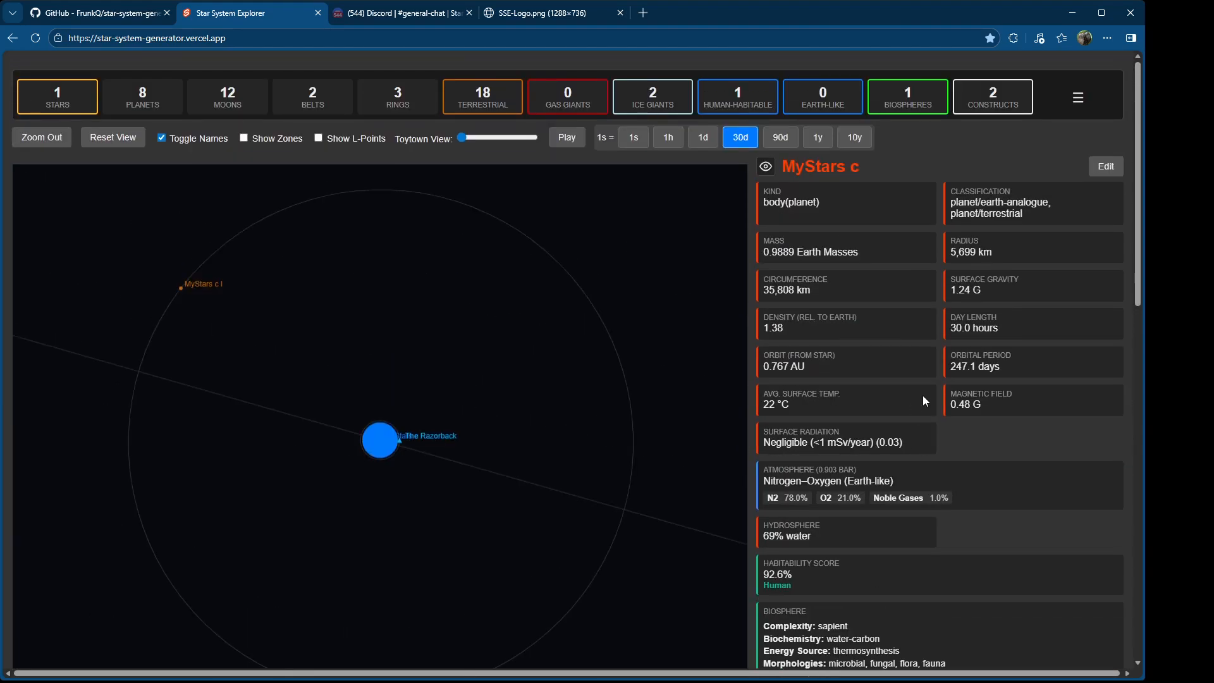
# Step: Generate a system report in GM (Full Intel) mode with artificial constructs included and the Retro Line Printer theme
pyautogui.click(1078, 97)
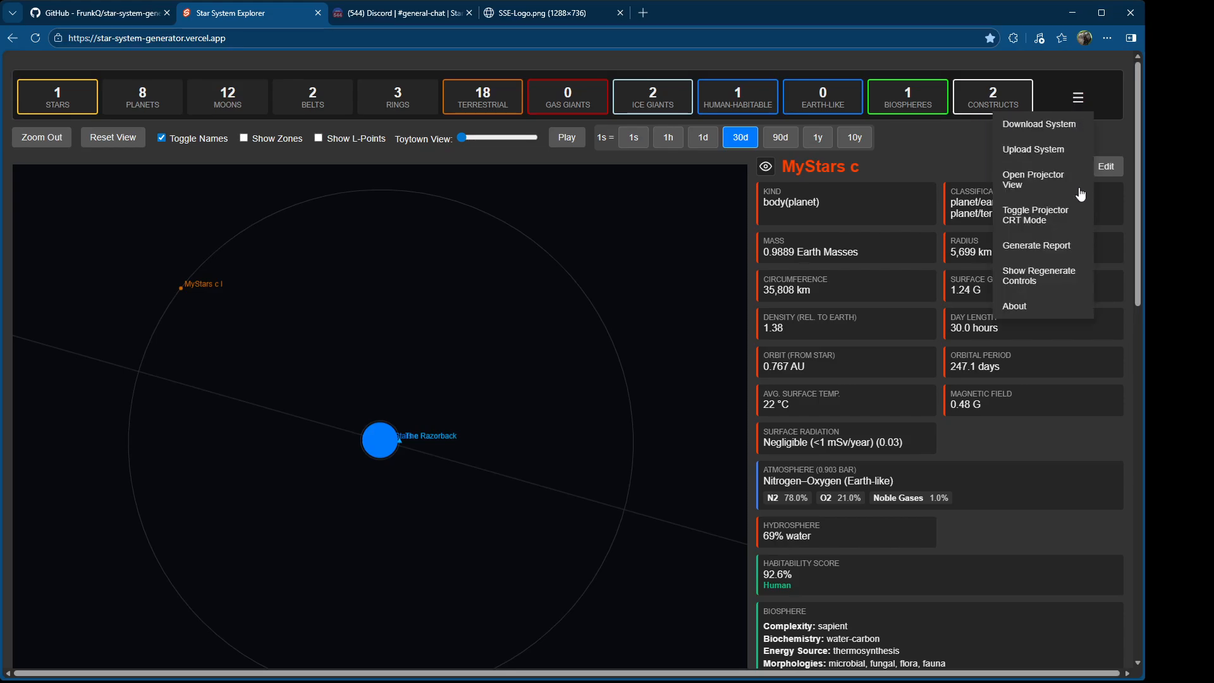
pyautogui.click(1054, 244)
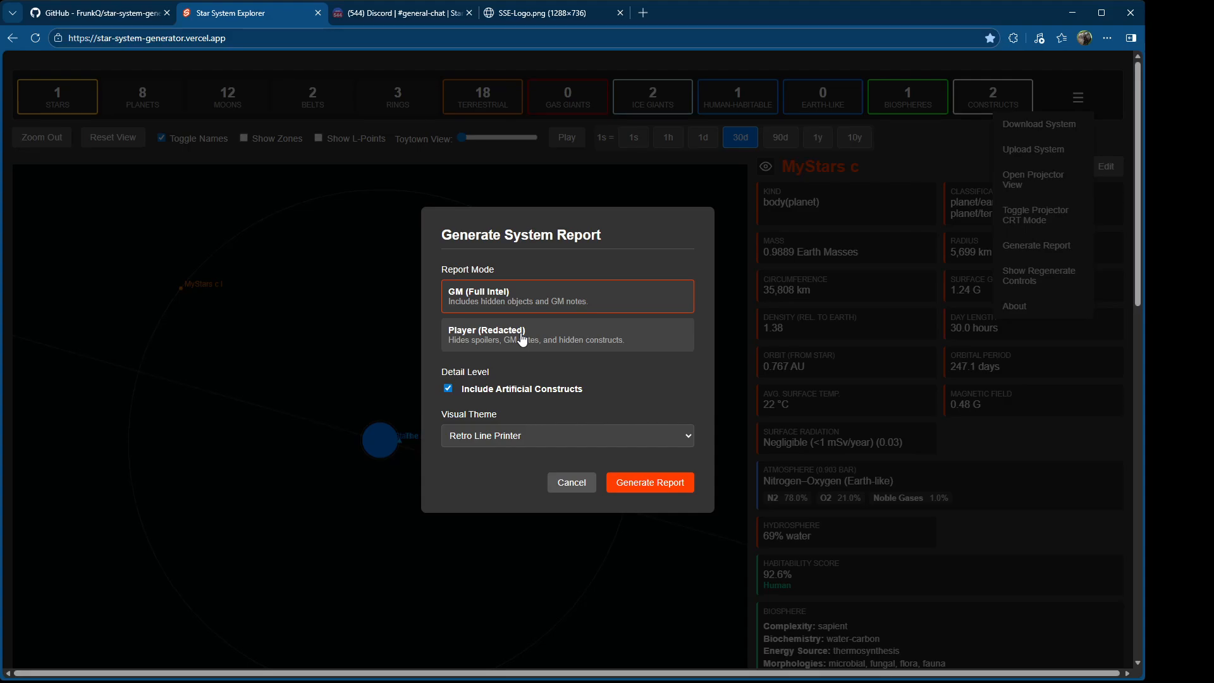
pyautogui.click(462, 345)
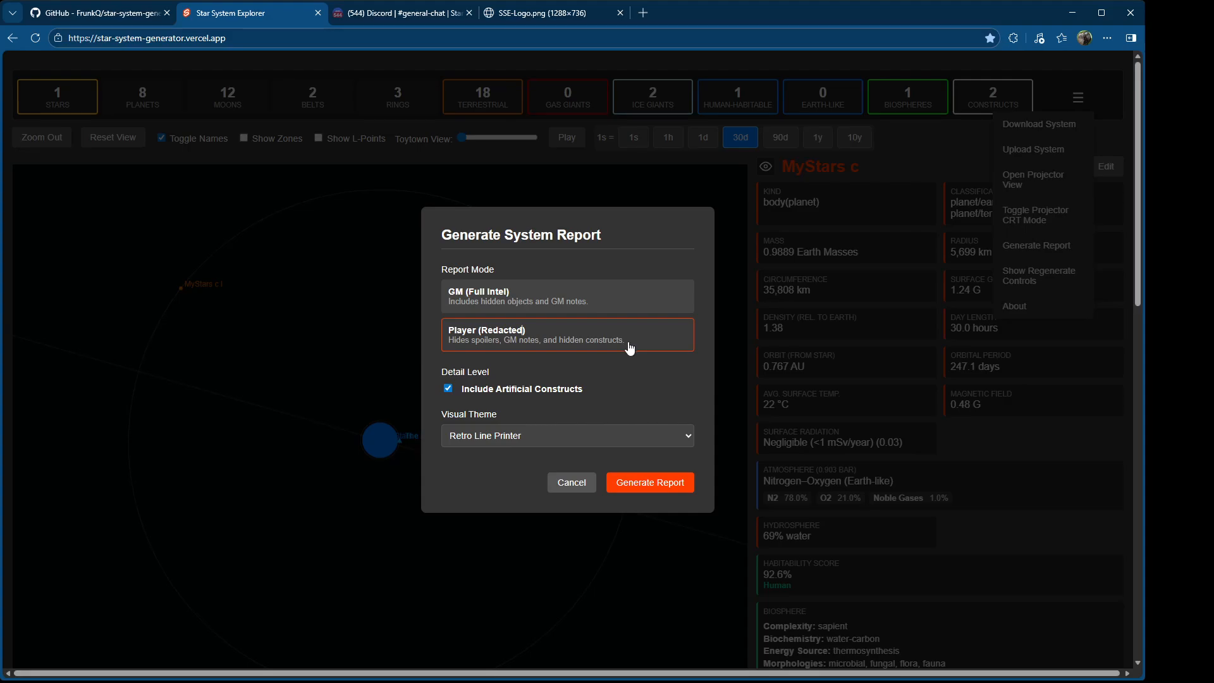
pyautogui.click(484, 296)
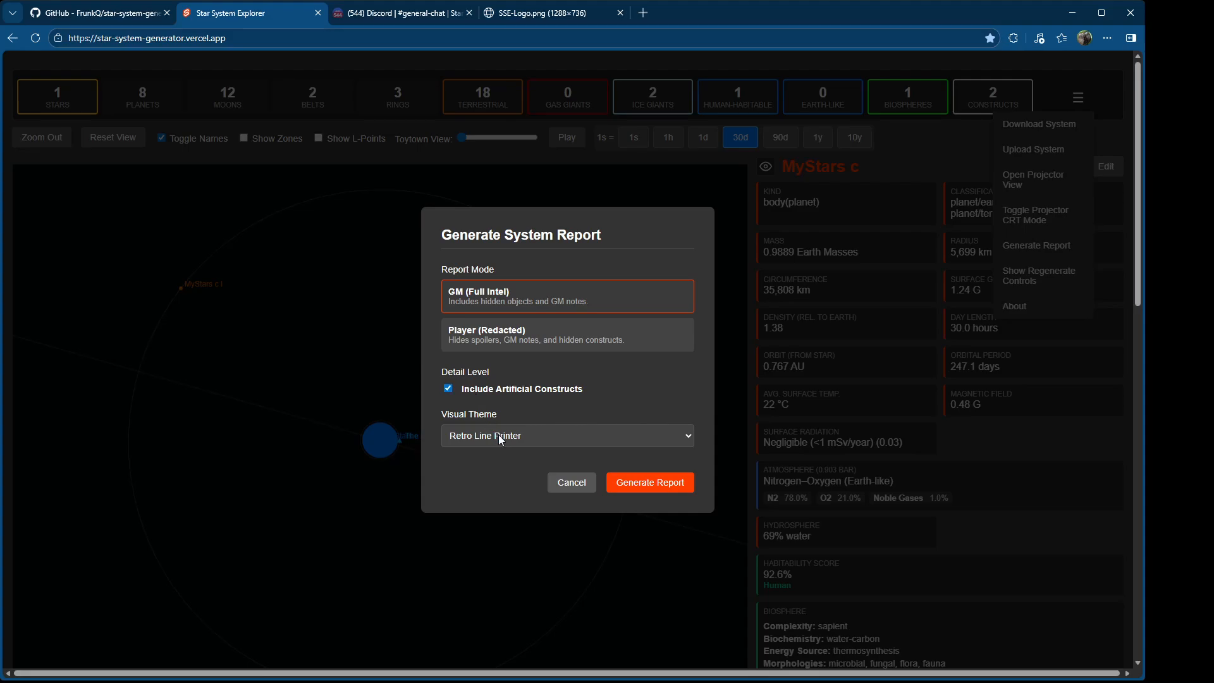
pyautogui.click(680, 478)
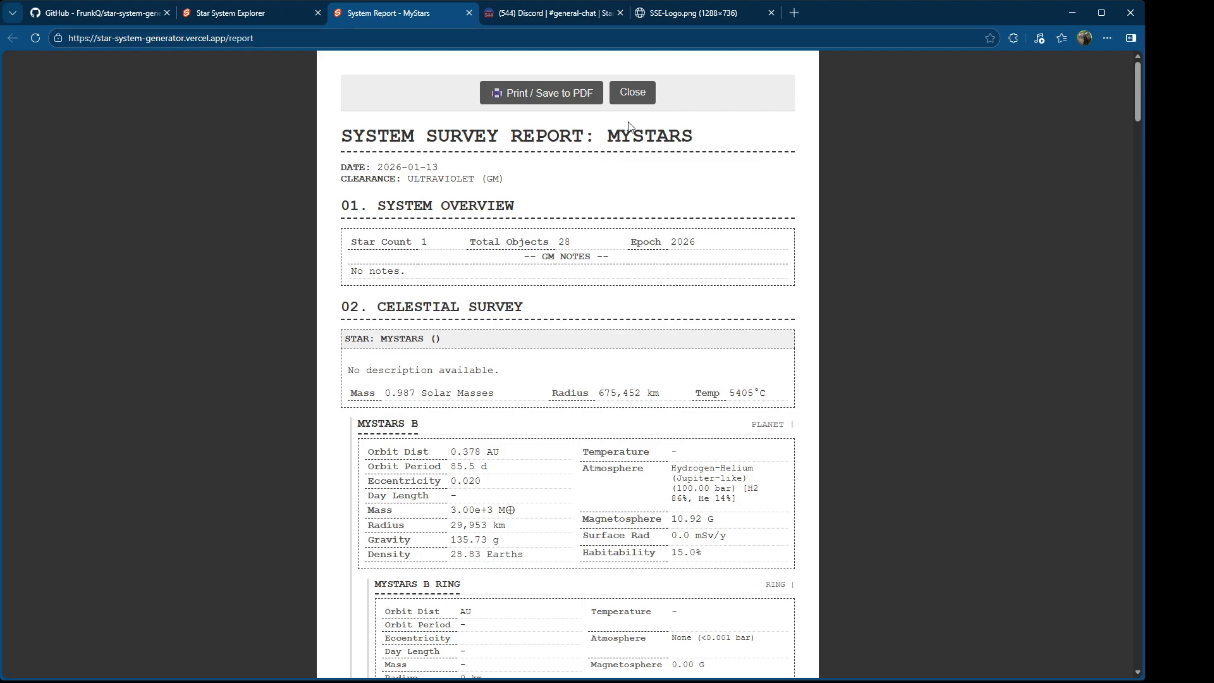
# Step: Examine the GM report's celestial survey down to the MyStars c description, and close the report
pyautogui.scroll(-1, 696, 301)
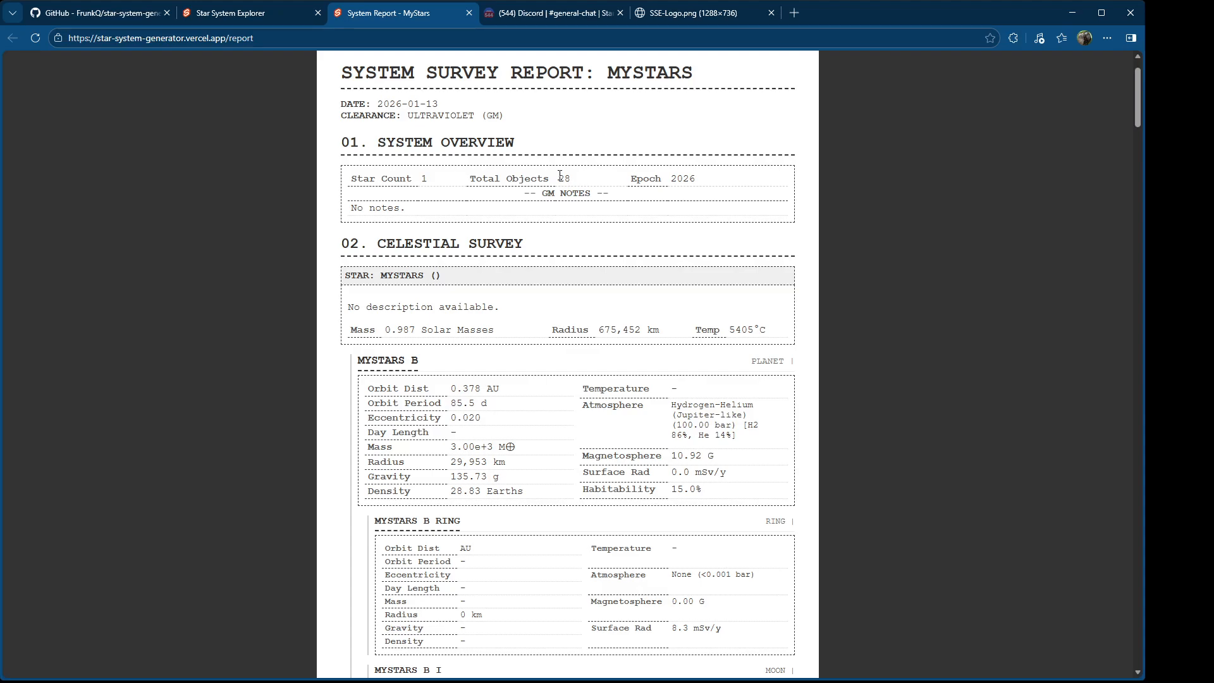
pyautogui.scroll(-4, 557, 180)
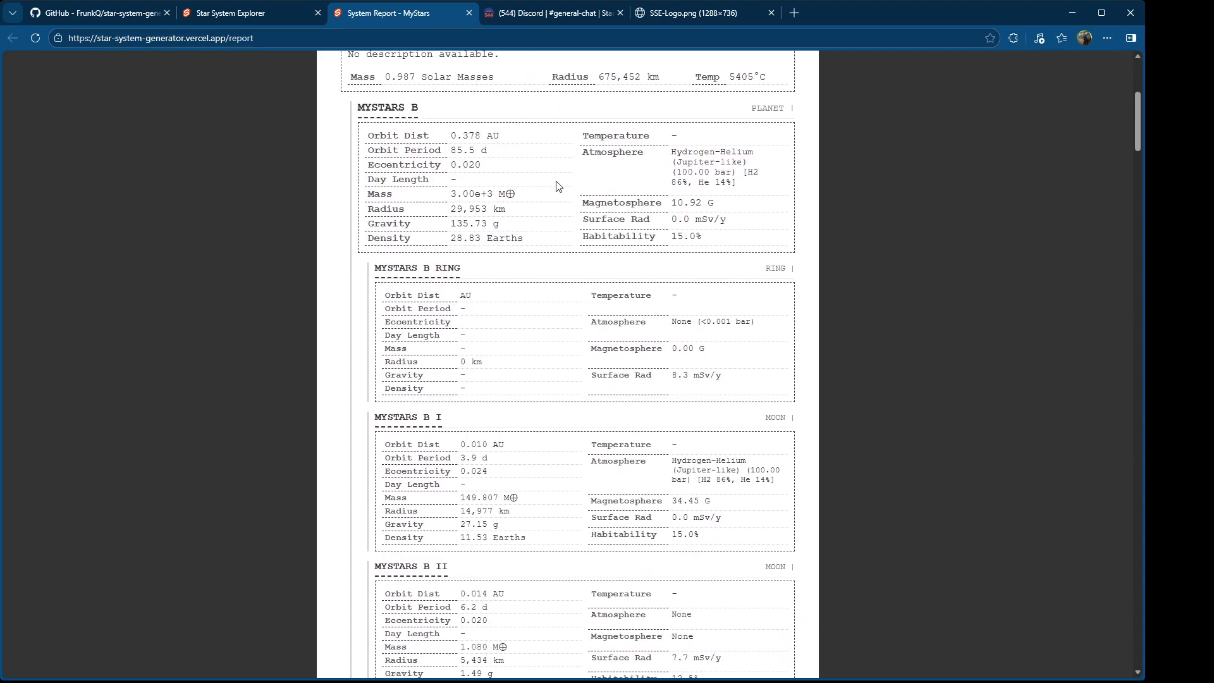
pyautogui.scroll(-3, 658, 248)
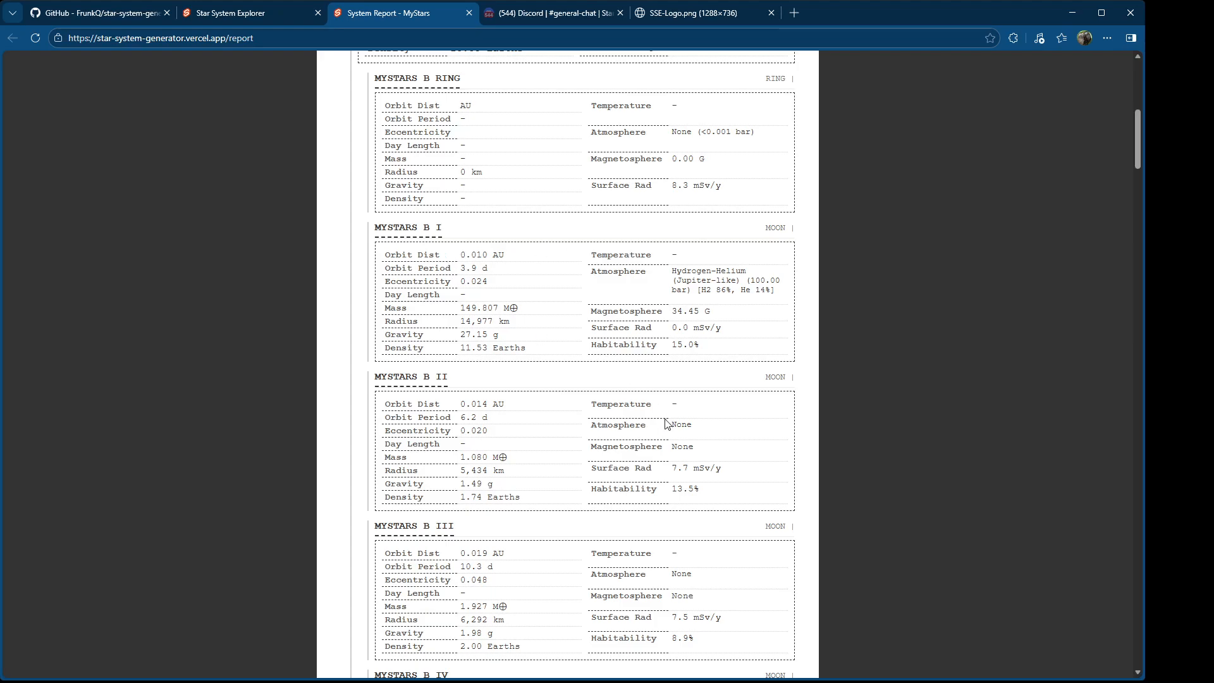
pyautogui.scroll(-6, 665, 423)
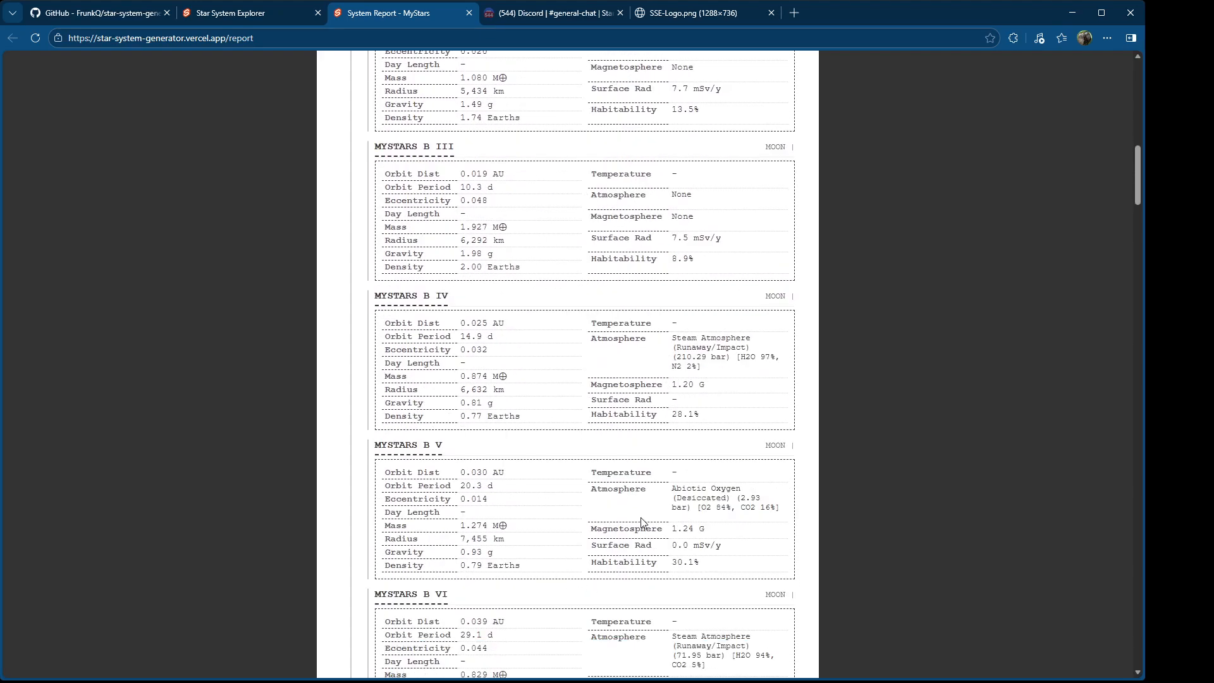
pyautogui.scroll(-9, 641, 522)
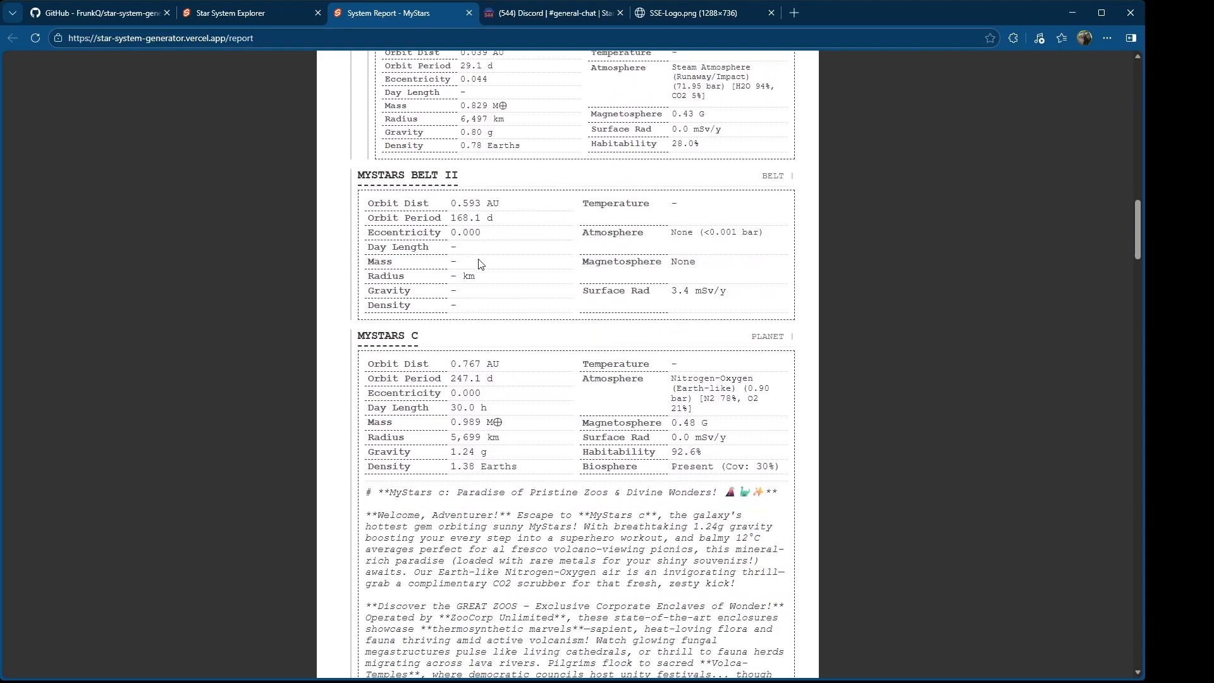
pyautogui.scroll(-4, 468, 356)
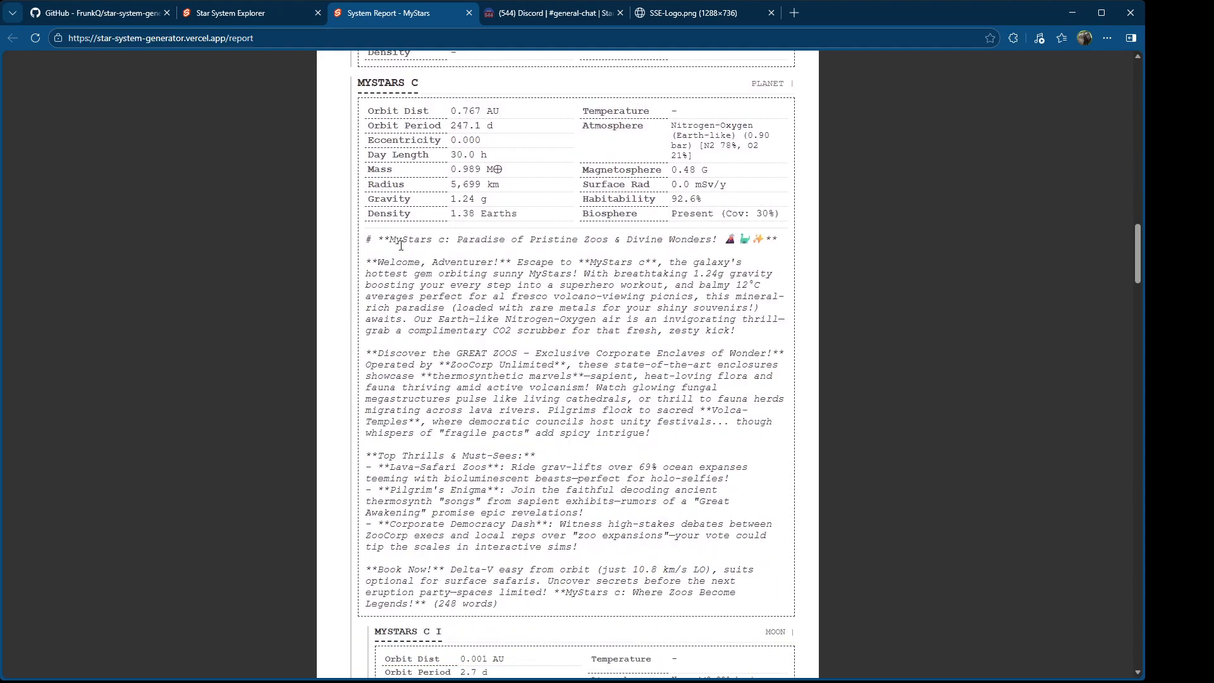
pyautogui.moveTo(400, 245); pyautogui.dragTo(556, 523)
pyautogui.click(615, 410)
pyautogui.scroll(20, 615, 410)
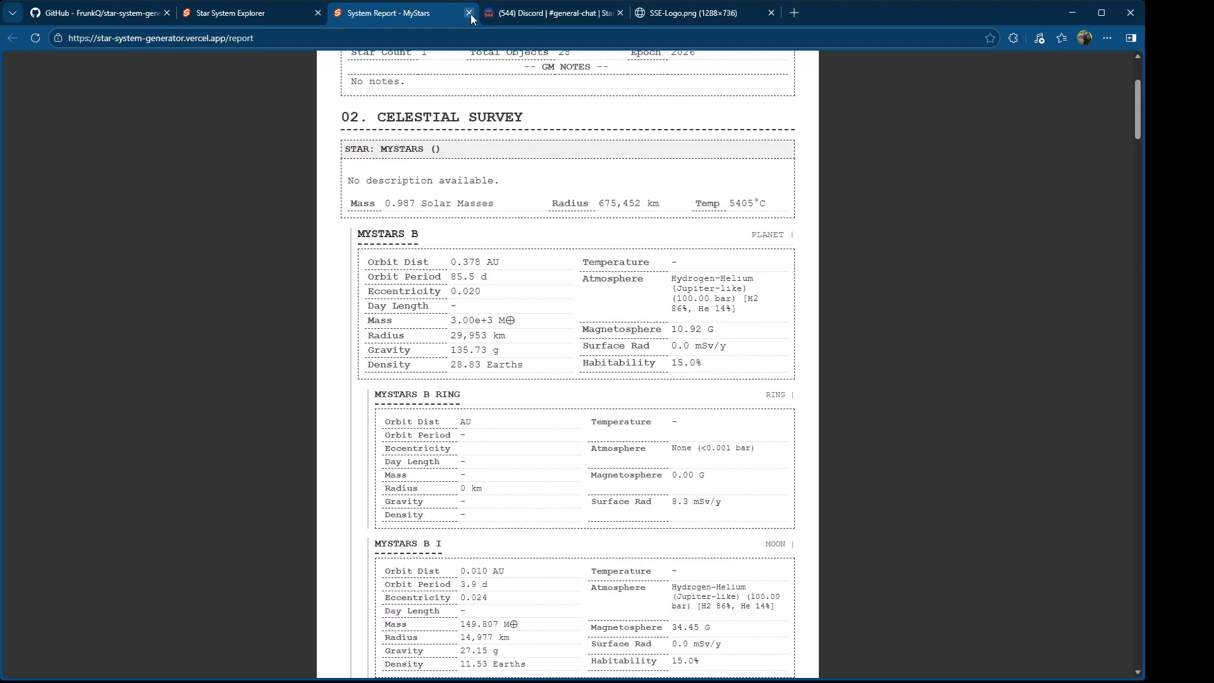
pyautogui.click(469, 13)
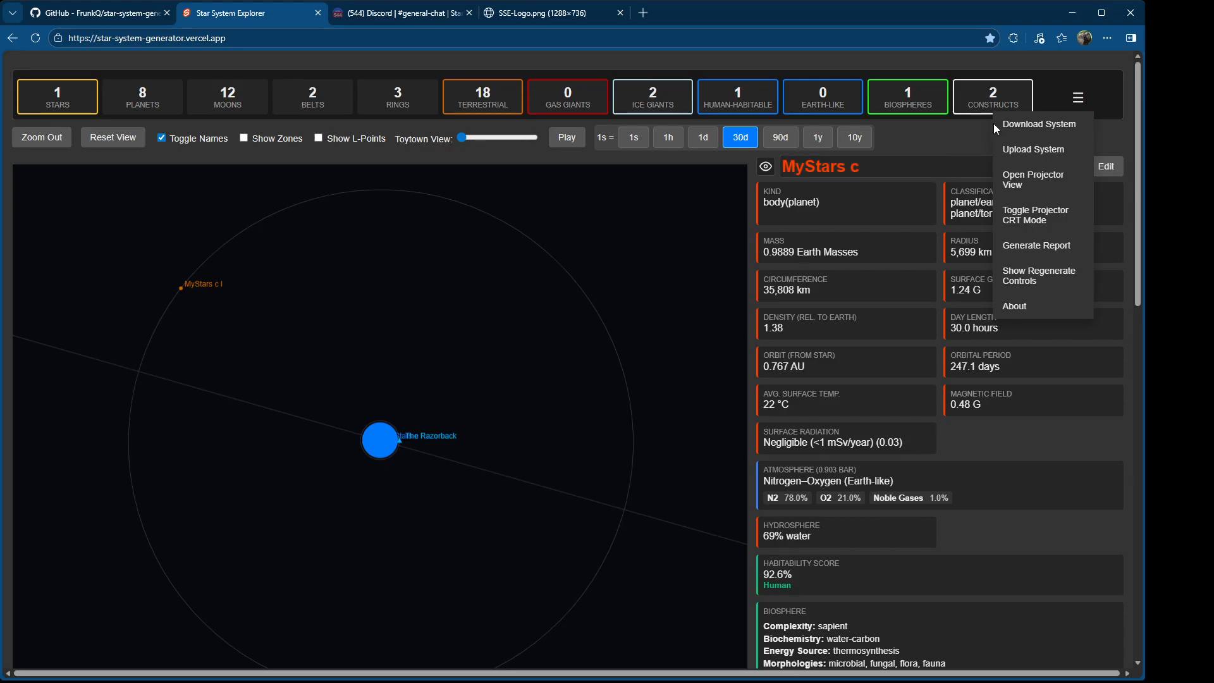
# Step: Generate a system report in Player (Redacted) mode with artificial constructs included and the Retro Line Printer theme
pyautogui.click(1050, 246)
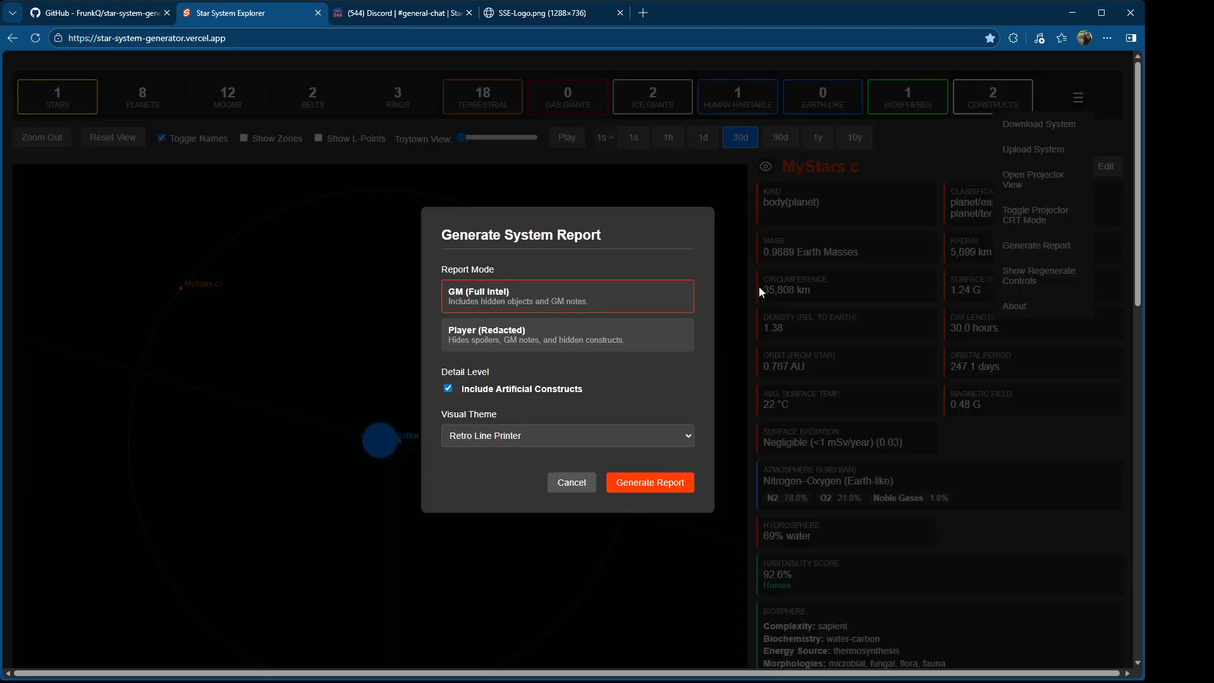
pyautogui.click(500, 331)
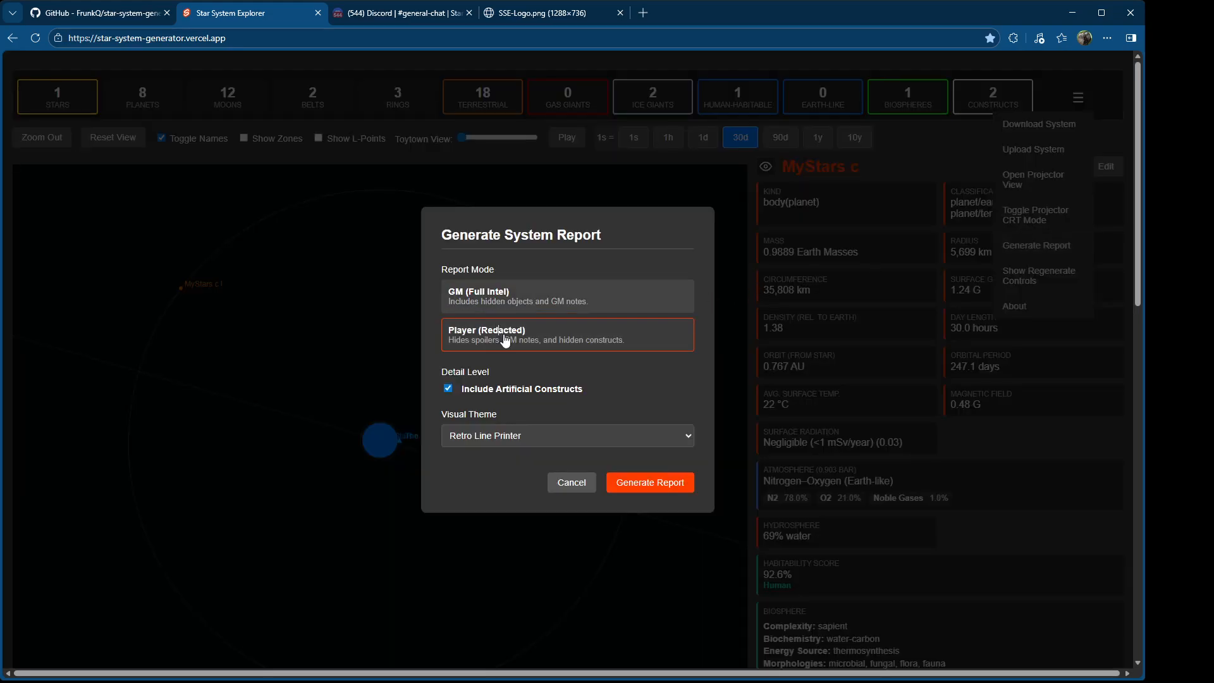
pyautogui.click(648, 488)
# Step: Examine the player report from the MyStars c entry through the artificial traffic and infrastructure section, and return to its beginning
pyautogui.scroll(-8, 652, 485)
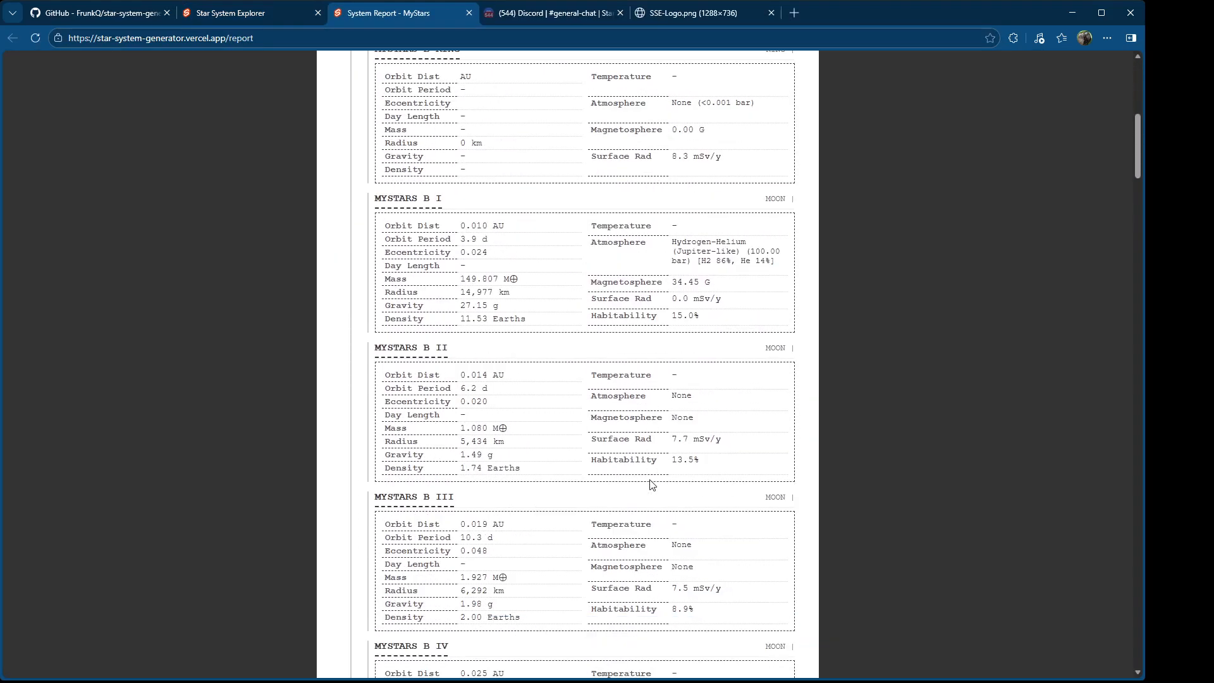
pyautogui.scroll(-18, 651, 484)
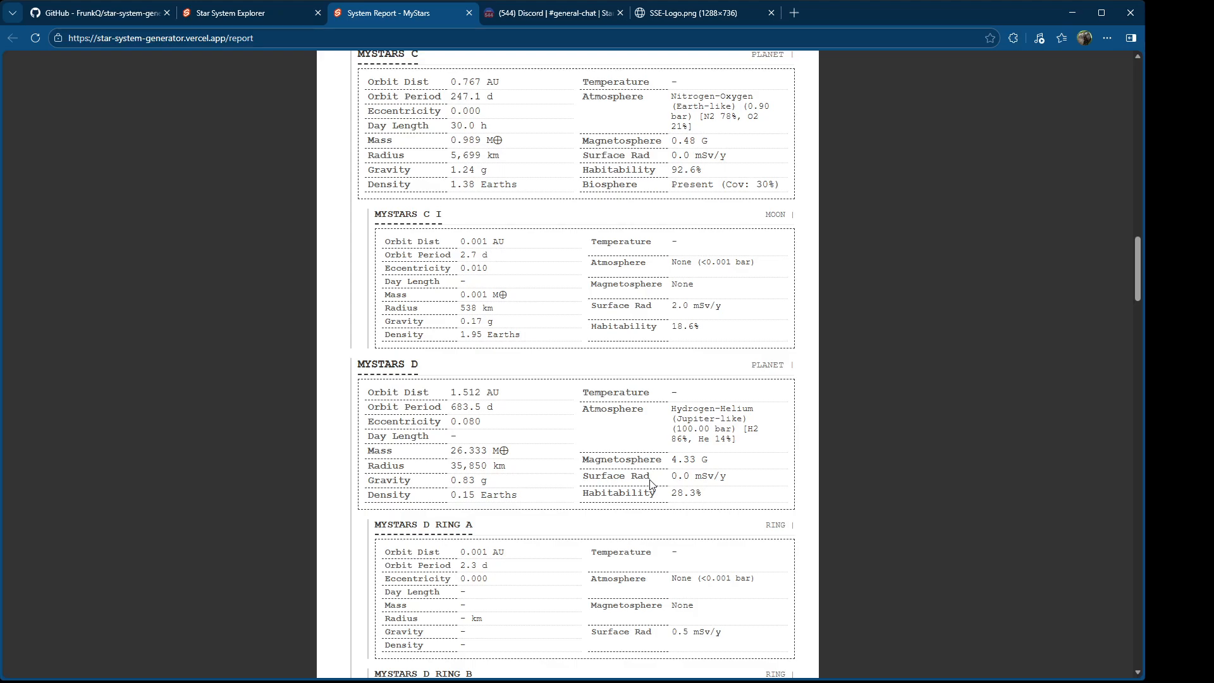
pyautogui.scroll(-10, 651, 484)
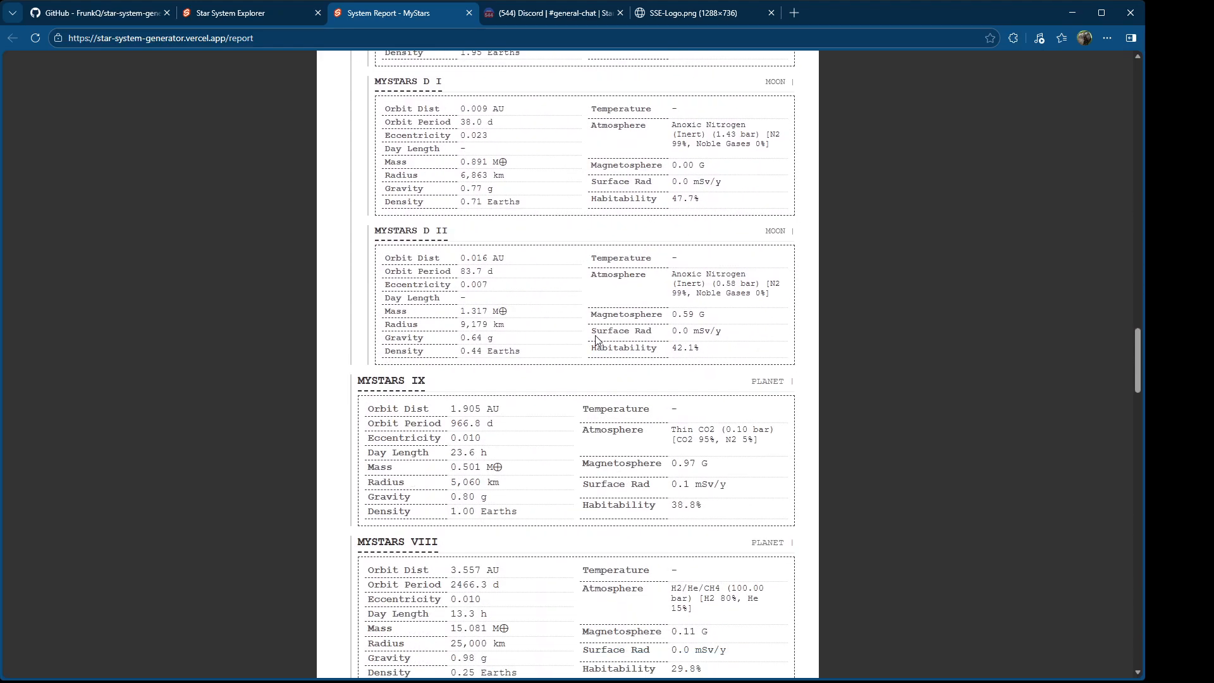
pyautogui.scroll(-7, 680, 345)
pyautogui.scroll(-2, 707, 377)
pyautogui.scroll(-11, 706, 377)
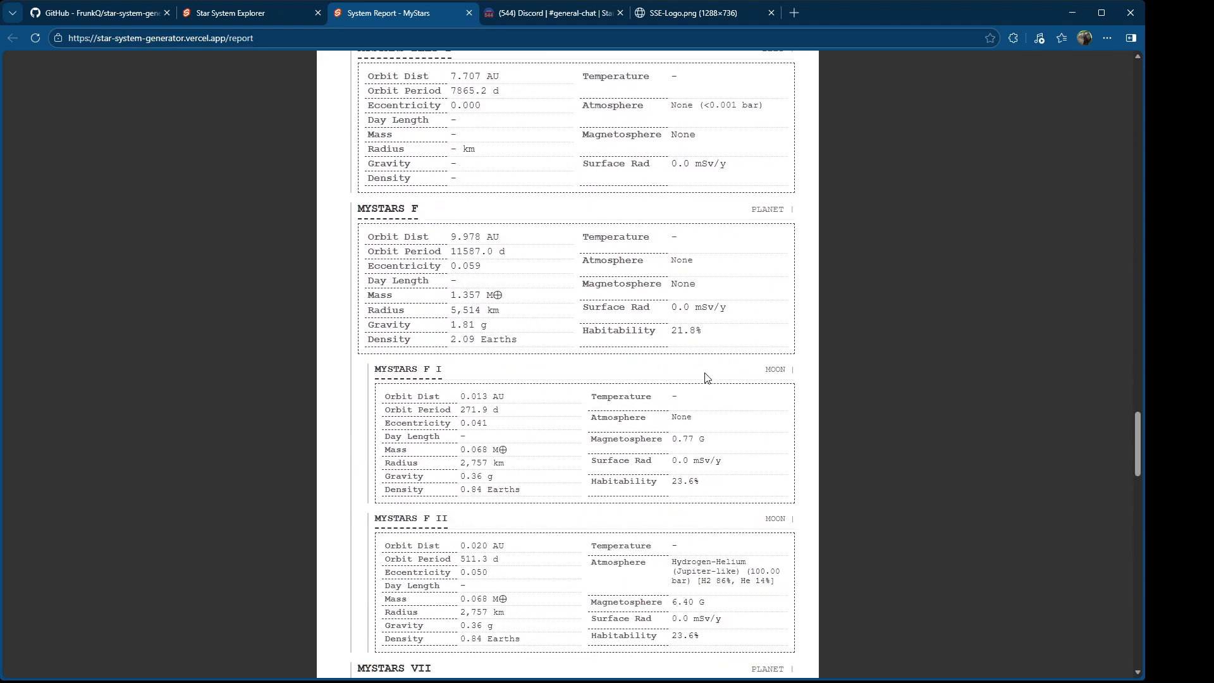
pyautogui.scroll(-4, 706, 378)
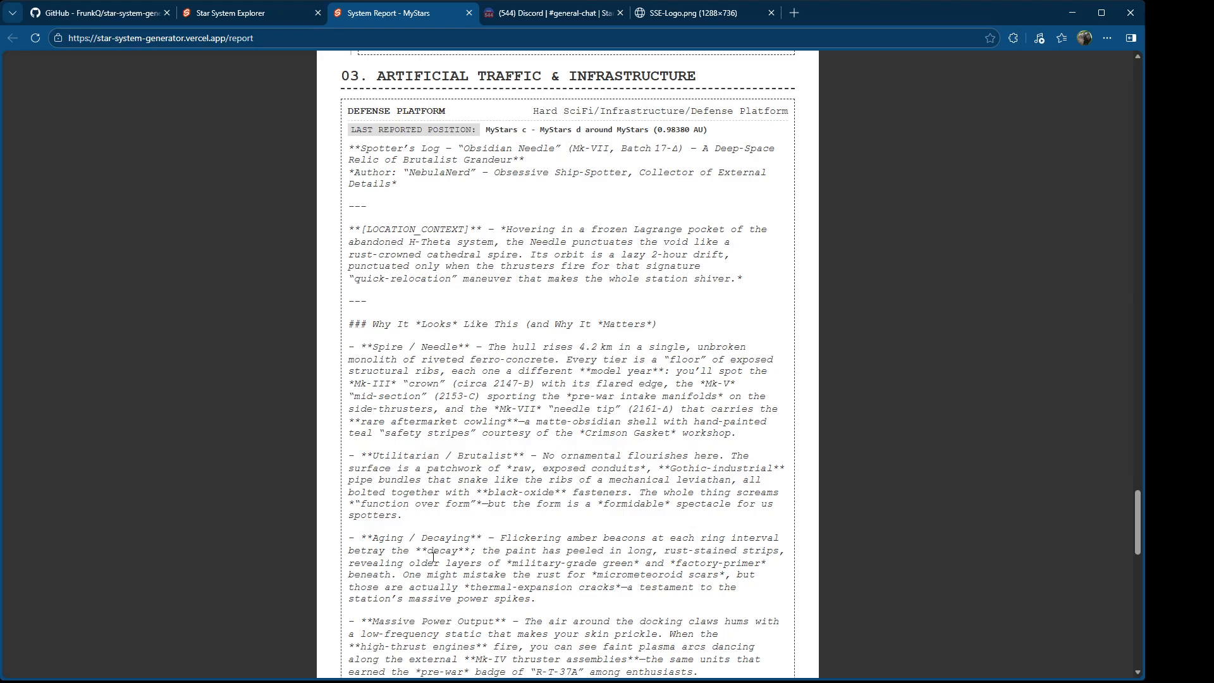
pyautogui.scroll(-8, 727, 453)
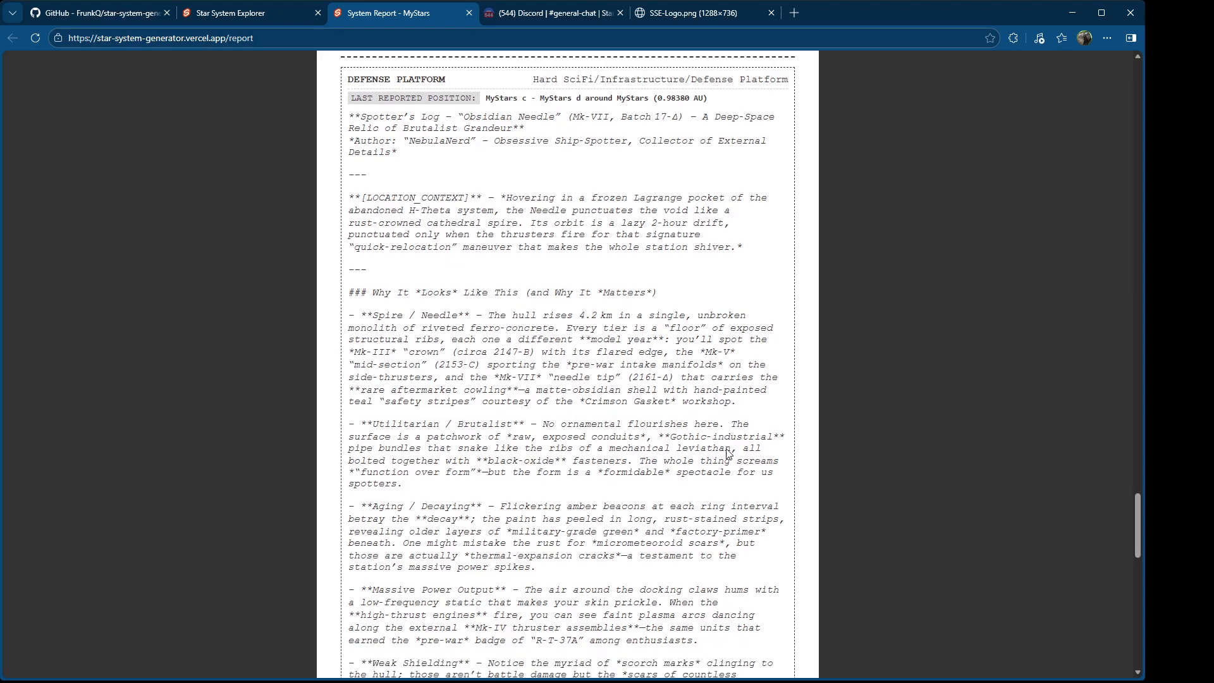
pyautogui.scroll(-7, 728, 450)
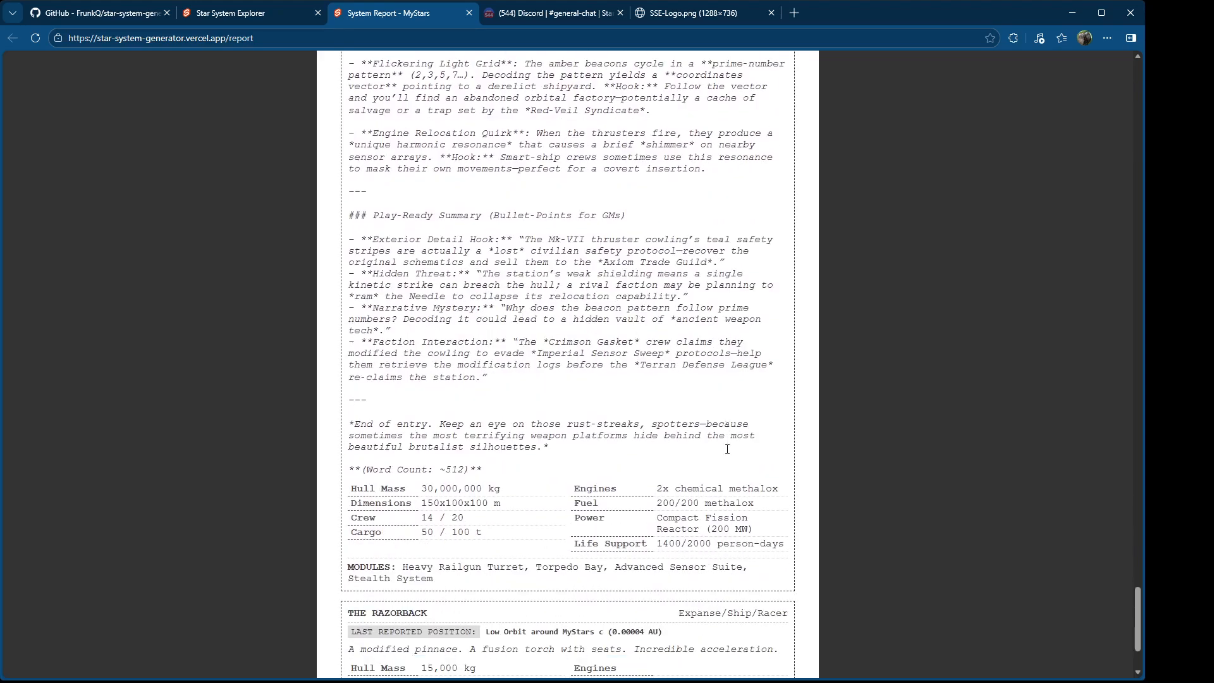
pyautogui.scroll(-2, 728, 451)
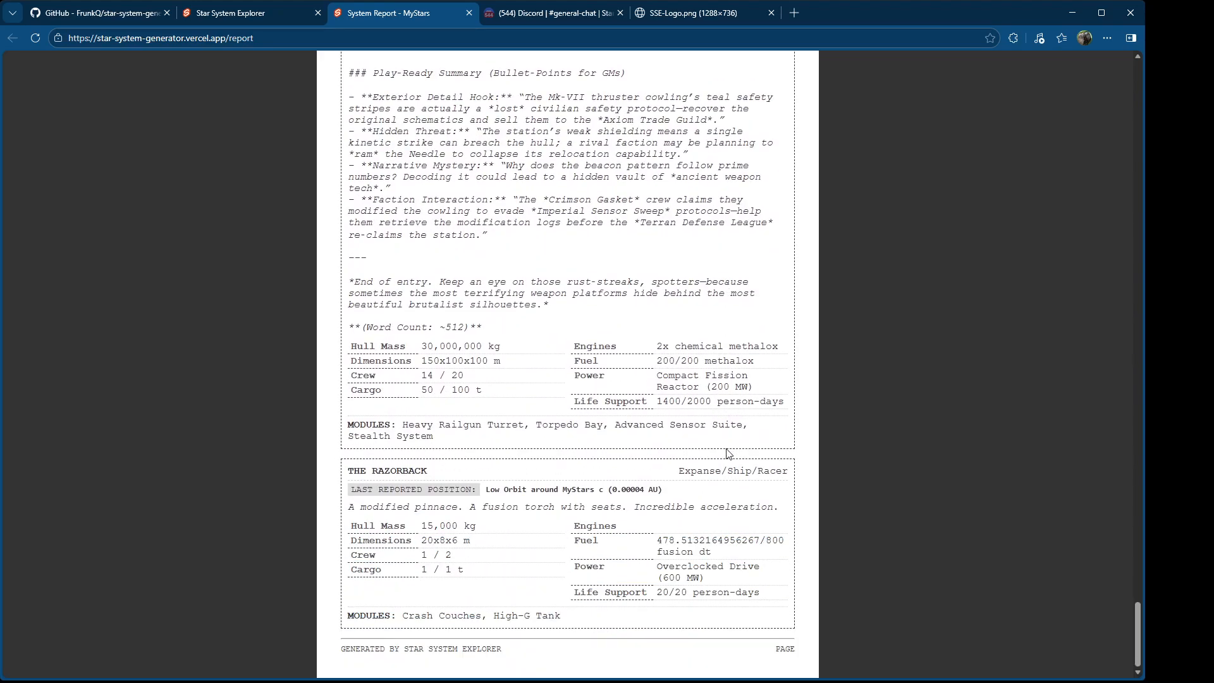
pyautogui.press('Home')
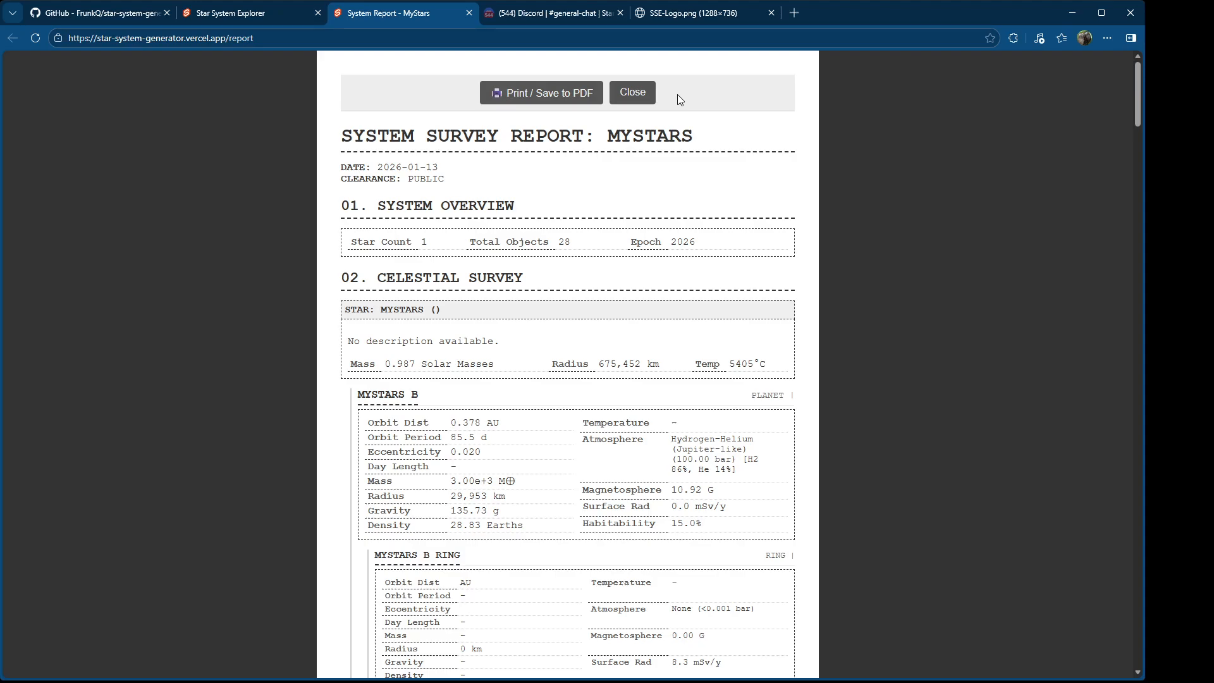
# Step: Return to the star system and view the About information with its version, date and community links
pyautogui.click(287, 18)
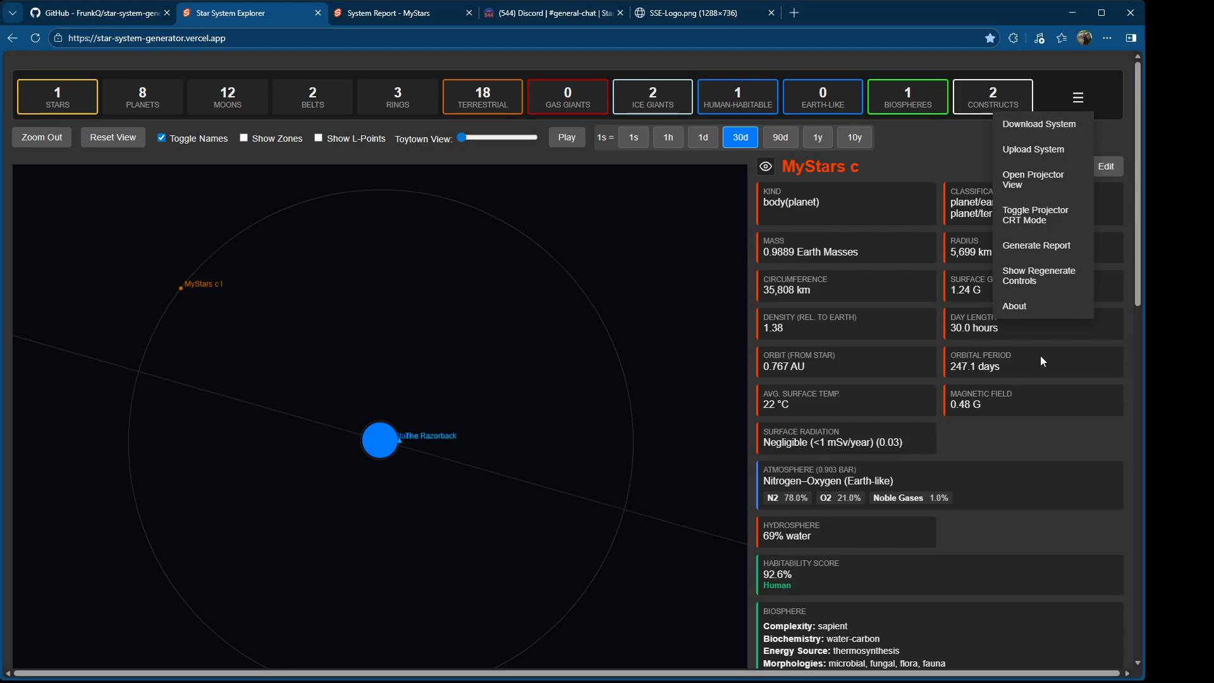
pyautogui.click(1028, 309)
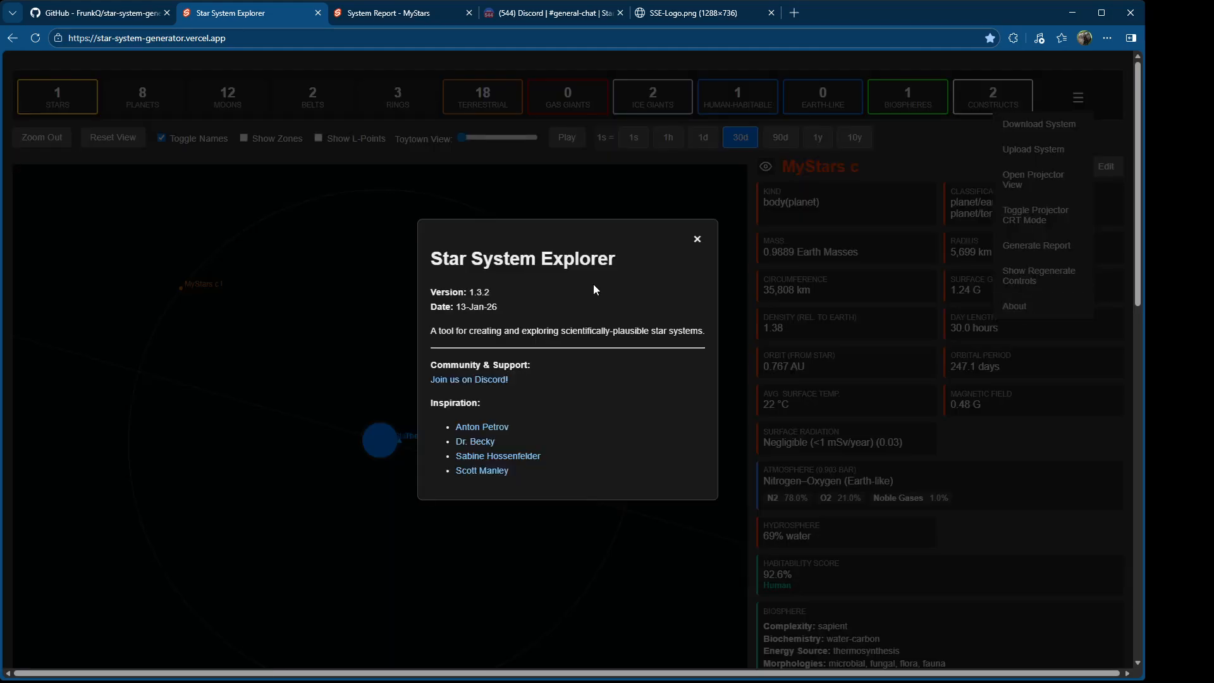
pyautogui.tripleClick(491, 290)
pyautogui.click(479, 317)
# Step: Switch to the Star System Explorer server on Discord and look through the release notes and recent messages in general-chat
pyautogui.click(544, 14)
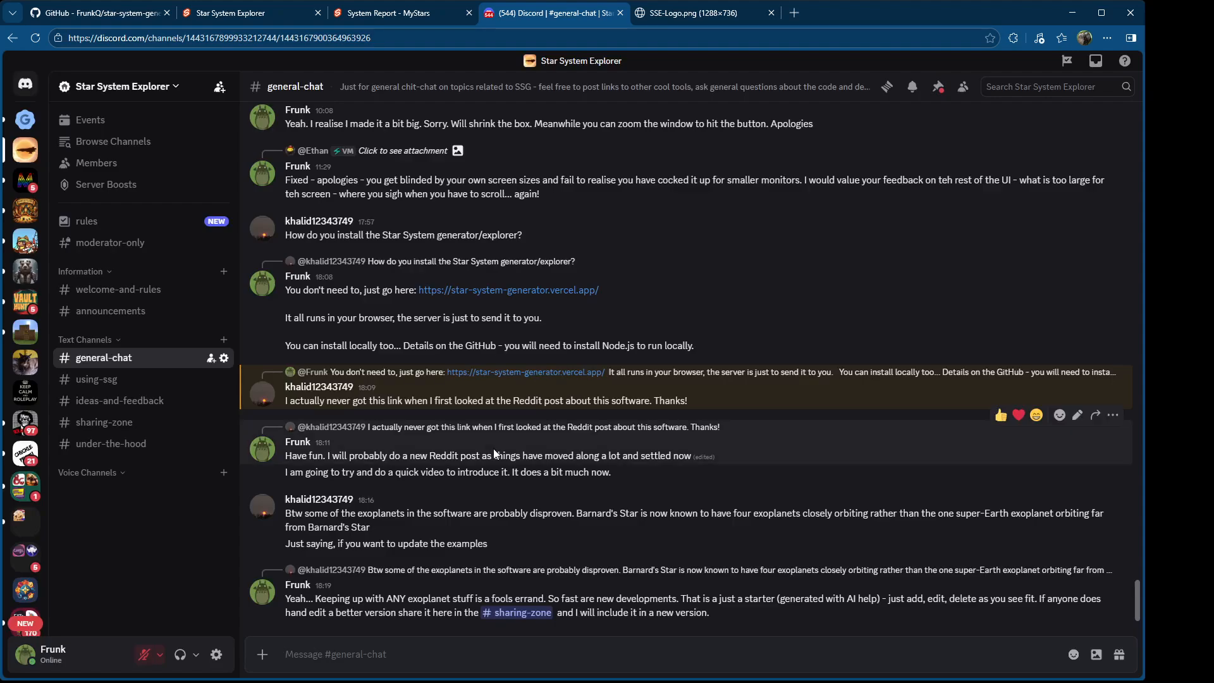
pyautogui.scroll(15, 685, 465)
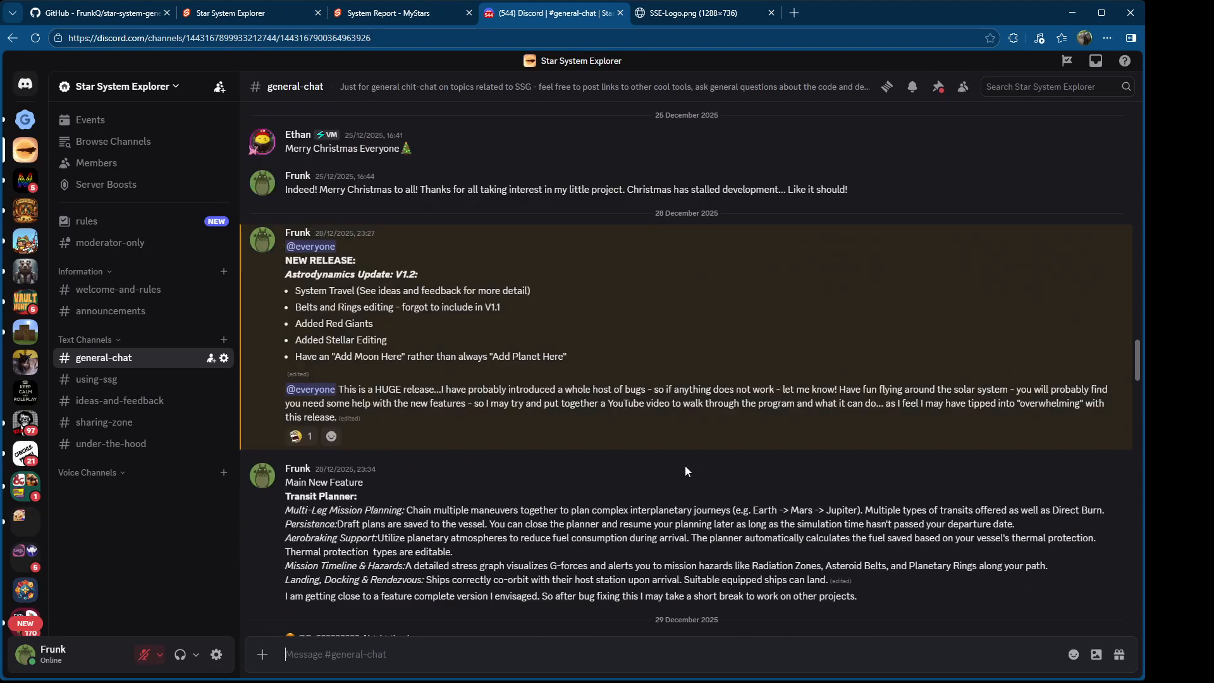
pyautogui.scroll(-10, 685, 465)
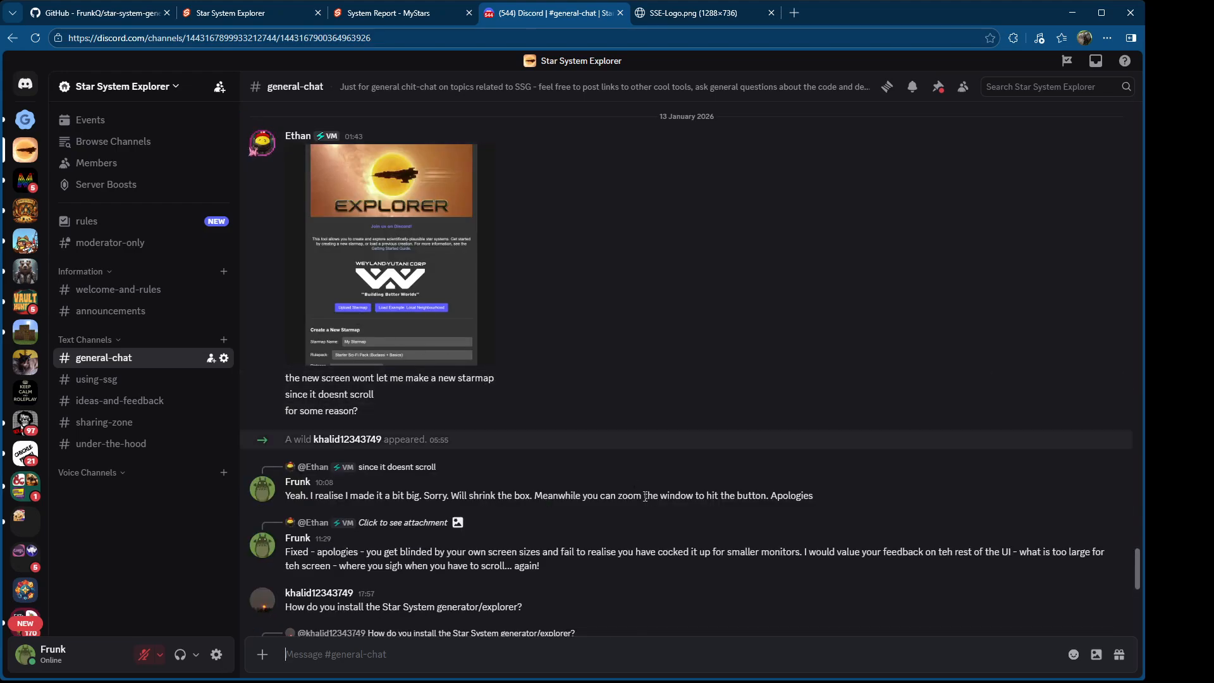
pyautogui.scroll(-5, 643, 497)
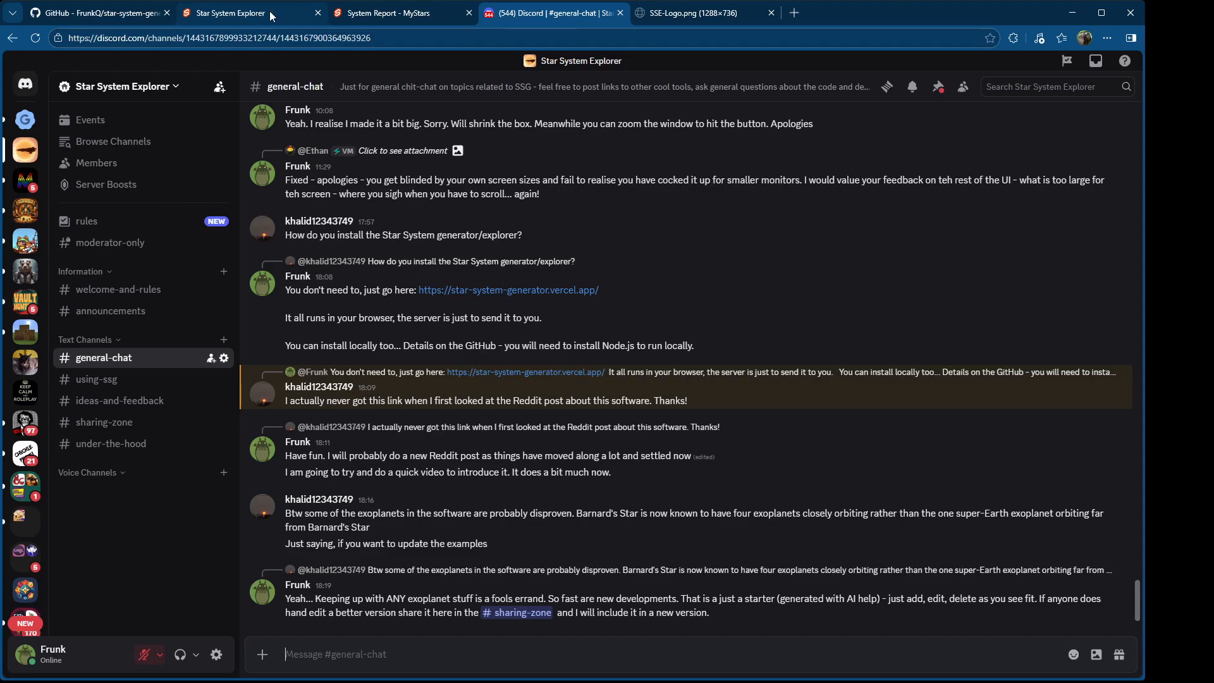
# Step: Return to Star System Explorer, close the About information and open the LHS7489 system from the starmap
pyautogui.click(414, 13)
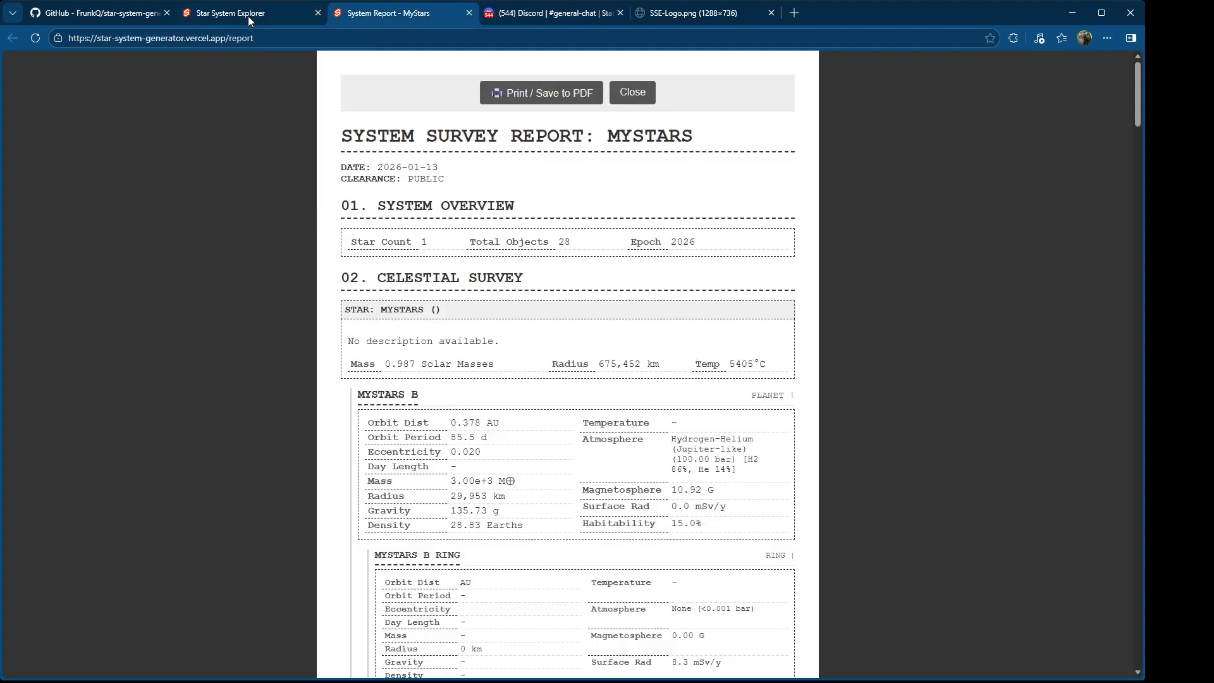
pyautogui.click(248, 16)
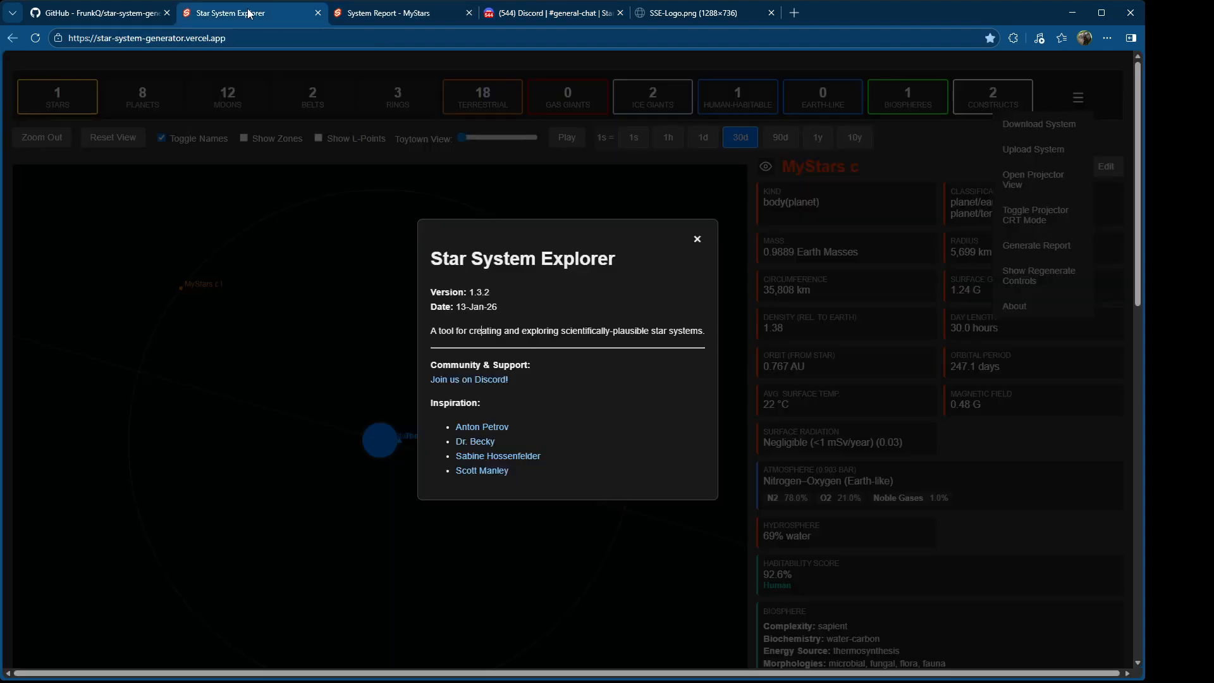
pyautogui.click(697, 241)
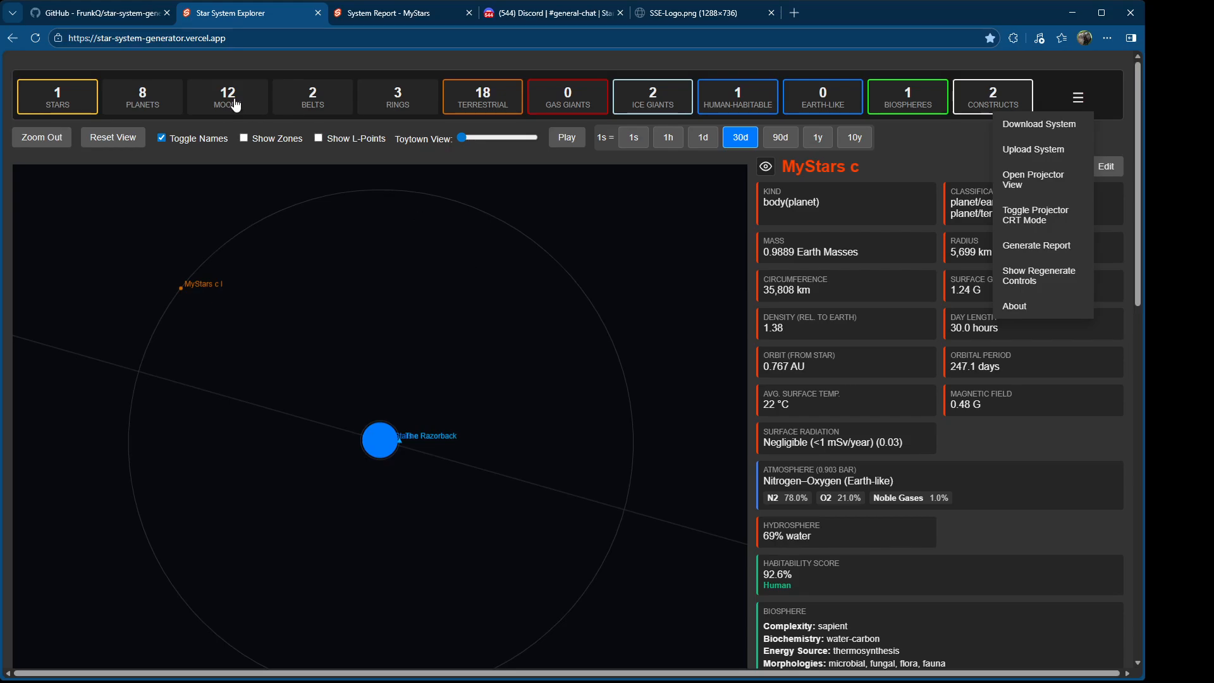
pyautogui.click(55, 140)
pyautogui.click(55, 140)
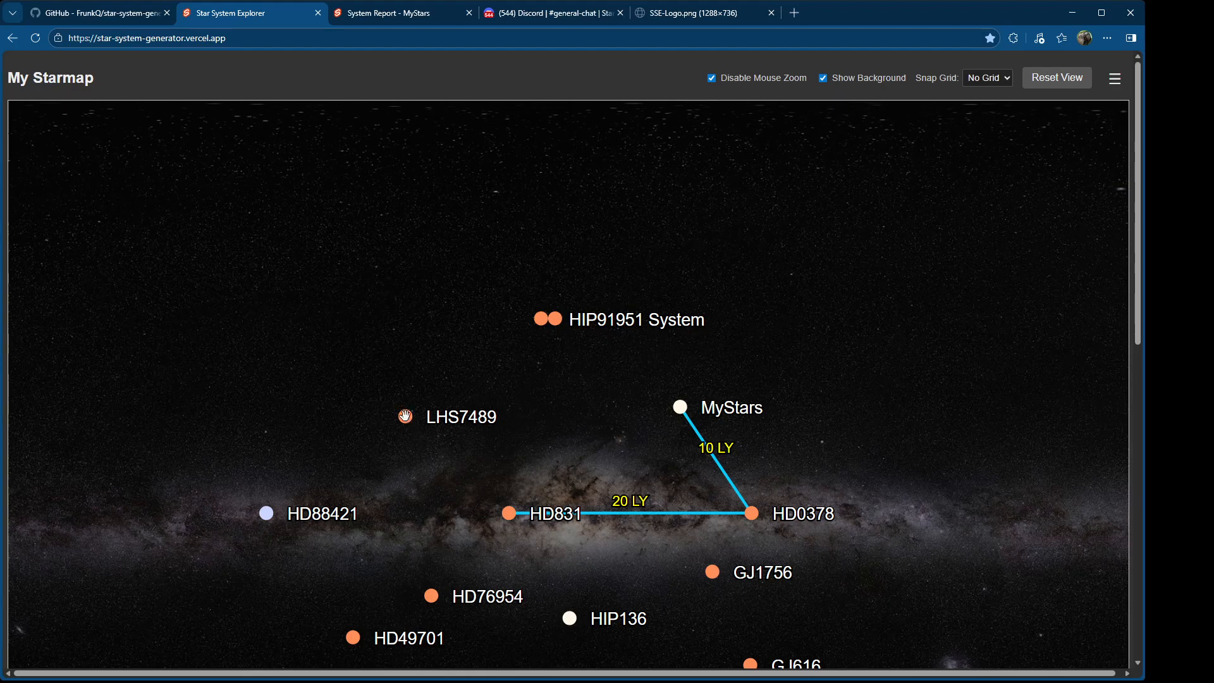
pyautogui.click(405, 417)
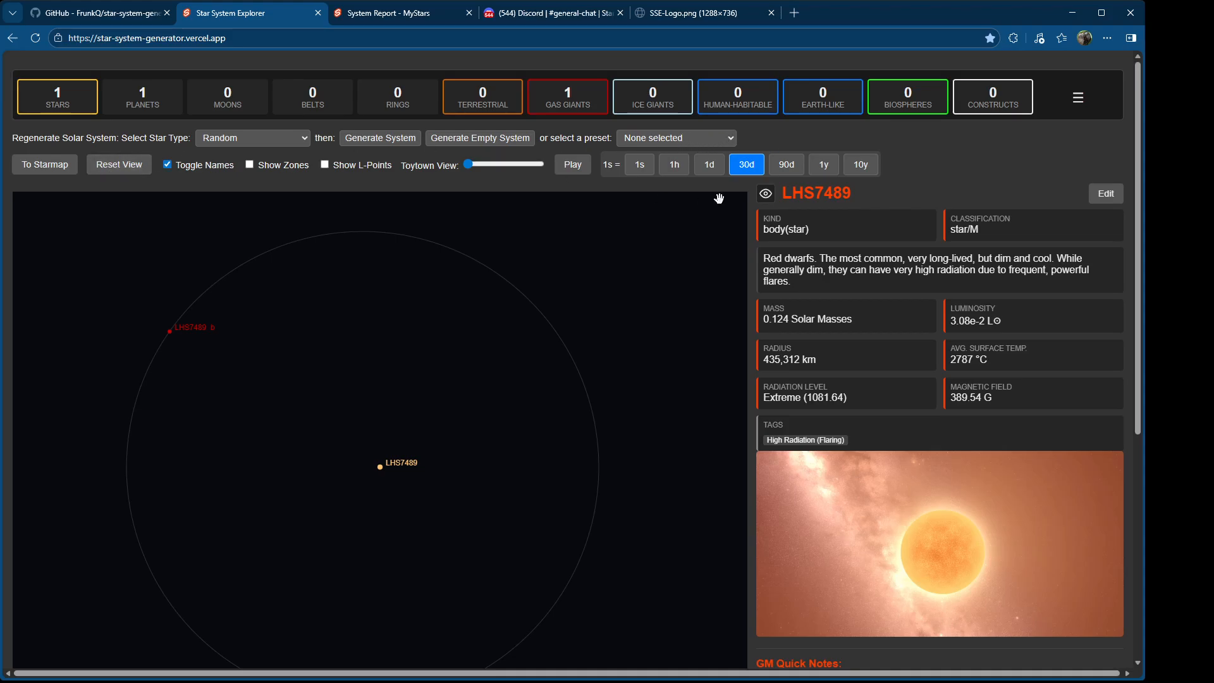
# Step: Add a planet to the LHS7489 system between the star and the existing planet's orbit
pyautogui.rightClick(520, 370)
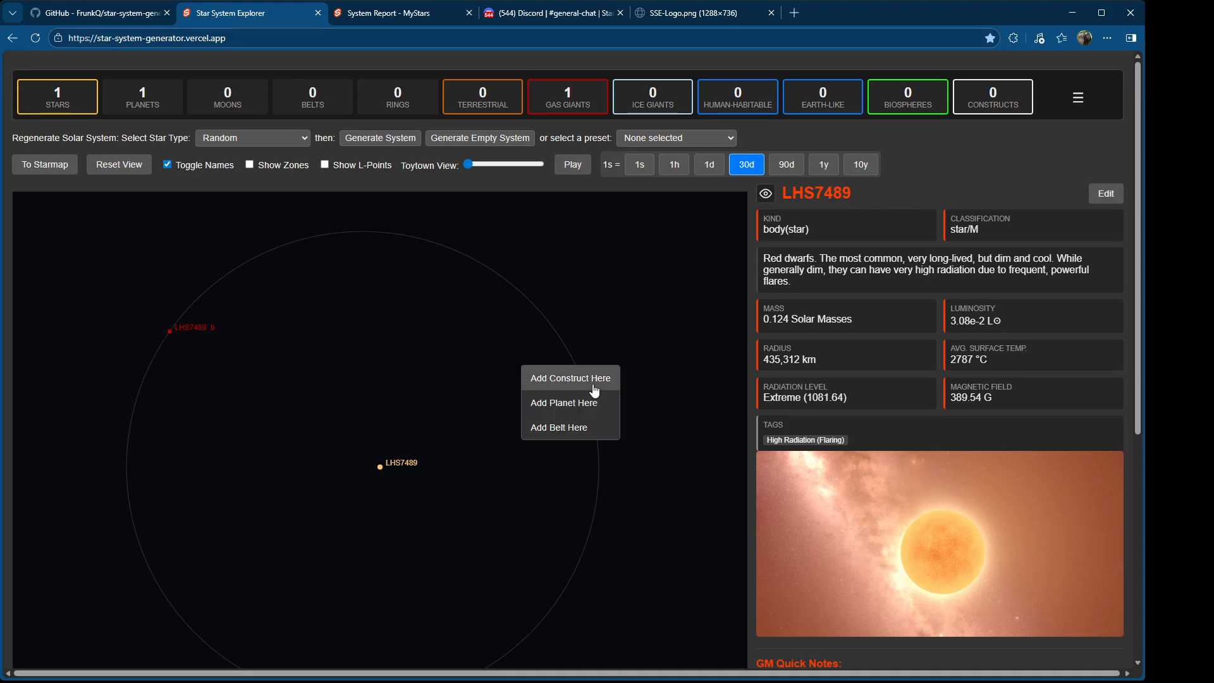
pyautogui.click(583, 405)
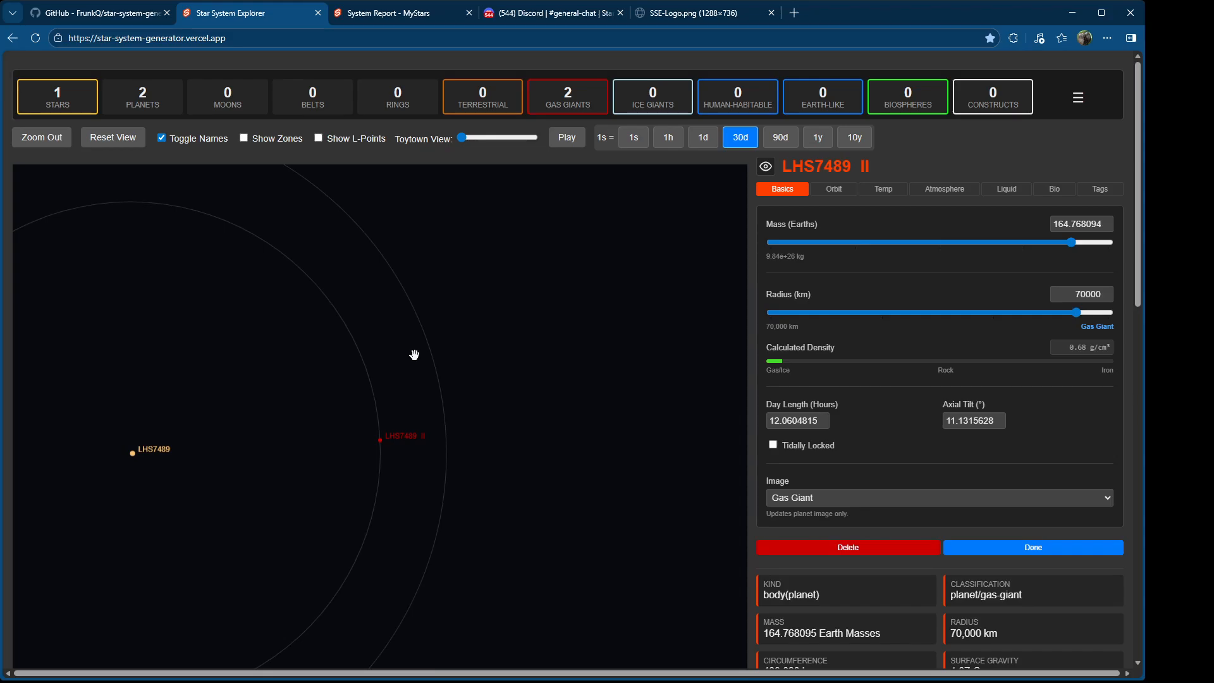
# Step: Show the regenerate controls and replace the current system with the Sol preset
pyautogui.click(1076, 101)
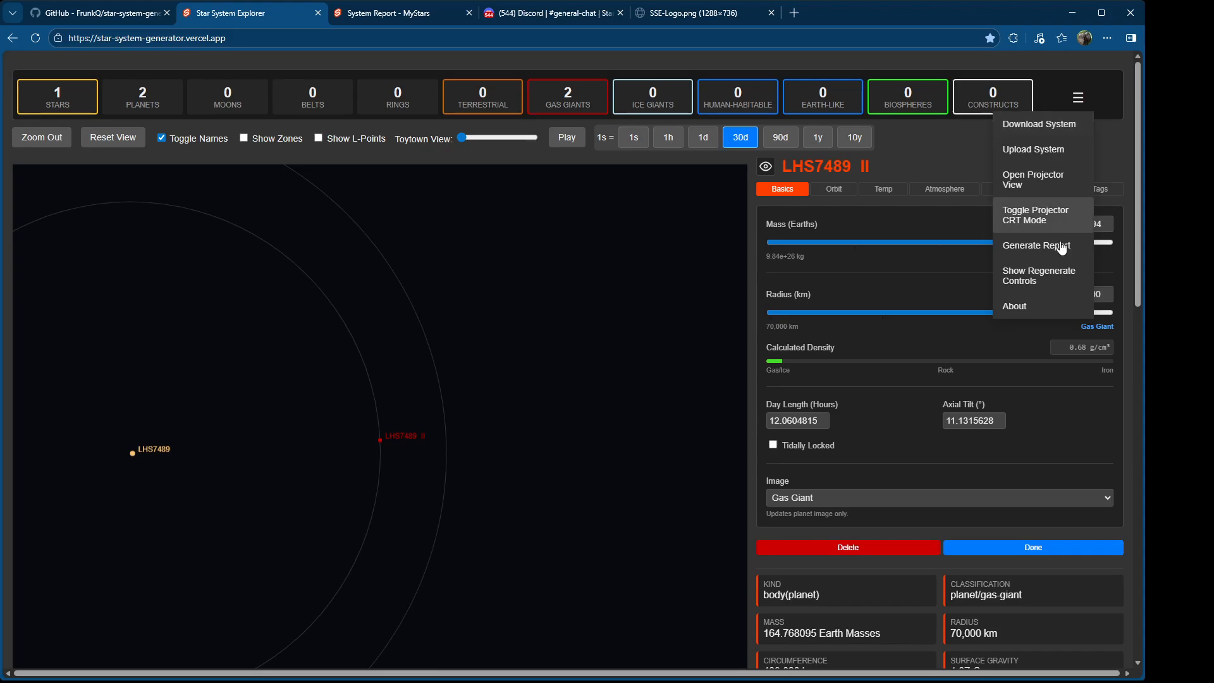
pyautogui.click(1053, 274)
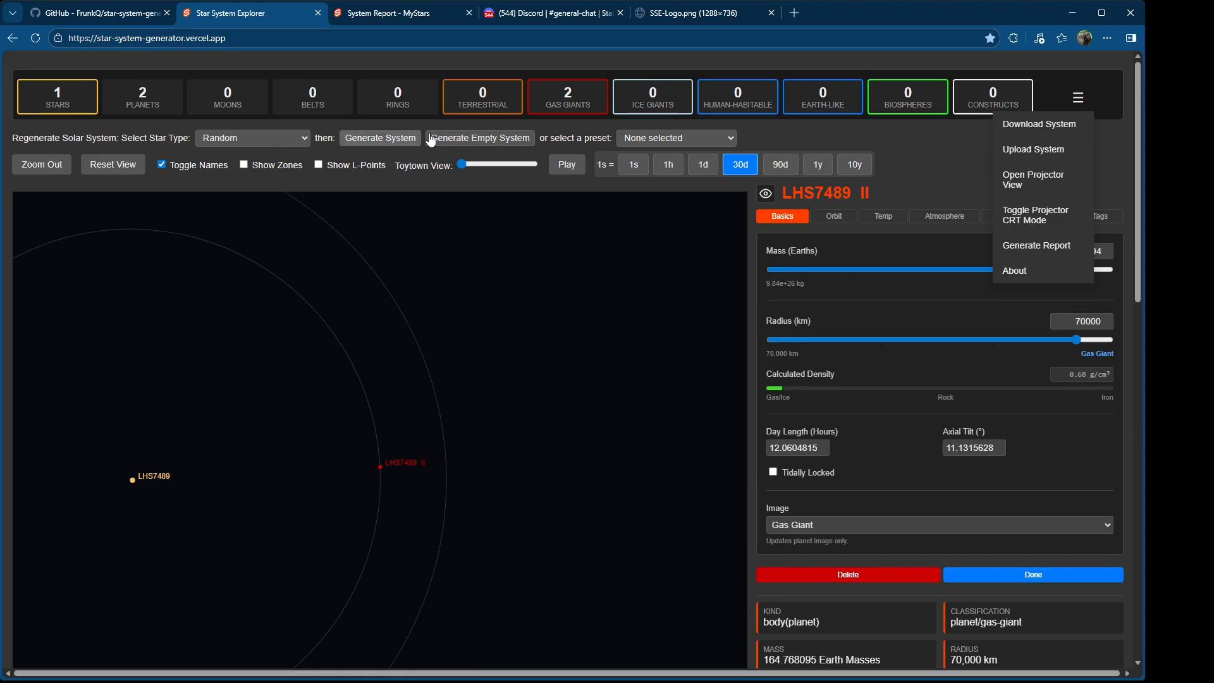
pyautogui.click(697, 188)
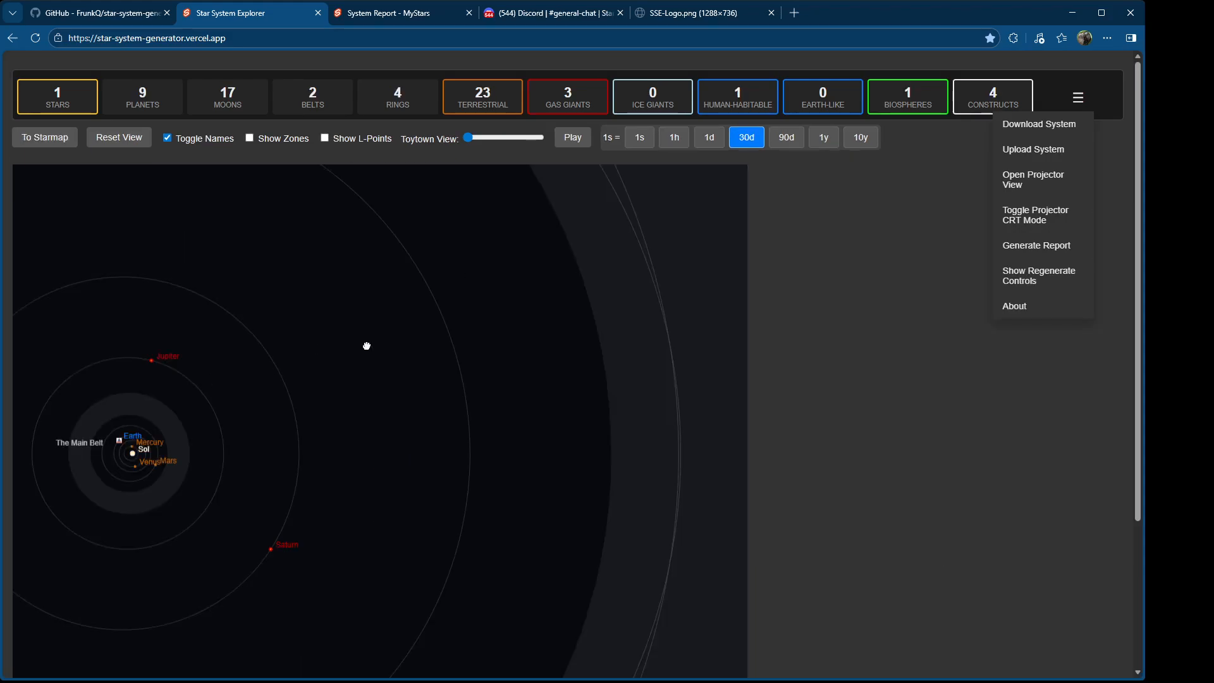
# Step: Play the Sol system's orbital motion at 30 days per second, view the inner planets, and pause the simulation
pyautogui.moveTo(366, 346); pyautogui.dragTo(412, 336)
pyautogui.scroll(-10, 411, 337)
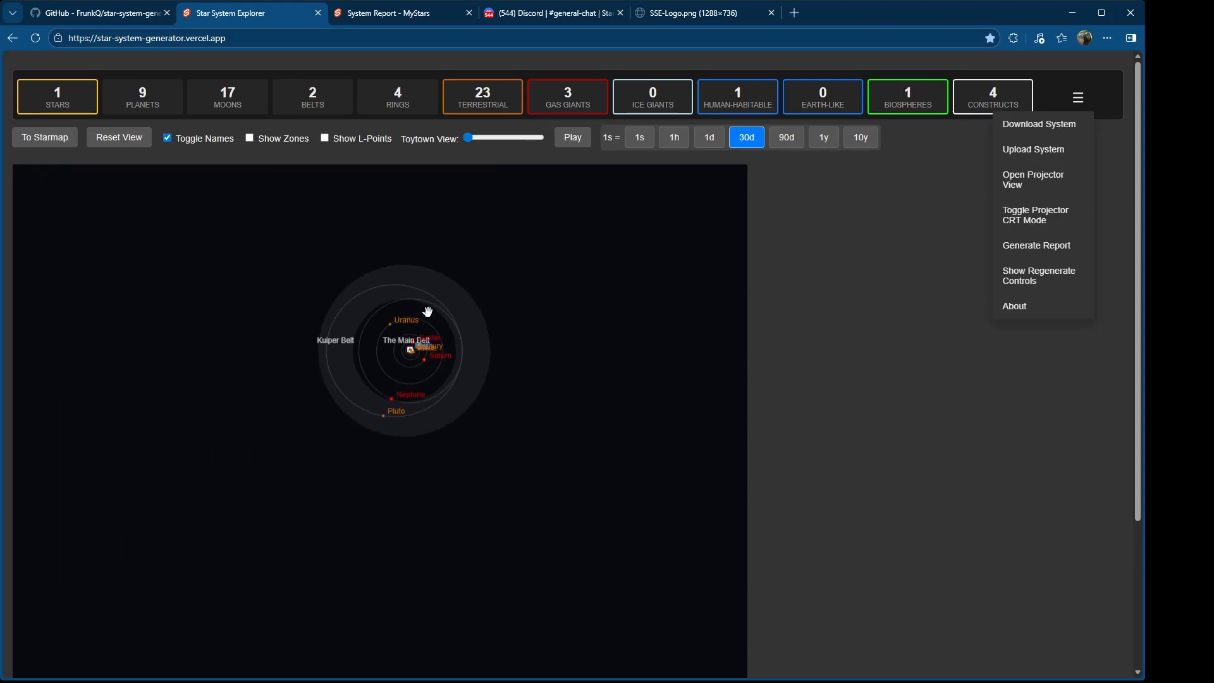
pyautogui.scroll(5, 427, 311)
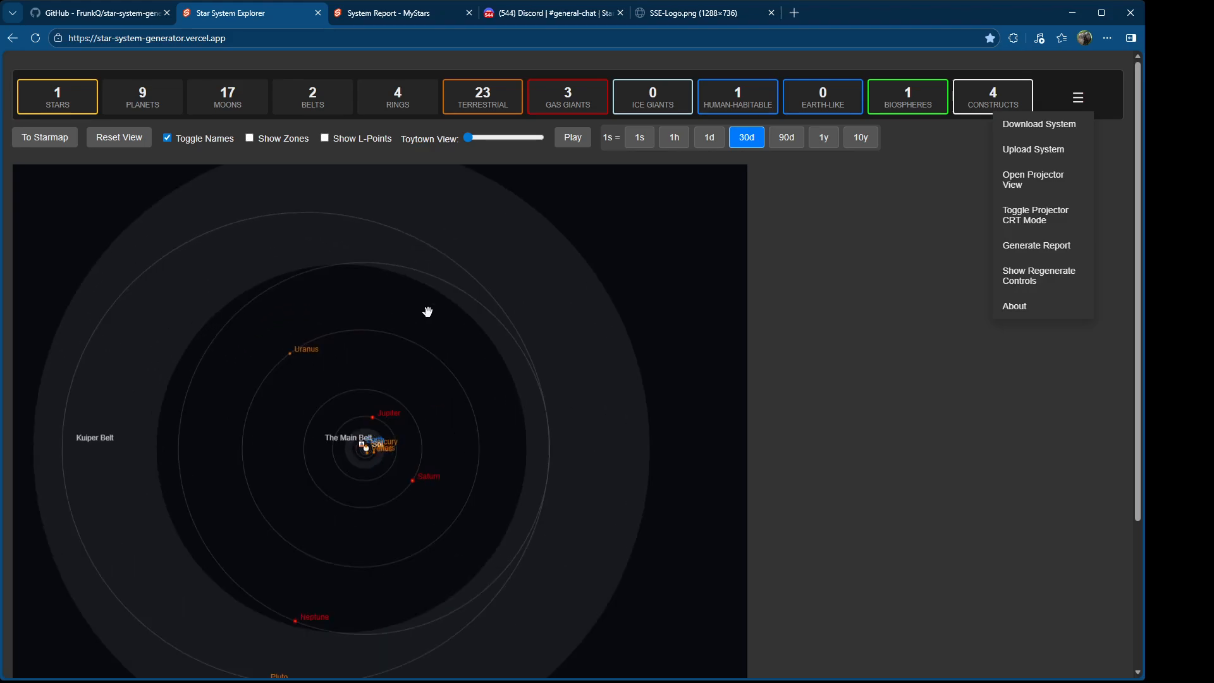
pyautogui.click(573, 137)
pyautogui.scroll(5, 367, 442)
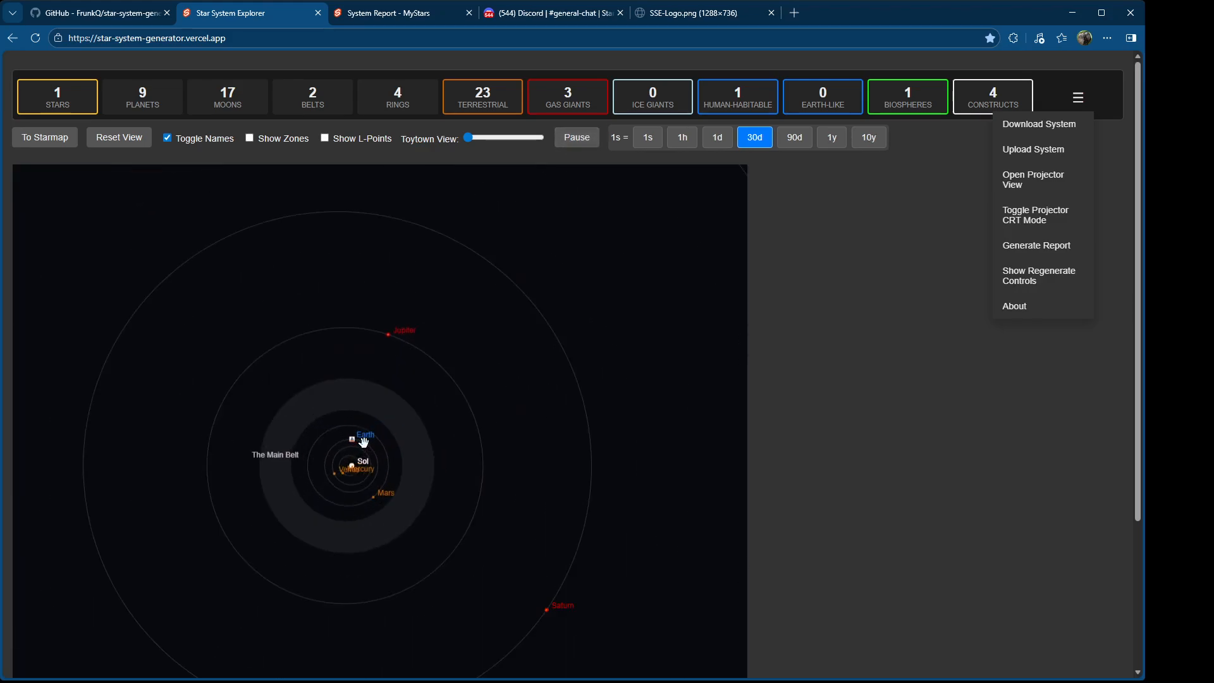
pyautogui.click(577, 139)
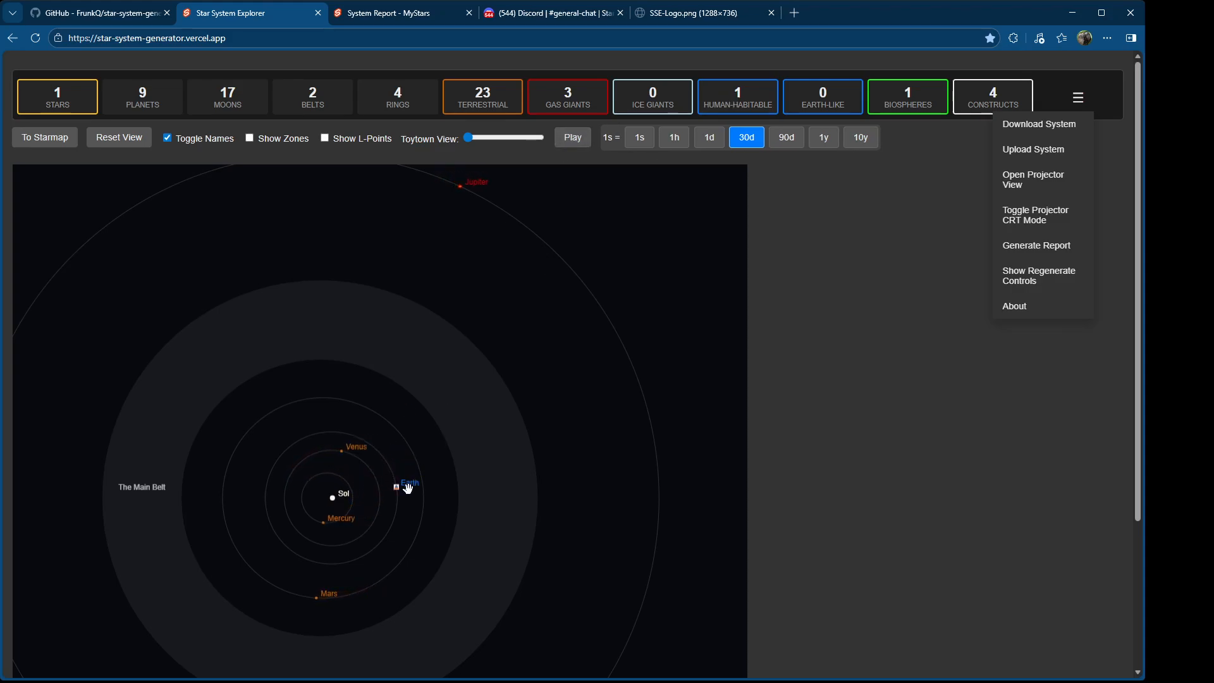
# Step: Select the Ascension Heavy Lifter among the constructs at Earth and have it take off
pyautogui.click(986, 91)
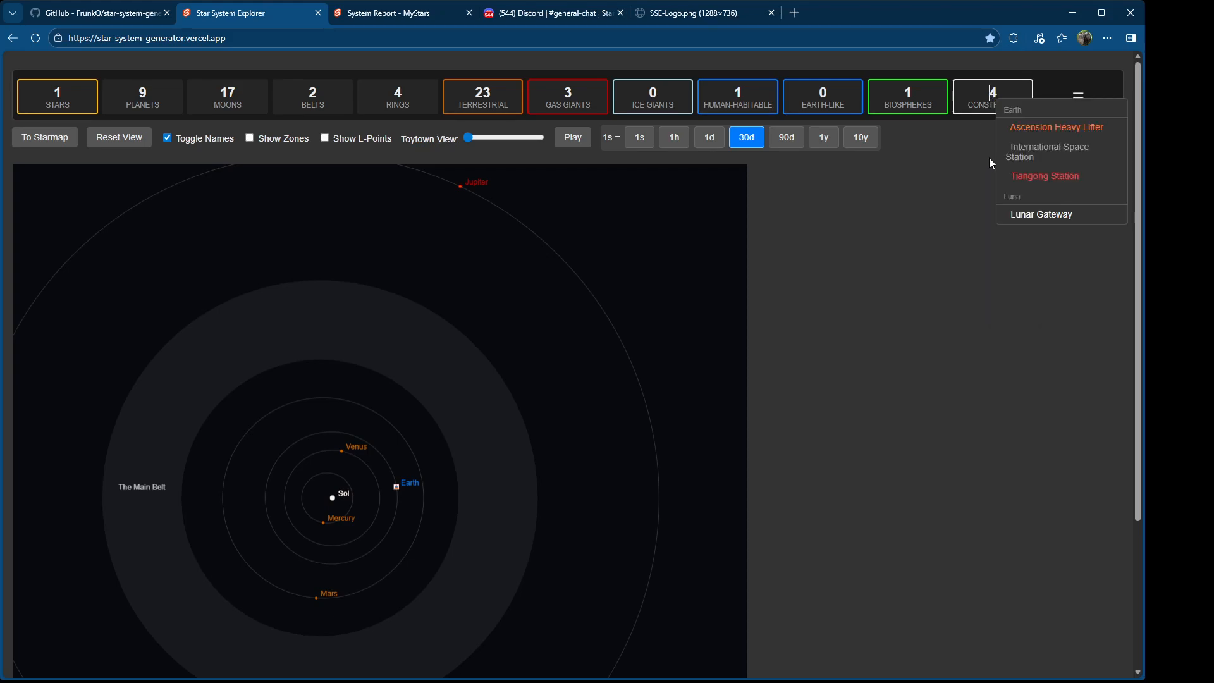
pyautogui.click(1045, 134)
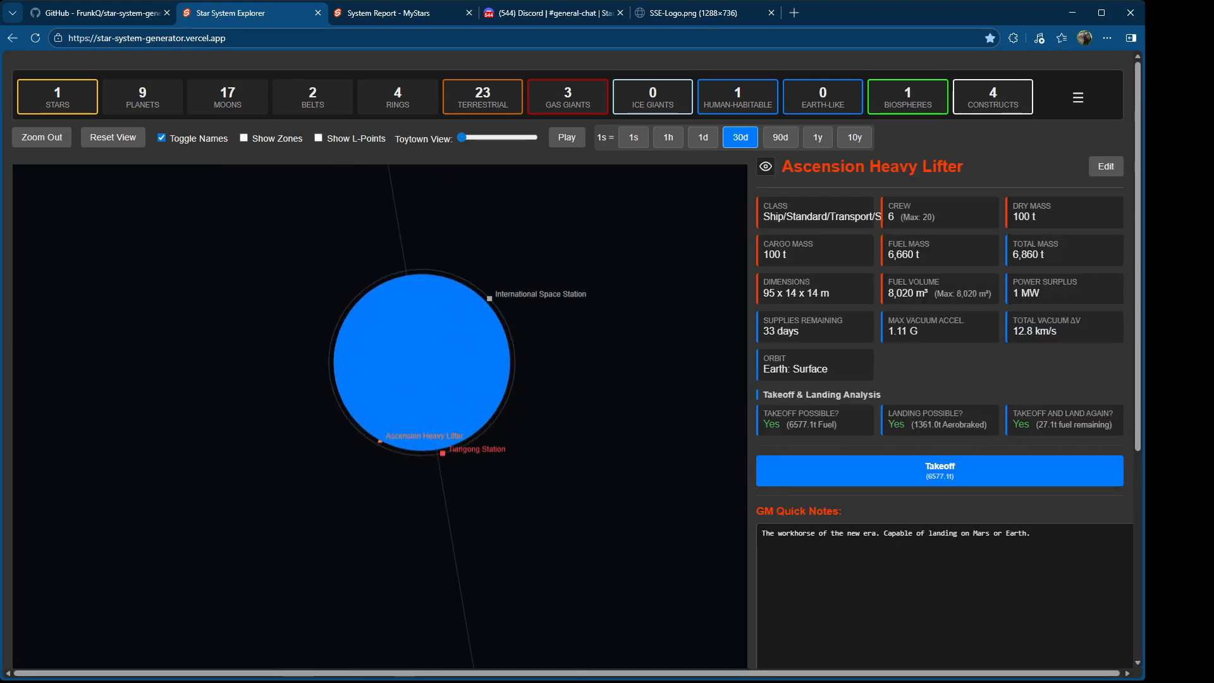
pyautogui.click(1030, 95)
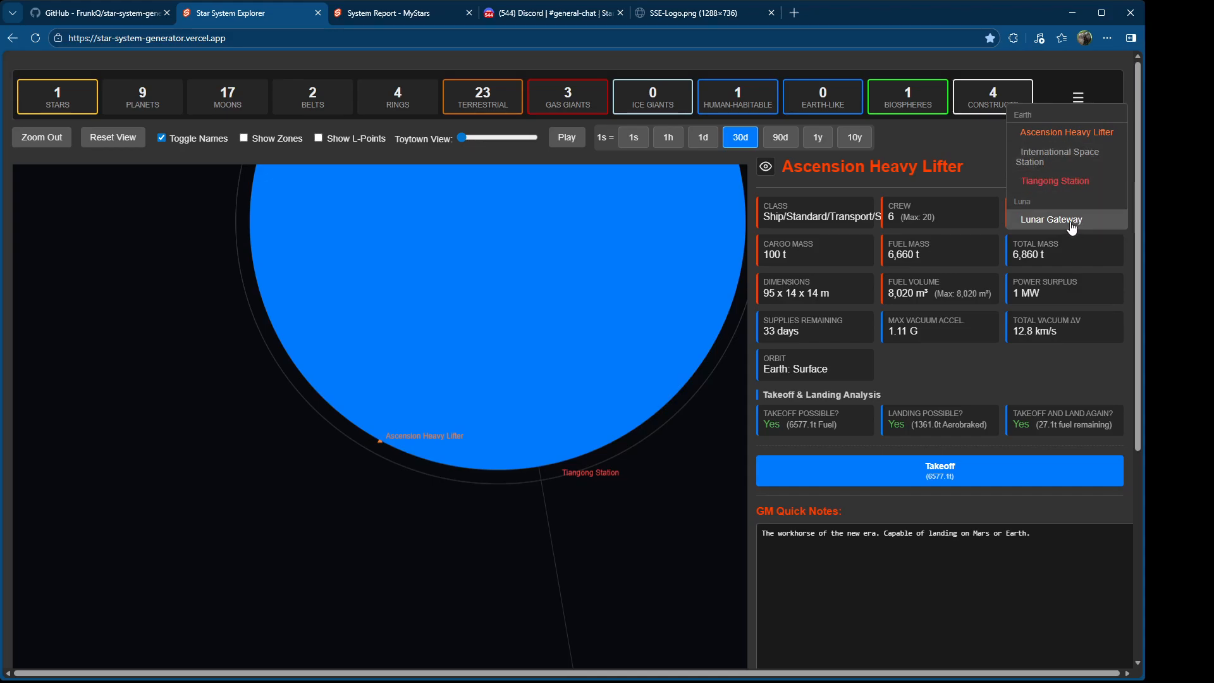
pyautogui.click(688, 469)
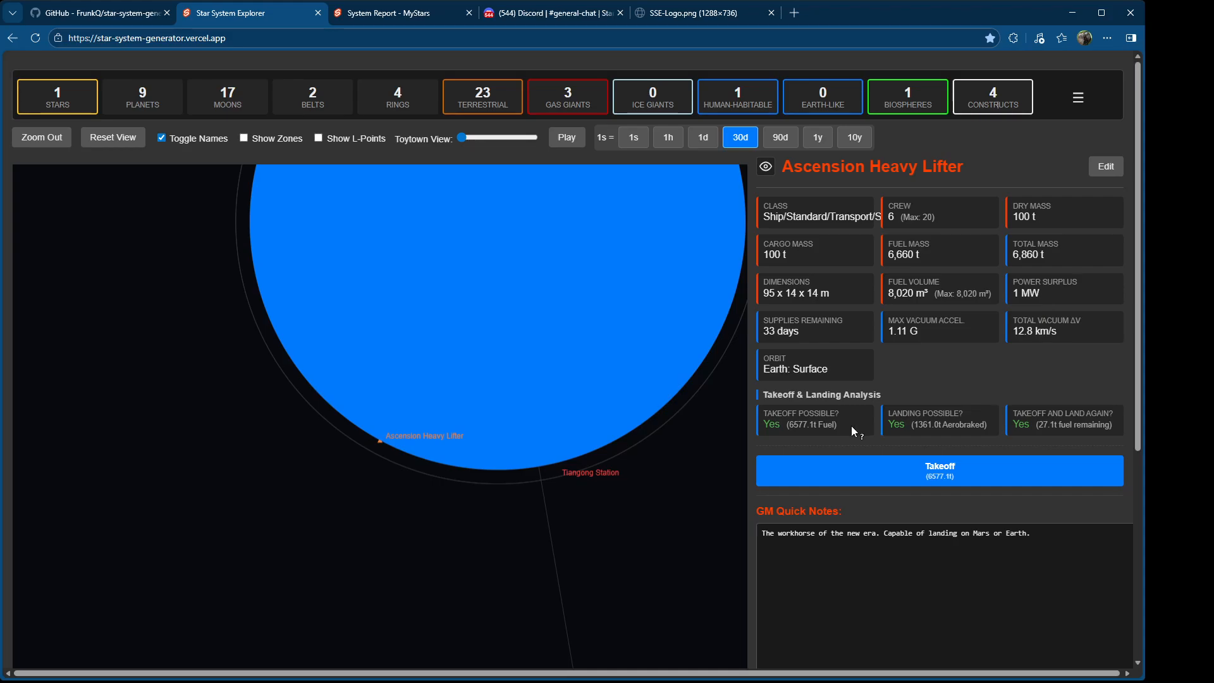
pyautogui.click(948, 468)
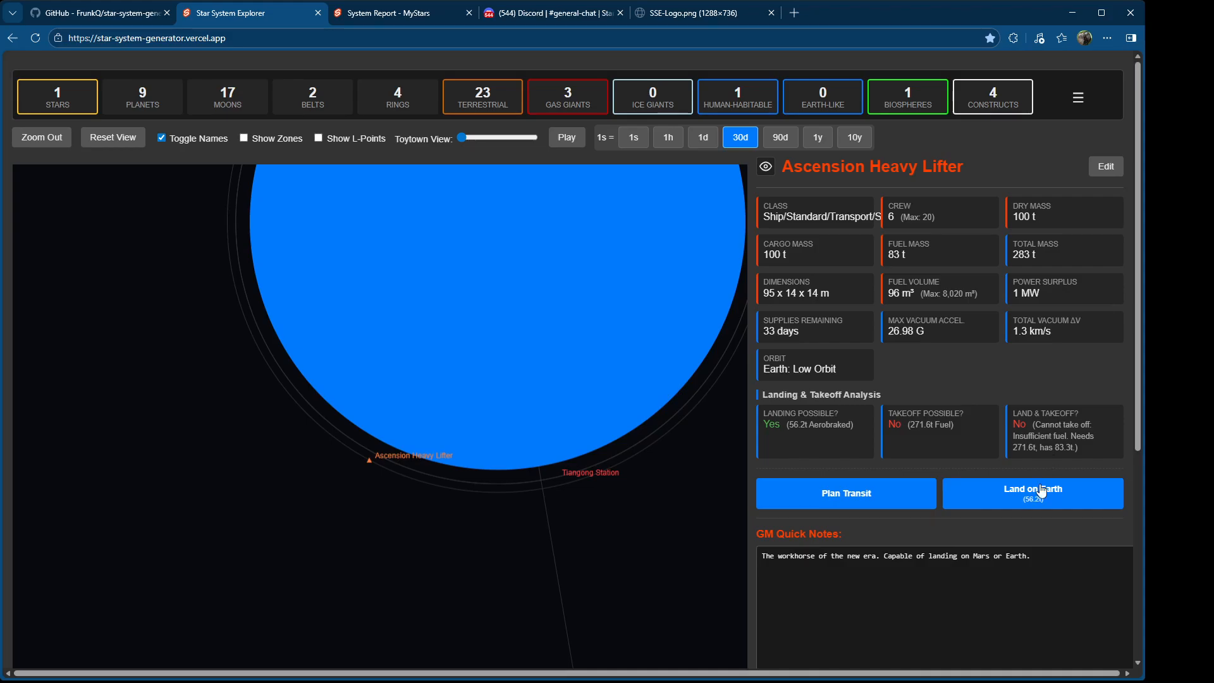
# Step: Plan a transit for the Ascension Heavy Lifter to Luna low orbit and check the Efficiency plan's fuel requirement
pyautogui.click(868, 487)
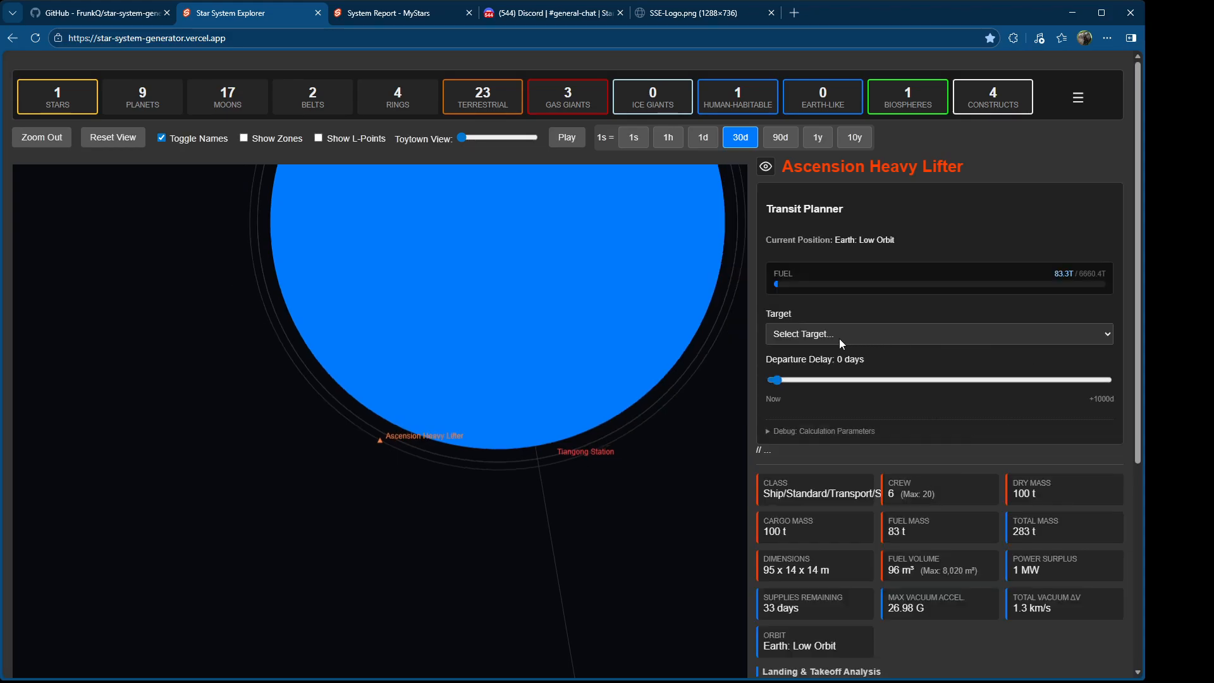
pyautogui.click(816, 333)
pyautogui.click(818, 420)
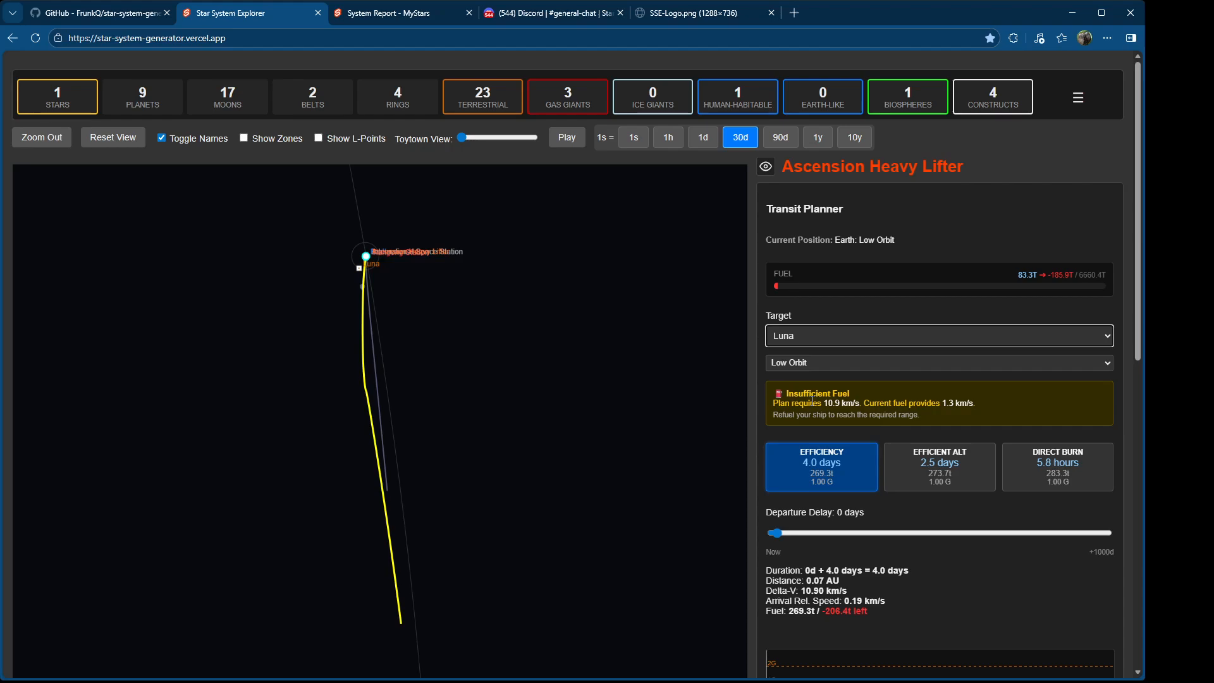
pyautogui.moveTo(972, 404); pyautogui.dragTo(799, 408)
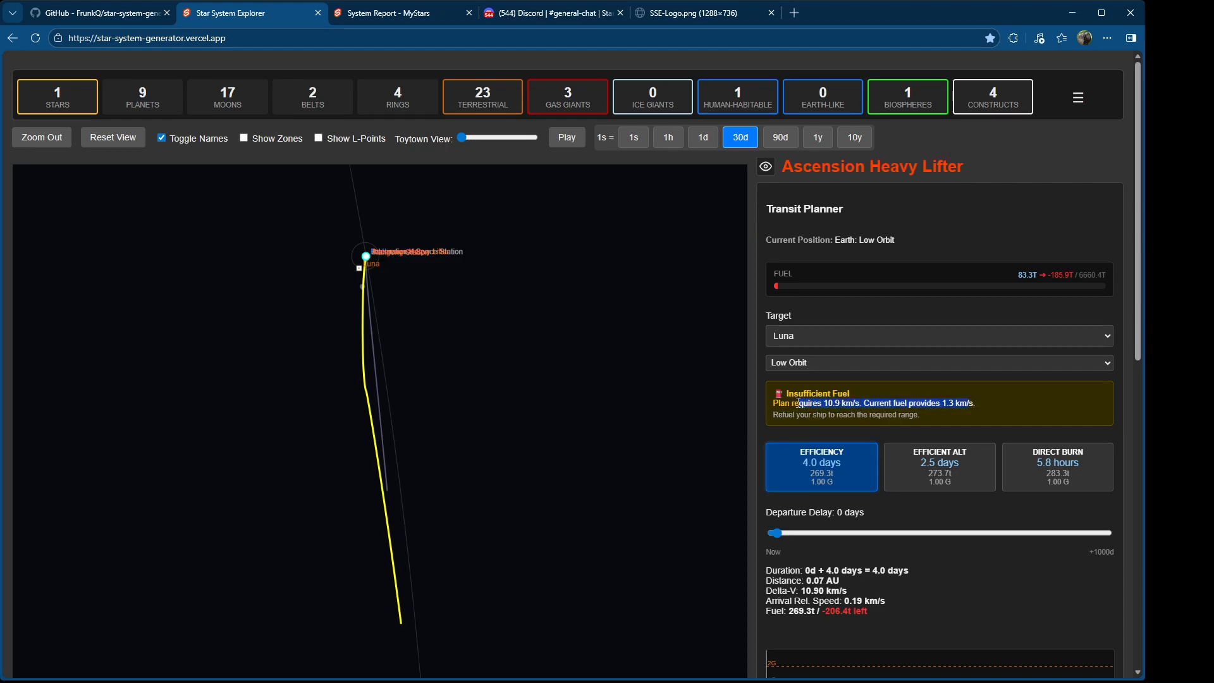
pyautogui.click(984, 406)
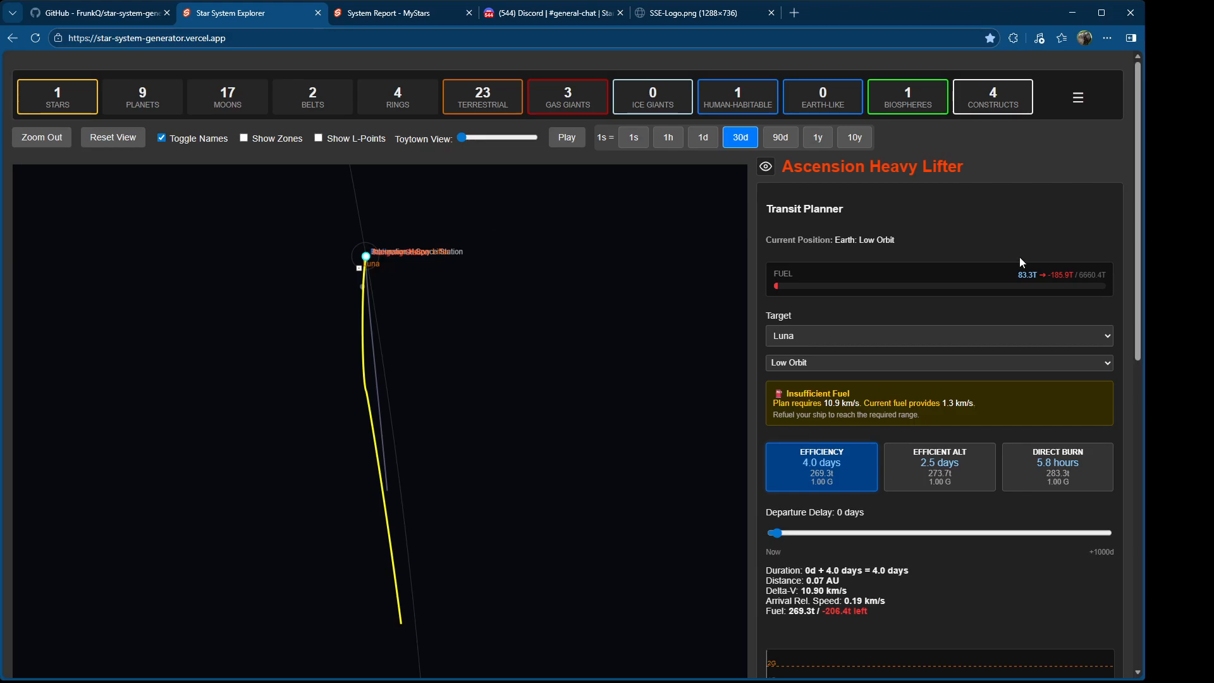
# Step: Compare the Direct Burn and Efficient Alt plans for the Luna transit, and close the planner without executing a journey
pyautogui.click(1075, 483)
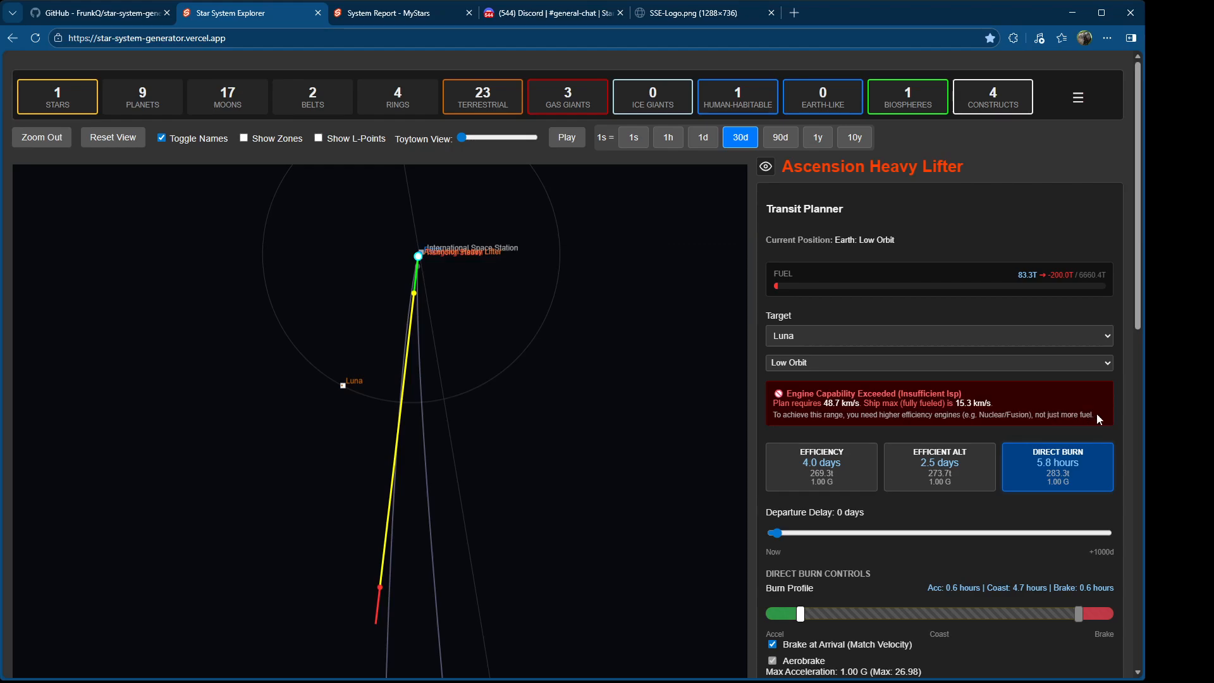
pyautogui.moveTo(1097, 412); pyautogui.dragTo(771, 399)
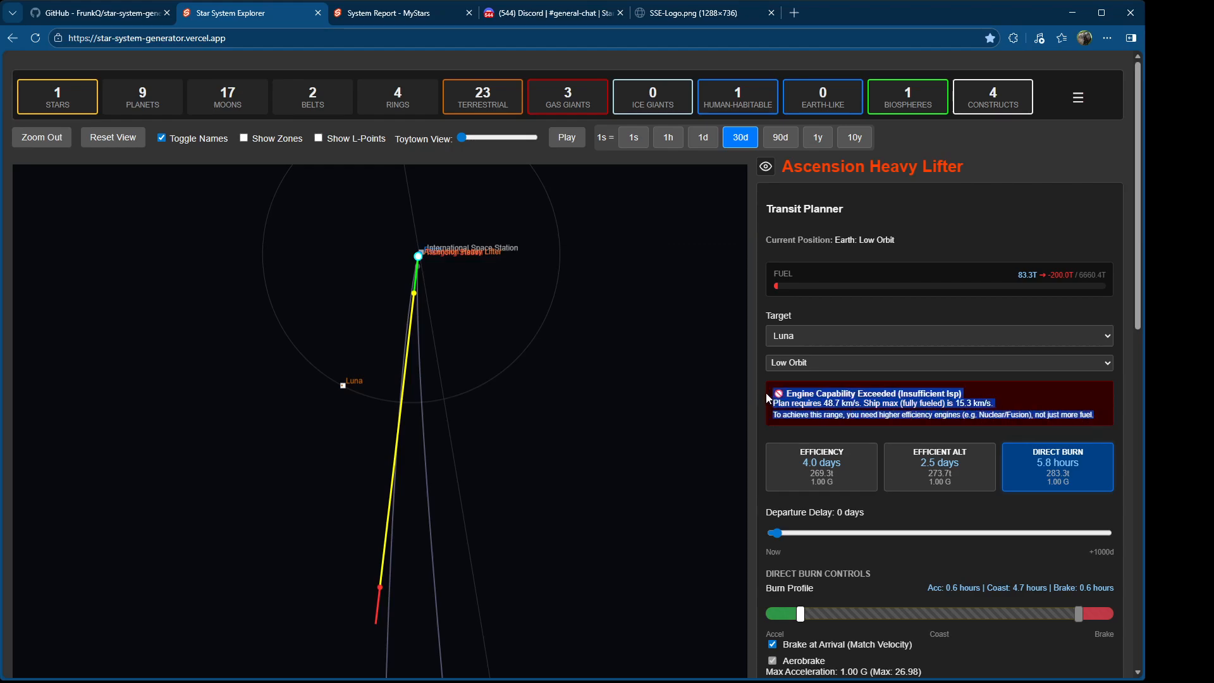
pyautogui.click(1084, 397)
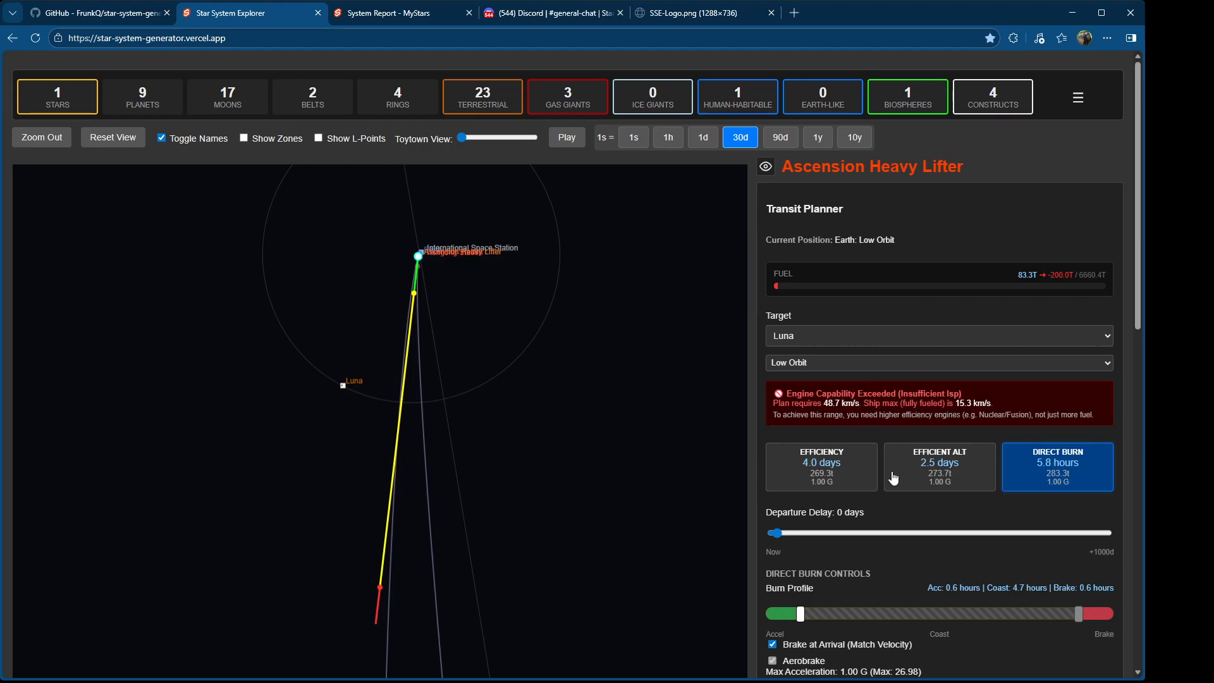
pyautogui.click(945, 471)
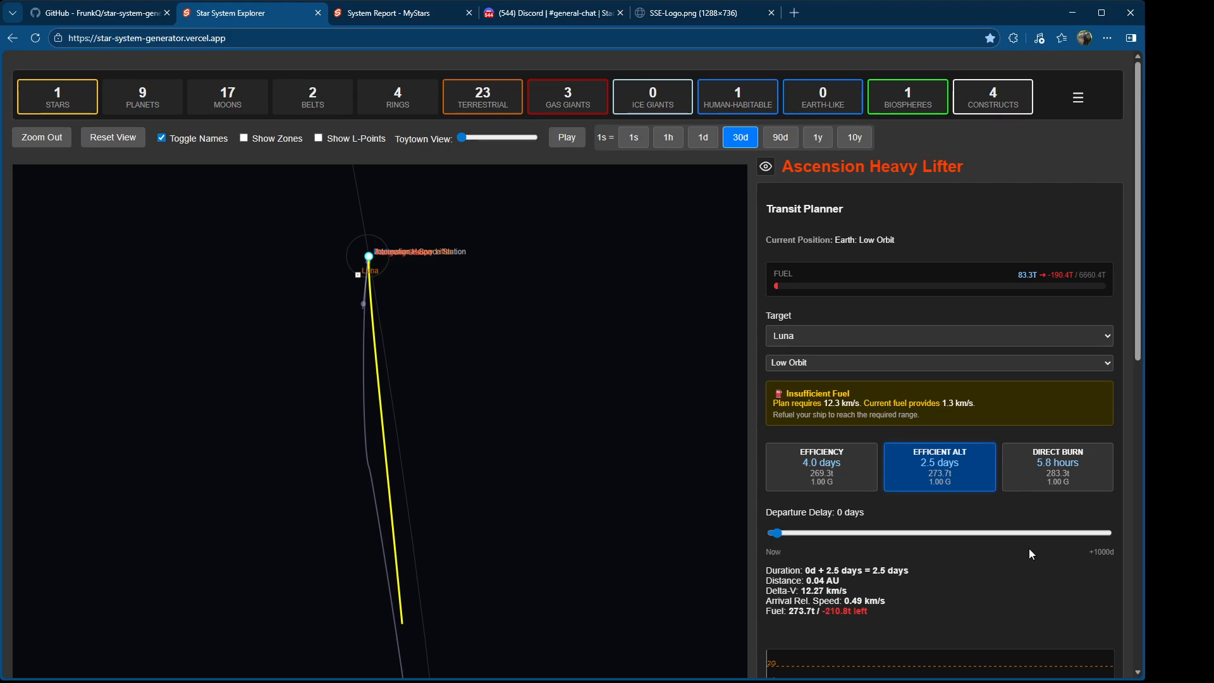
pyautogui.scroll(-2, 1029, 549)
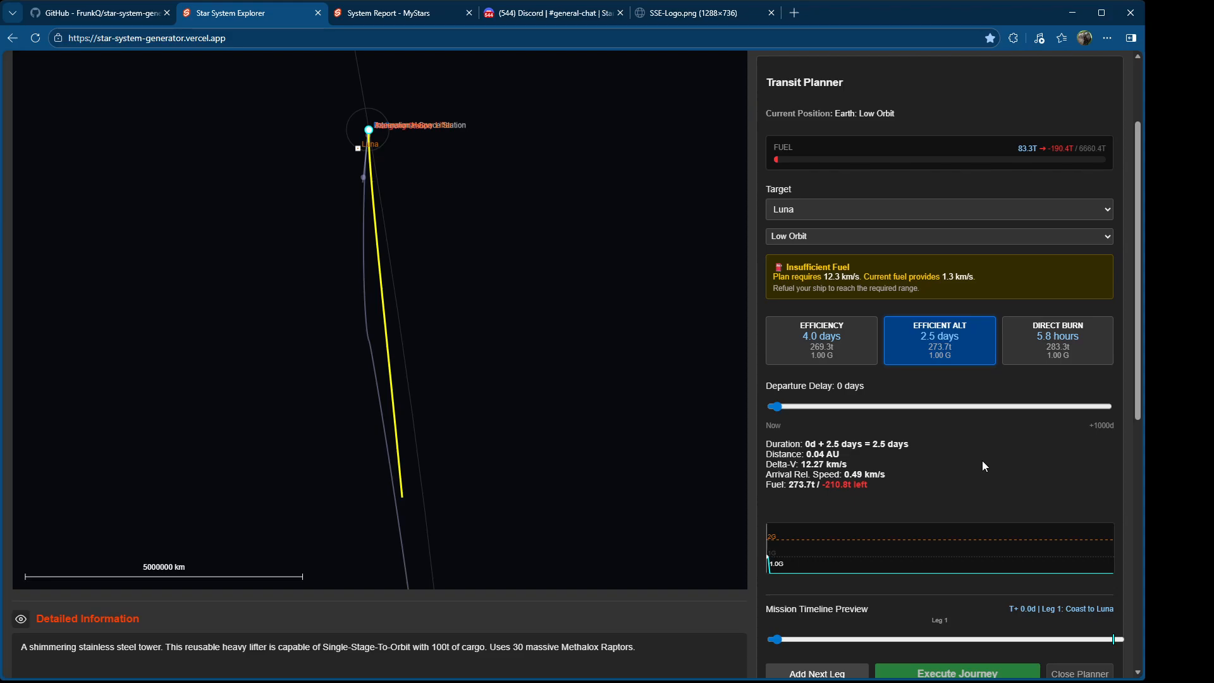
pyautogui.scroll(-1, 981, 461)
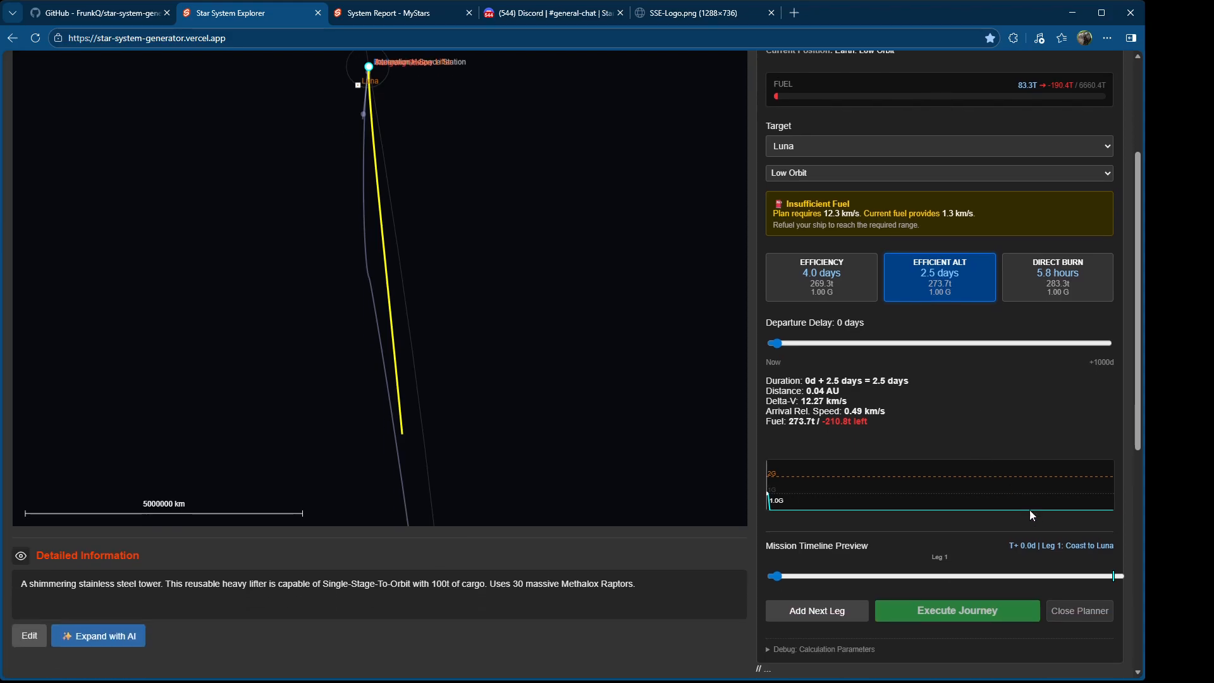
pyautogui.click(1080, 611)
# Step: Examine the Ascension Heavy Lifter's detailed information and the image attributions at the end of the page
pyautogui.scroll(3, 742, 511)
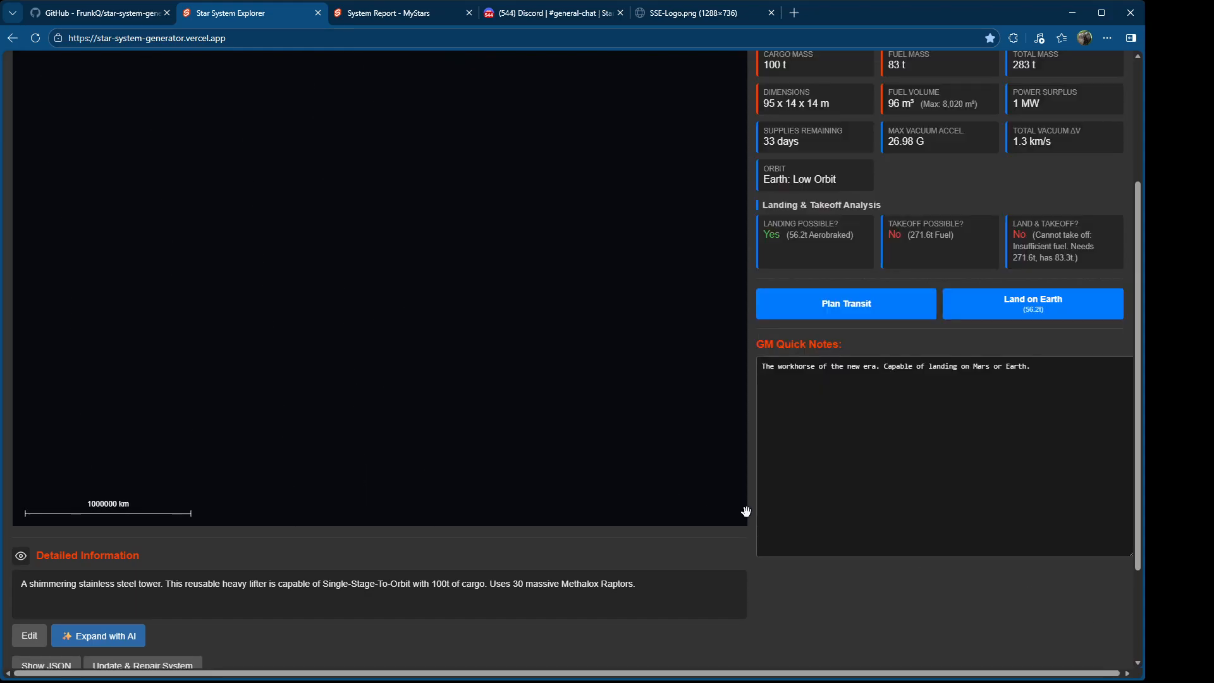
pyautogui.scroll(-2, 644, 534)
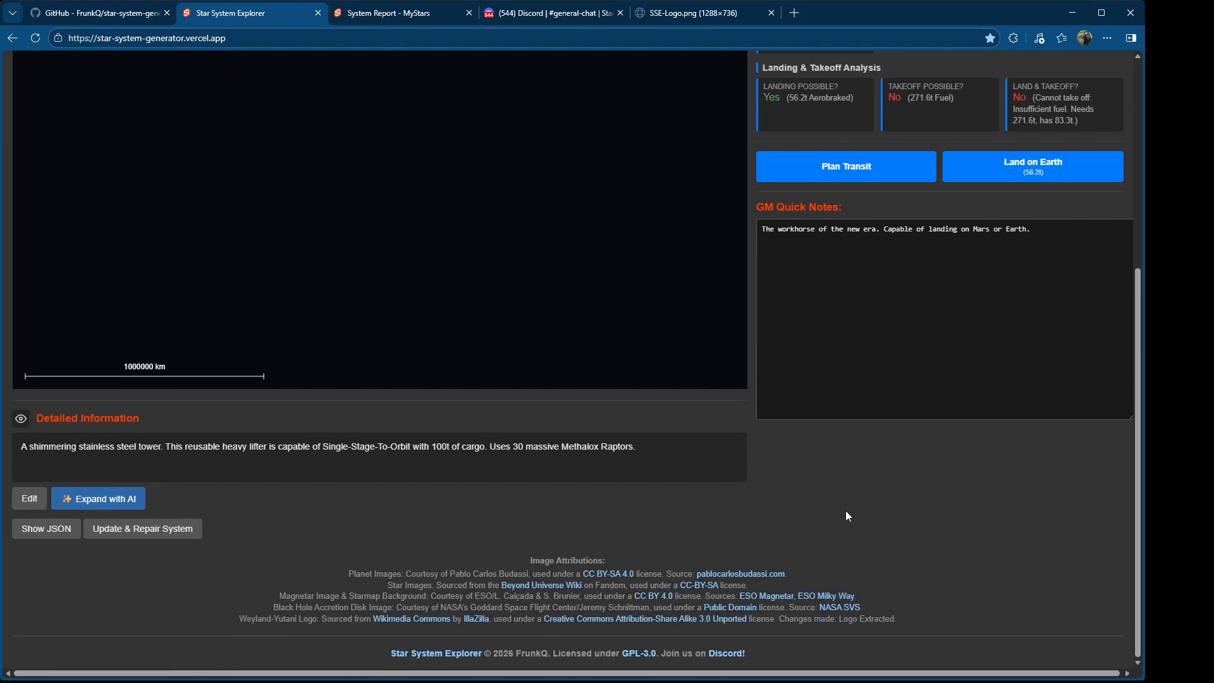
pyautogui.scroll(5, 847, 515)
pyautogui.scroll(-5, 846, 512)
pyautogui.tripleClick(650, 587)
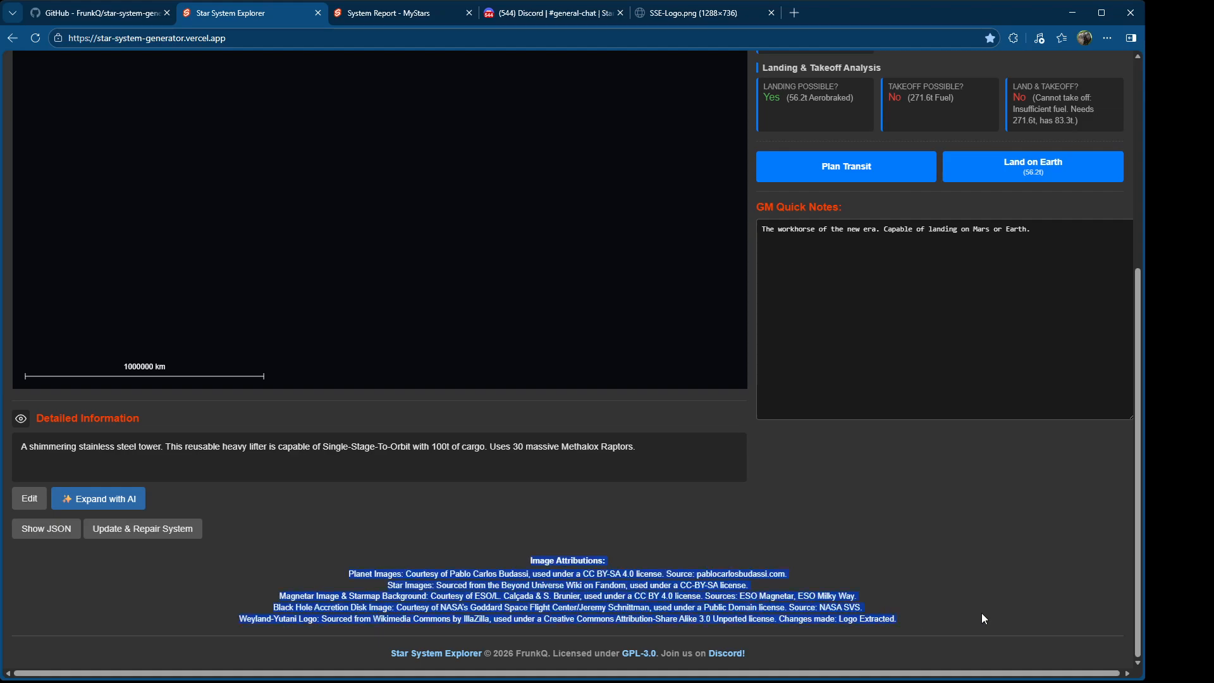
pyautogui.click(956, 568)
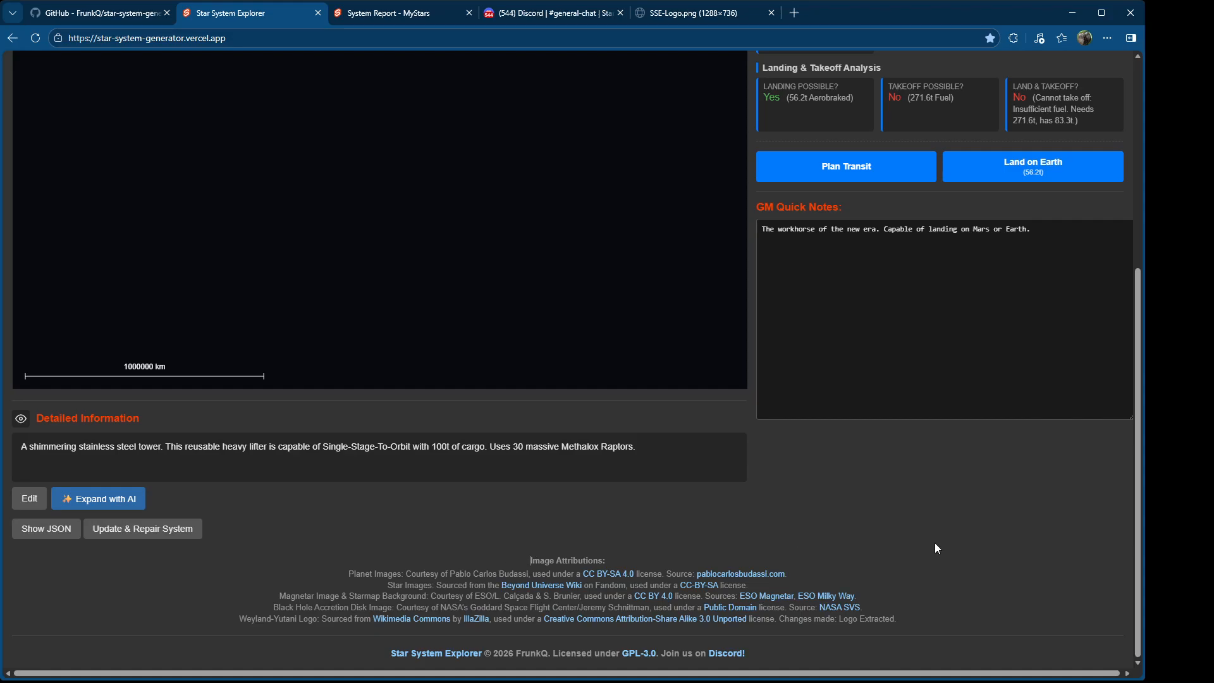
# Step: Zoom the system view out from the Ascension Heavy Lifter to Earth
pyautogui.scroll(5, 935, 544)
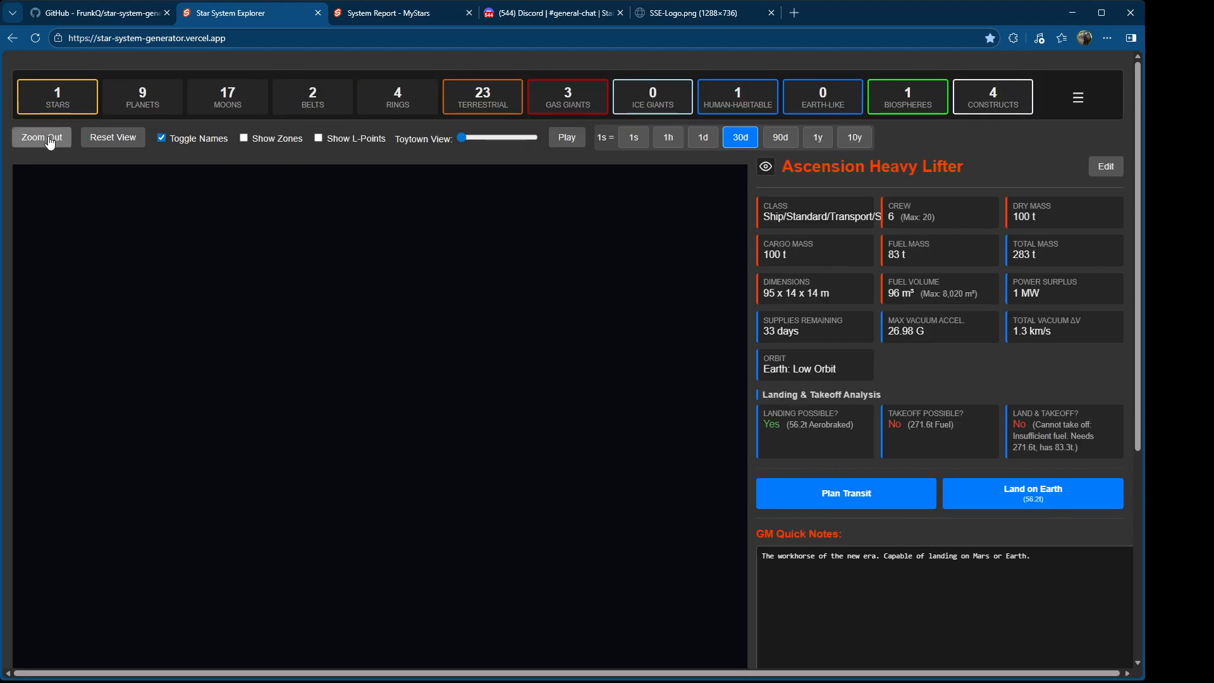
pyautogui.click(49, 141)
pyautogui.click(49, 140)
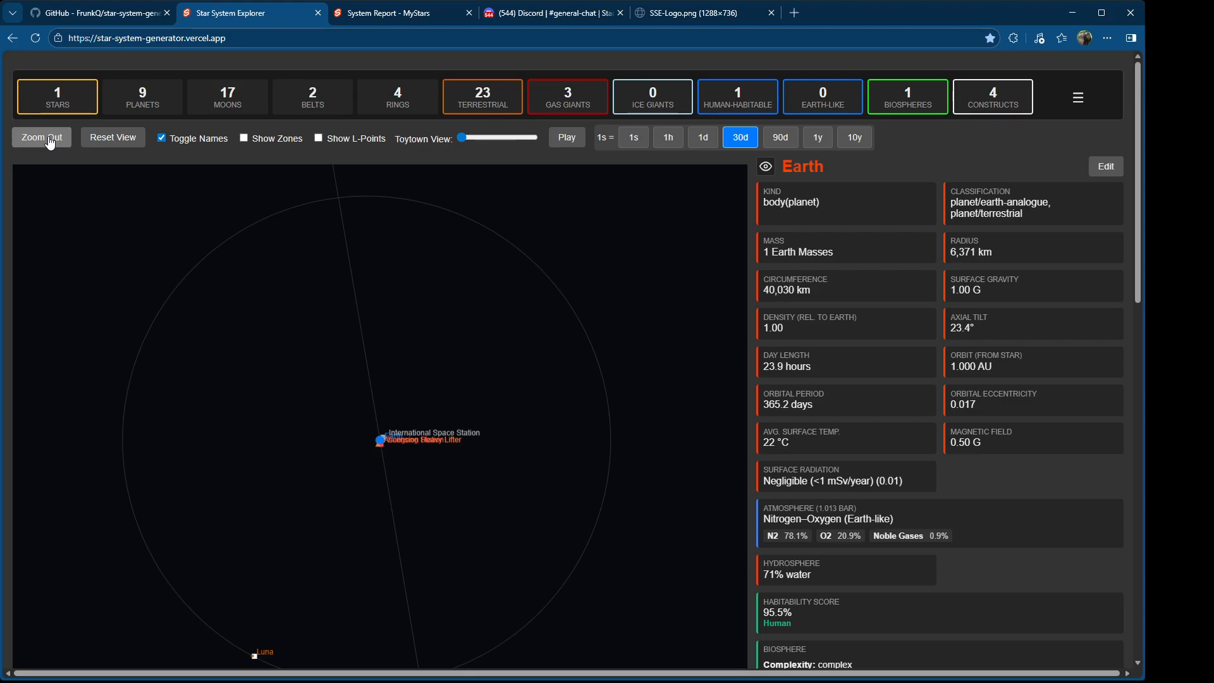
# Step: Return from Earth through the Sol system to the starmap and examine its GM notes and image attributions
pyautogui.click(49, 141)
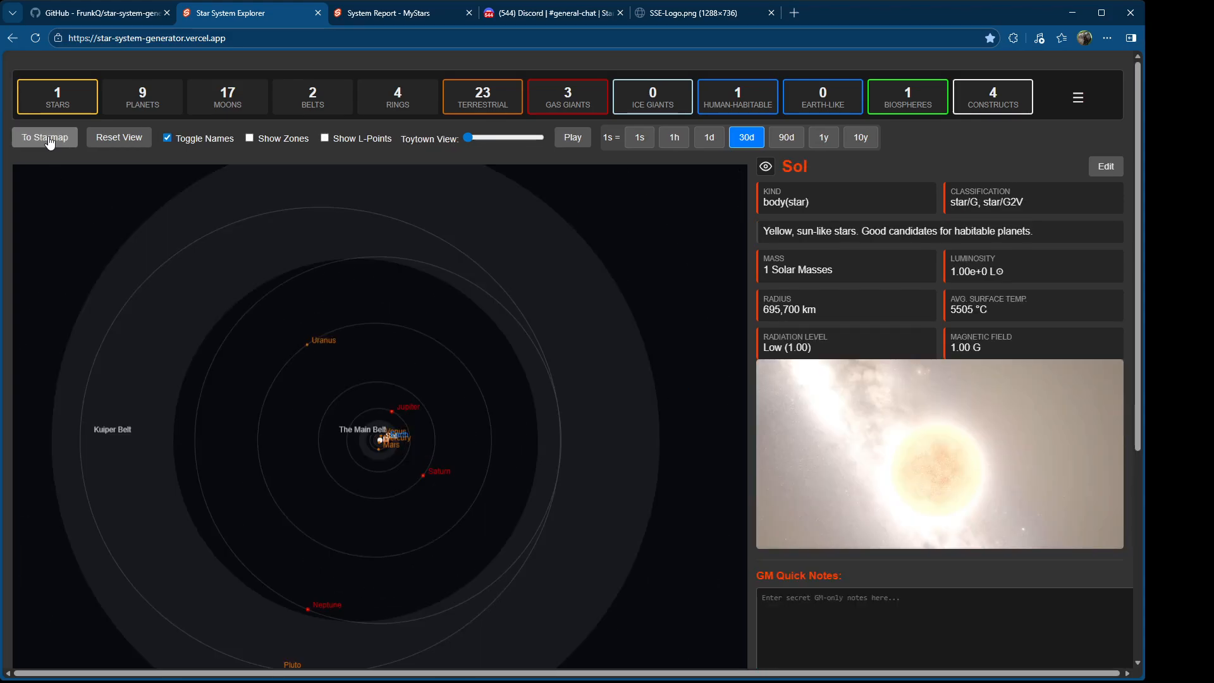
pyautogui.click(50, 139)
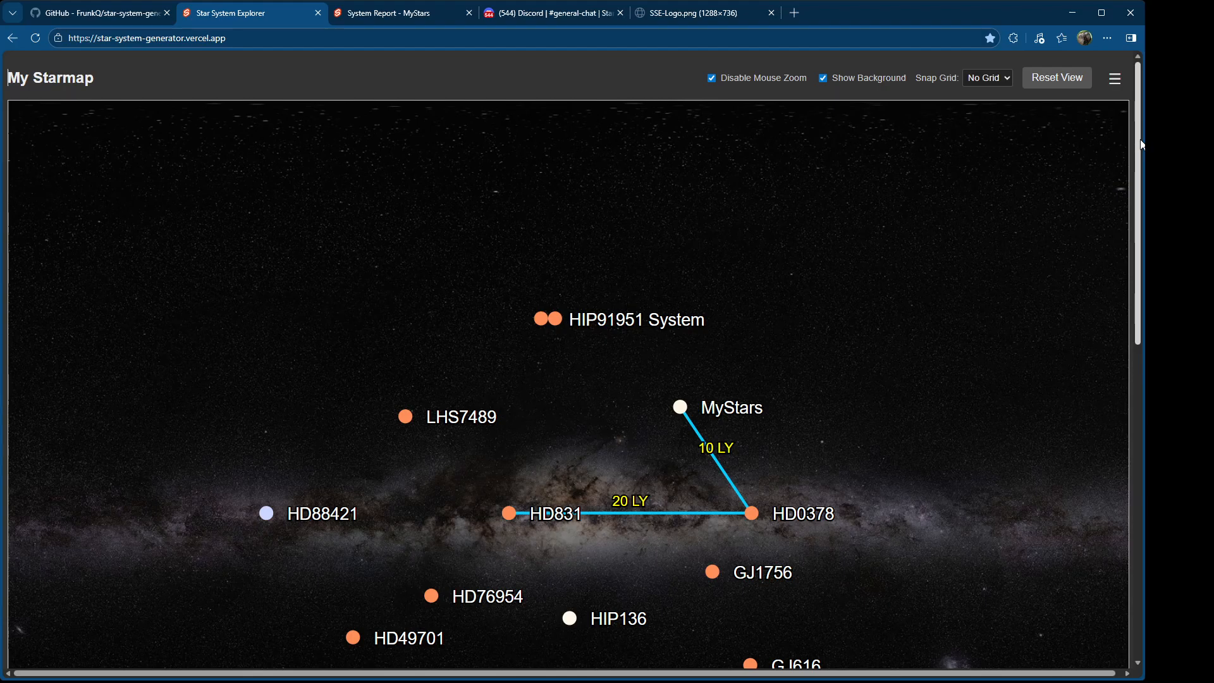
pyautogui.moveTo(1142, 145); pyautogui.dragTo(1142, 149)
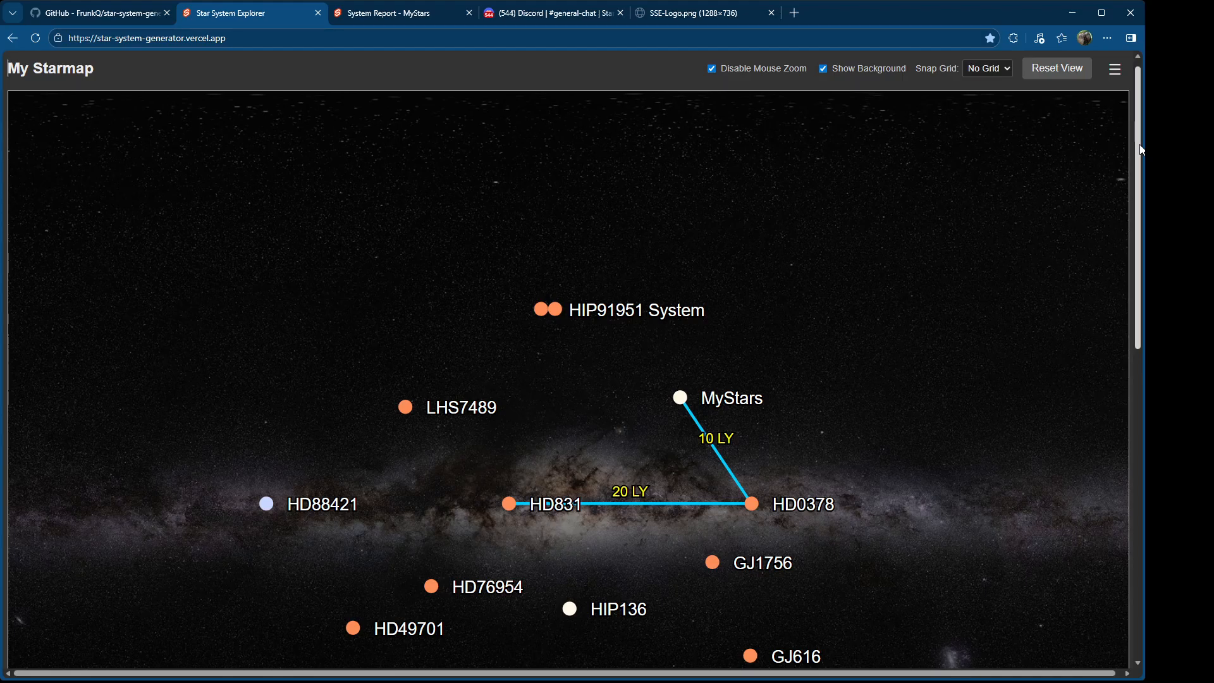
pyautogui.moveTo(1142, 149); pyautogui.dragTo(1142, 463)
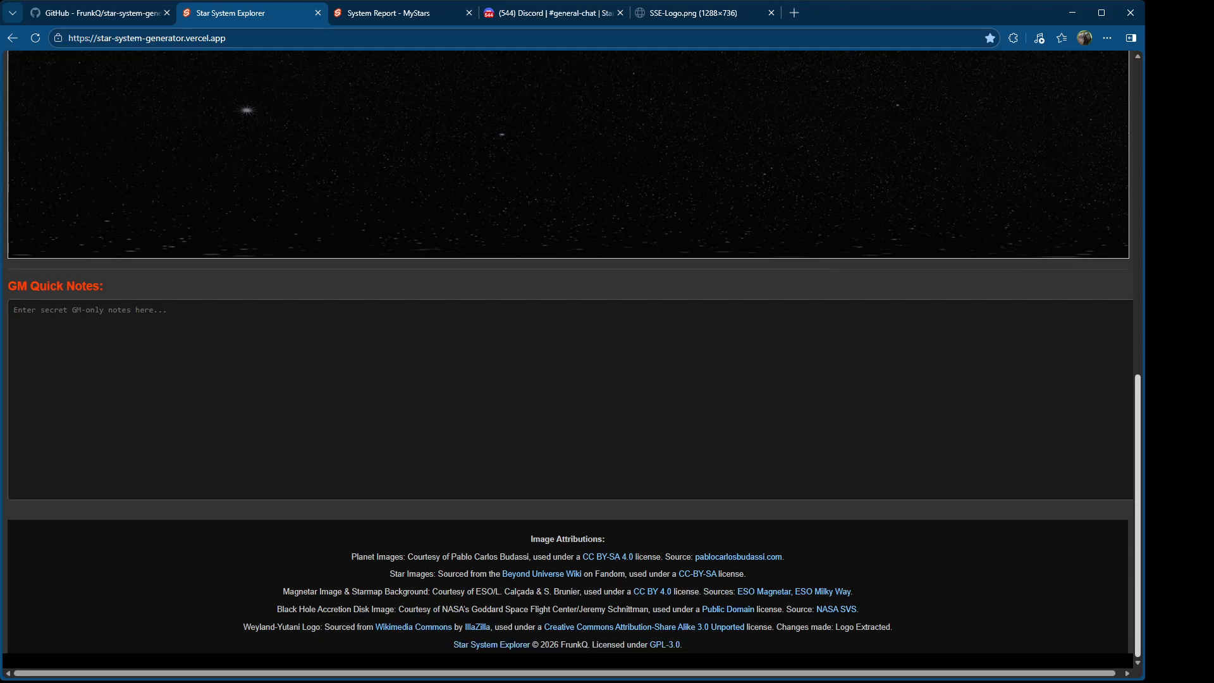
pyautogui.moveTo(1139, 462); pyautogui.dragTo(1124, 112)
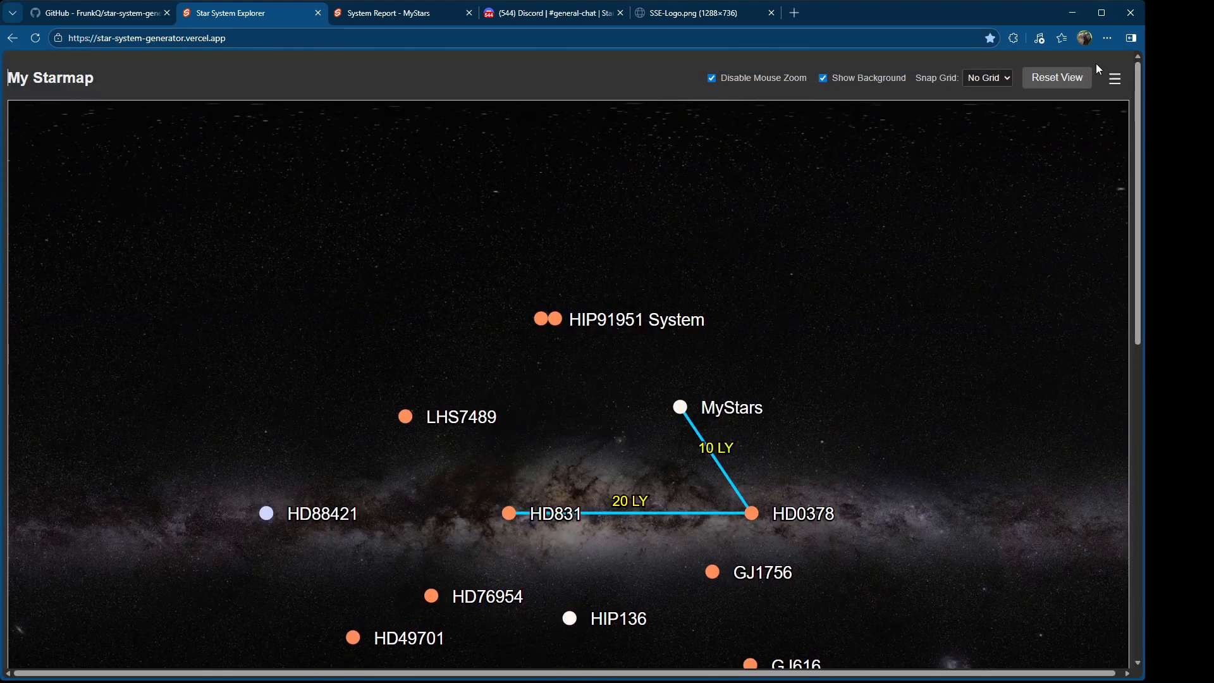
# Step: Clear the current starmap and load the Local Neighbourhood starmap in its place
pyautogui.click(1113, 83)
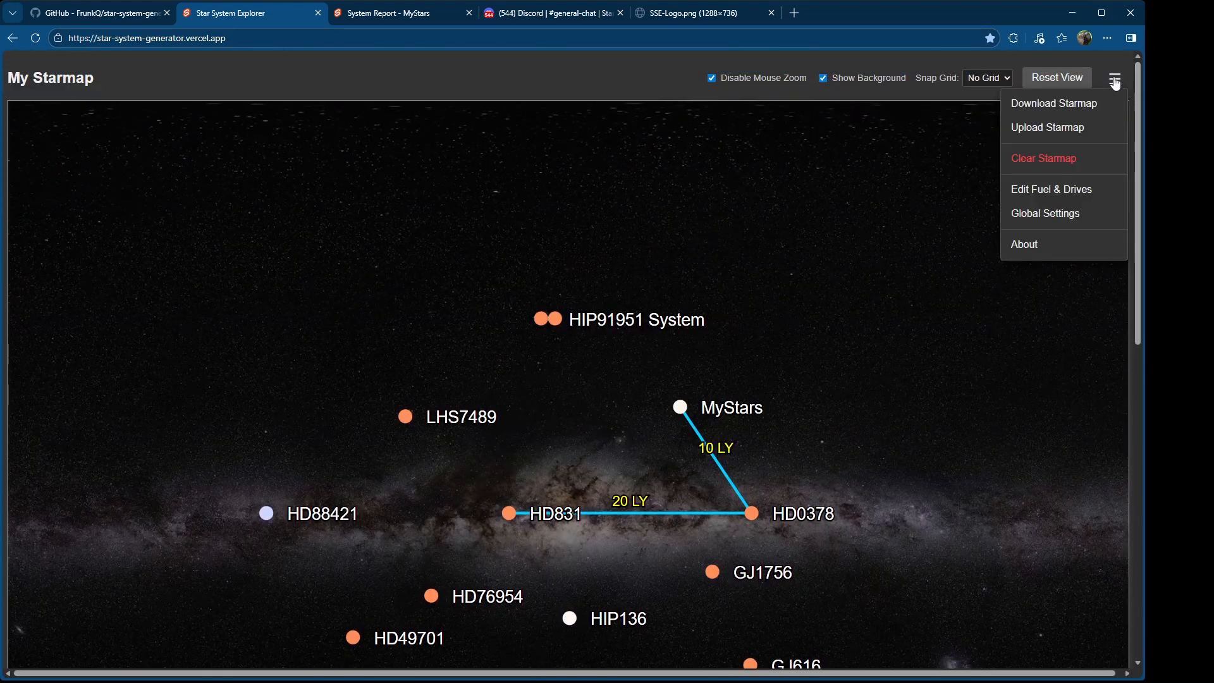
pyautogui.click(1054, 174)
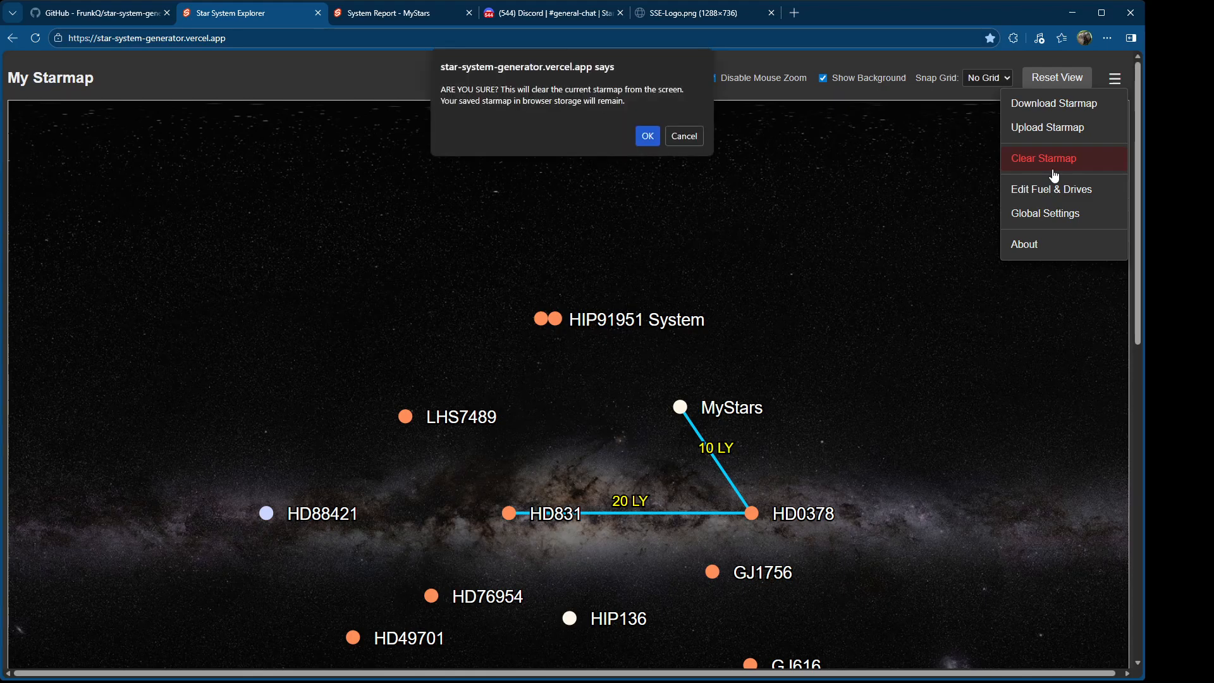
pyautogui.click(645, 136)
pyautogui.click(818, 249)
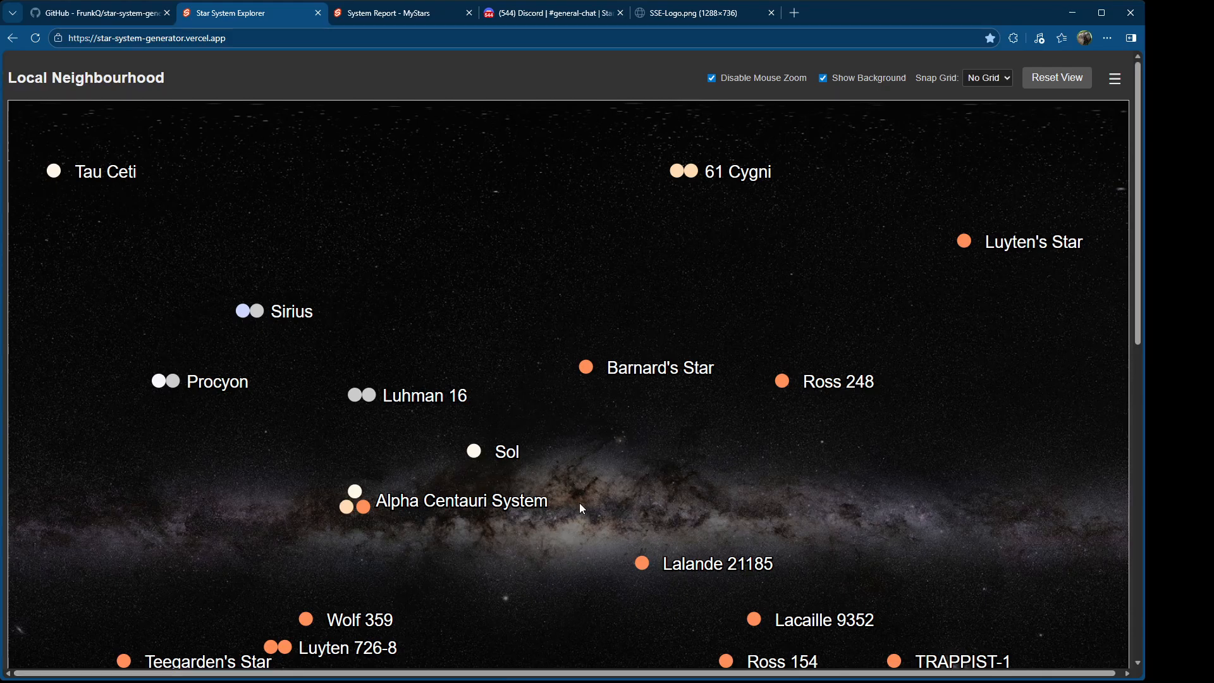
# Step: View the Sol and Alpha Centauri systems from the Local Neighbourhood starmap, returning to the map after each
pyautogui.click(476, 452)
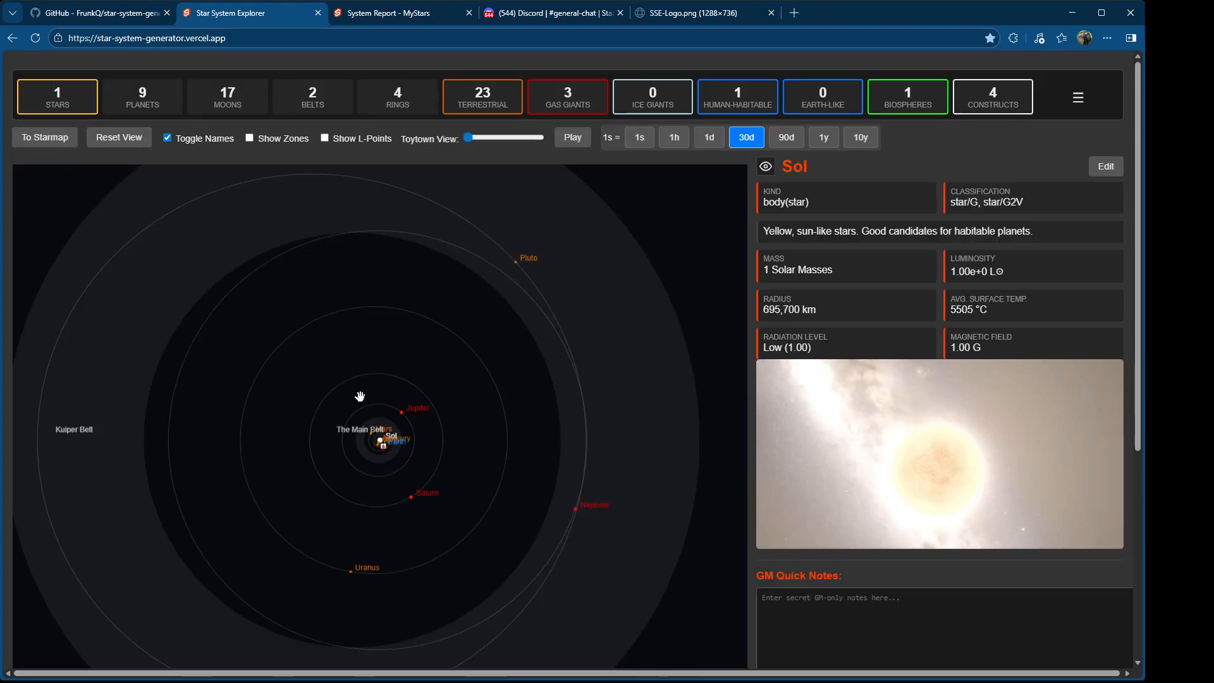
pyautogui.click(35, 140)
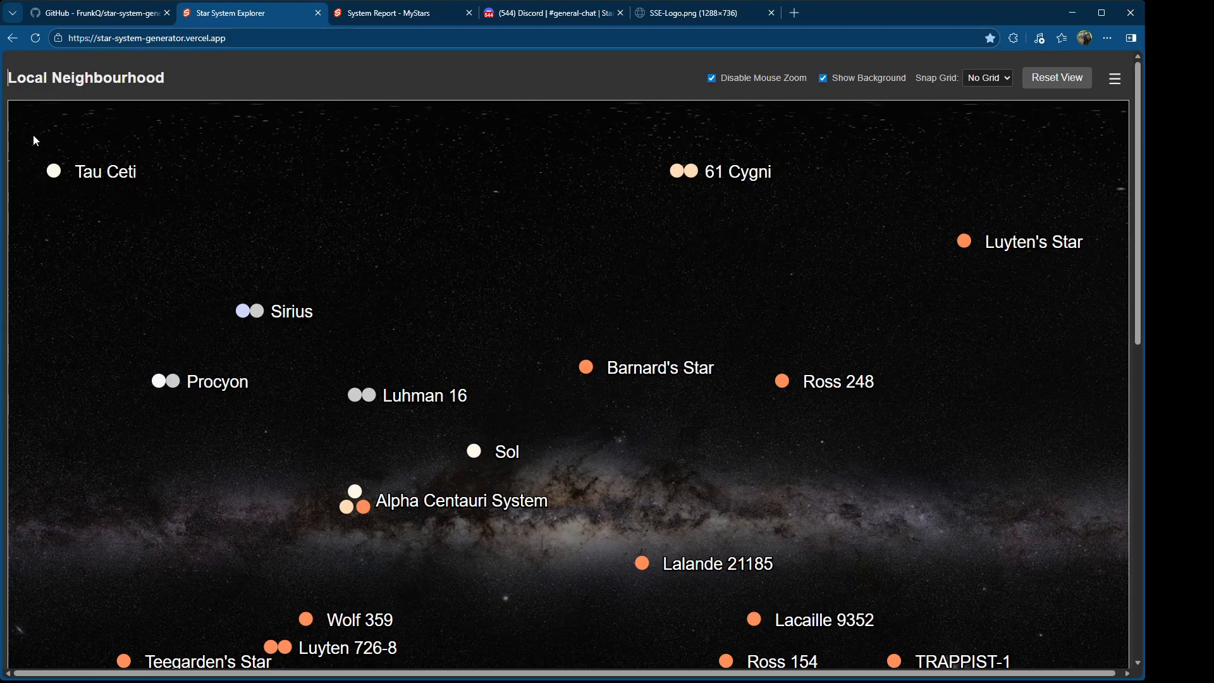
pyautogui.click(354, 500)
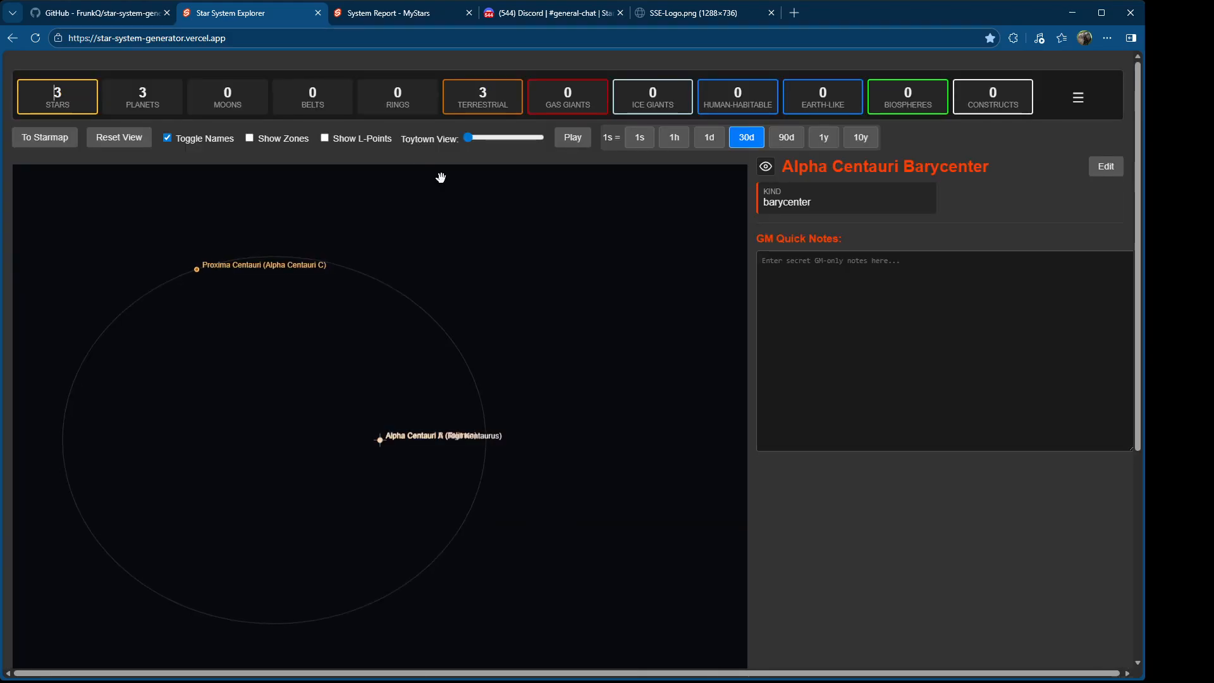
pyautogui.click(57, 137)
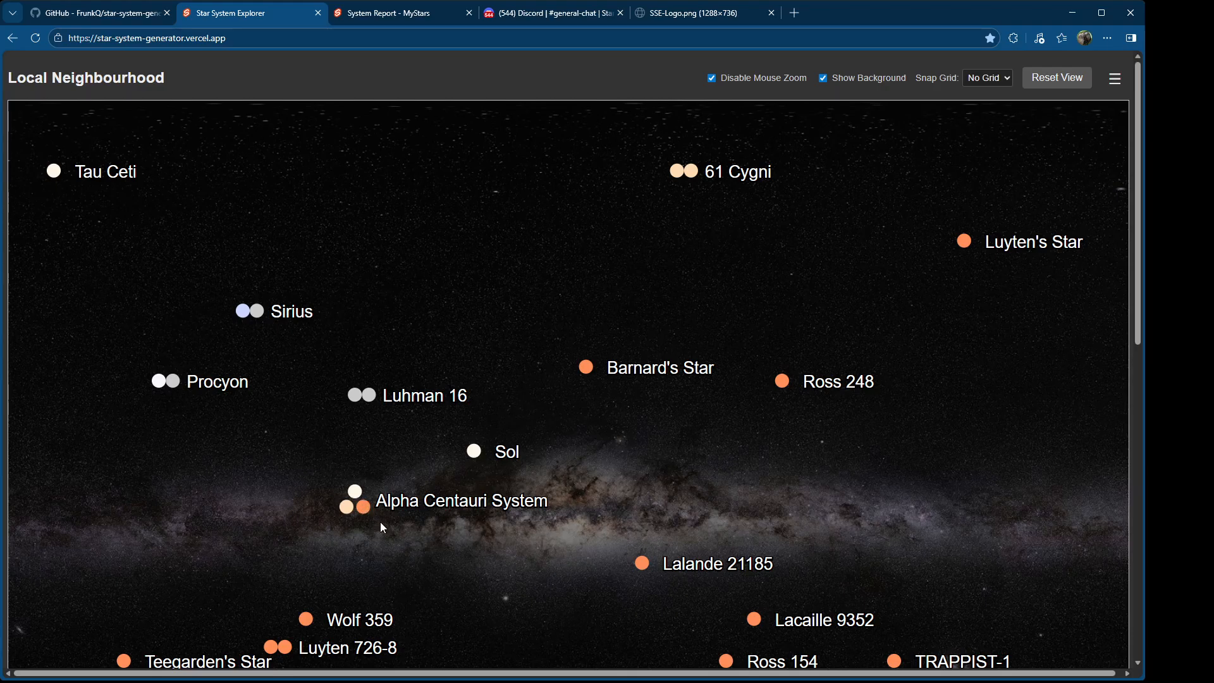
# Step: Reopen the Alpha Centauri system and focus on Proxima Centauri (Alpha Centauri C)
pyautogui.click(358, 506)
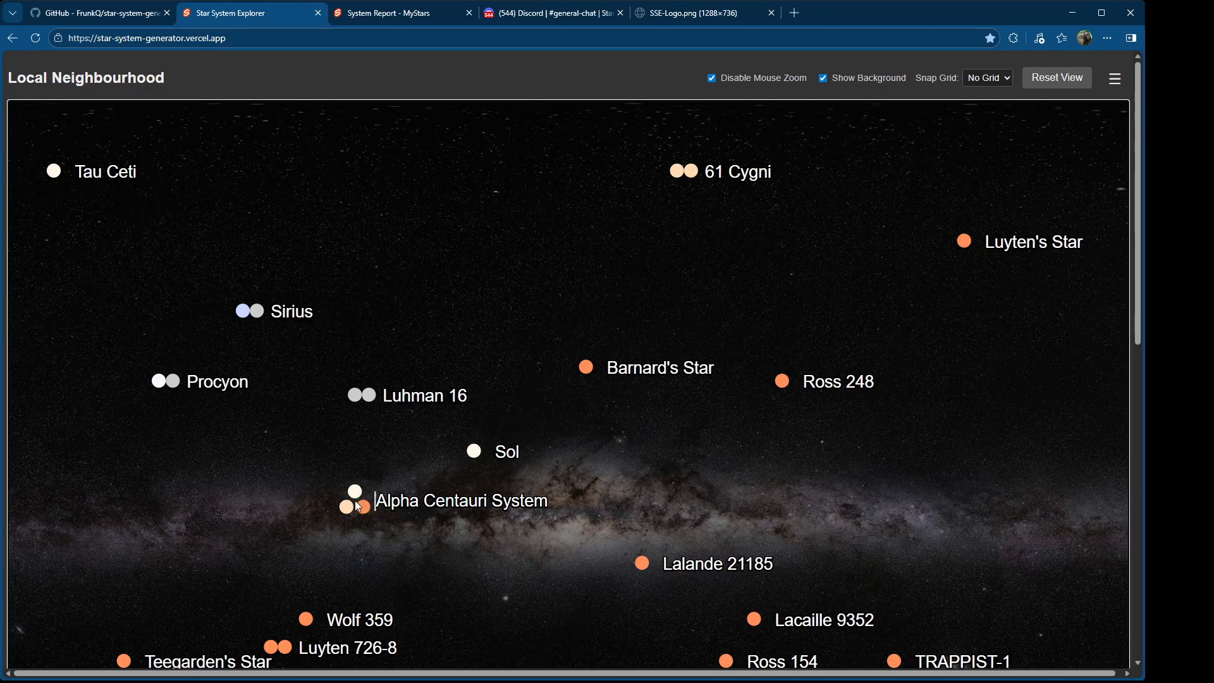
pyautogui.doubleClick(358, 506)
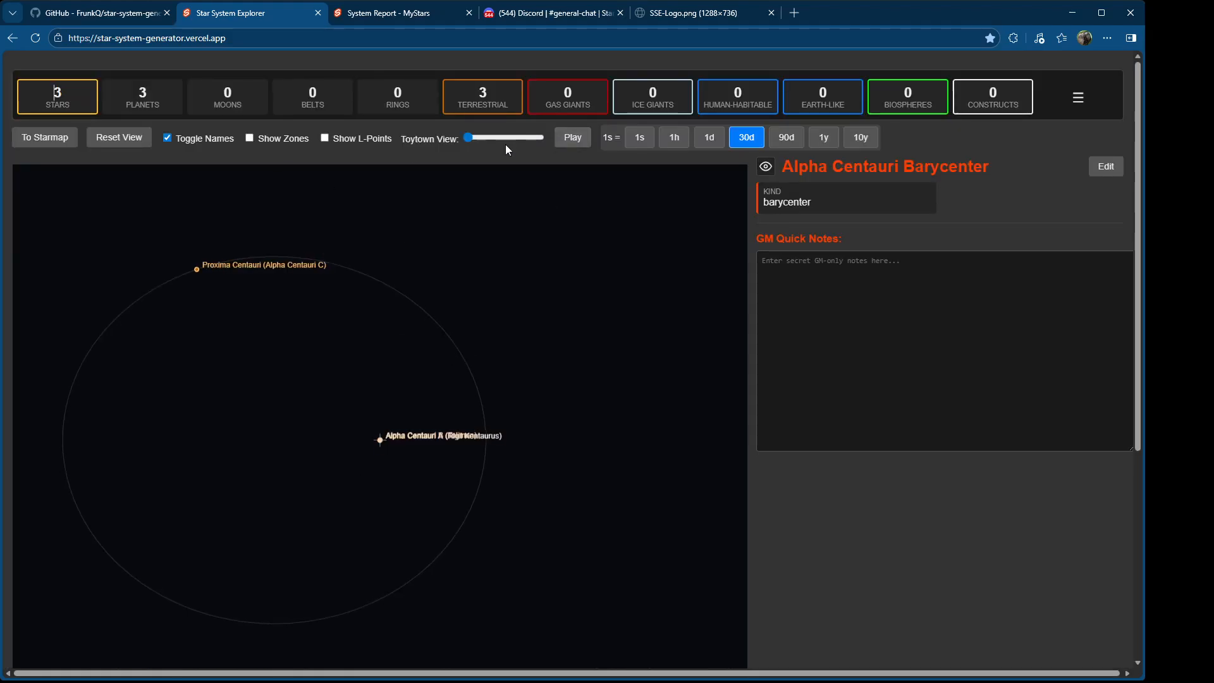
pyautogui.click(195, 265)
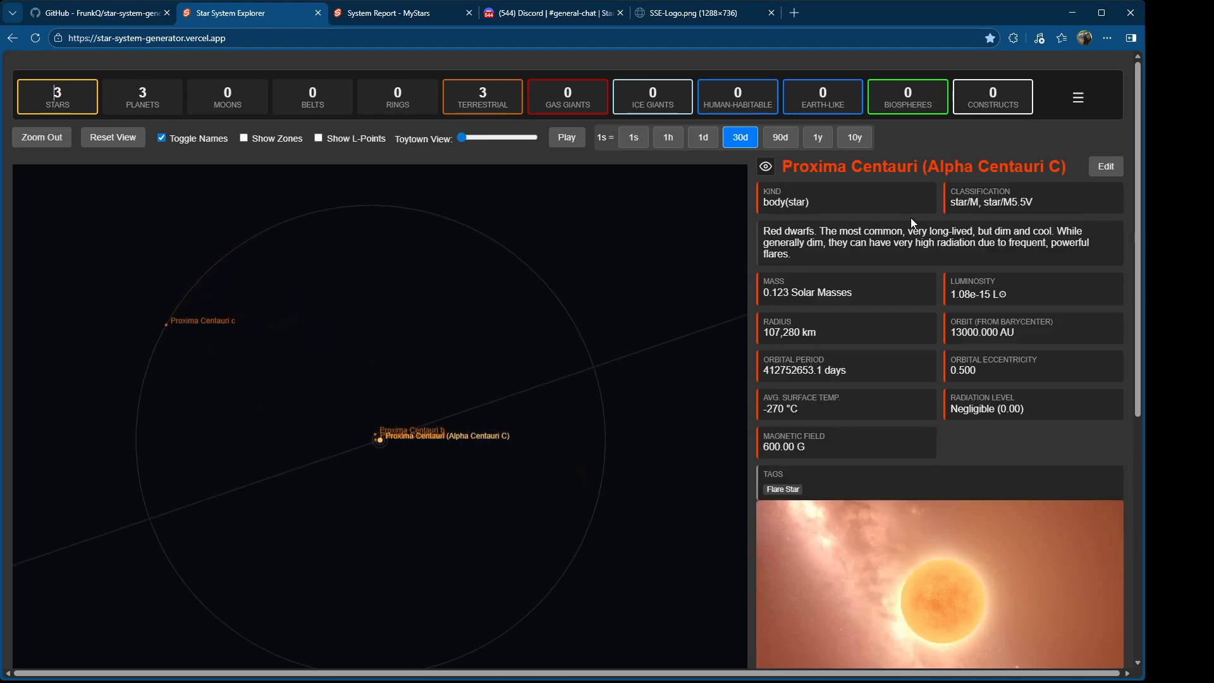
# Step: Set Proxima Centauri's spectral type to B, ionising radiation level to 1.46 and effective temperature to about 2.717 K
pyautogui.click(1106, 166)
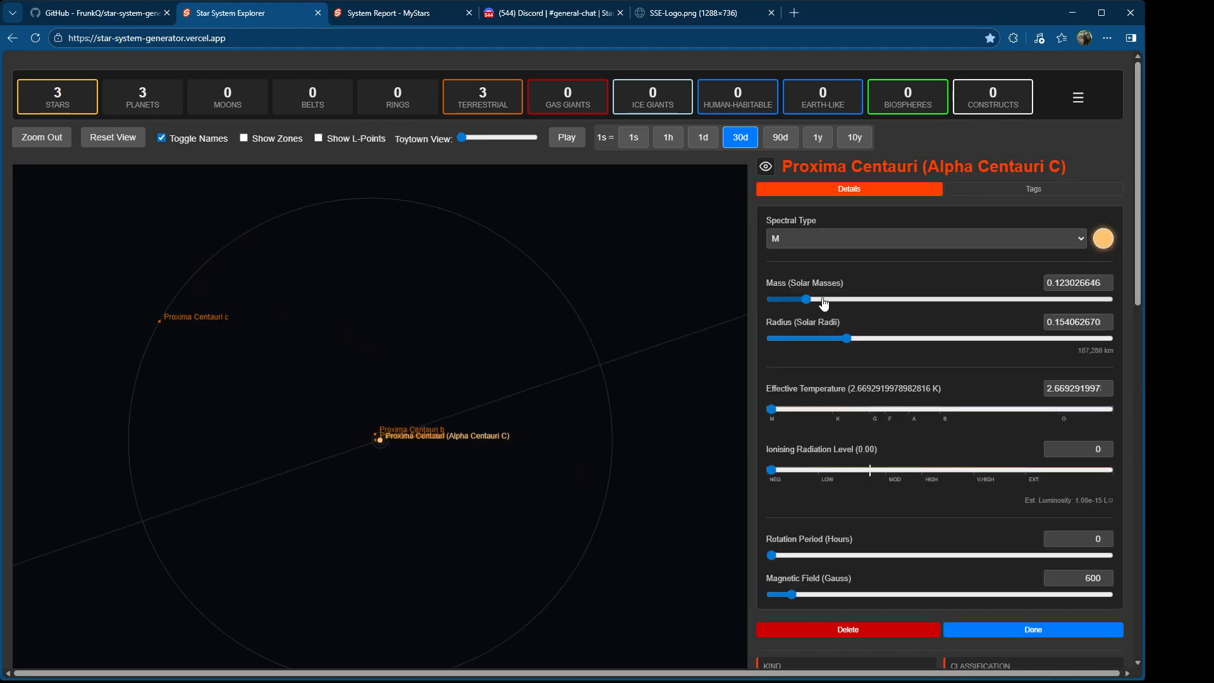
pyautogui.click(811, 237)
pyautogui.click(832, 275)
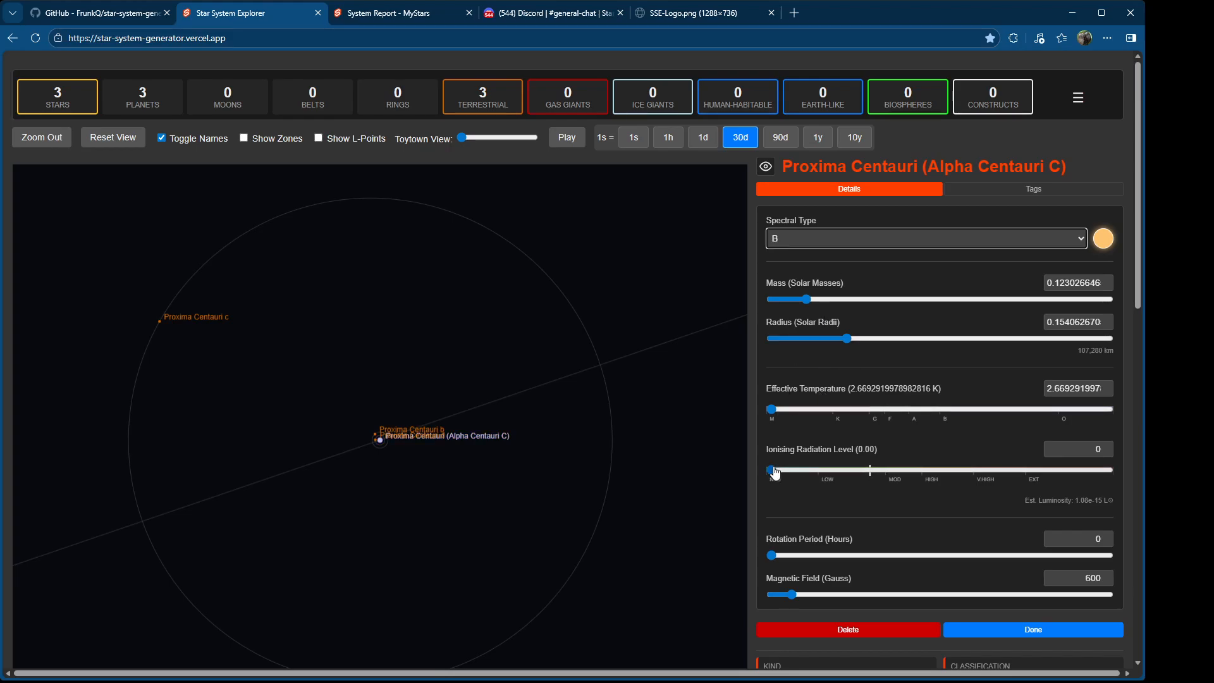
pyautogui.moveTo(775, 471); pyautogui.dragTo(881, 472)
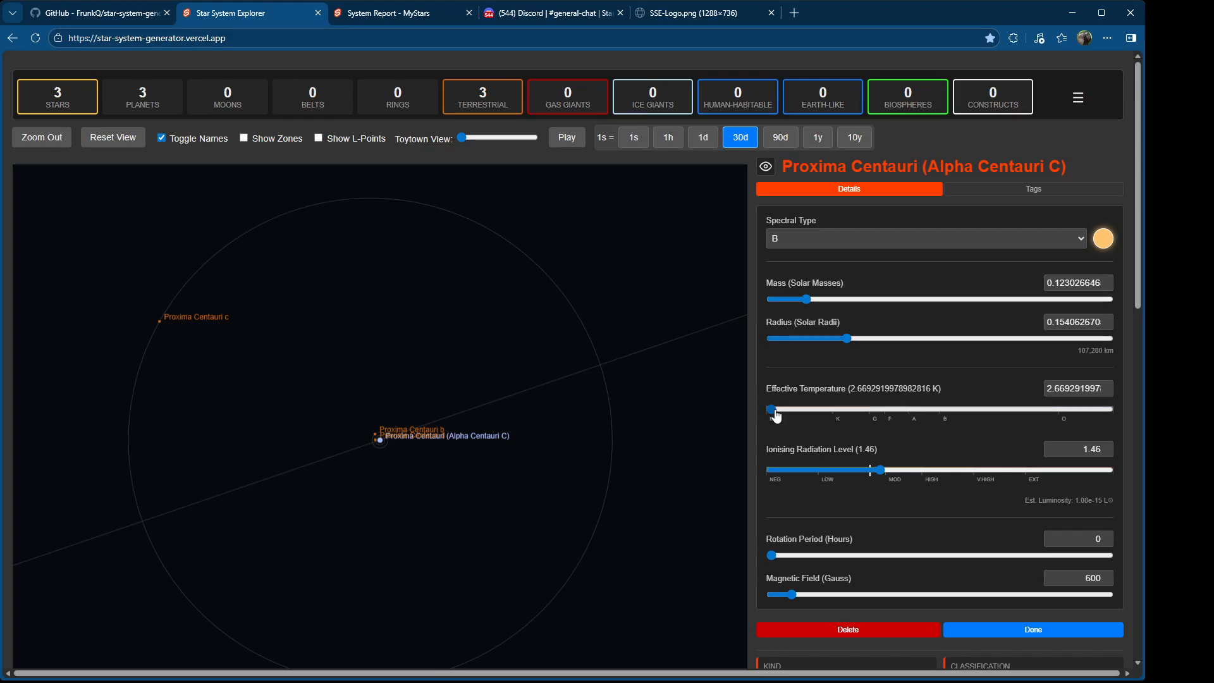
pyautogui.moveTo(777, 415); pyautogui.dragTo(613, 382)
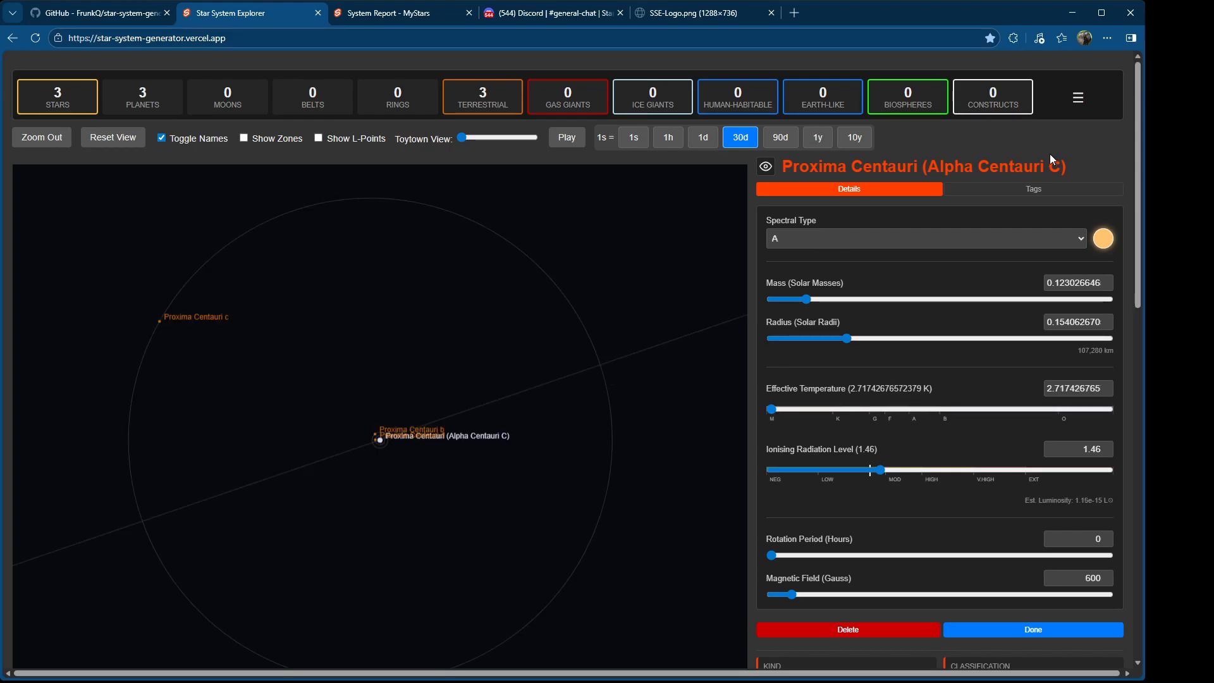
# Step: Show the regenerate controls for the Alpha Centauri system
pyautogui.click(1078, 98)
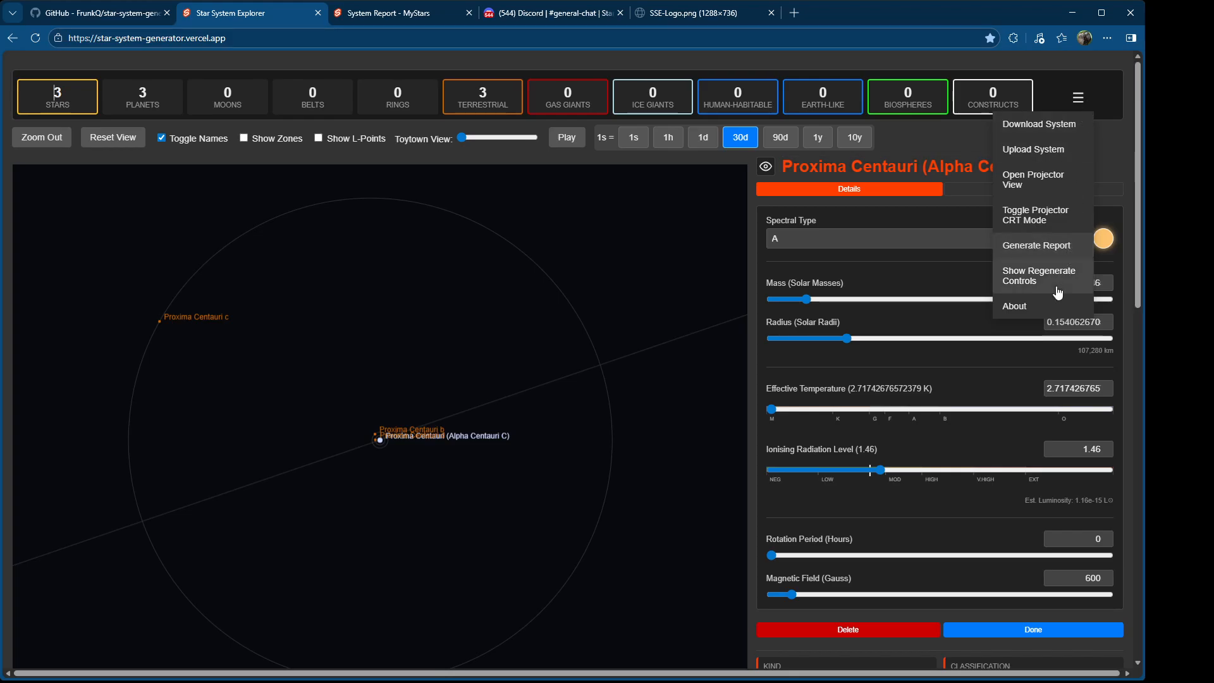
pyautogui.click(1029, 277)
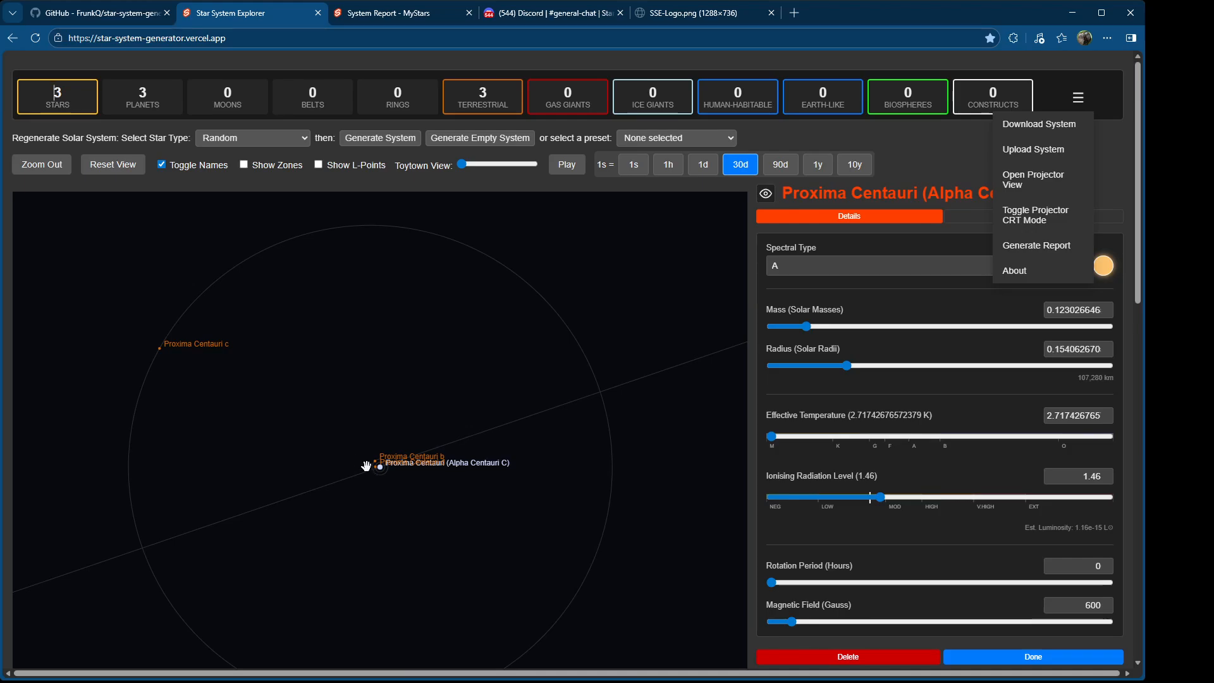
# Step: Examine Proxima Centauri's planets and its distance from the Alpha Centauri A and B pair in the system view
pyautogui.scroll(3, 368, 465)
pyautogui.scroll(10, 403, 468)
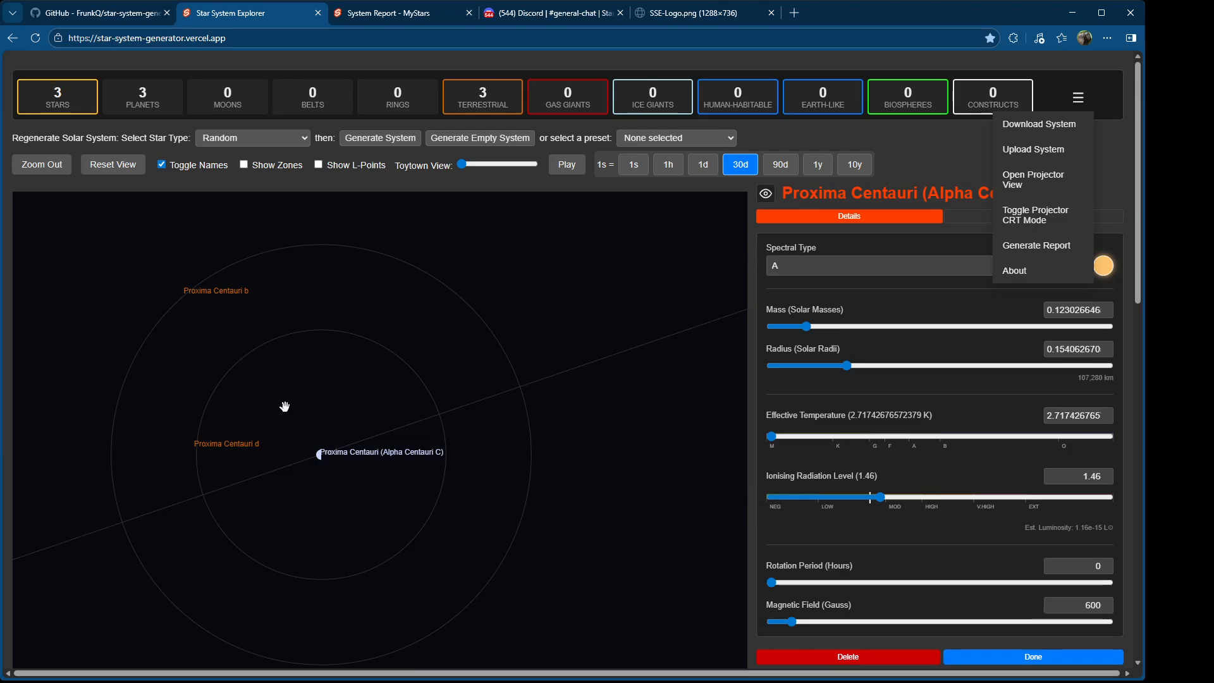
pyautogui.scroll(-8, 277, 393)
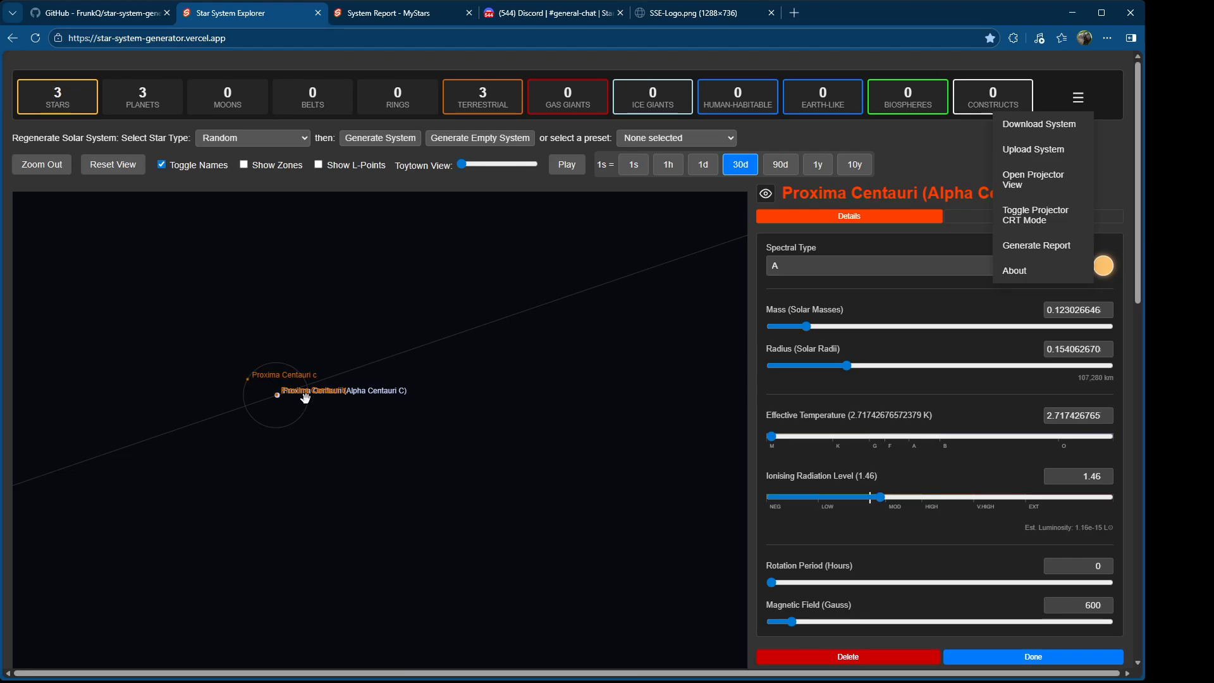
pyautogui.scroll(-5, 302, 402)
pyautogui.scroll(-6, 308, 409)
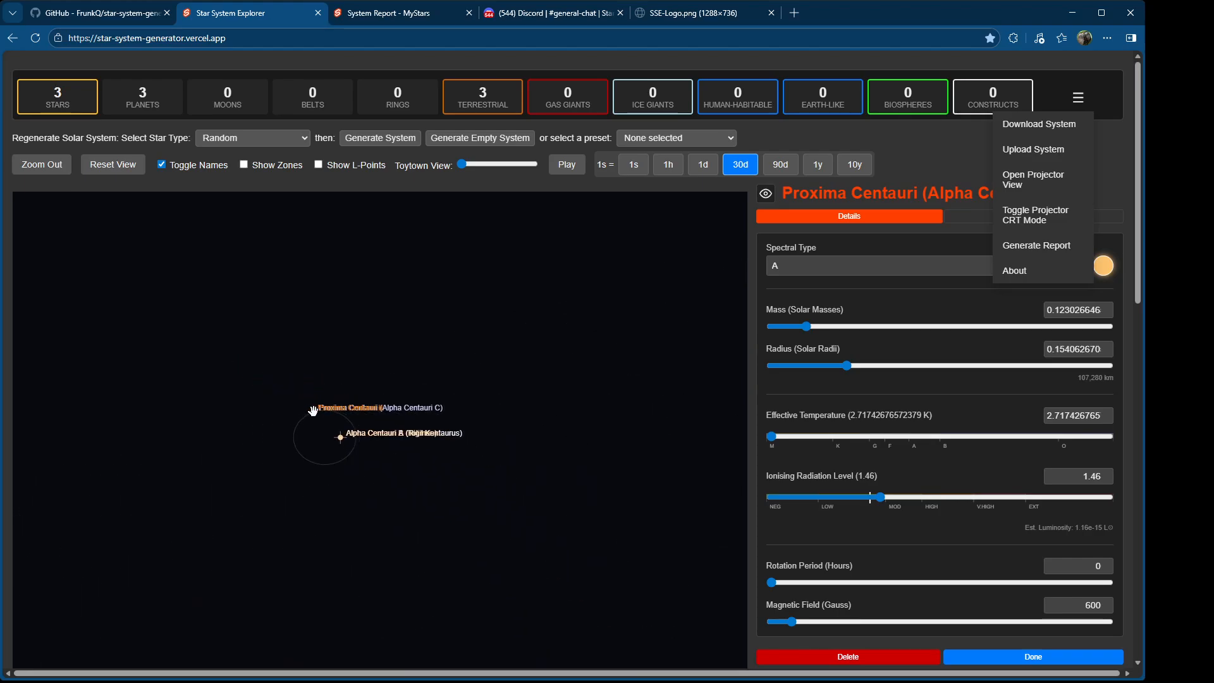
pyautogui.scroll(6, 346, 435)
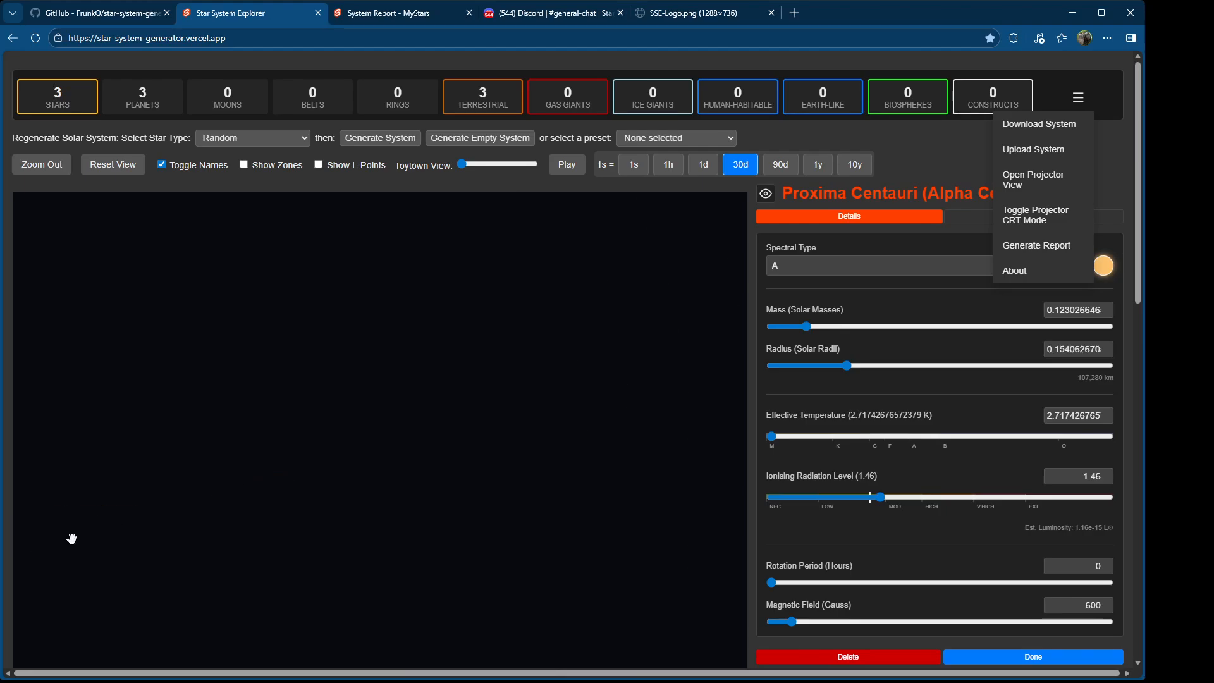
pyautogui.scroll(-3, 564, 397)
pyautogui.scroll(4, 245, 450)
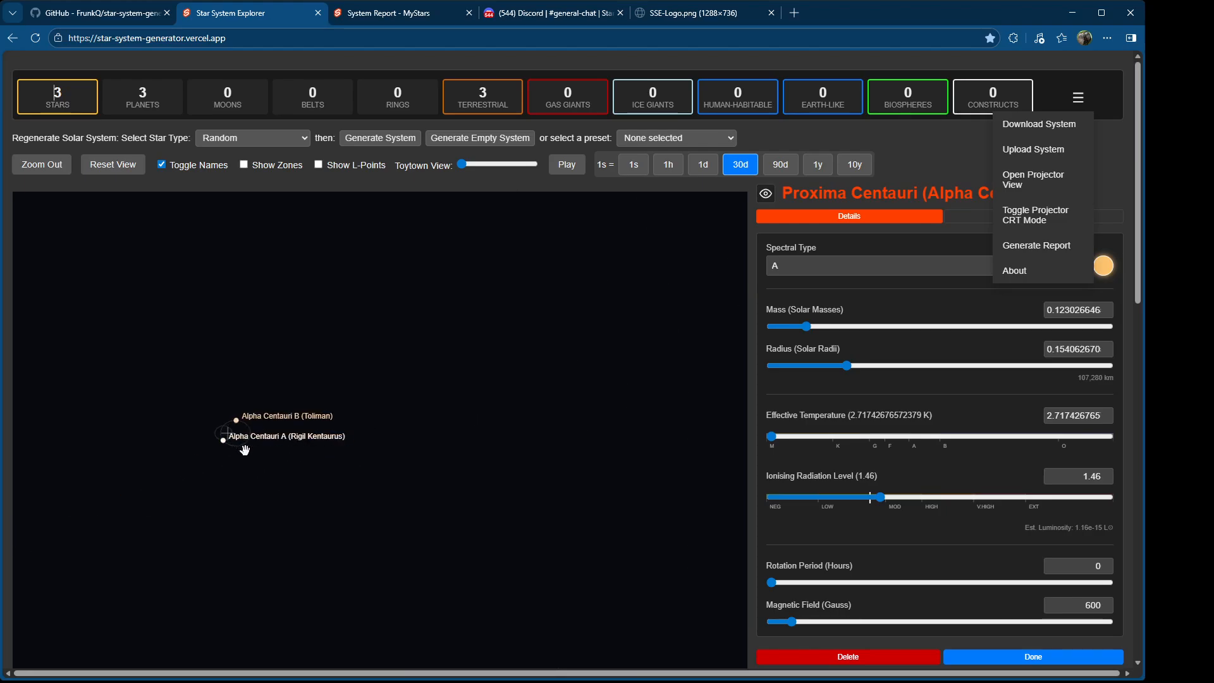
# Step: Play the orbit simulation at 10 years per second and examine how Alpha Centauri A, B and Proxima Centauri orbit
pyautogui.click(567, 165)
pyautogui.click(824, 166)
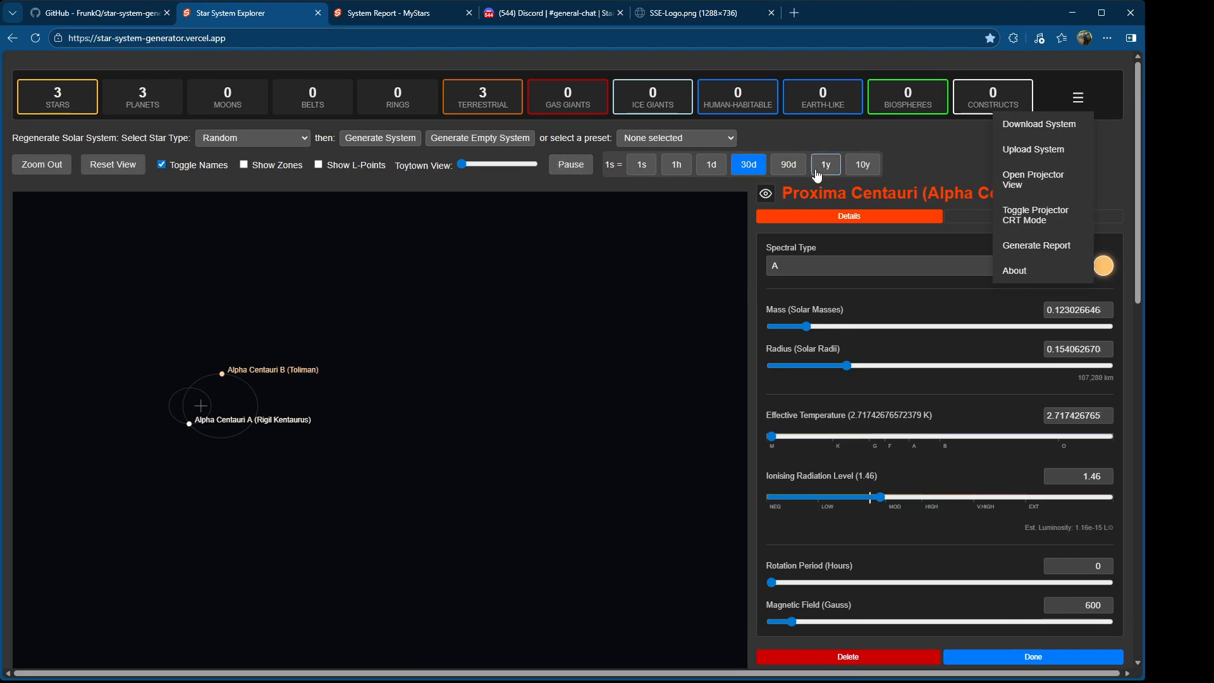
pyautogui.click(862, 165)
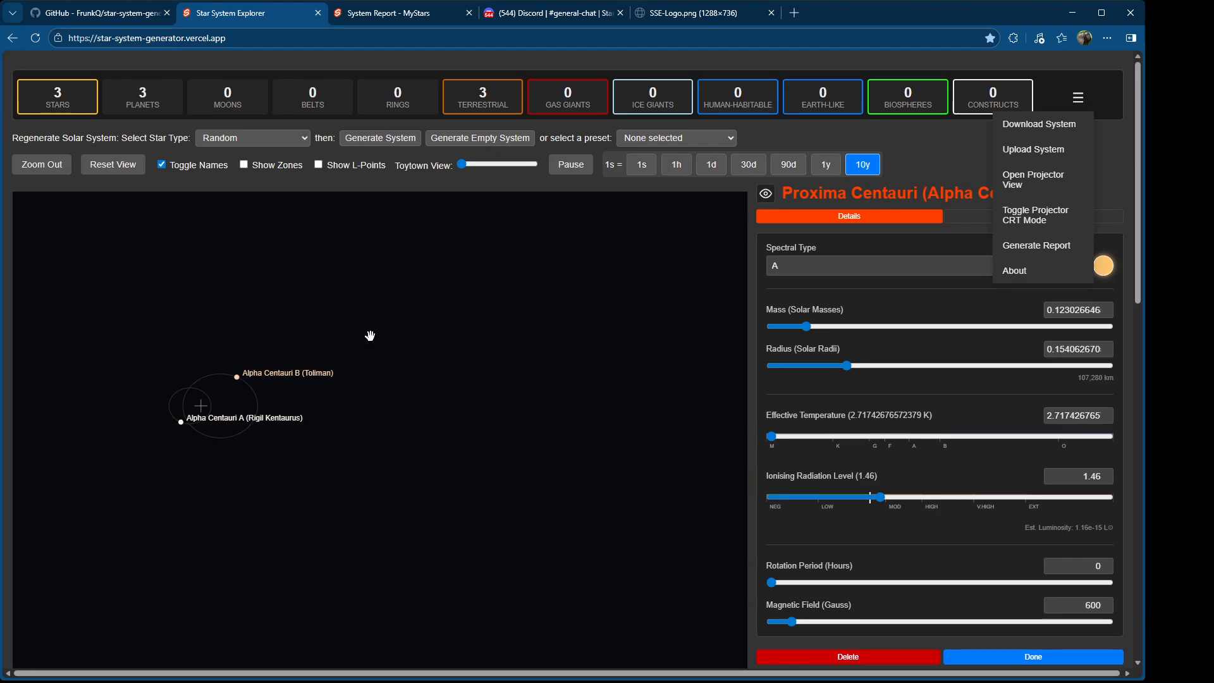
pyautogui.scroll(-3, 371, 336)
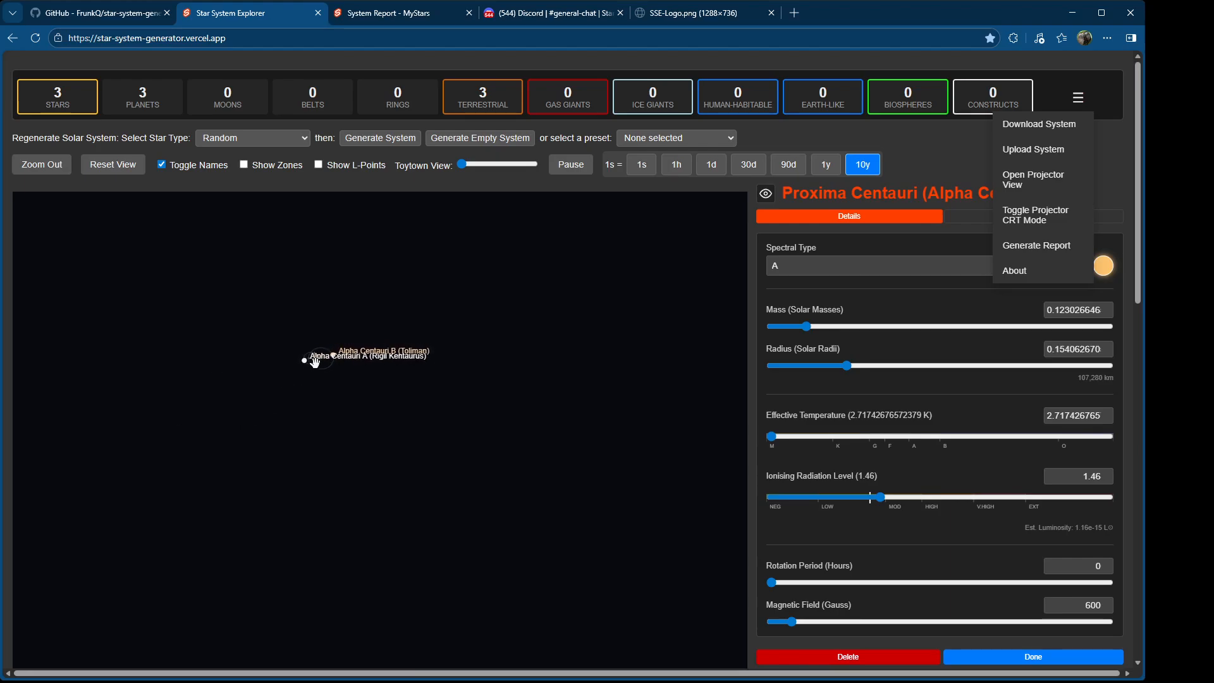
pyautogui.scroll(3, 315, 363)
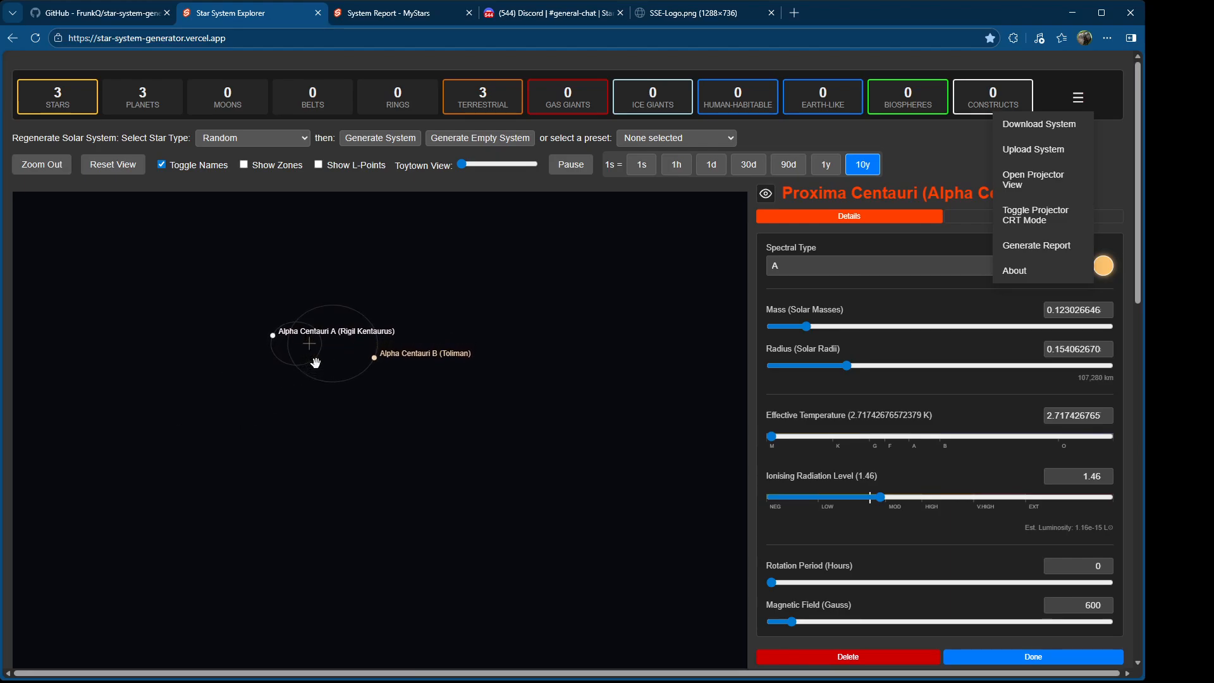
pyautogui.scroll(-3, 430, 341)
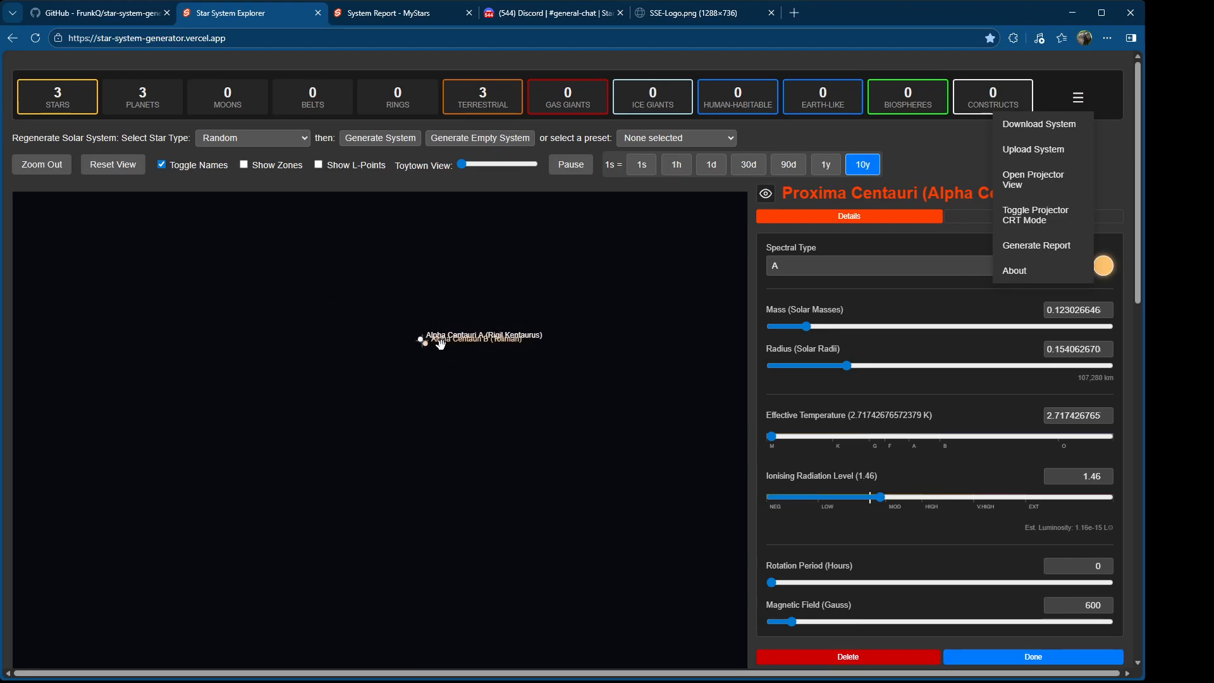
pyautogui.scroll(3, 445, 343)
pyautogui.scroll(3, 447, 342)
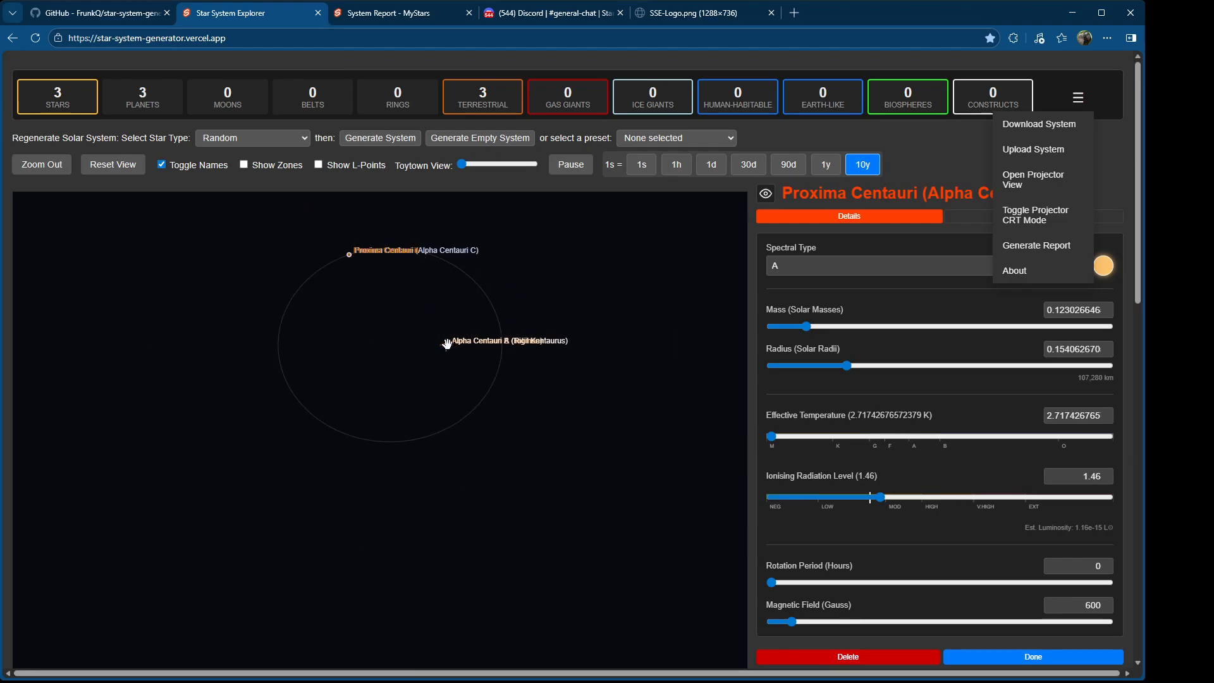
pyautogui.moveTo(434, 246); pyautogui.dragTo(436, 342)
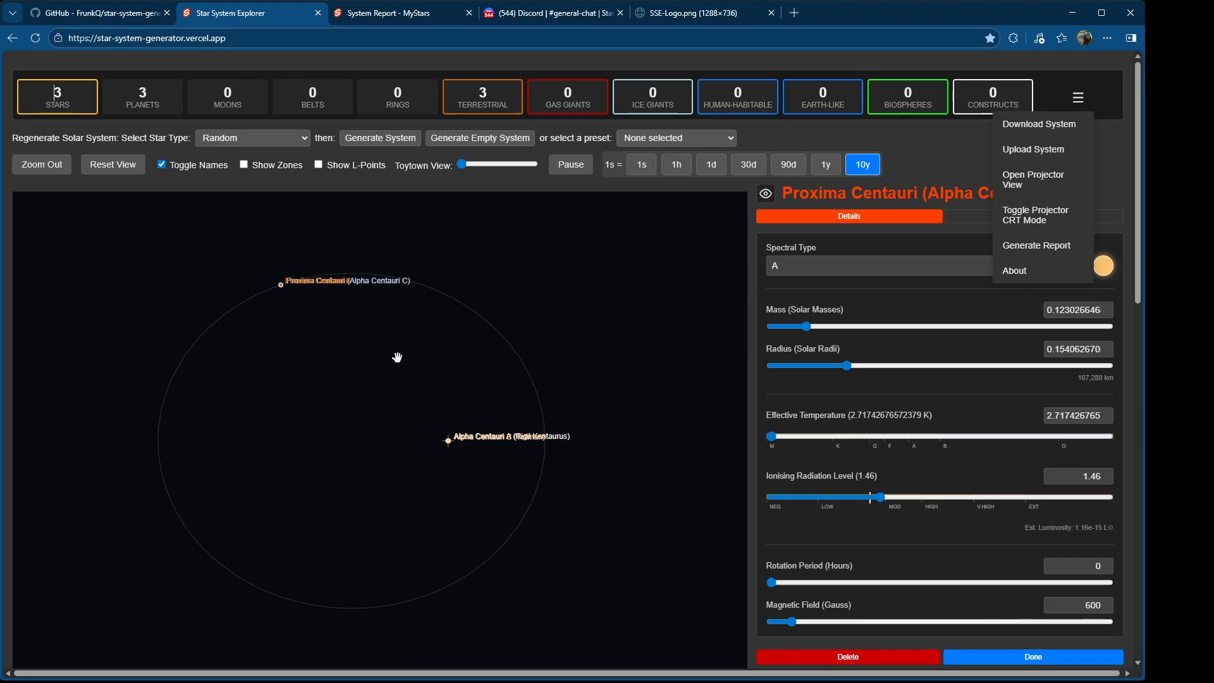
# Step: Zoom out to the Alpha Centauri Barycenter and return to the Local Neighbourhood starmap
pyautogui.click(33, 170)
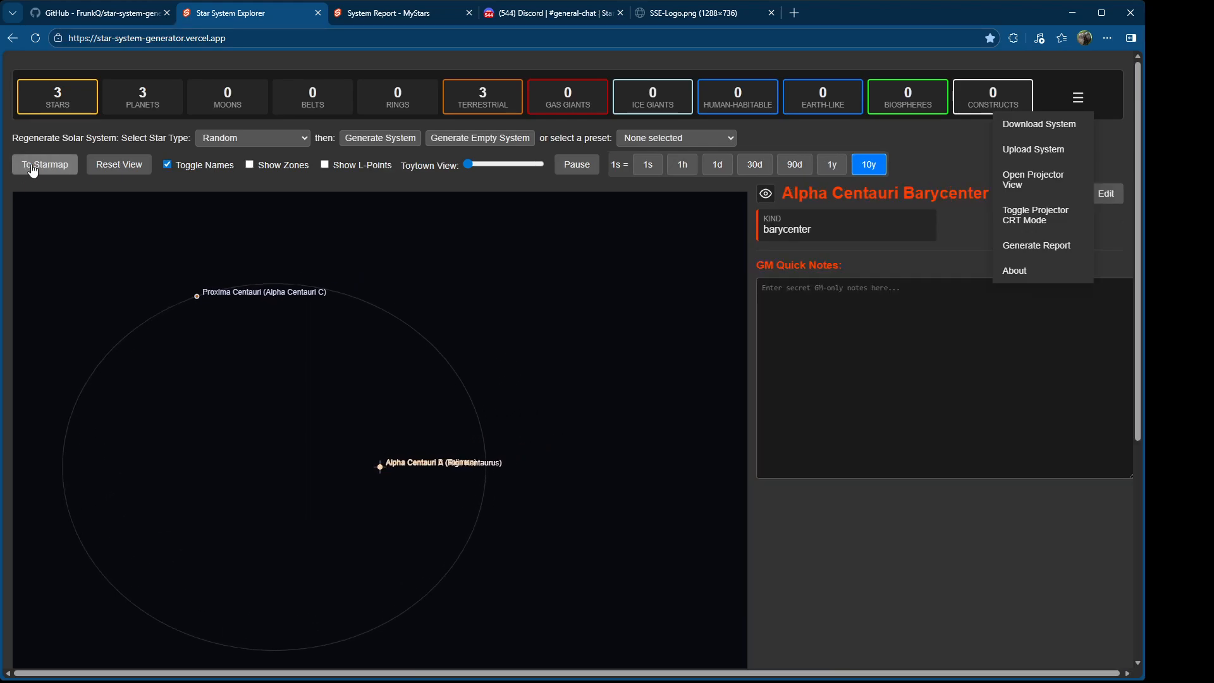
pyautogui.click(33, 169)
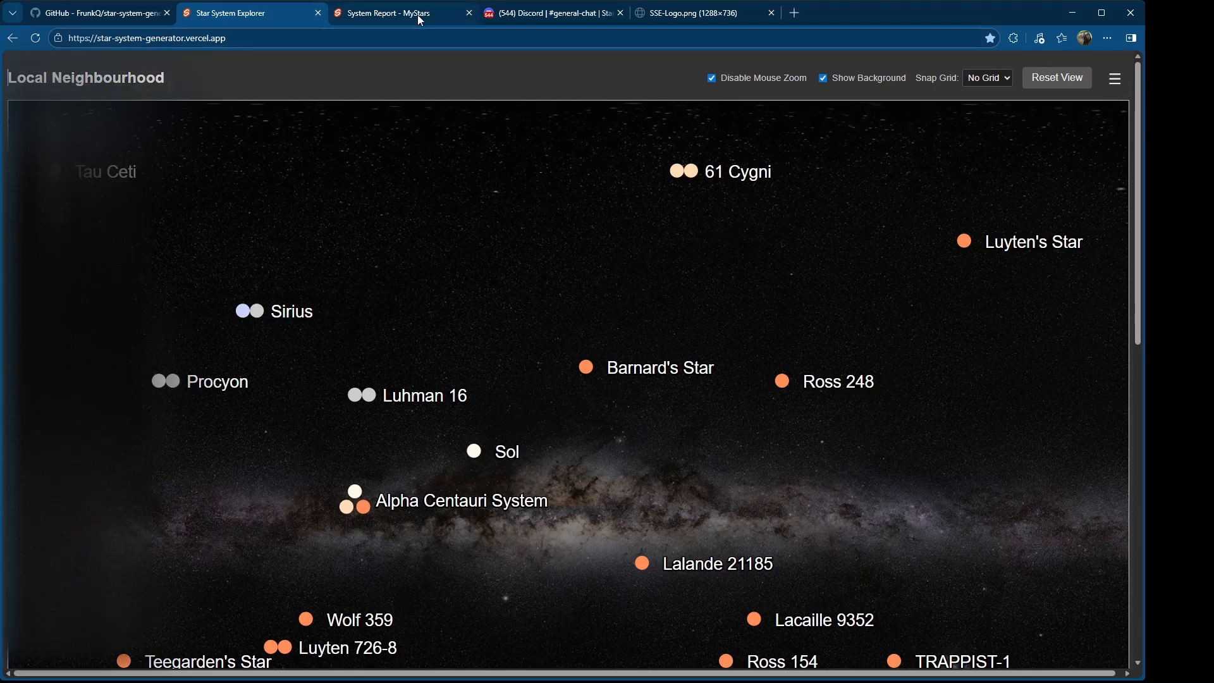
# Step: Switch to the Star System Explorer Discord's general-chat, and finish on the SSE-Logo.png image
pyautogui.click(560, 13)
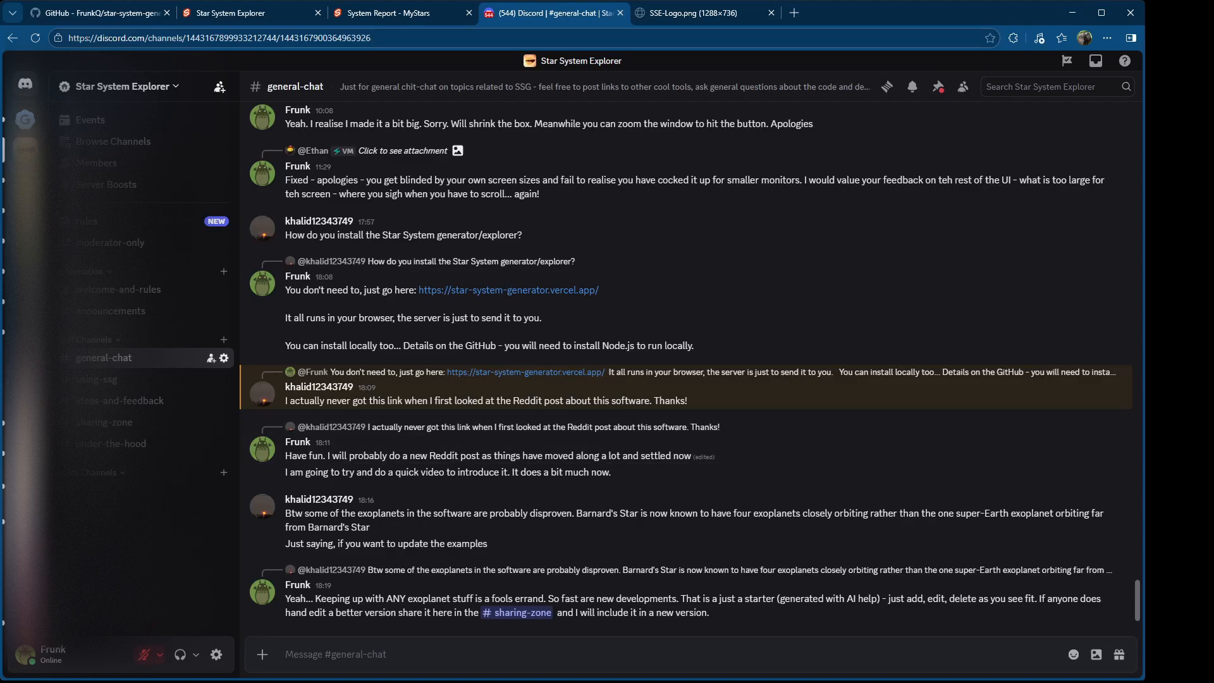
pyautogui.click(696, 13)
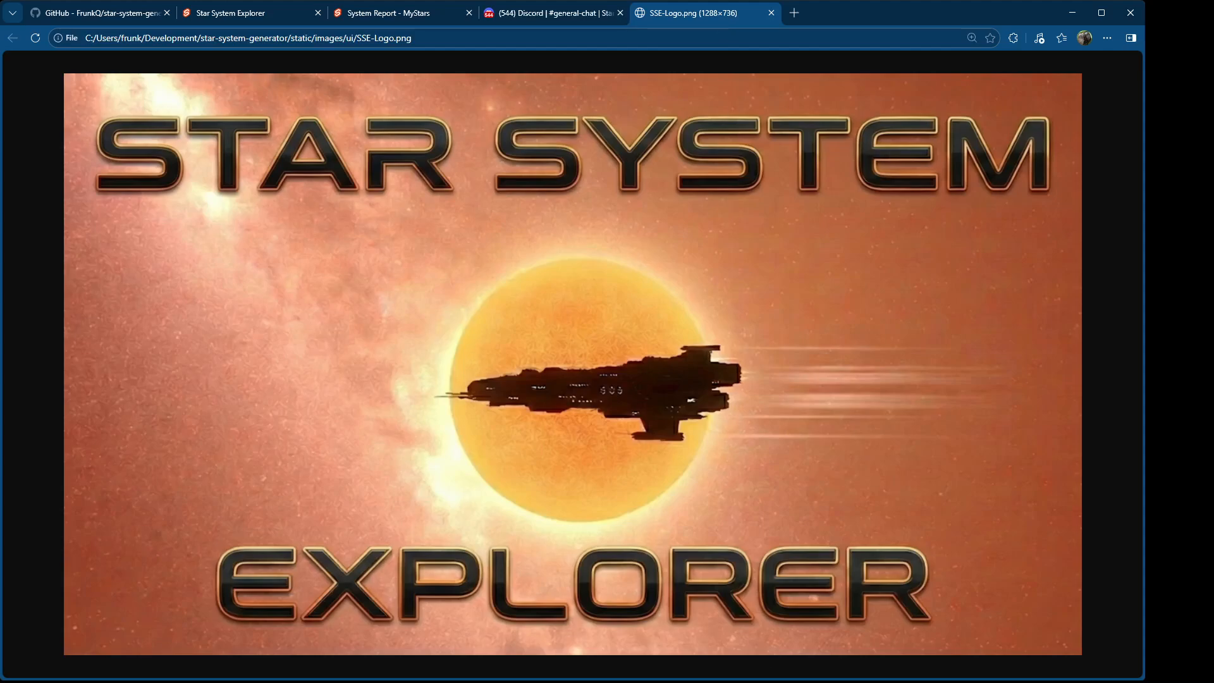